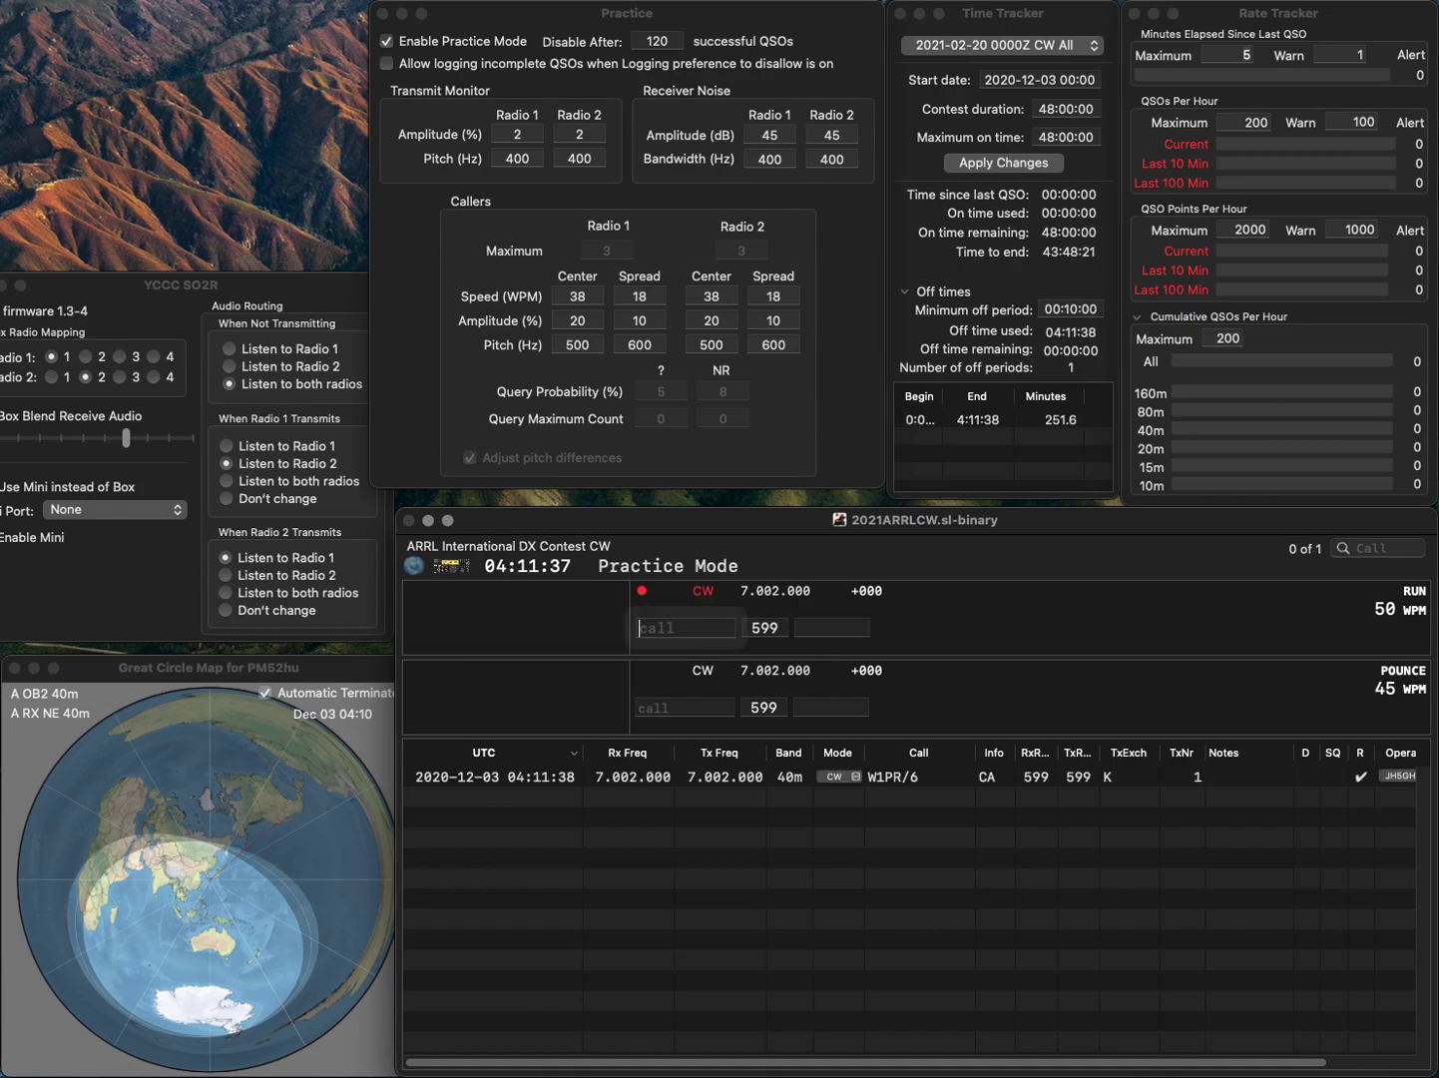
- Log a 40m CW contact on the run radio with call sign N4KHZ and received exchange AL
type("N4CHZ")
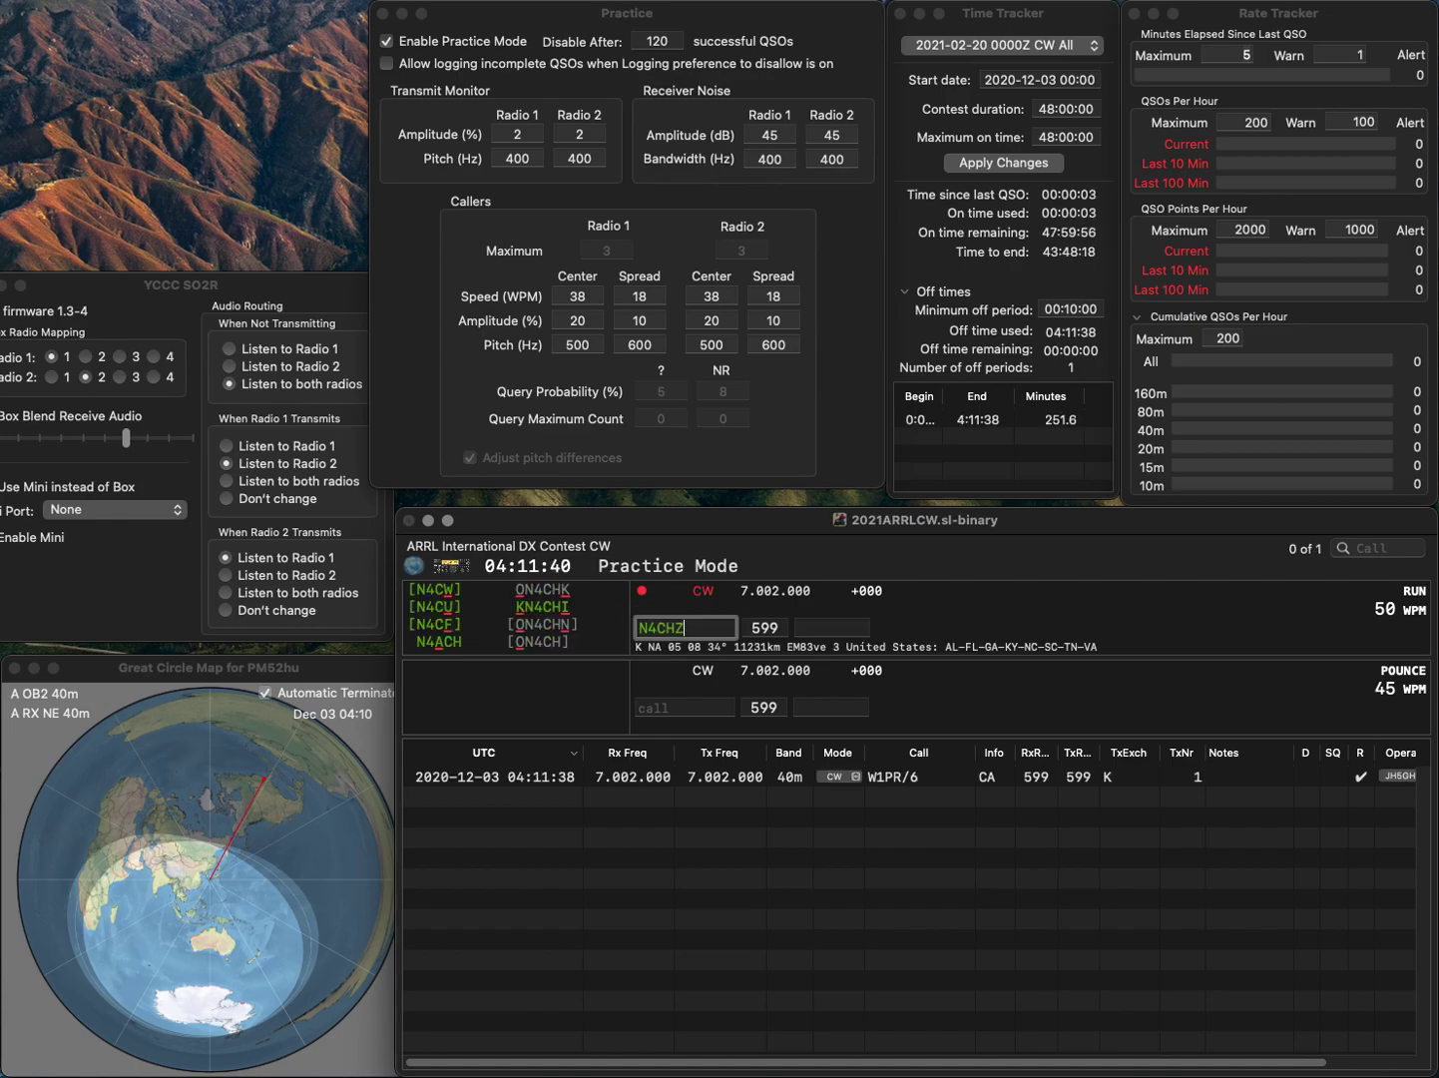
key("Return")
left_click(679, 628)
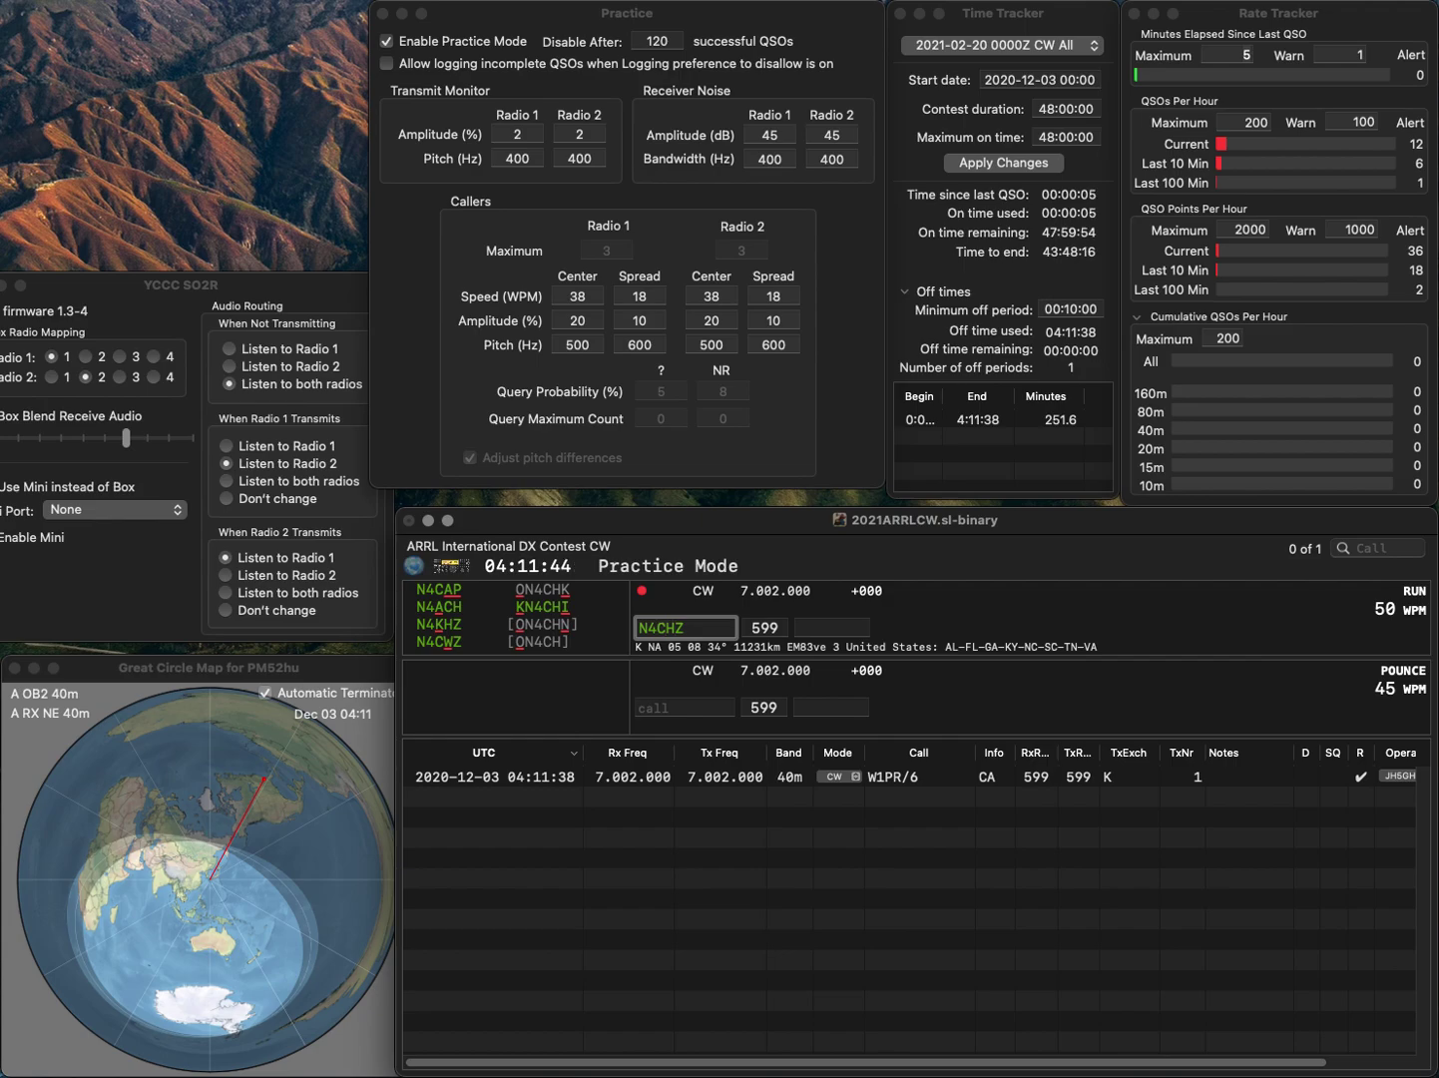
key("BackSpace")
type("K")
key("Return")
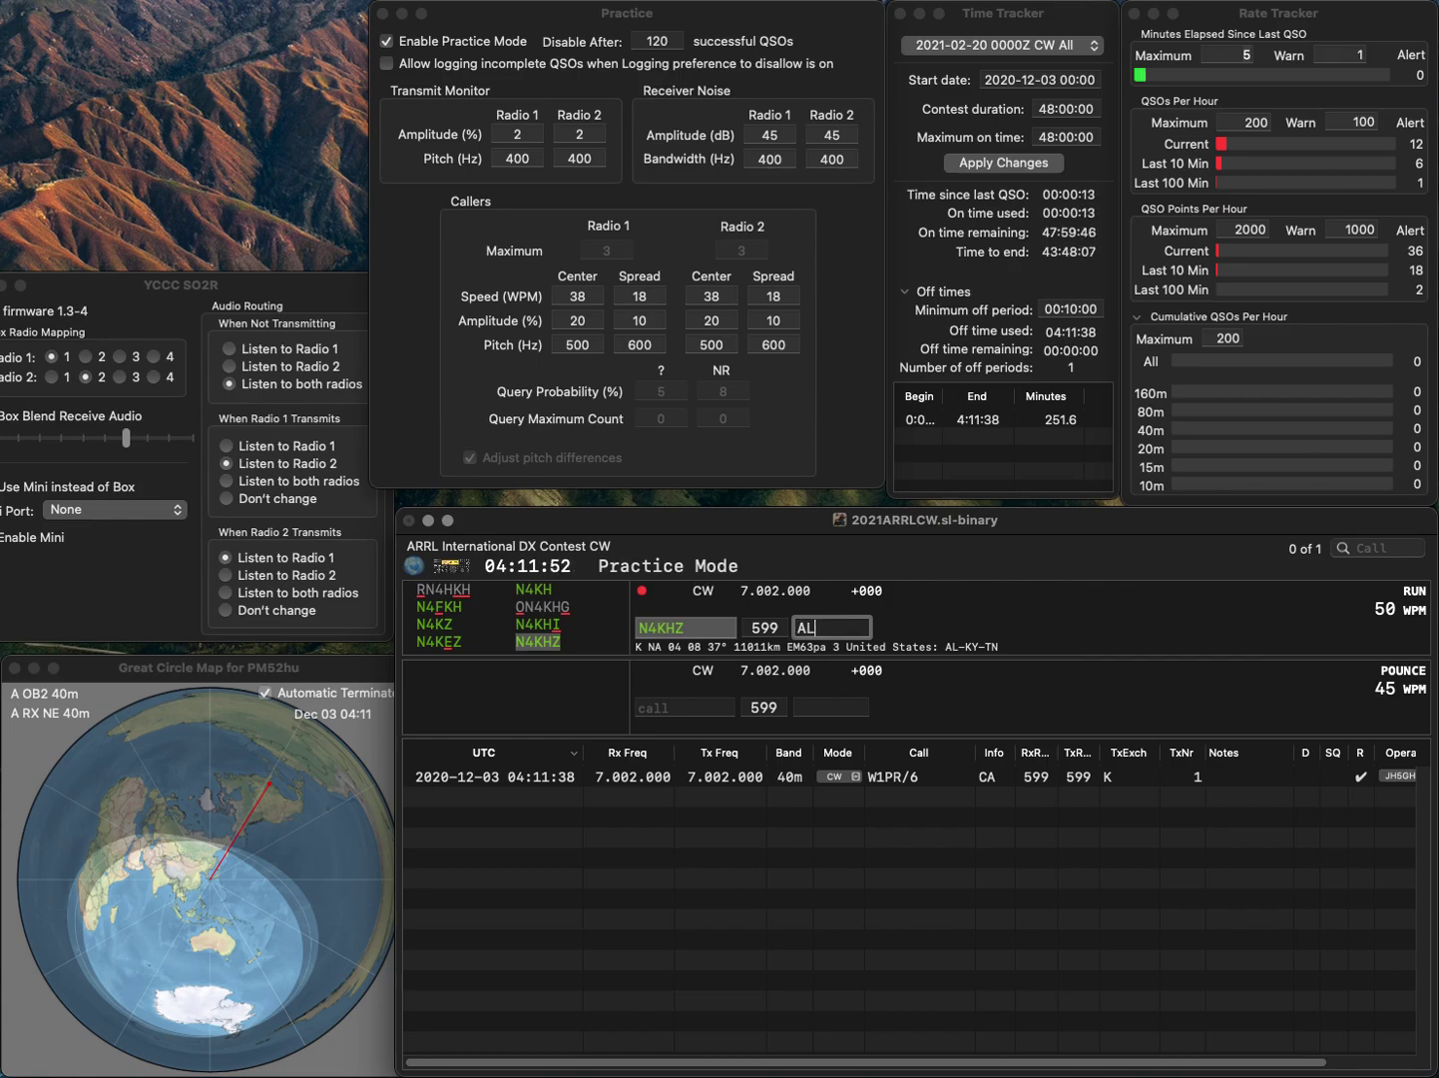
key("Return")
type("W3CUB")
key("space")
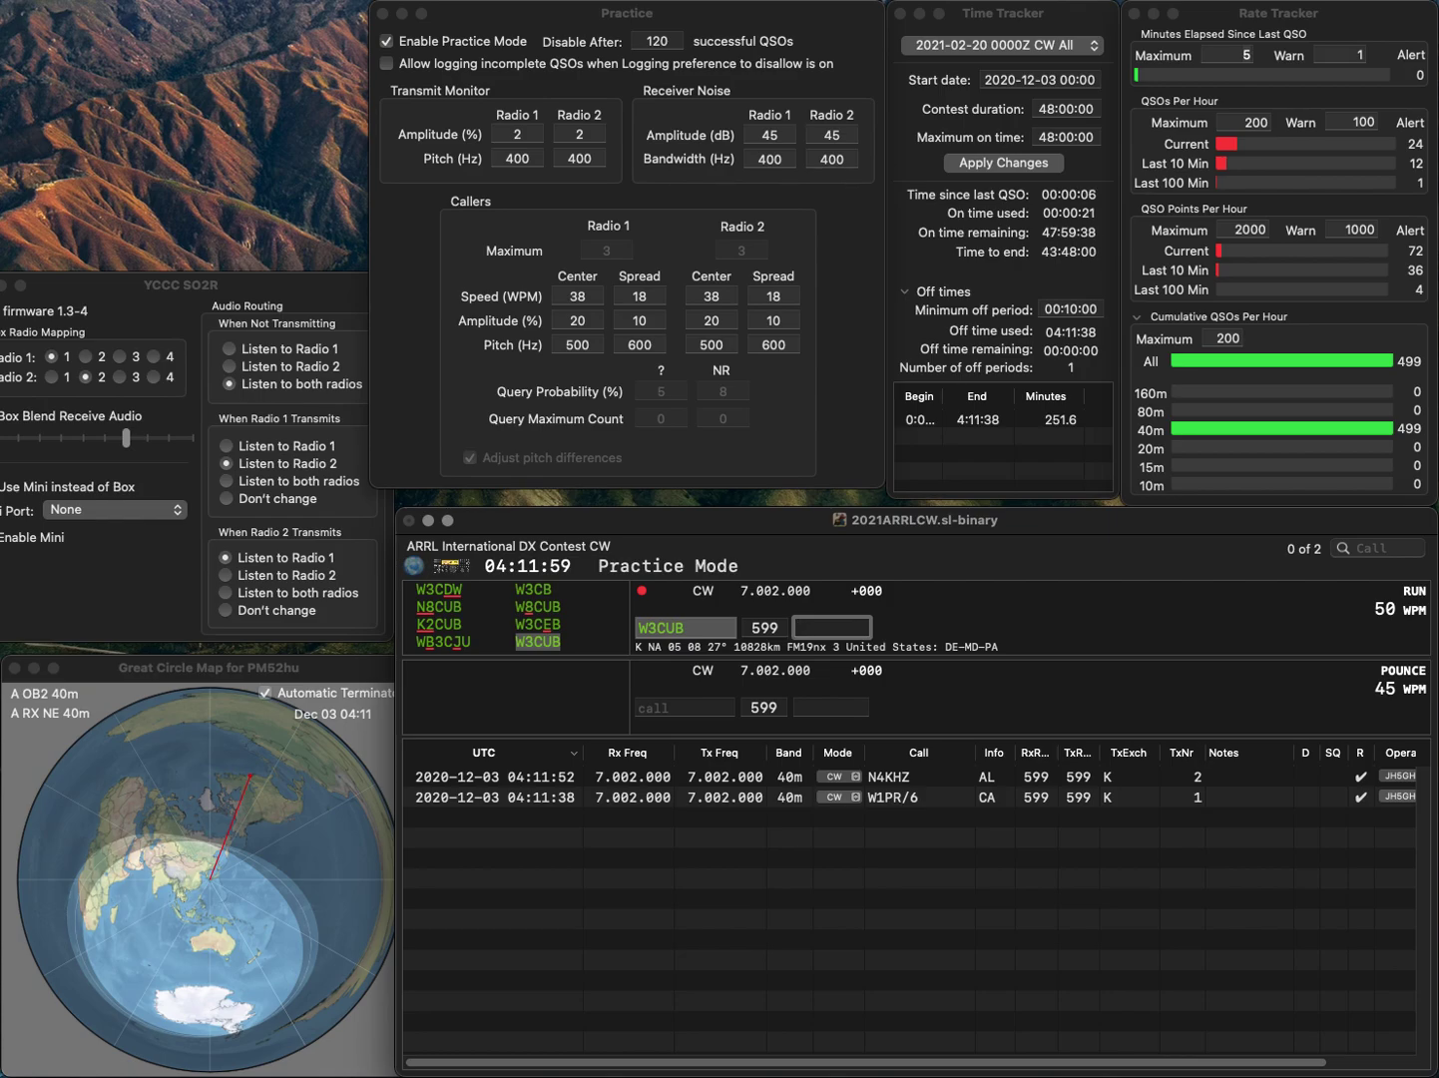
type("MD")
key("Return")
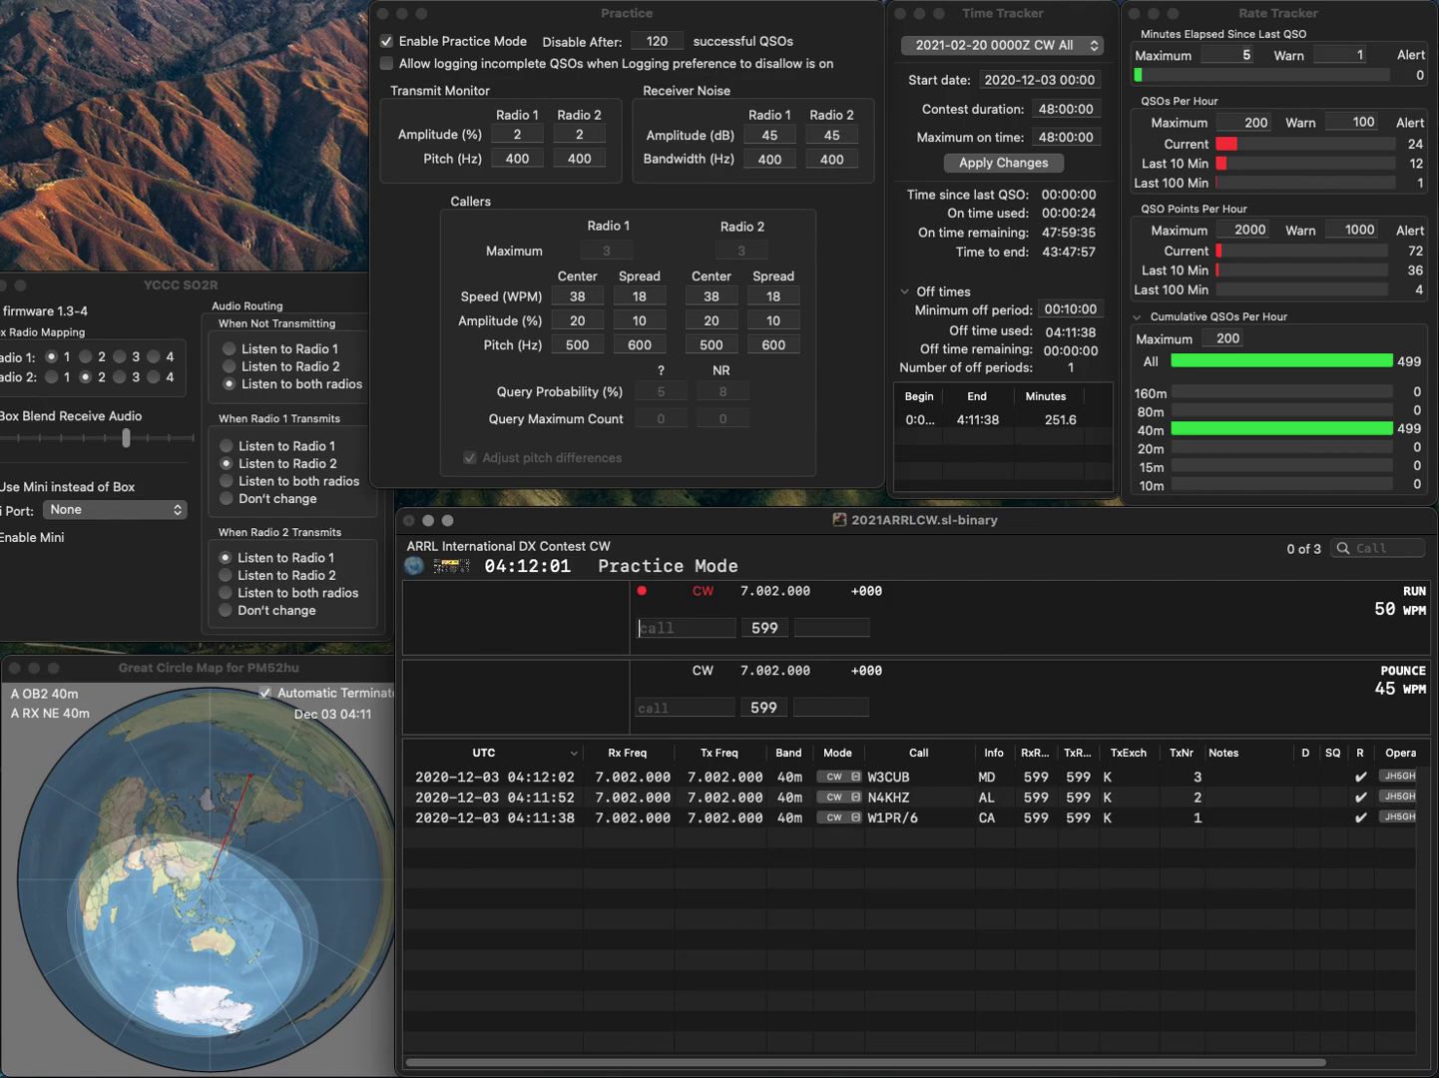
type("N4")
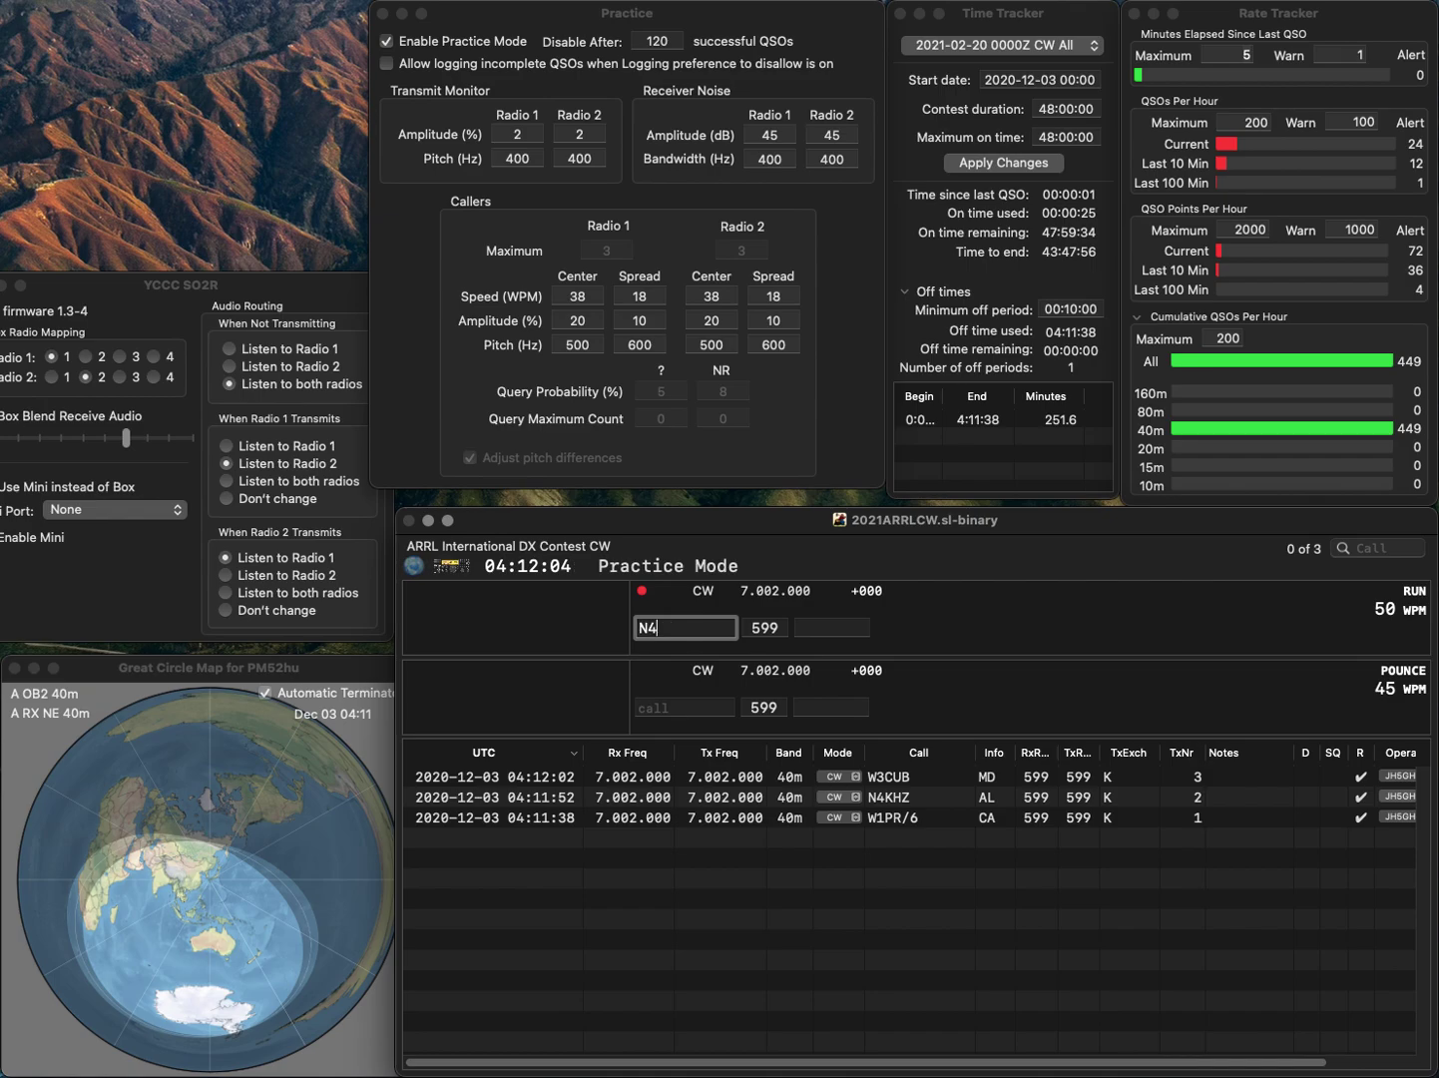
type("FTO")
key("Return")
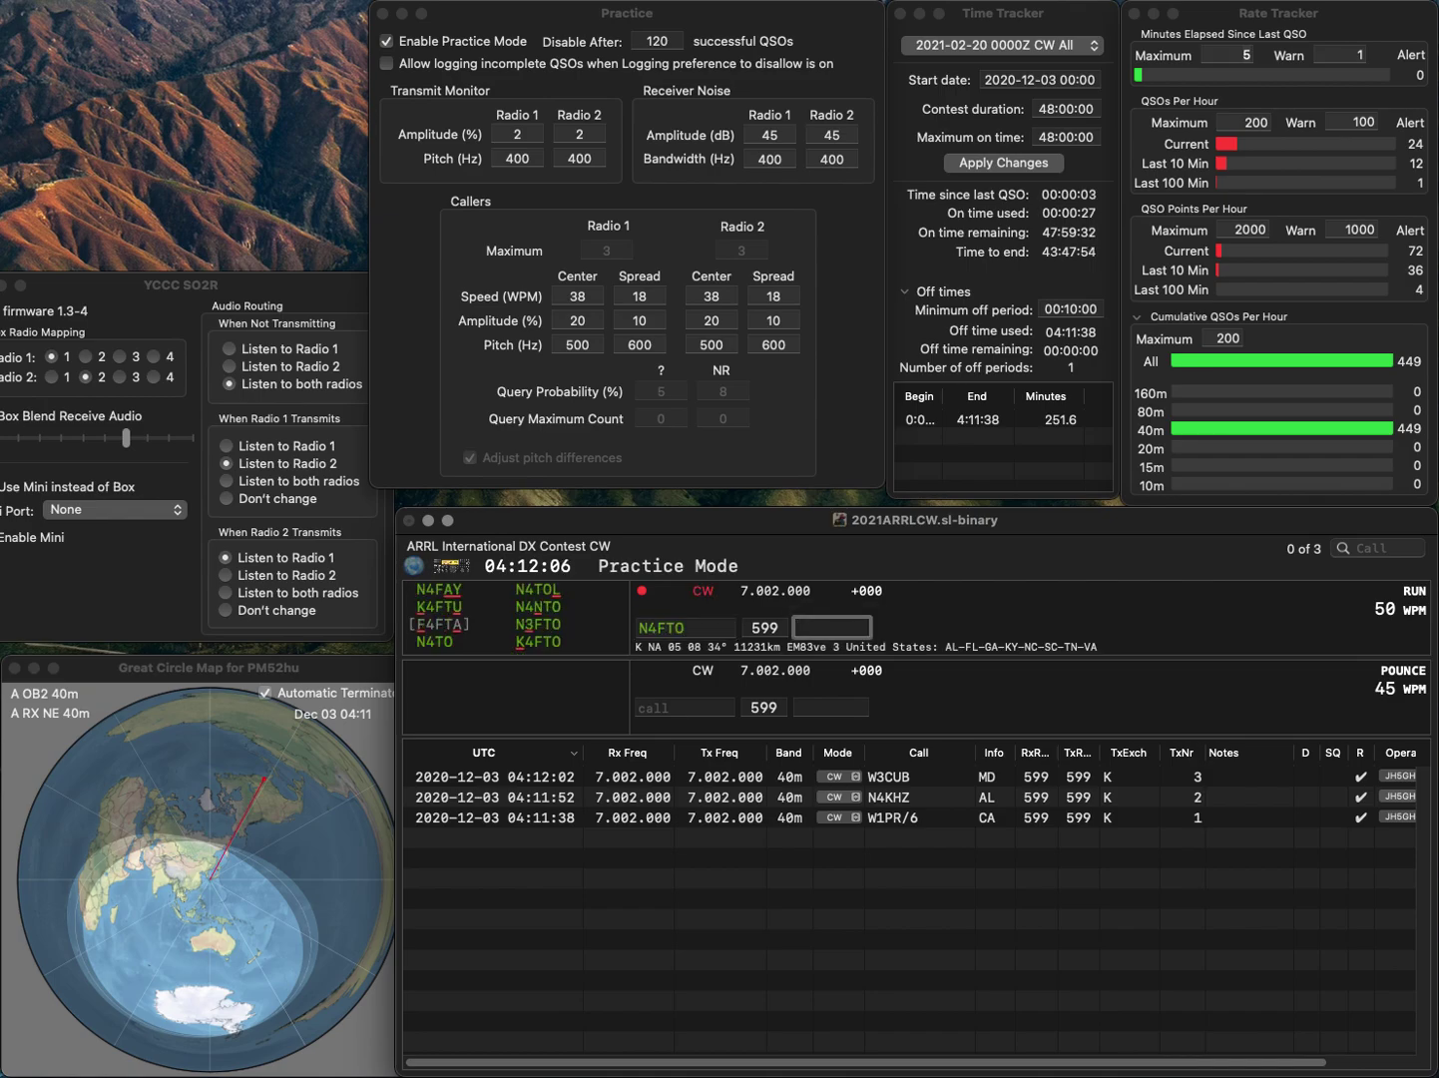
left_click(685, 626)
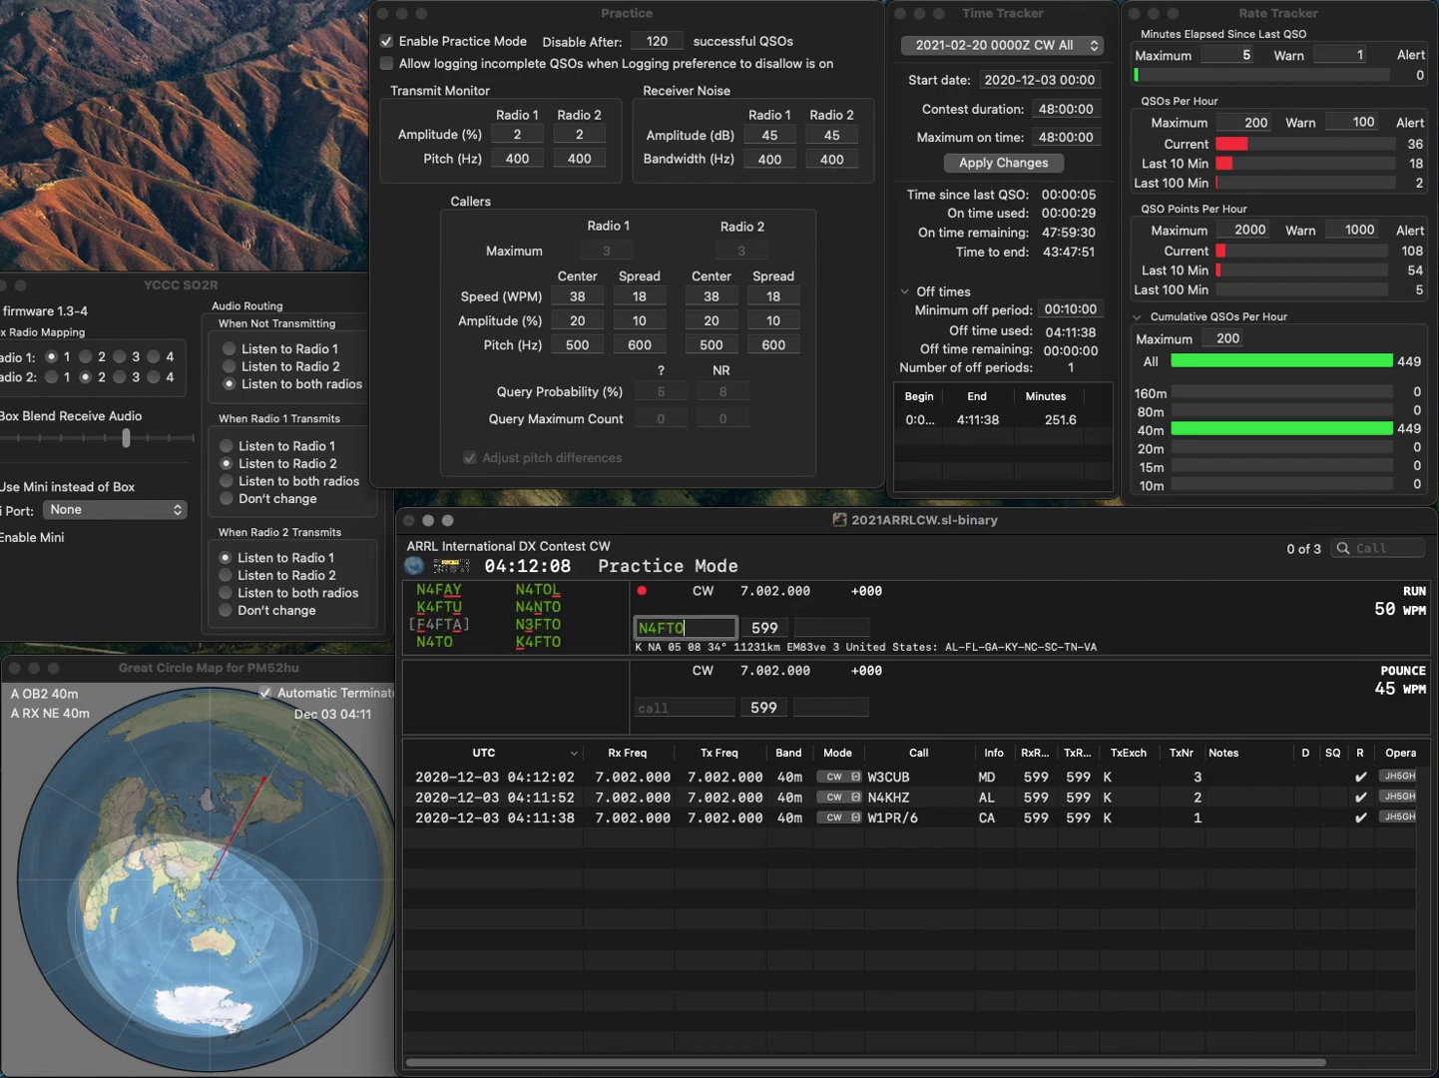
key("Left")
key("Left")
key("Left")
key("BackSpace")
type("3")
key("Return")
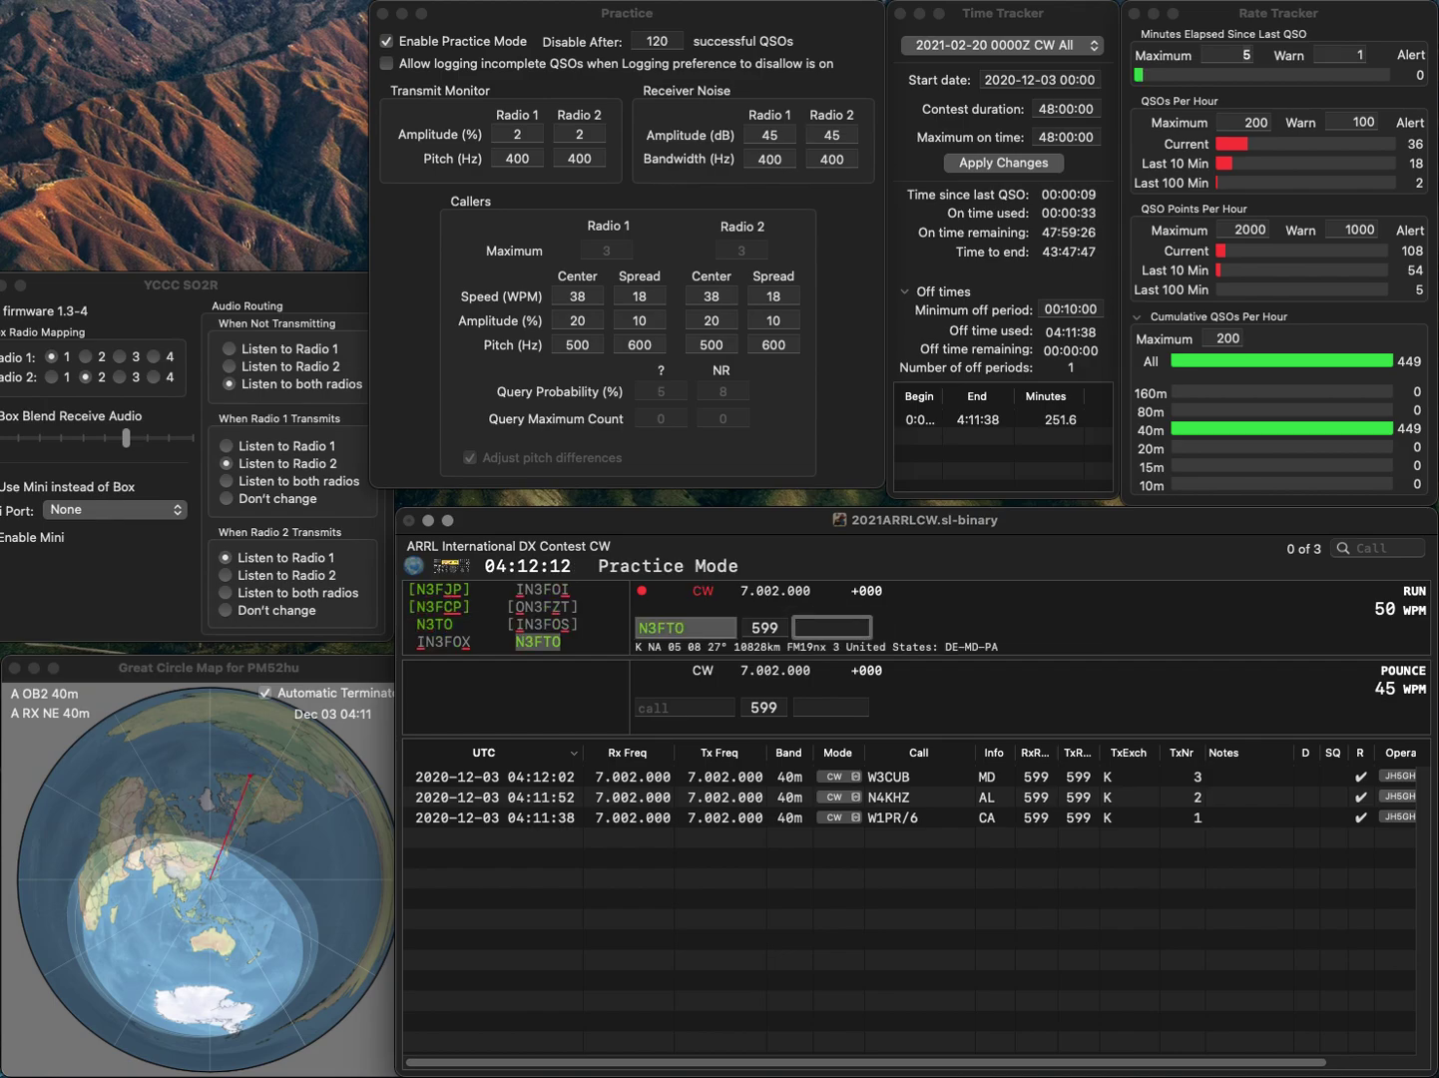
type("MD")
key("Return")
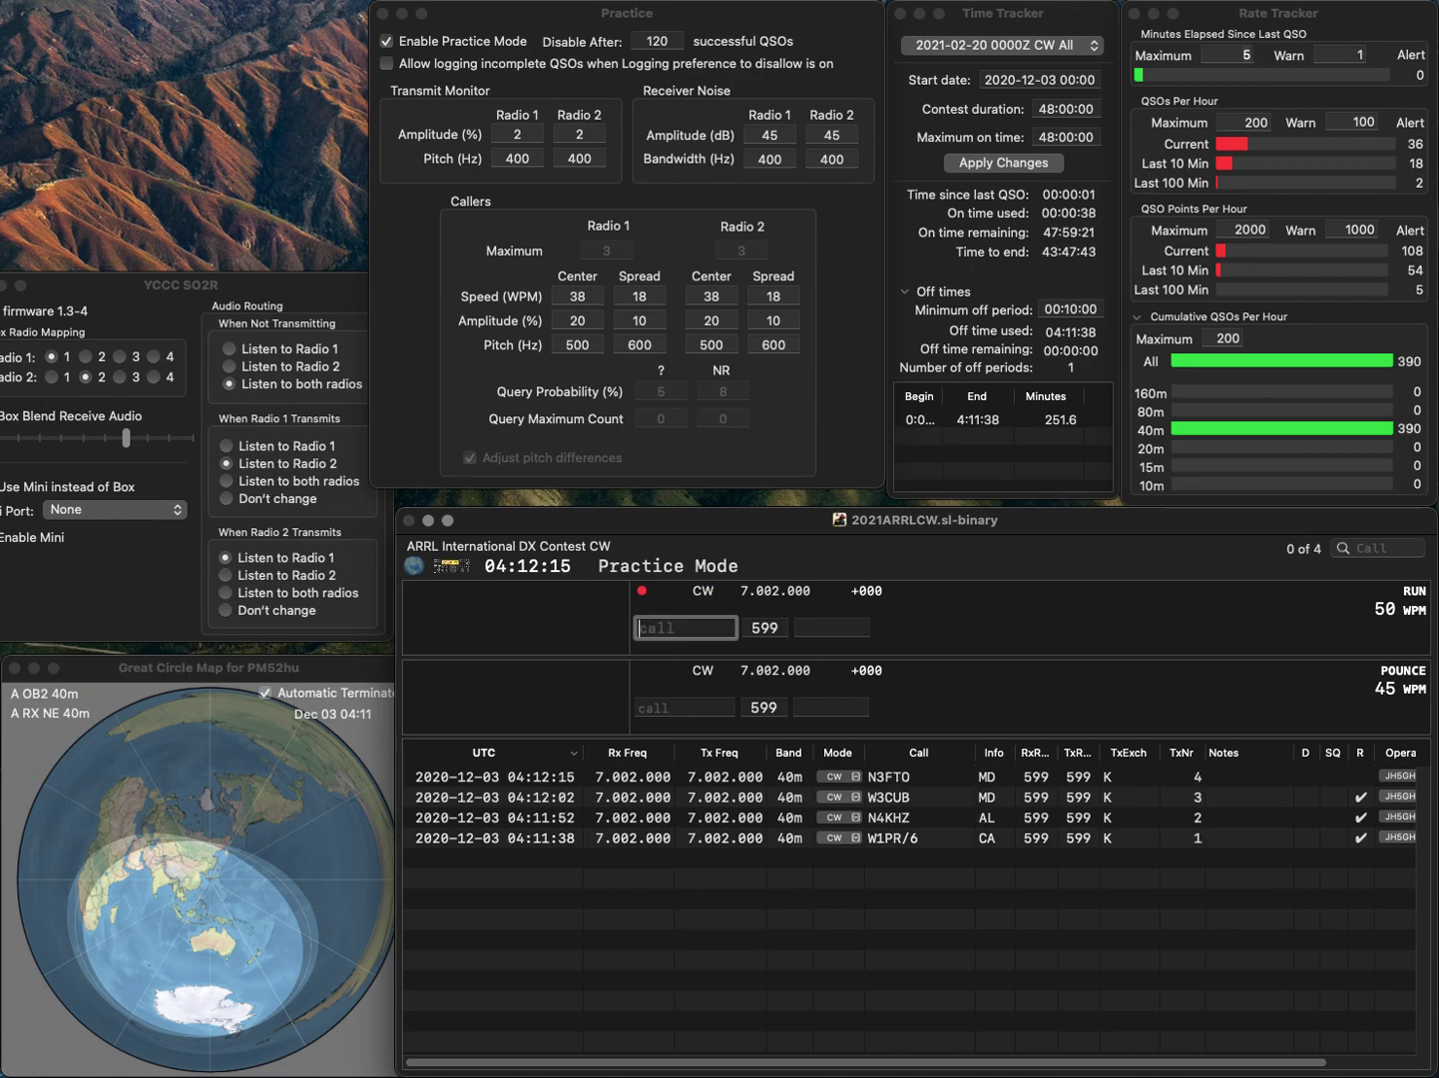
type("KF5PLA")
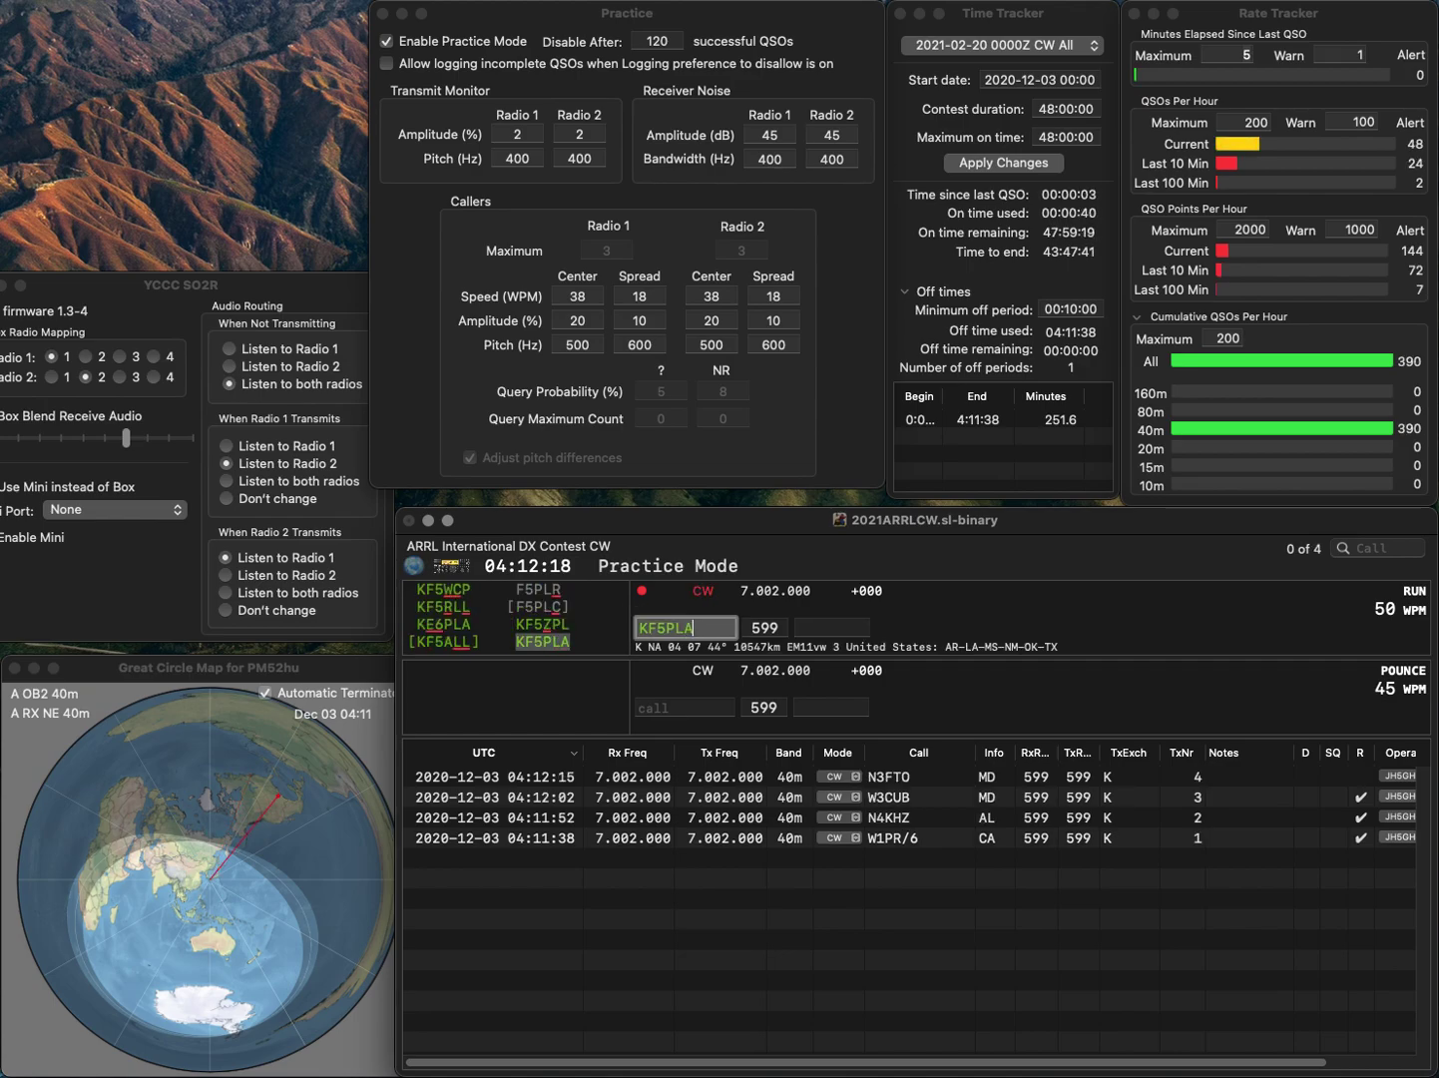
key("Return")
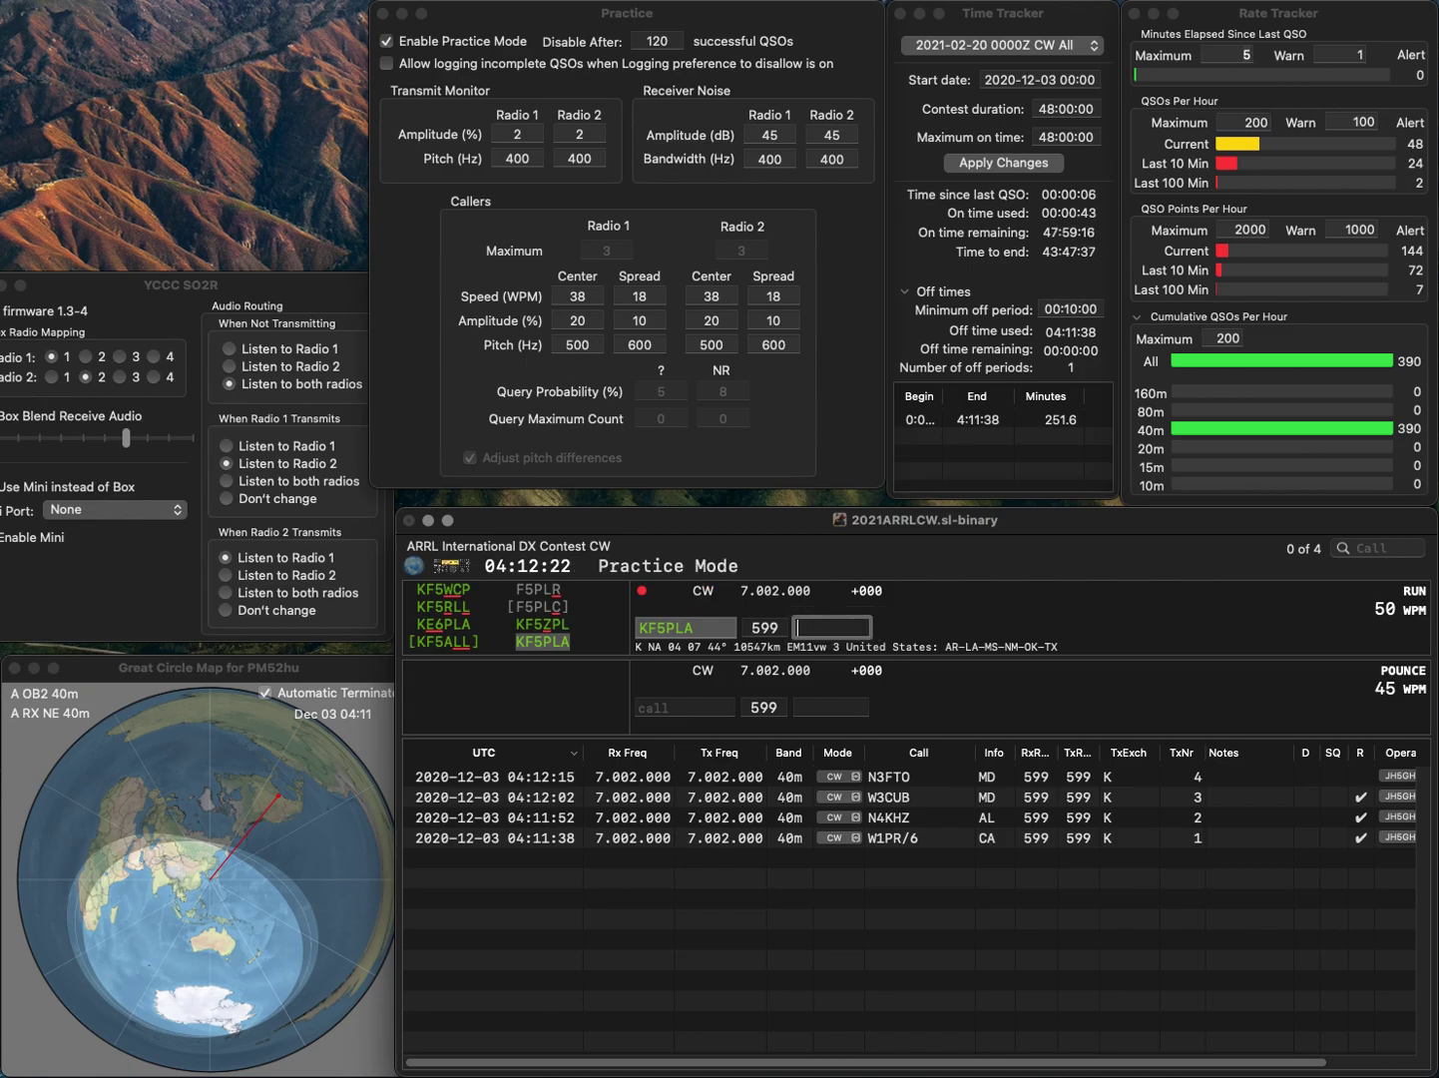
type("OK")
key("Return")
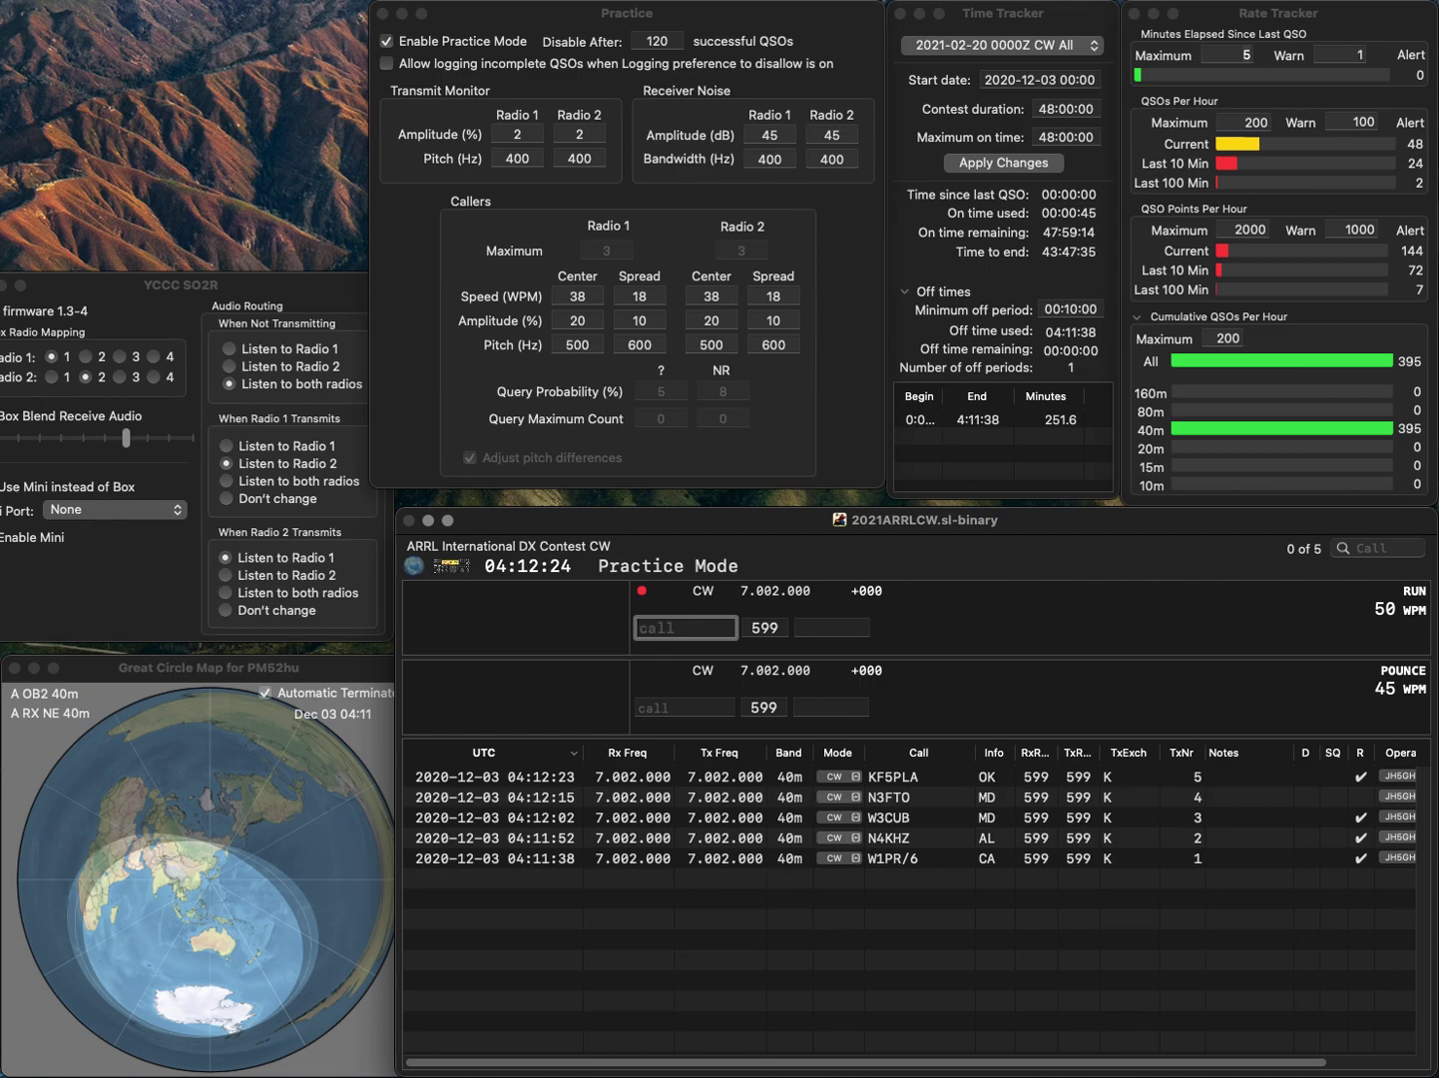
- Log the next caller on the run radio as WW3Q with received exchange DE
type("WW3Q")
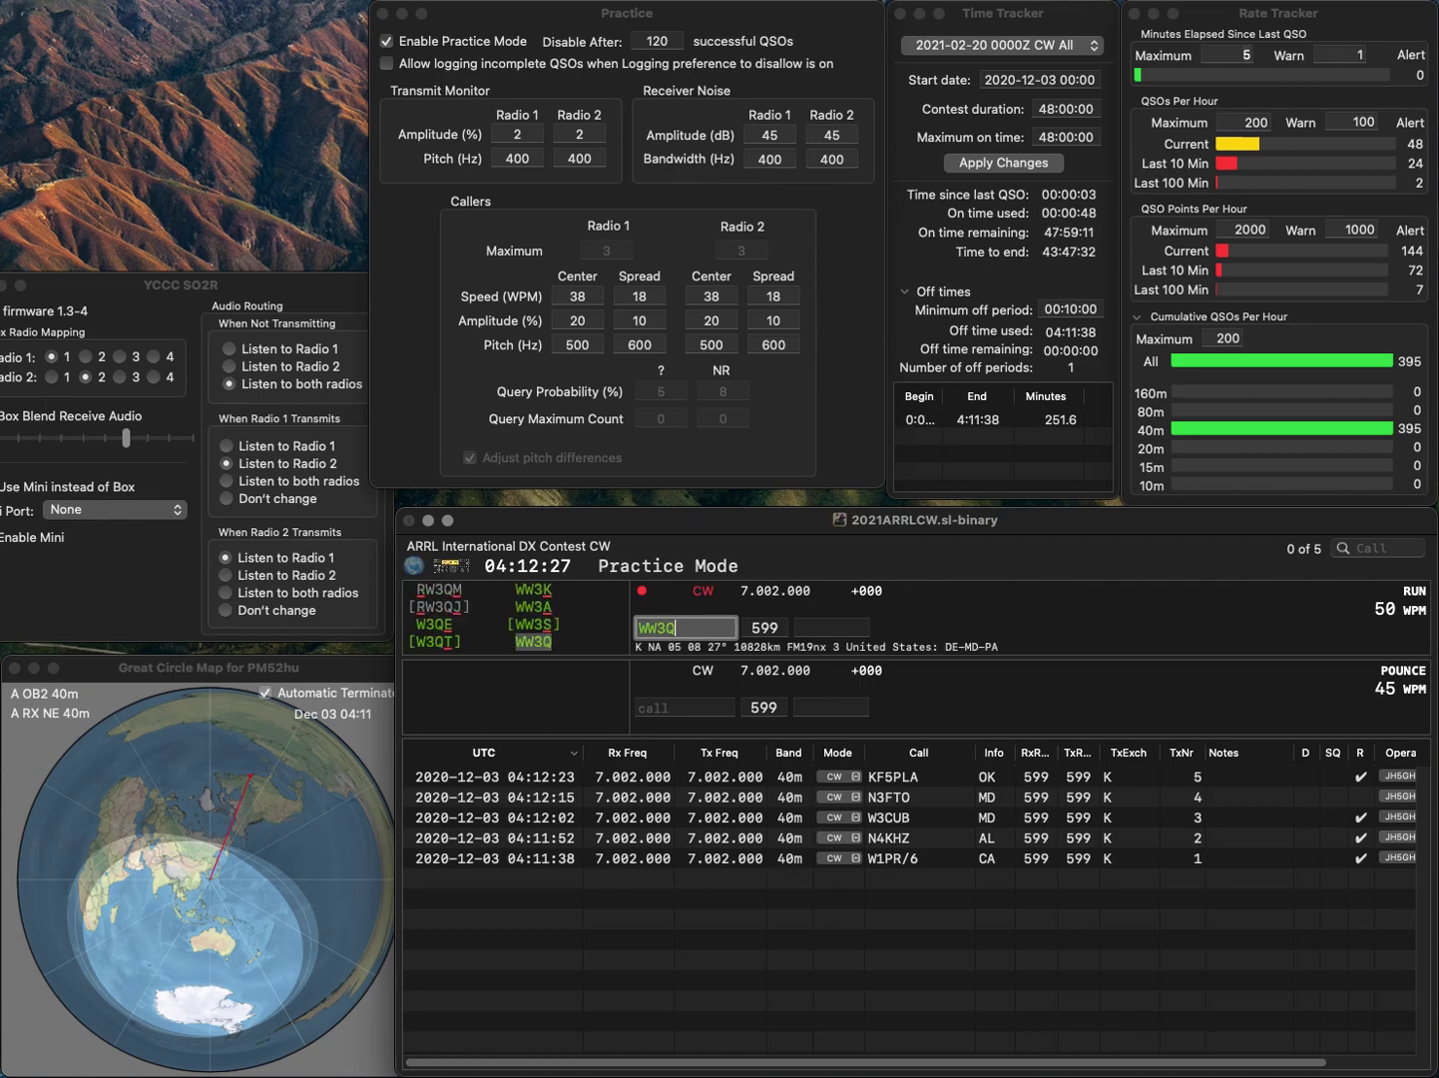
key("Return")
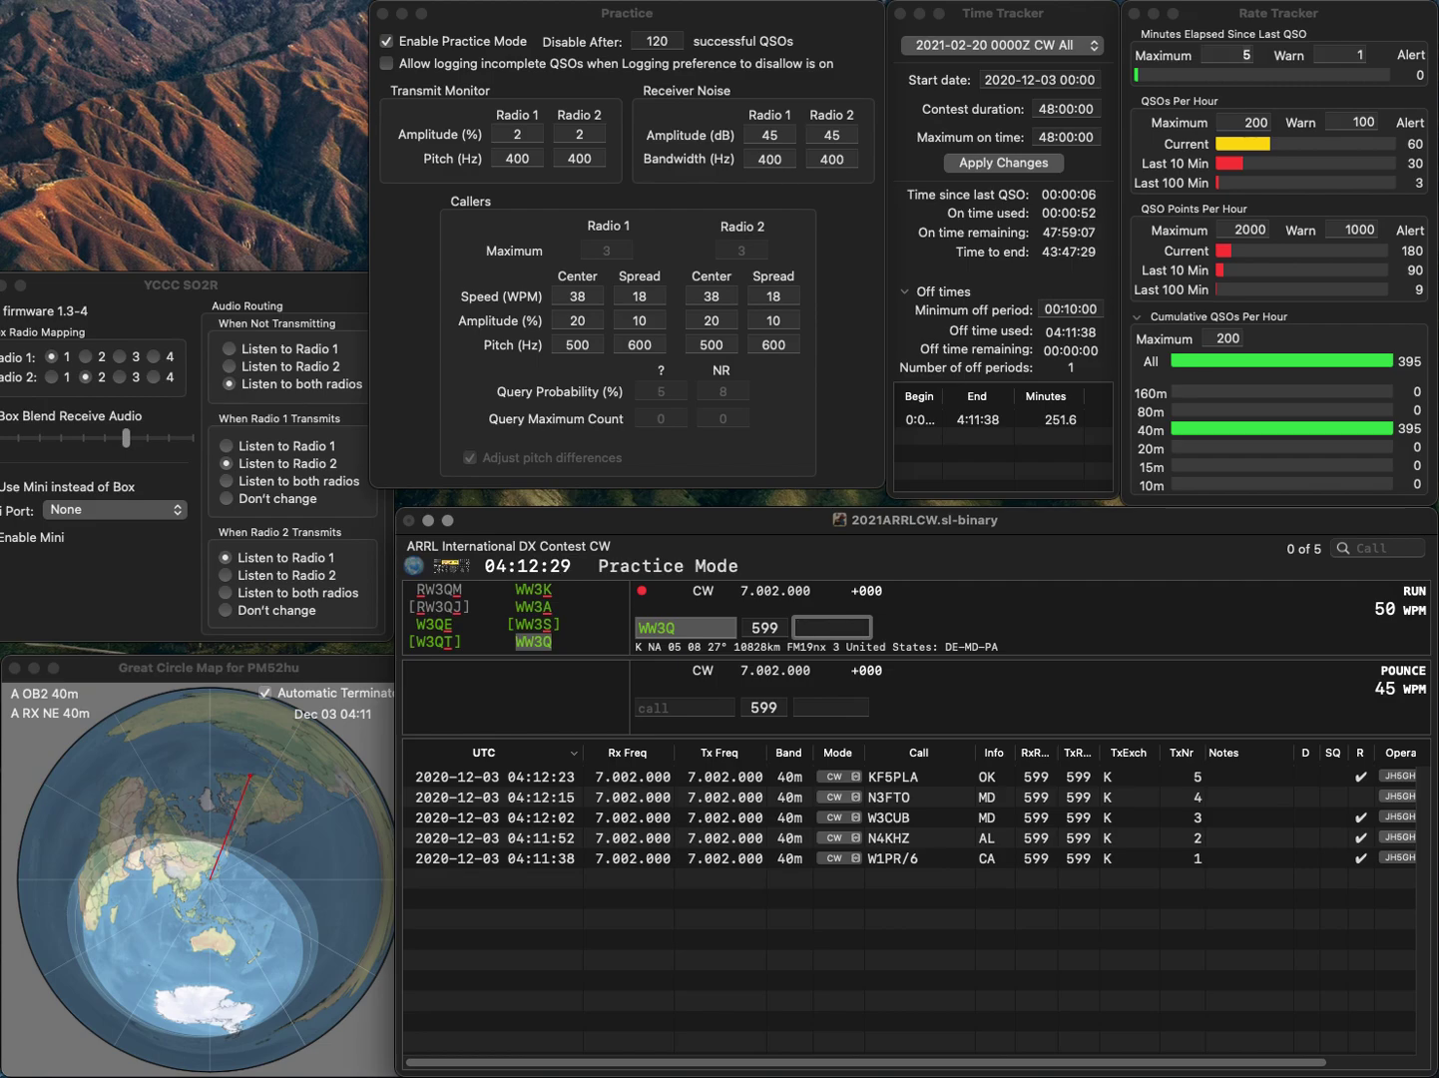
key("Return")
type("W0WL")
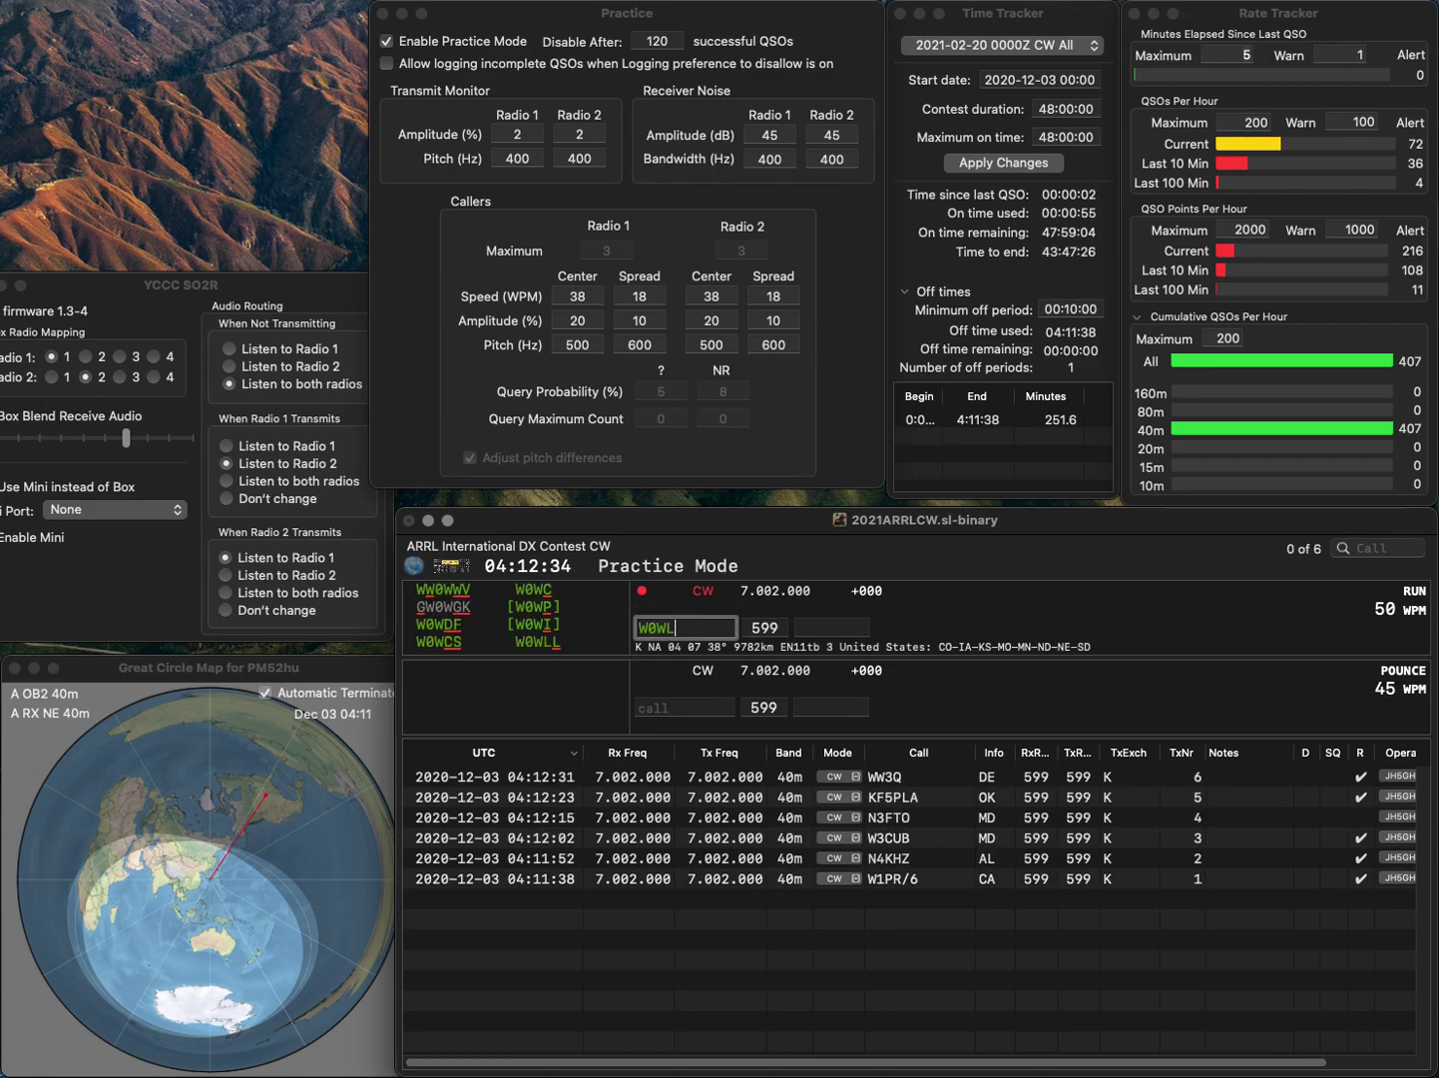
type("L")
key("Return")
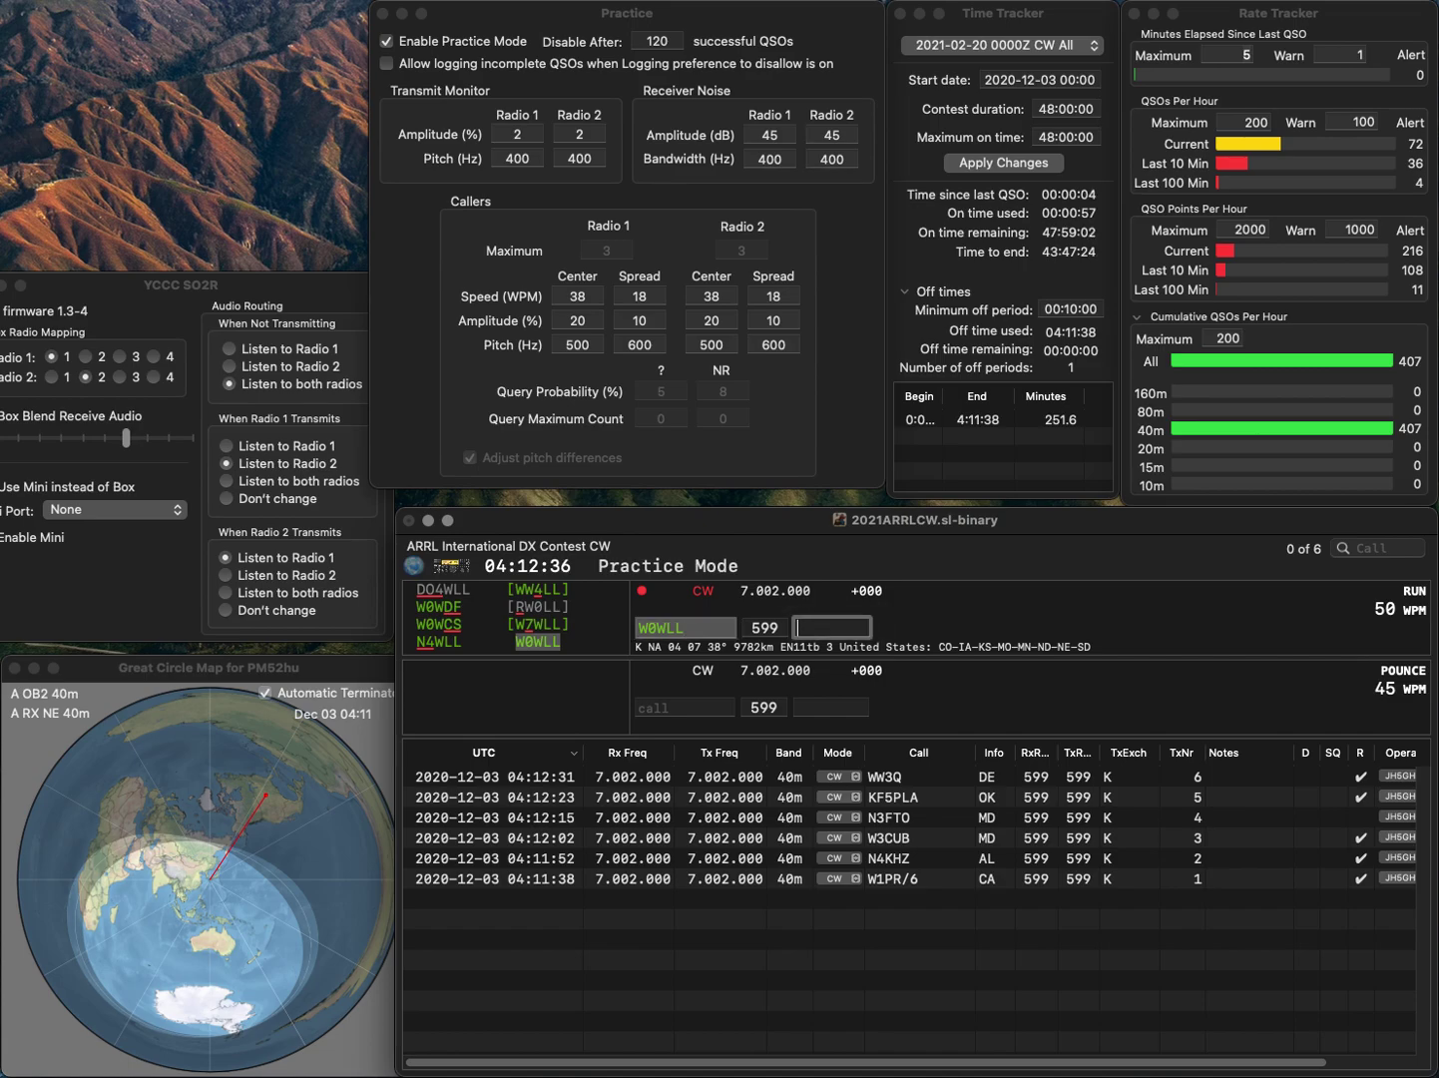
type("CO")
key("Return")
- Log the next caller on the run radio as N3AO with received exchange MD
type("N3AO")
key("Return")
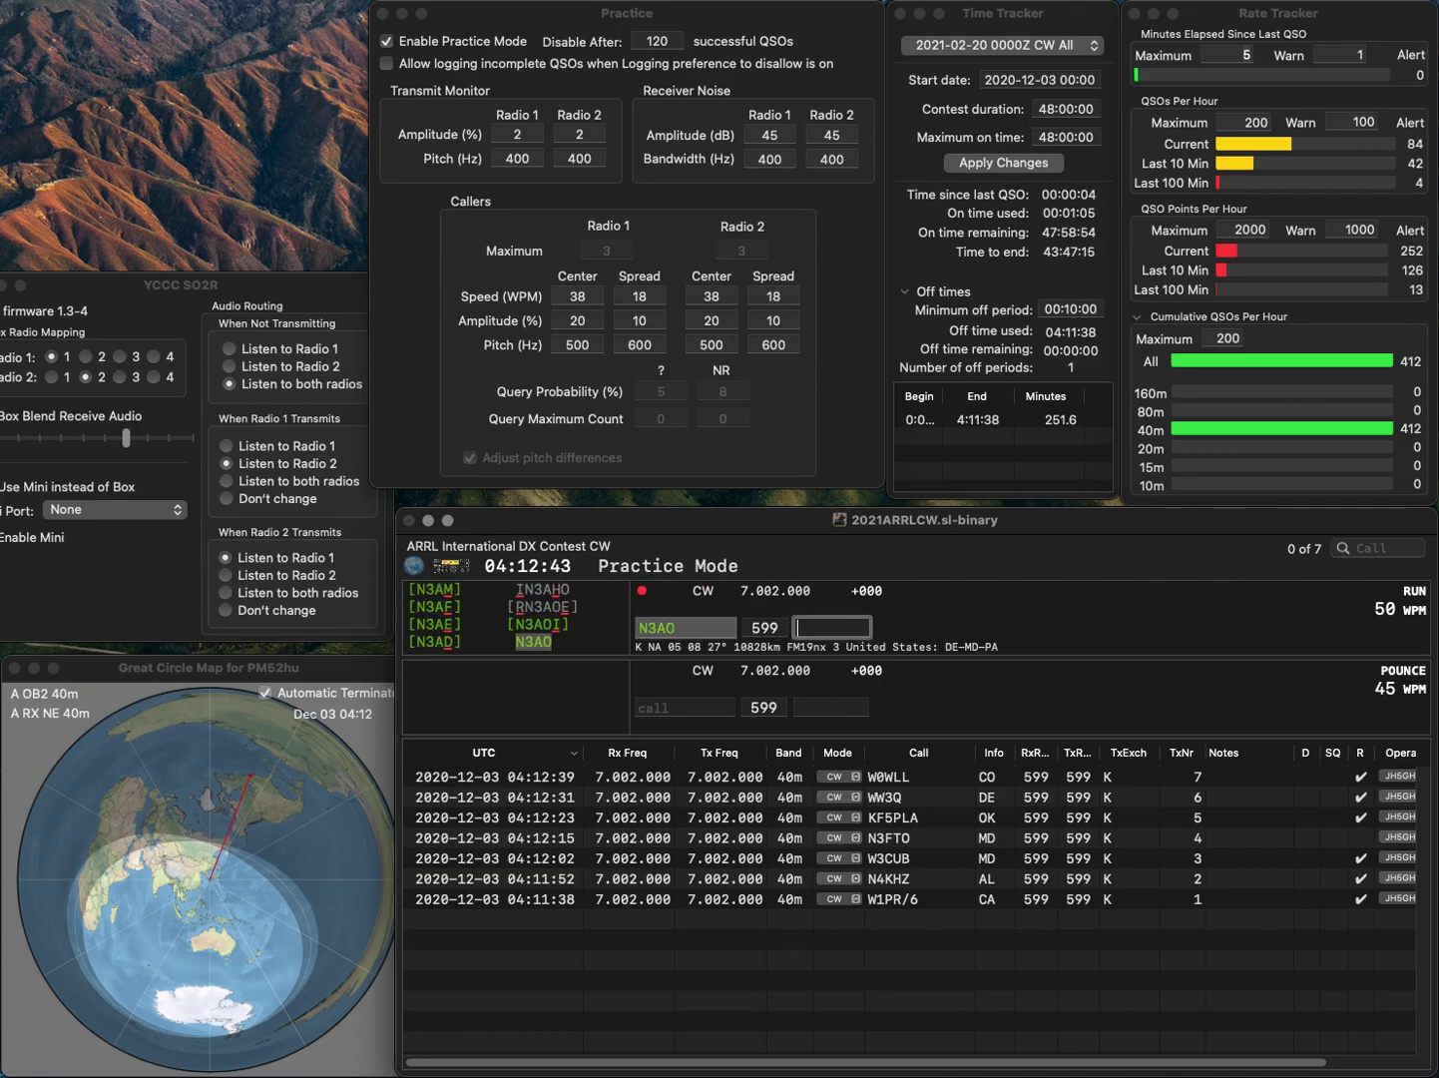
type("MD")
key("Return")
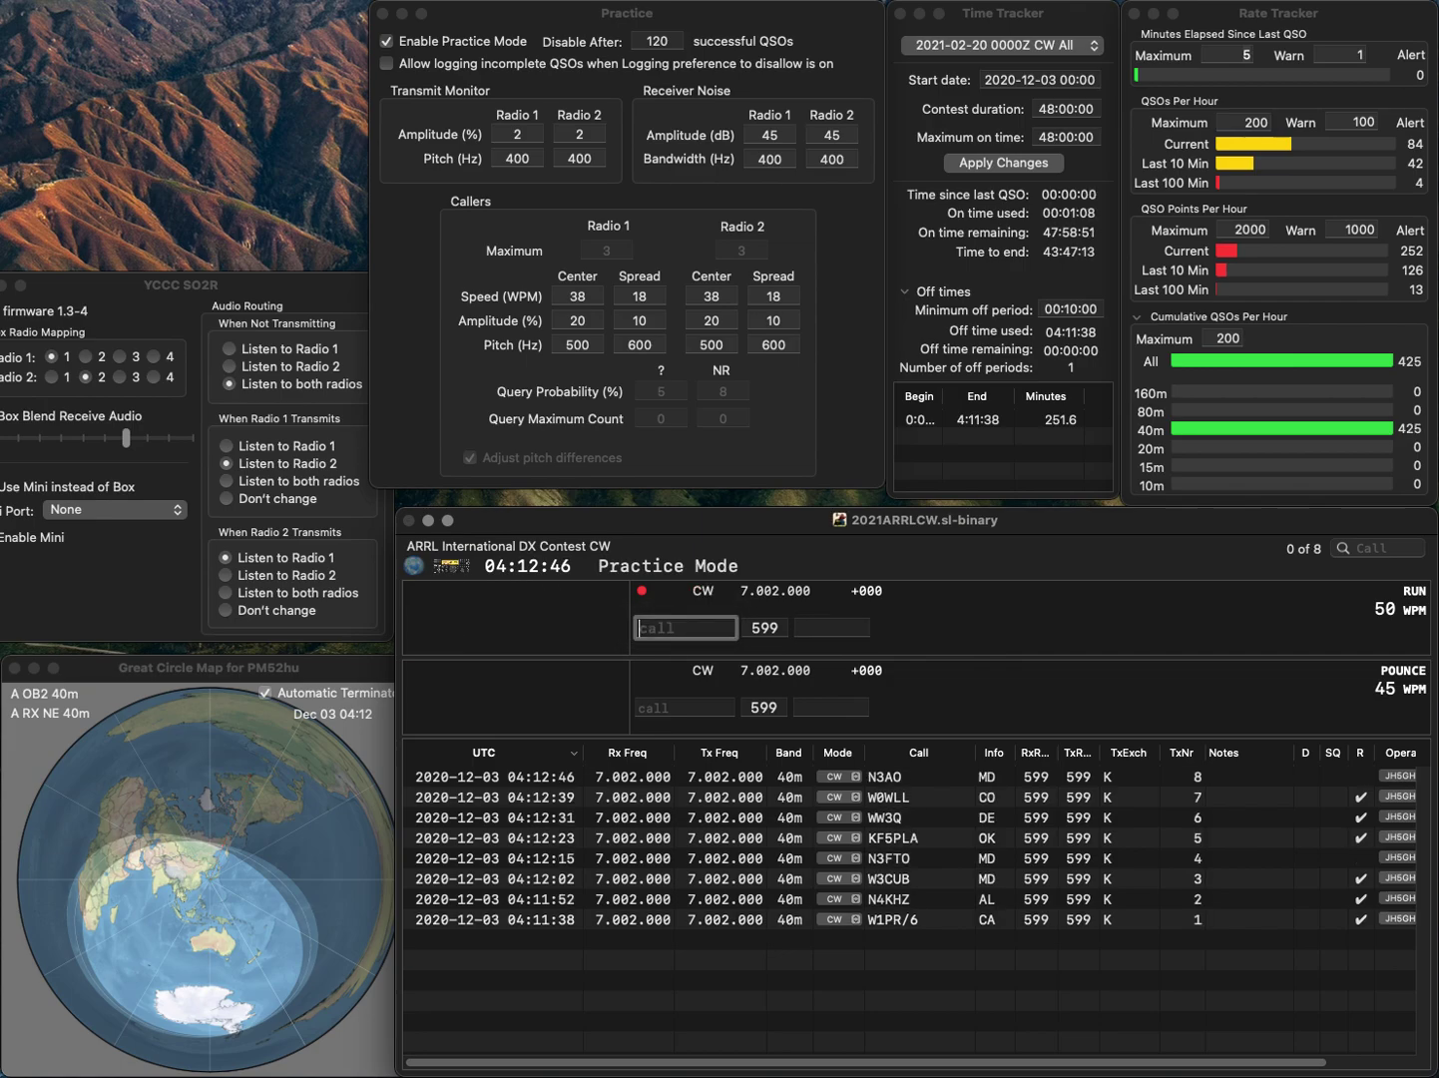
type("W1AJT")
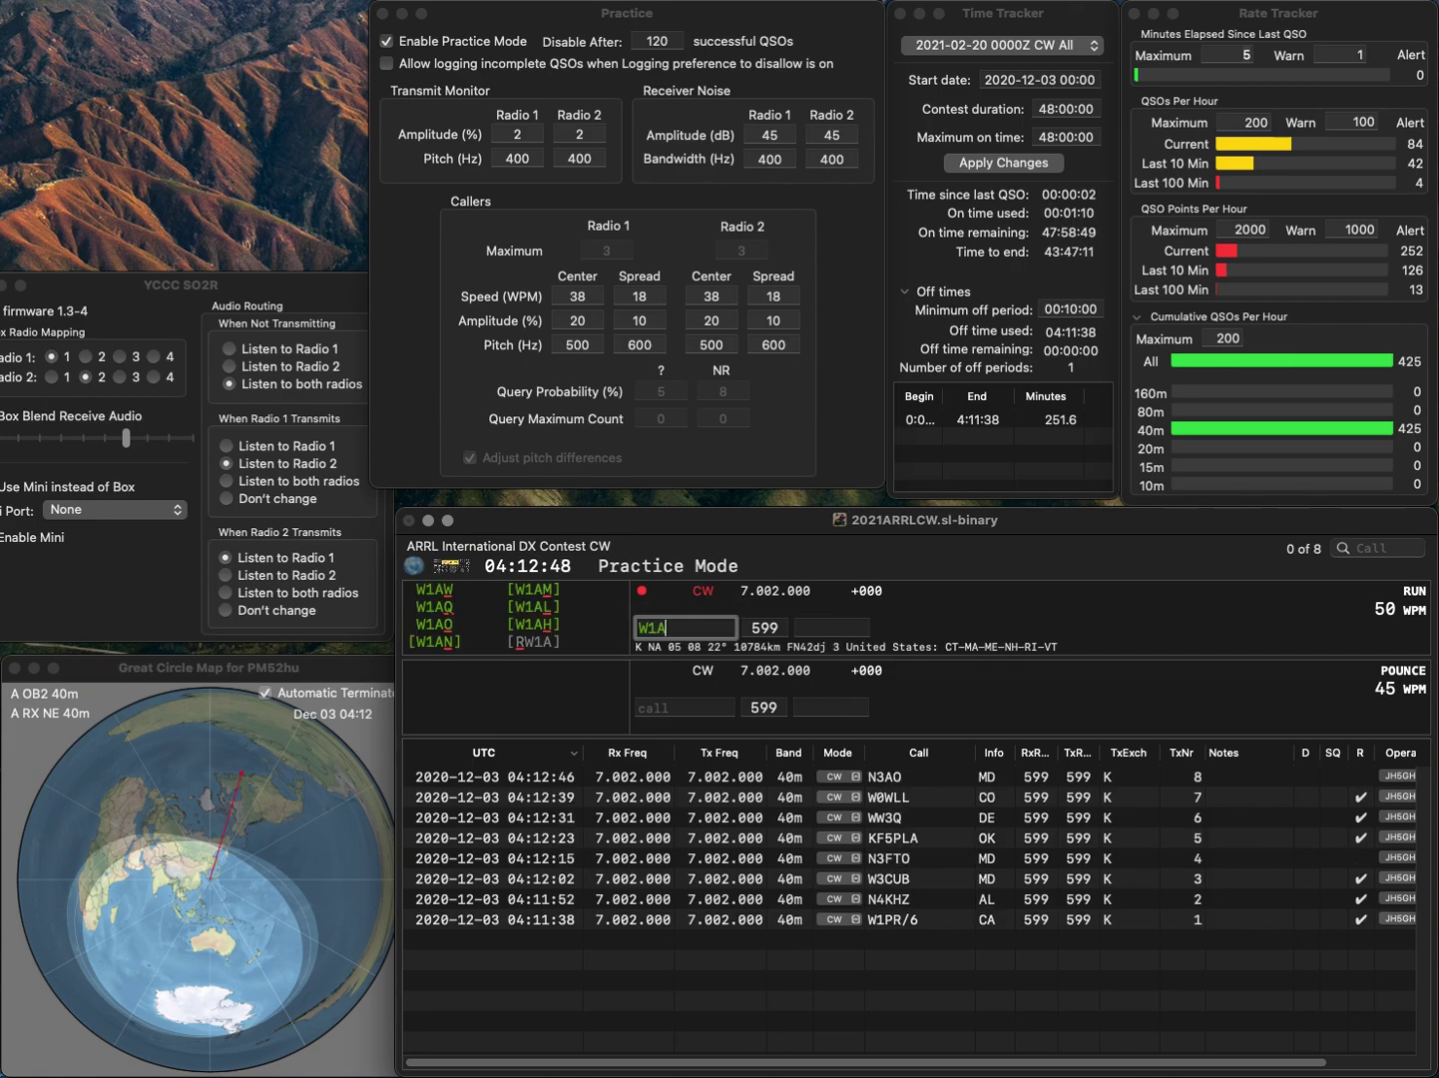
key("Tab")
type("NC")
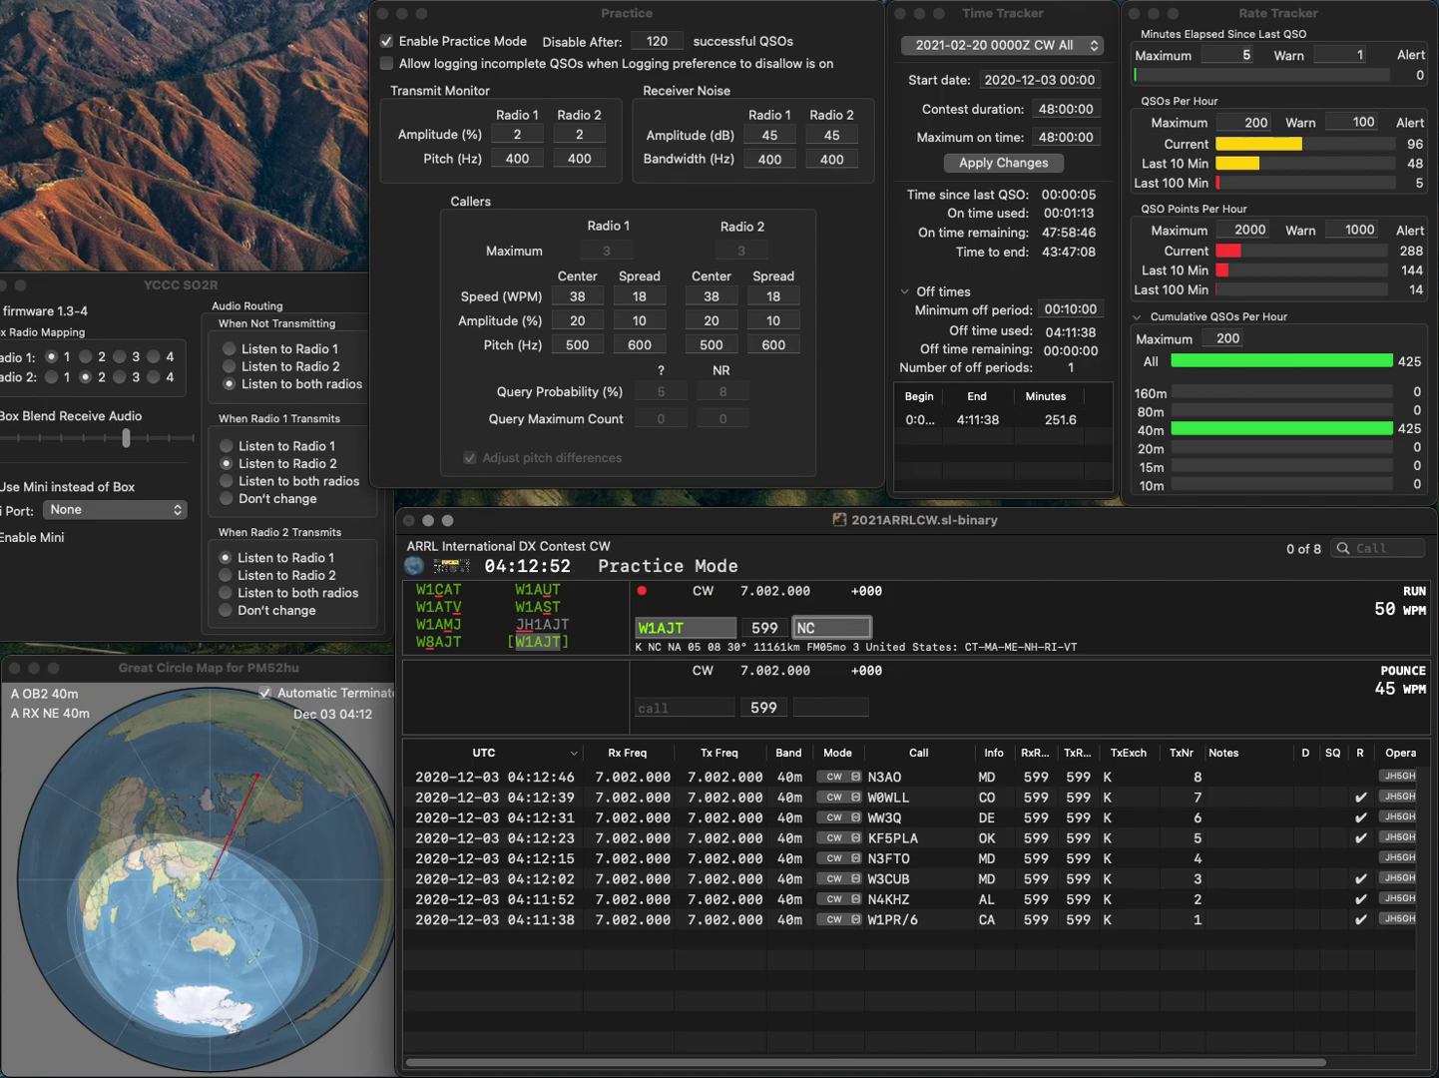
key("Return")
type("KC")
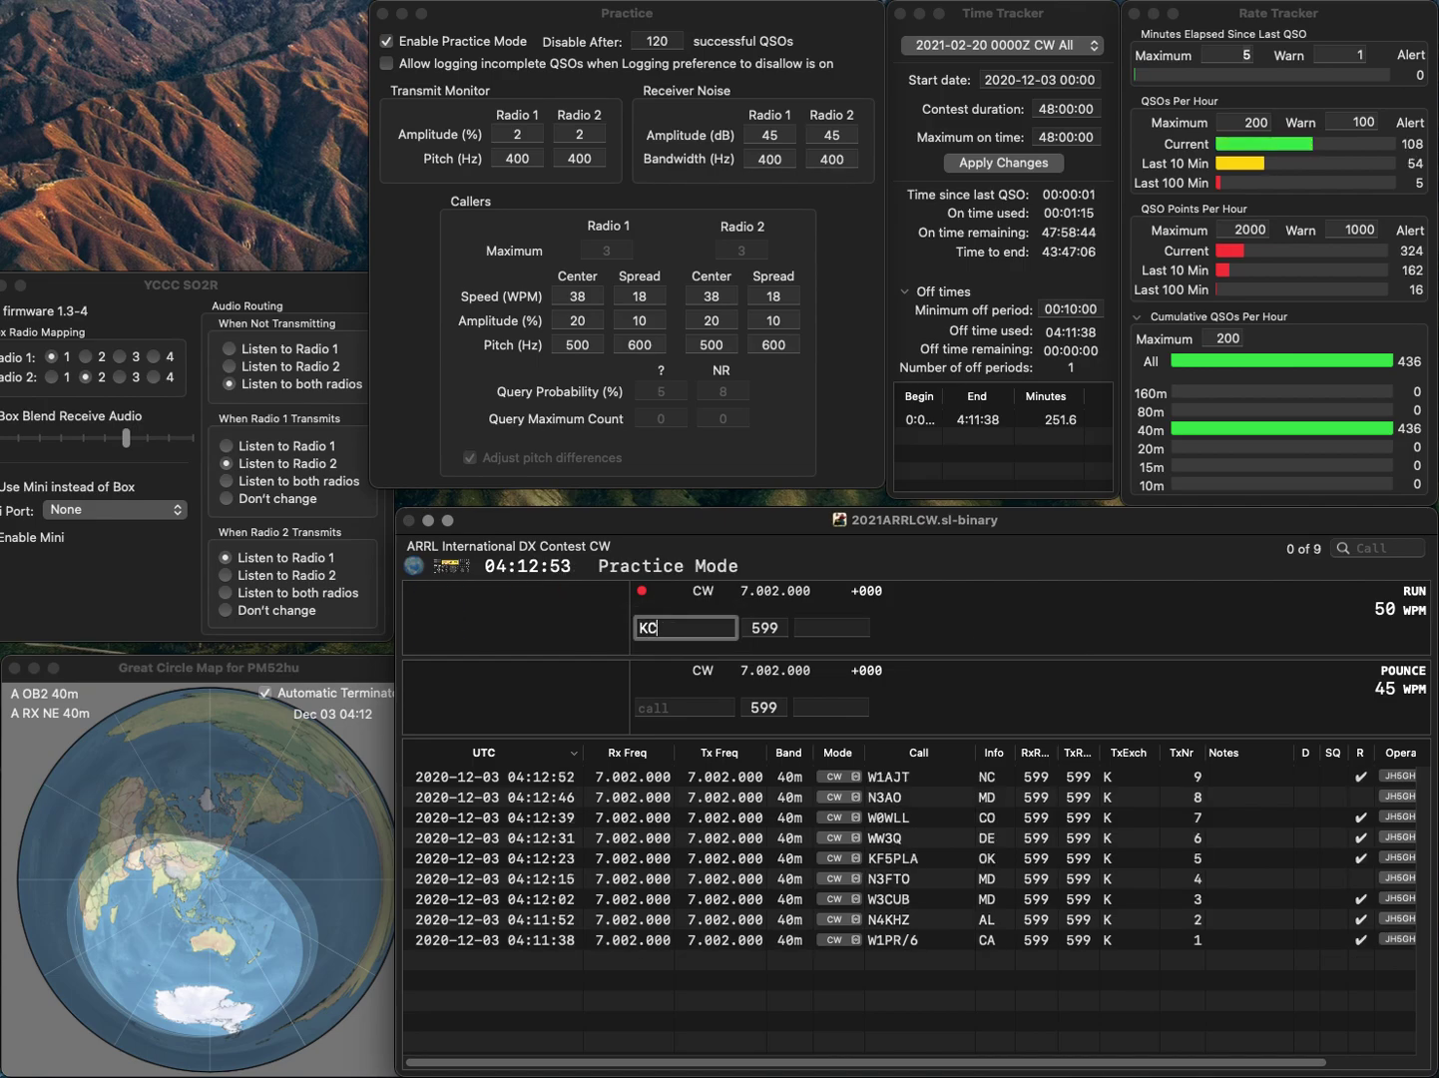
type("9CKN")
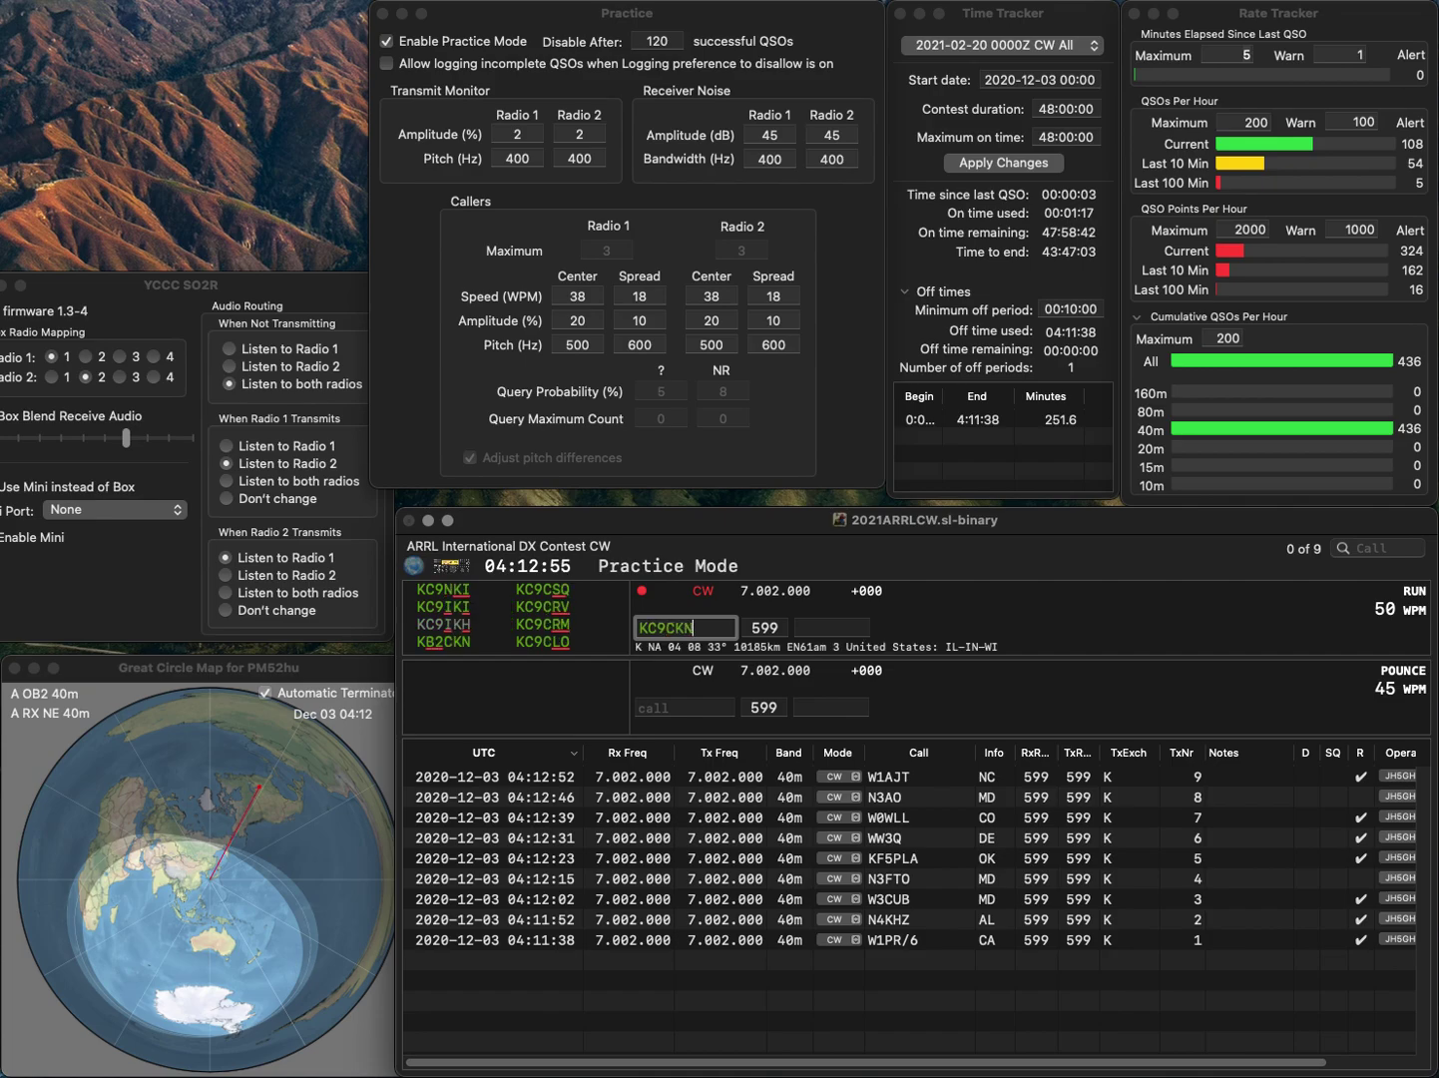
key("BackSpace")
key("BackSpace")
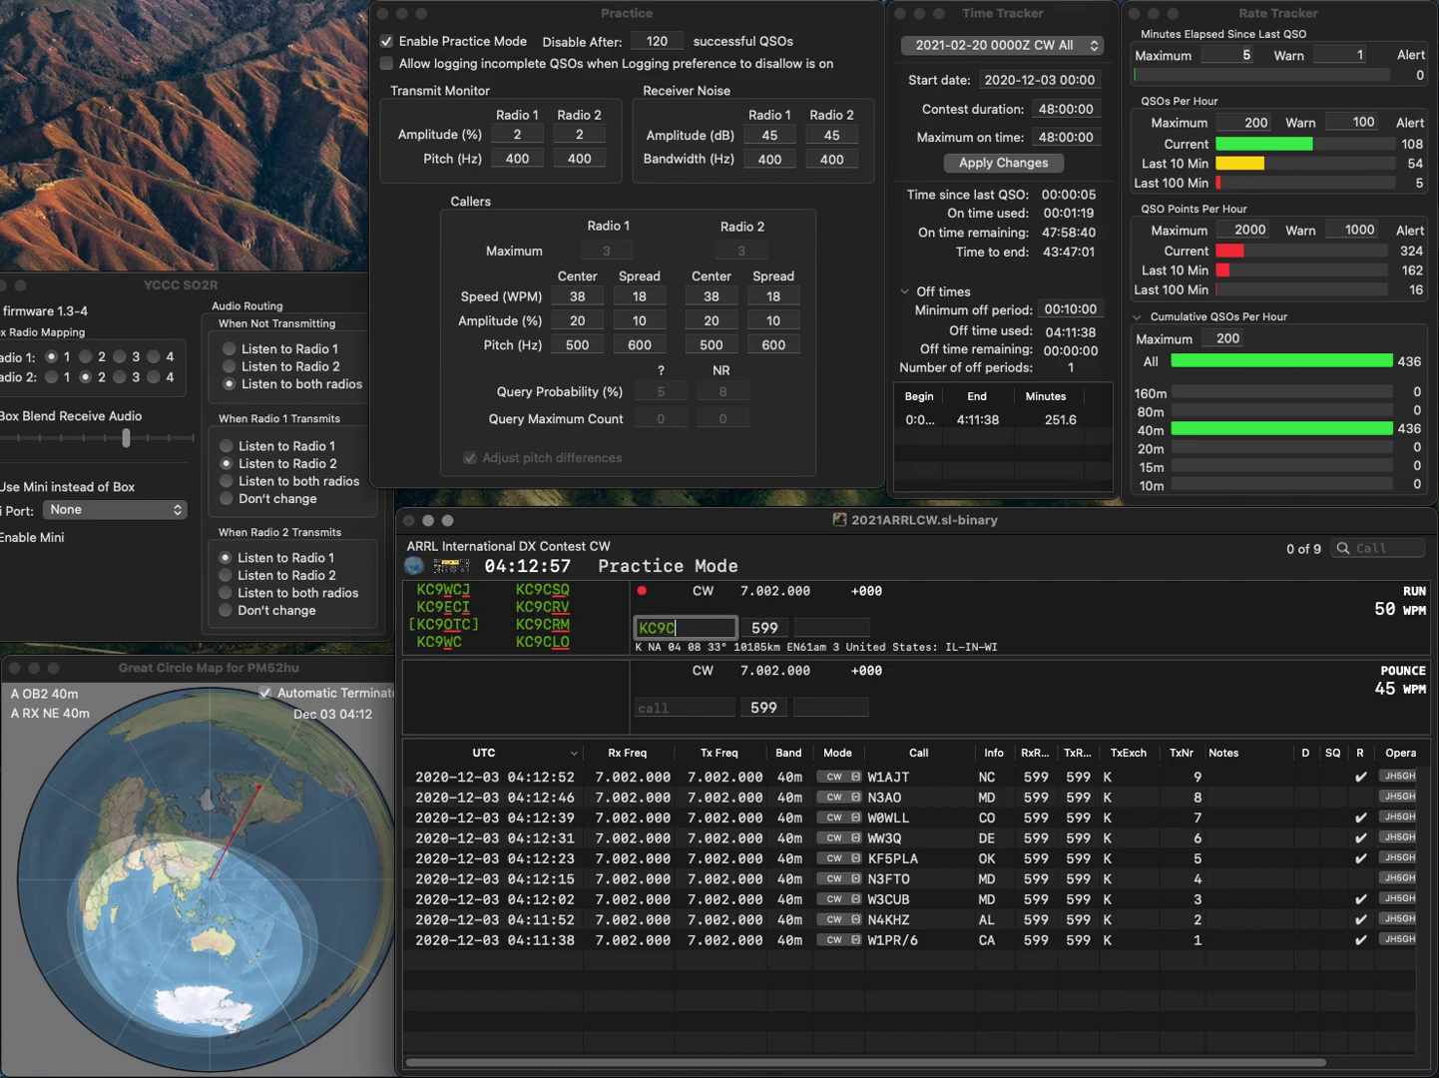
key("BackSpace")
key("BackSpace")
type("0VKN")
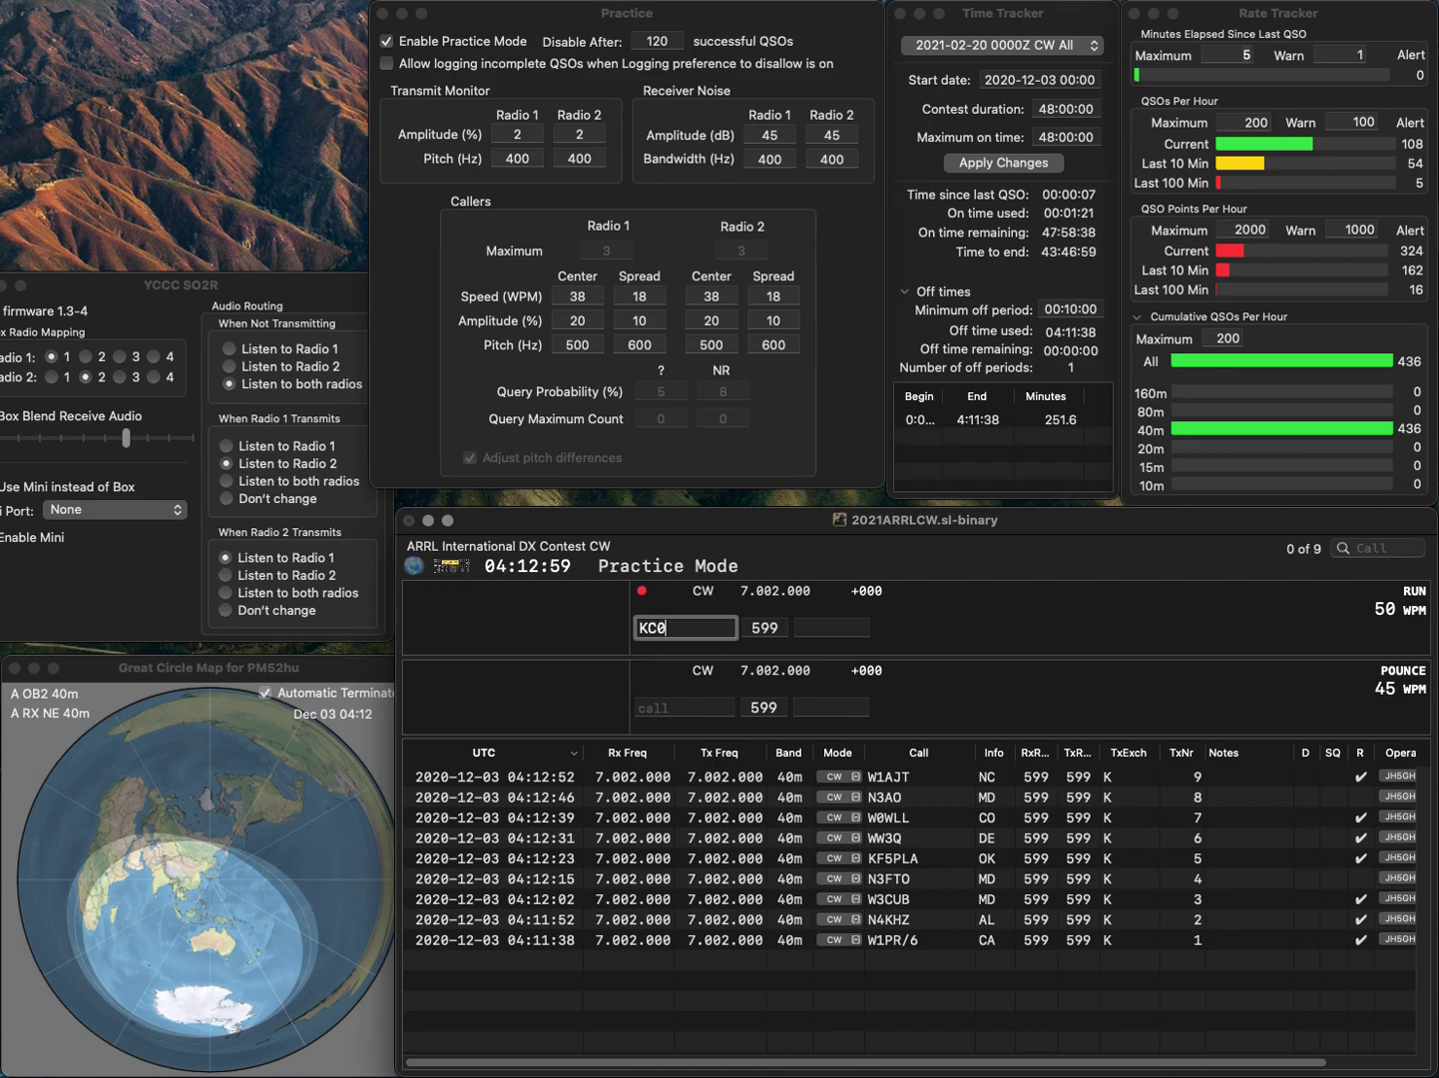
key("space")
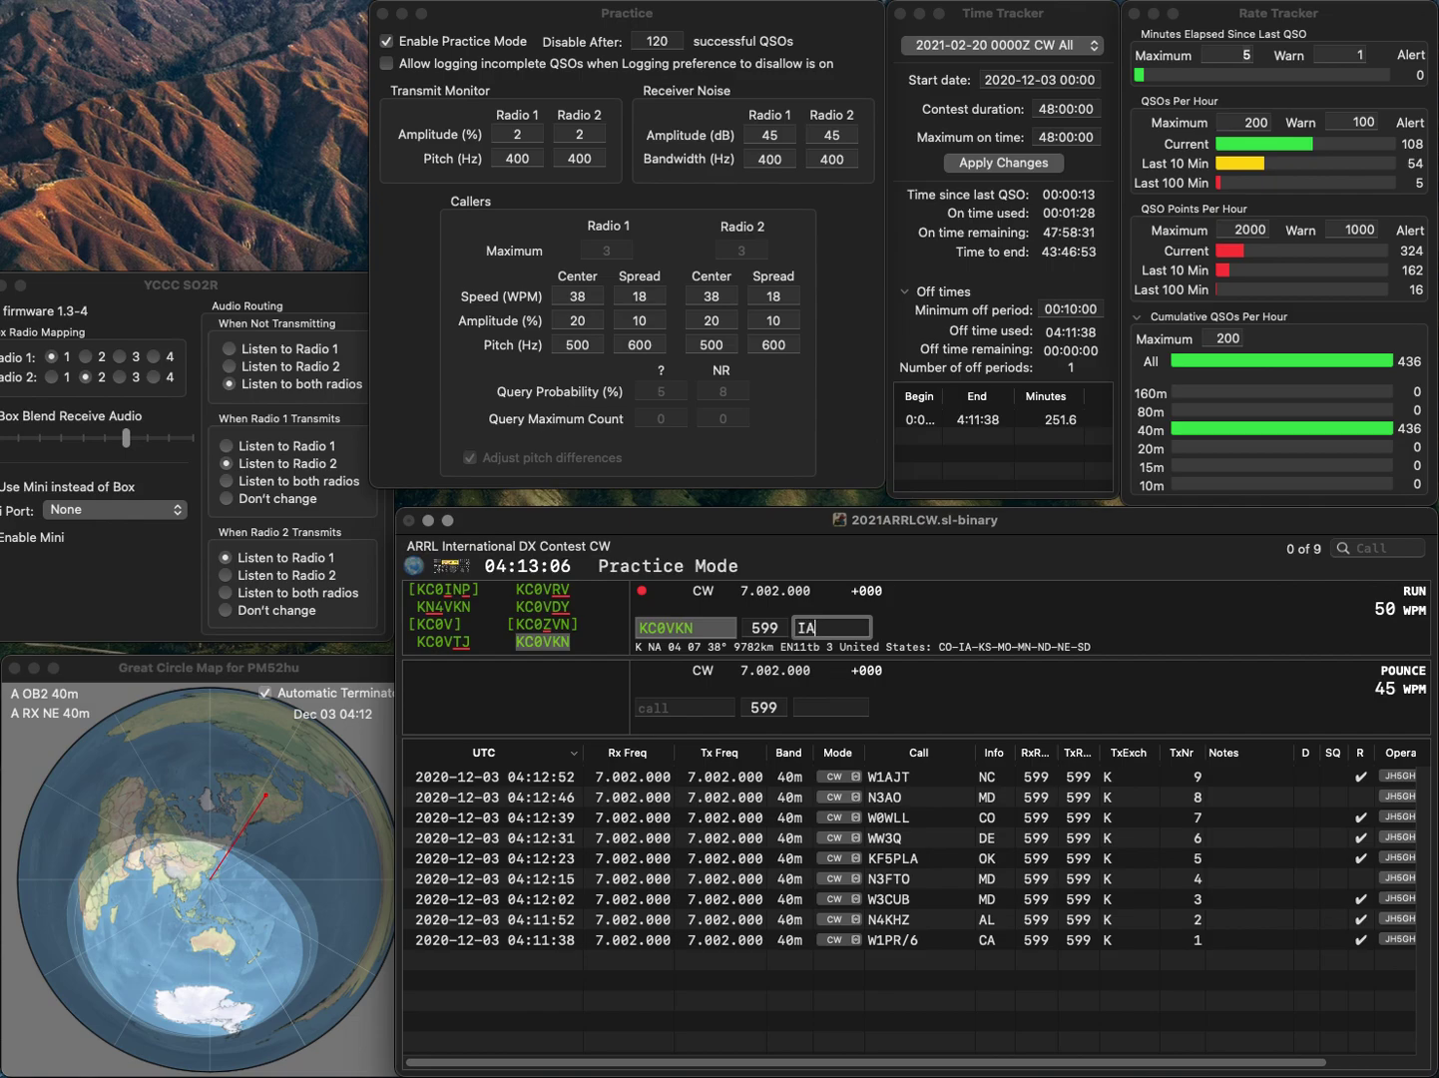
key("Return")
type("K")
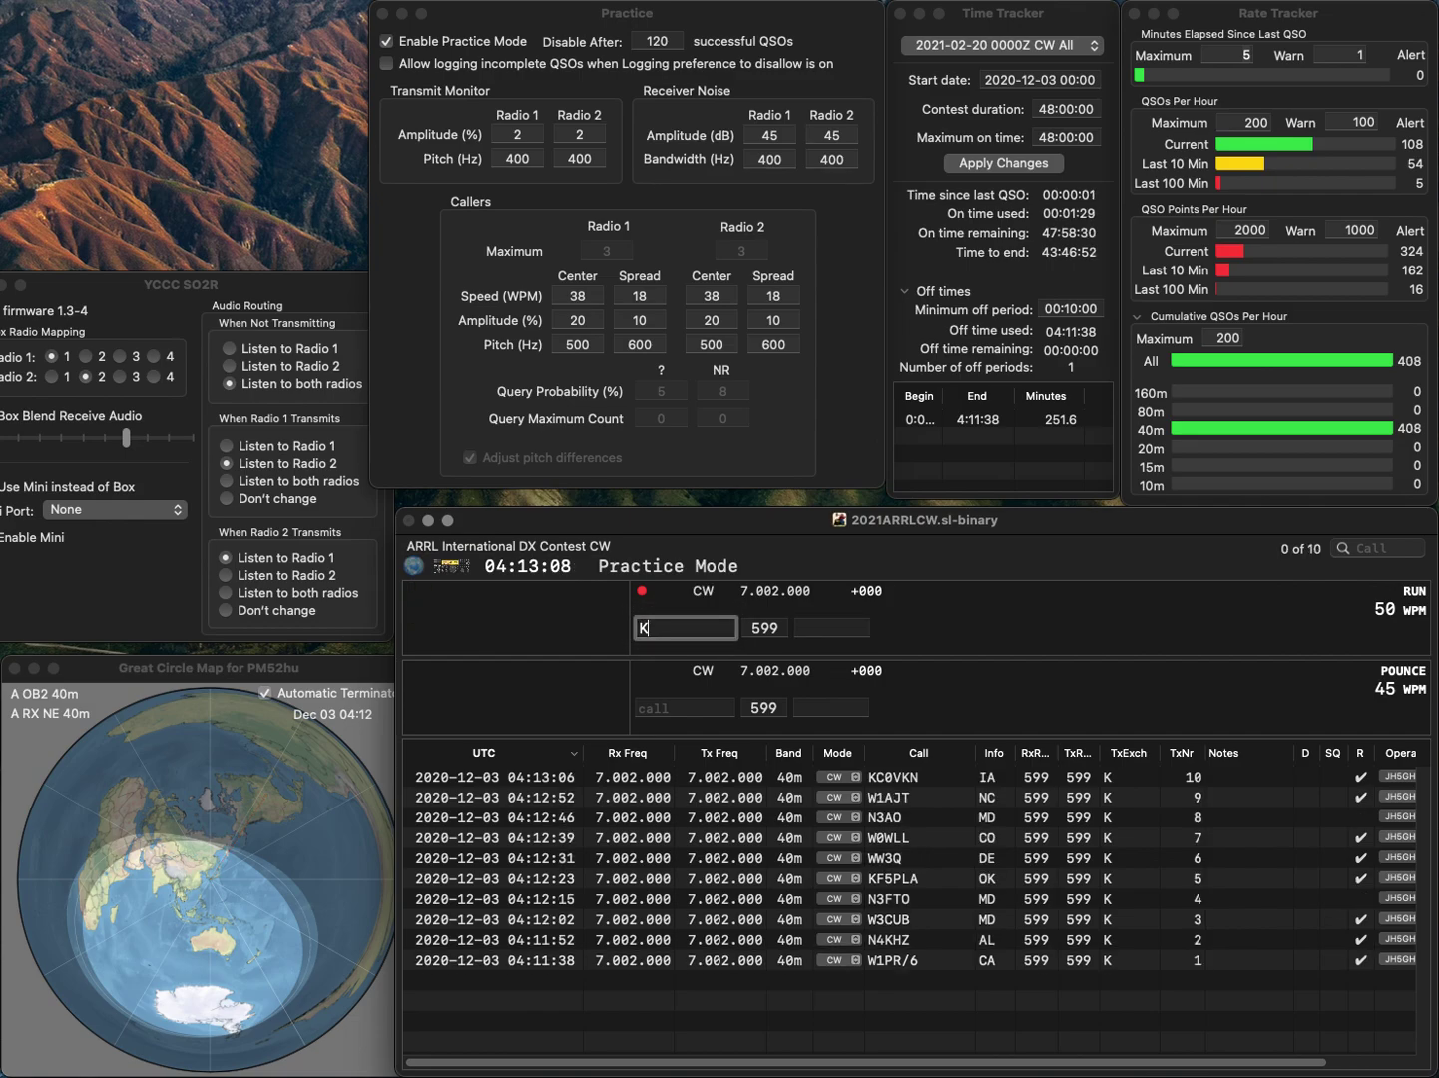
type("C1NBD")
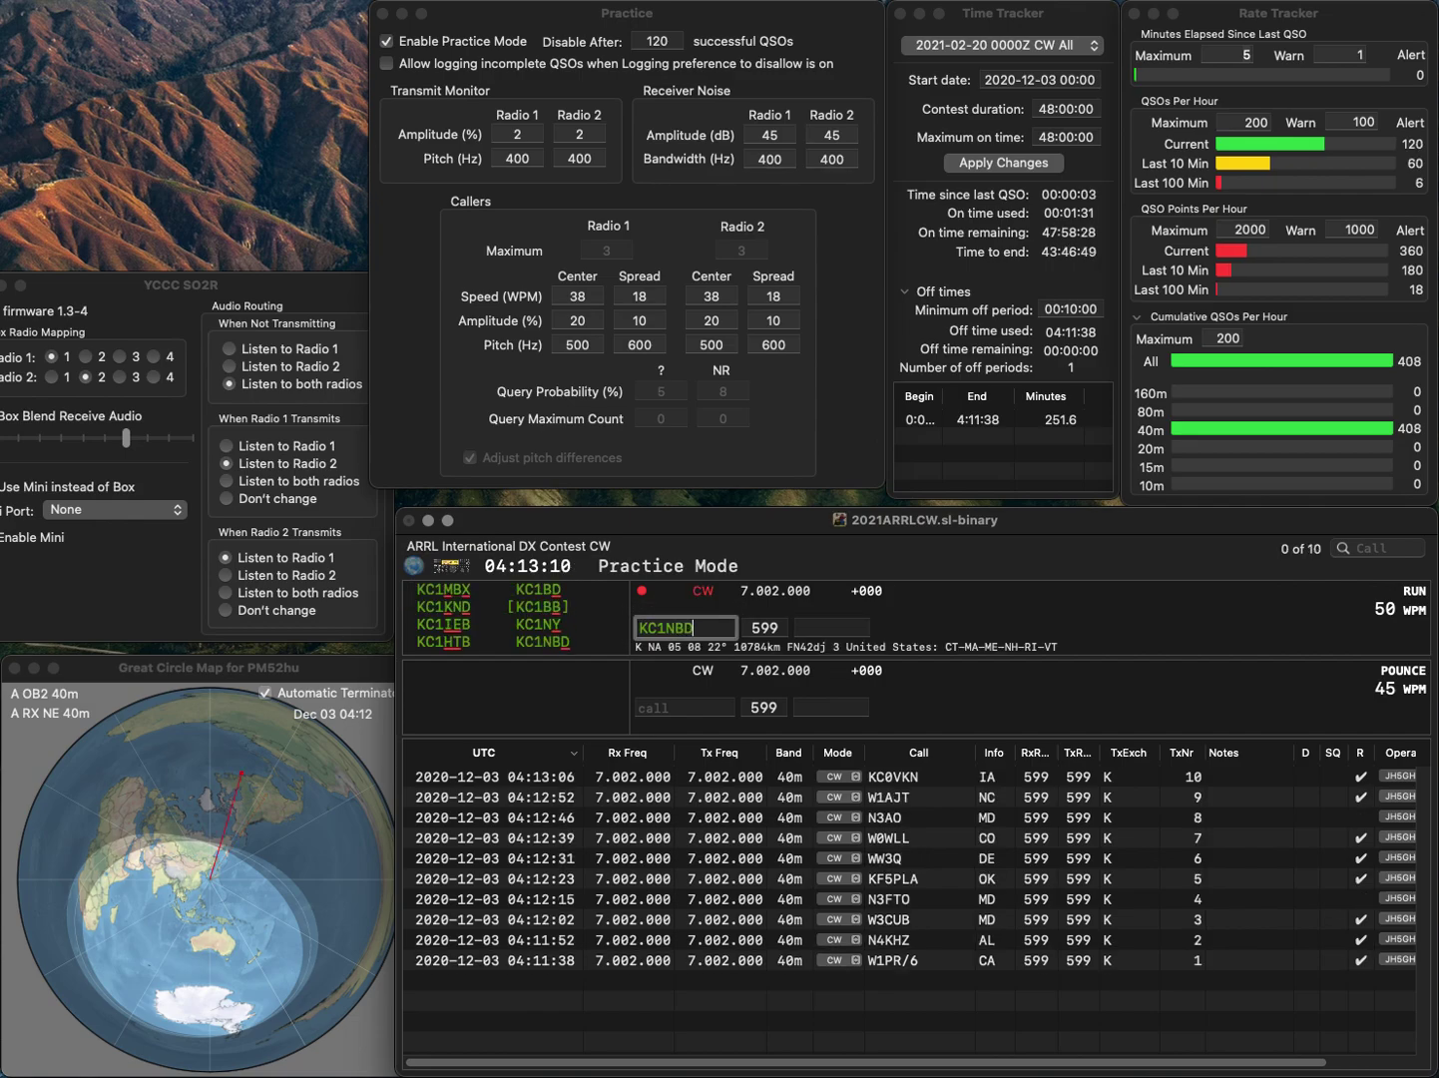
key("Return")
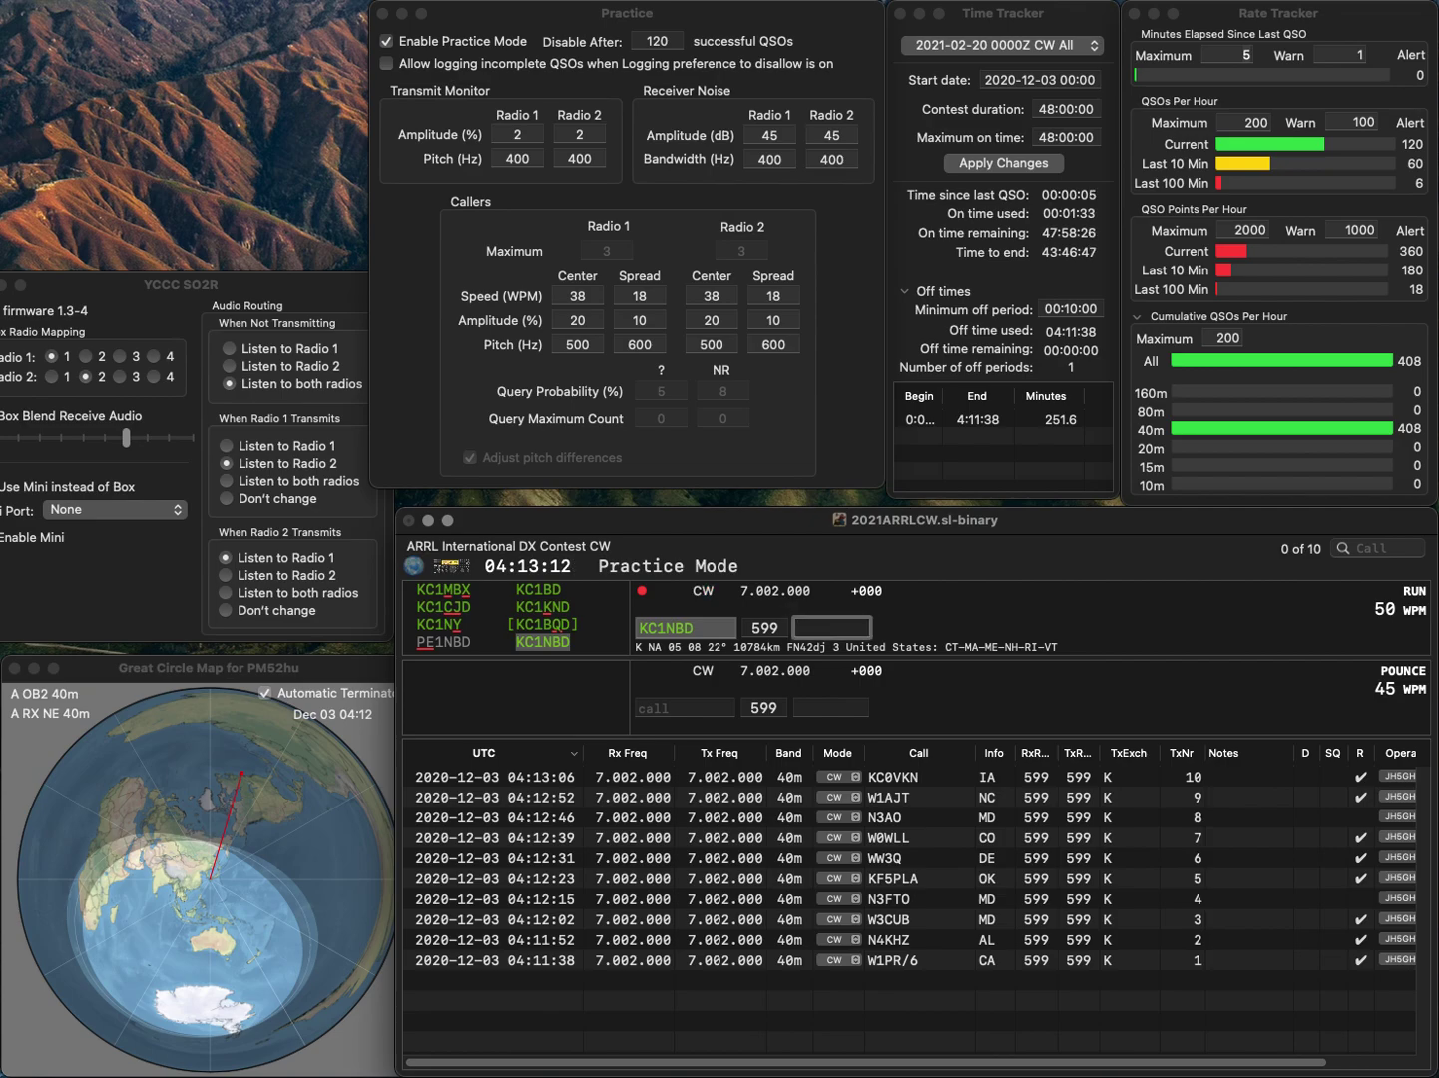
type("NH")
key("Return")
- Log the next caller on the run radio as N0DIM with received exchange CO
type("N0DIM")
key("space")
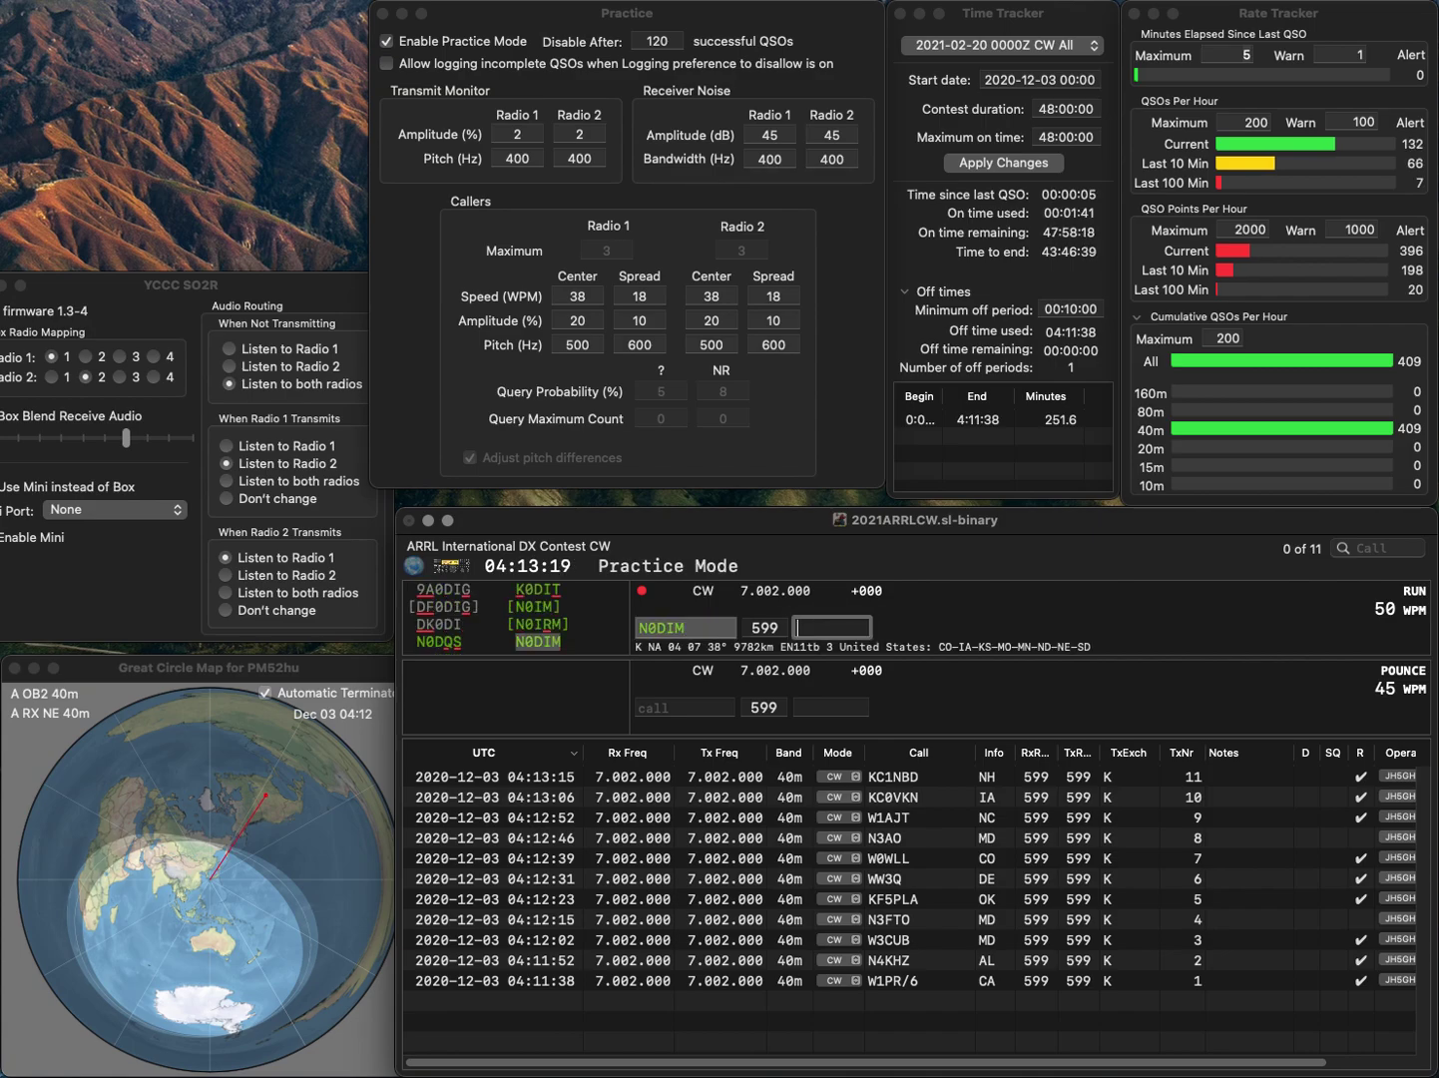
type("CO")
key("Return")
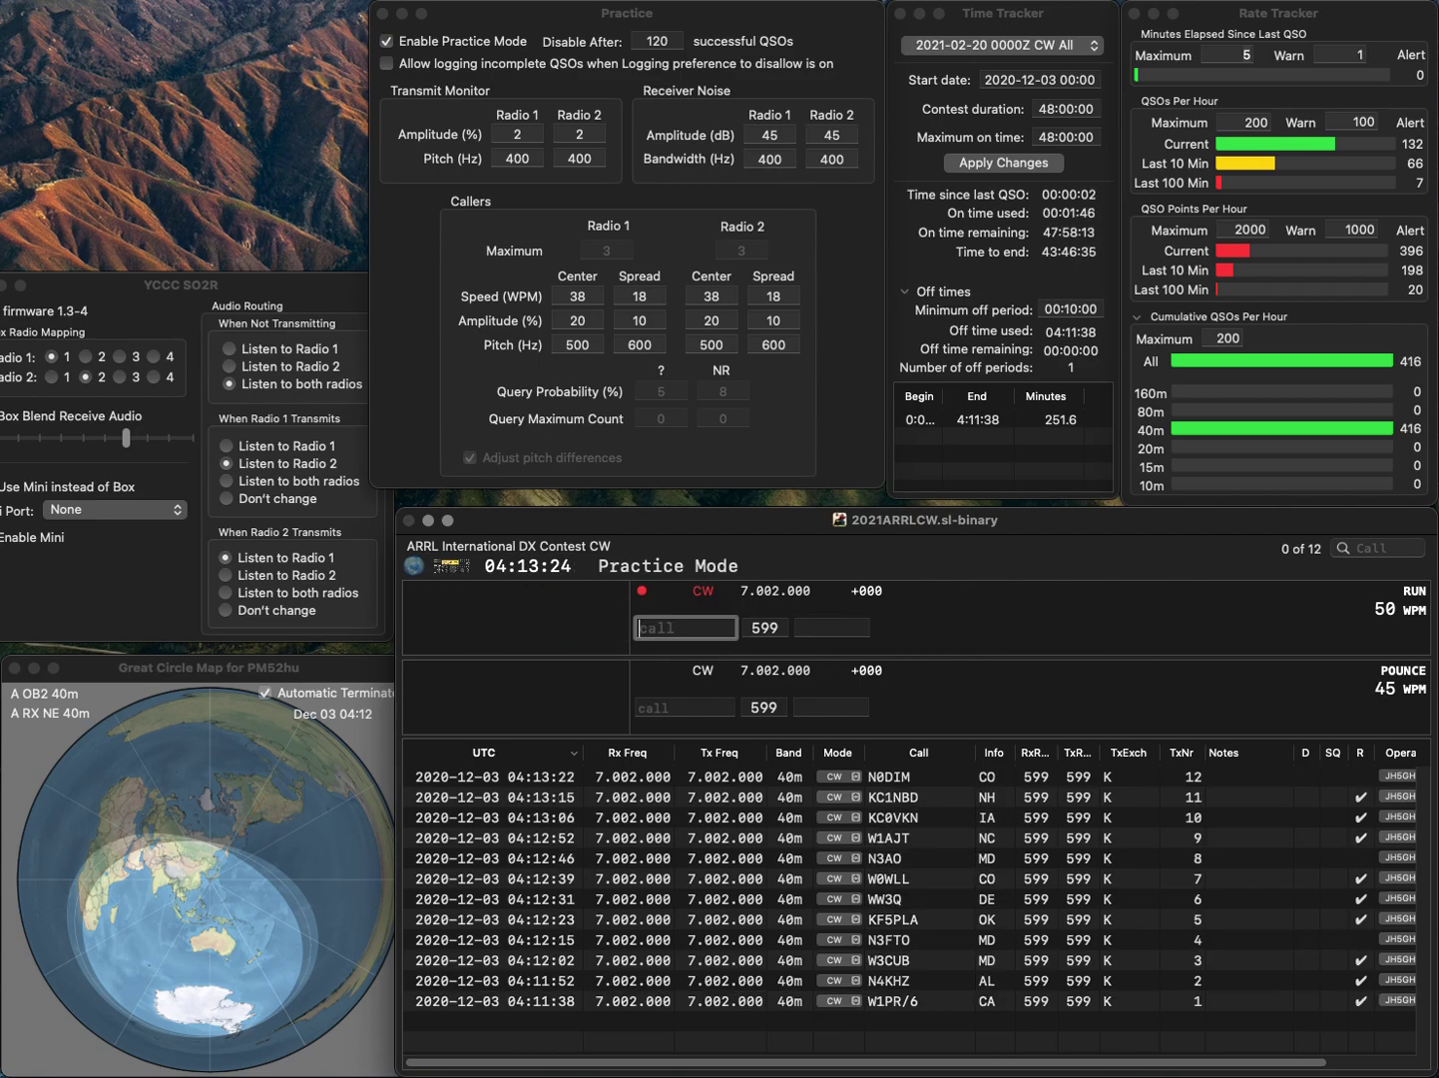
- Enter the next caller's call sign on the run radio as K6EEM and send the exchange
type("K6")
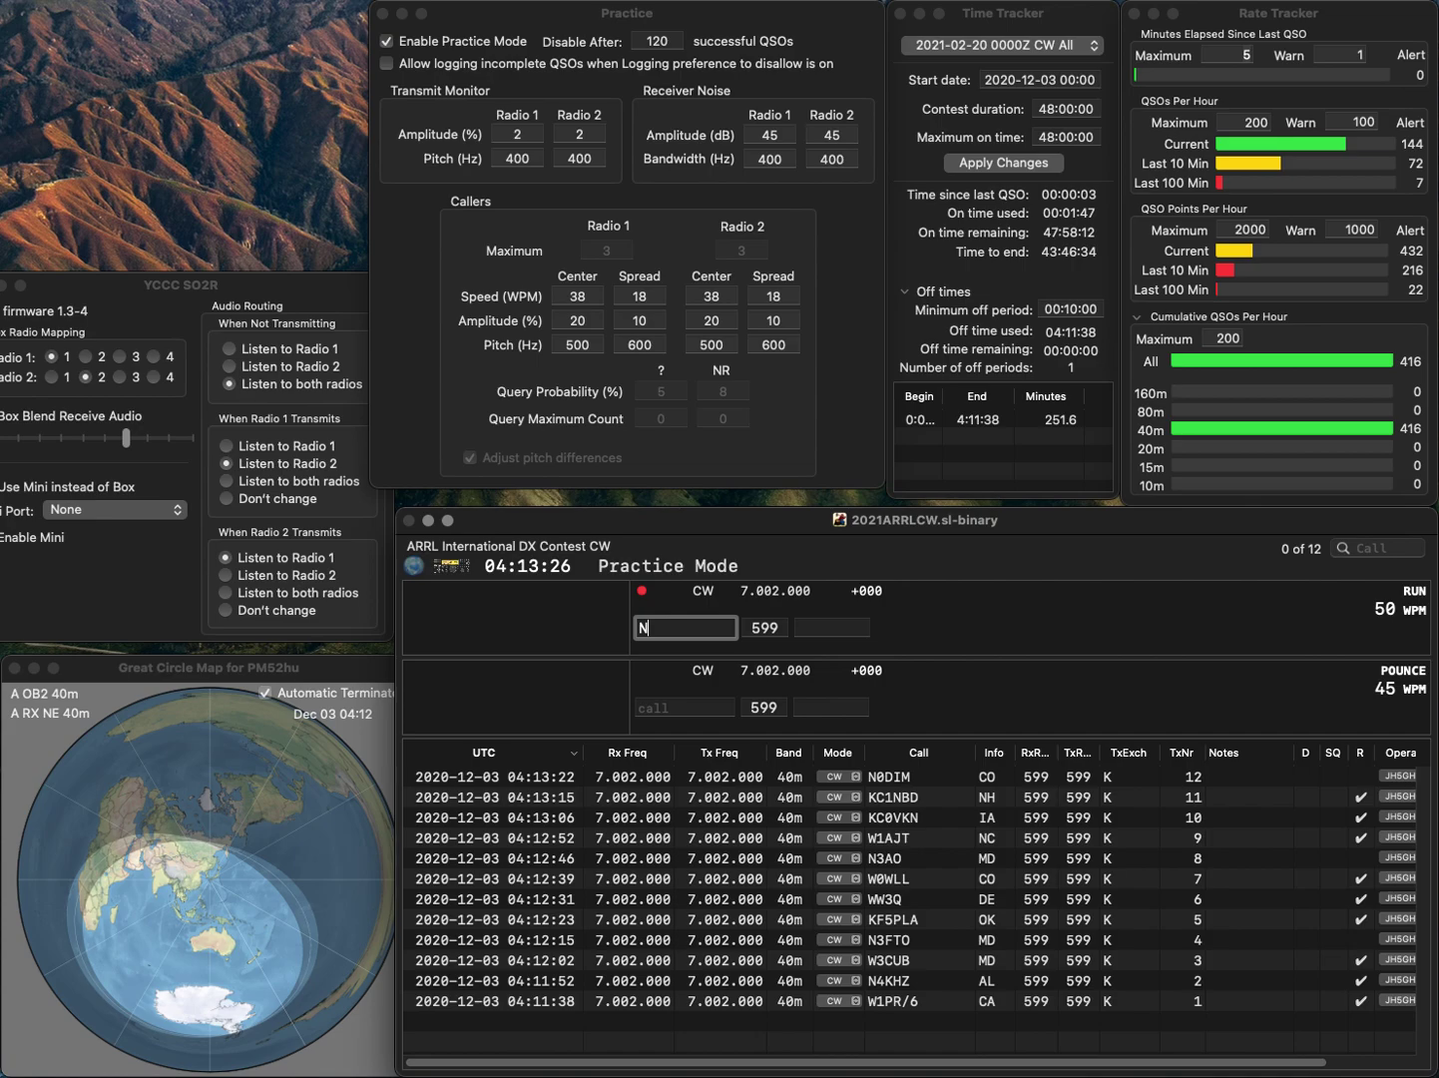
type("ET")
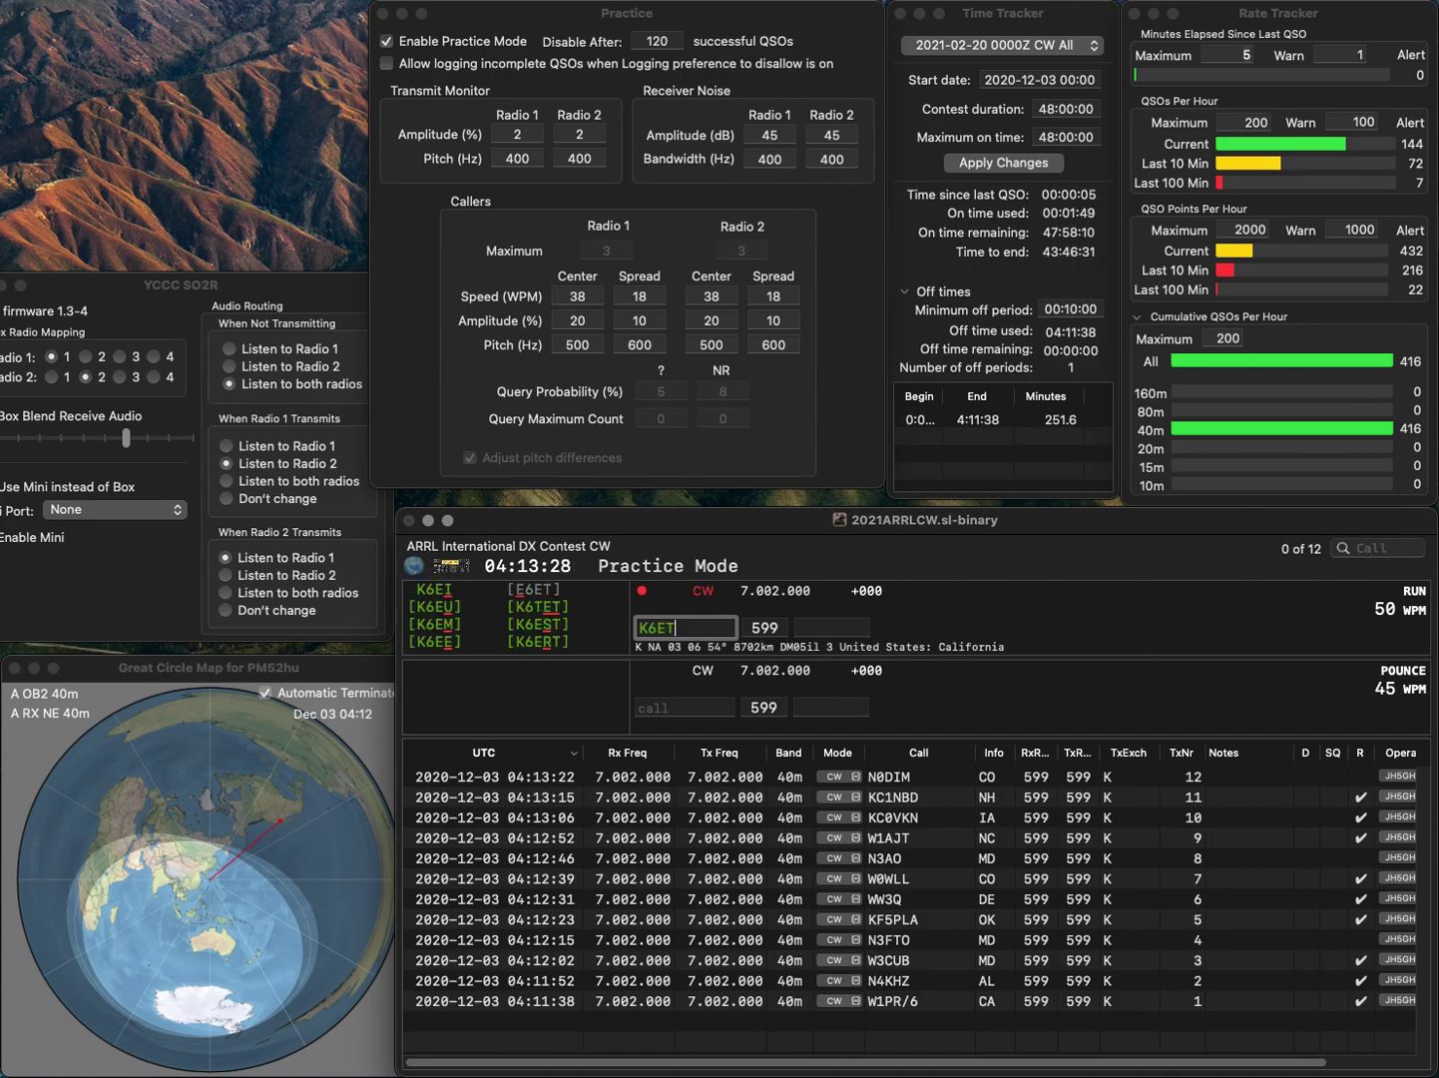
key("BackSpace")
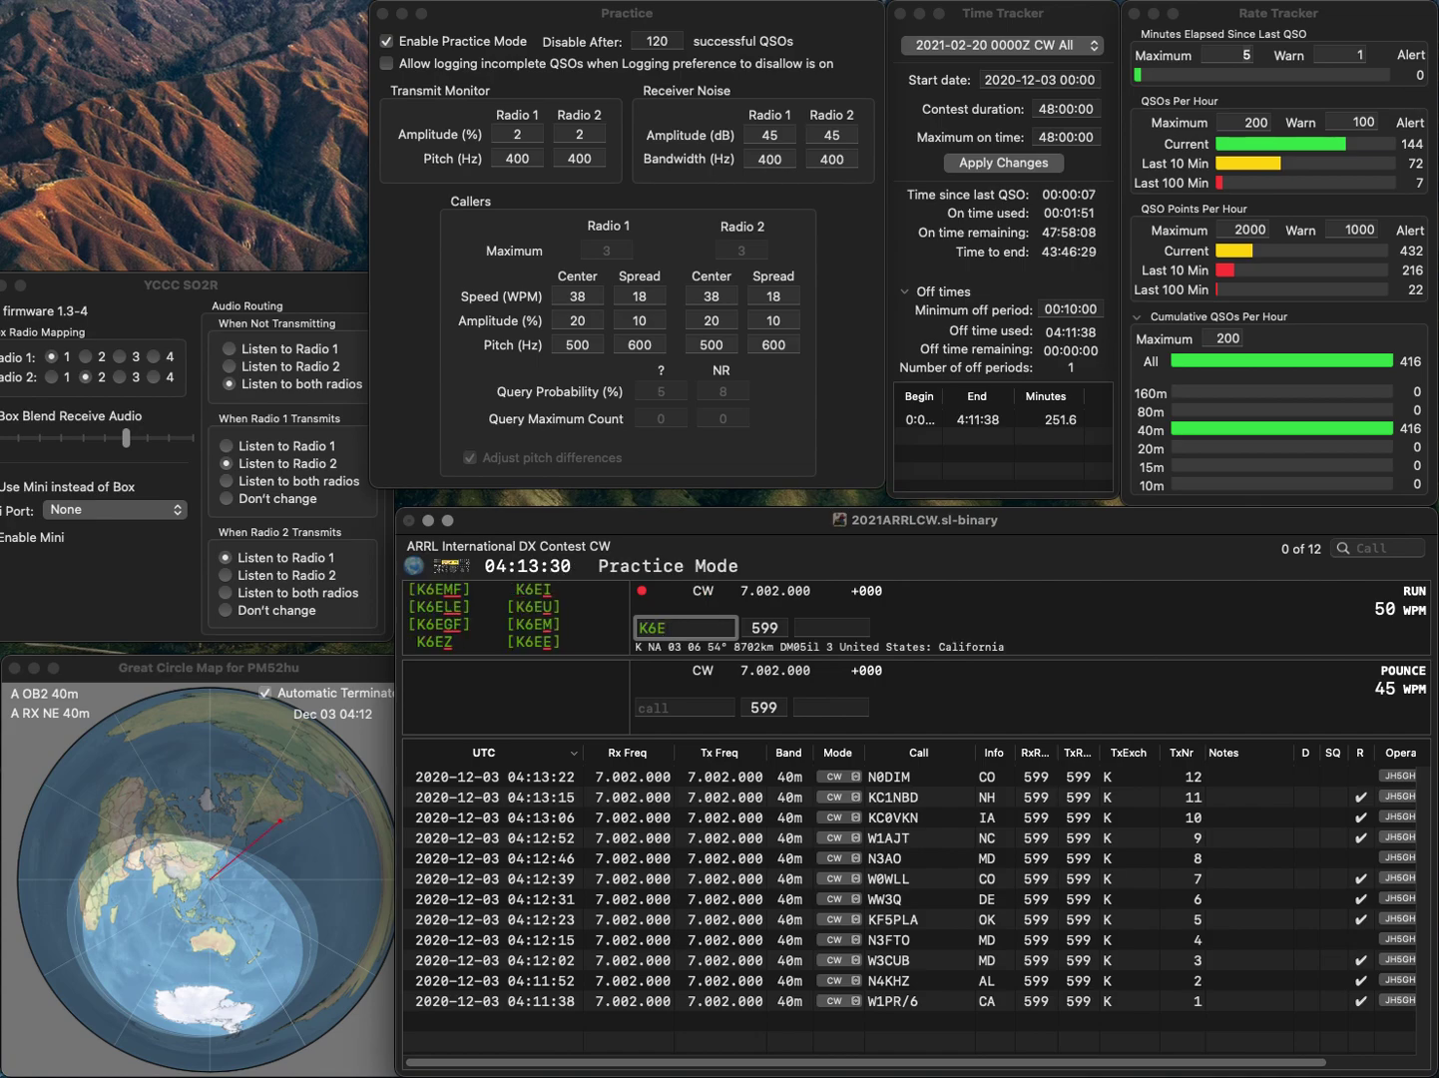
type("TM")
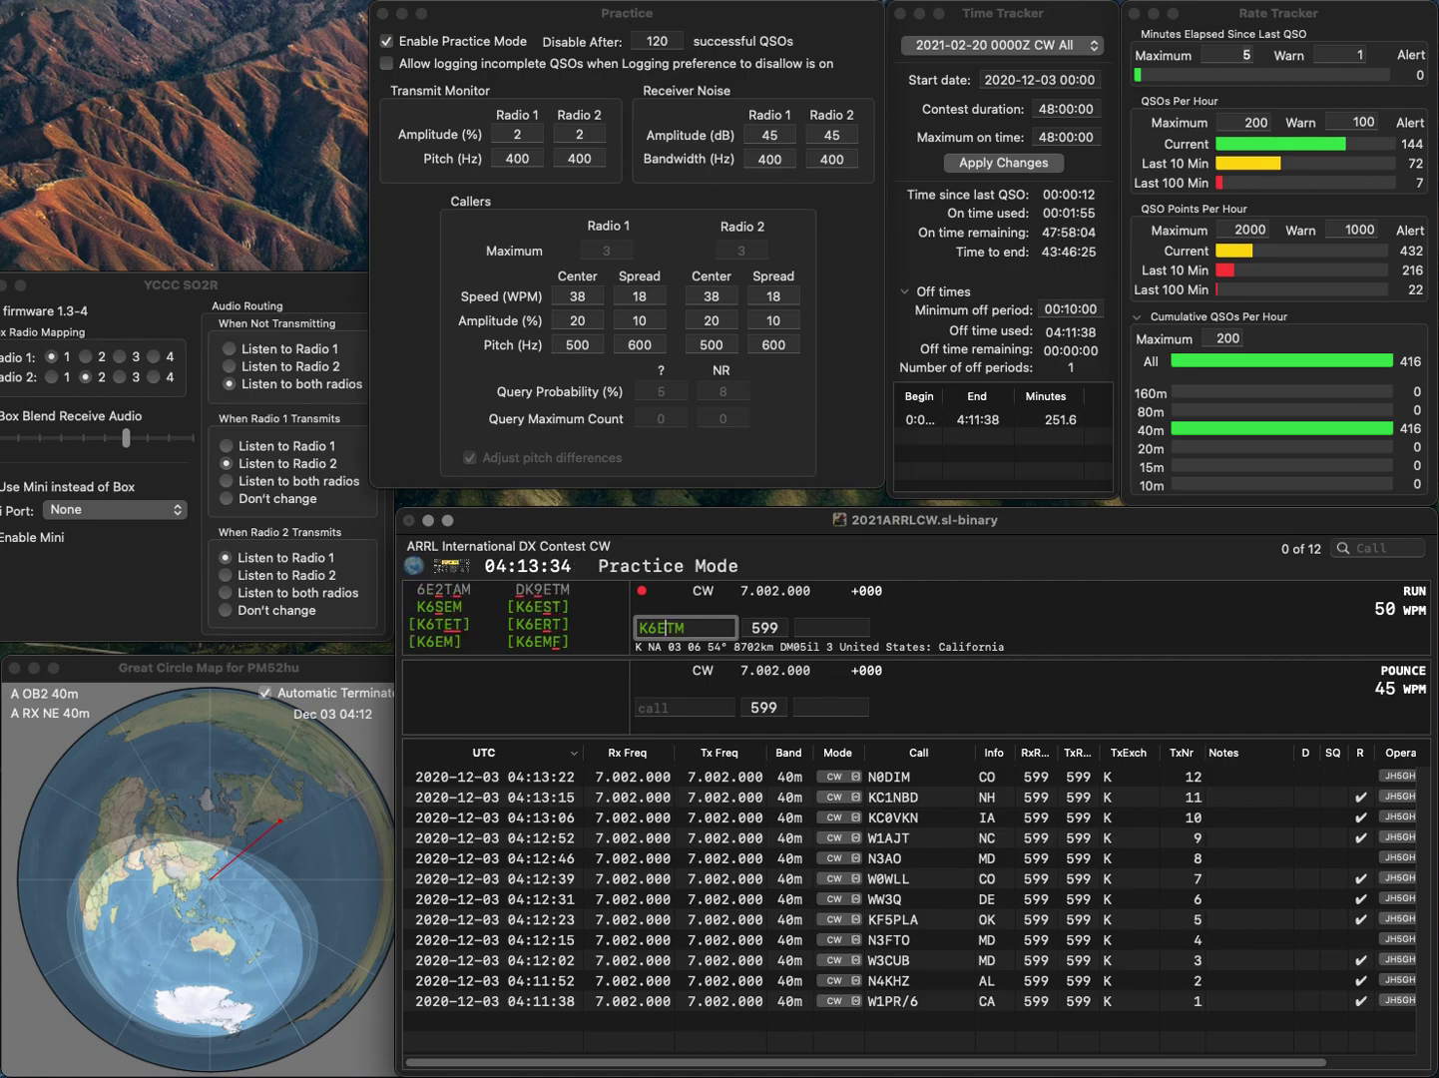
key("BackSpace")
key("BackSpace")
type("EM")
key("Return")
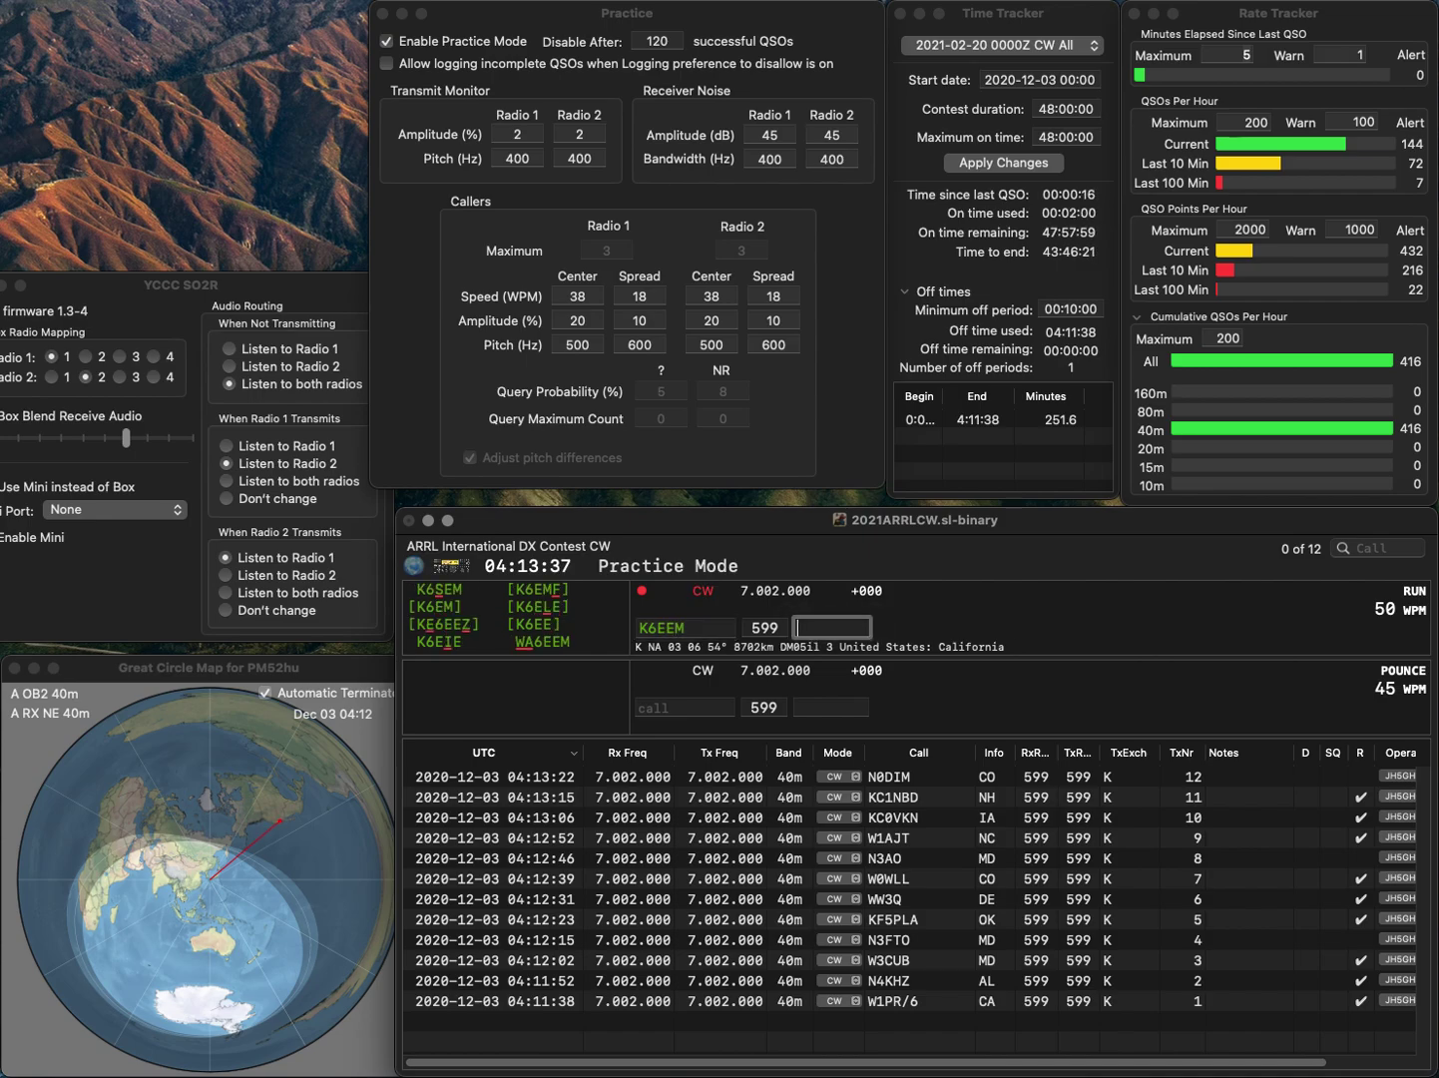
left_click(639, 627)
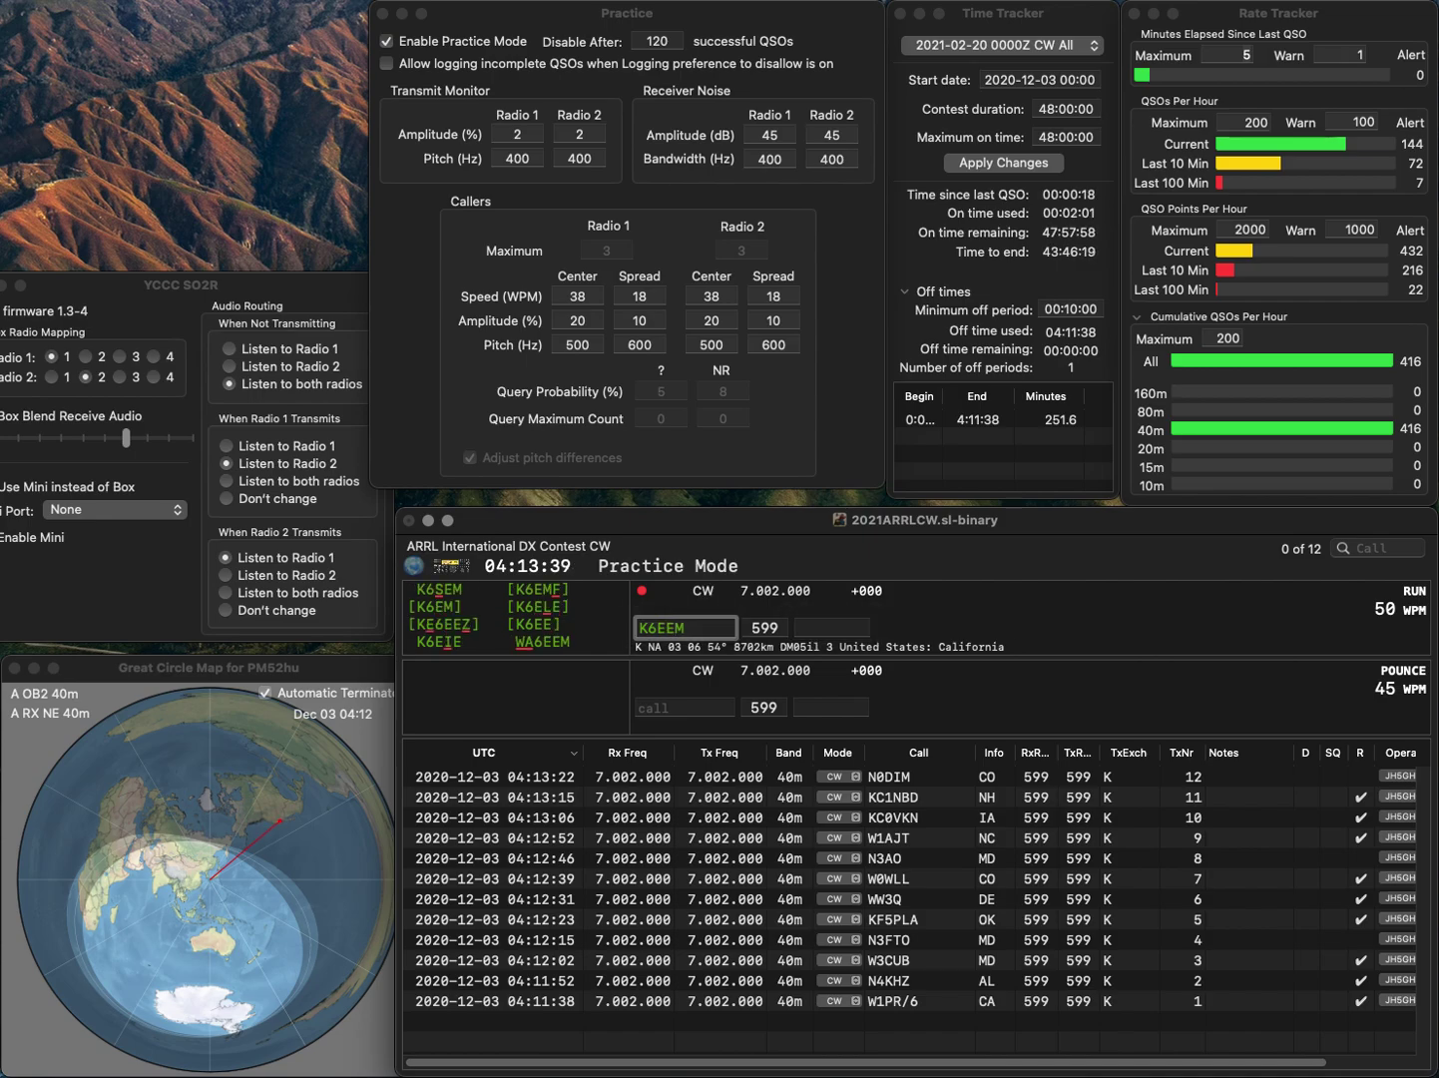
key("Delete")
type("T")
key("Return")
left_click(665, 627)
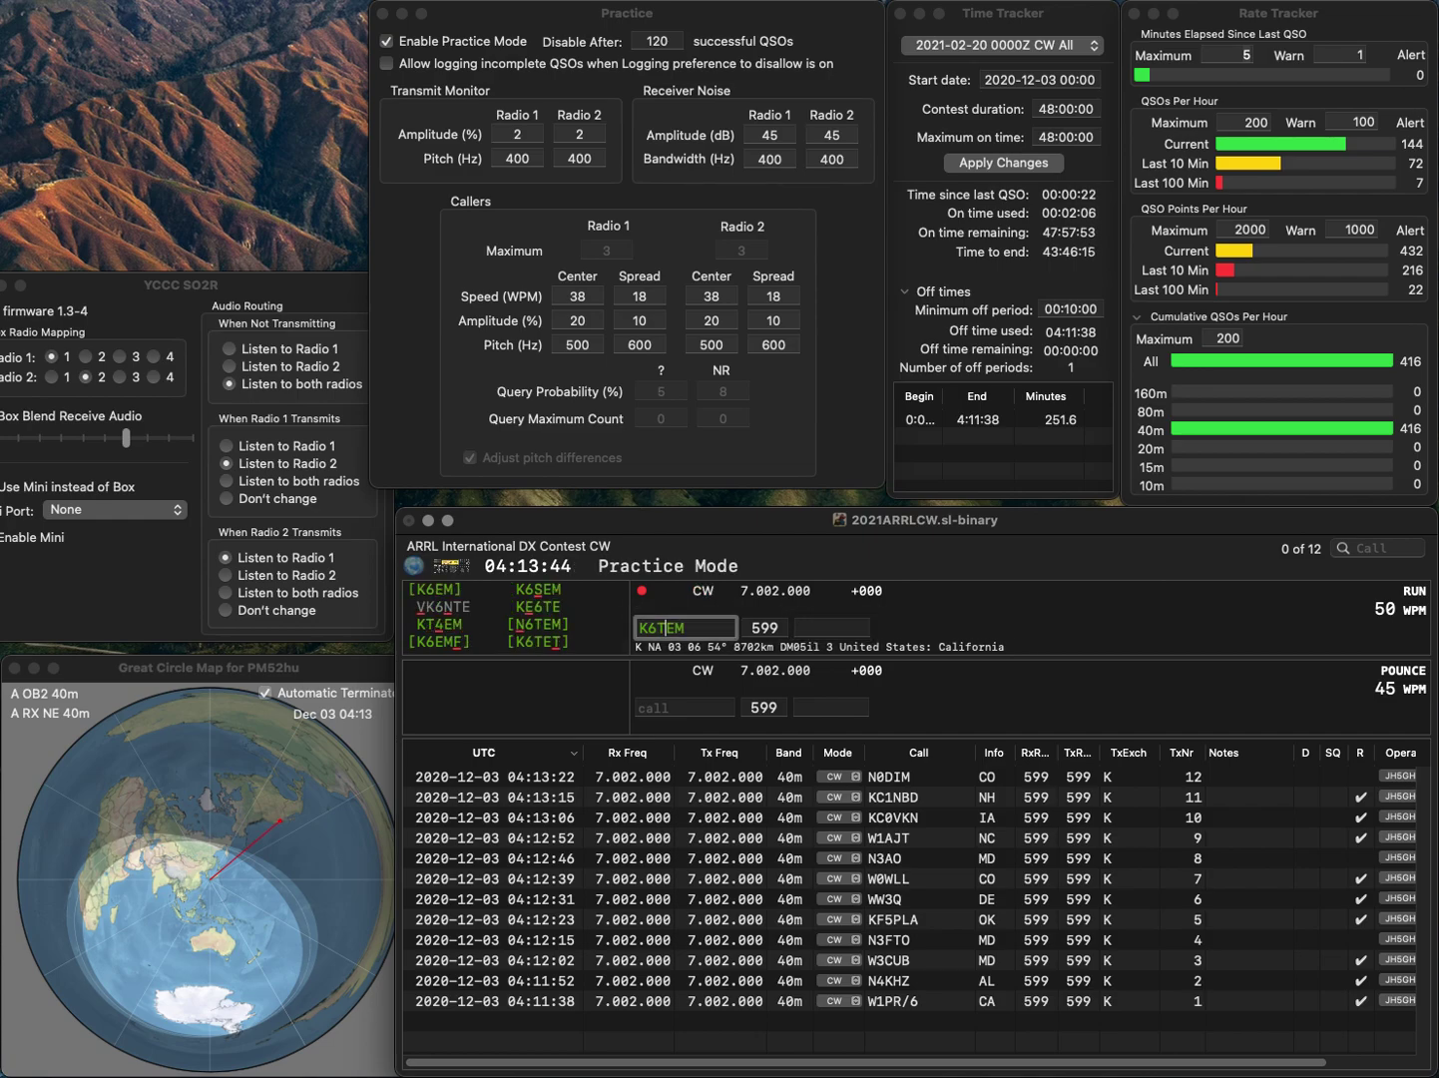
key("BackSpace")
key("BackSpace")
key("BackSpace")
type("ETM")
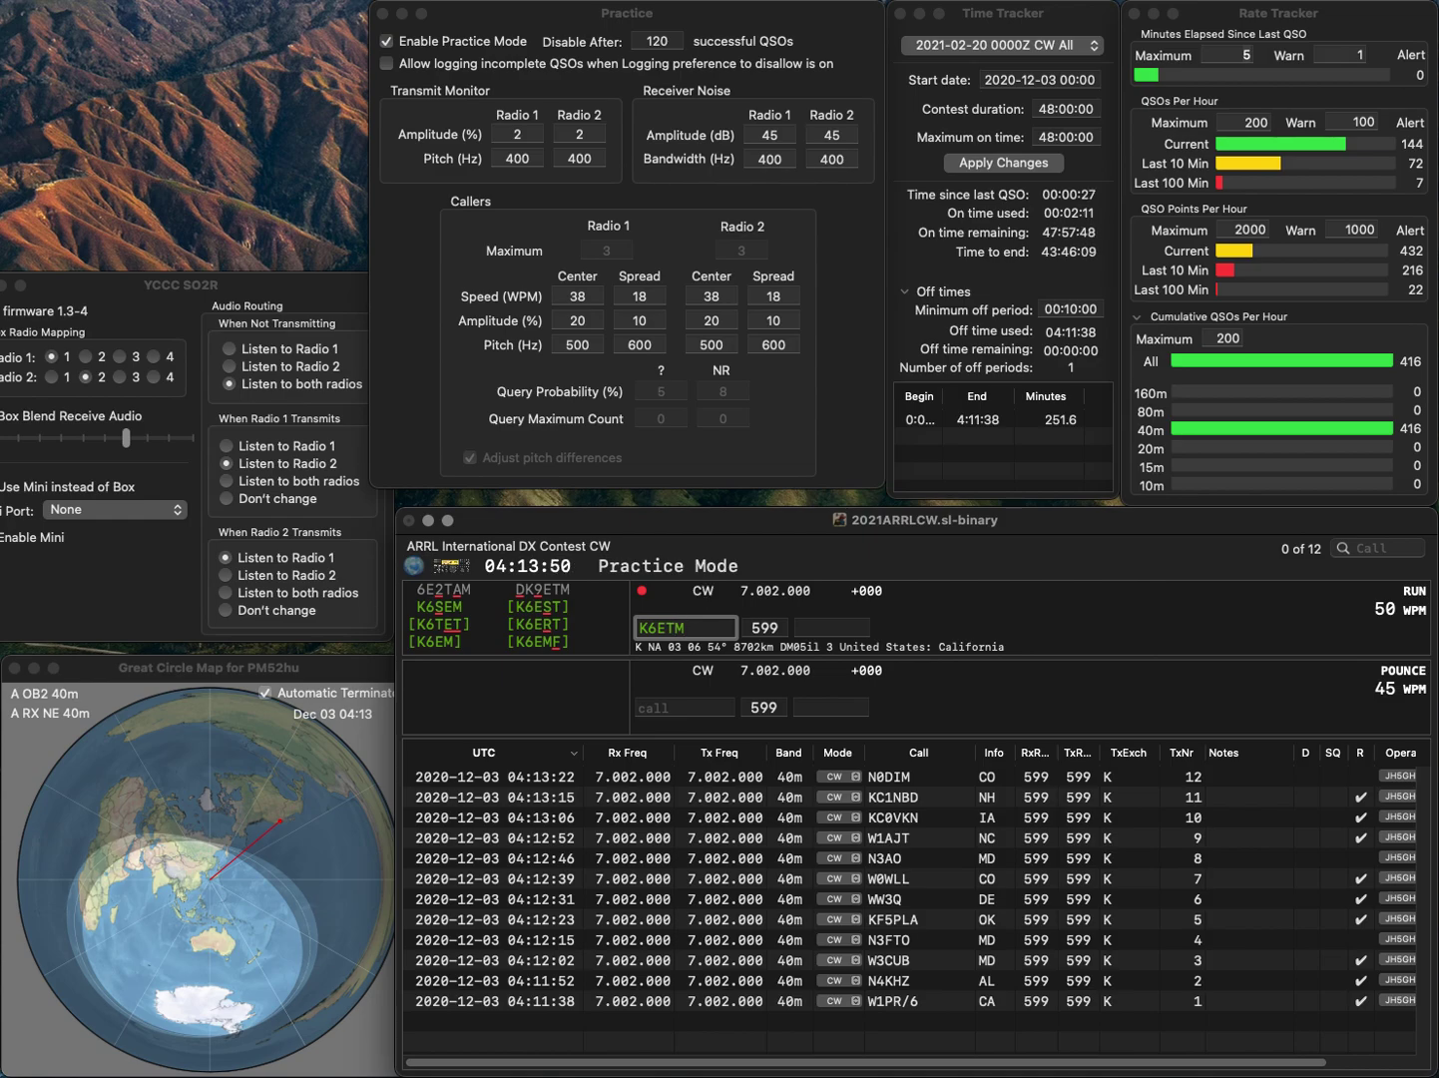
- Correct the current caller's call sign to K6EM and log the contact with received exchange CA
key("BackSpace")
key("BackSpace")
type("MM")
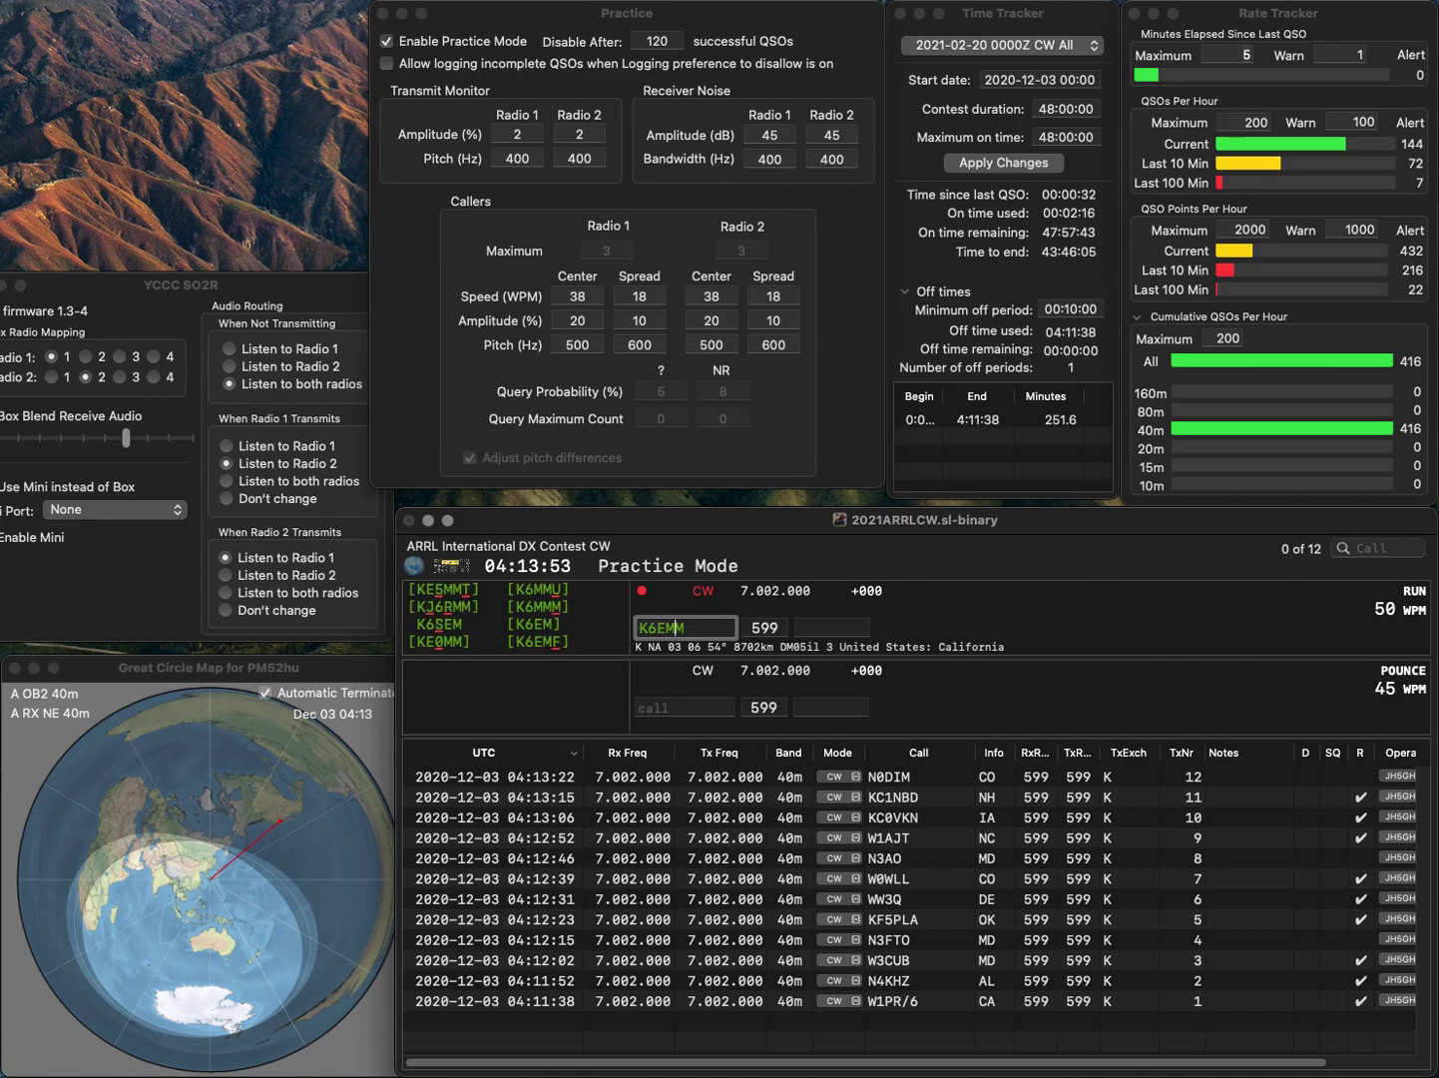
key("BackSpace")
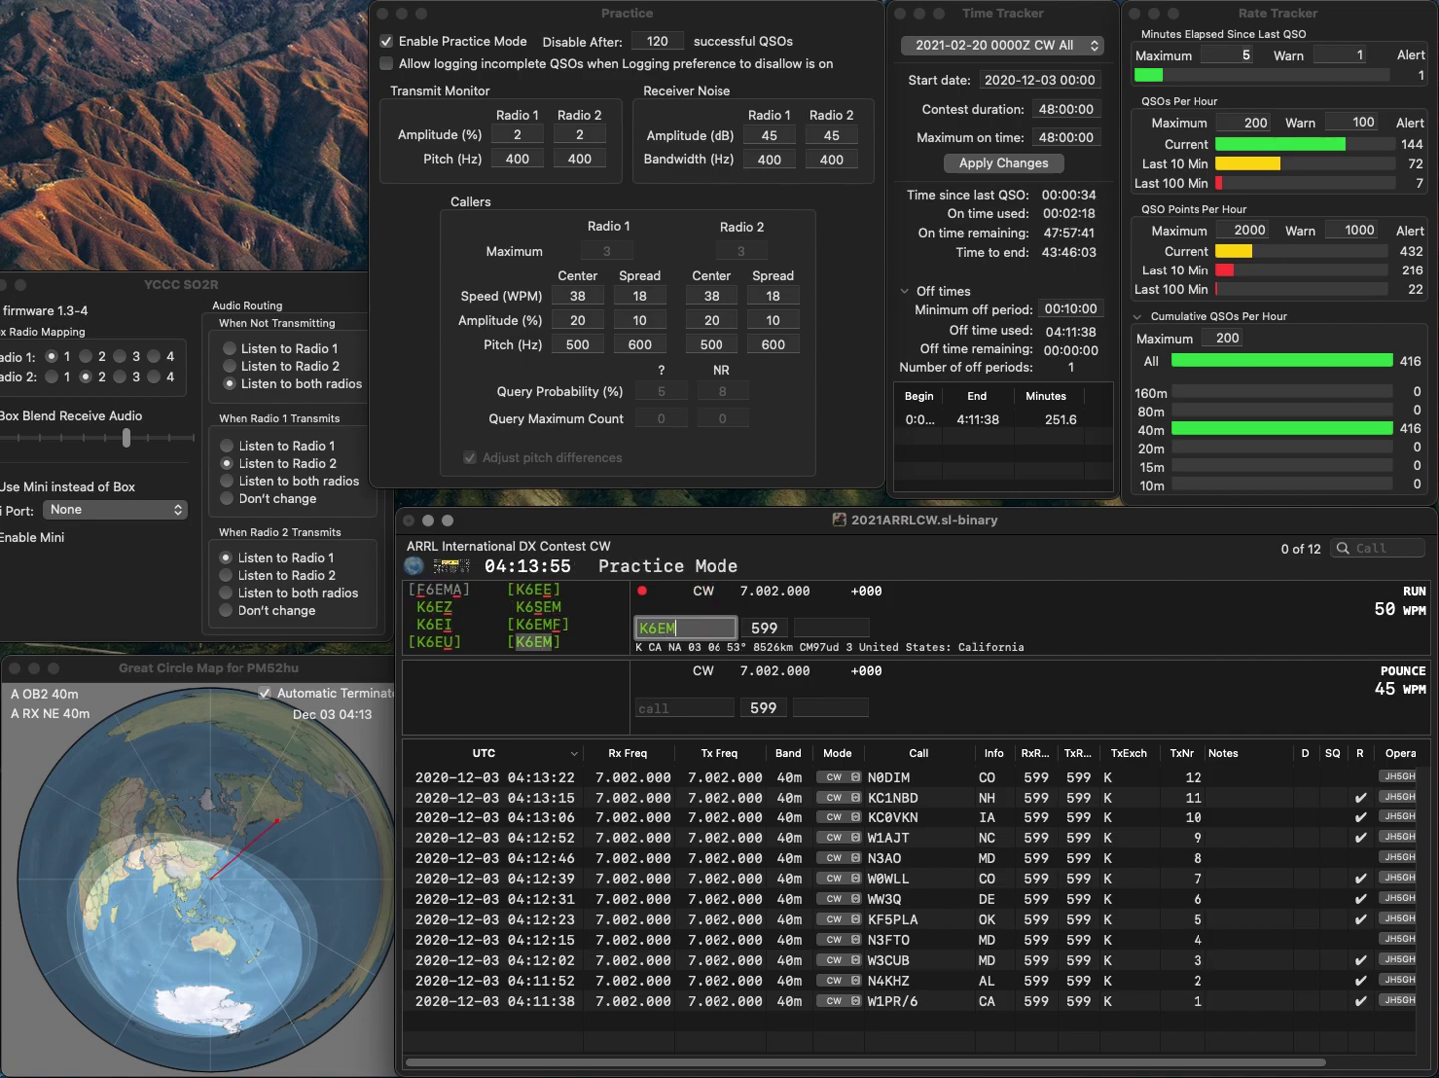
key("Return")
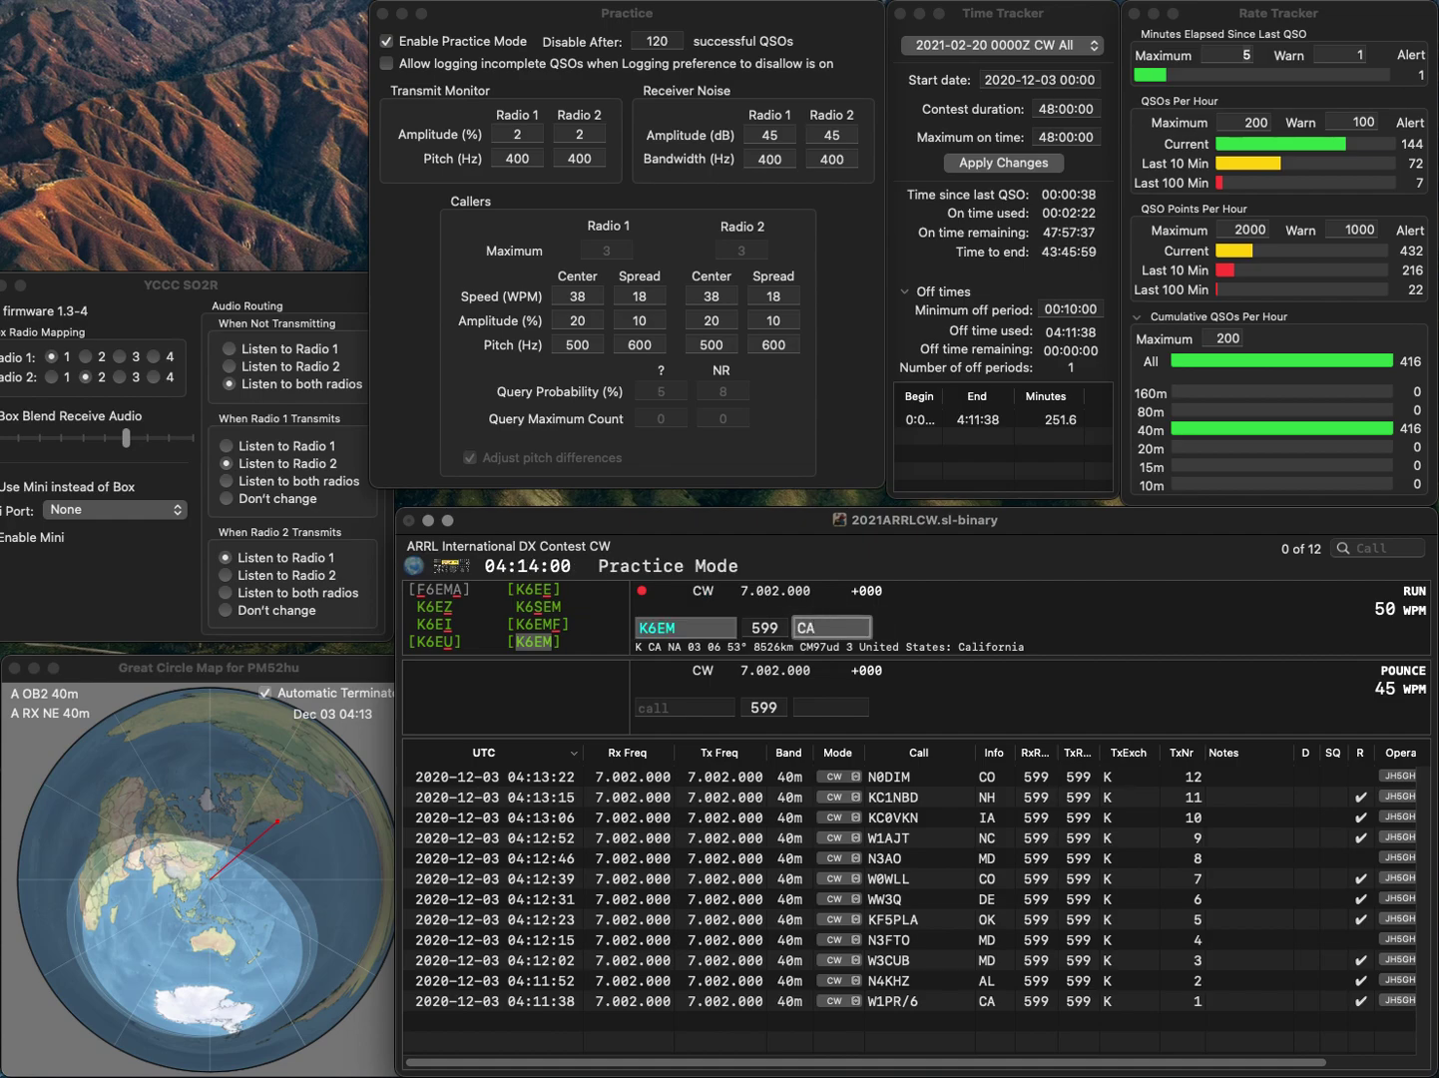
key("Return")
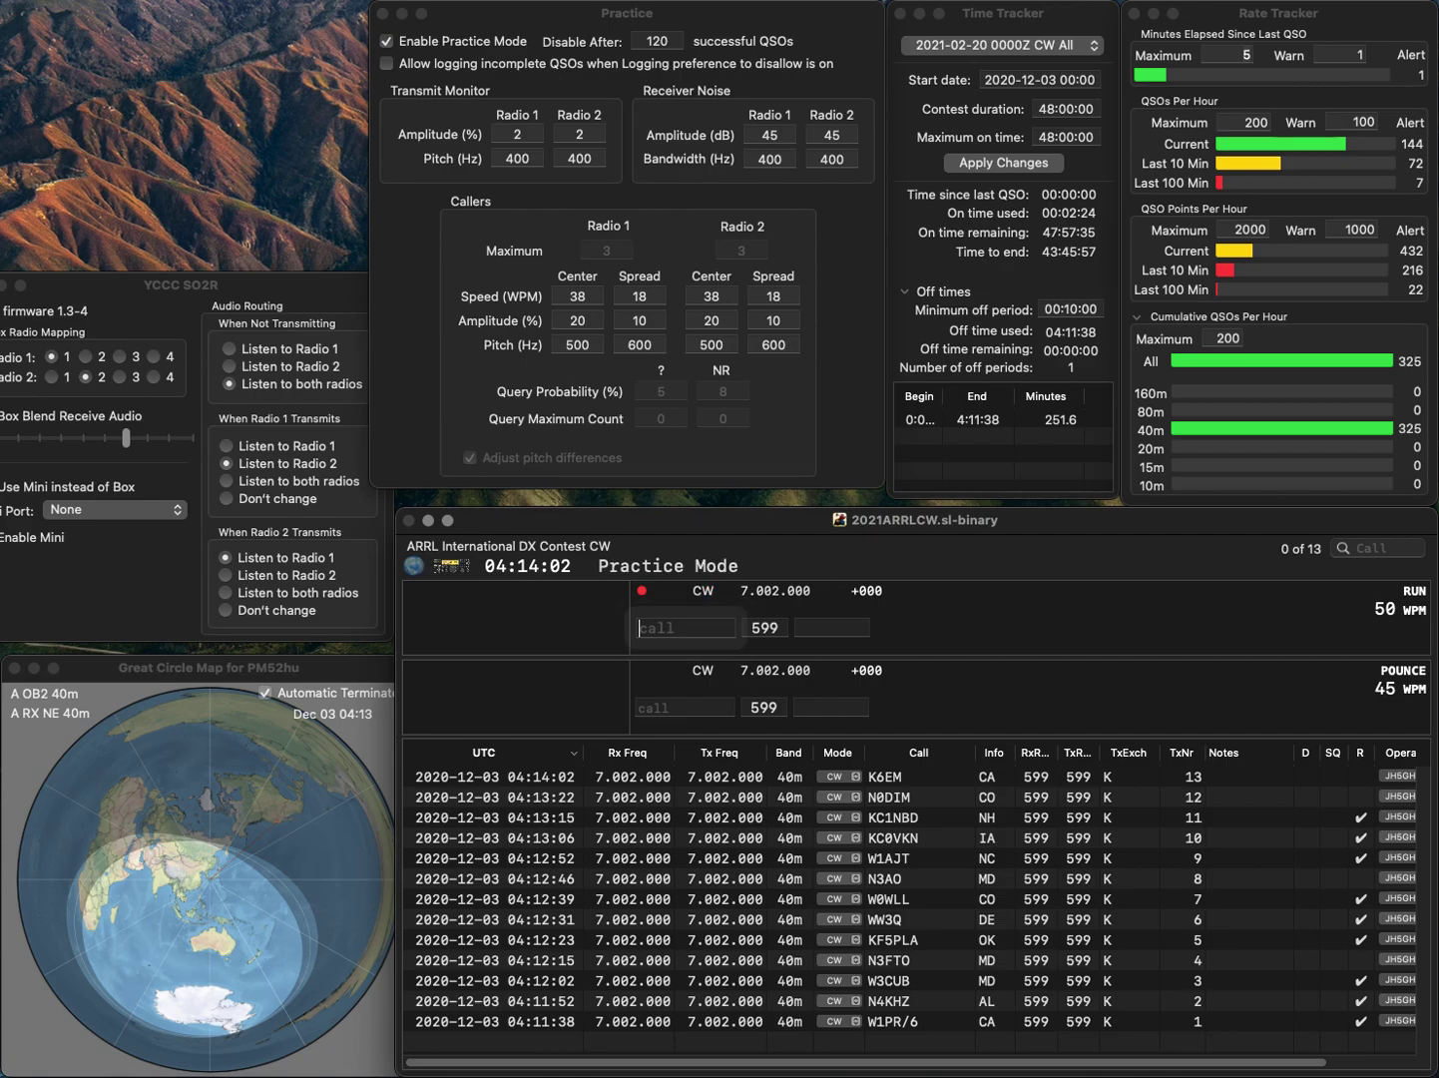
- Log the next caller on the run radio as NR3X with received exchange NY
type("NR4X")
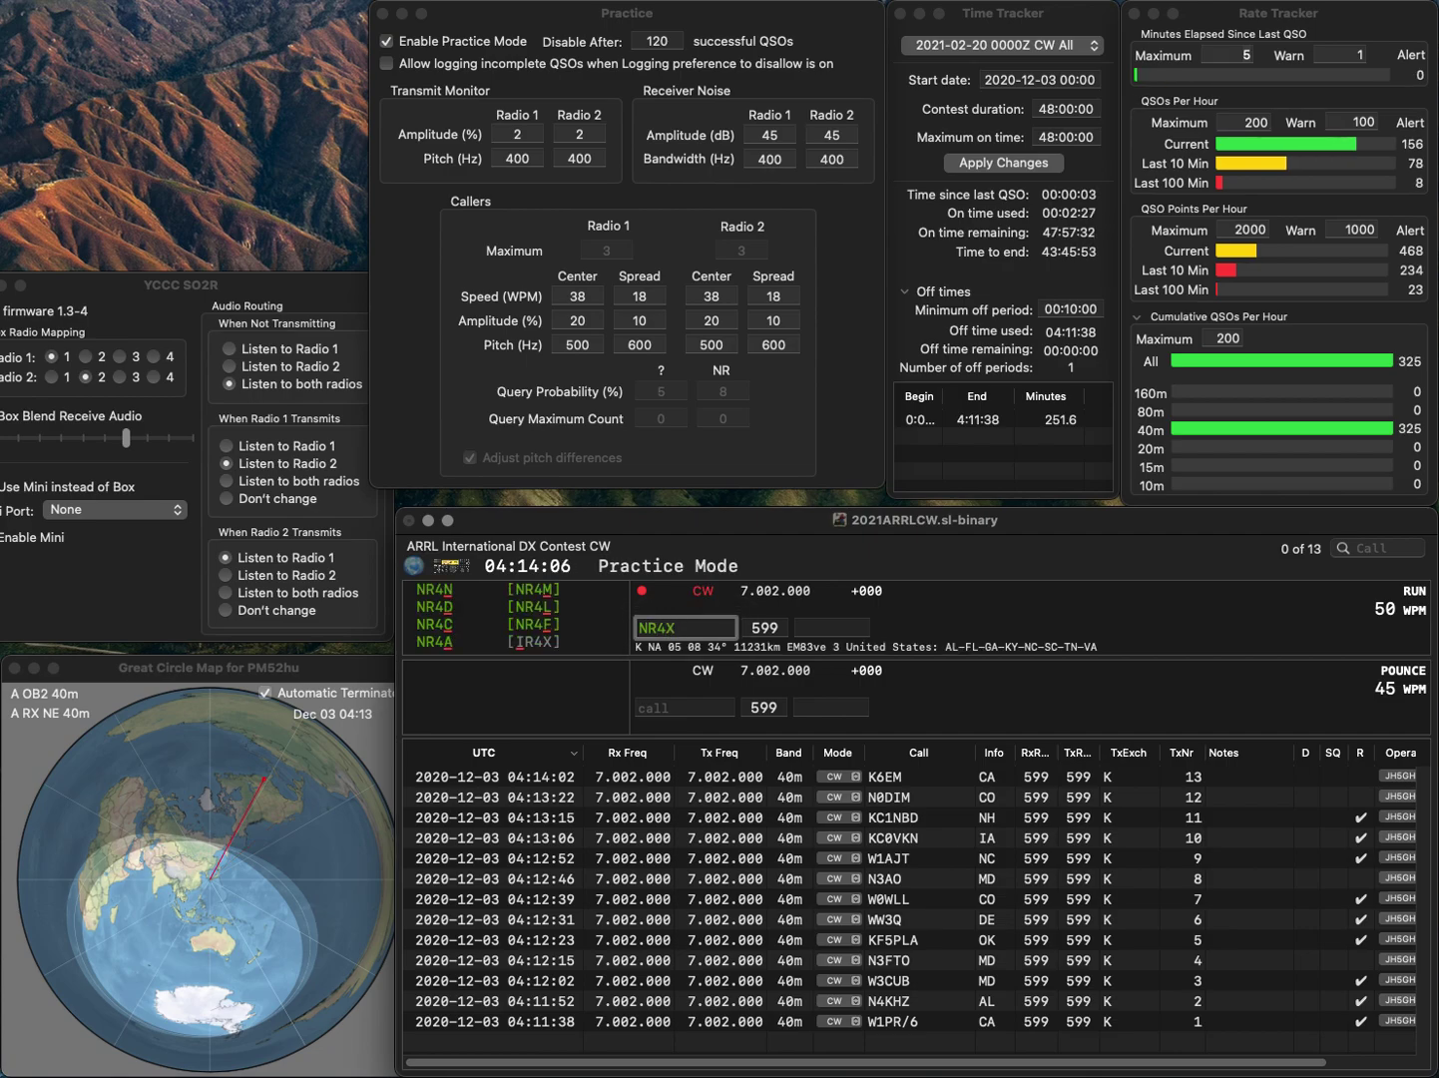
type("3")
key("space")
type("NY")
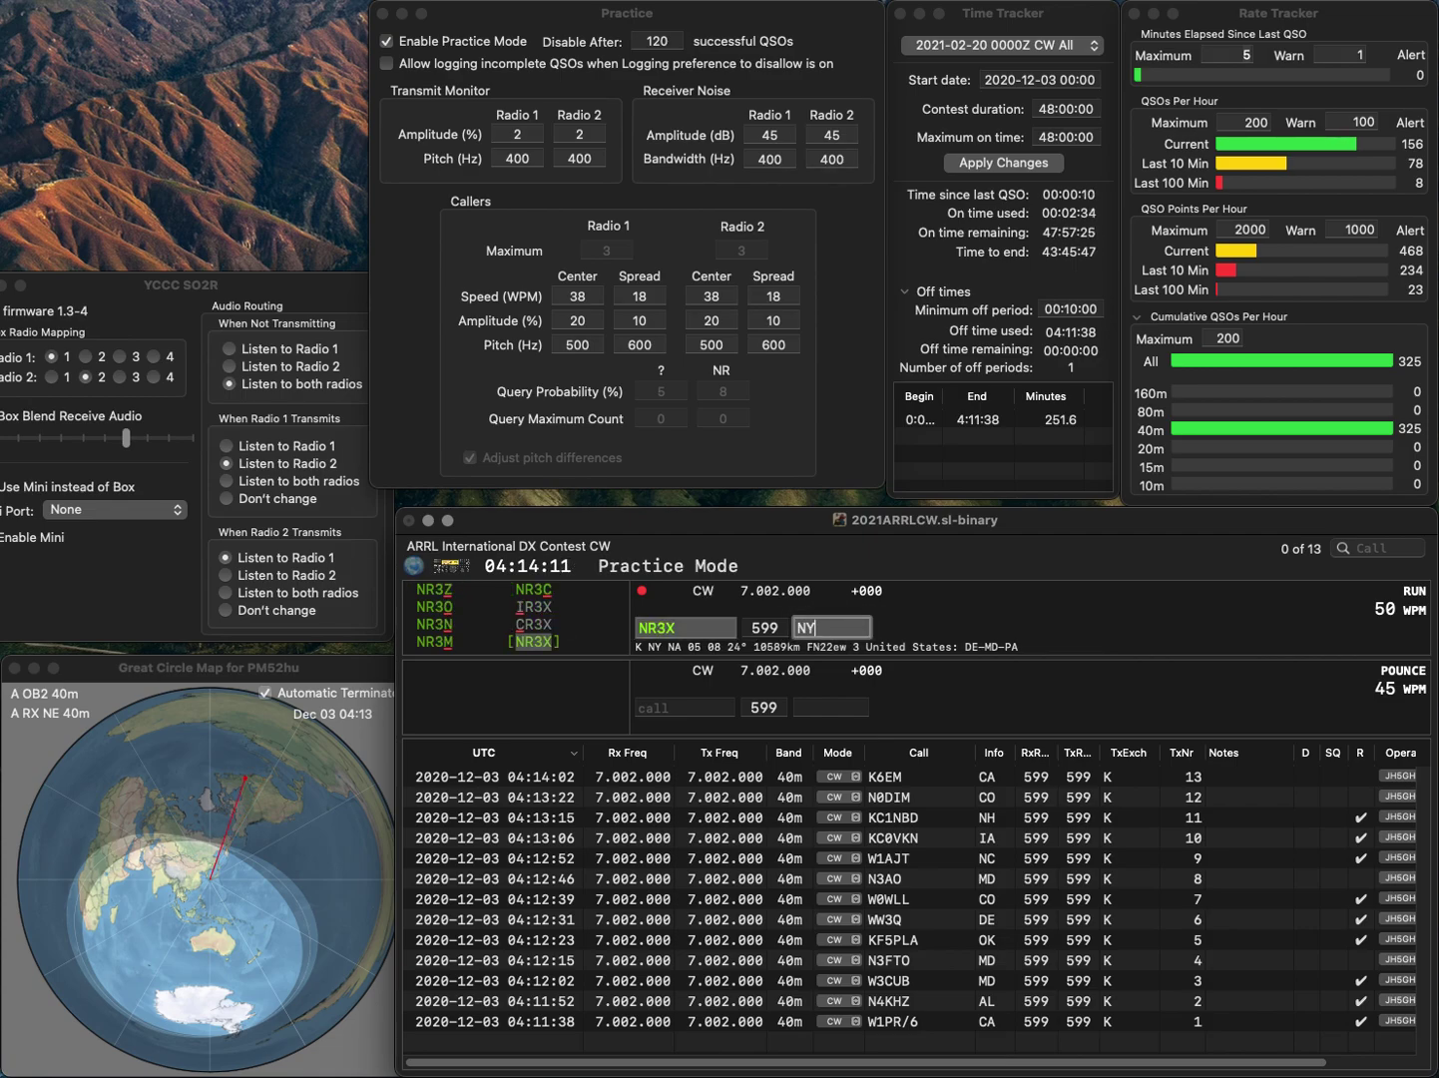
key("Return")
type("KG4Q")
key("space")
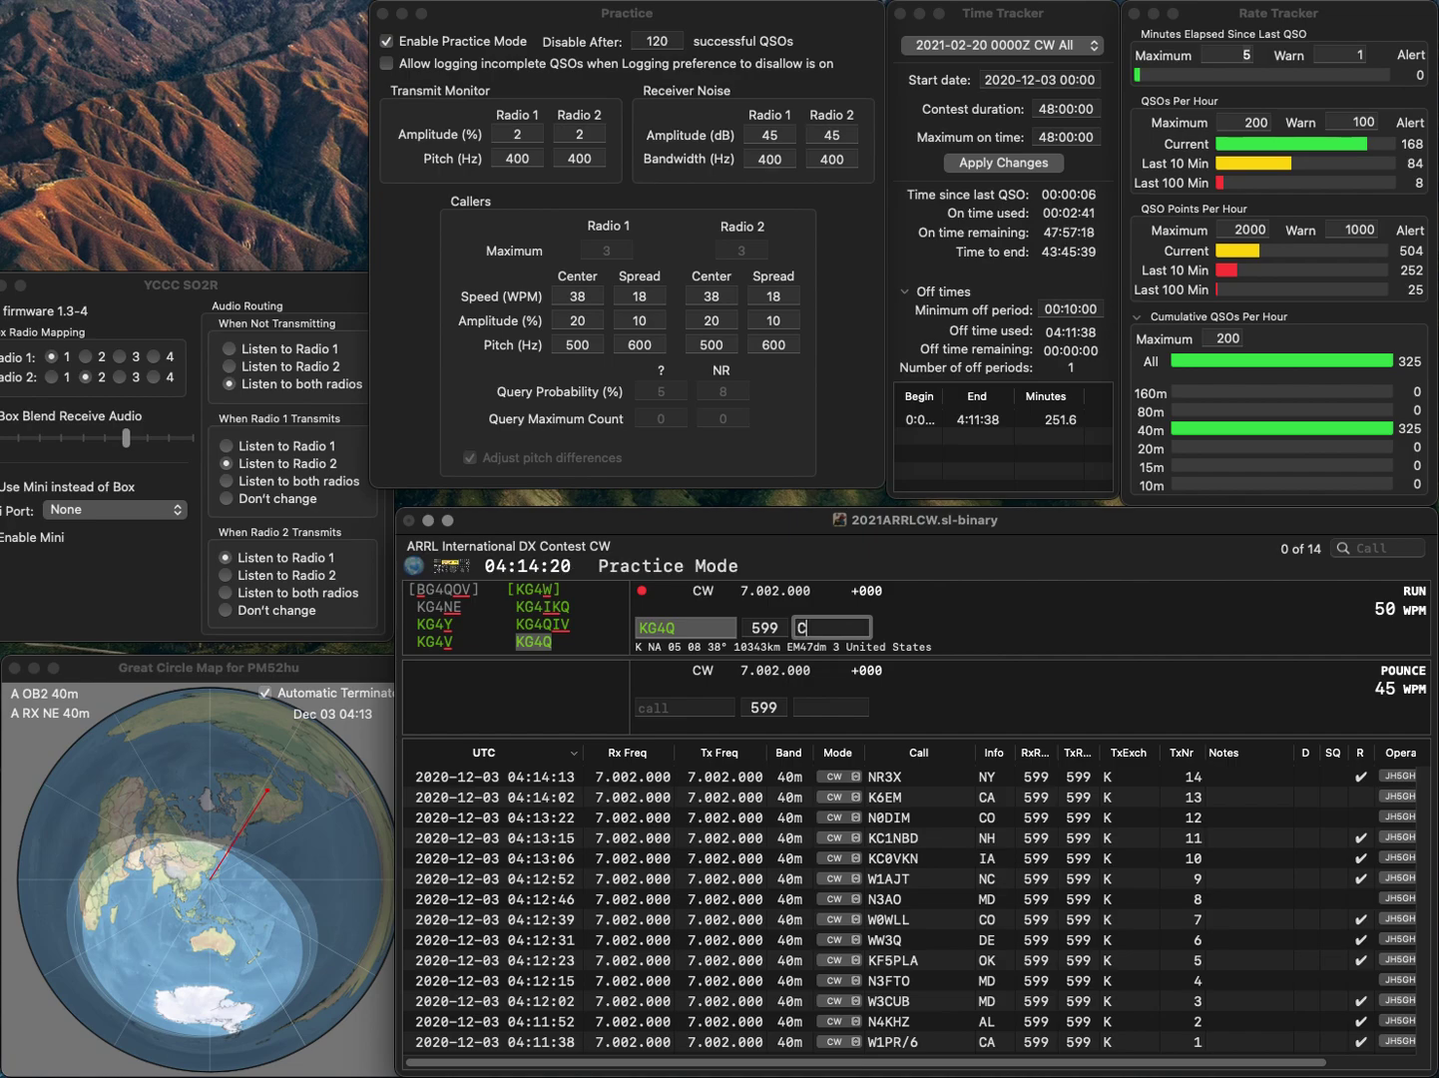
key("Return")
type("KE9YM")
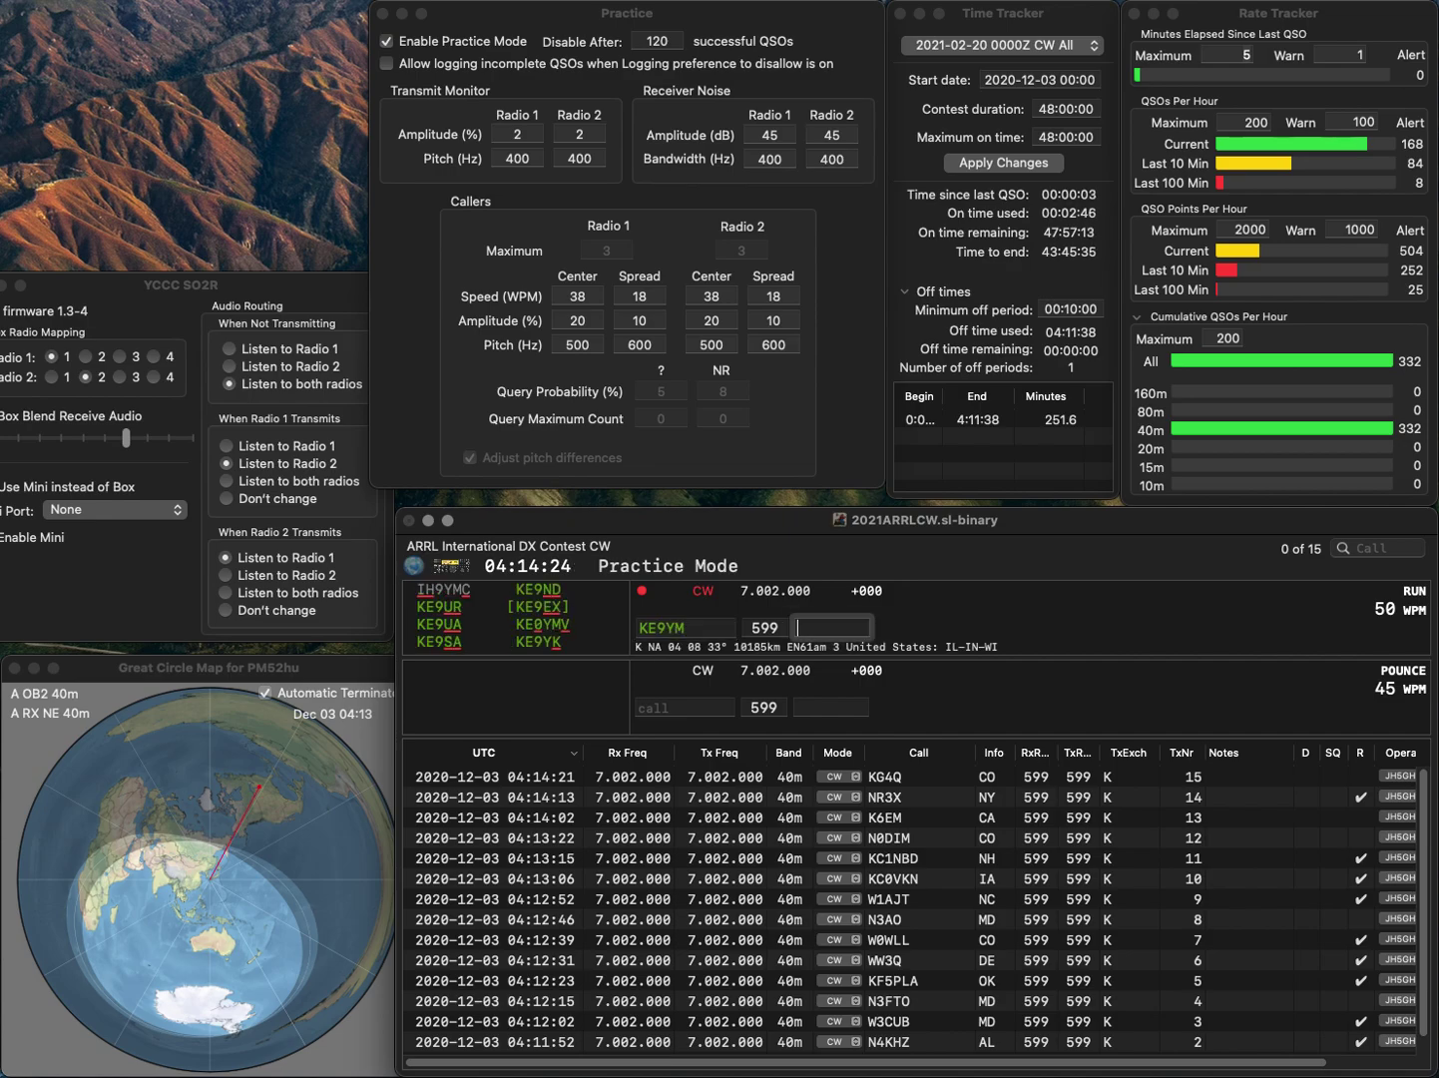
left_click(665, 628)
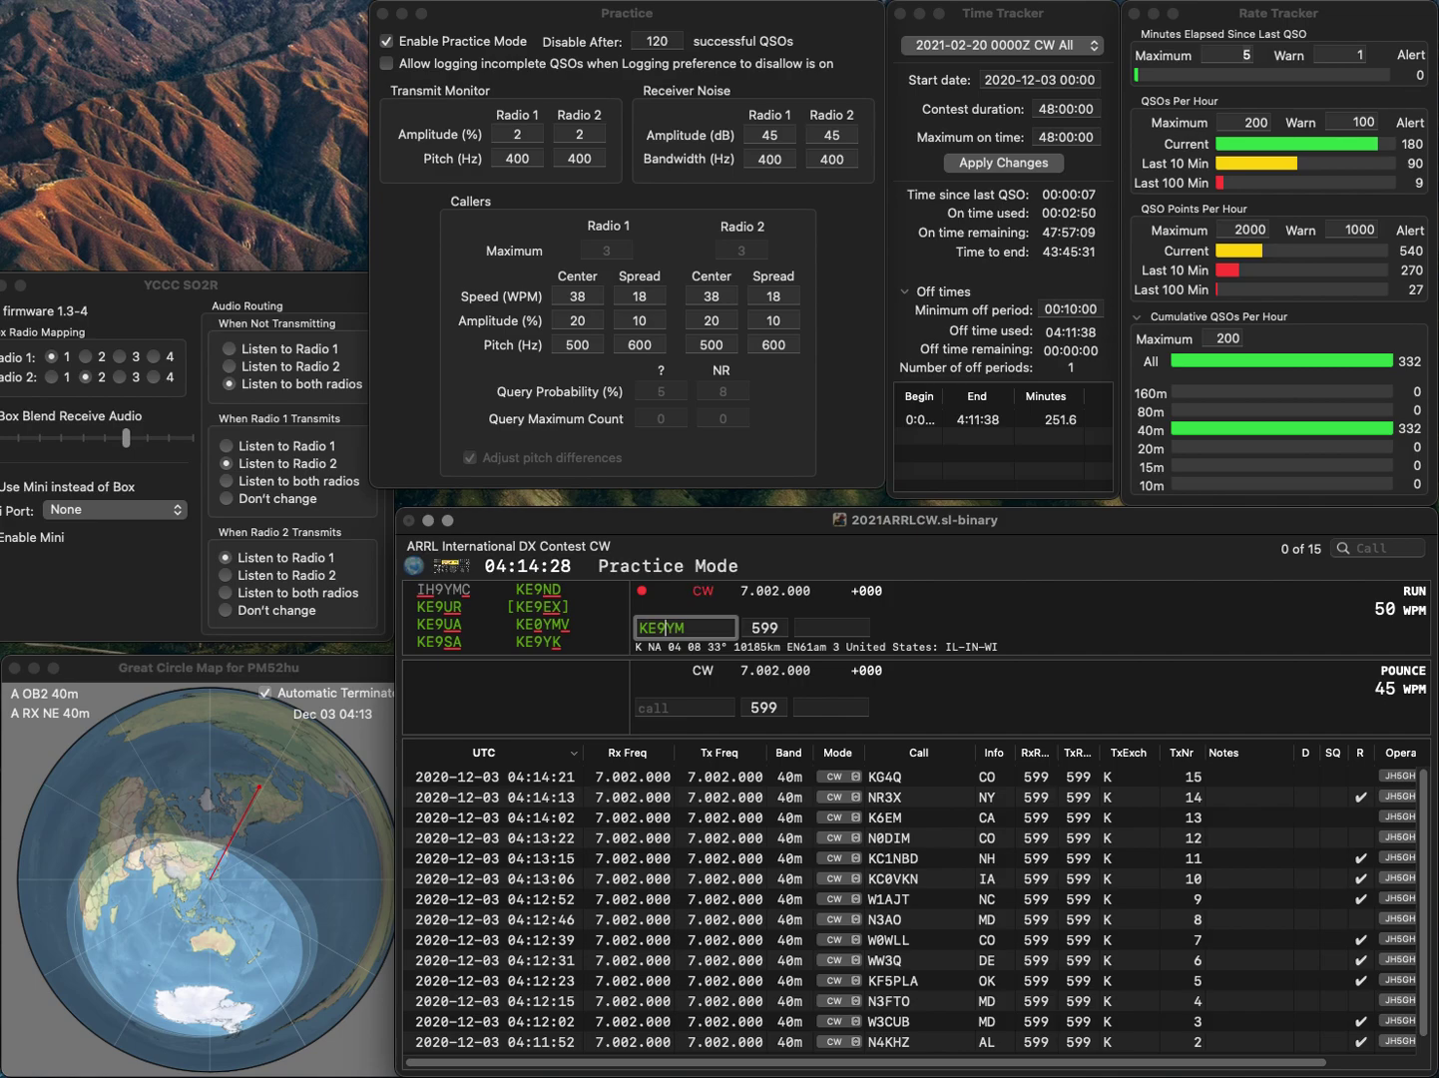
key("End")
key("BackSpace")
type("K")
key("space")
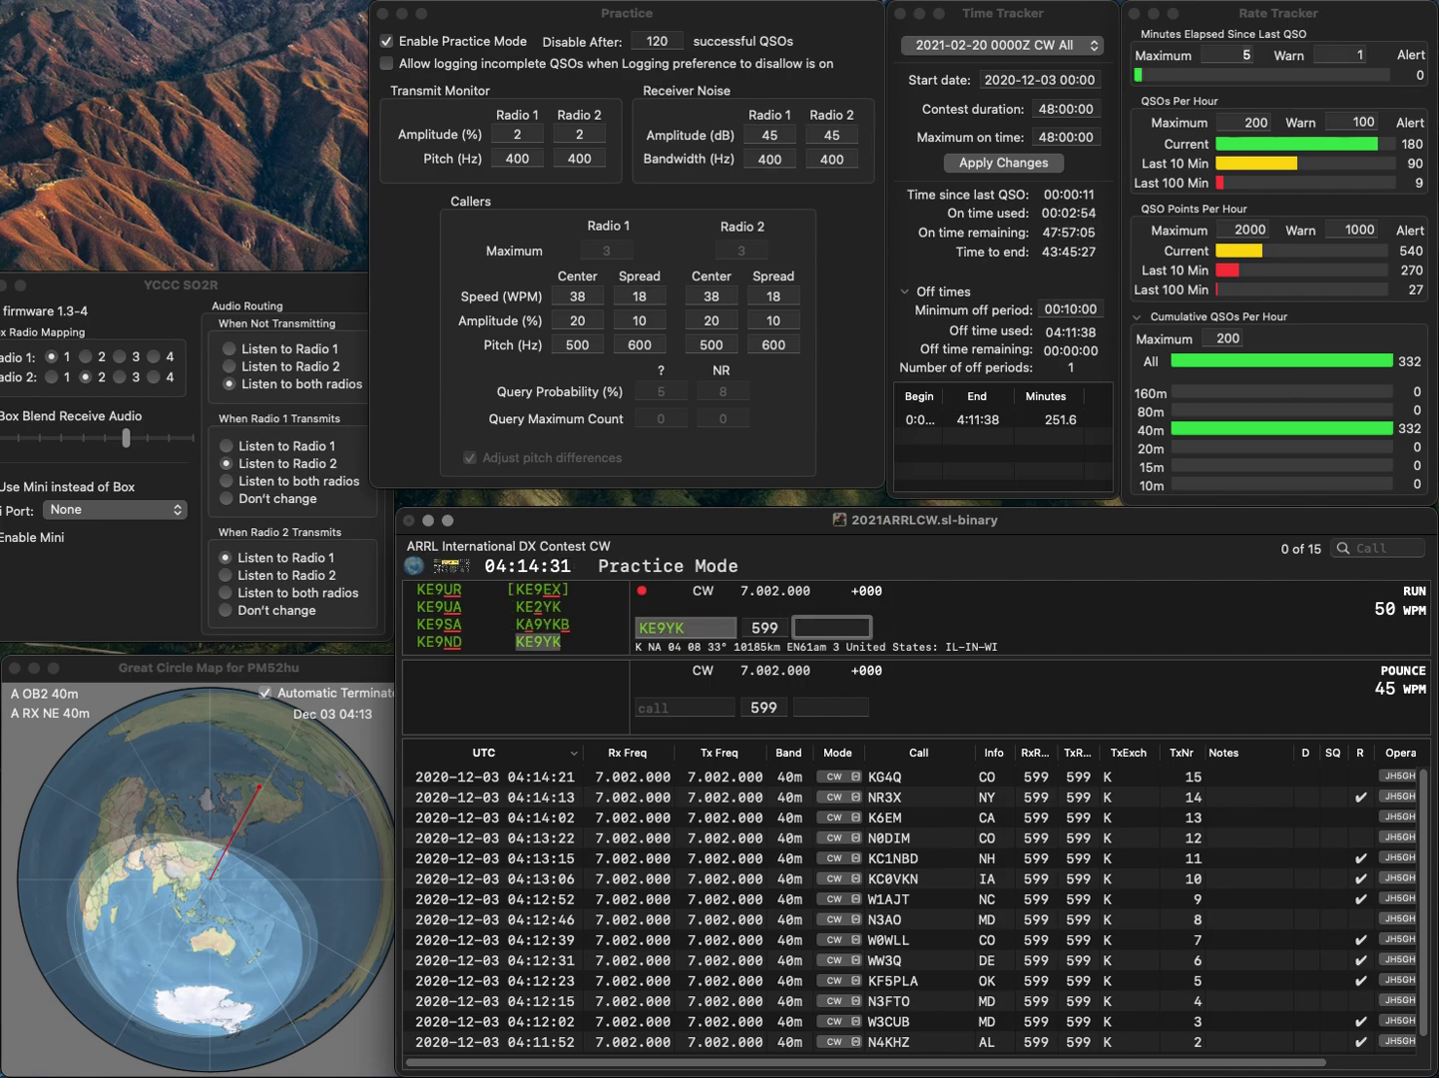
type("WI")
key("Return")
type("W7")
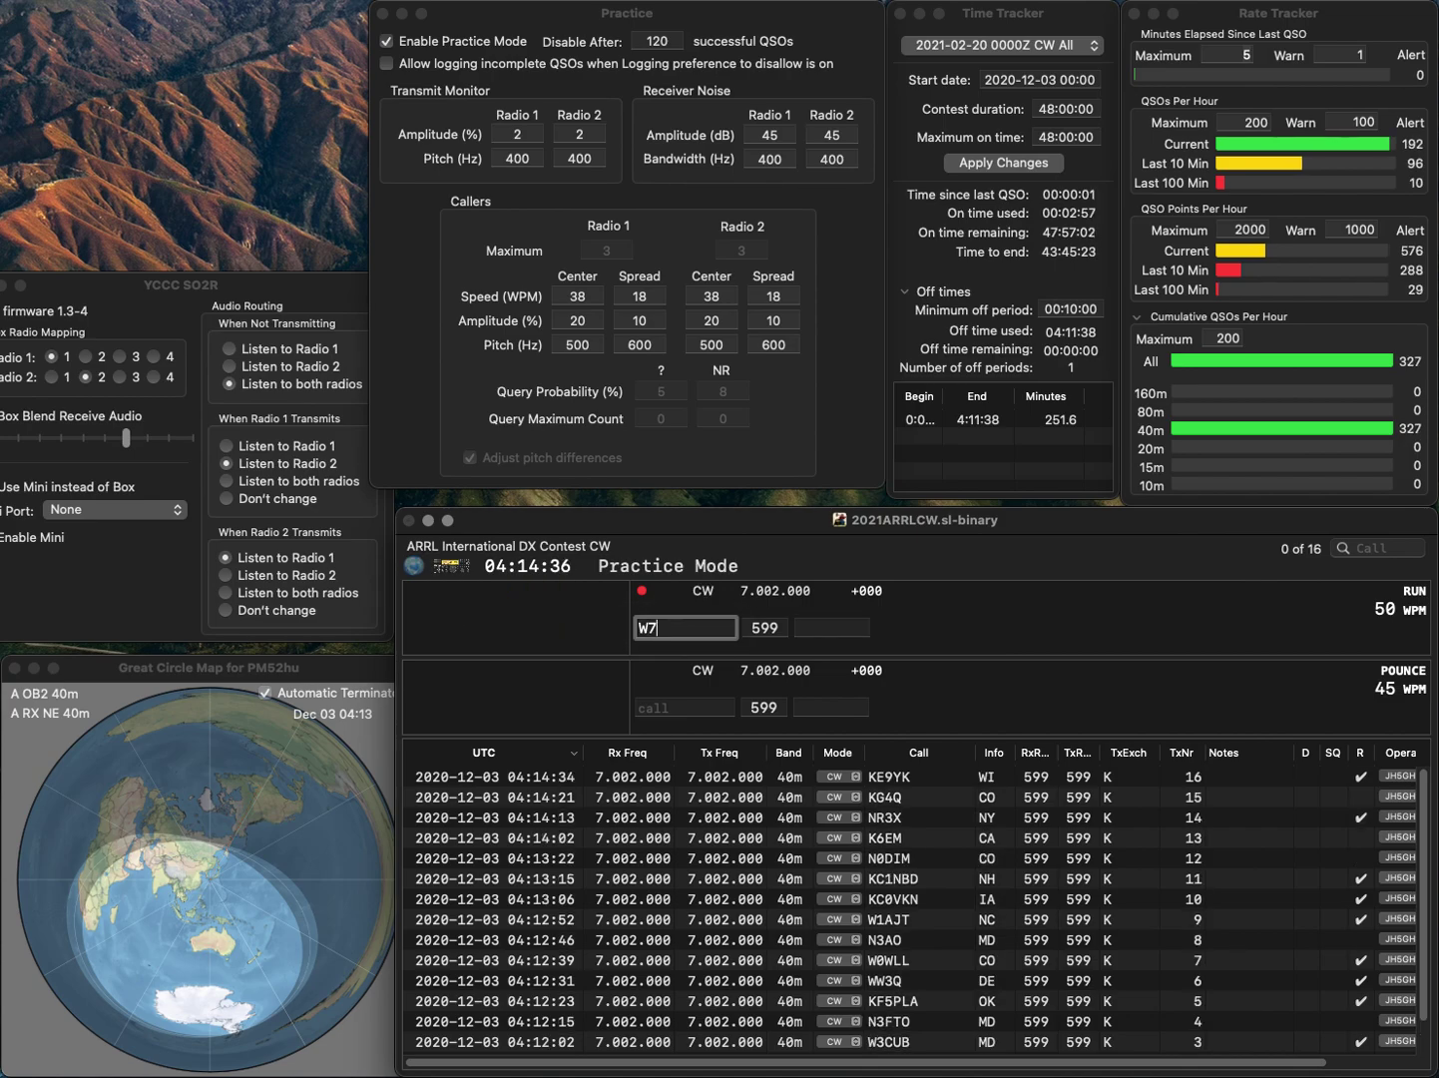
type("RX")
key("Return")
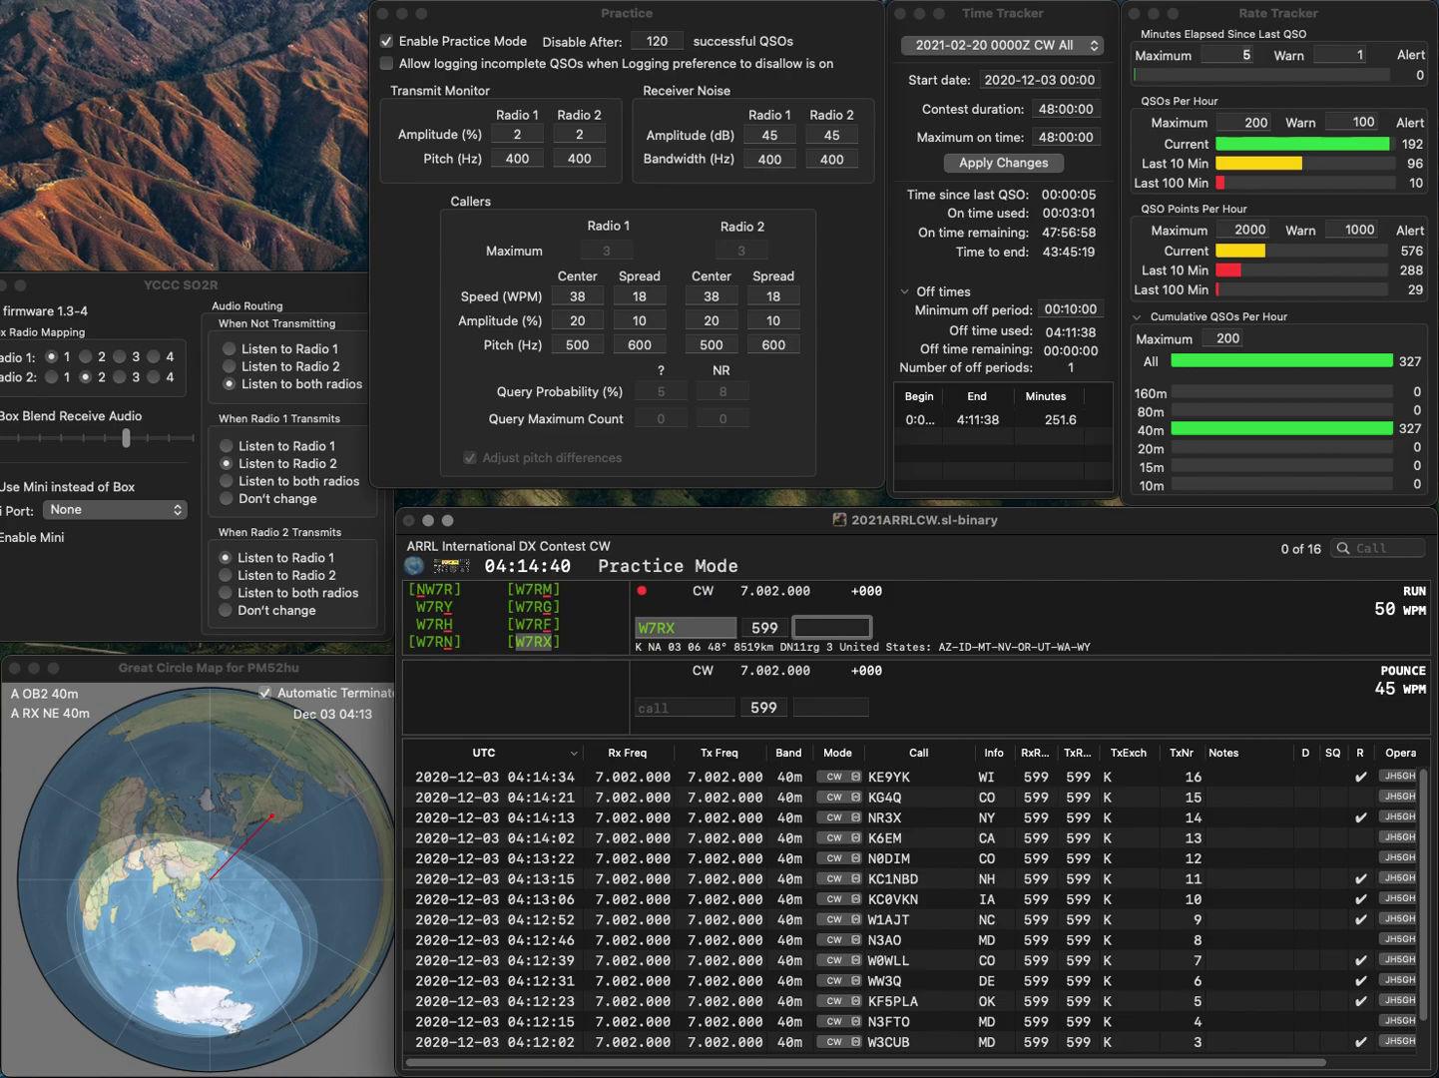
key("Return")
type("VY0C")
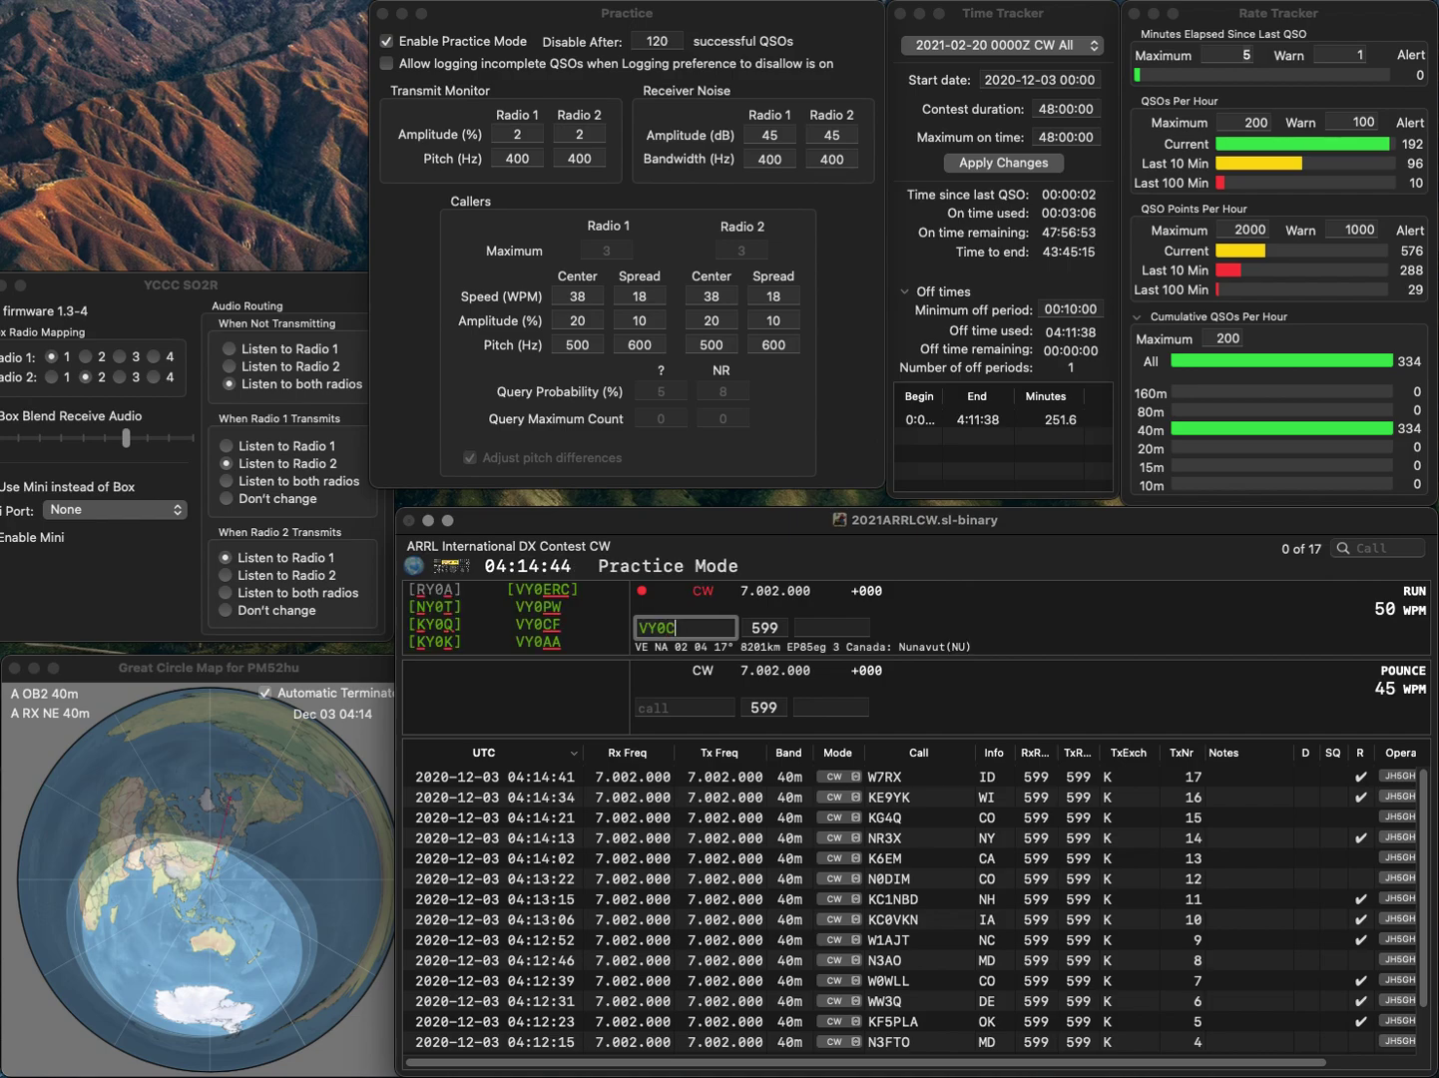
type("F")
key("Return")
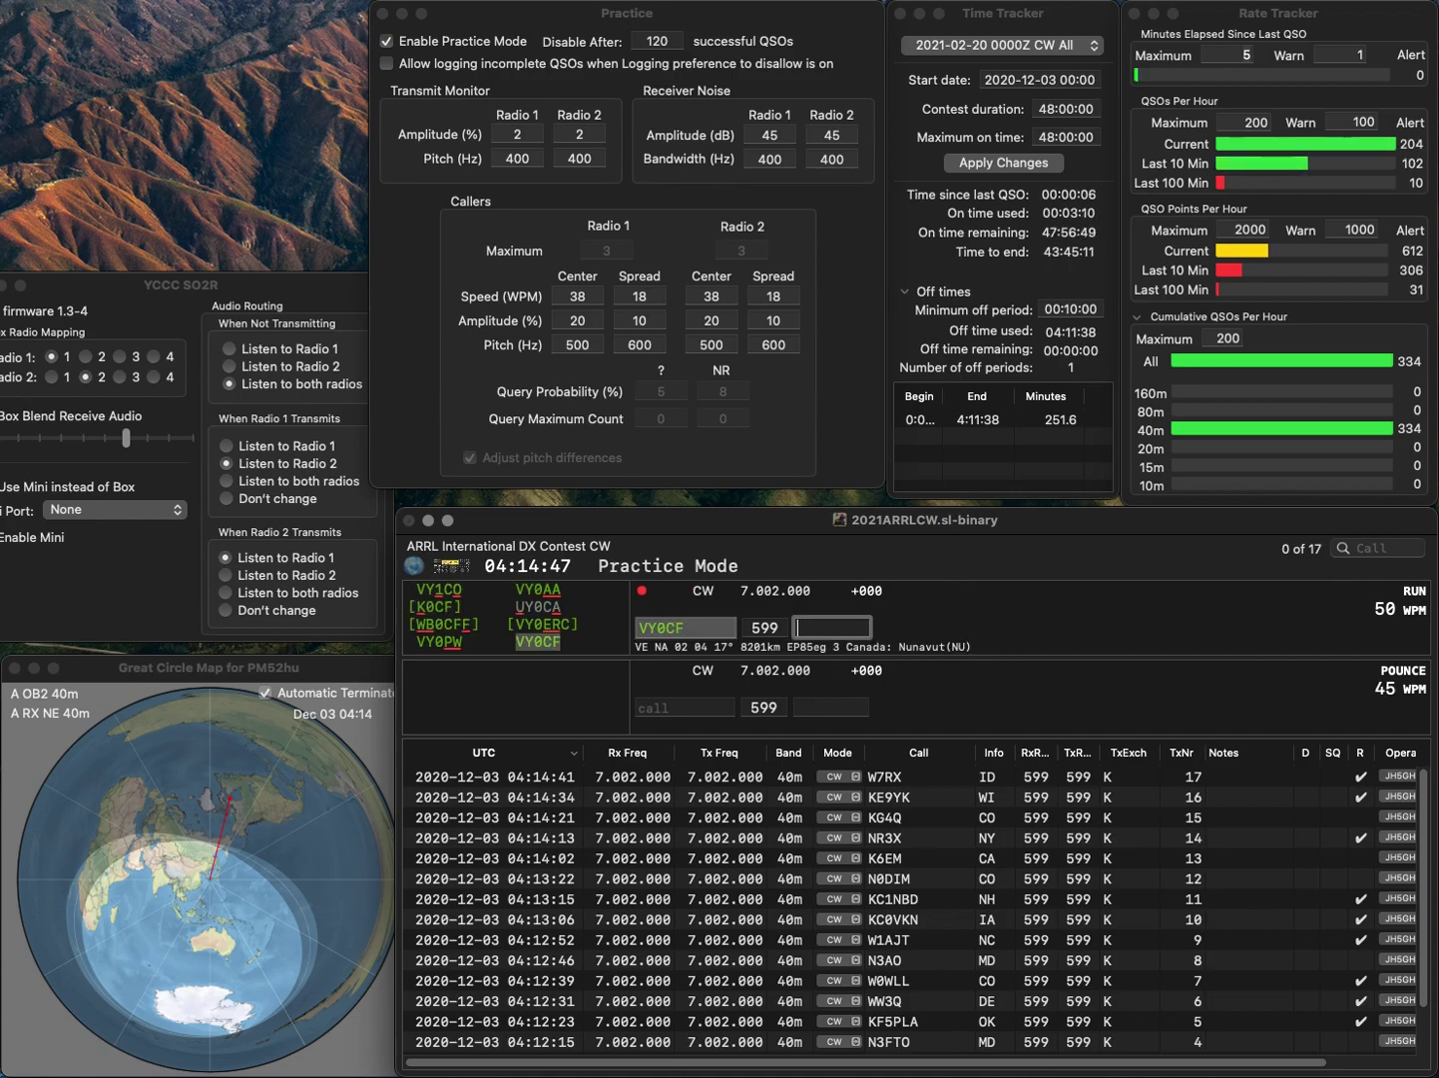
type("NU")
key("Return")
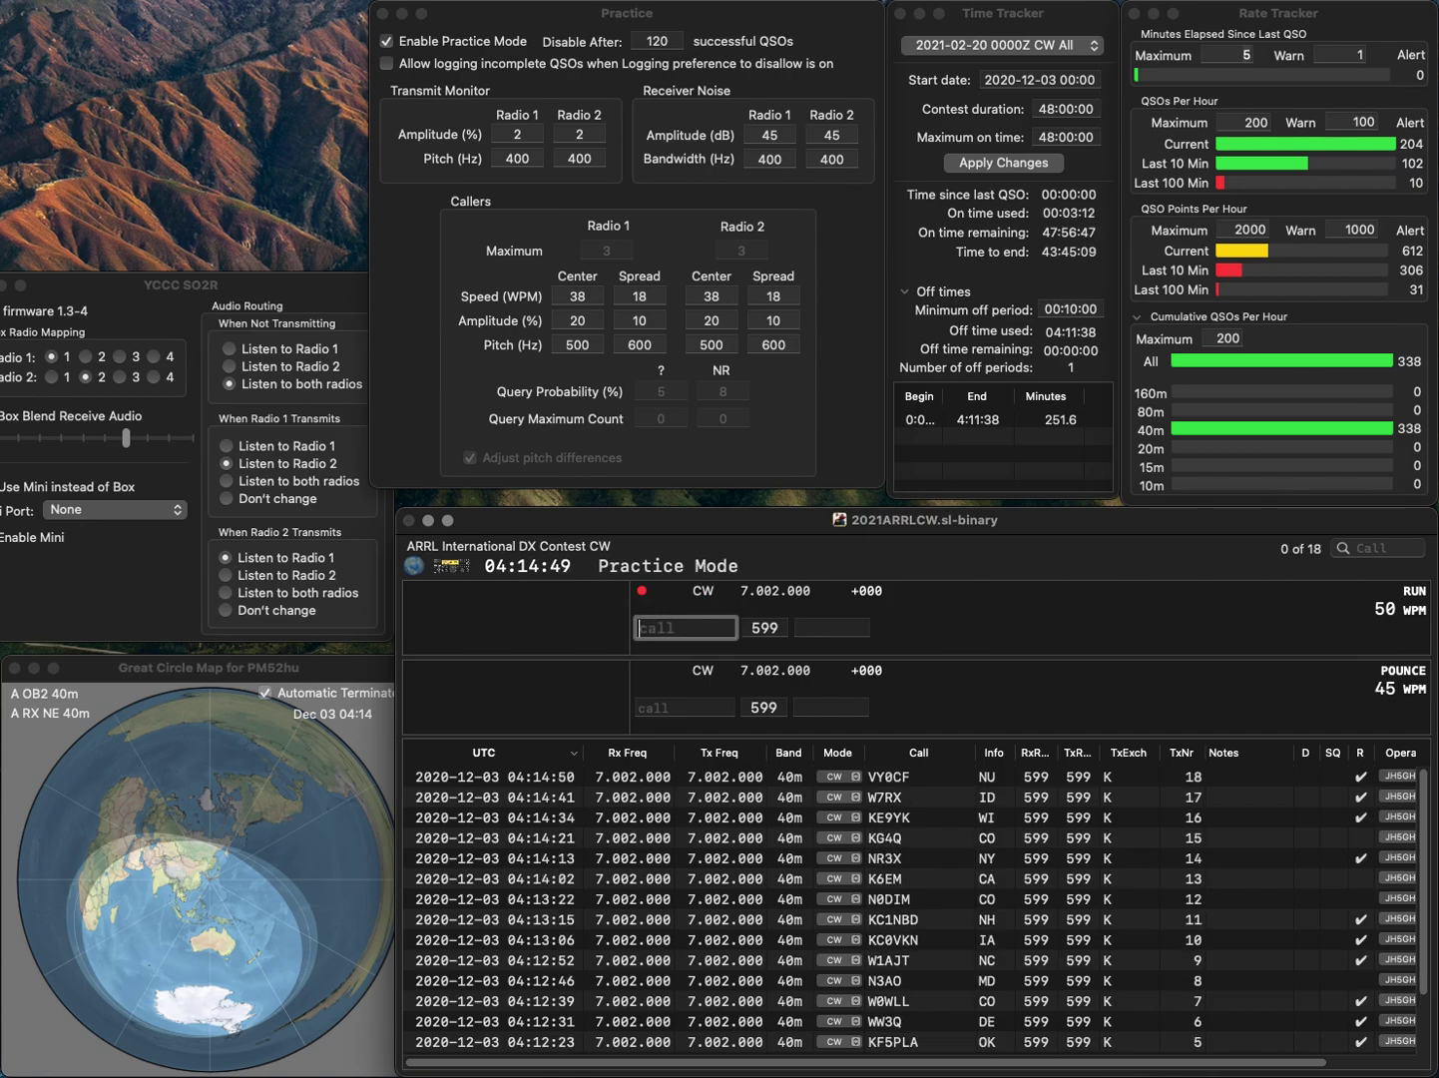
- Log the next caller on the run radio as N3LRP with received exchange DE
type("N3")
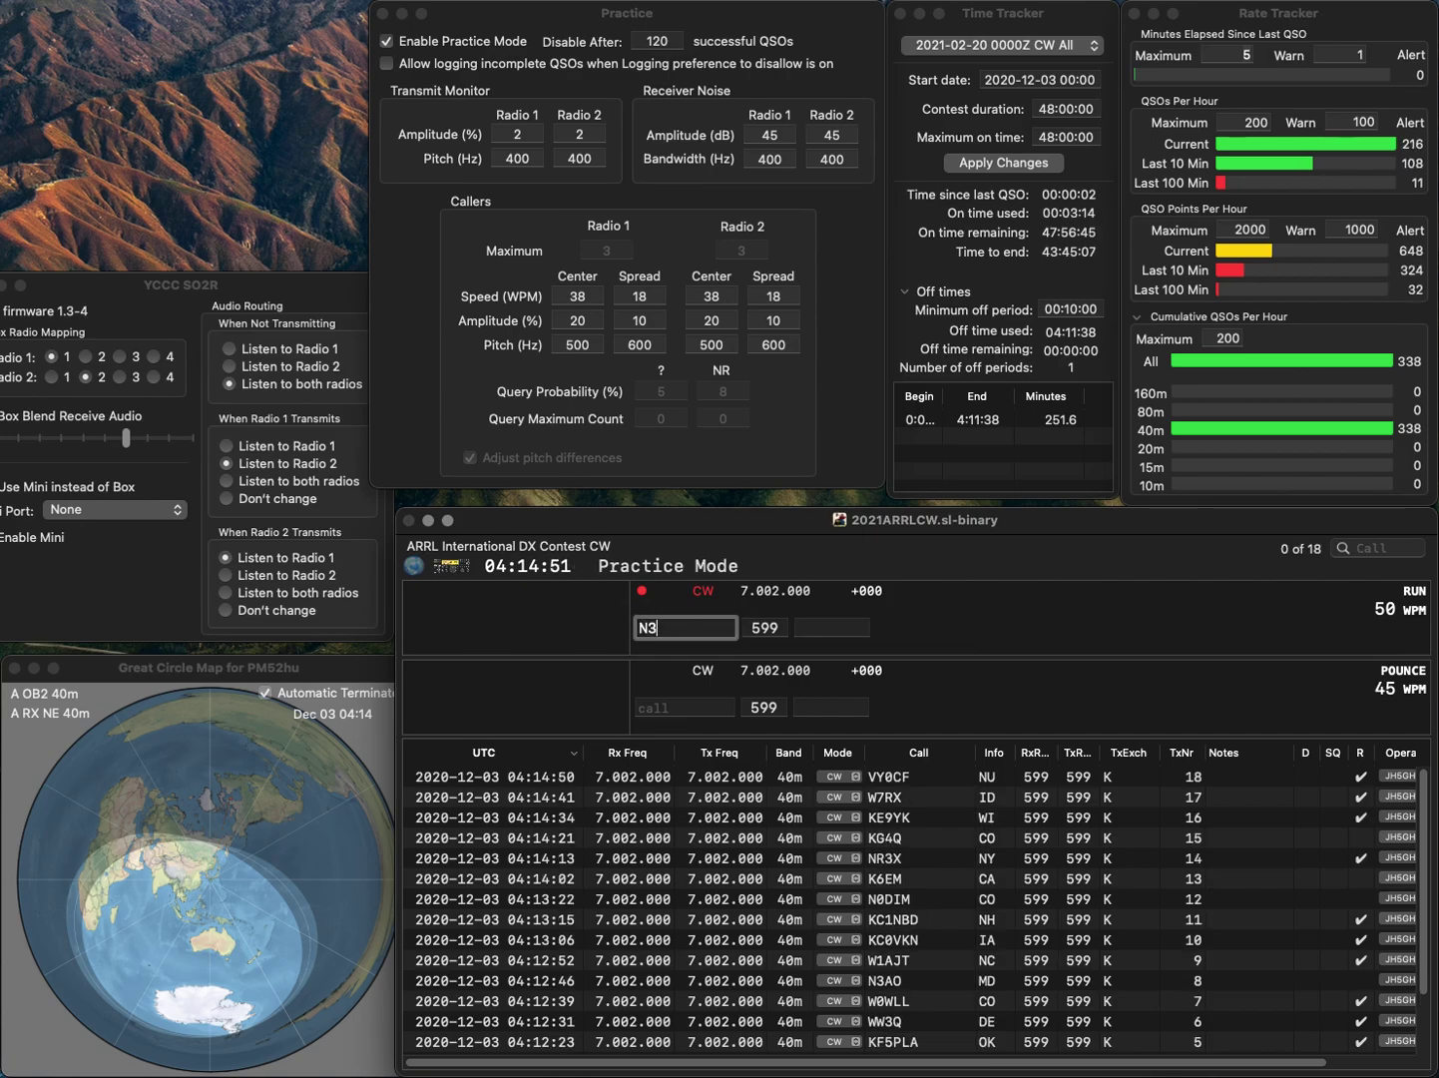
type("LRP")
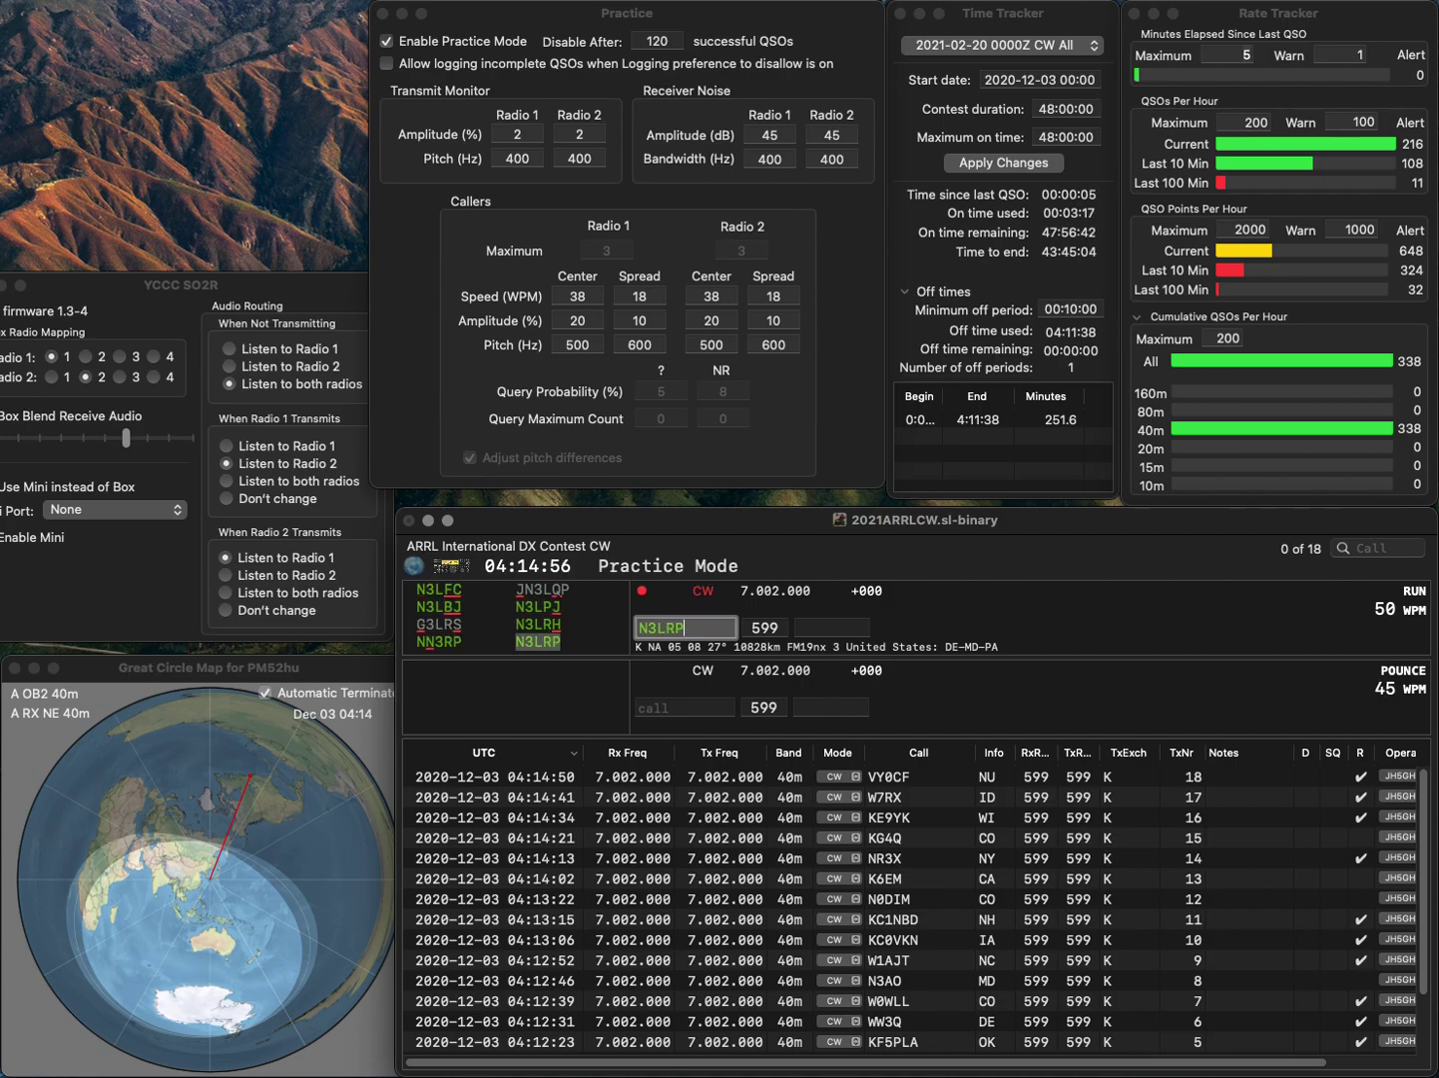
key("Return")
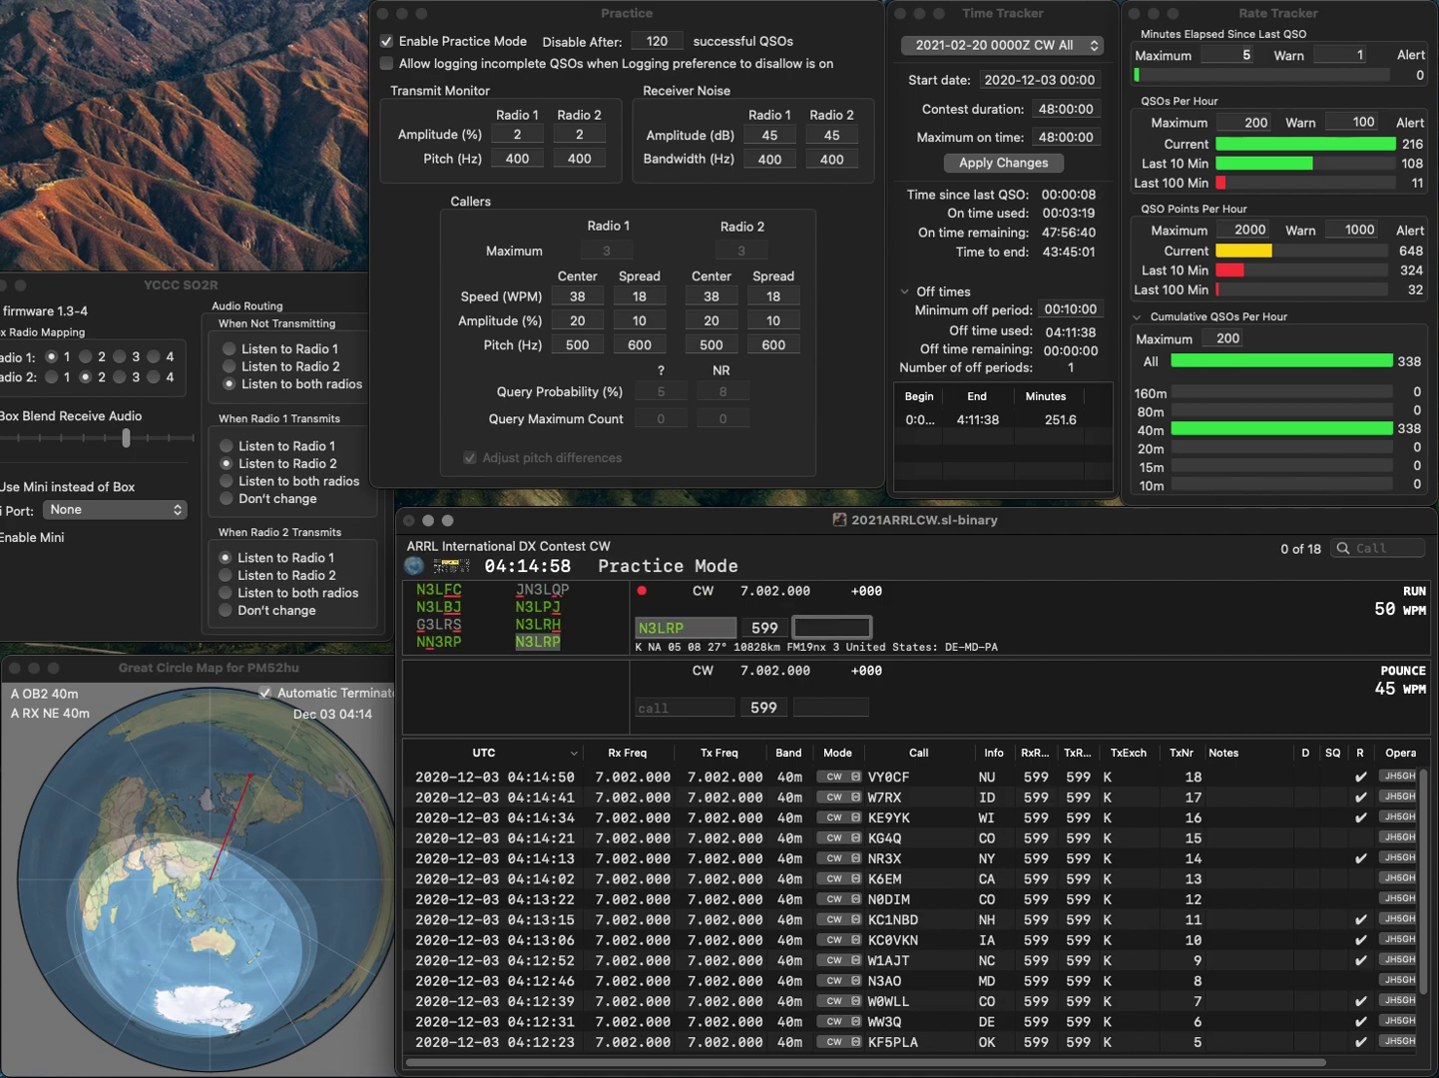
key("Return")
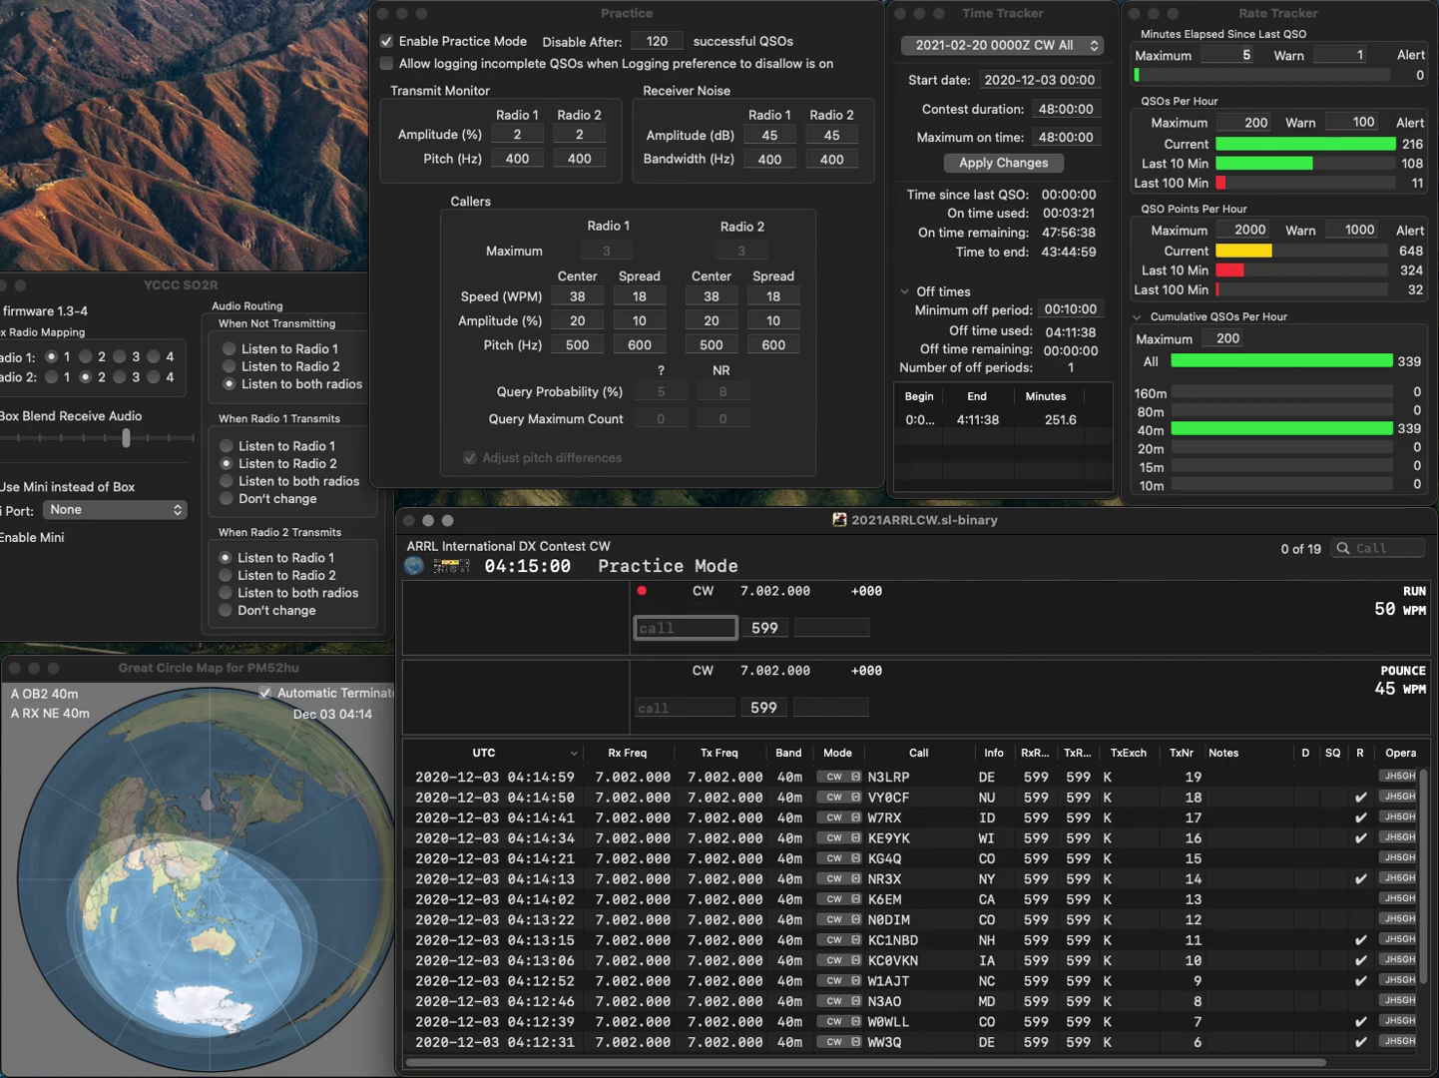
- Log the next caller on the run radio as KC4M with received exchange TN
type("KC4M")
key("Return")
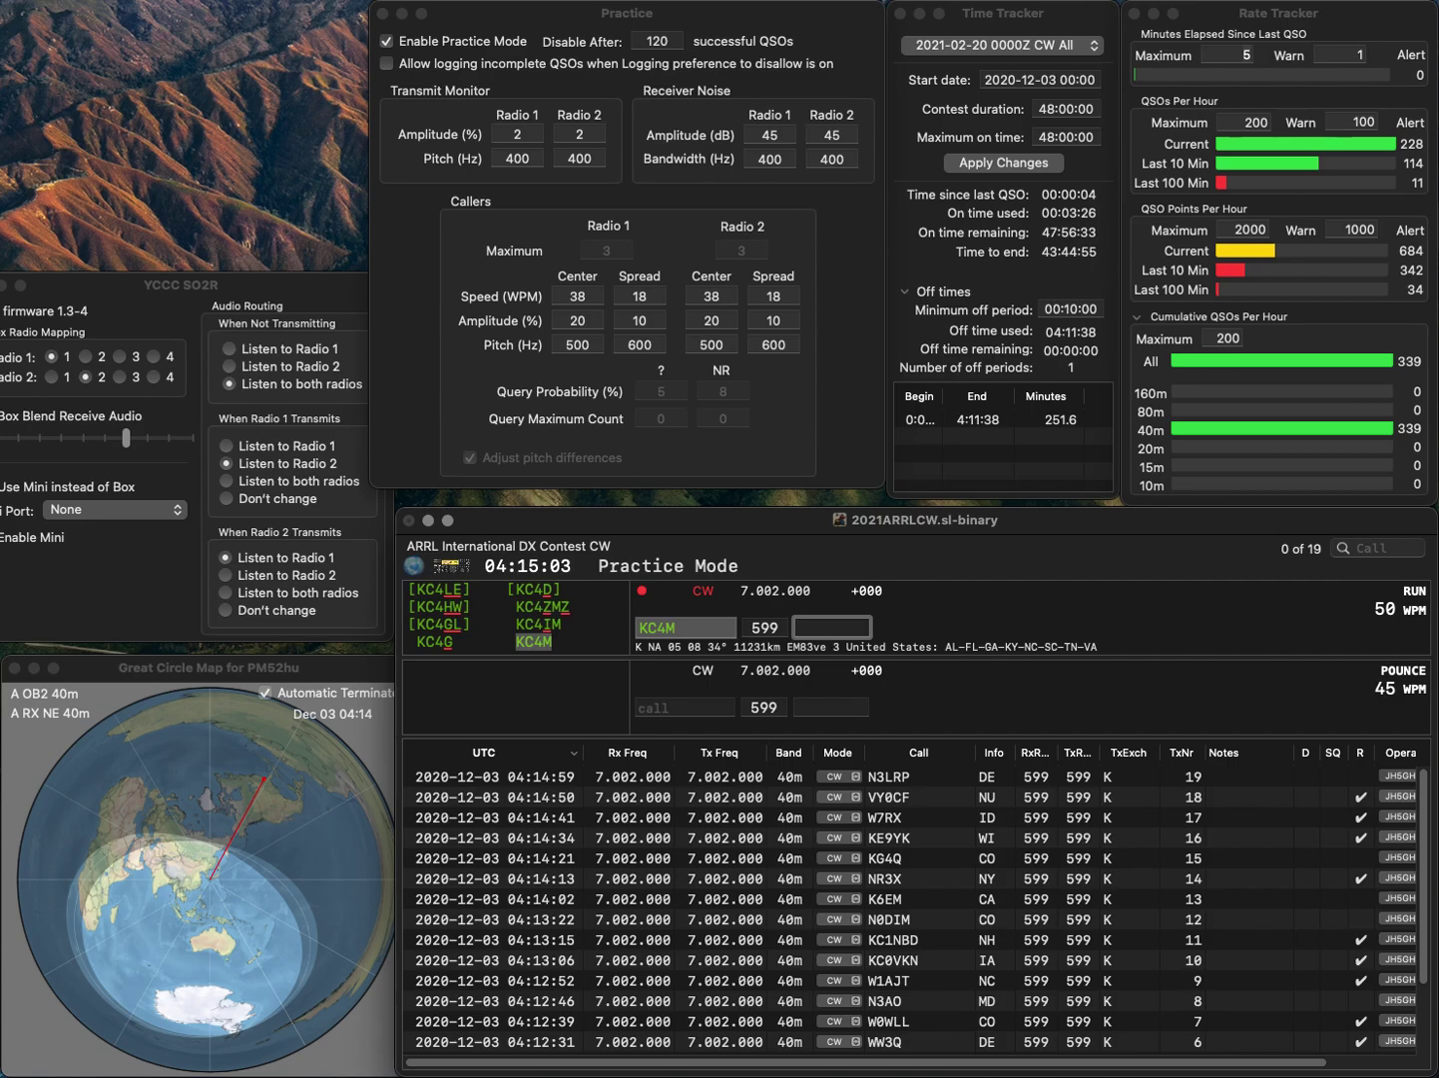
type("TN")
key("Return")
type("AC1EW")
key("space")
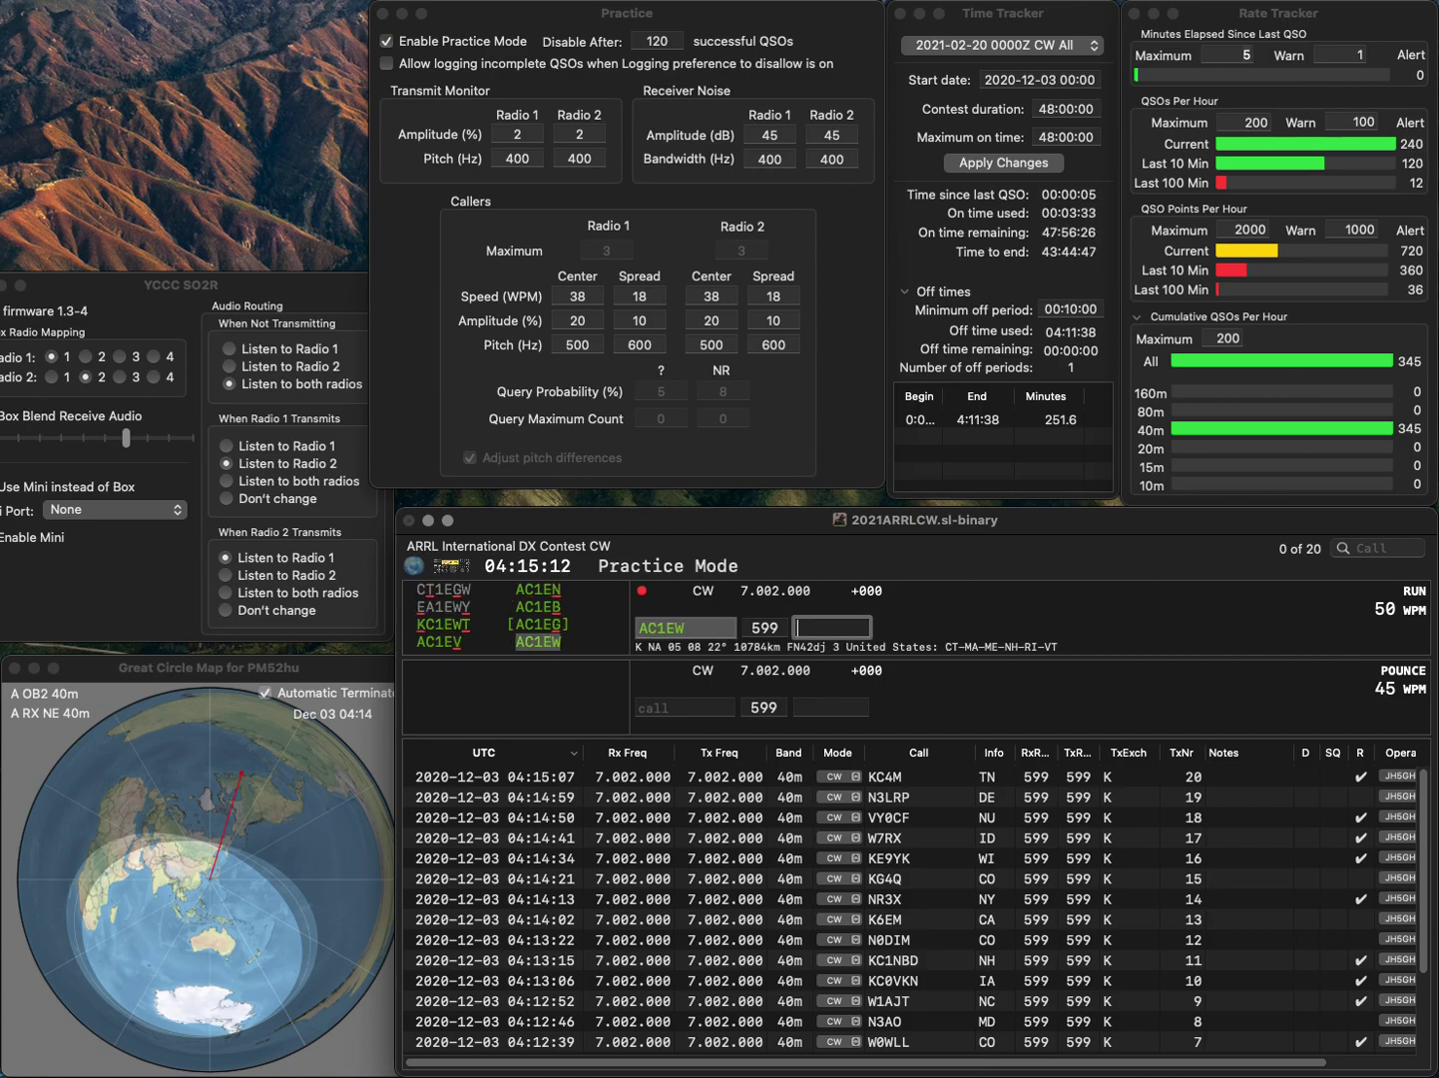
type("CT")
key("Return")
type("K5ICW")
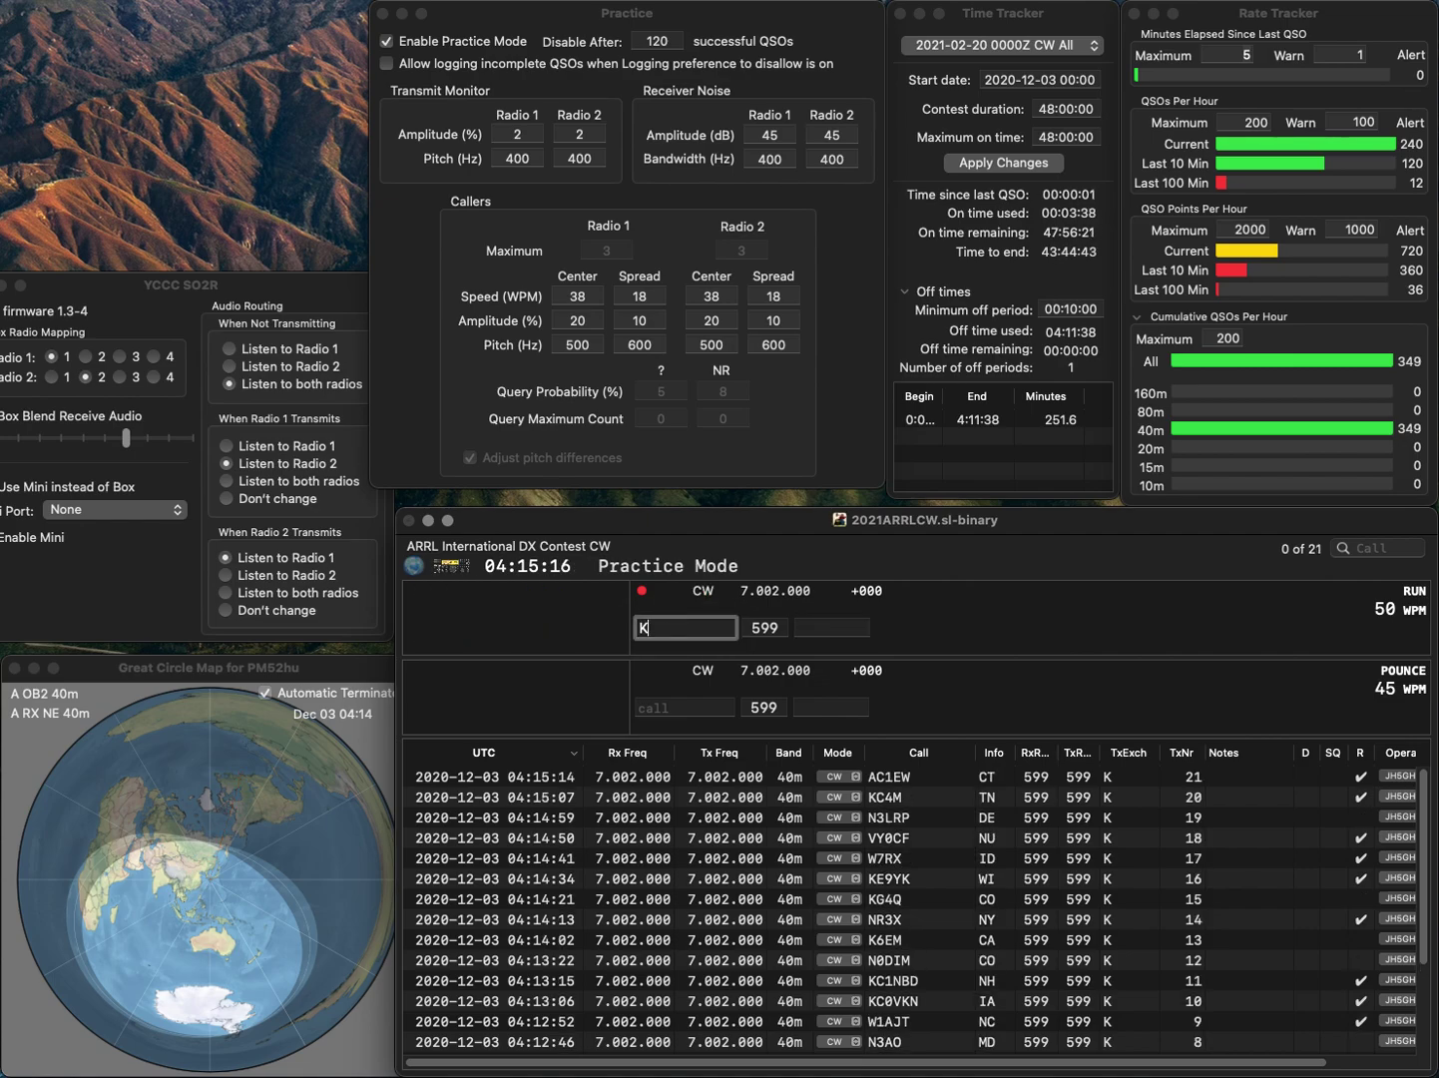
key("space")
type("TX")
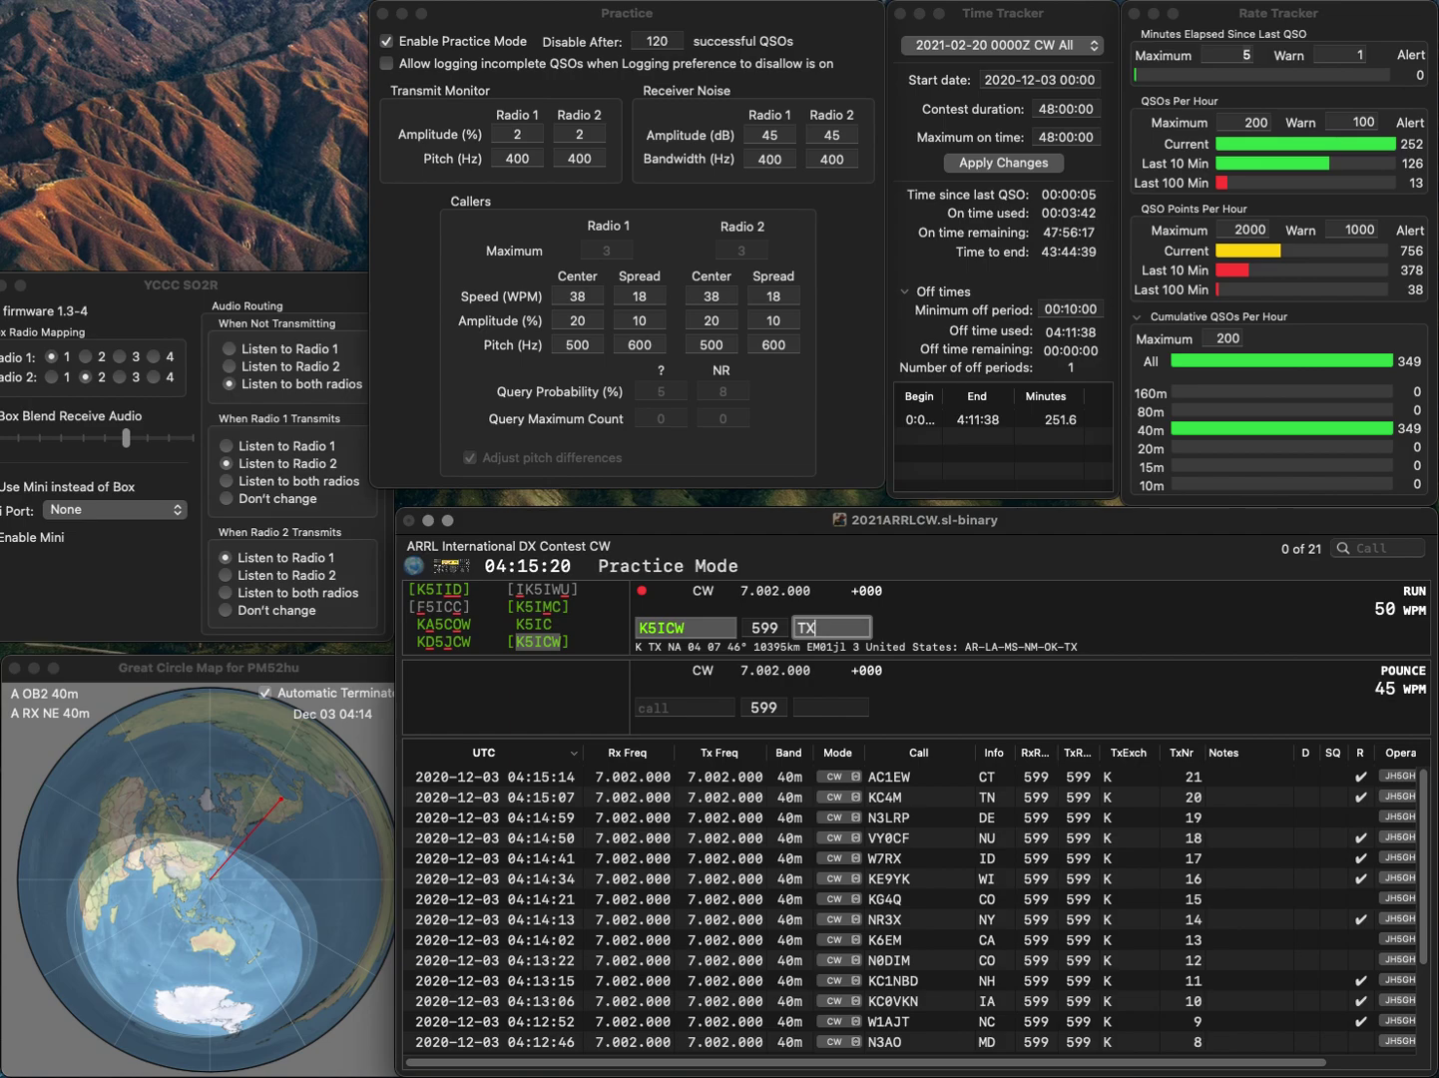
key("Return")
type("KB8ZYE")
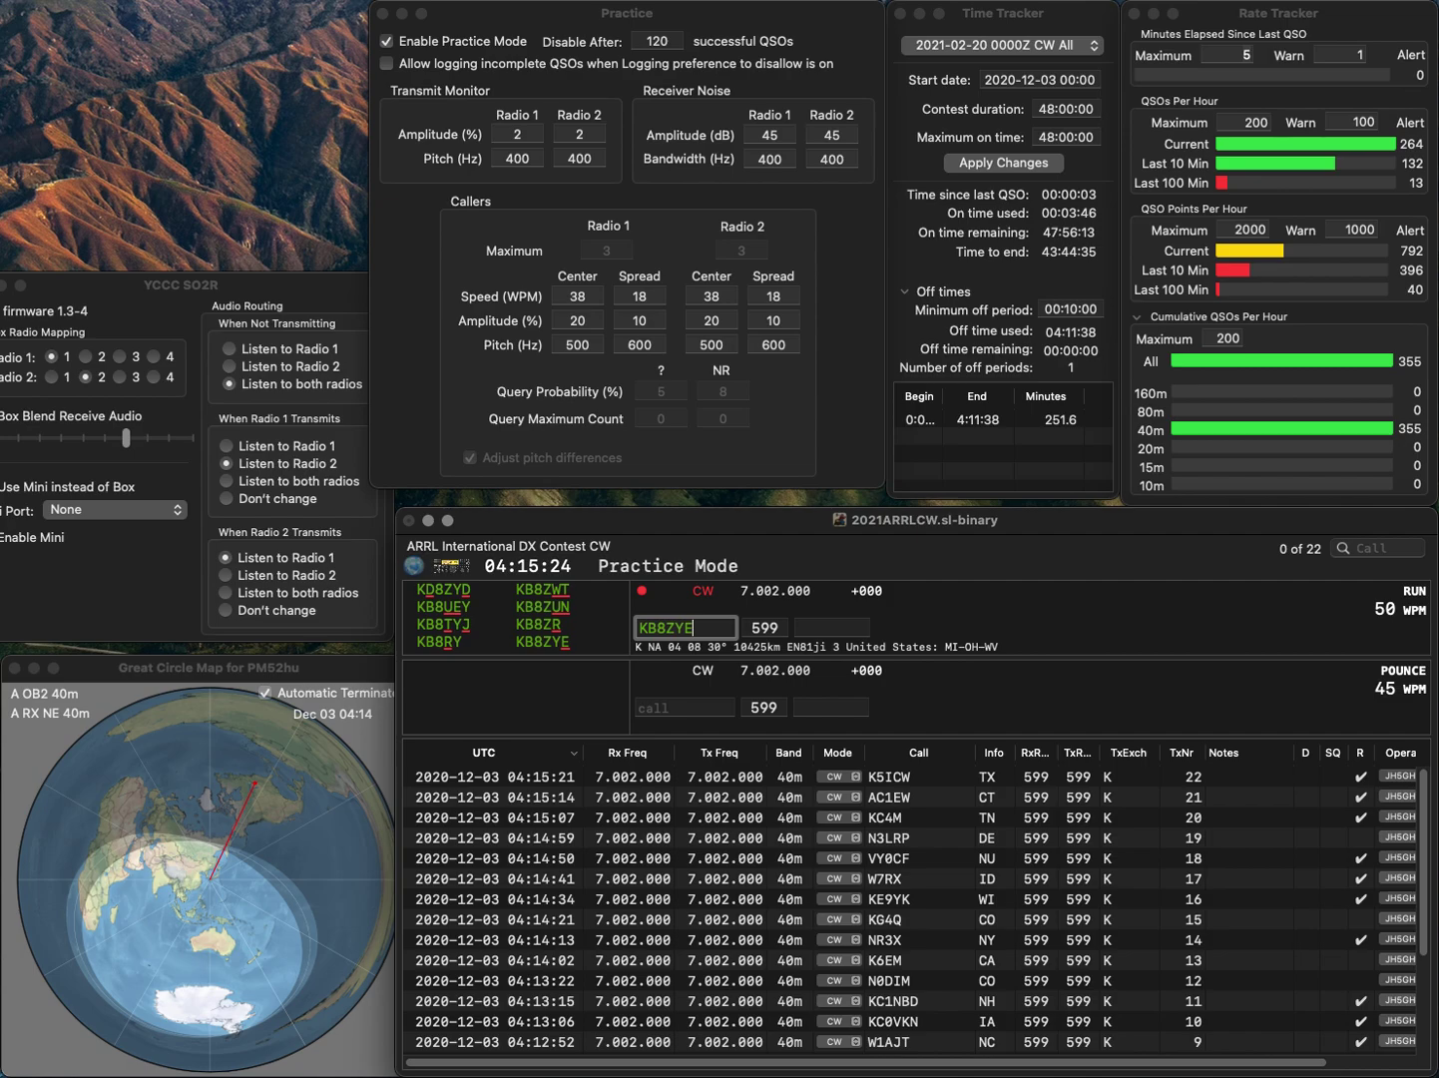
key("Return")
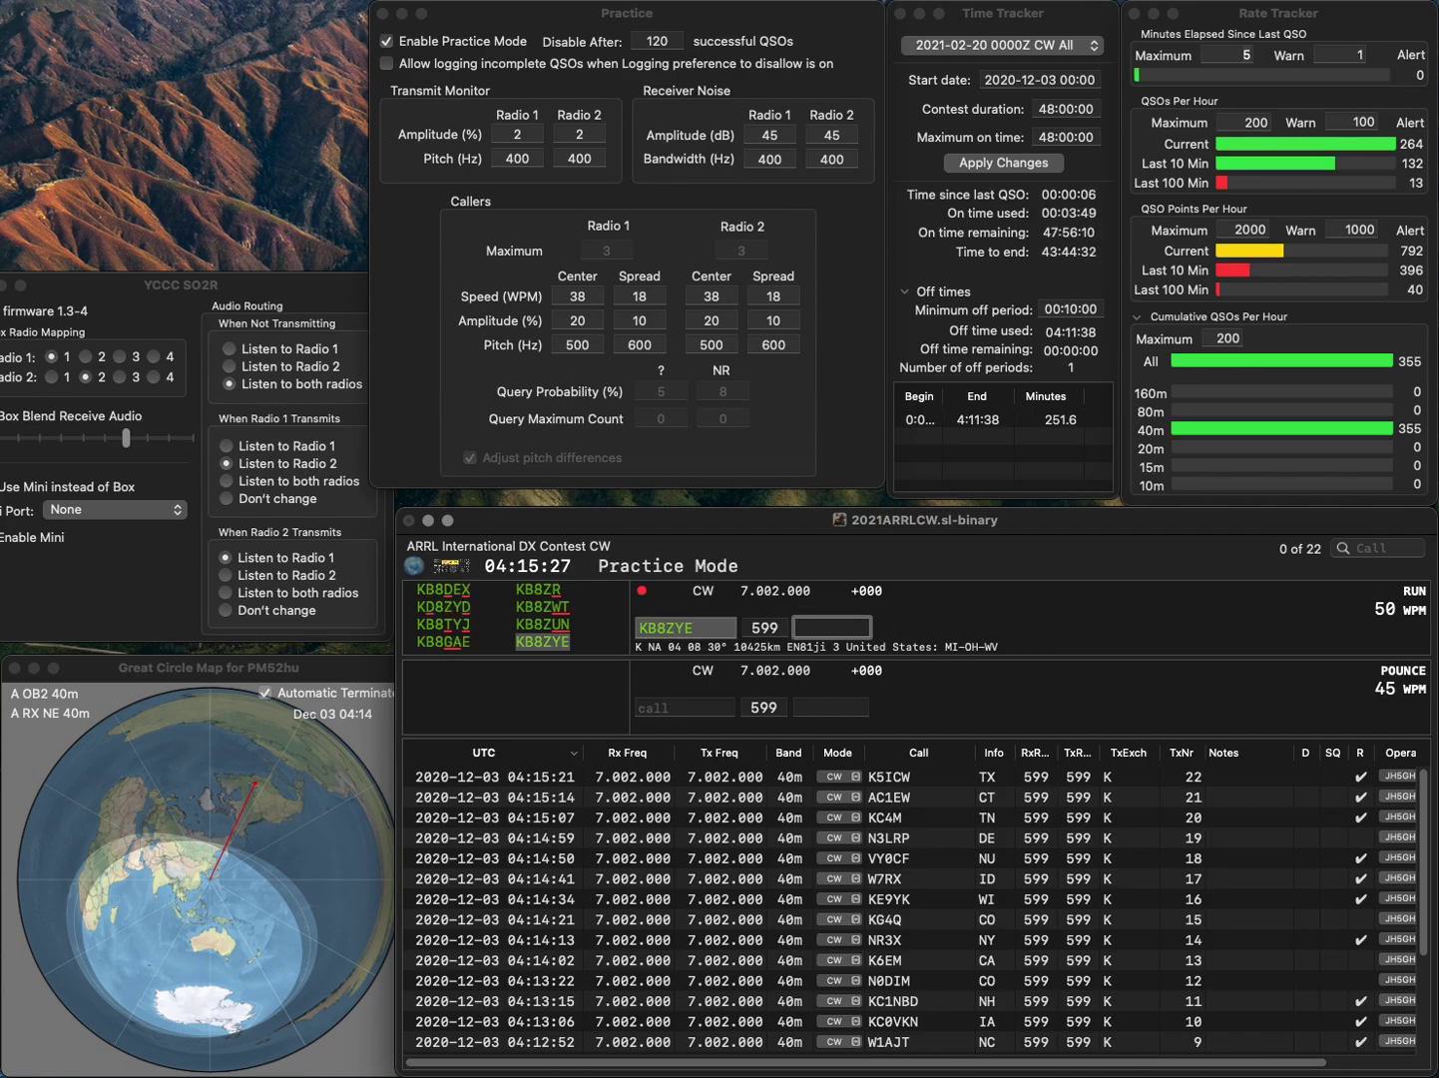
key("Return")
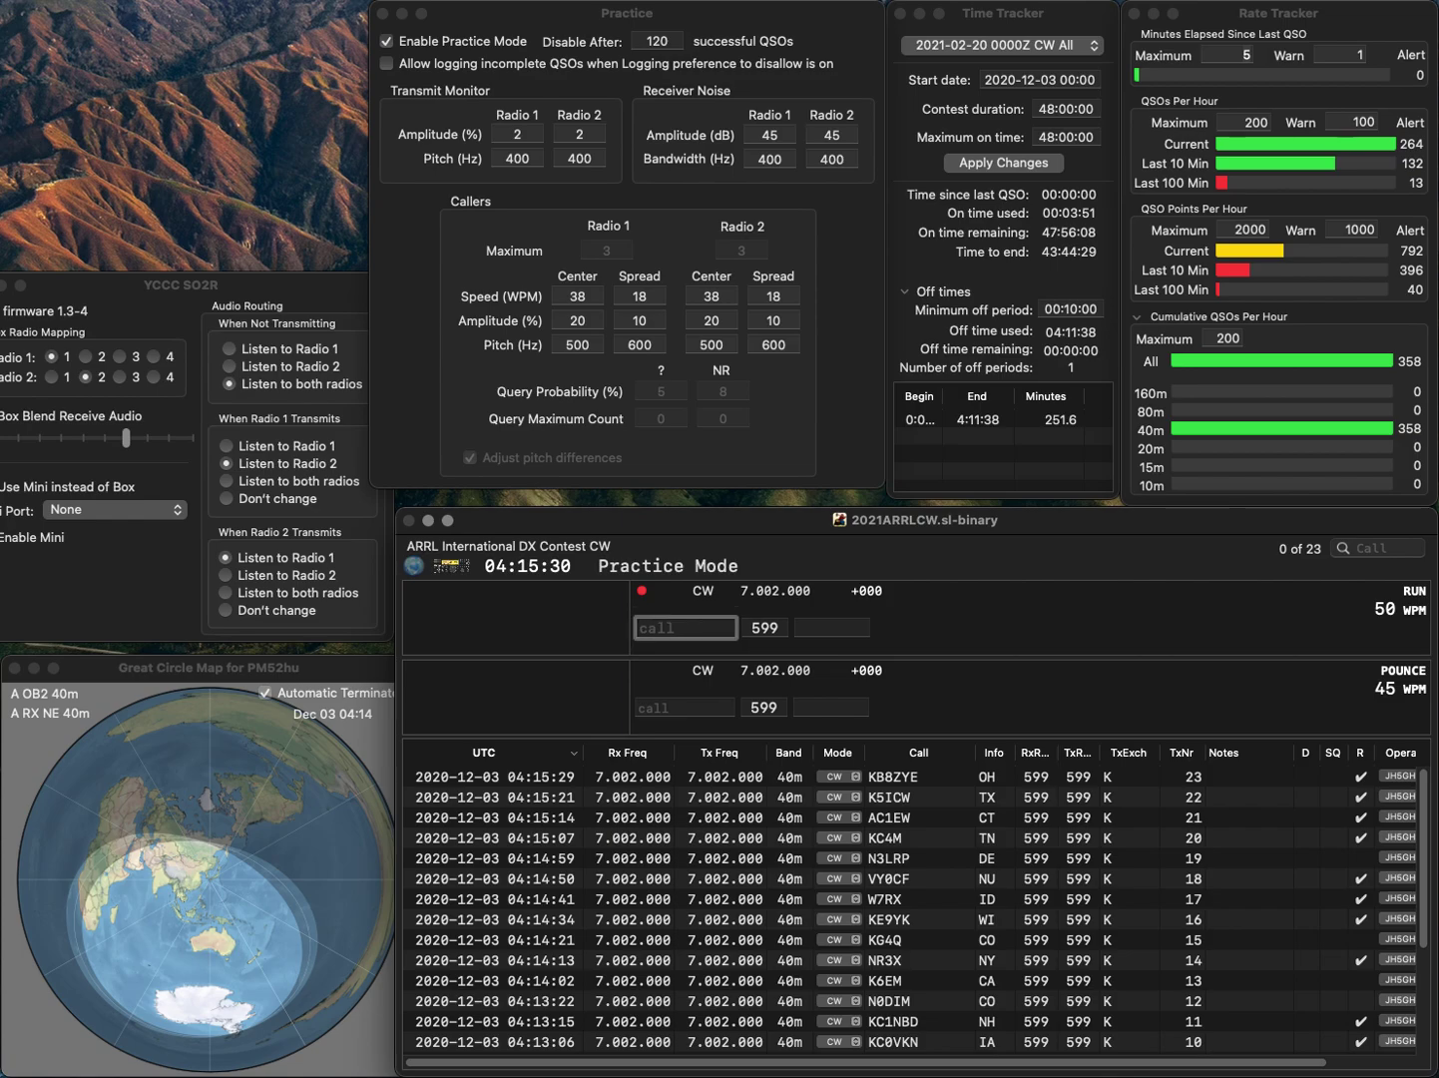
type("K1HT")
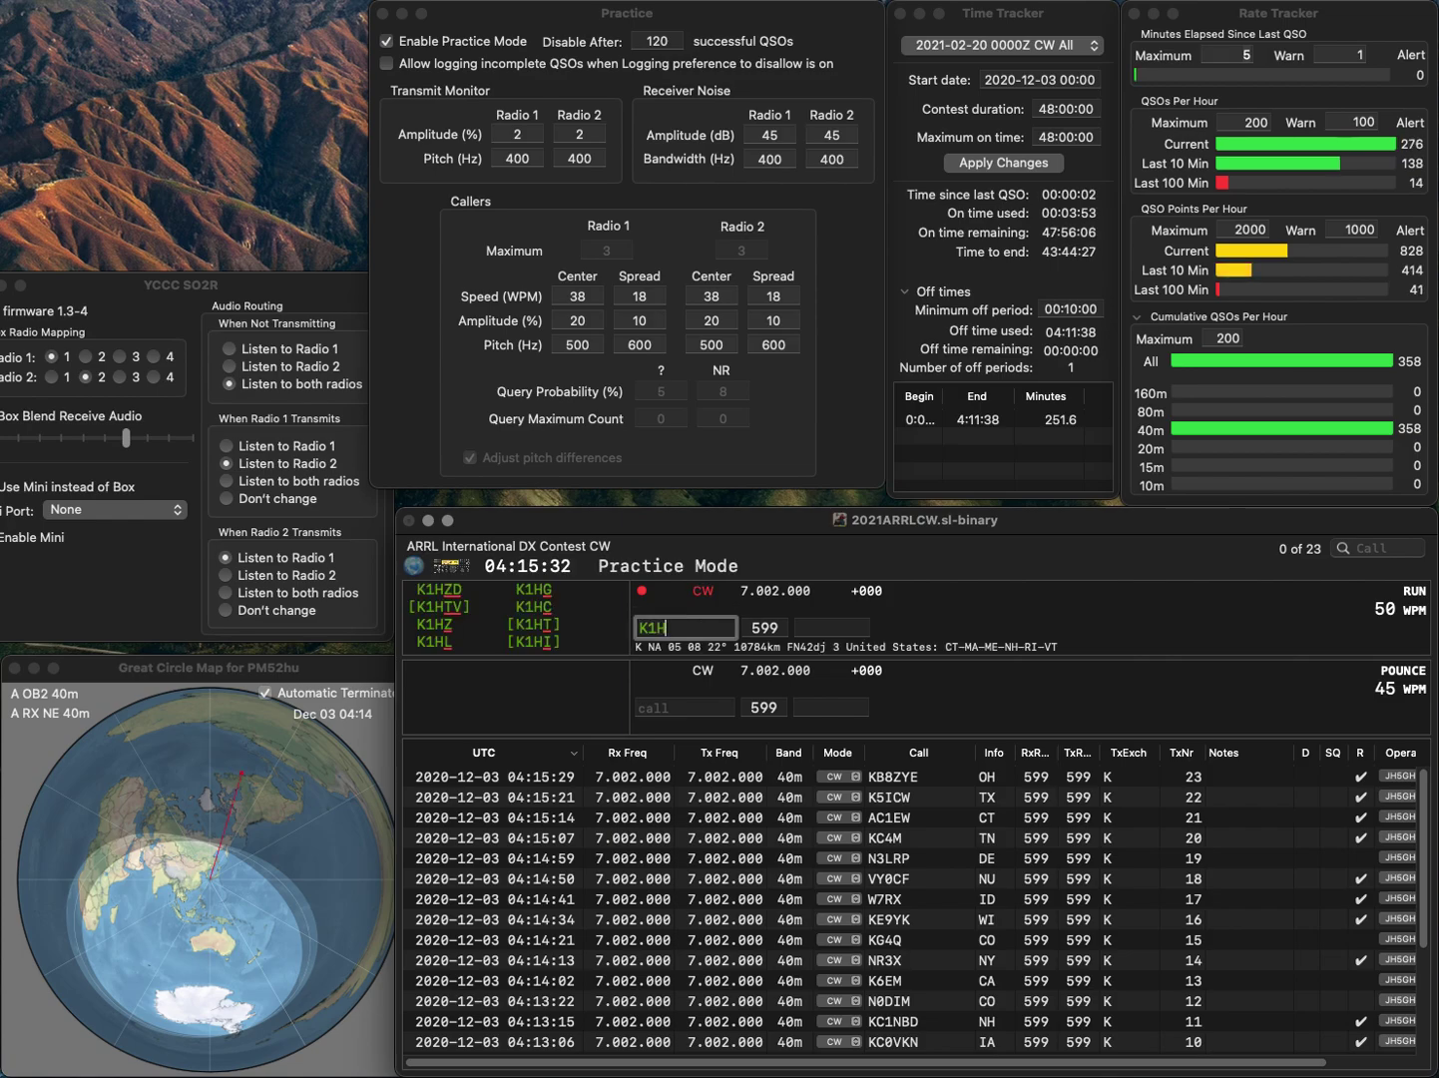
key("Tab")
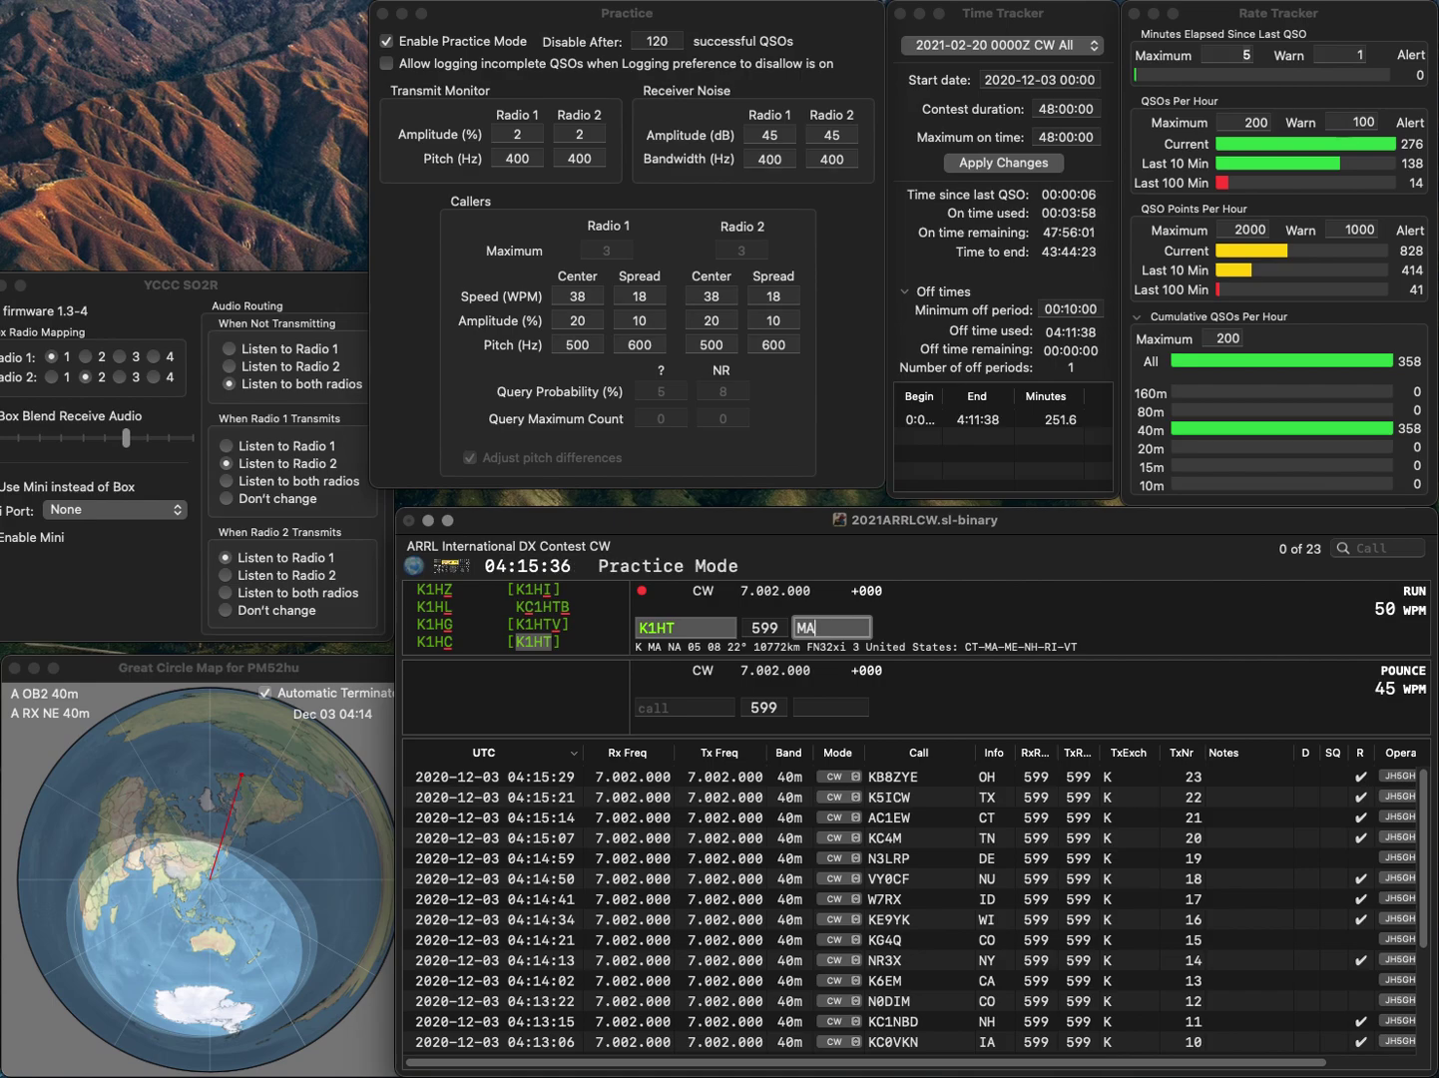
key("Return")
type("N")
key("BackSpace")
type("K7GQ")
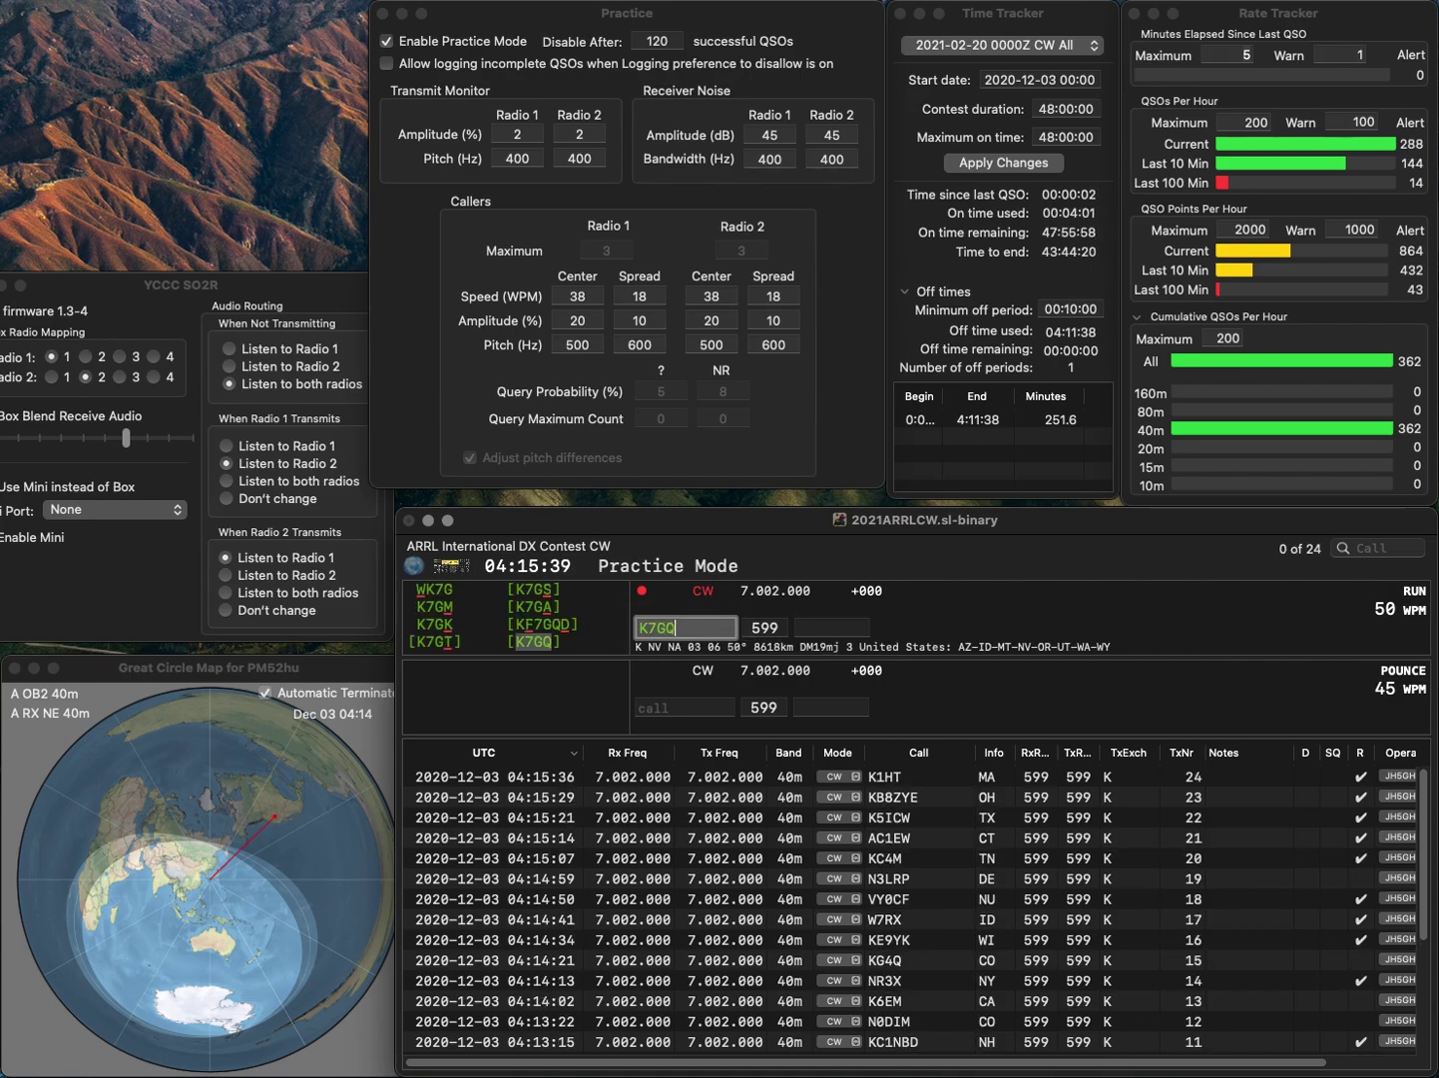
key("space")
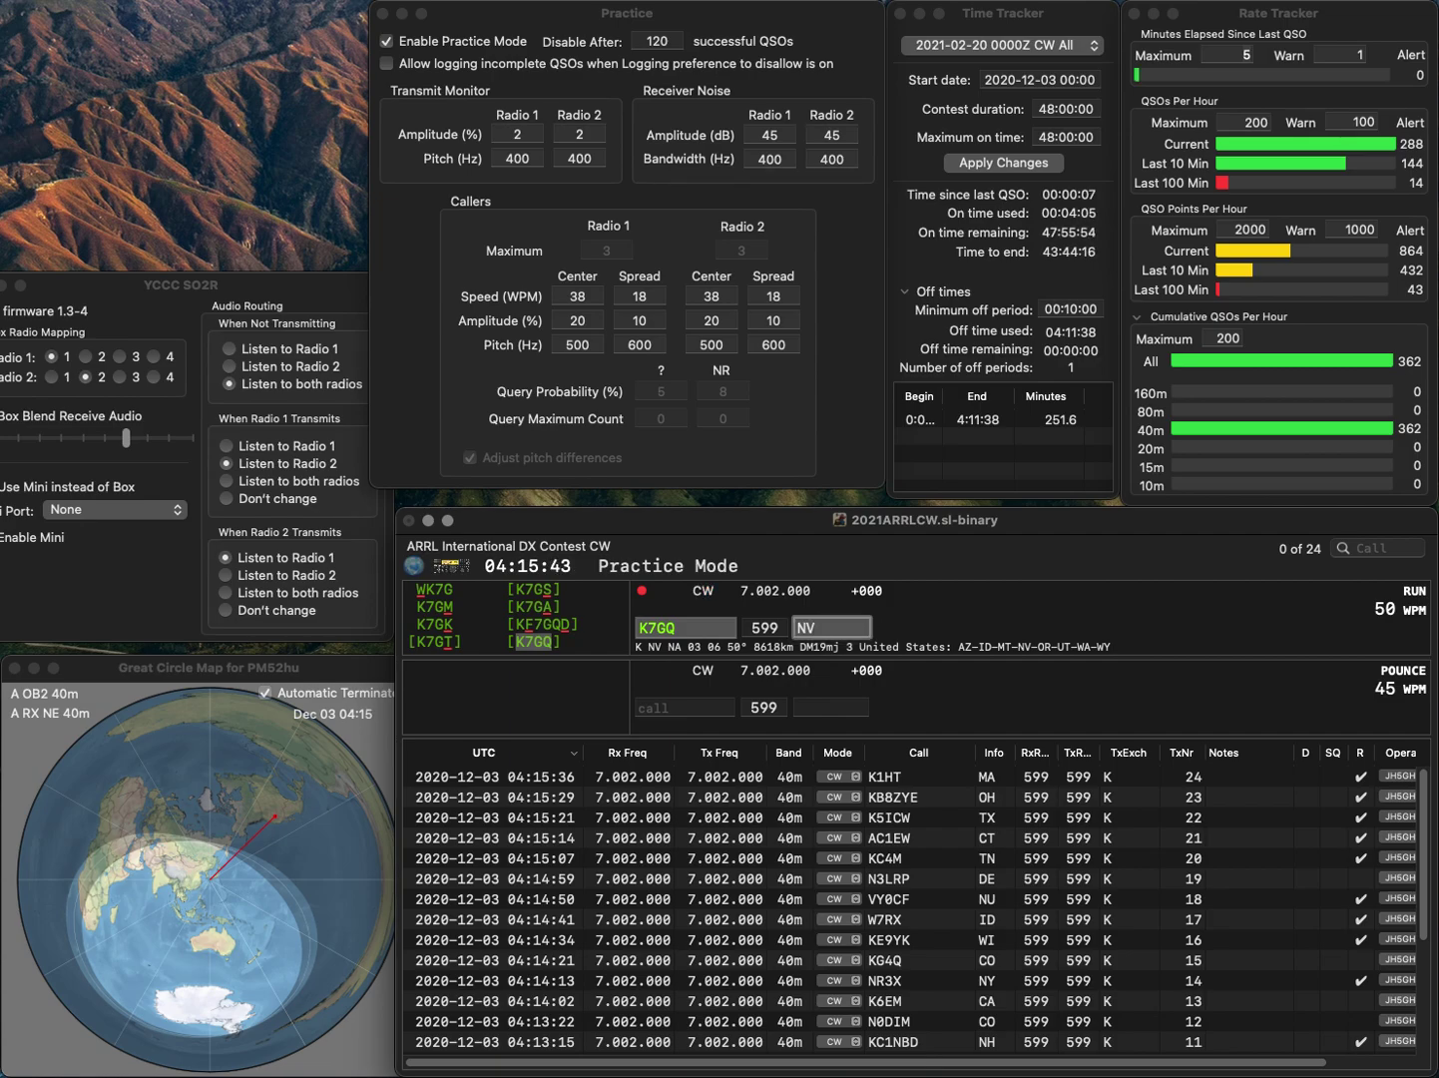
key("Return")
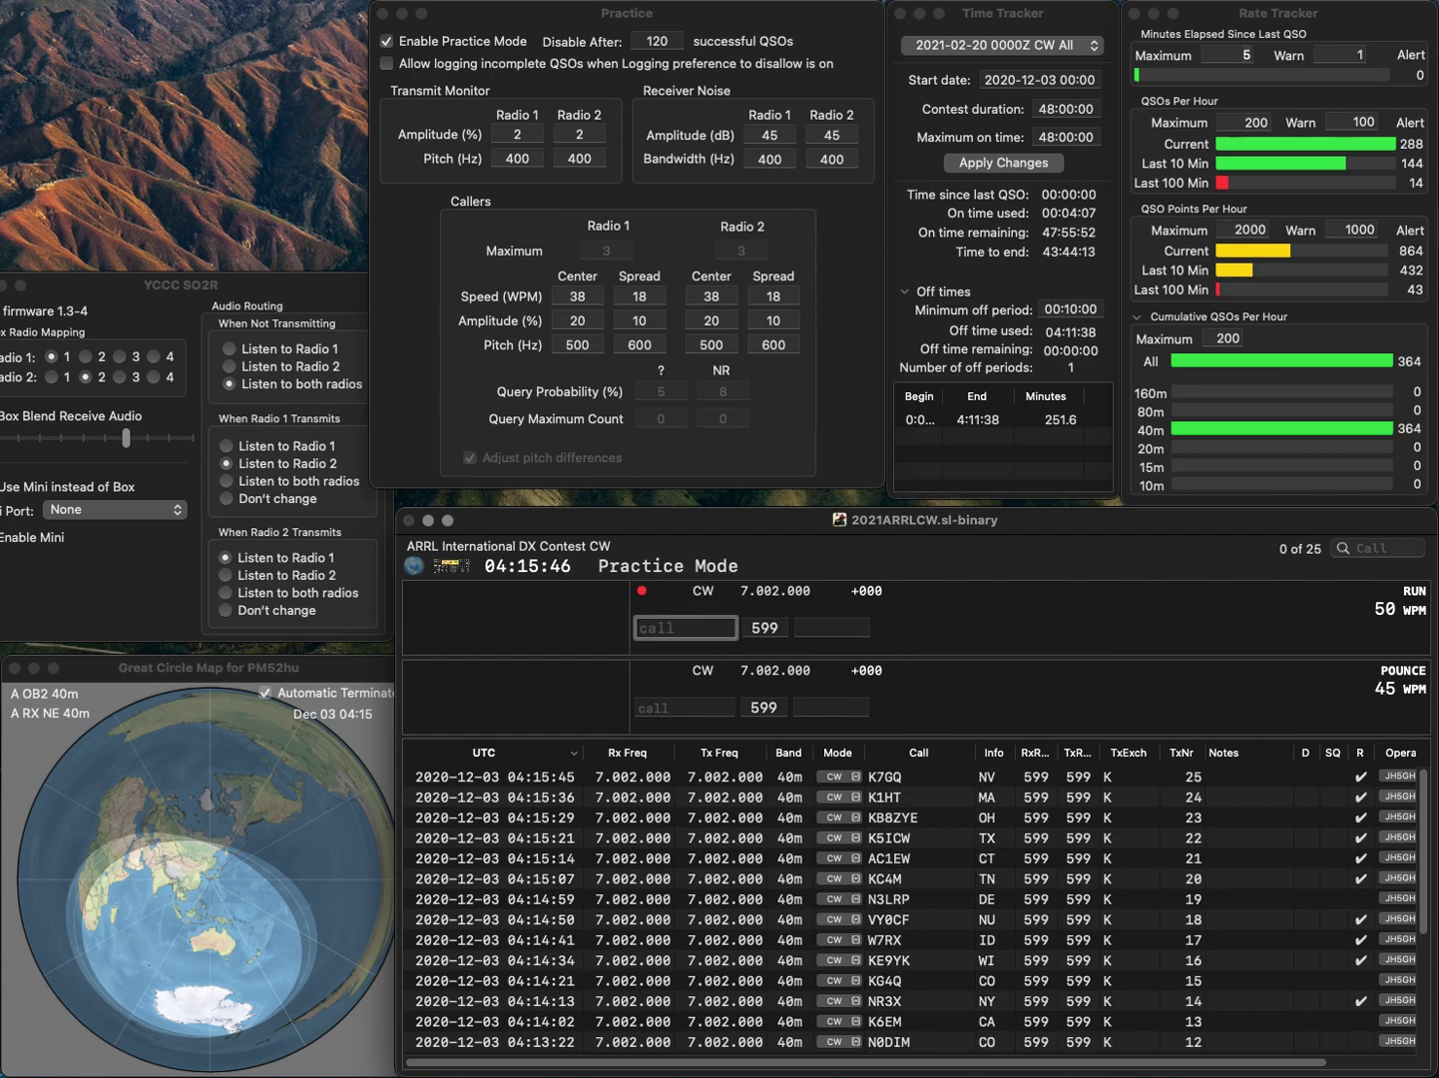
type("N6ED")
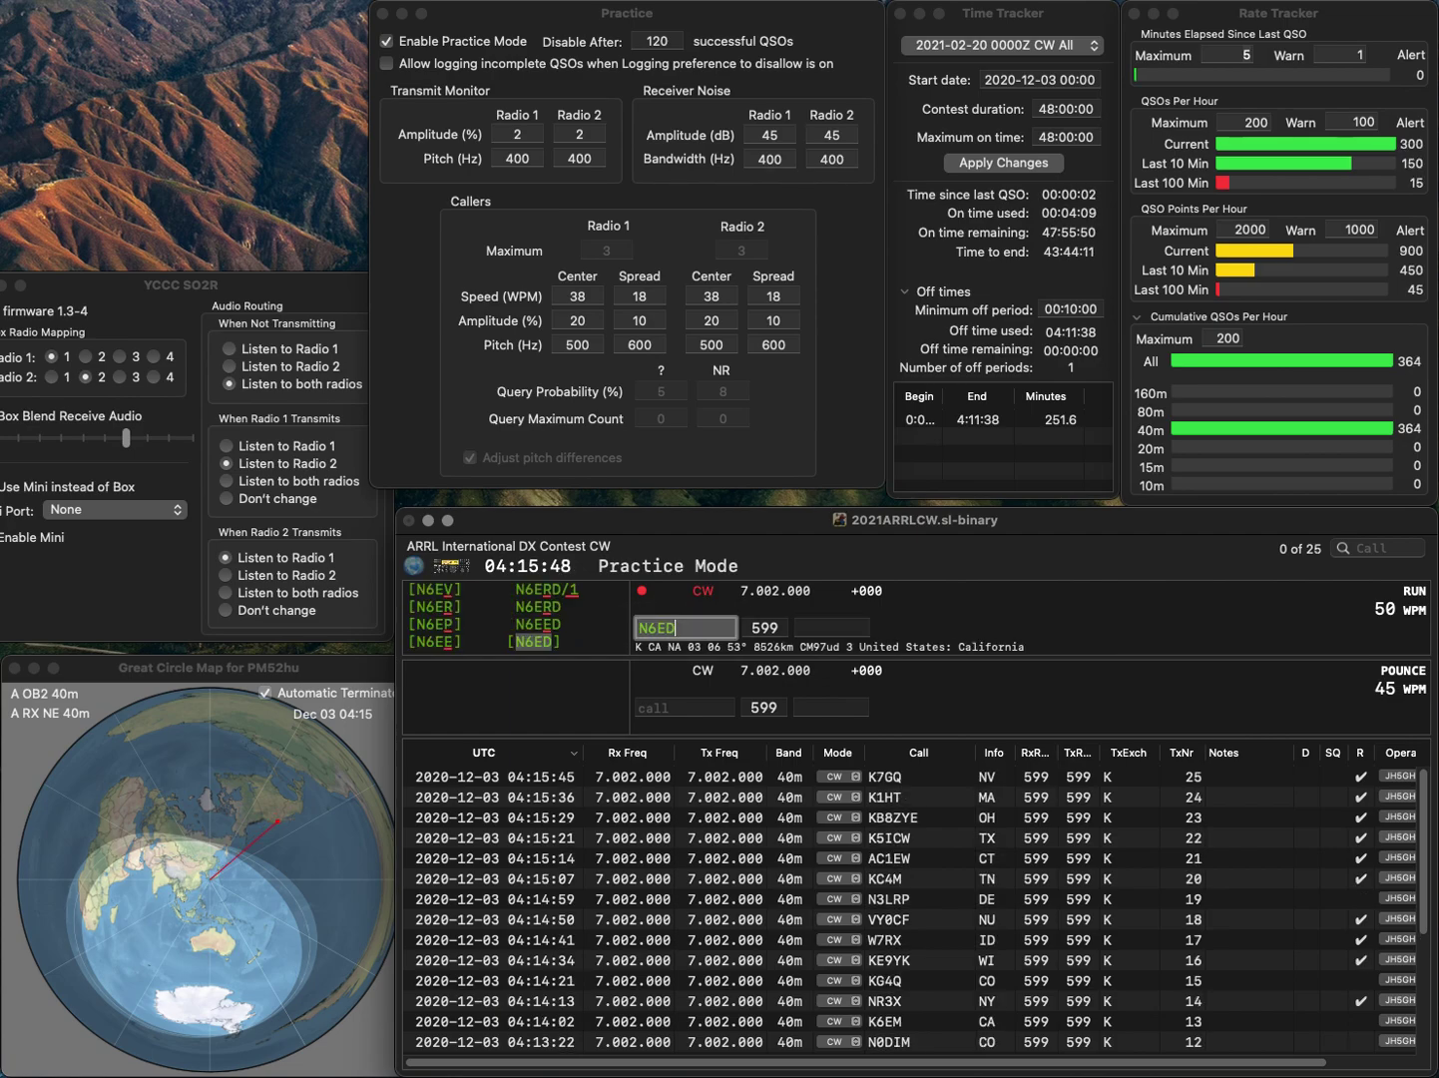
key("space")
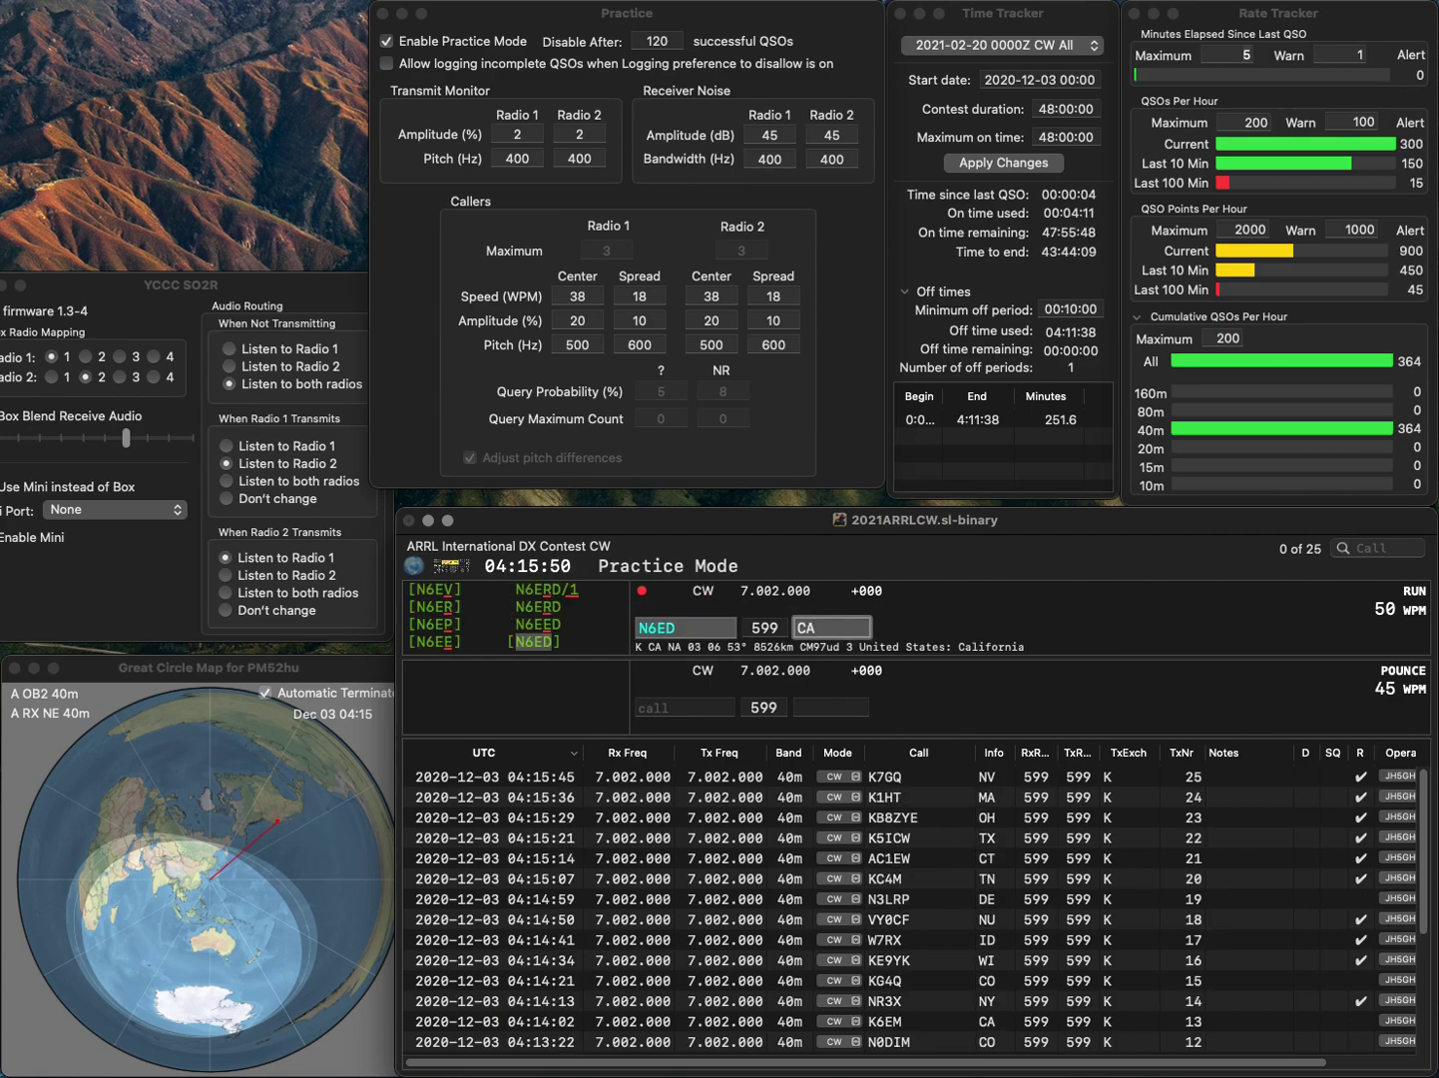
key("Return")
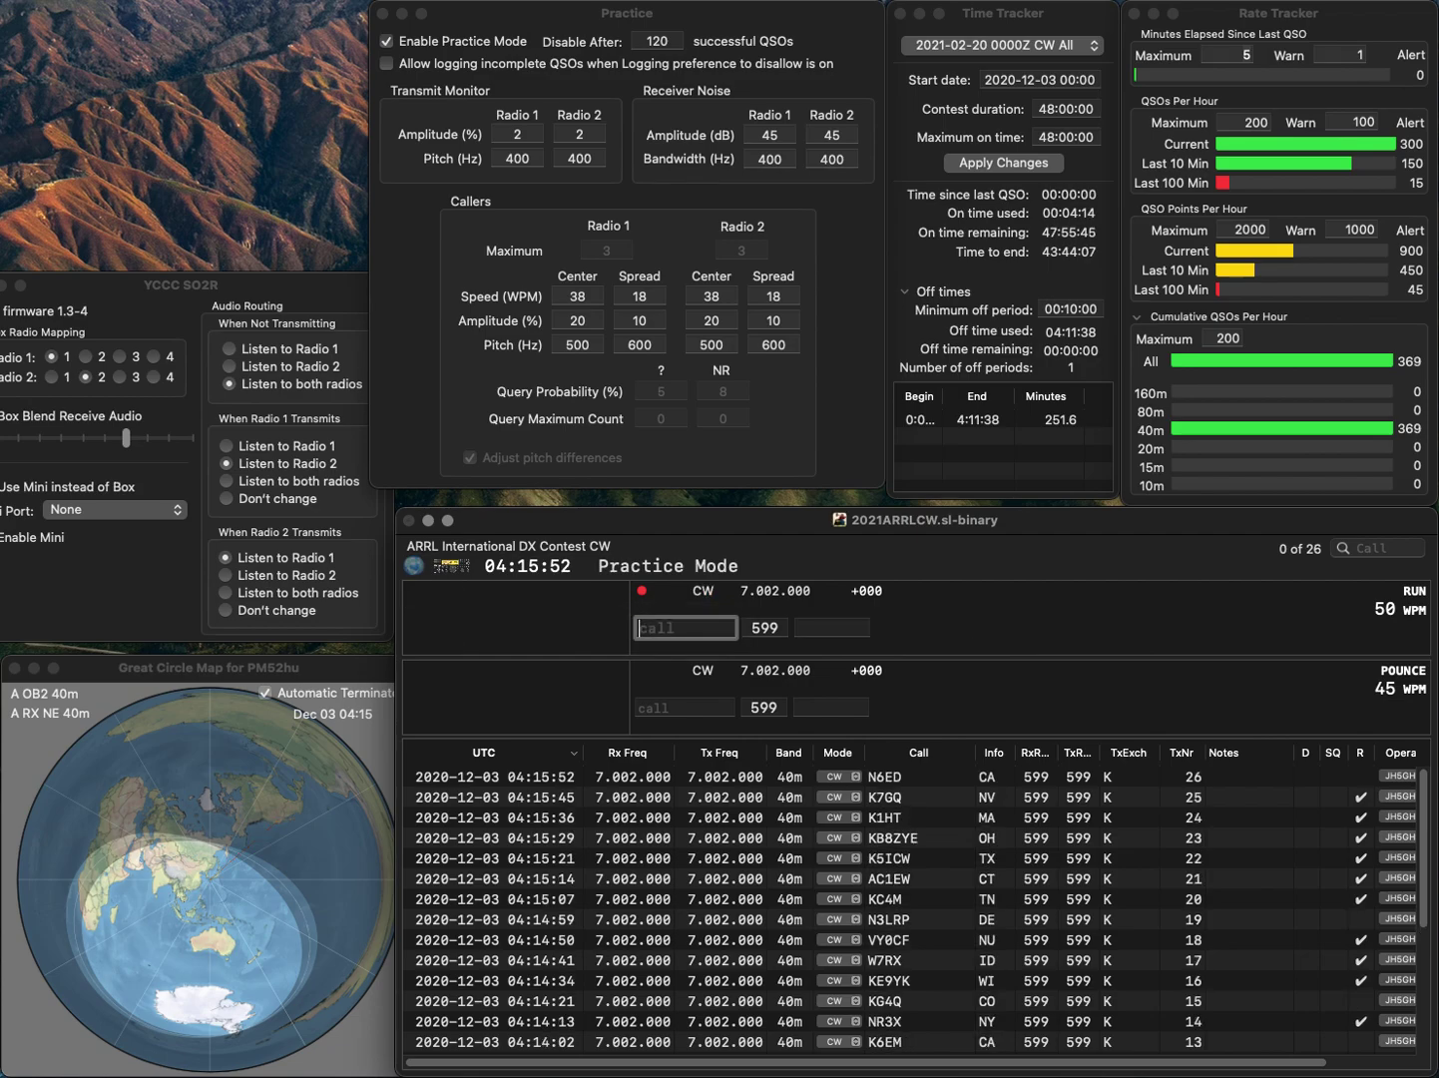
type("WA3C")
key("Return")
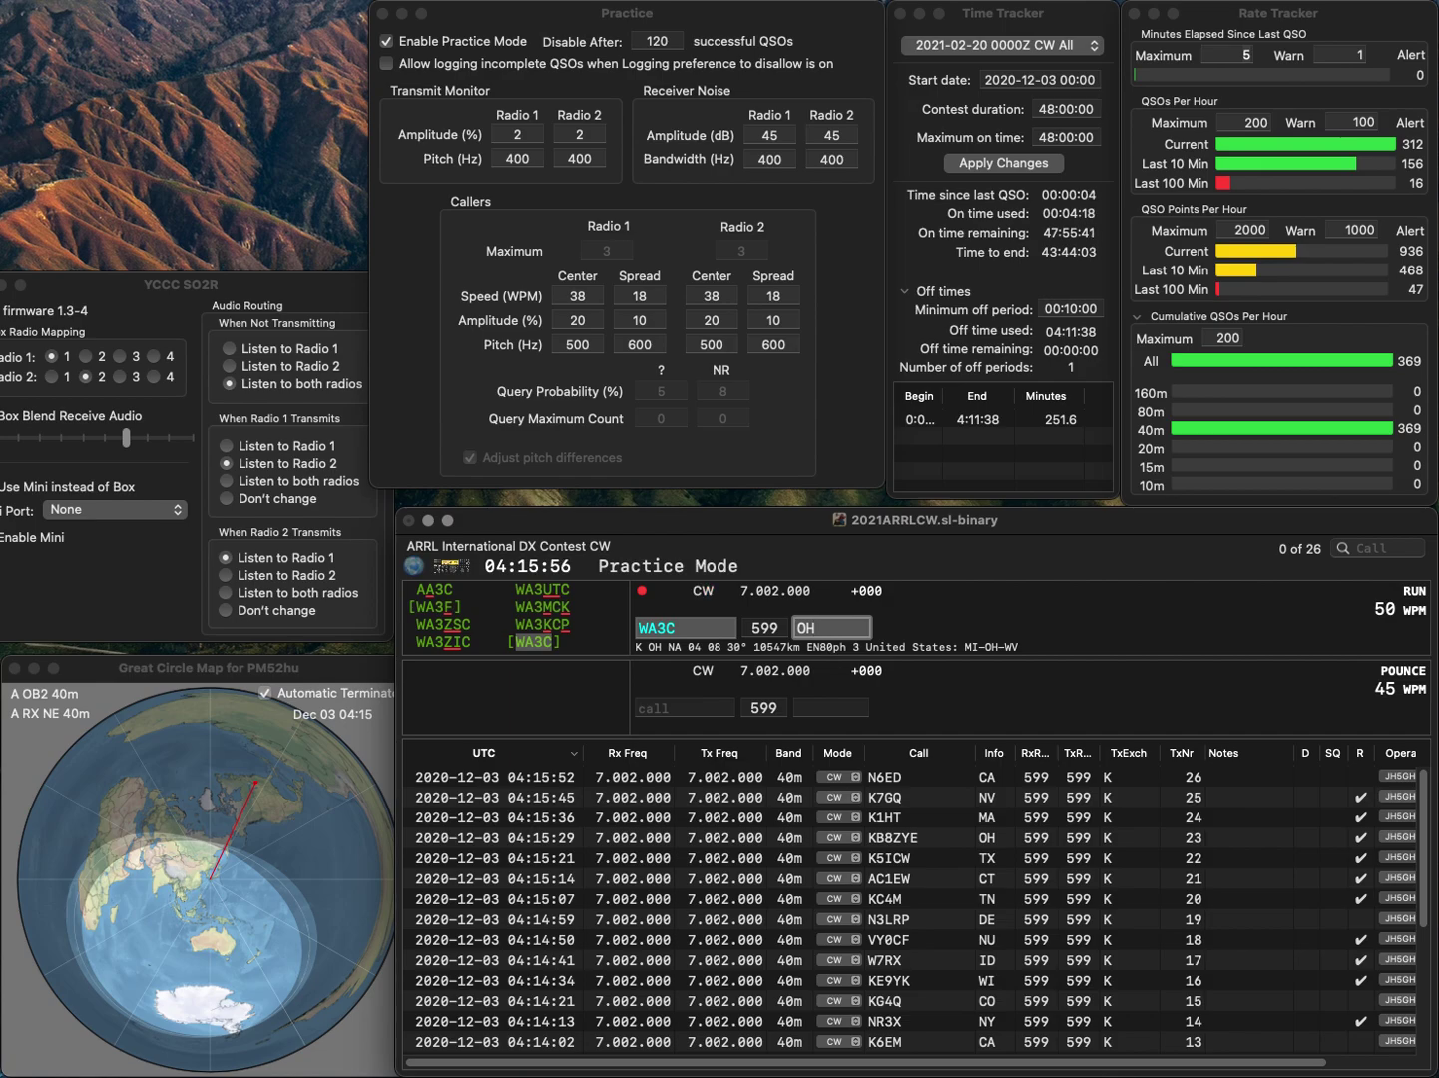
key("Return")
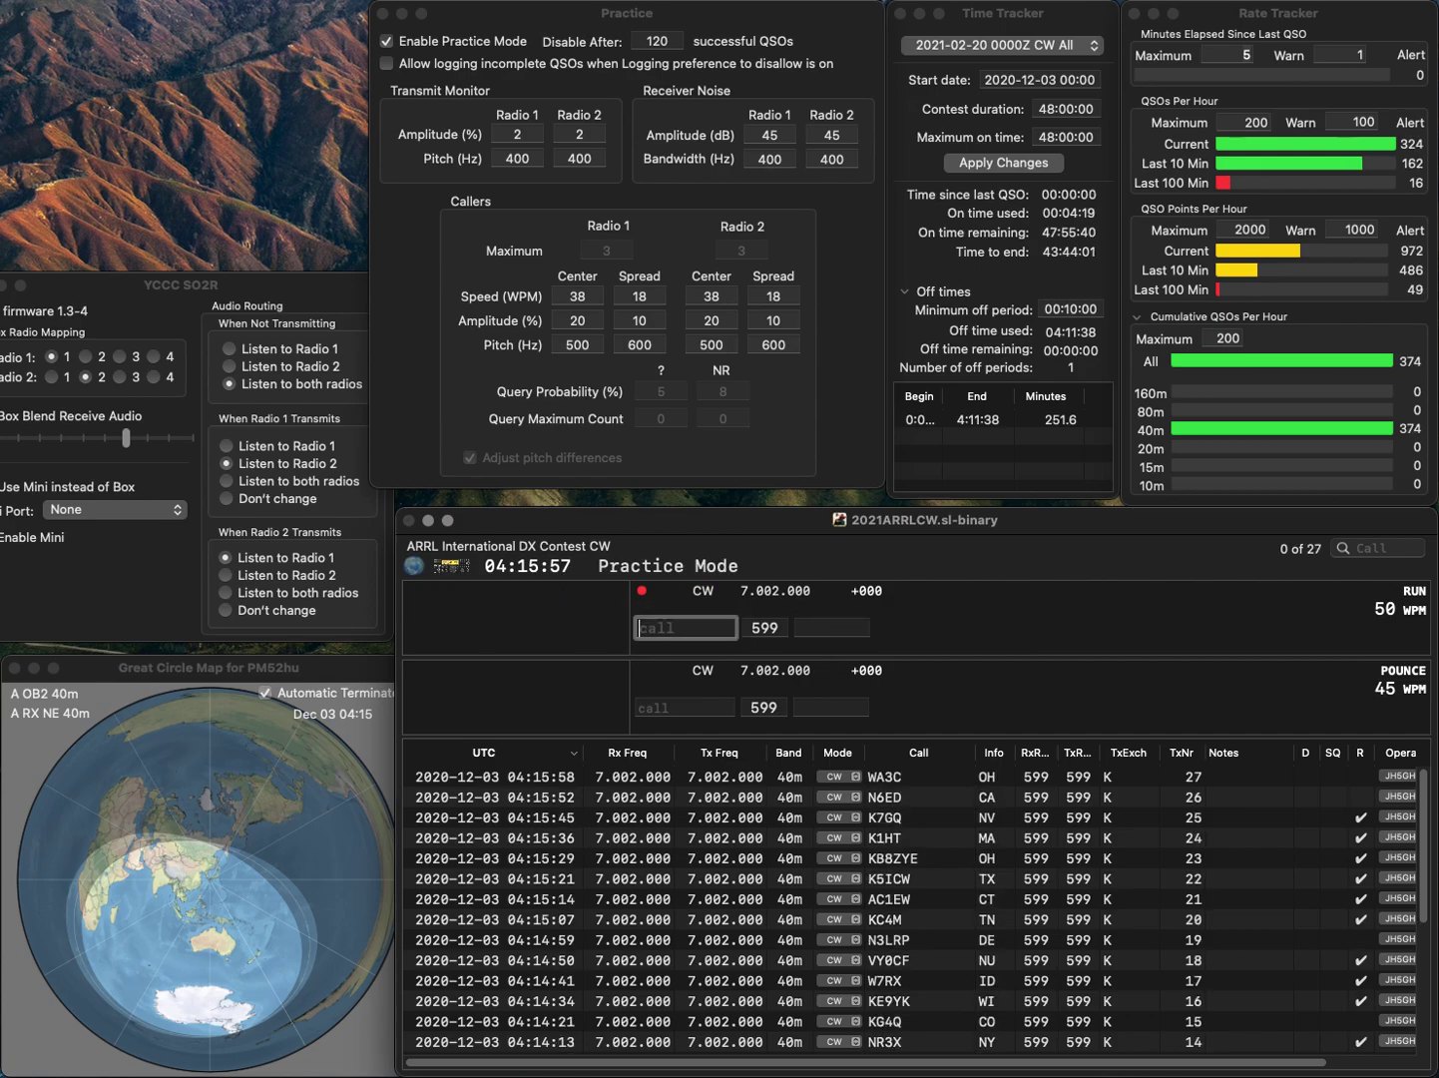
type("K6")
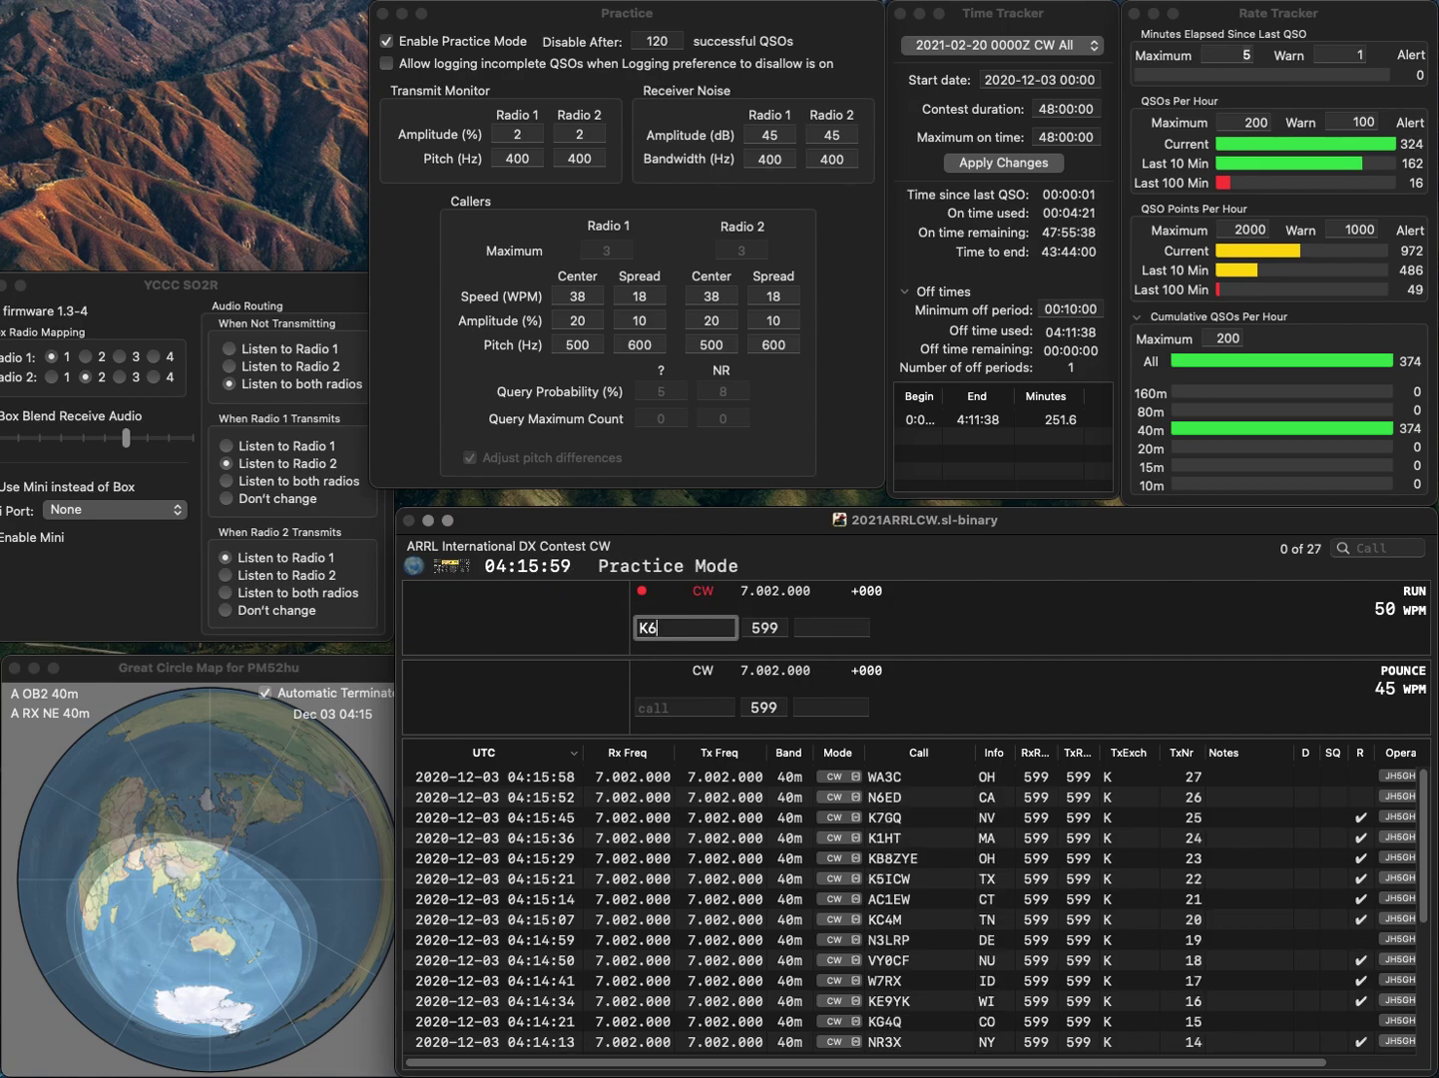
type("EVMH")
key("BackSpace")
key("BackSpace")
key("BackSpace")
key("BackSpace")
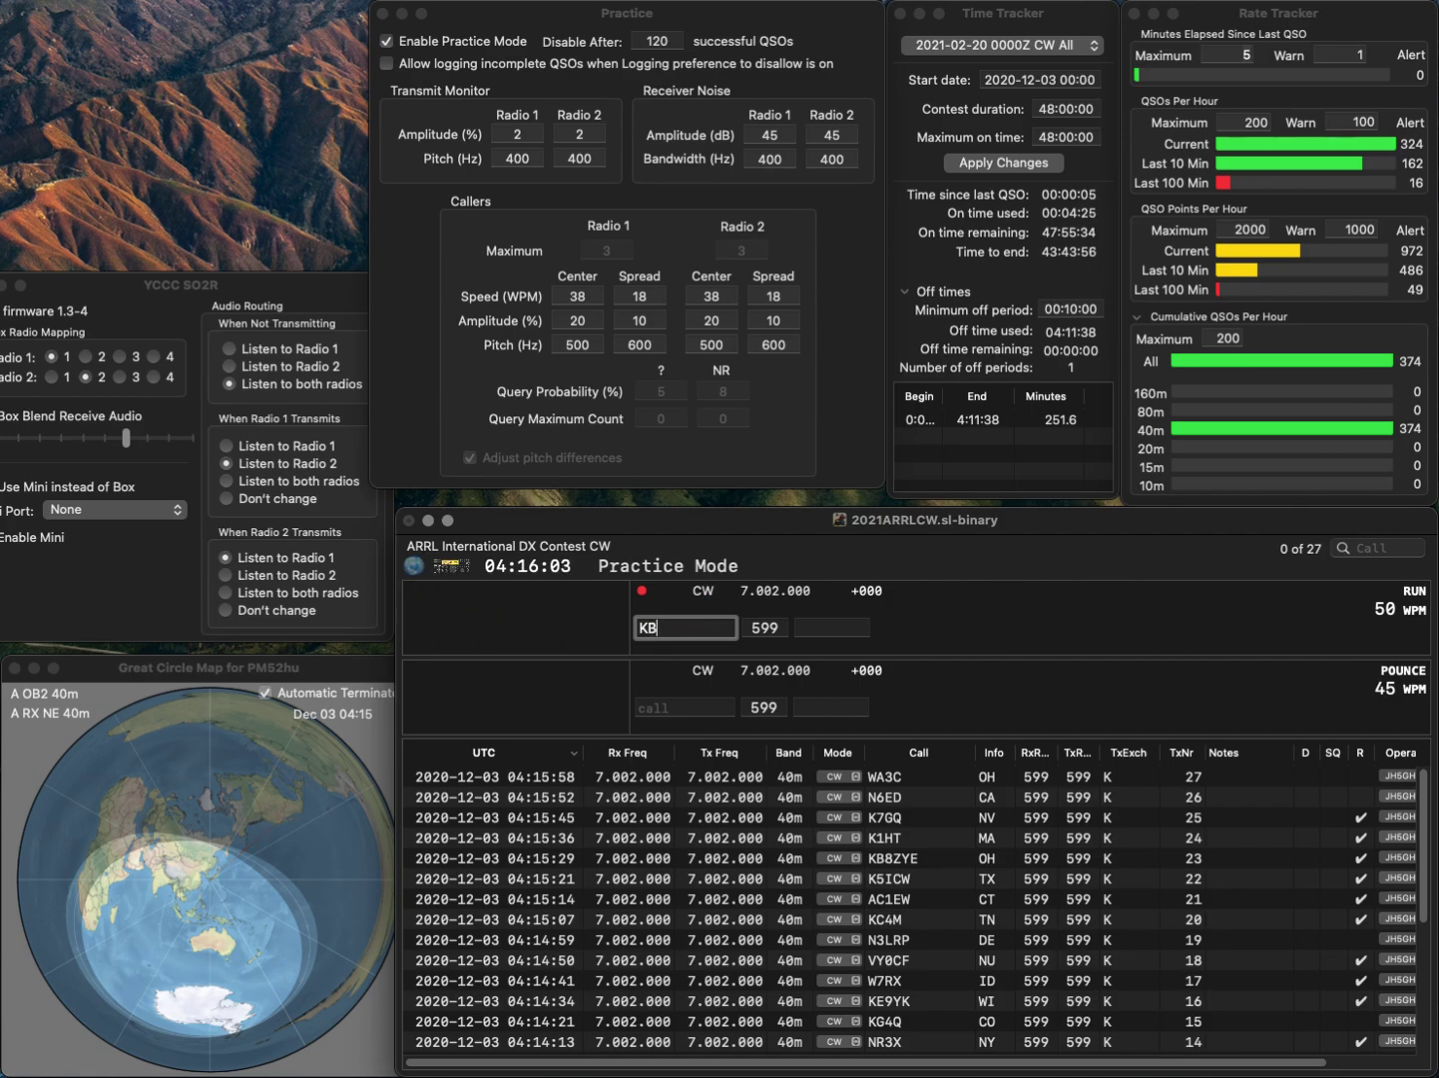
type("3MH")
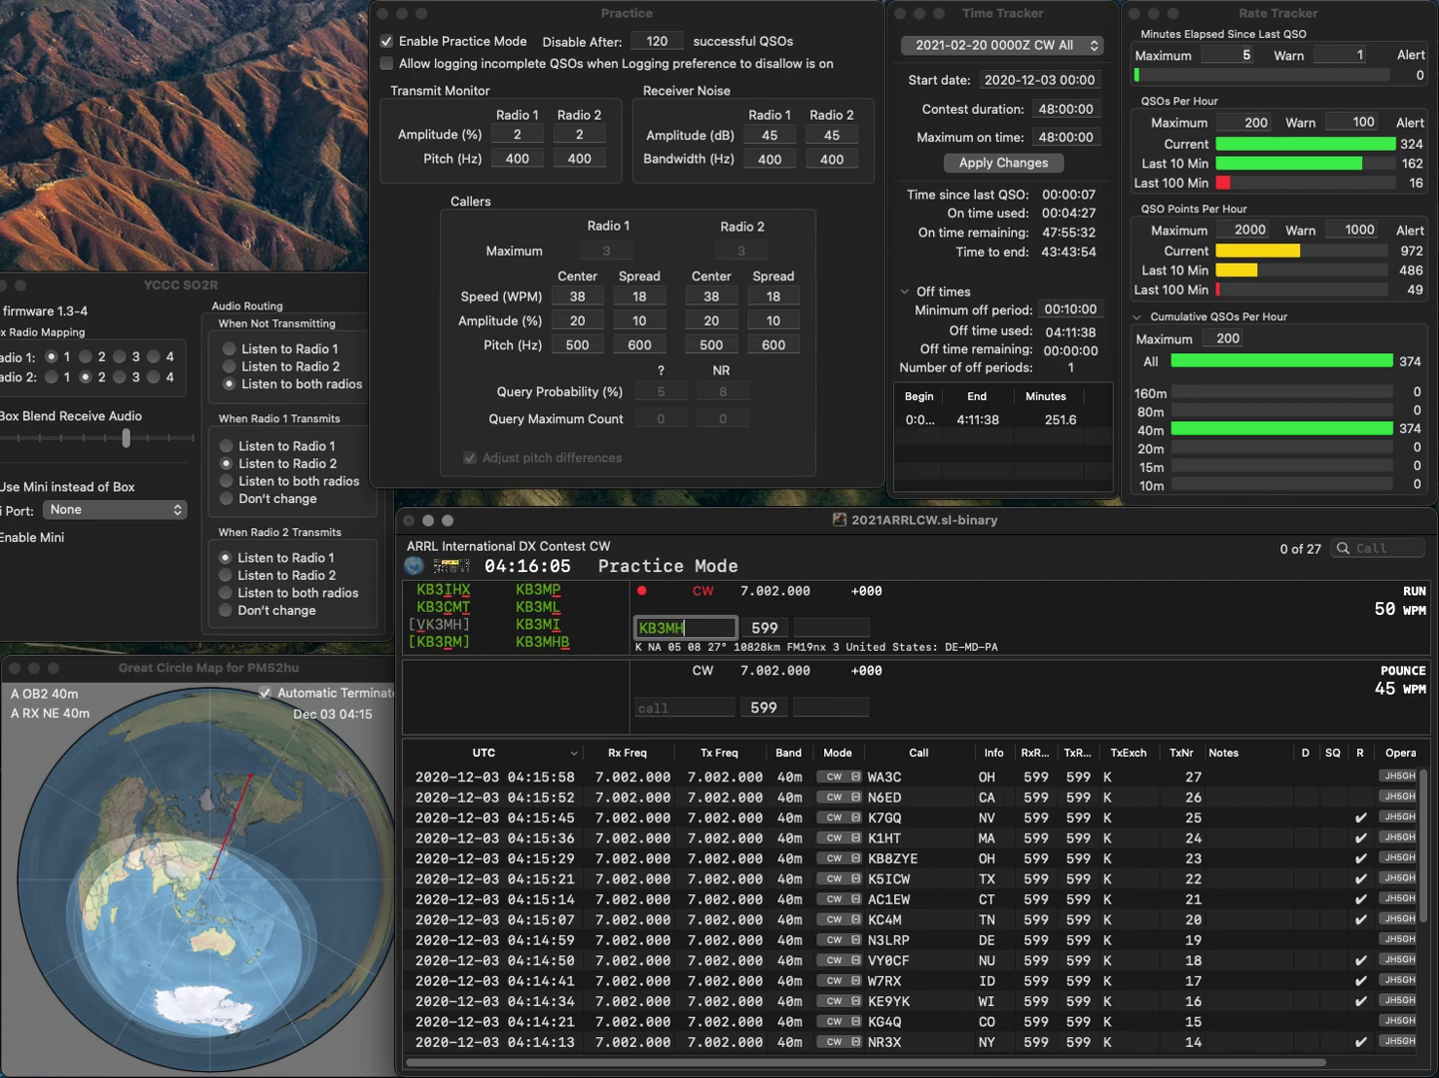
type("B")
key("space")
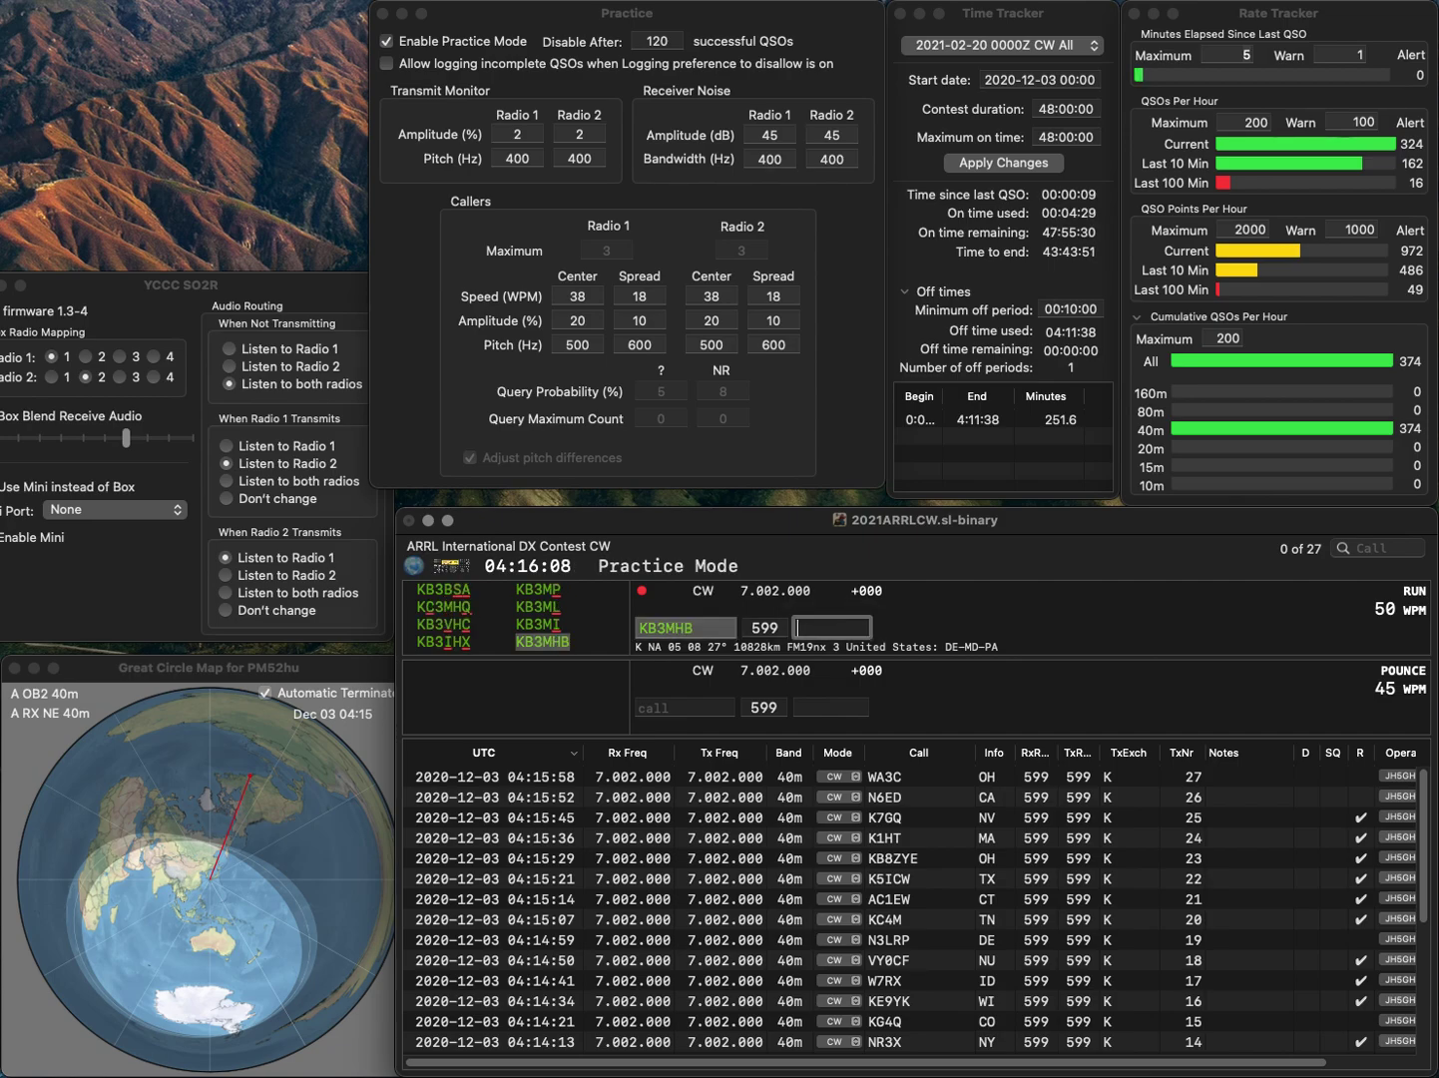
type("DE")
key("Return")
type("K2C")
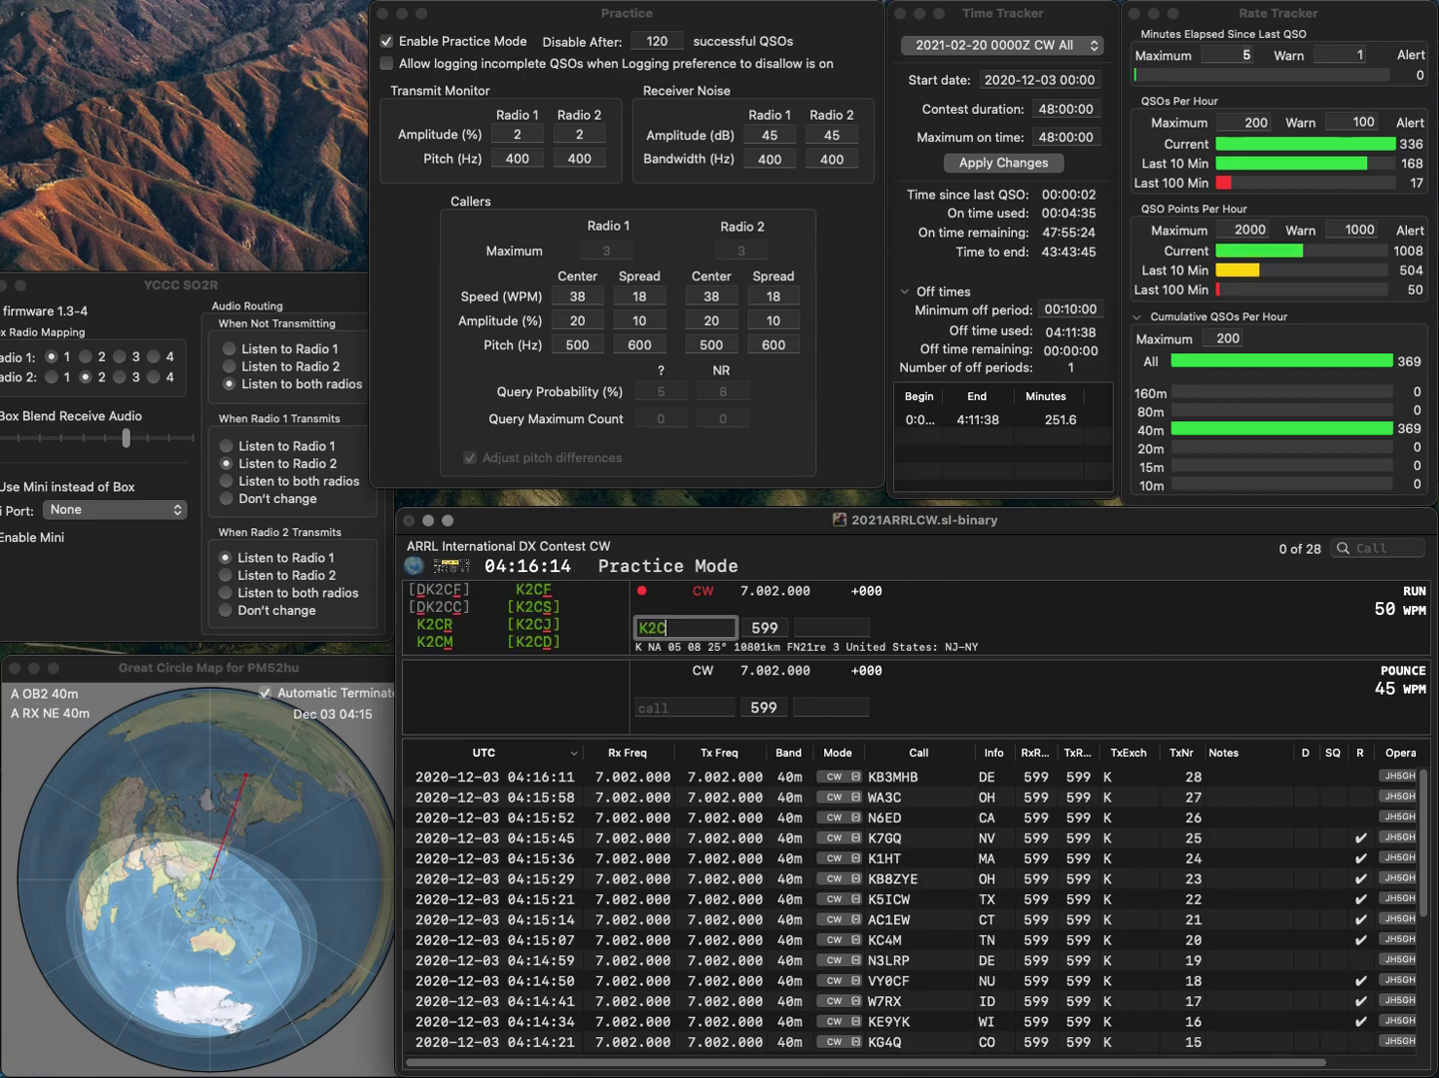
type("JB")
key("space")
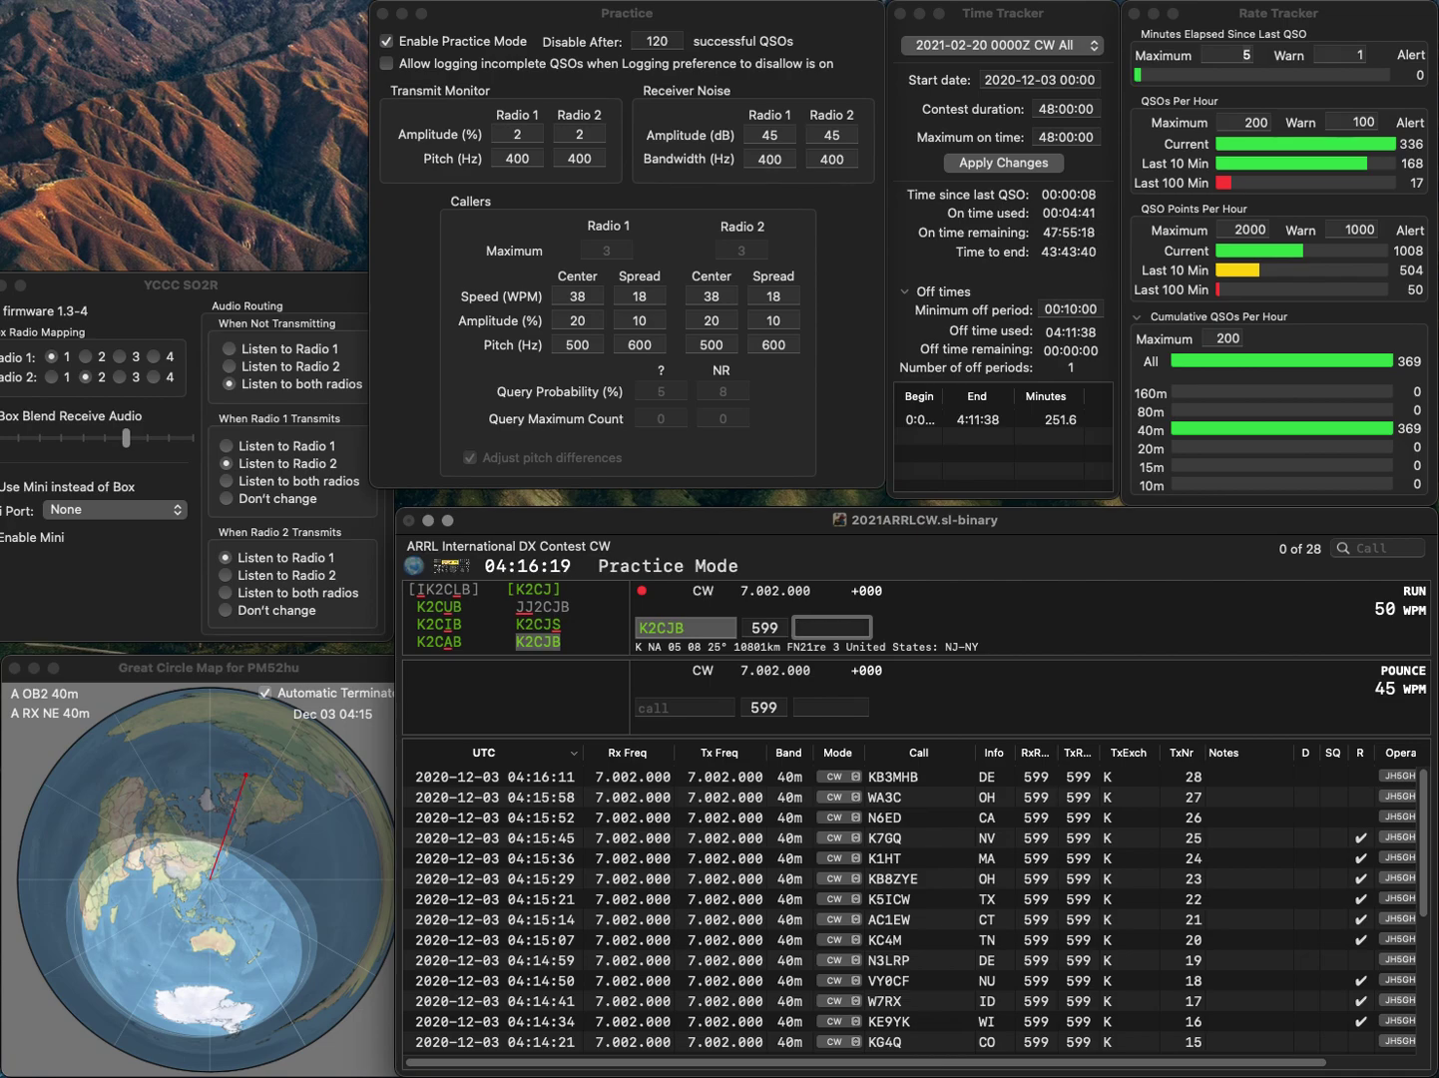
type("Y")
key("Return")
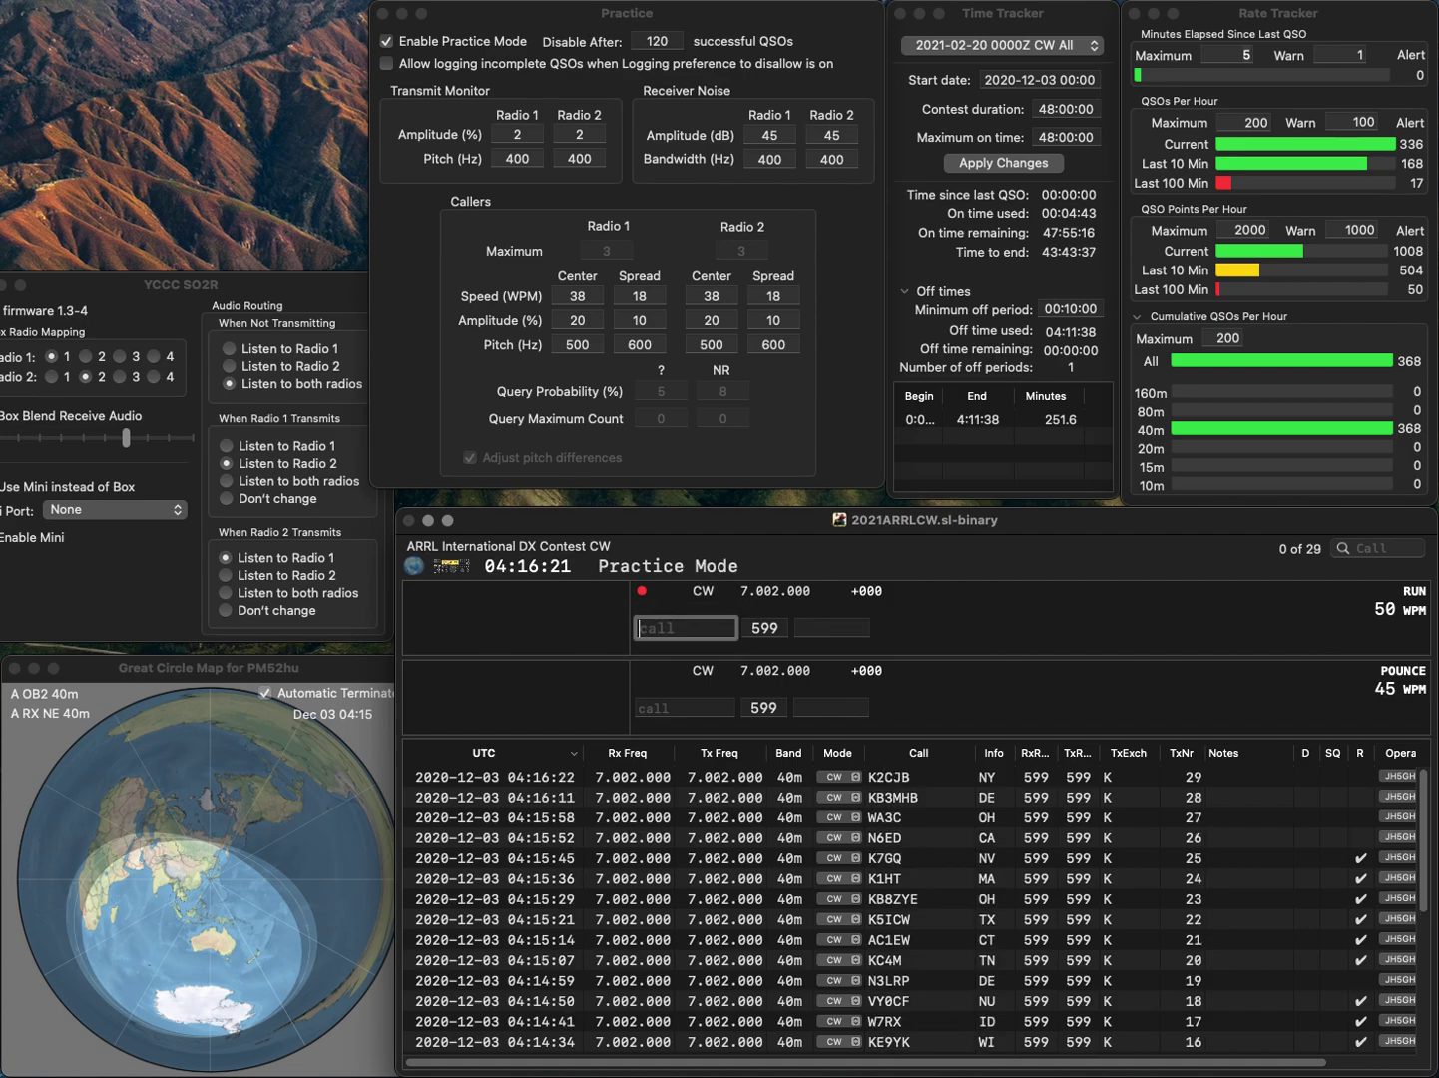
- Log the next caller on the run radio as K1NS with received exchange ME
type("K1NS")
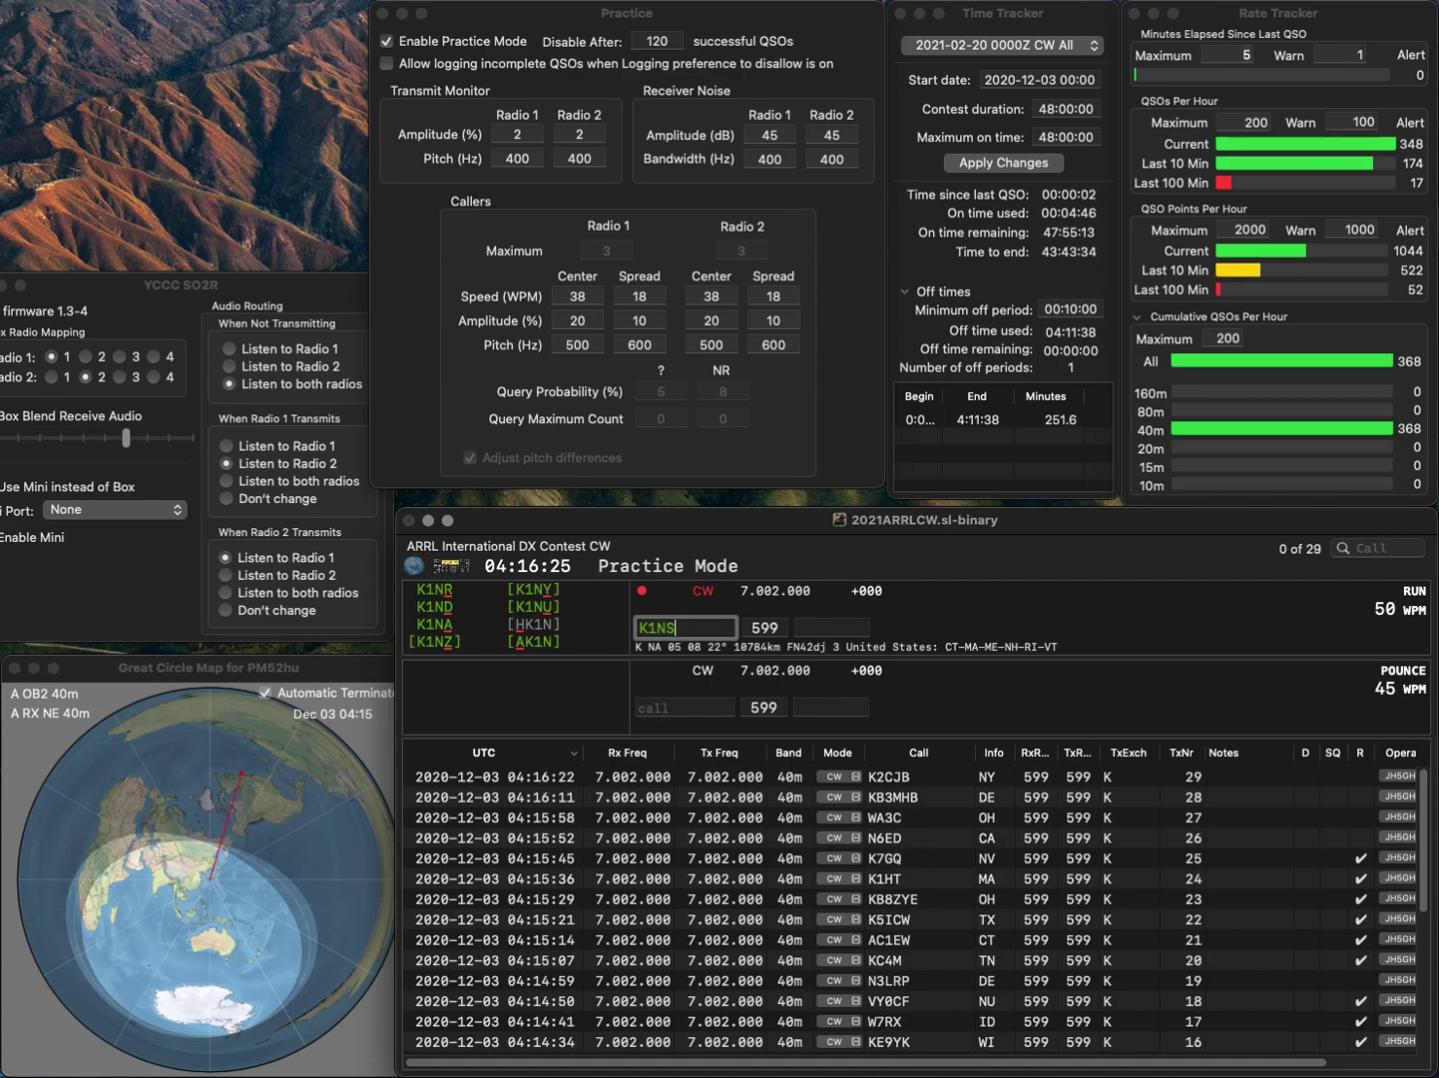
key("Return")
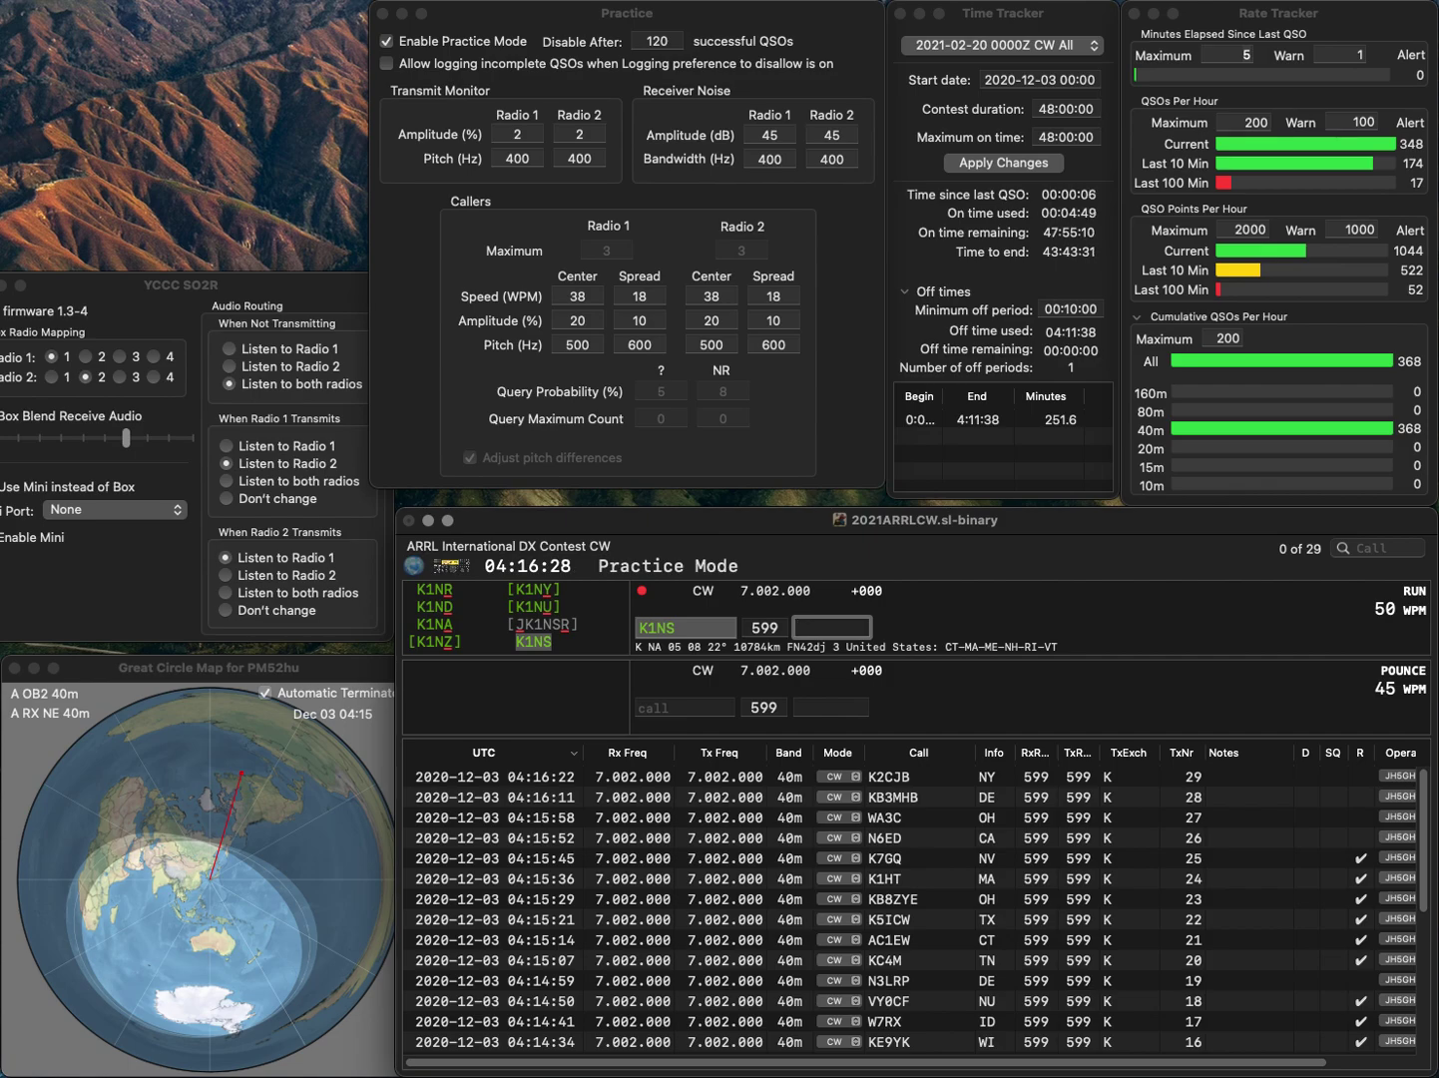
key("Return")
type("KE5AL")
key("Return")
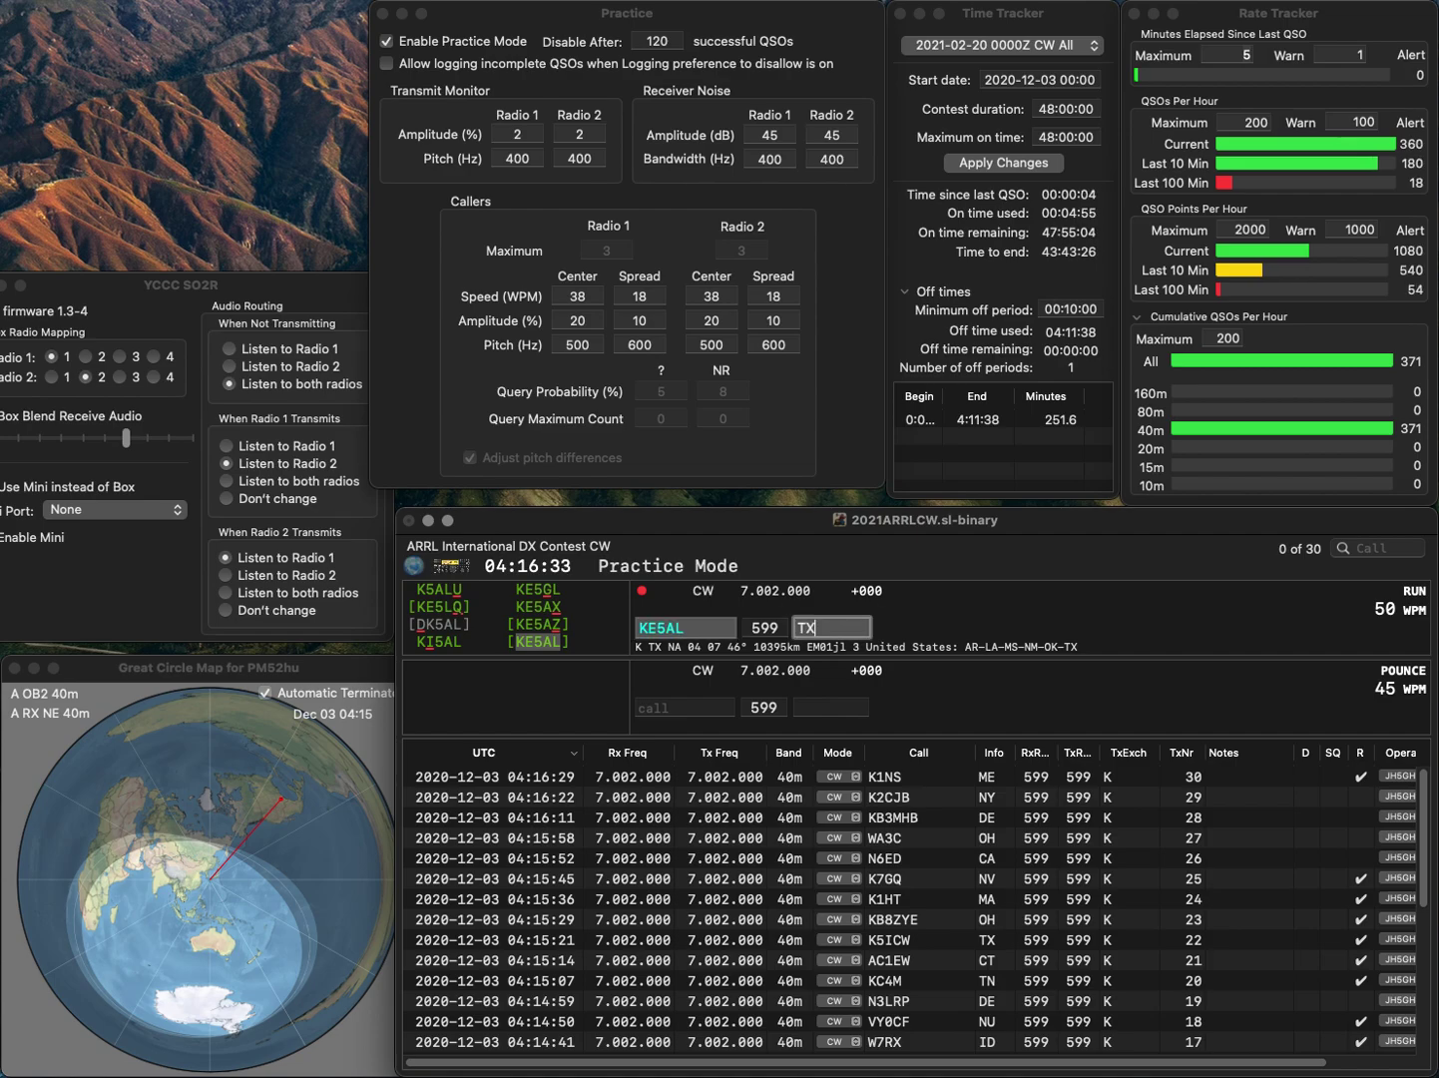
key("Return")
- Log the next caller on the run radio as W8JJ with received exchange MI
type("W")
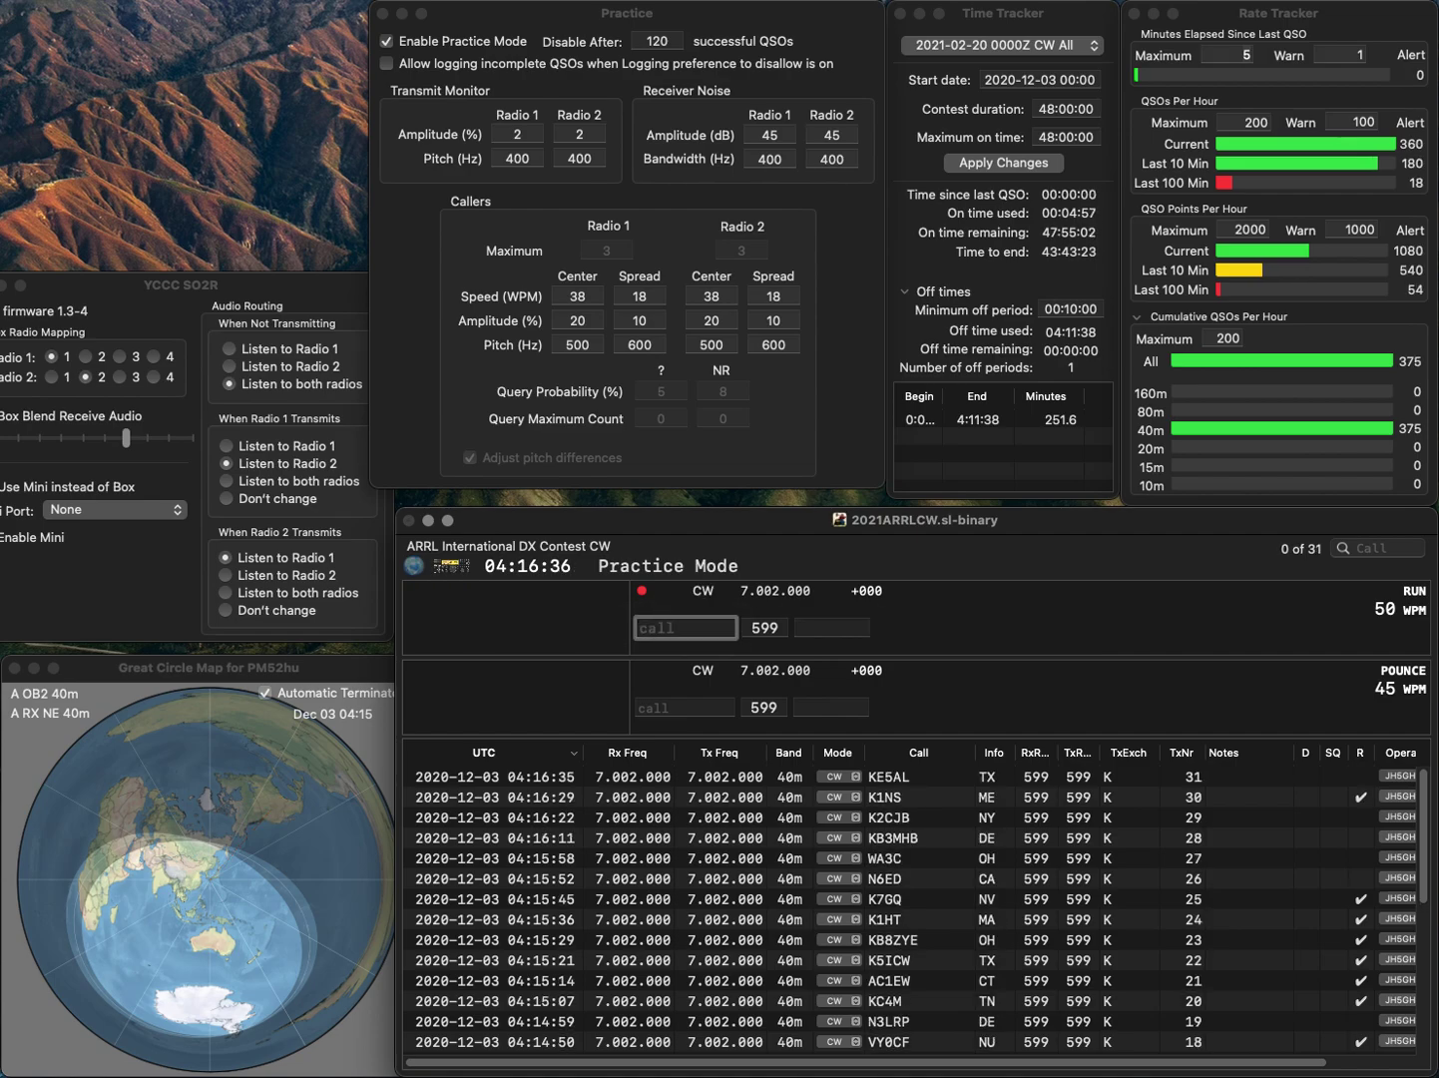
type("8JJ")
key("Return")
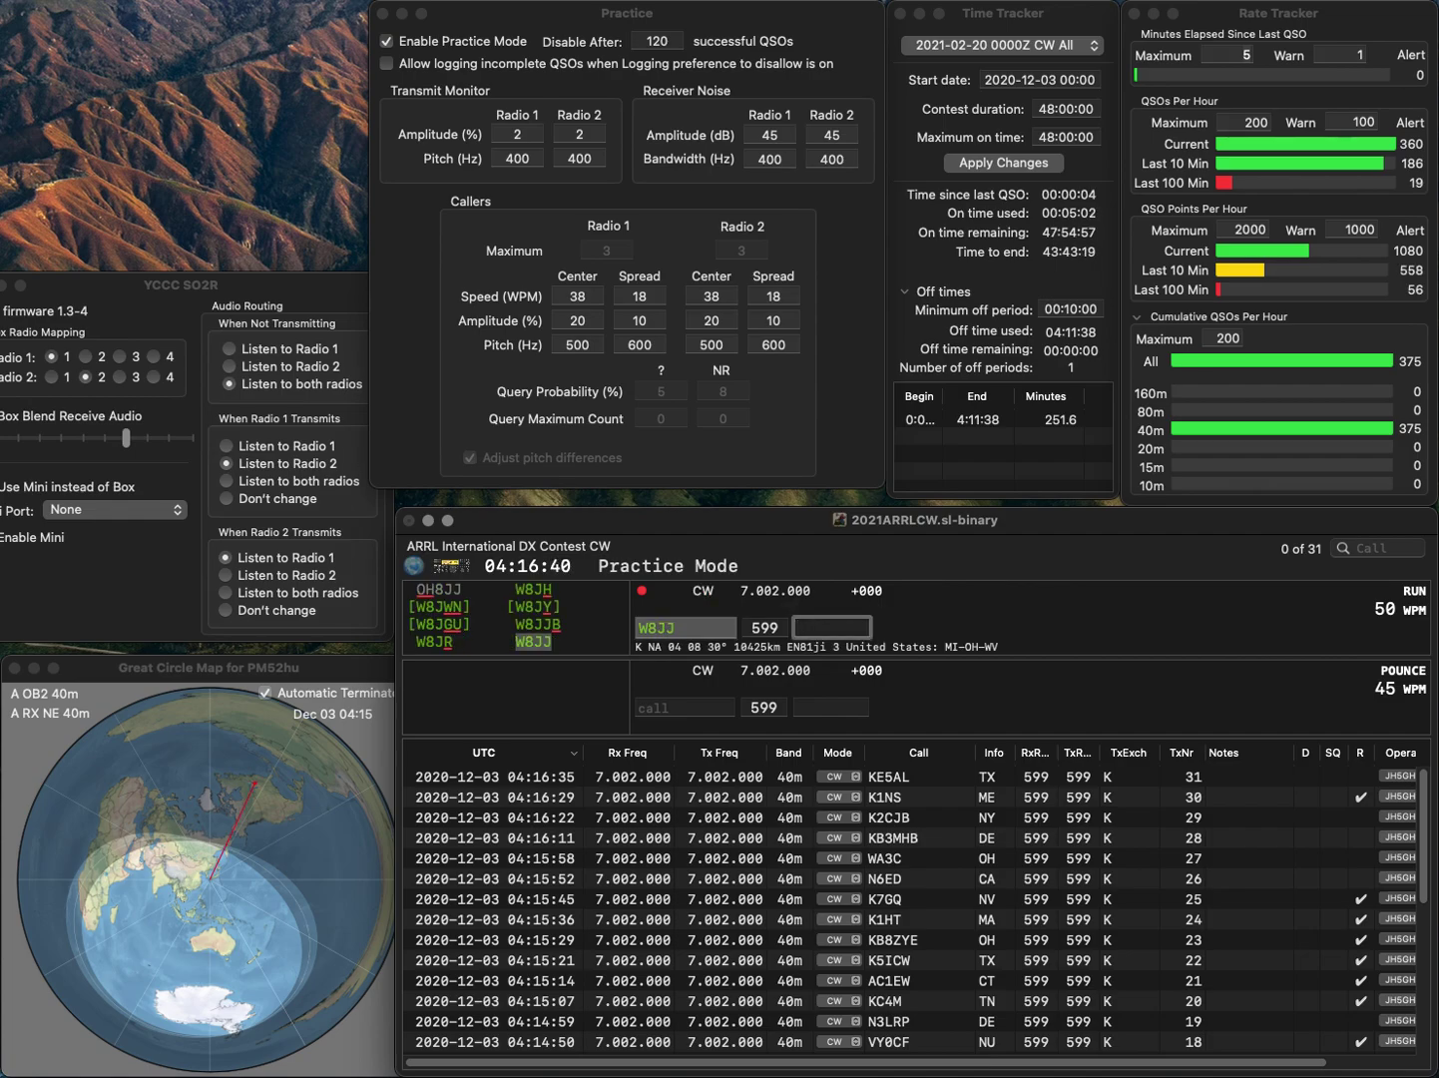
type("MI")
key("Return")
type("K")
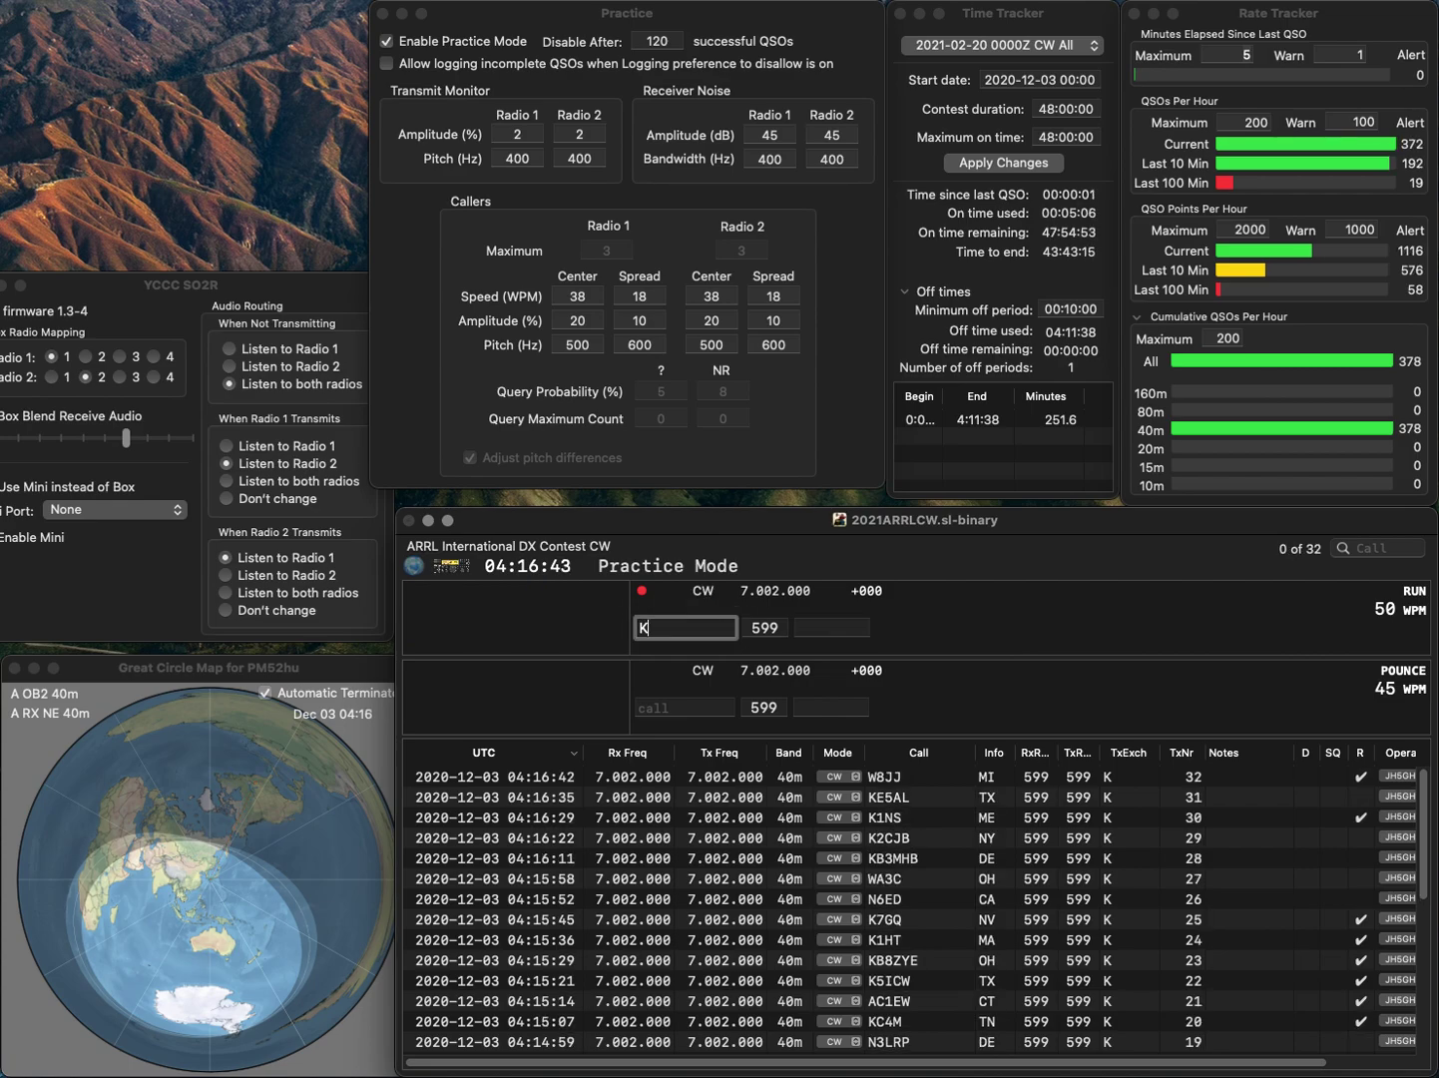
type("8RGB")
key("Return")
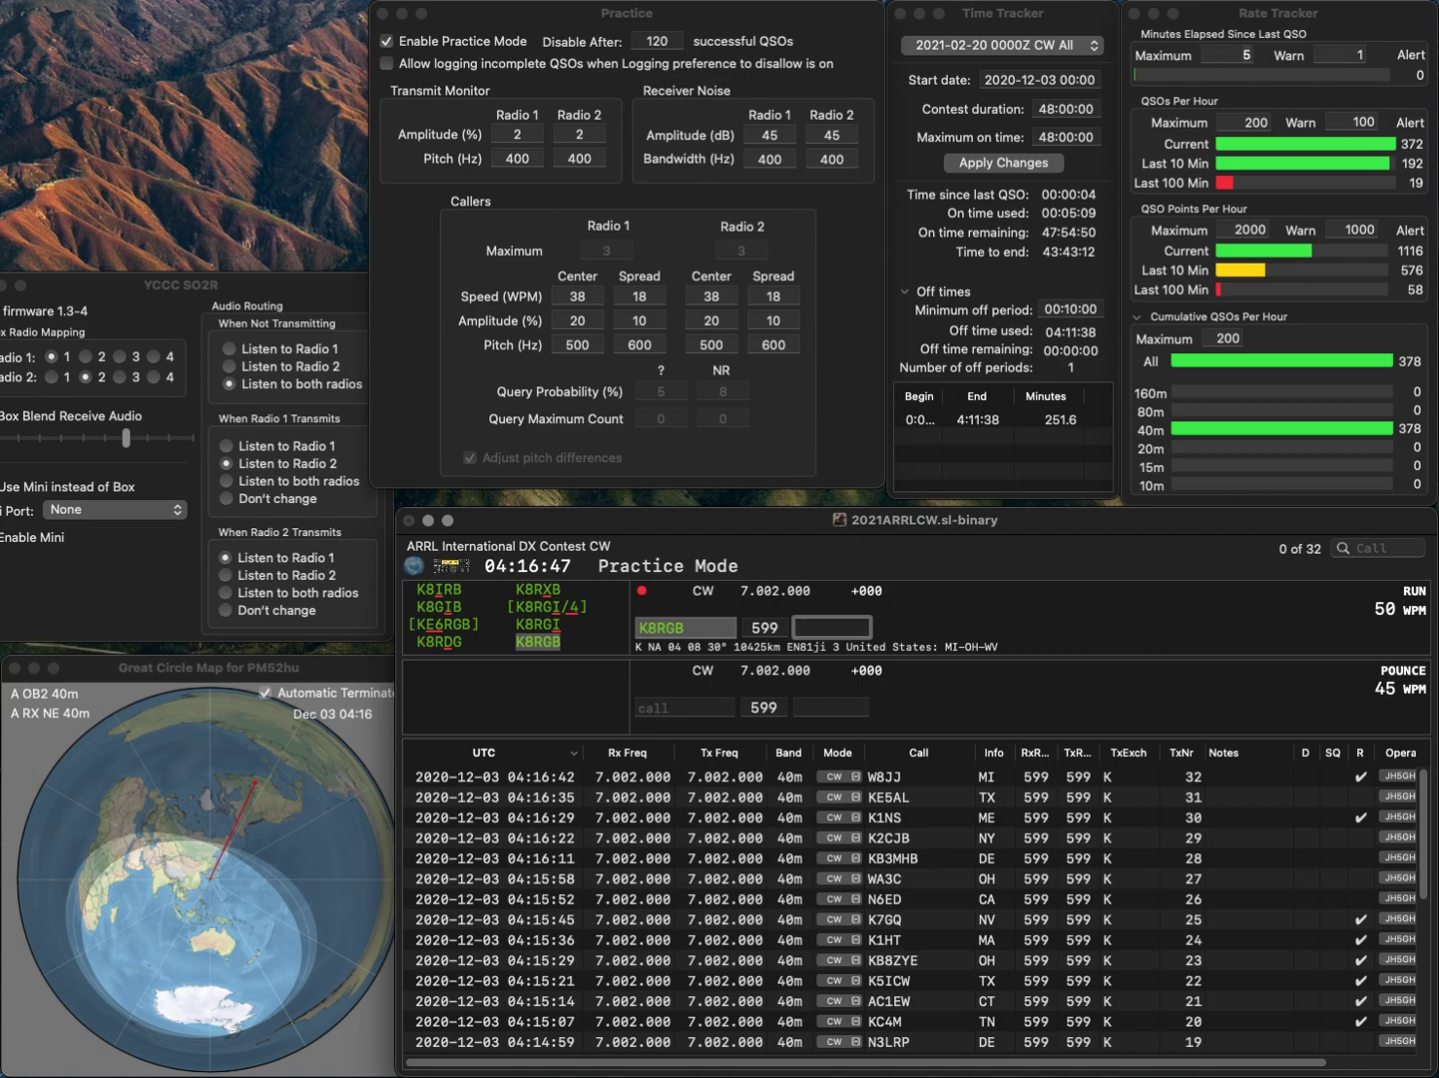
type("MI")
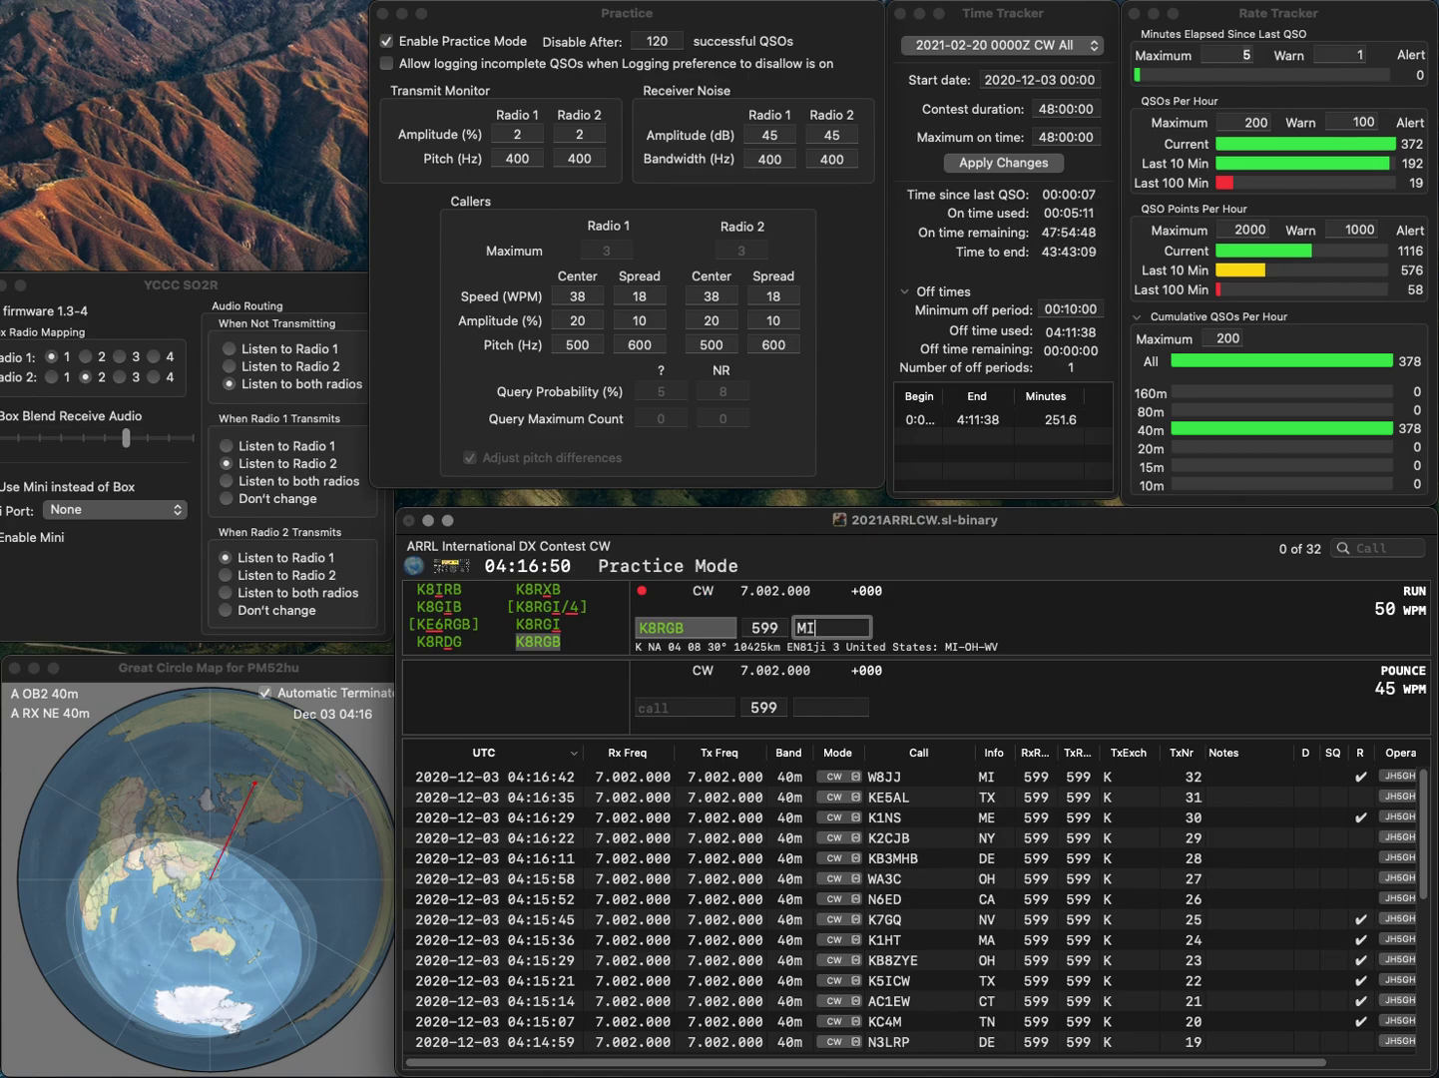
key("Return")
type("KD")
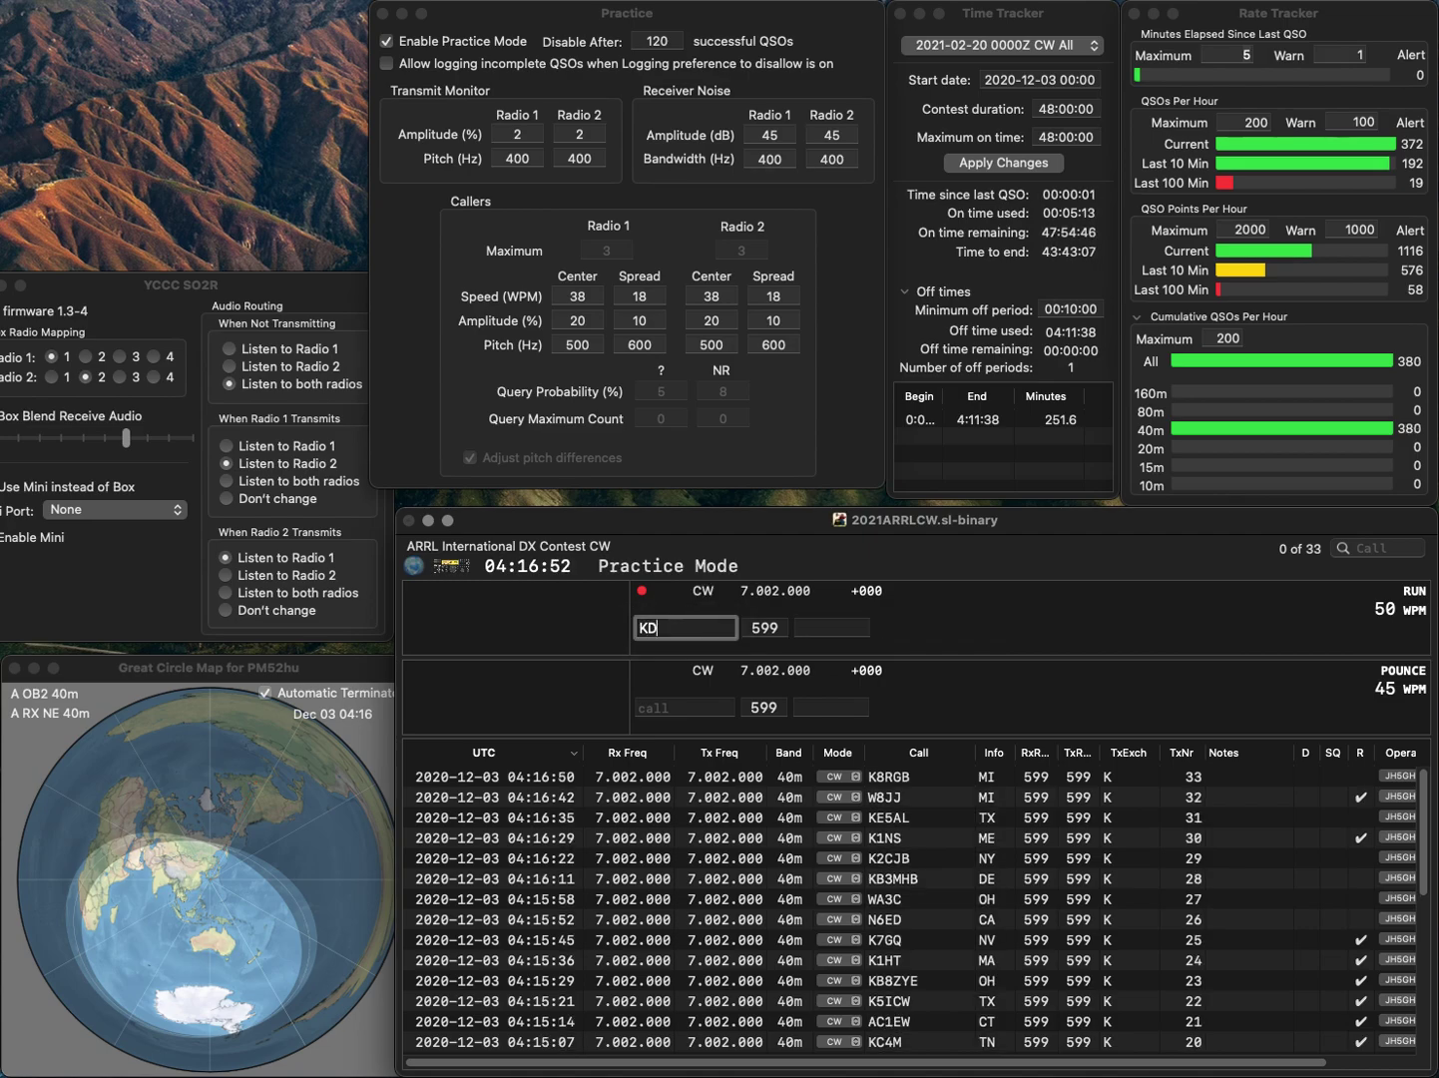
type("2GUD")
key("Return")
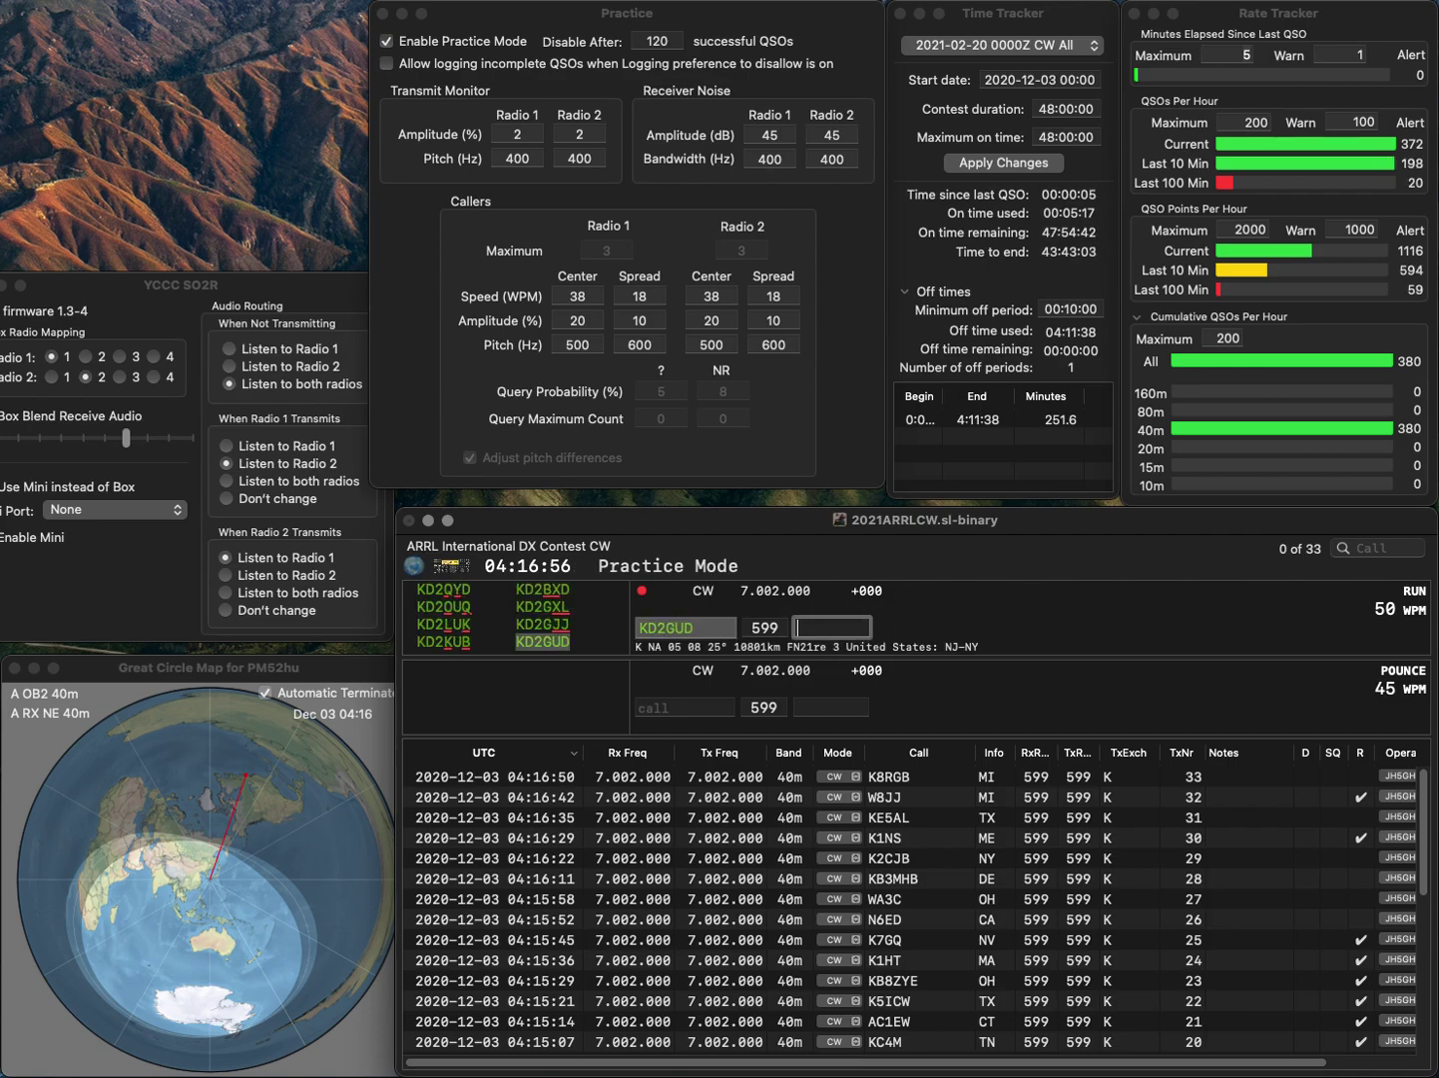
type("N")
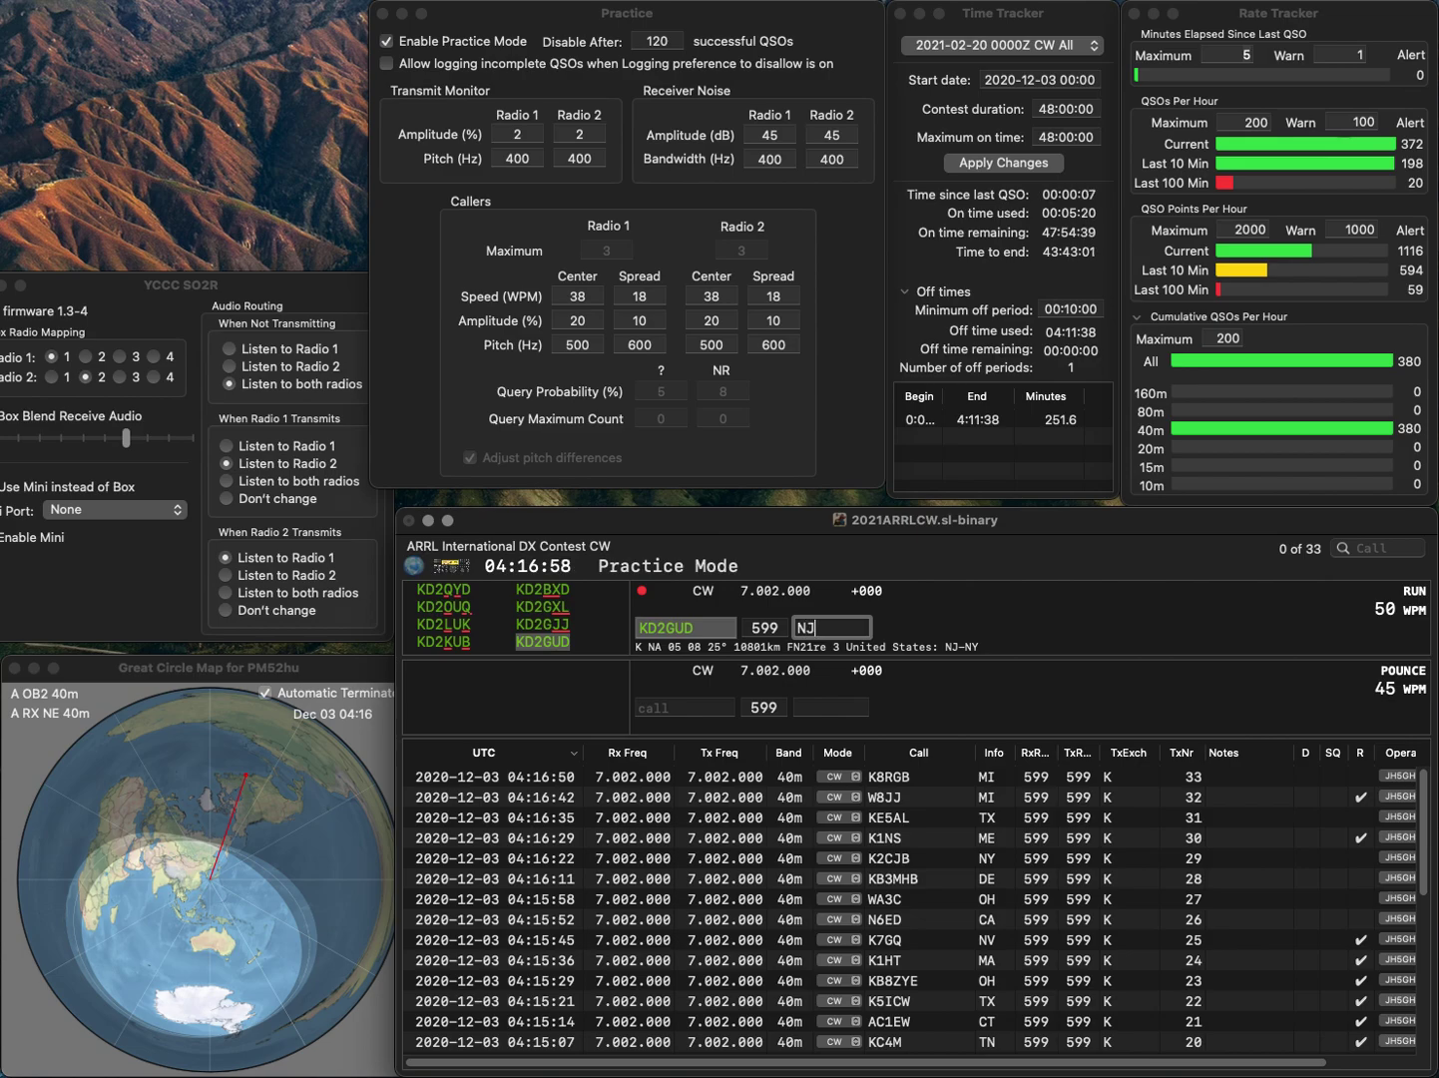
type("J")
key("Return")
- Log the next caller on the run radio as VE6QO with received exchange AB
type("VE6QO")
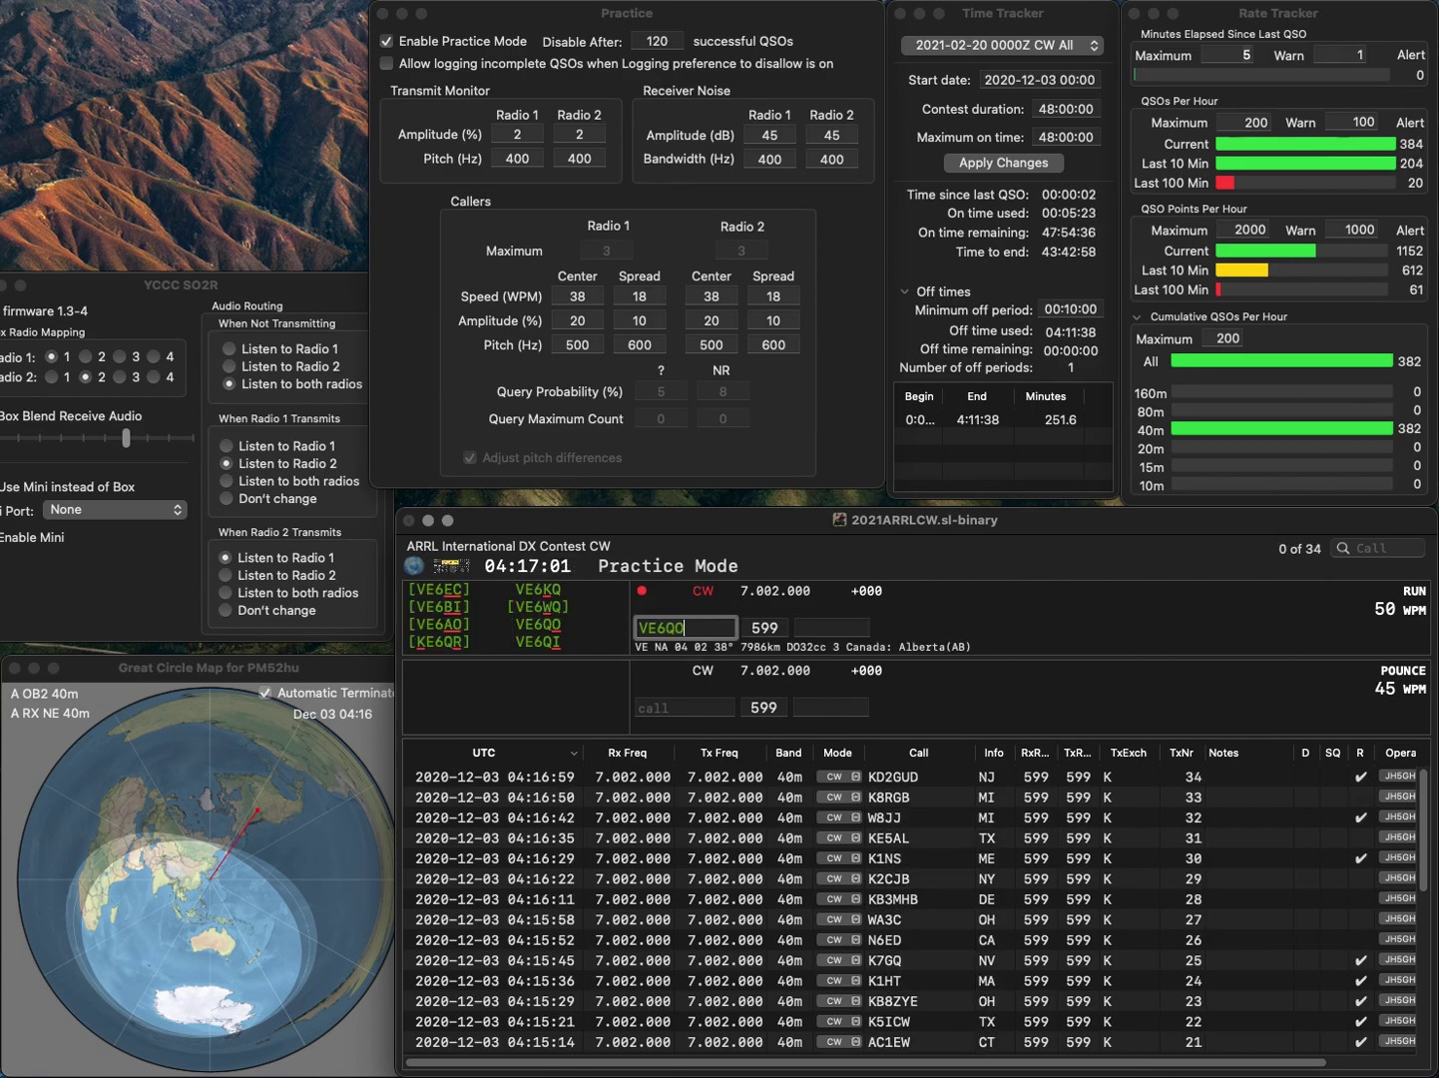
key("Return")
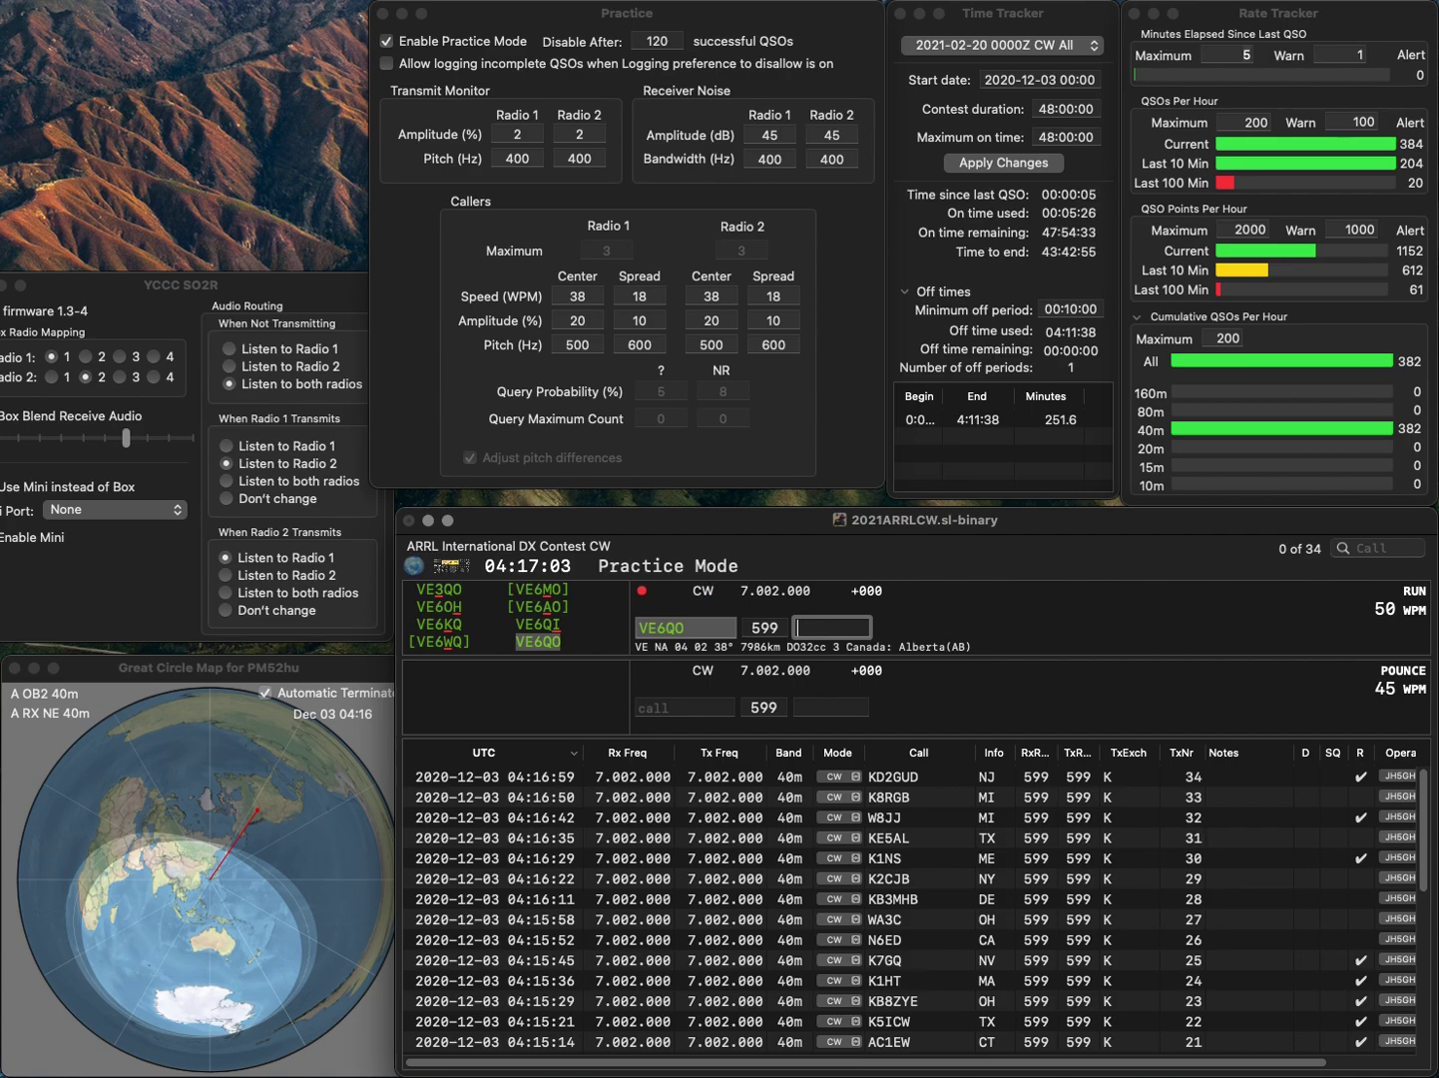
type("AB")
key("Return")
type("W3")
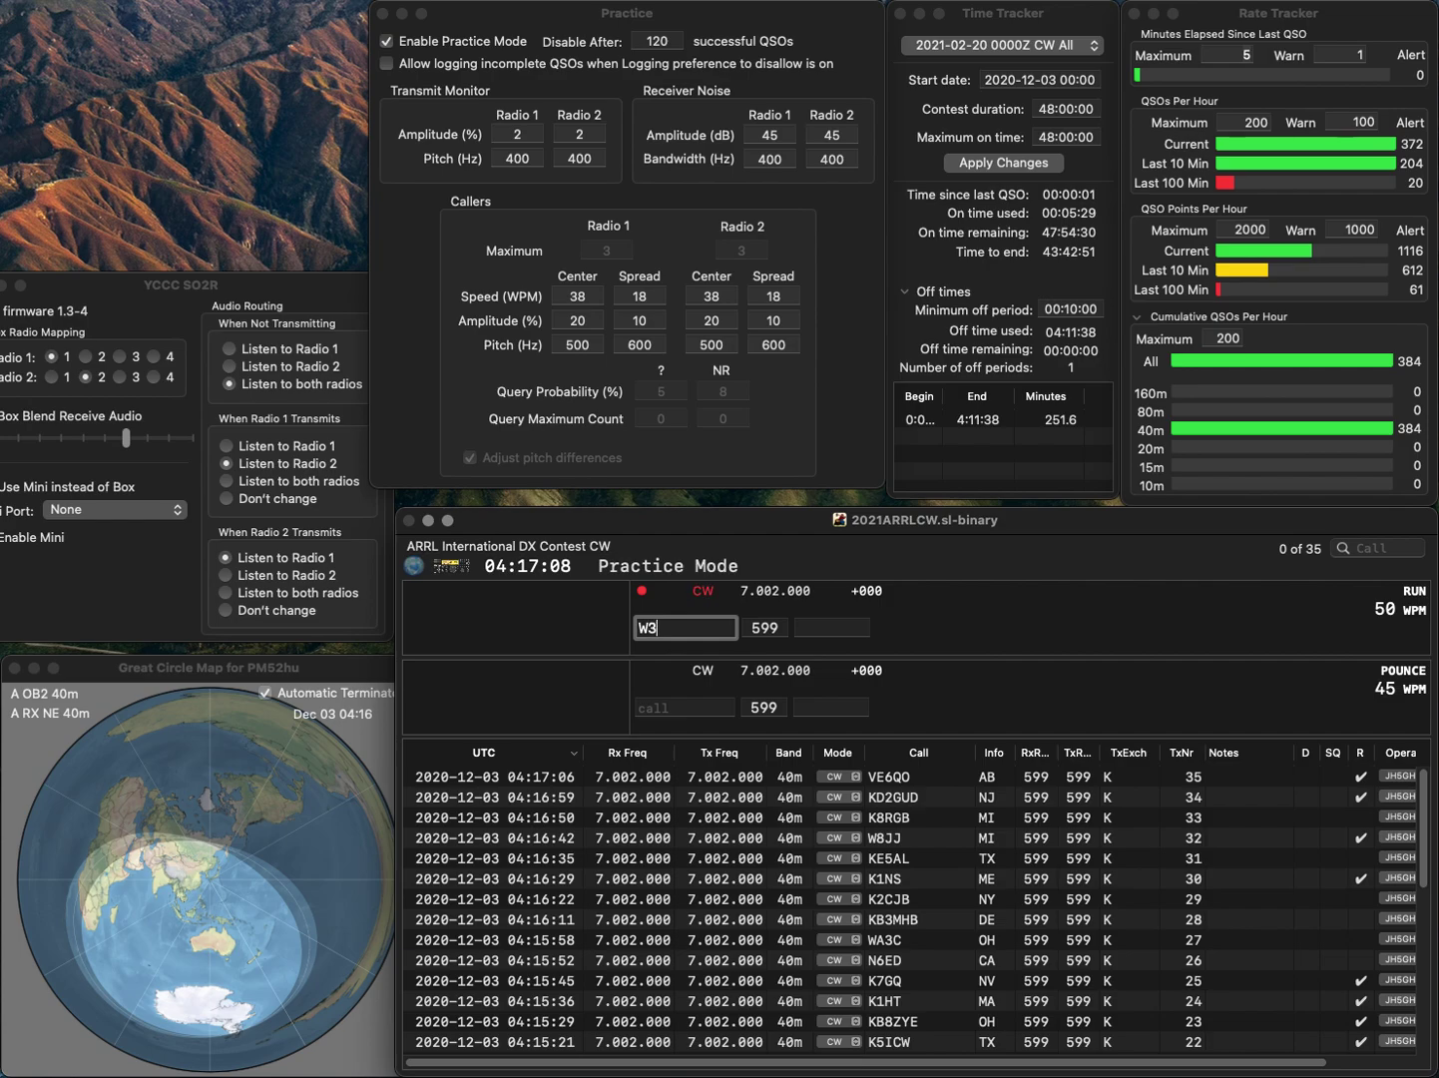
type("DQG")
key("BackSpace")
type("S")
key("space")
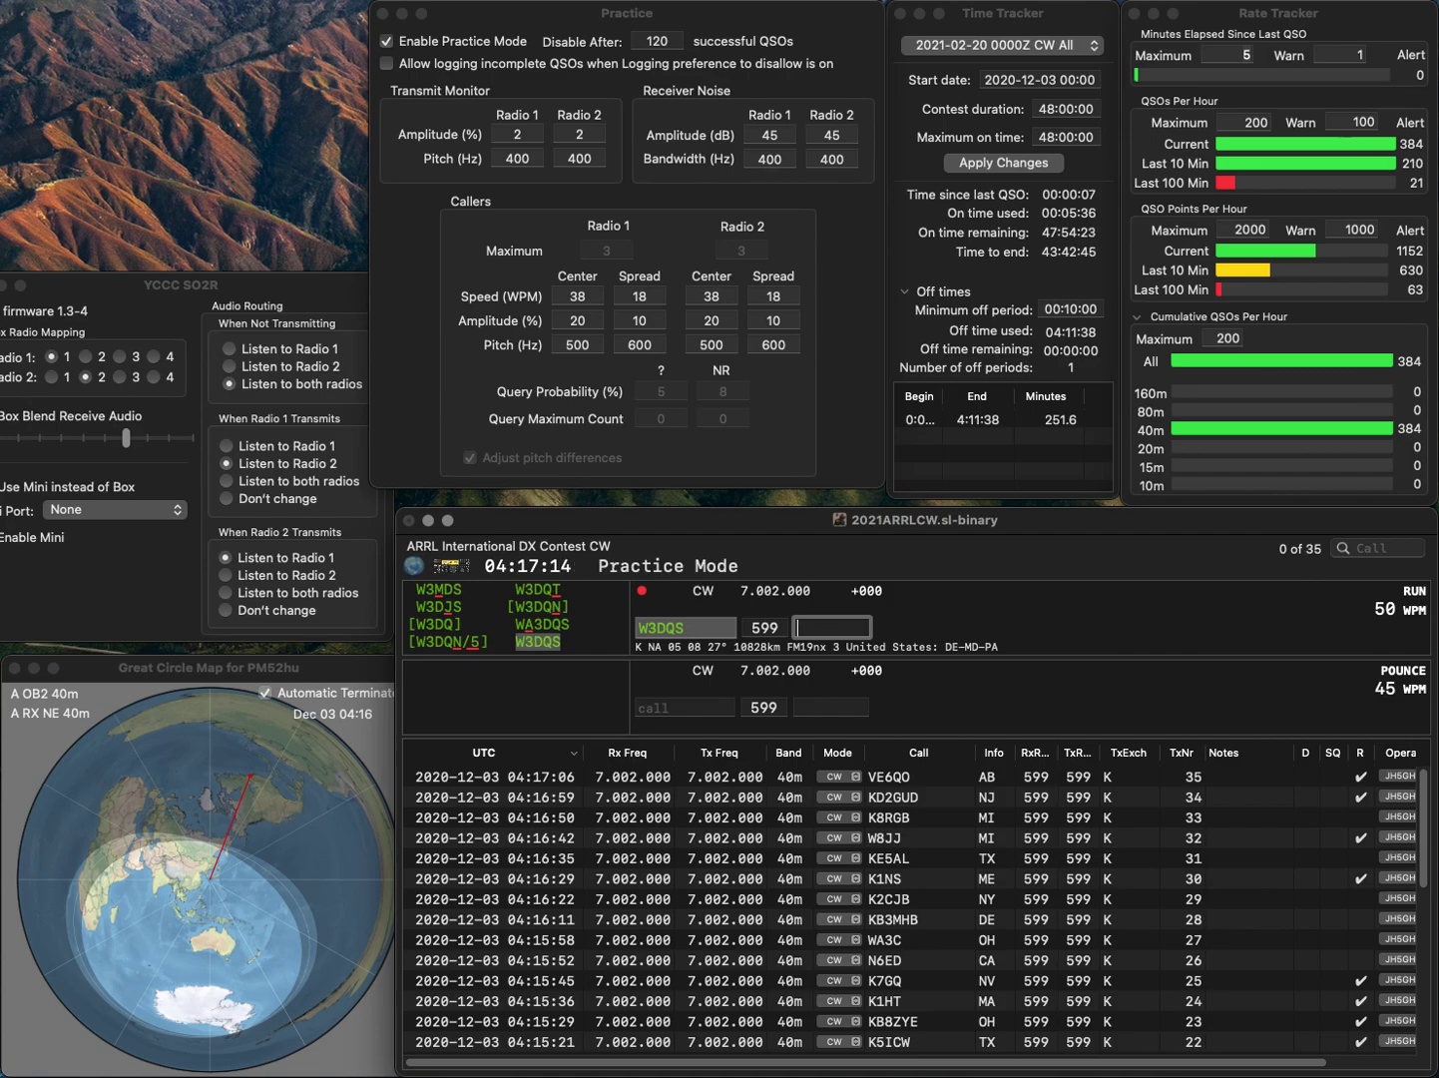
type("PA")
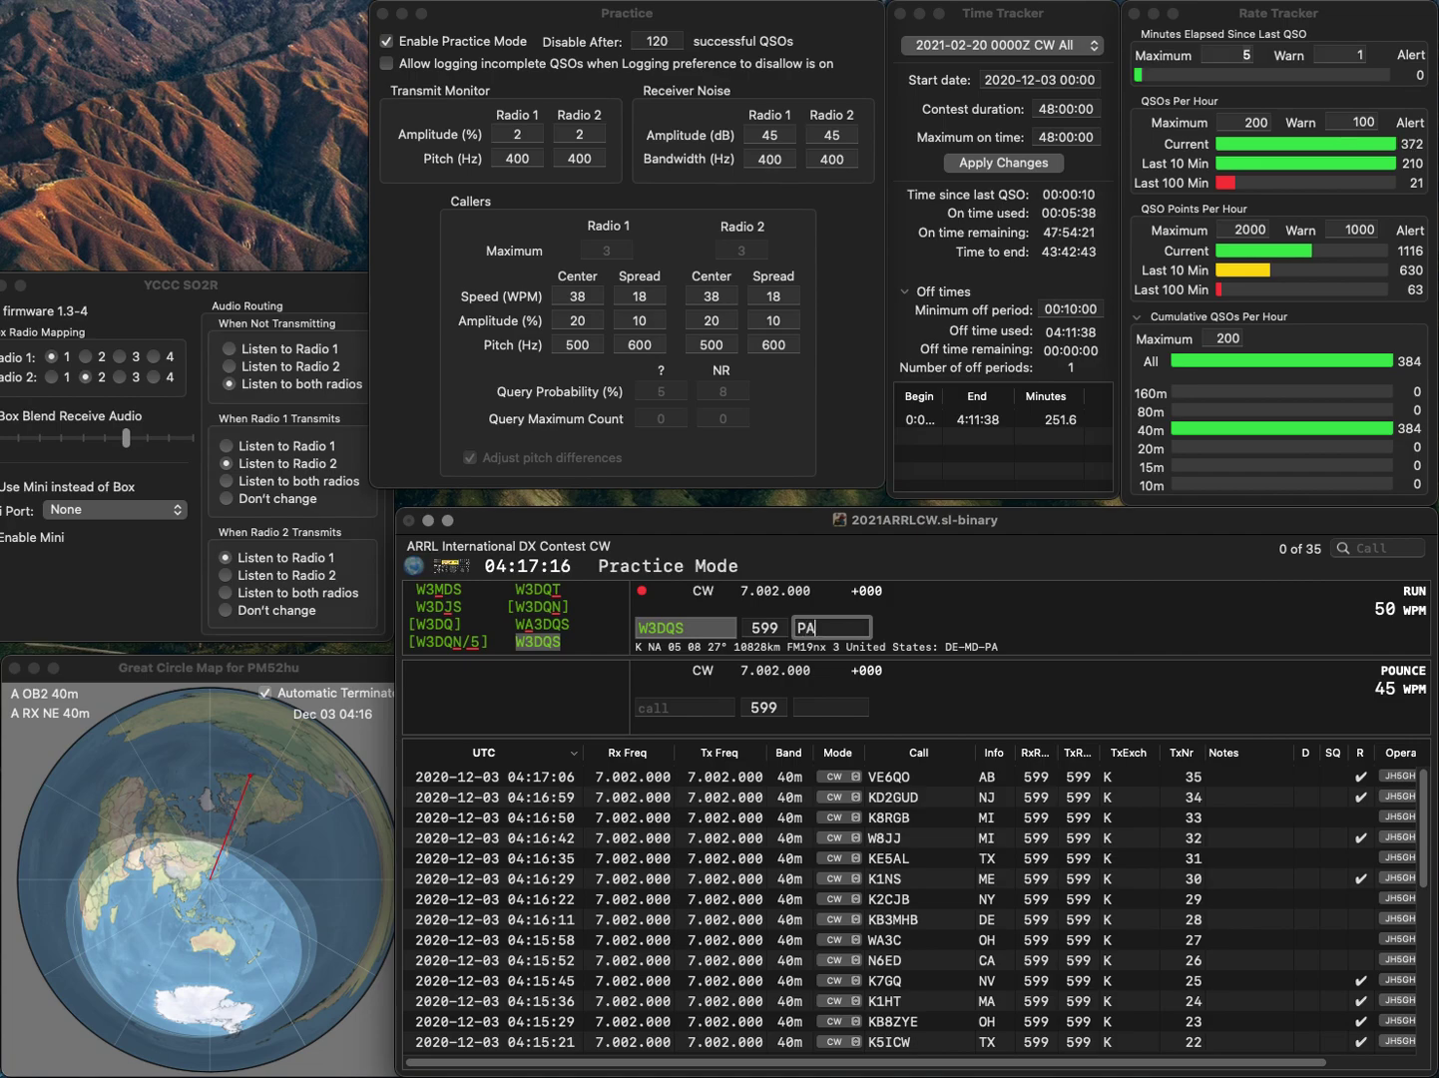
key("Return")
type("KD7SU")
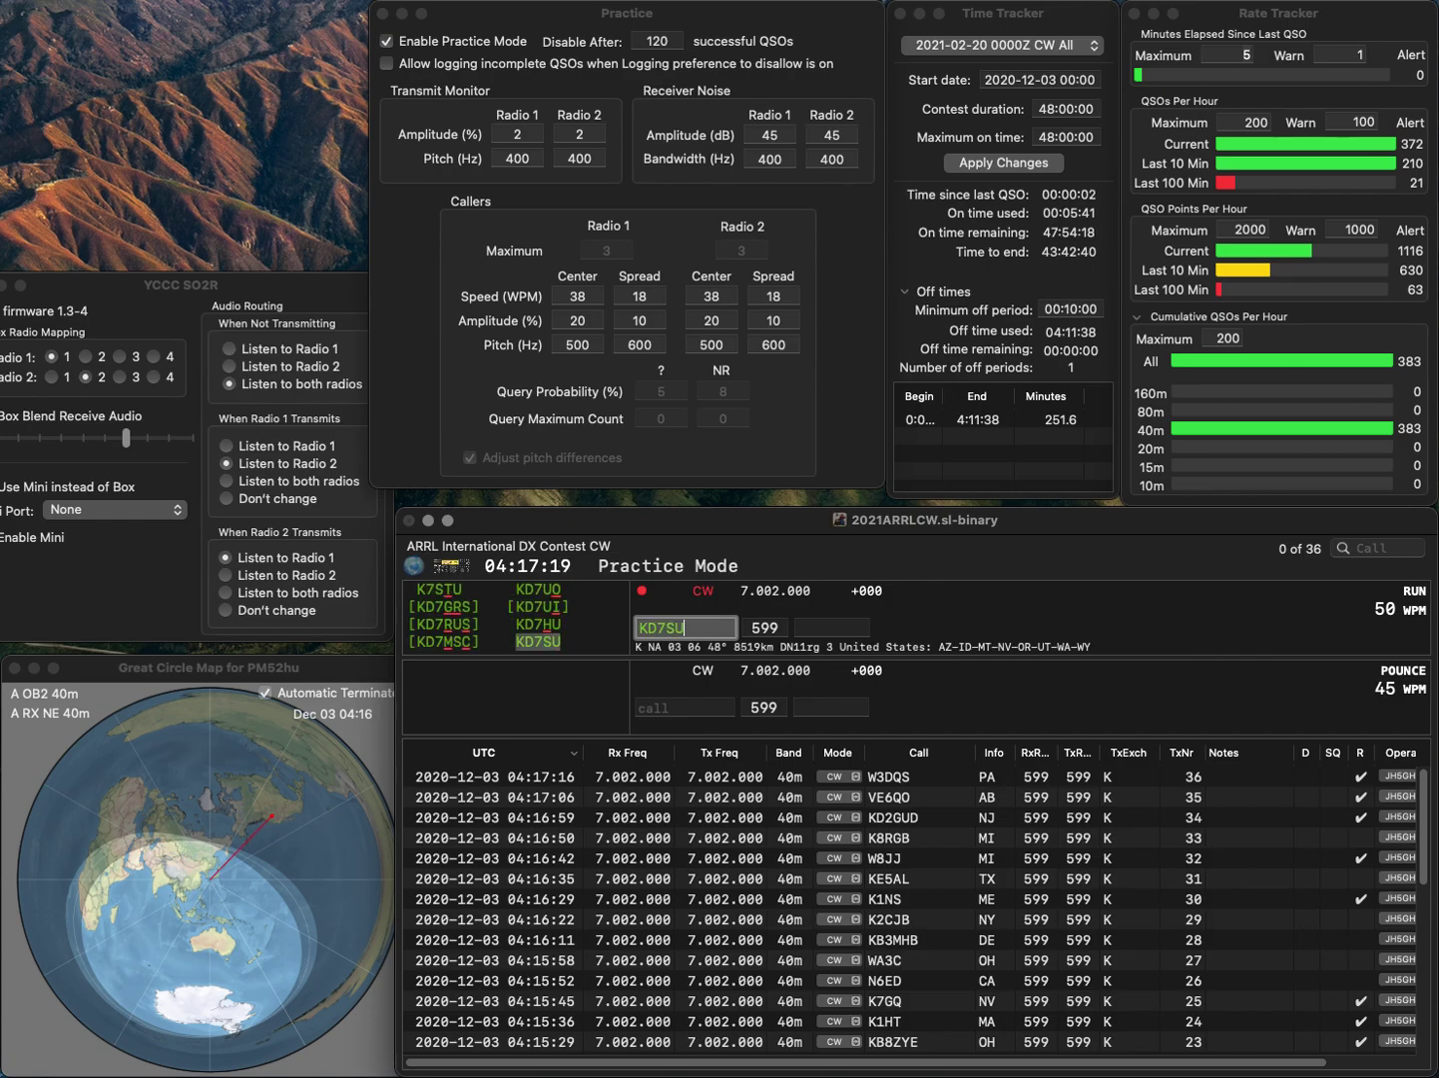
key("Return")
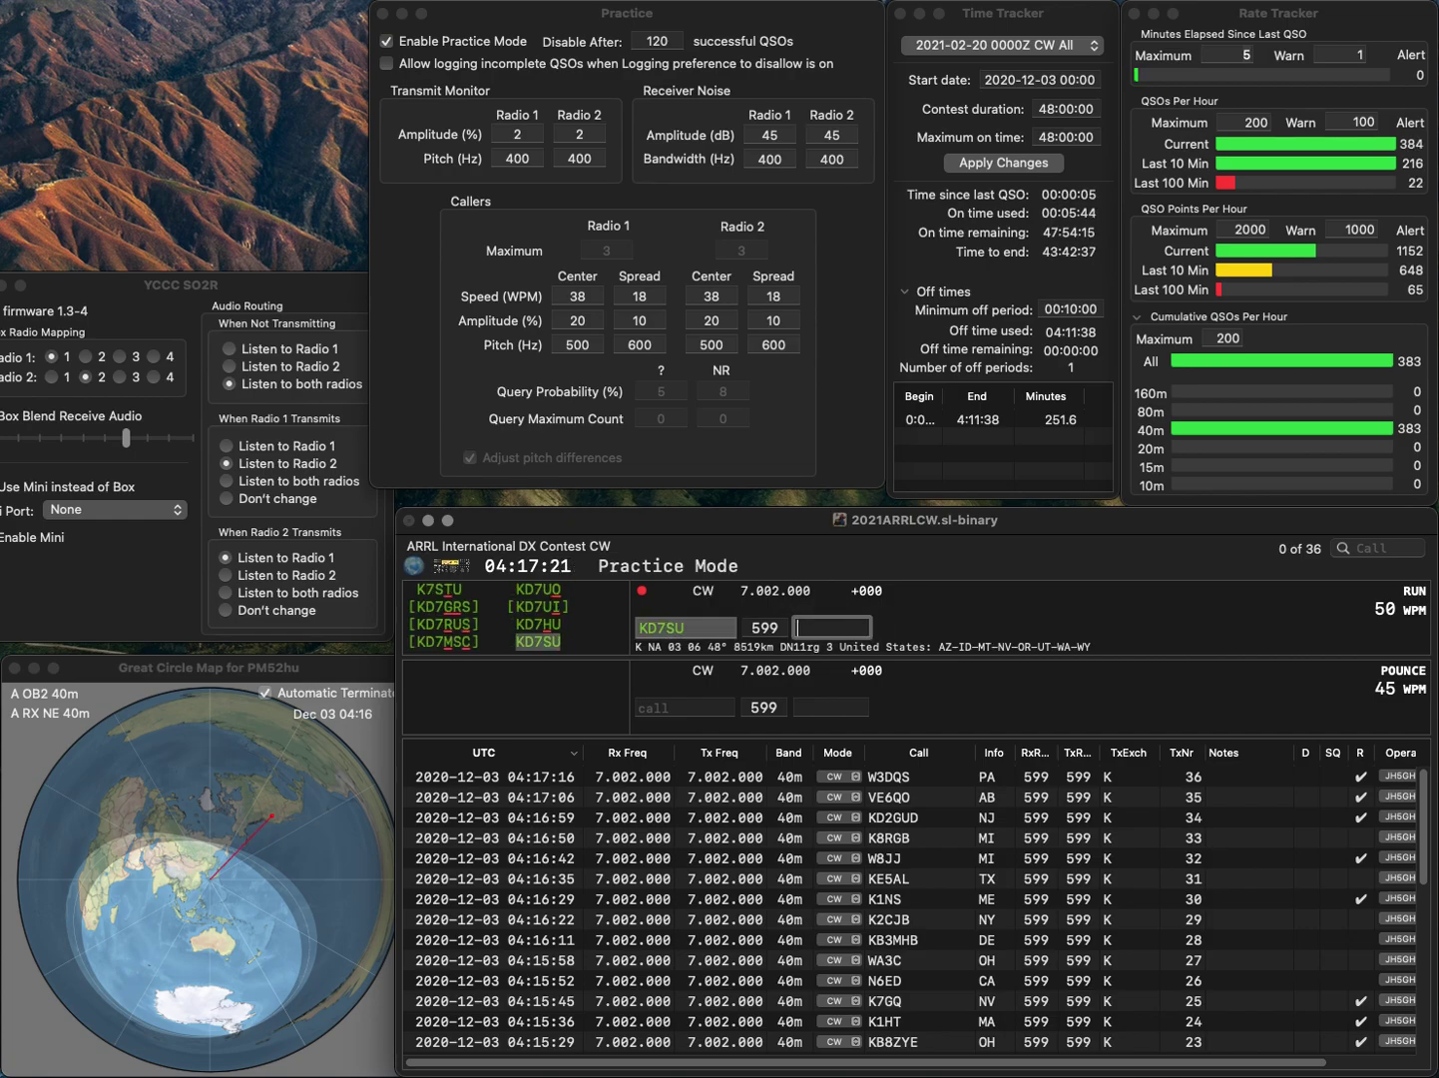
key("Return")
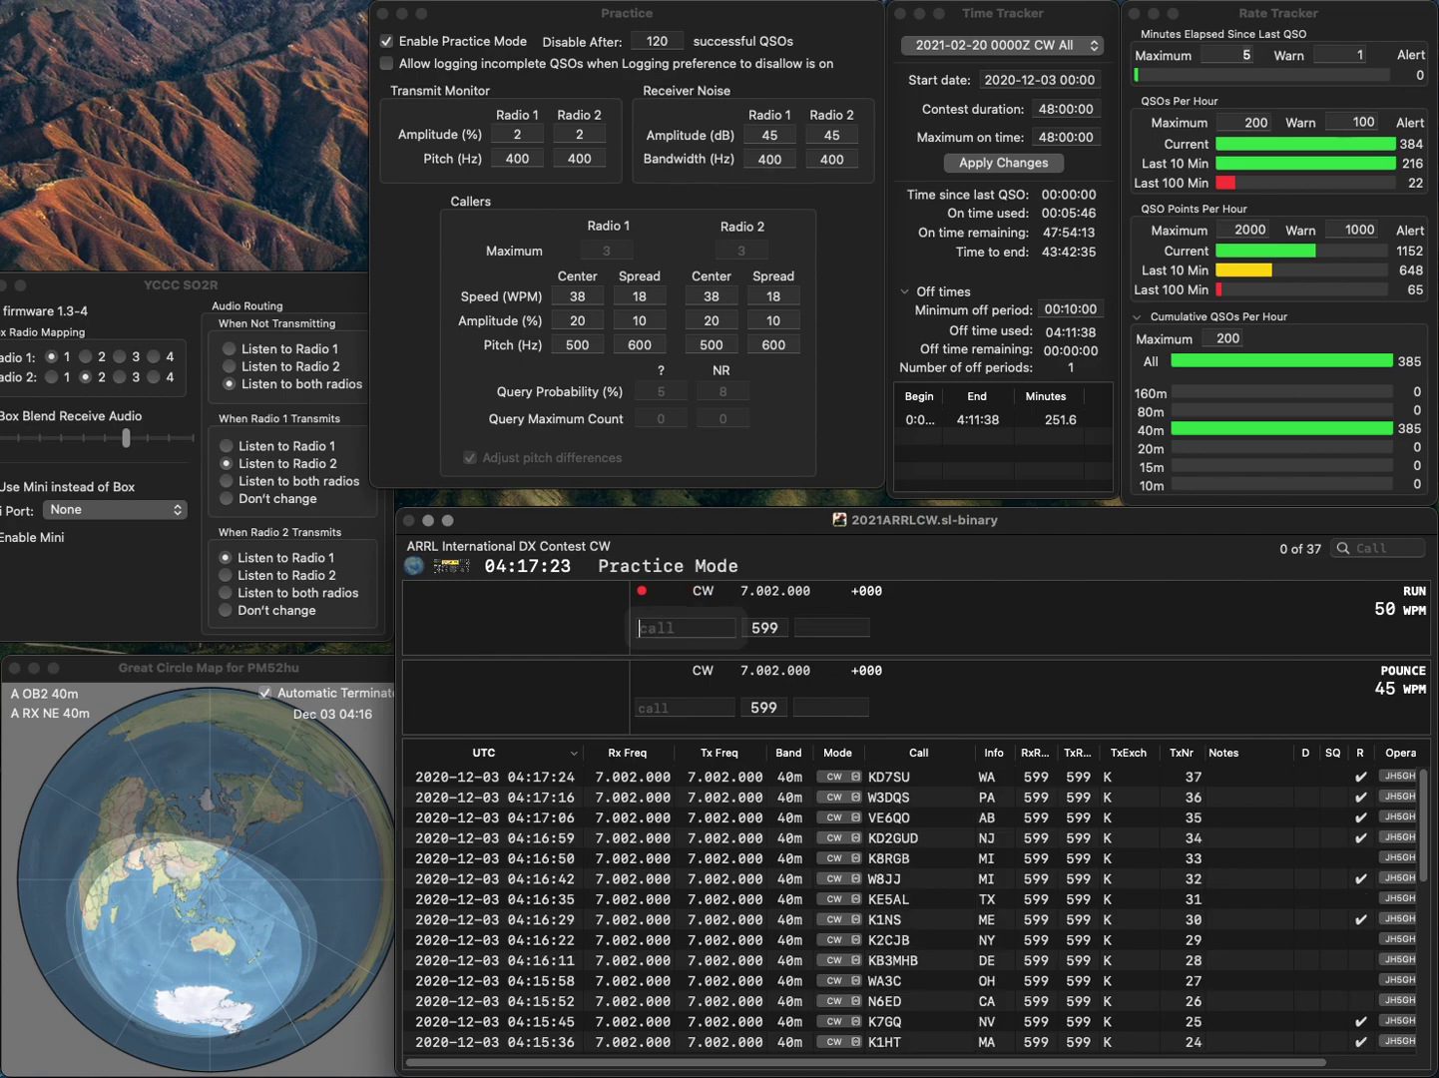
type("W1CAT")
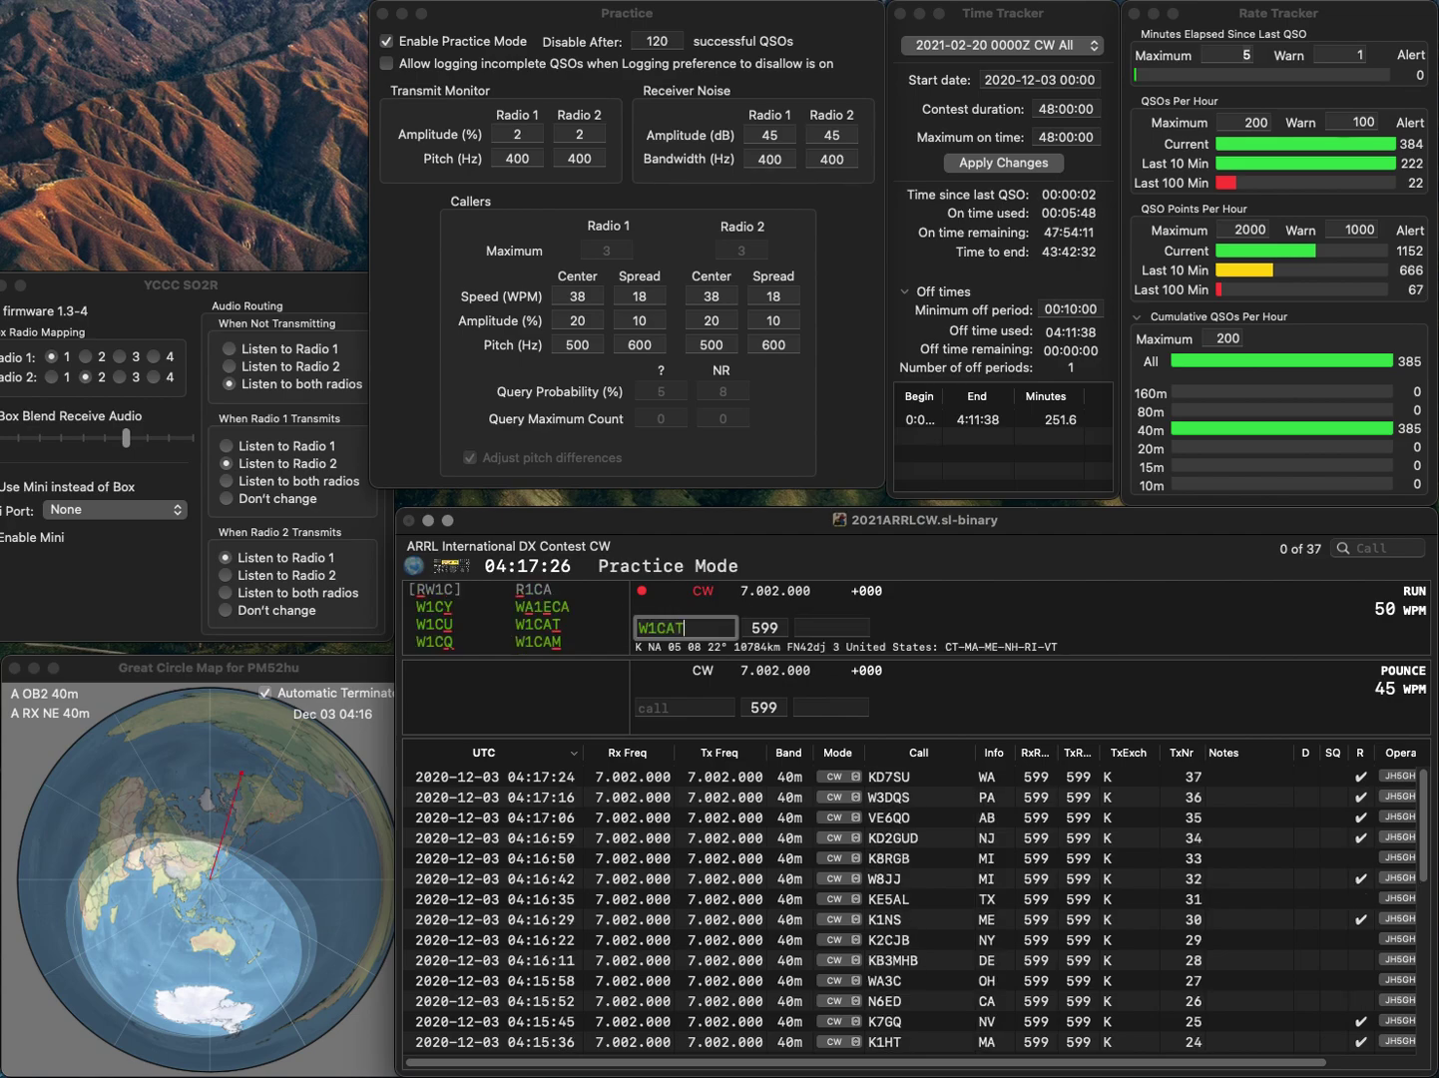
key("space")
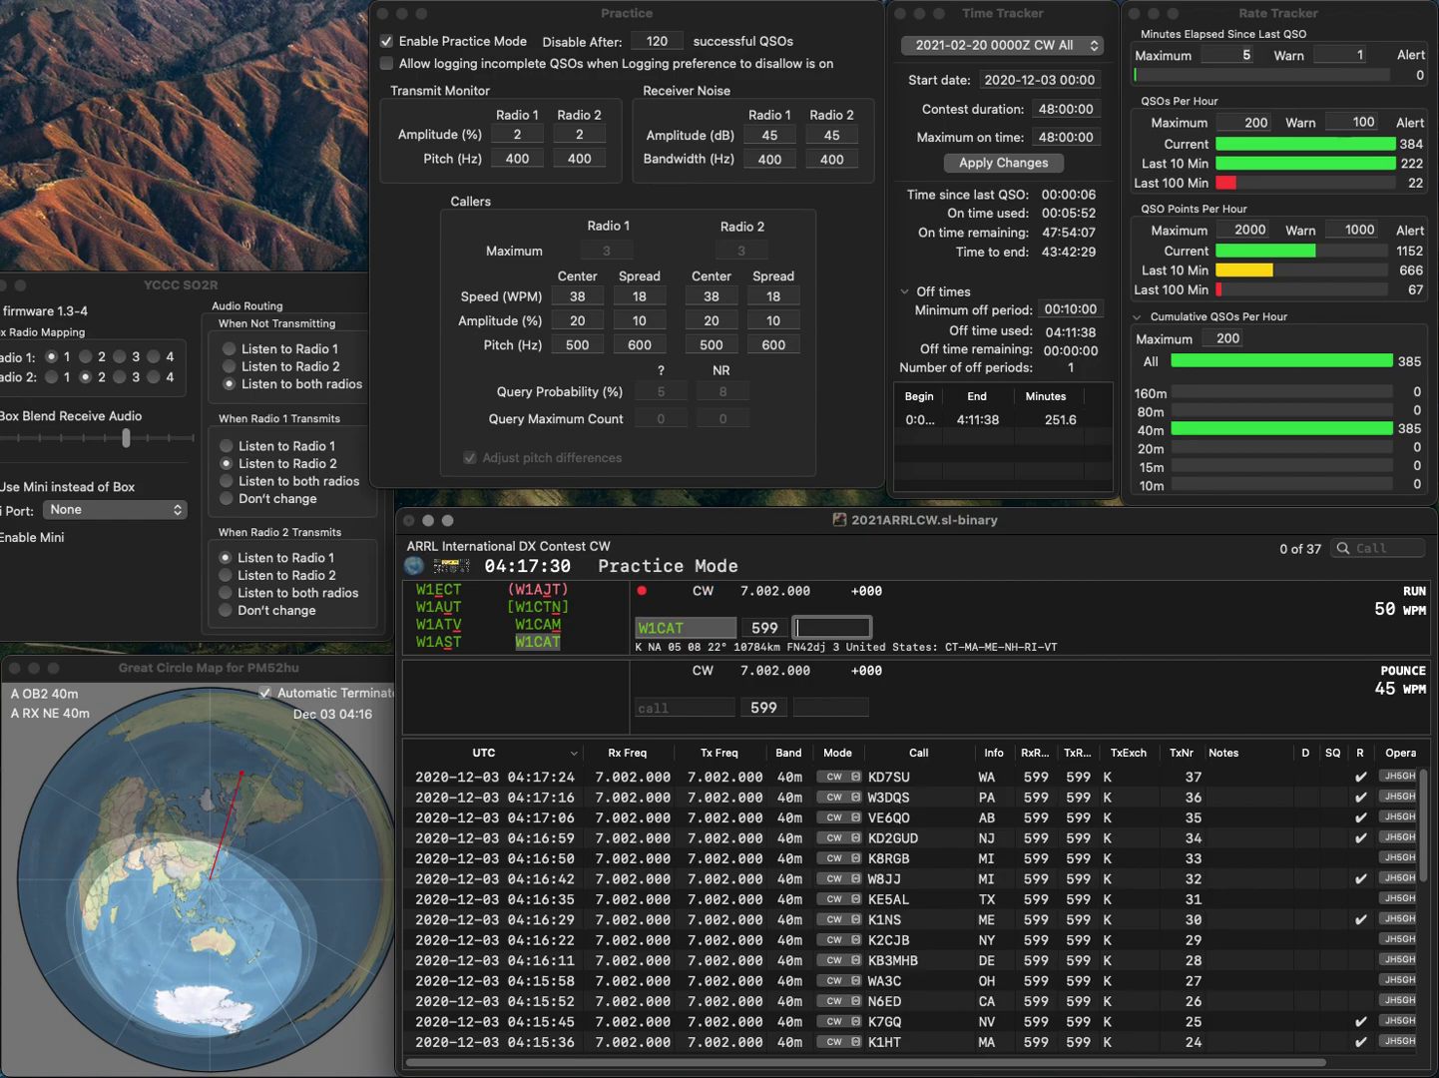
key("Return")
- Log the next caller on the run radio as WM4X with received exchange TN
type("WM4X")
key("space")
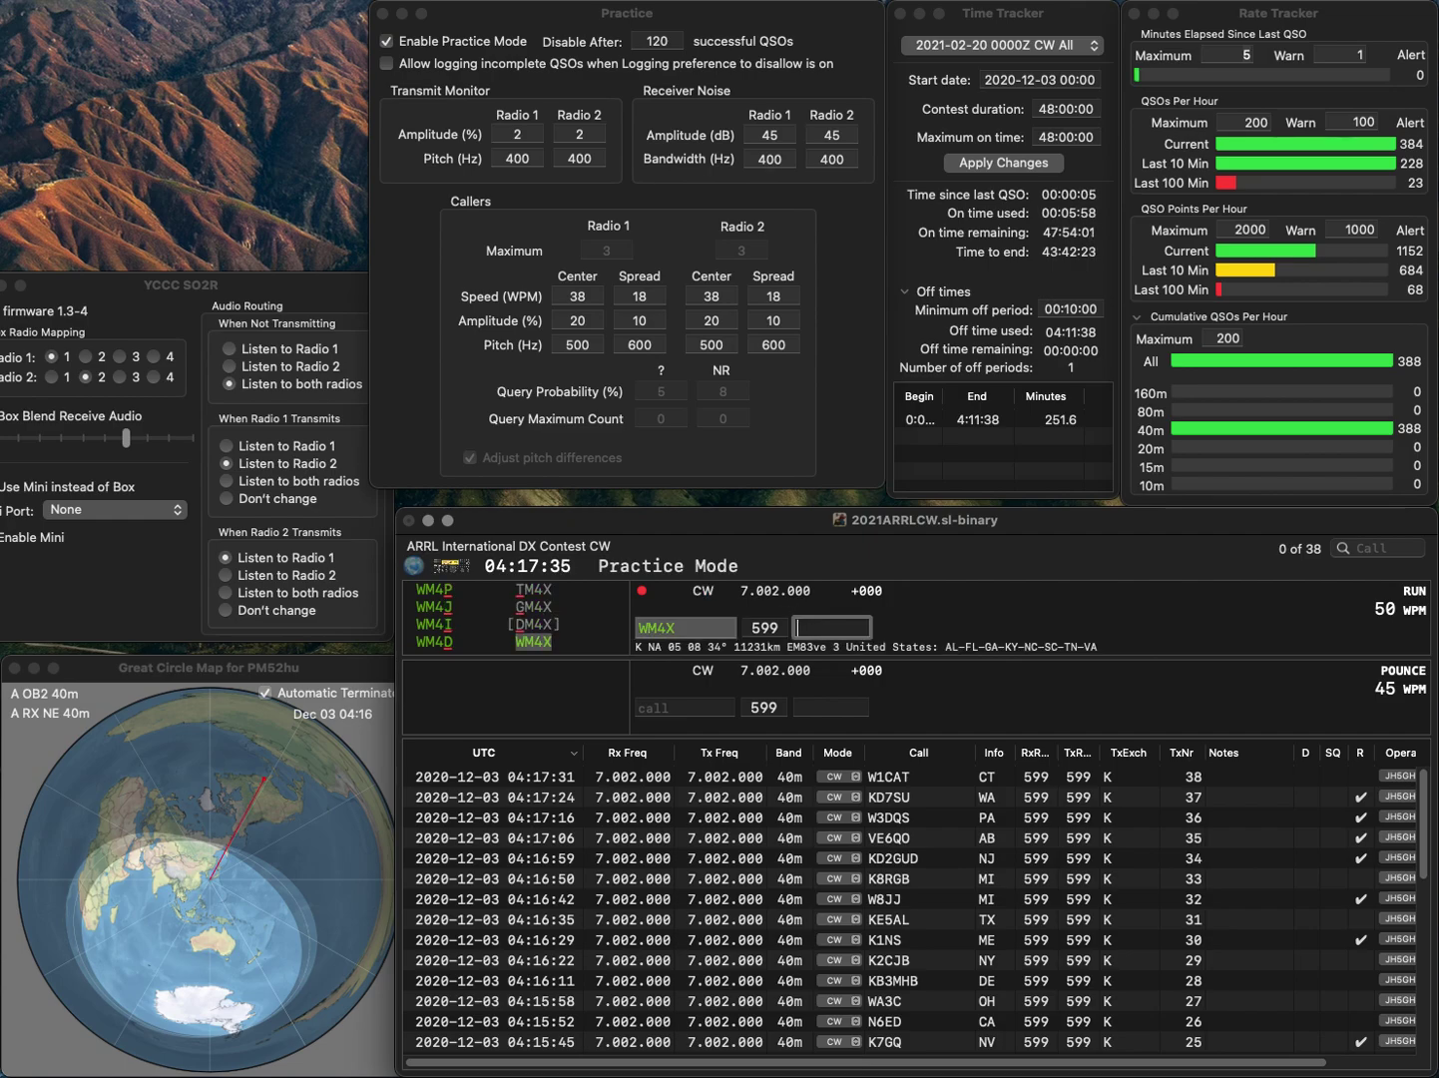
type("TN")
key("Return")
type("K")
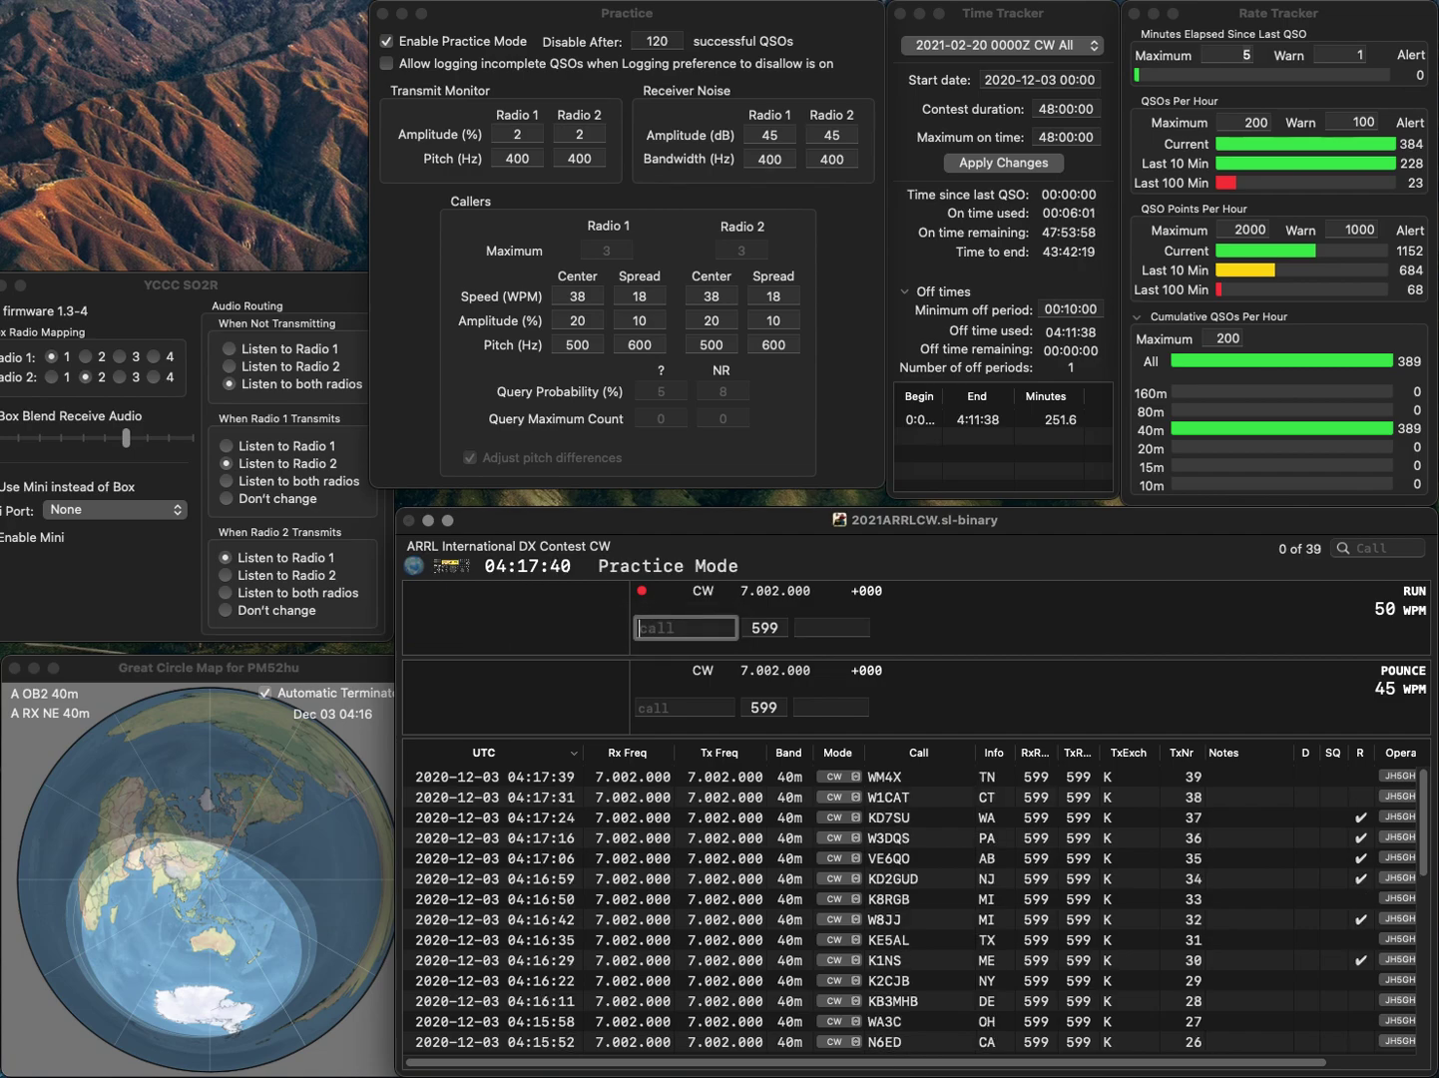
type("F6RY")
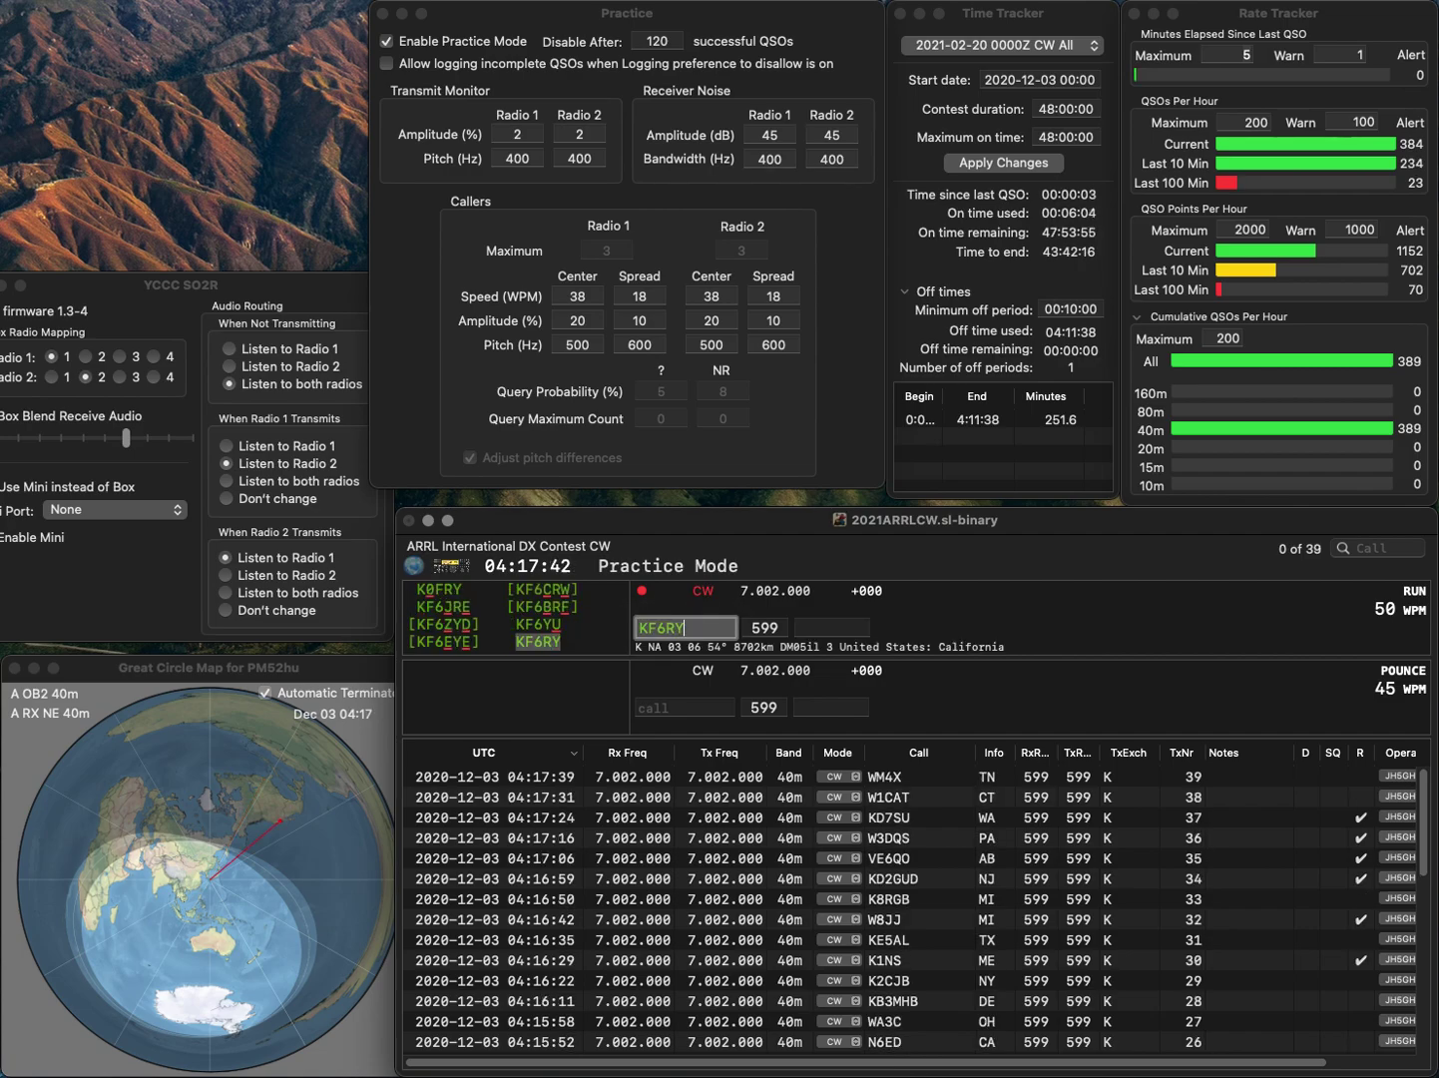
key("Return")
type("CA")
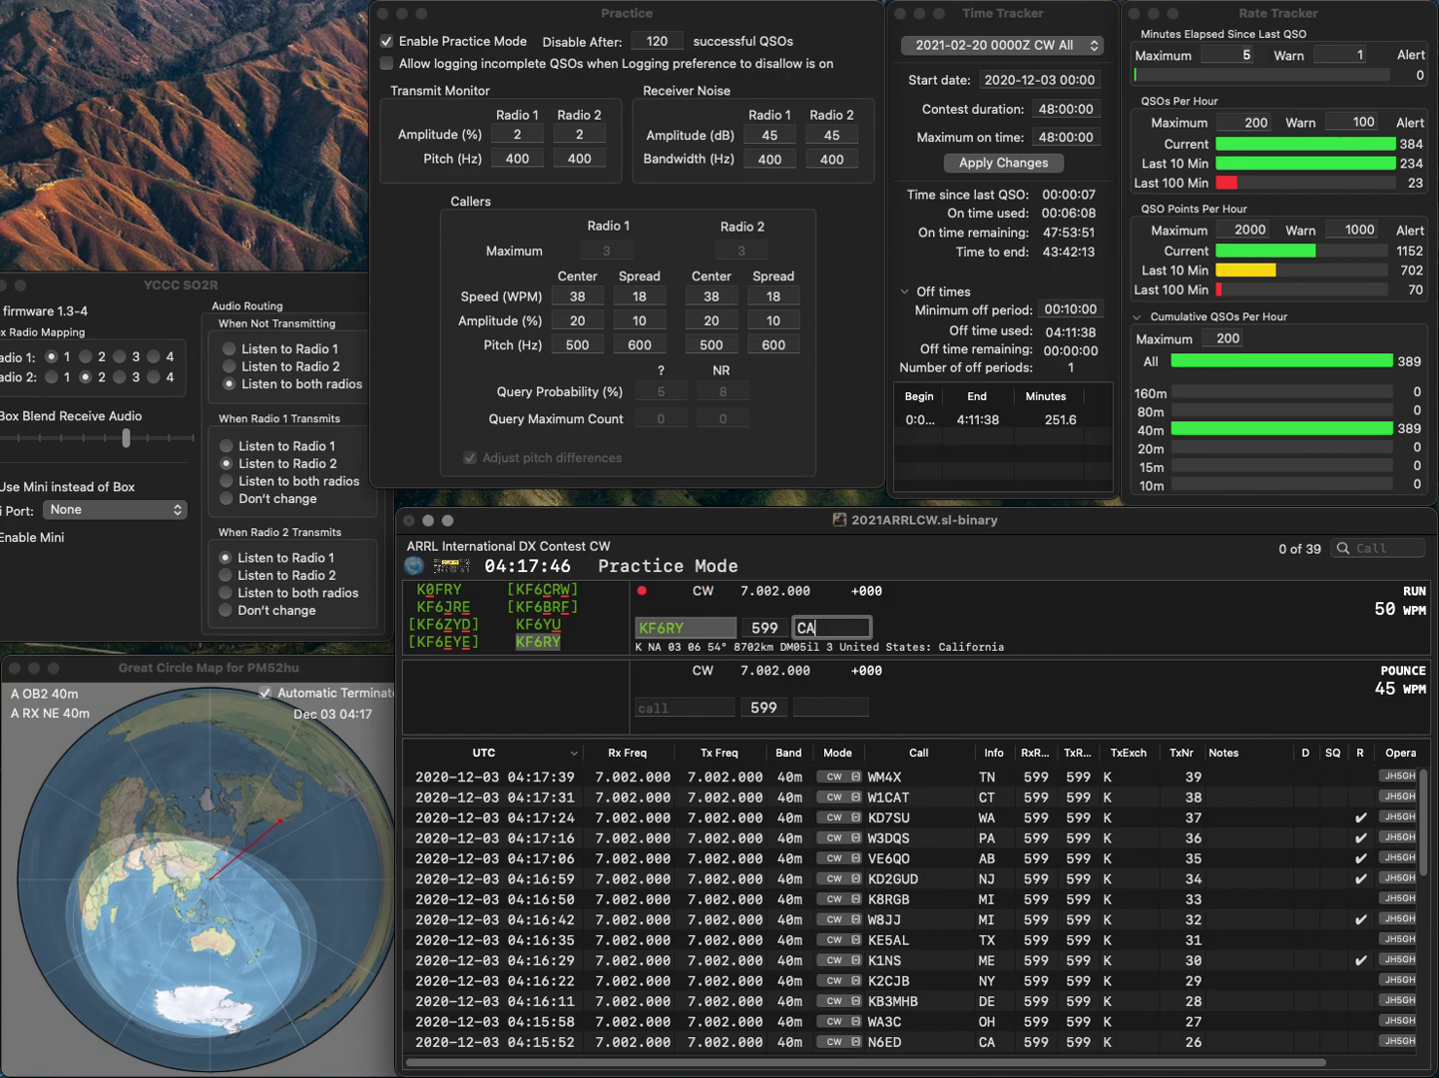
key("Return")
type("W7DRM")
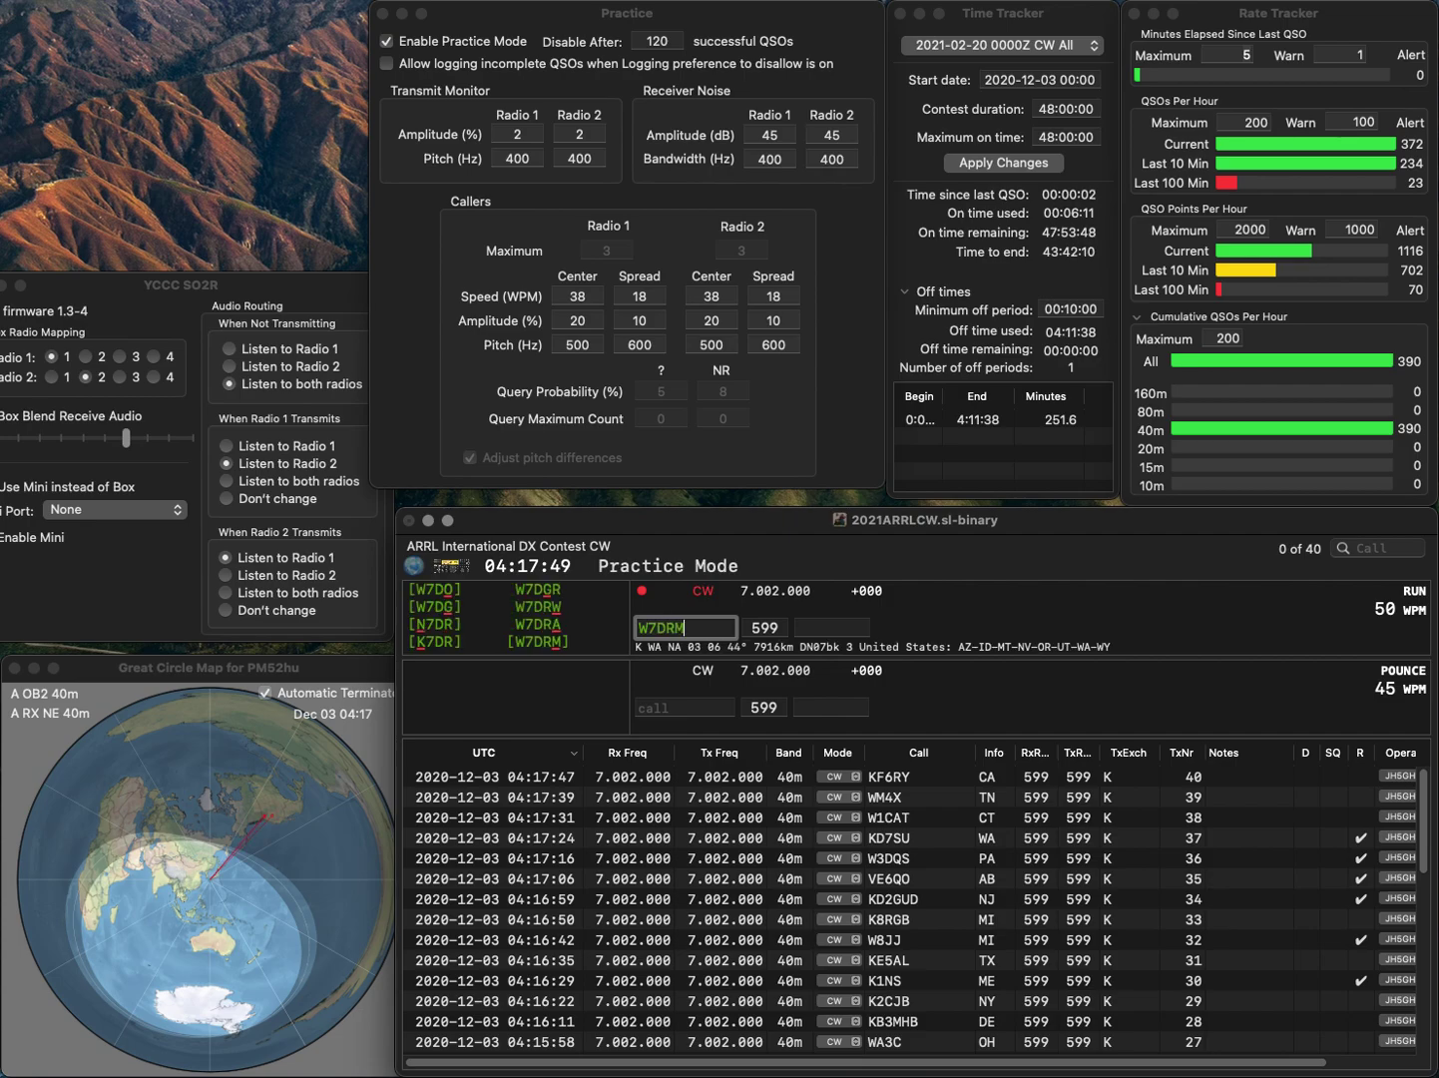
key("Tab")
type("WA")
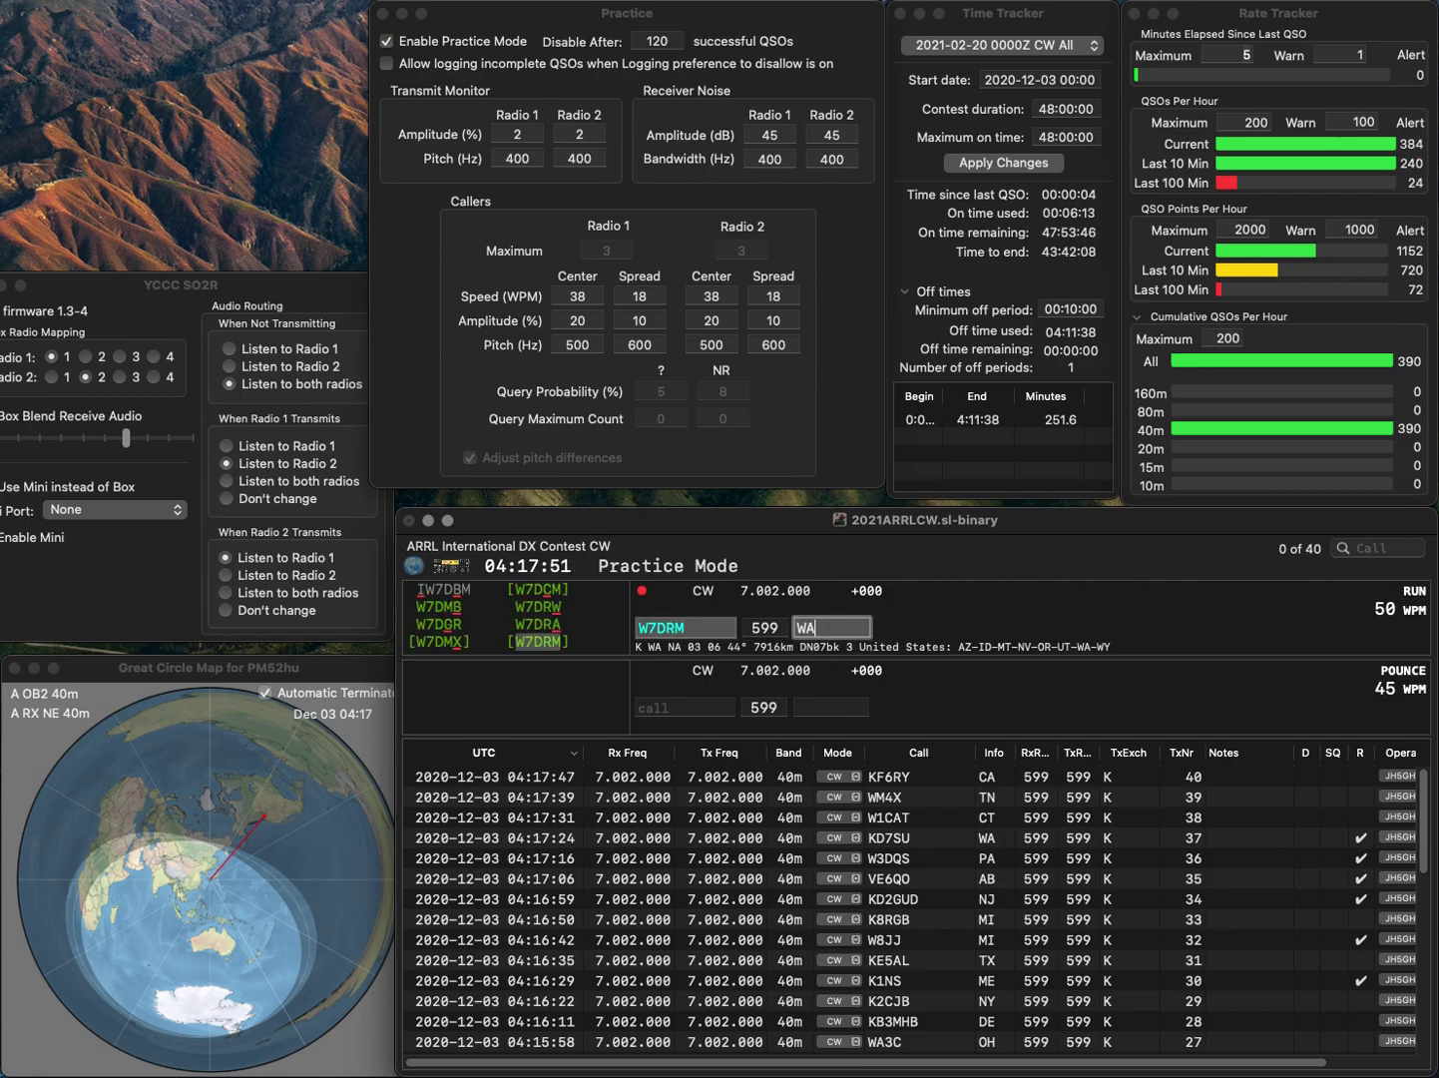
key("Return")
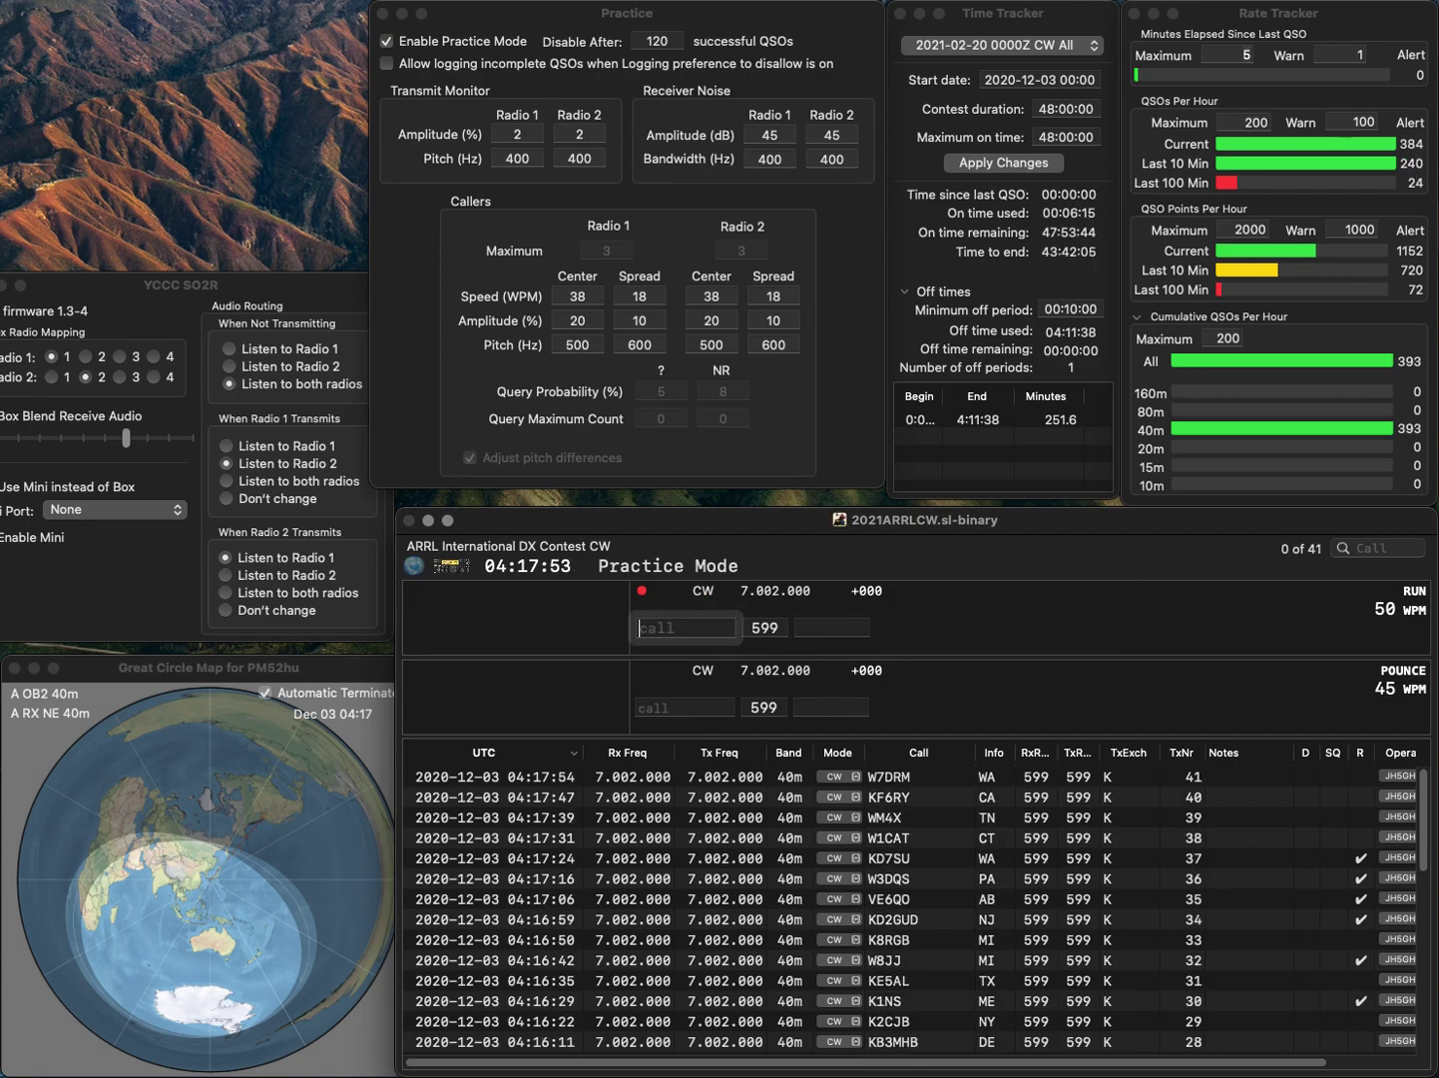
- Log the next caller on the run radio as N9SE with received exchange IN
type("N9SE")
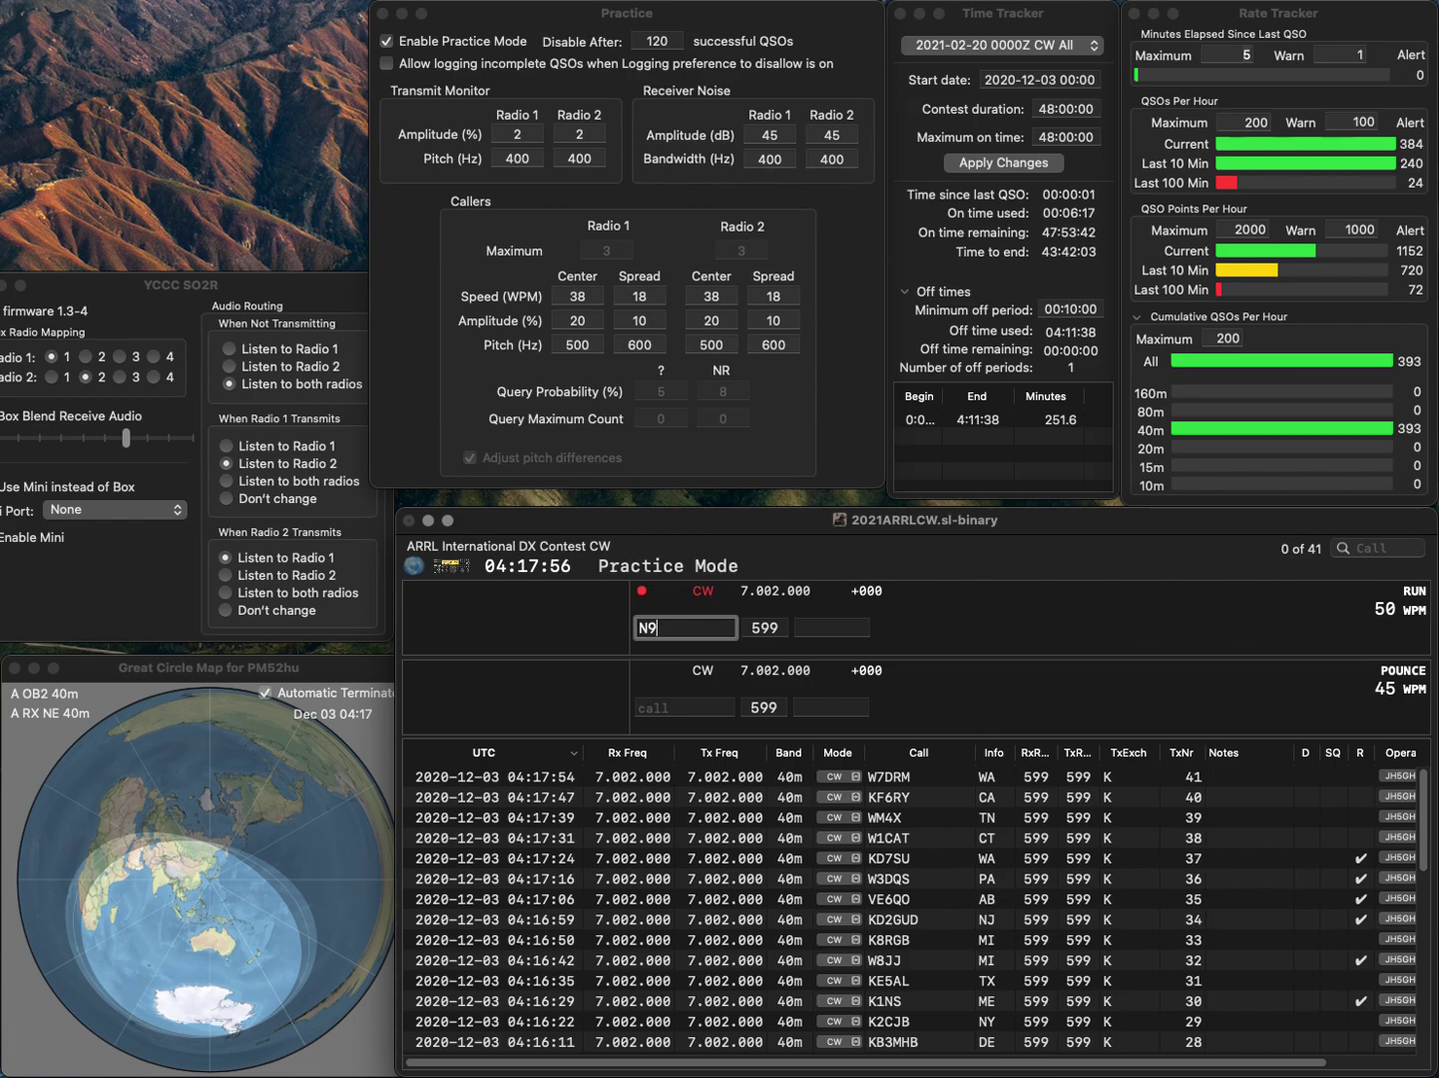
key("space")
type("IN")
key("Return")
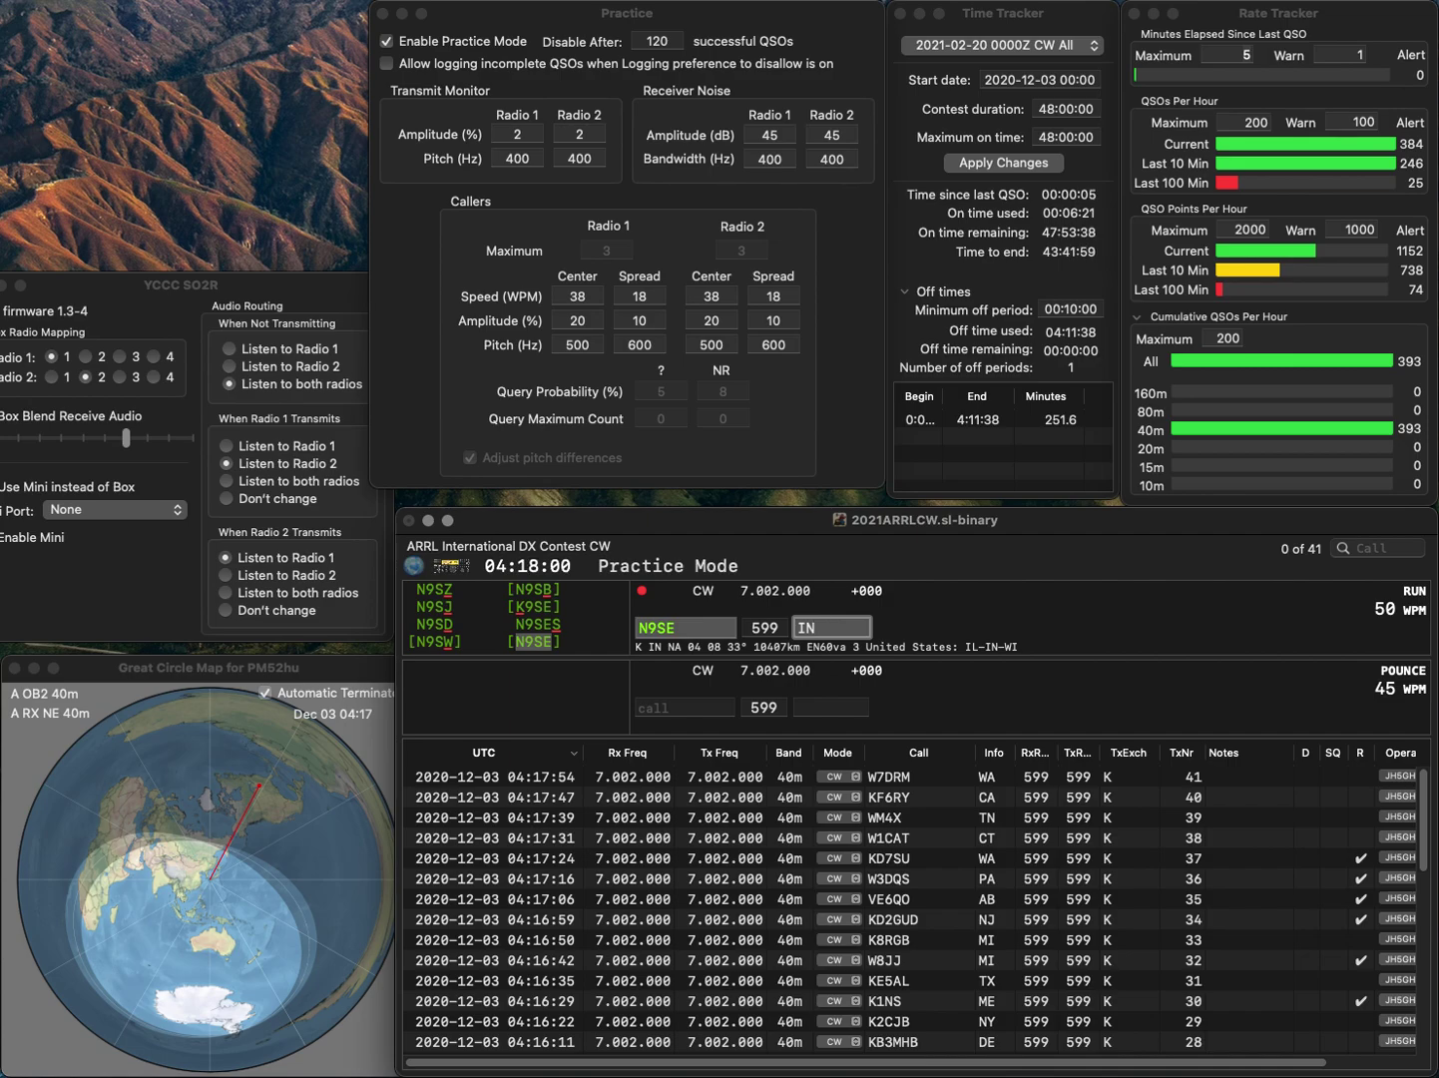
type("K6")
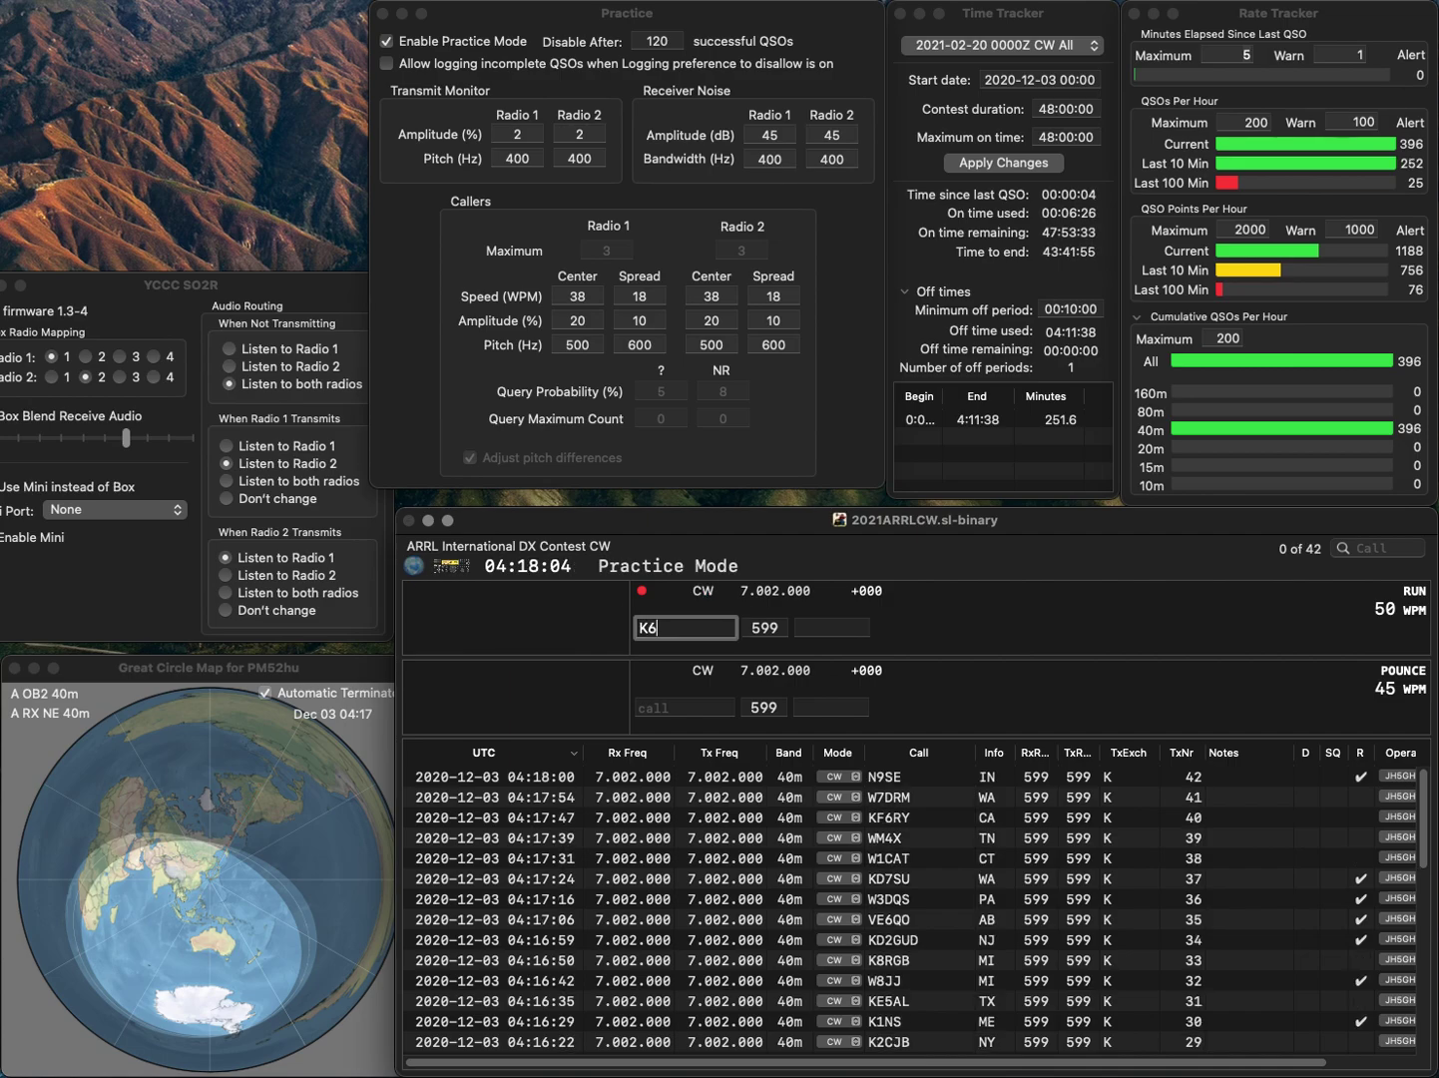
type("GPB")
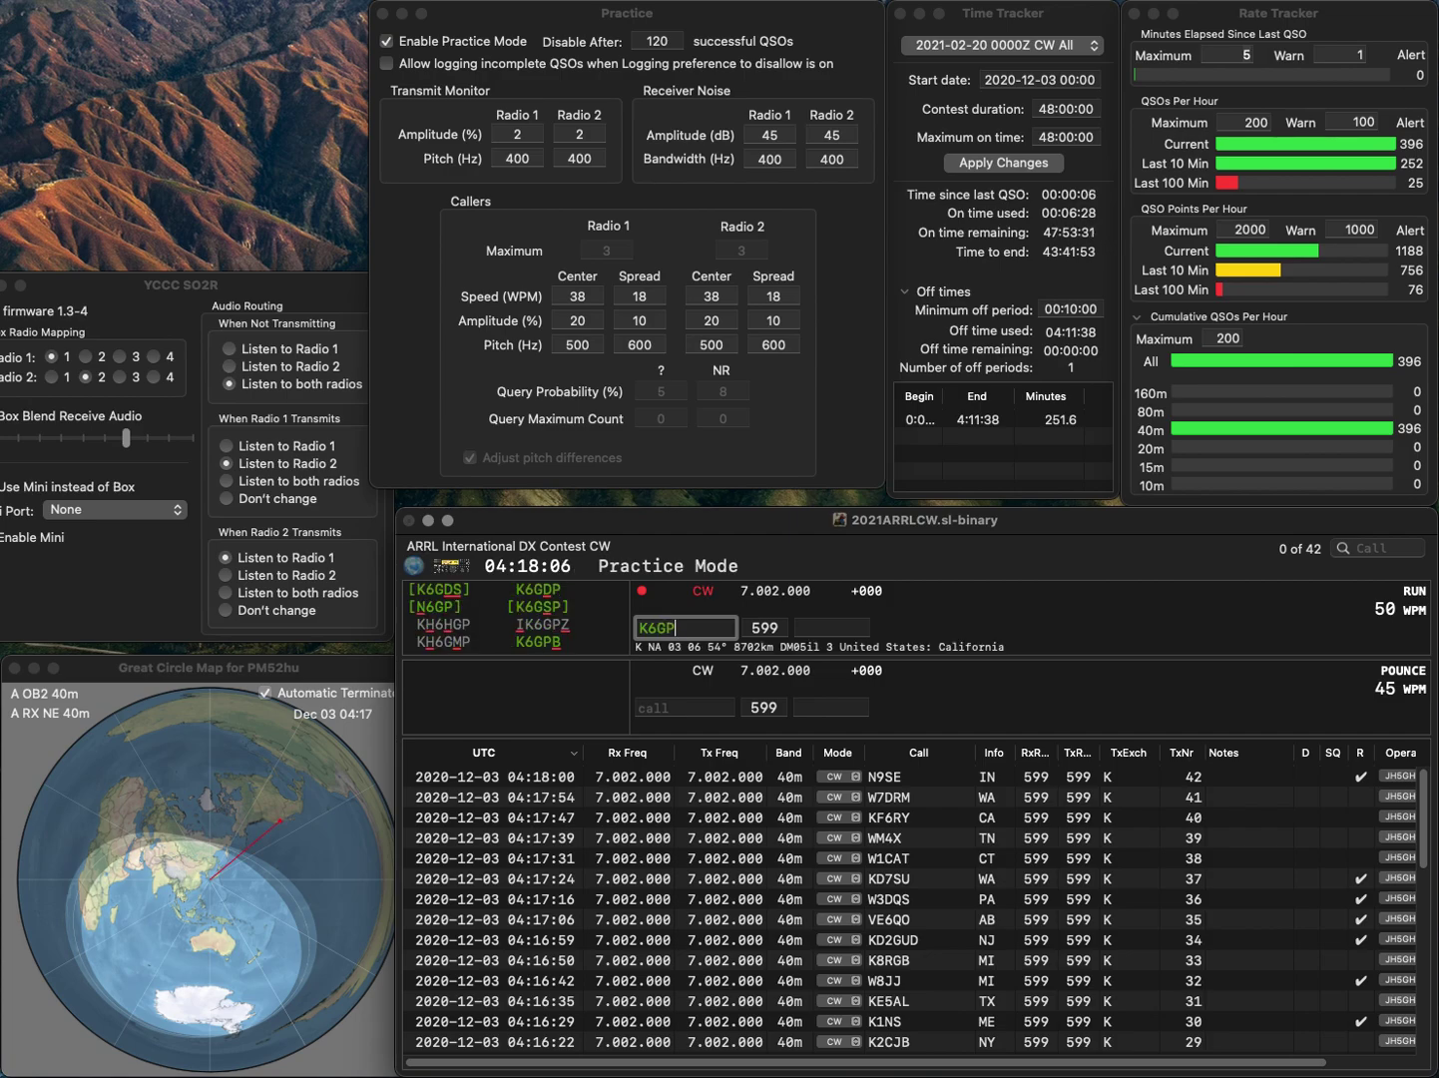
key("Return")
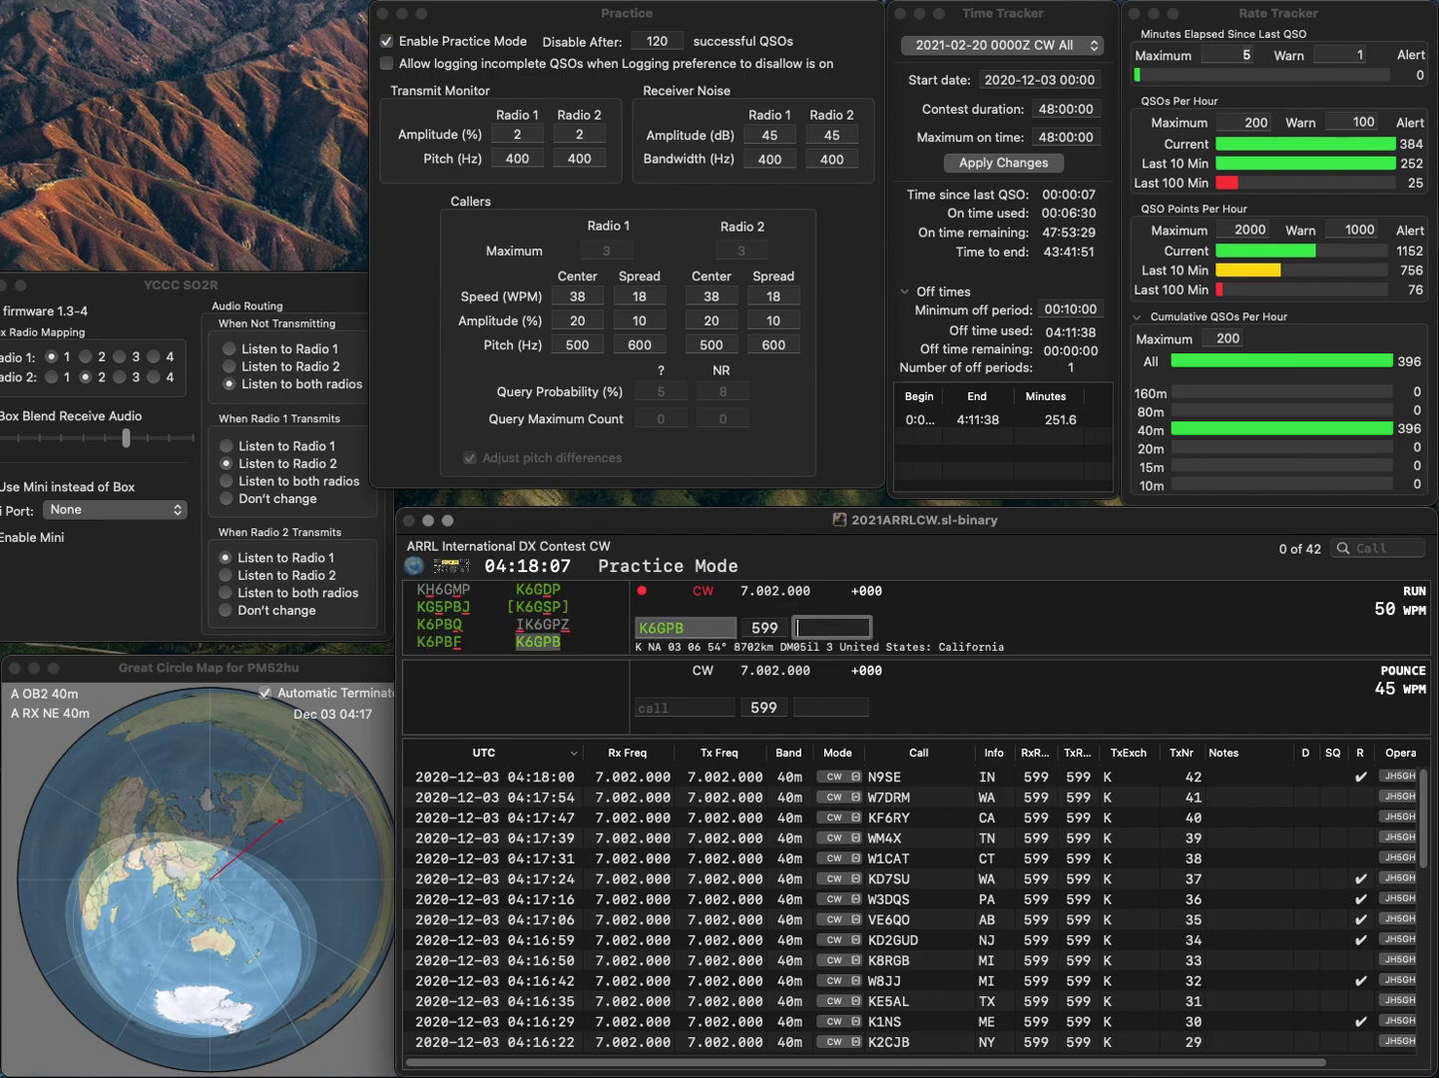
type("CA")
key("Return")
type("KI4DX")
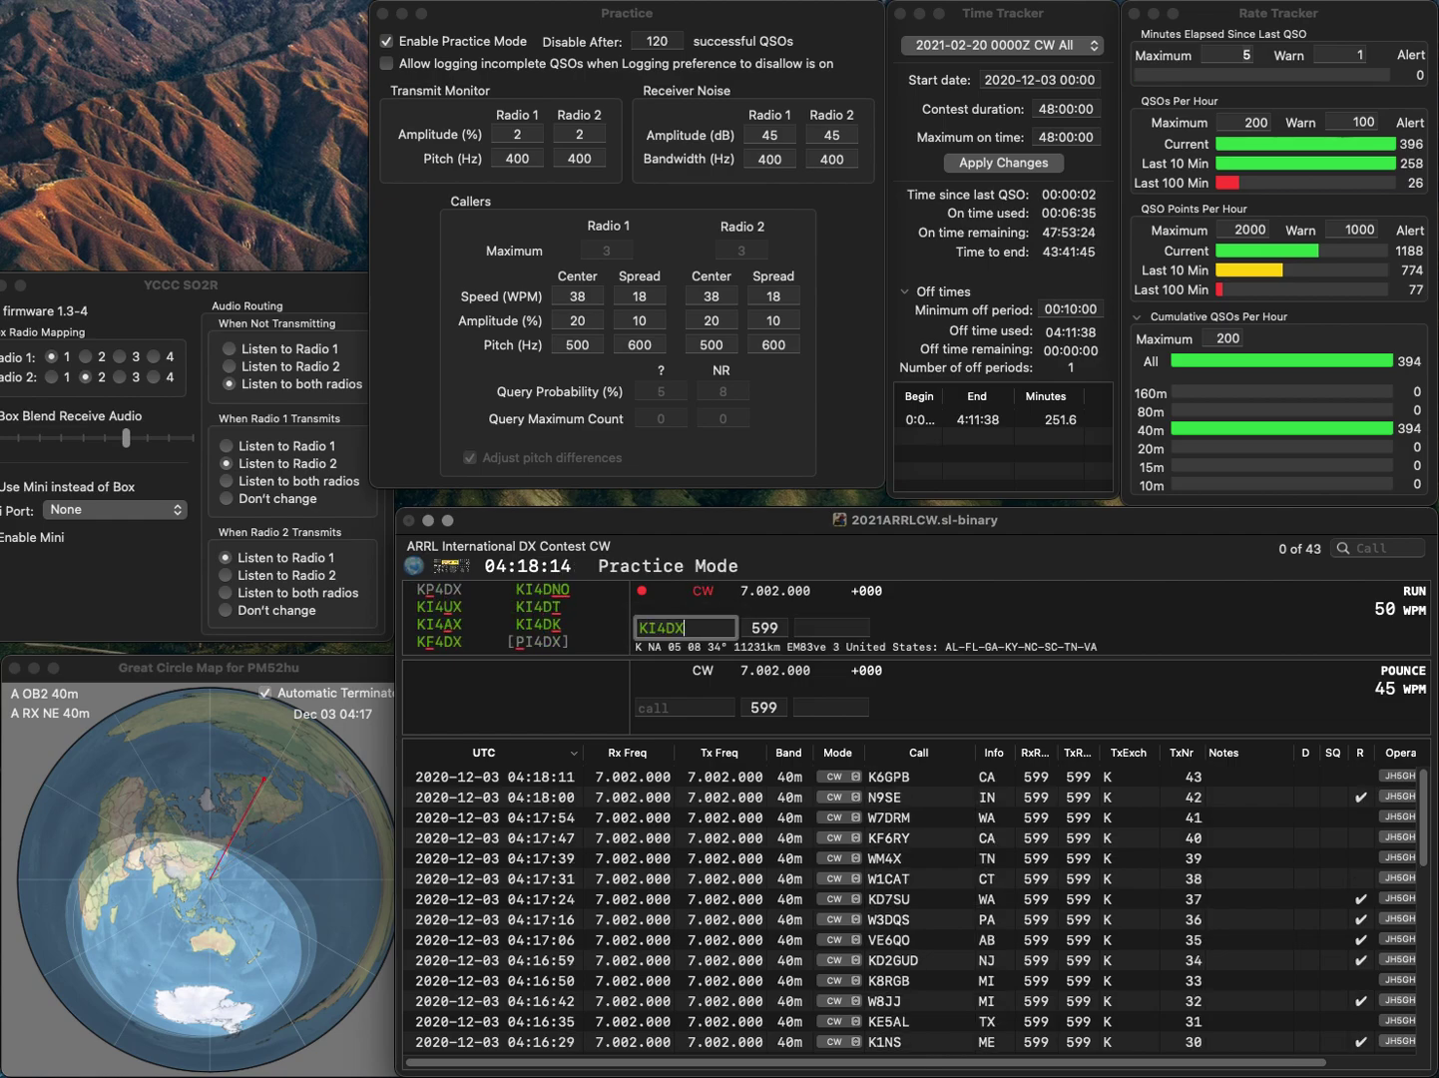
key("BackSpace")
type("K")
key("Tab")
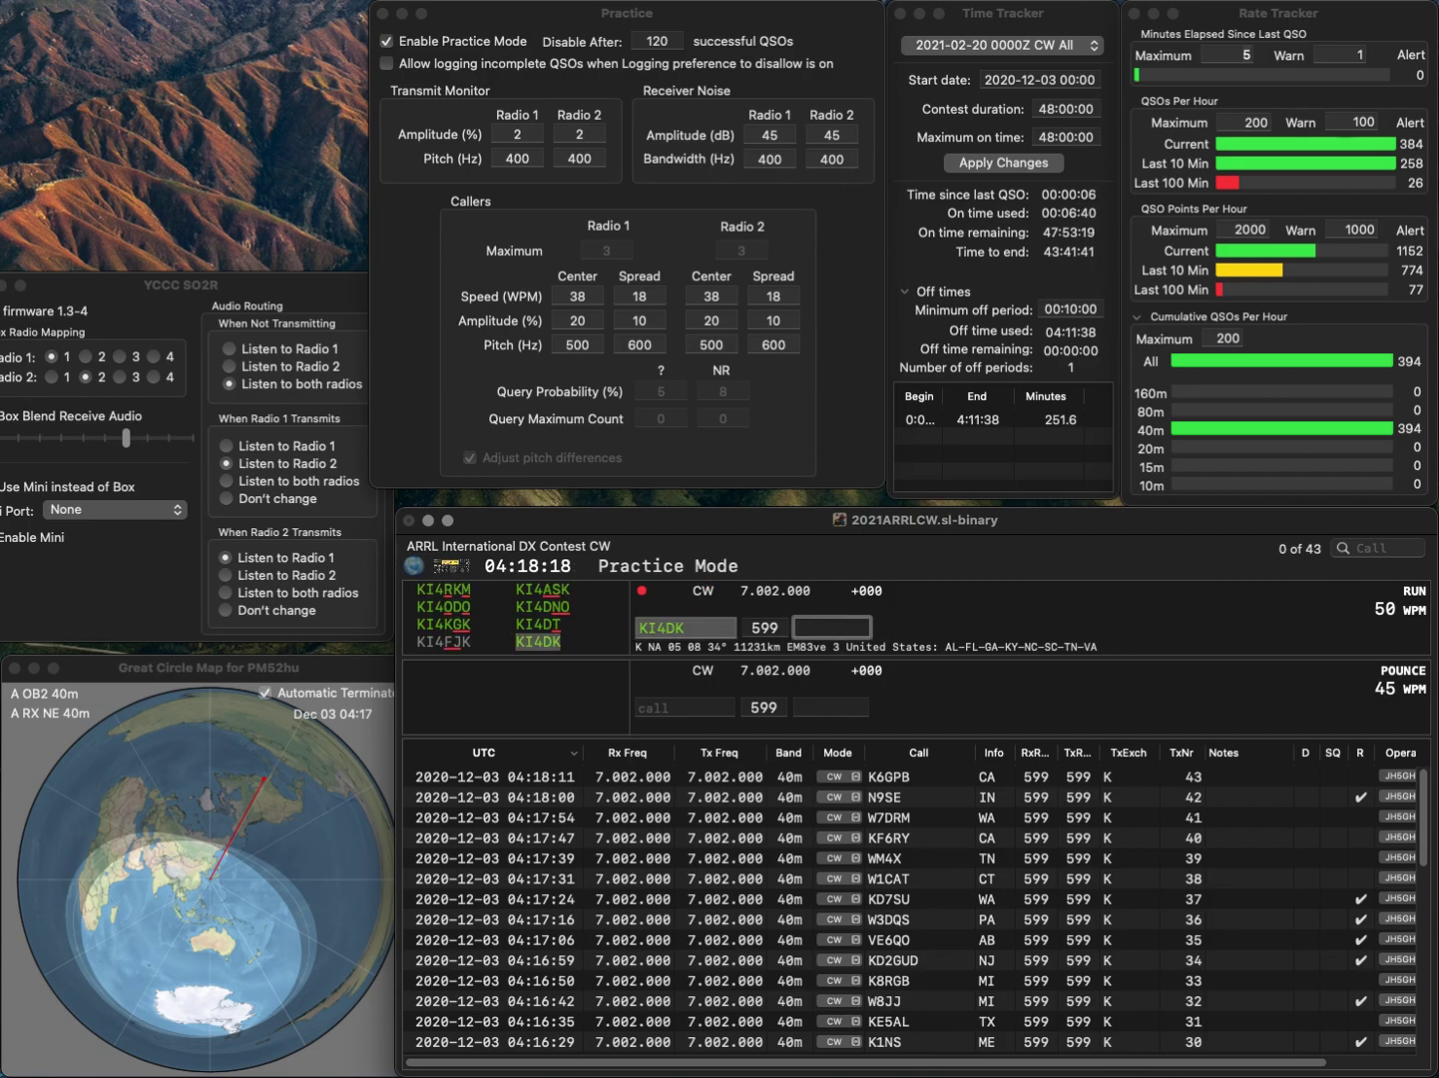
type("GA")
key("Return")
type("WA")
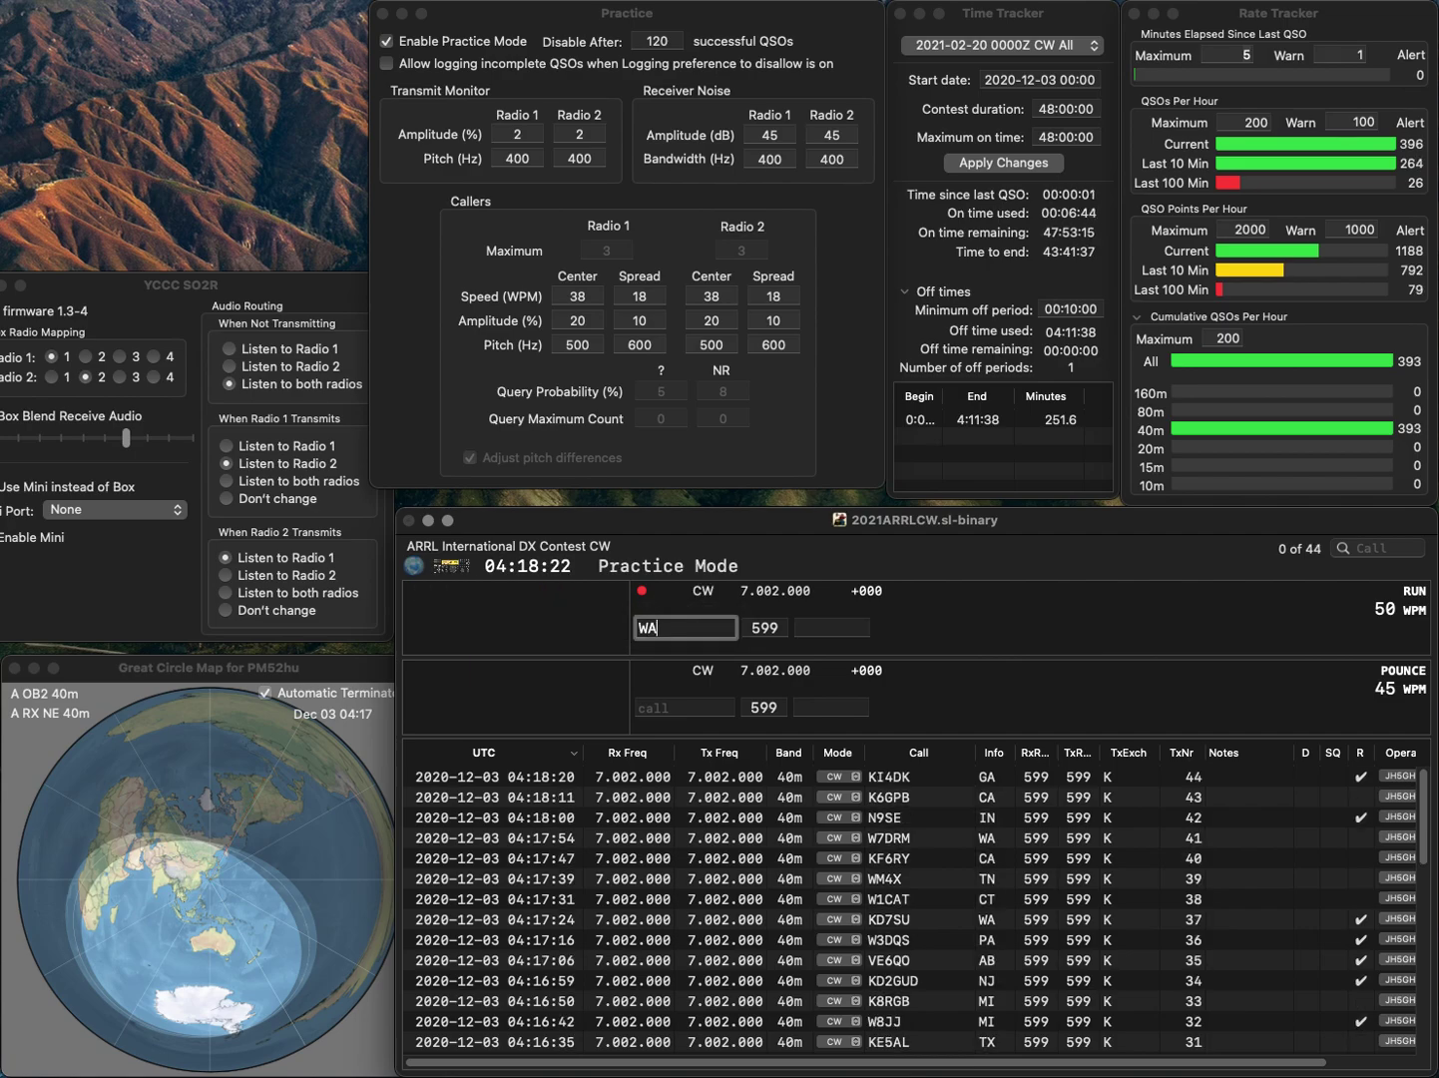
type("3SRU")
key("space")
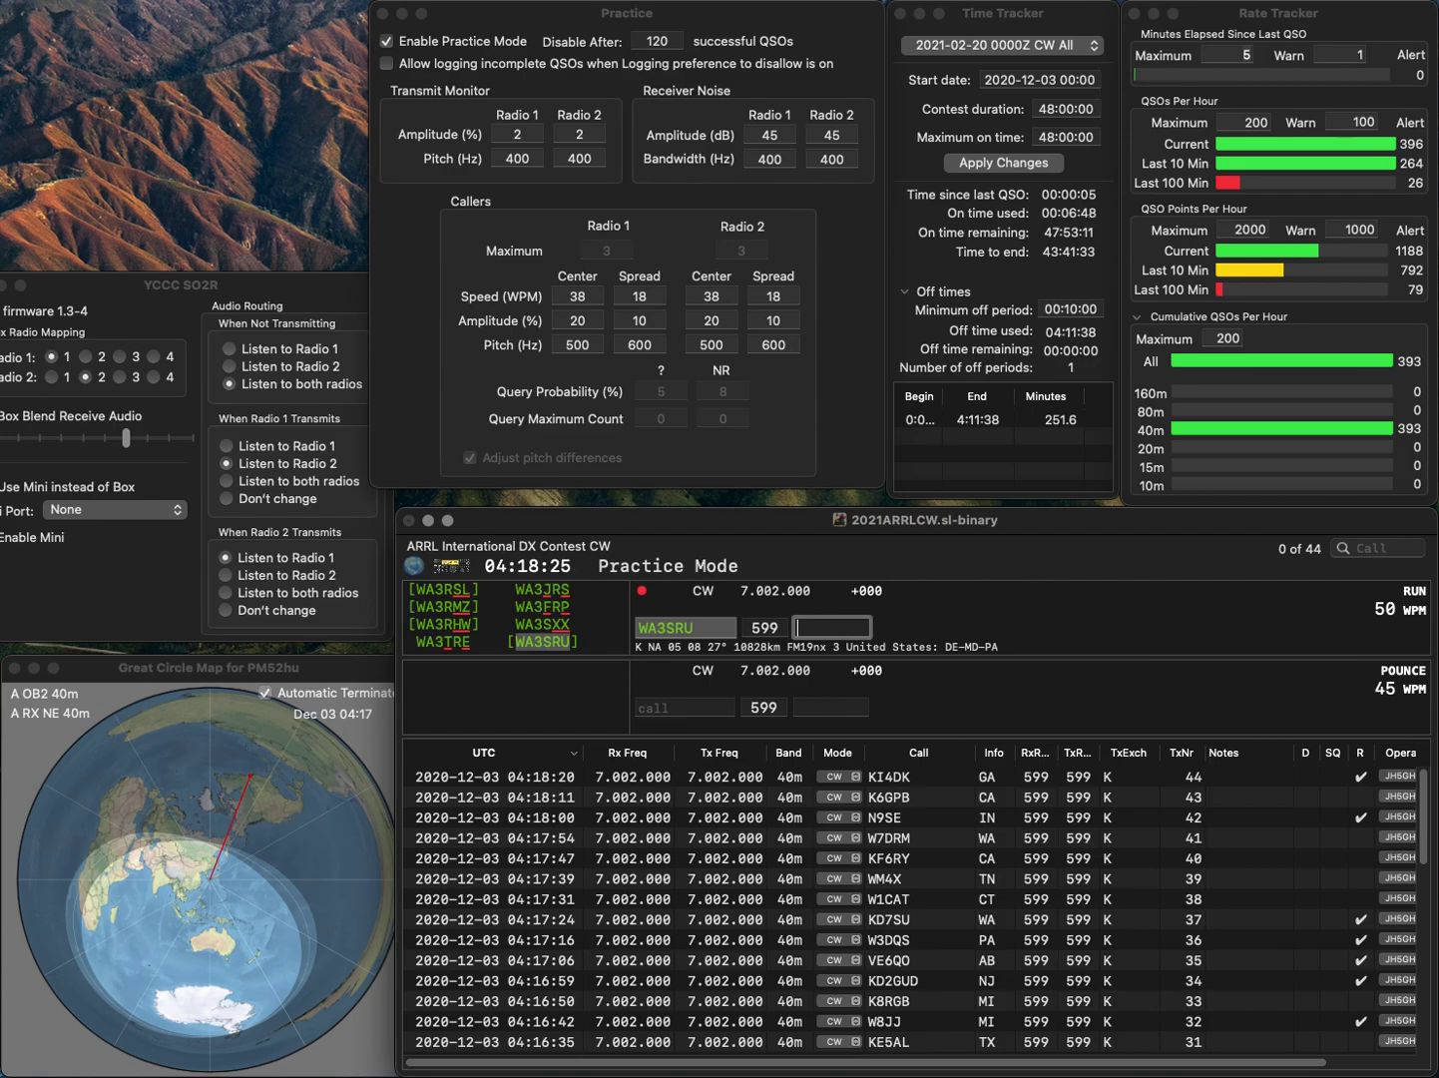
type("PA")
key("Return")
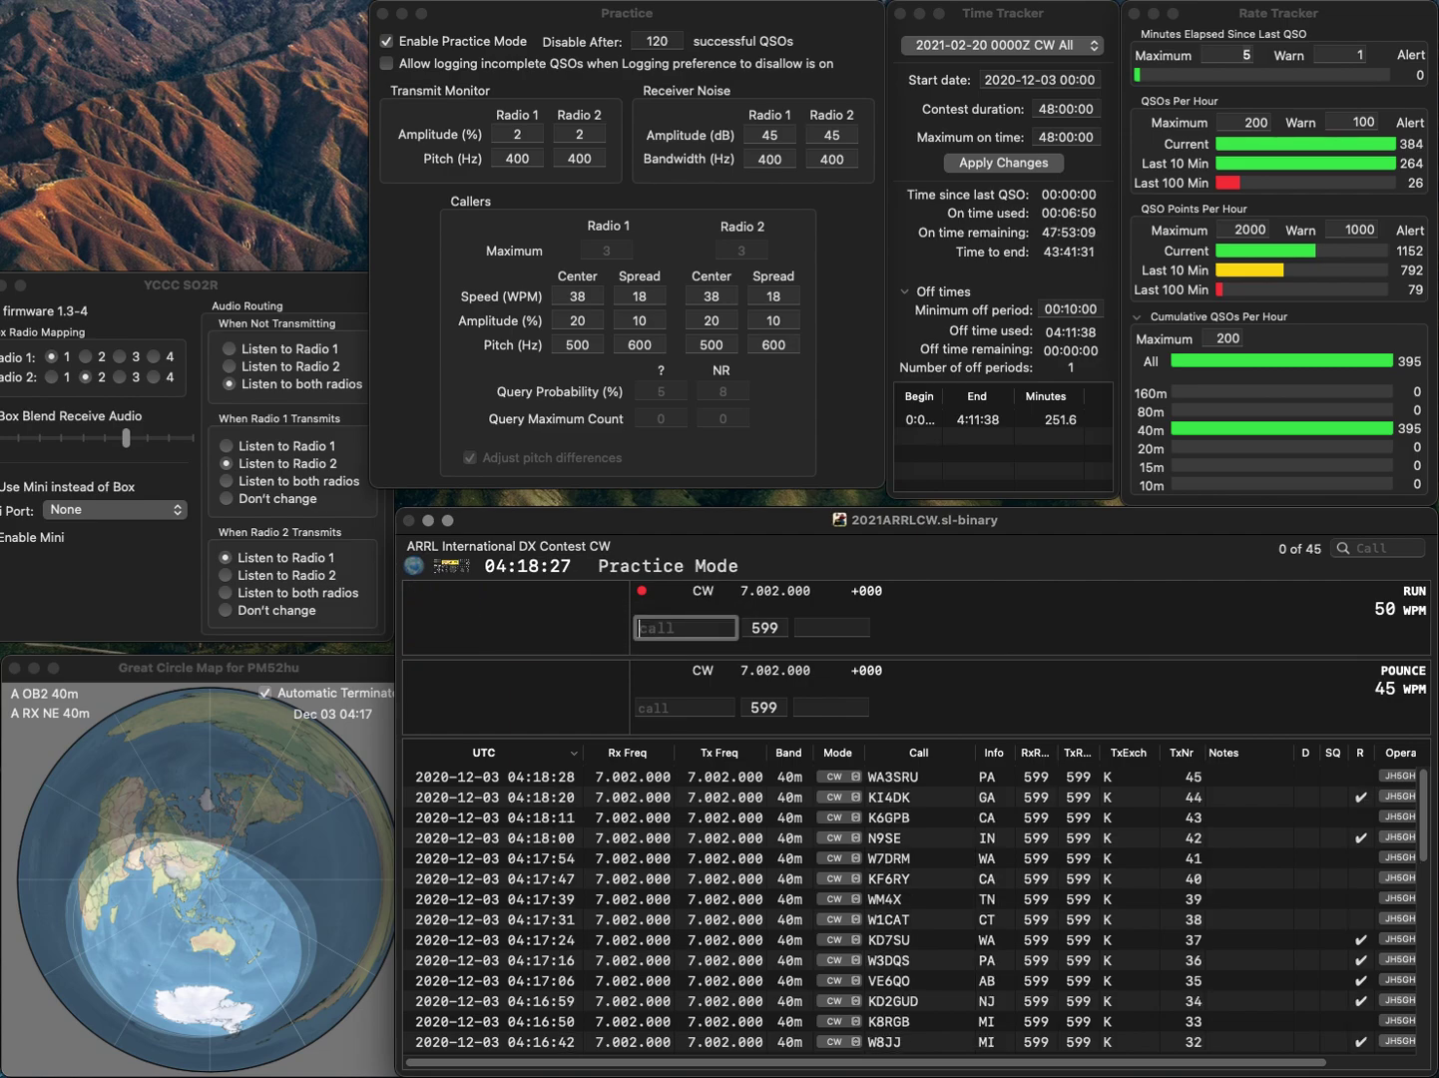
- Log the next caller on the run radio as N2IK with received exchange NJ
type("N2IK")
key("space")
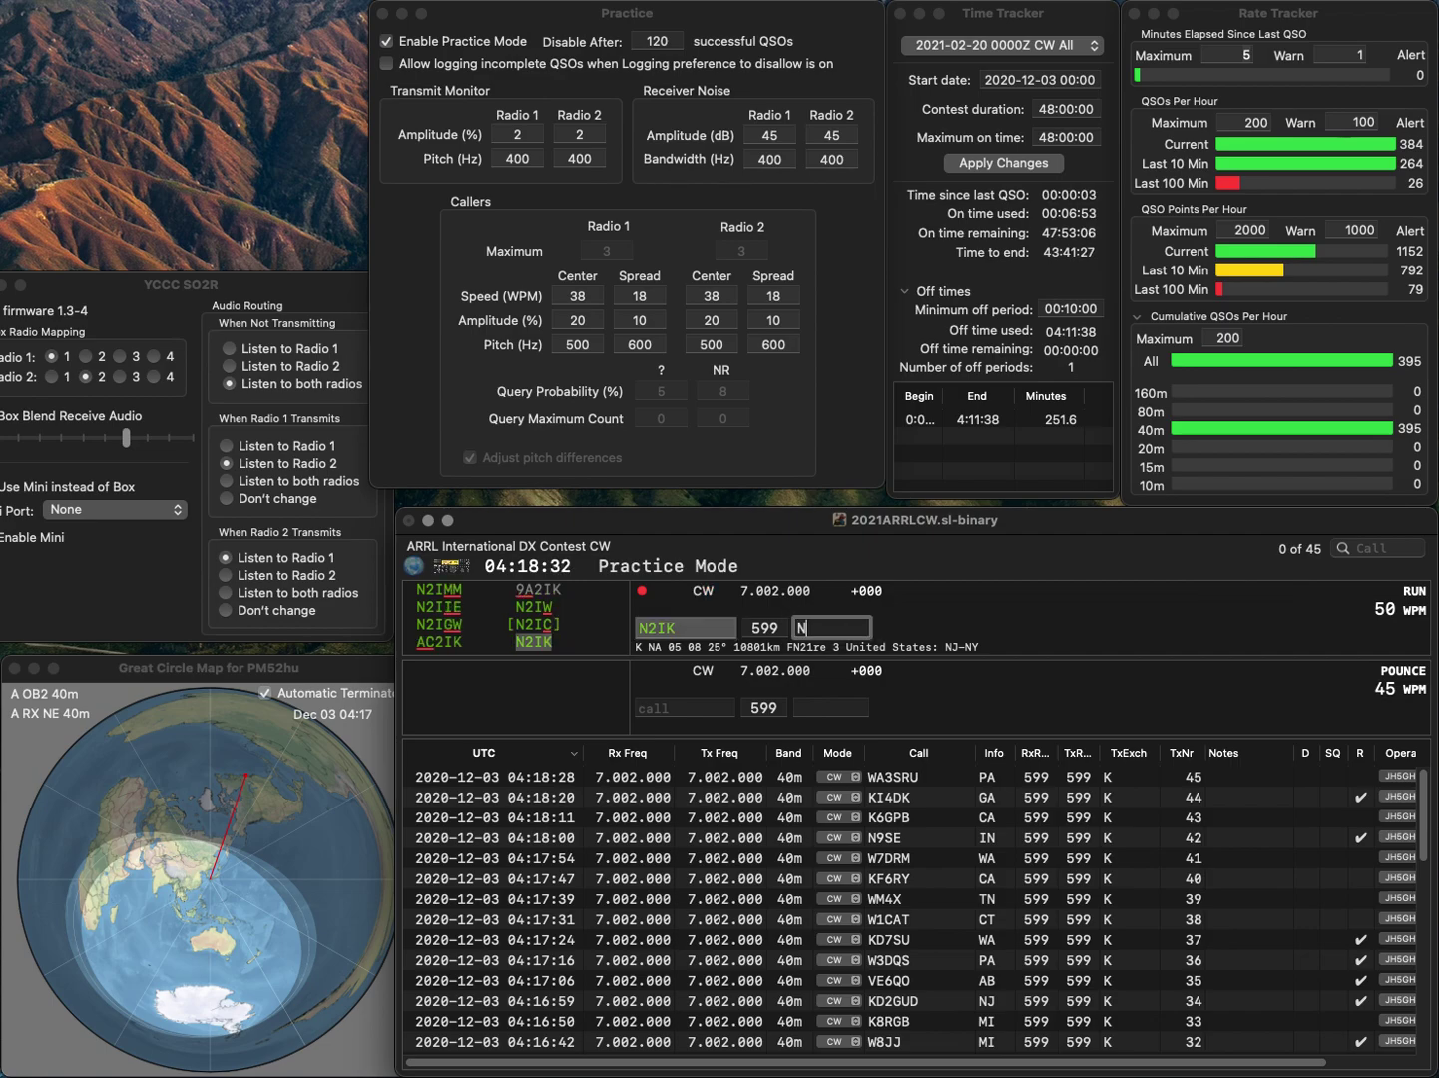
type("J")
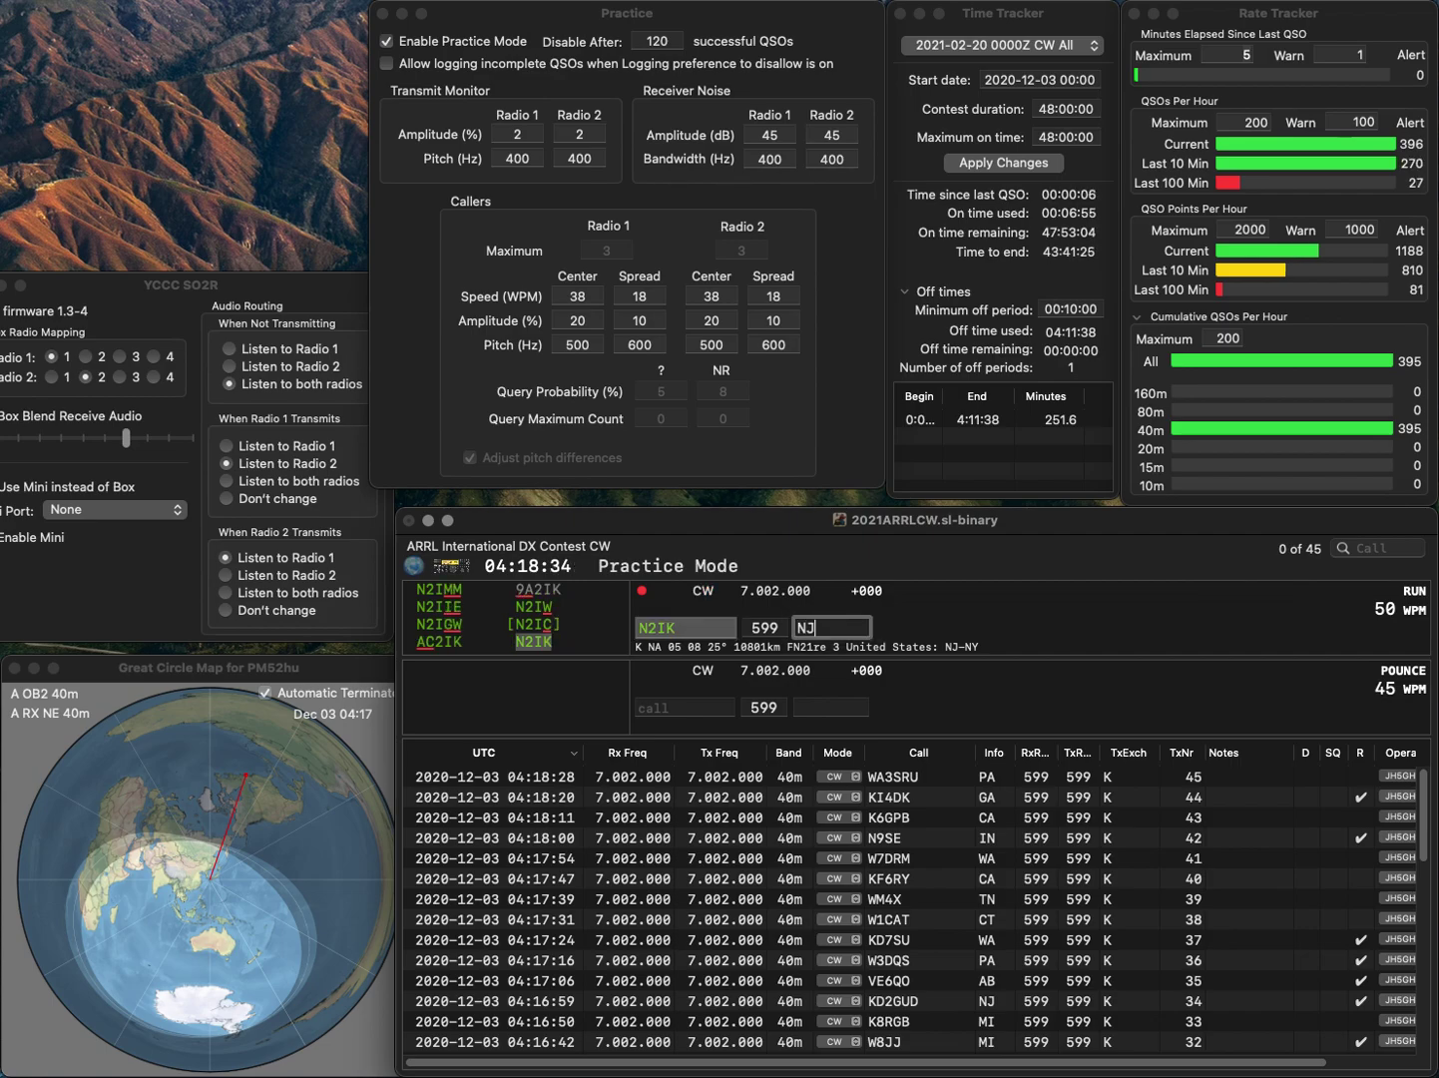
key("Return")
type("N4BA")
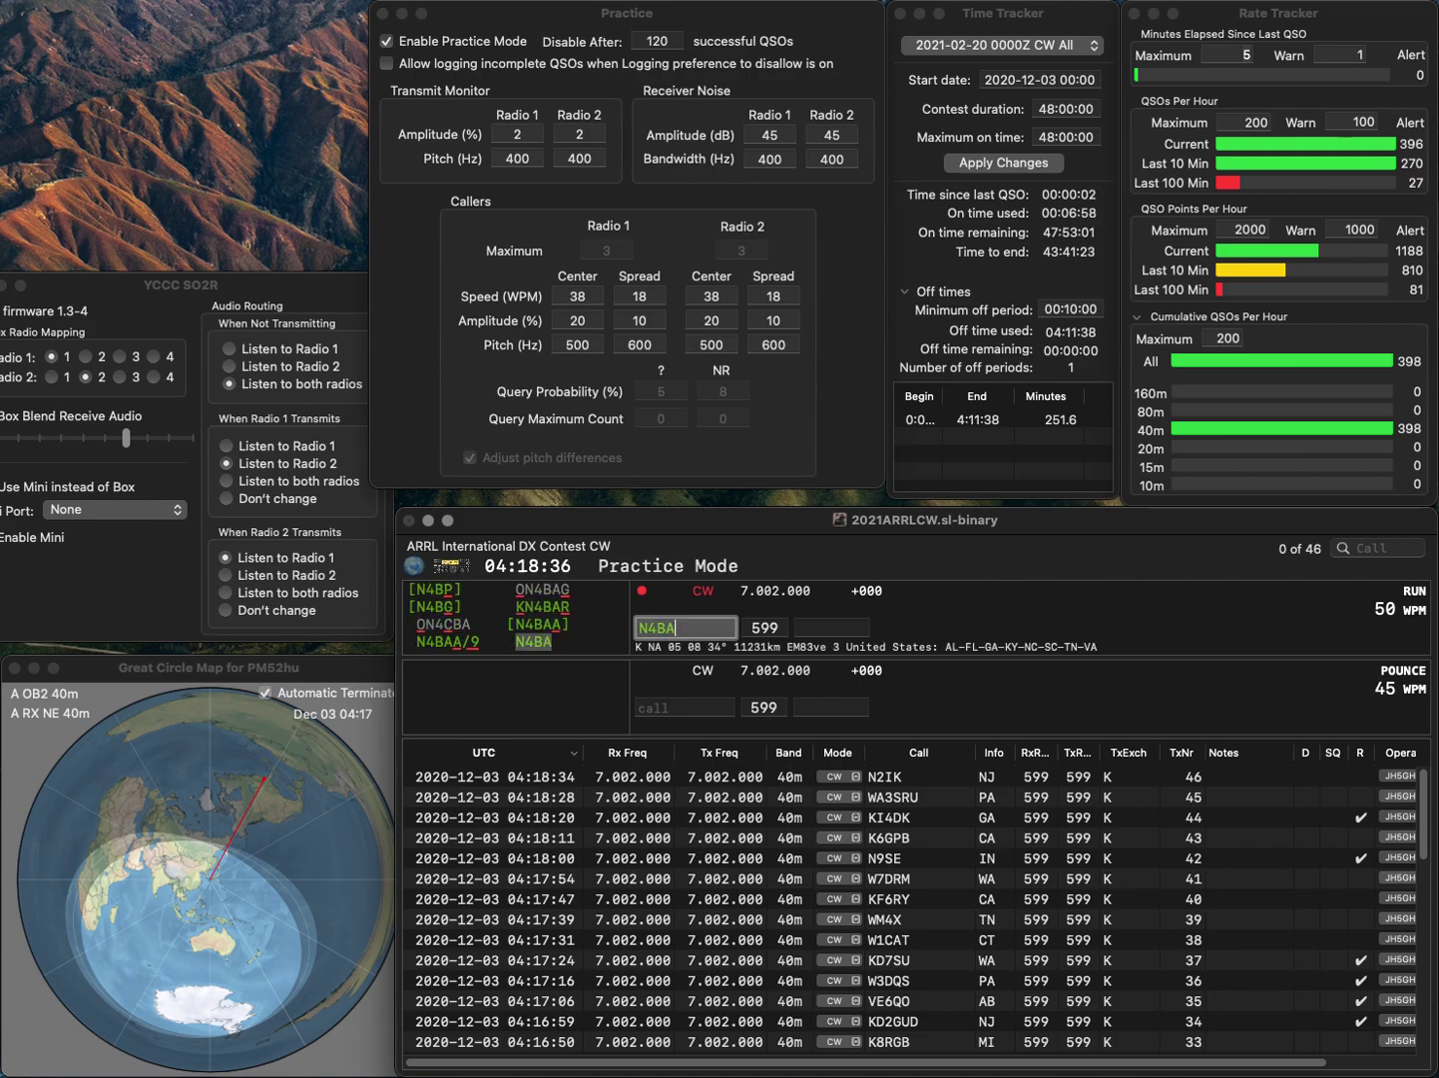
key("Tab")
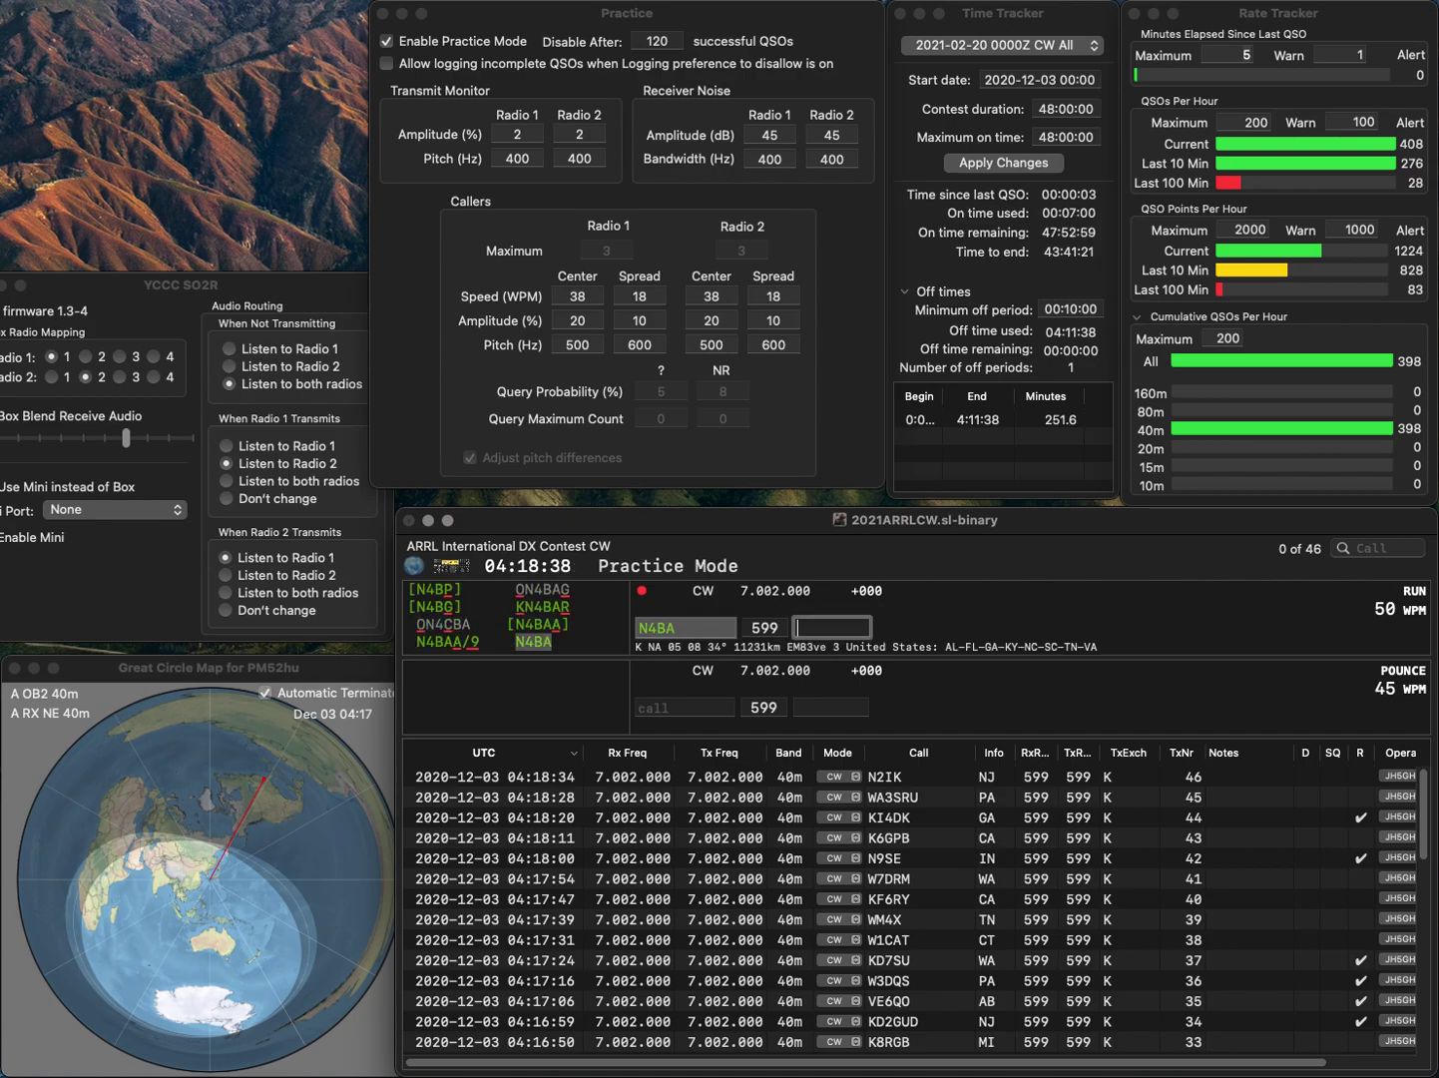
type("GA")
key("Return")
type("K")
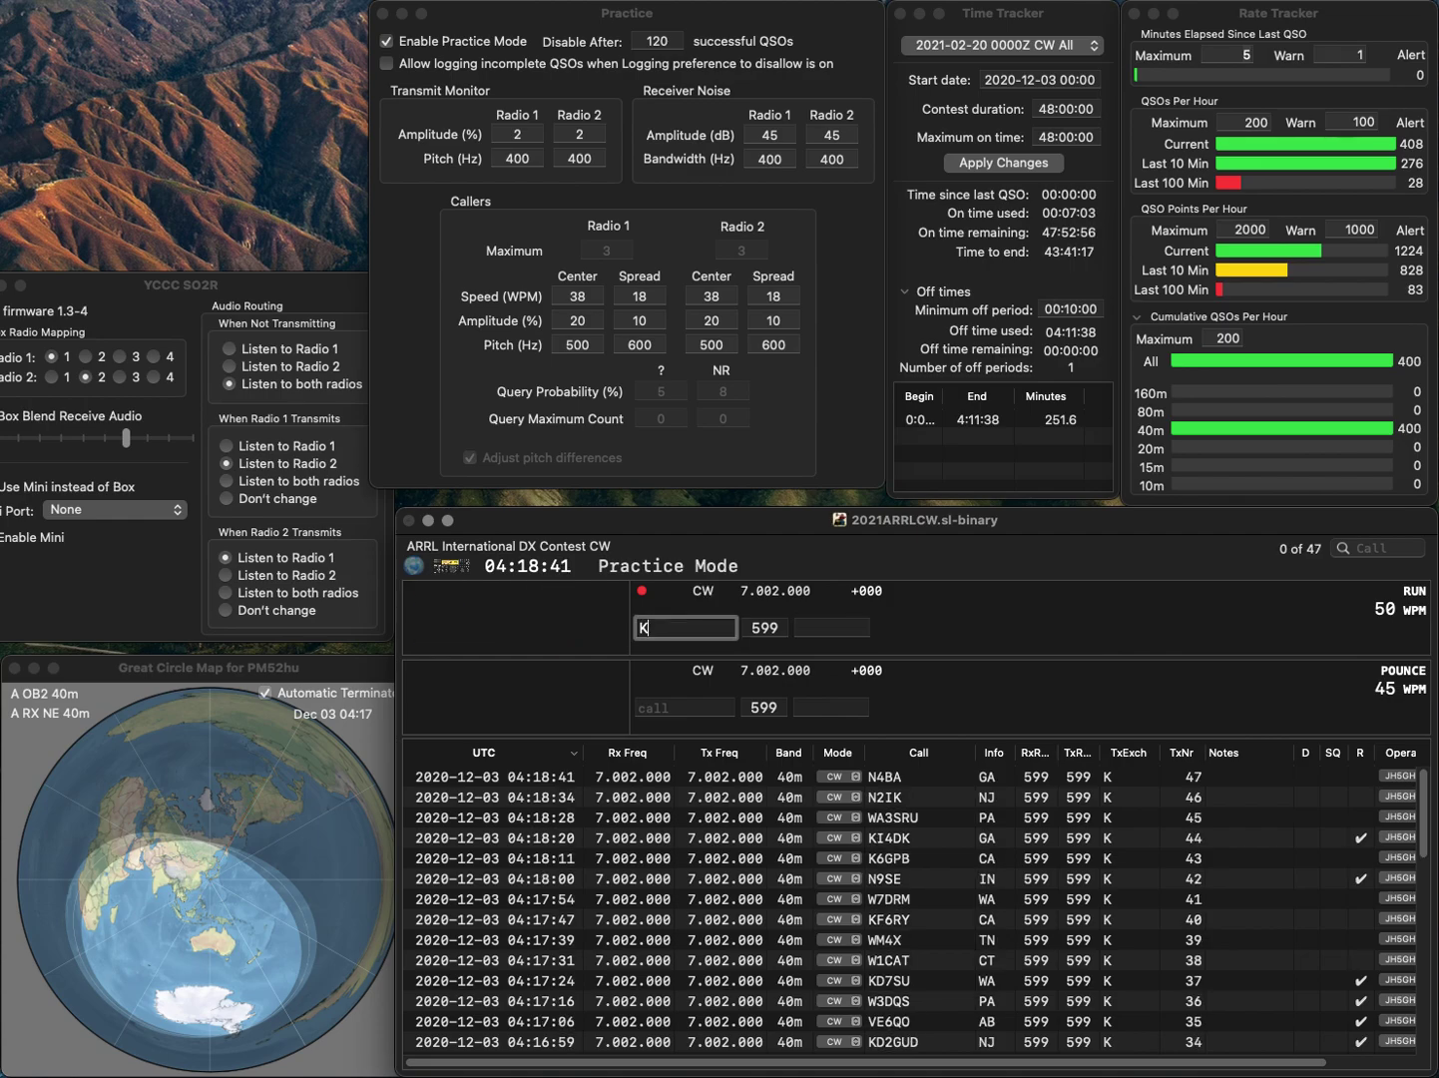
type("D4DRJ")
key("Return")
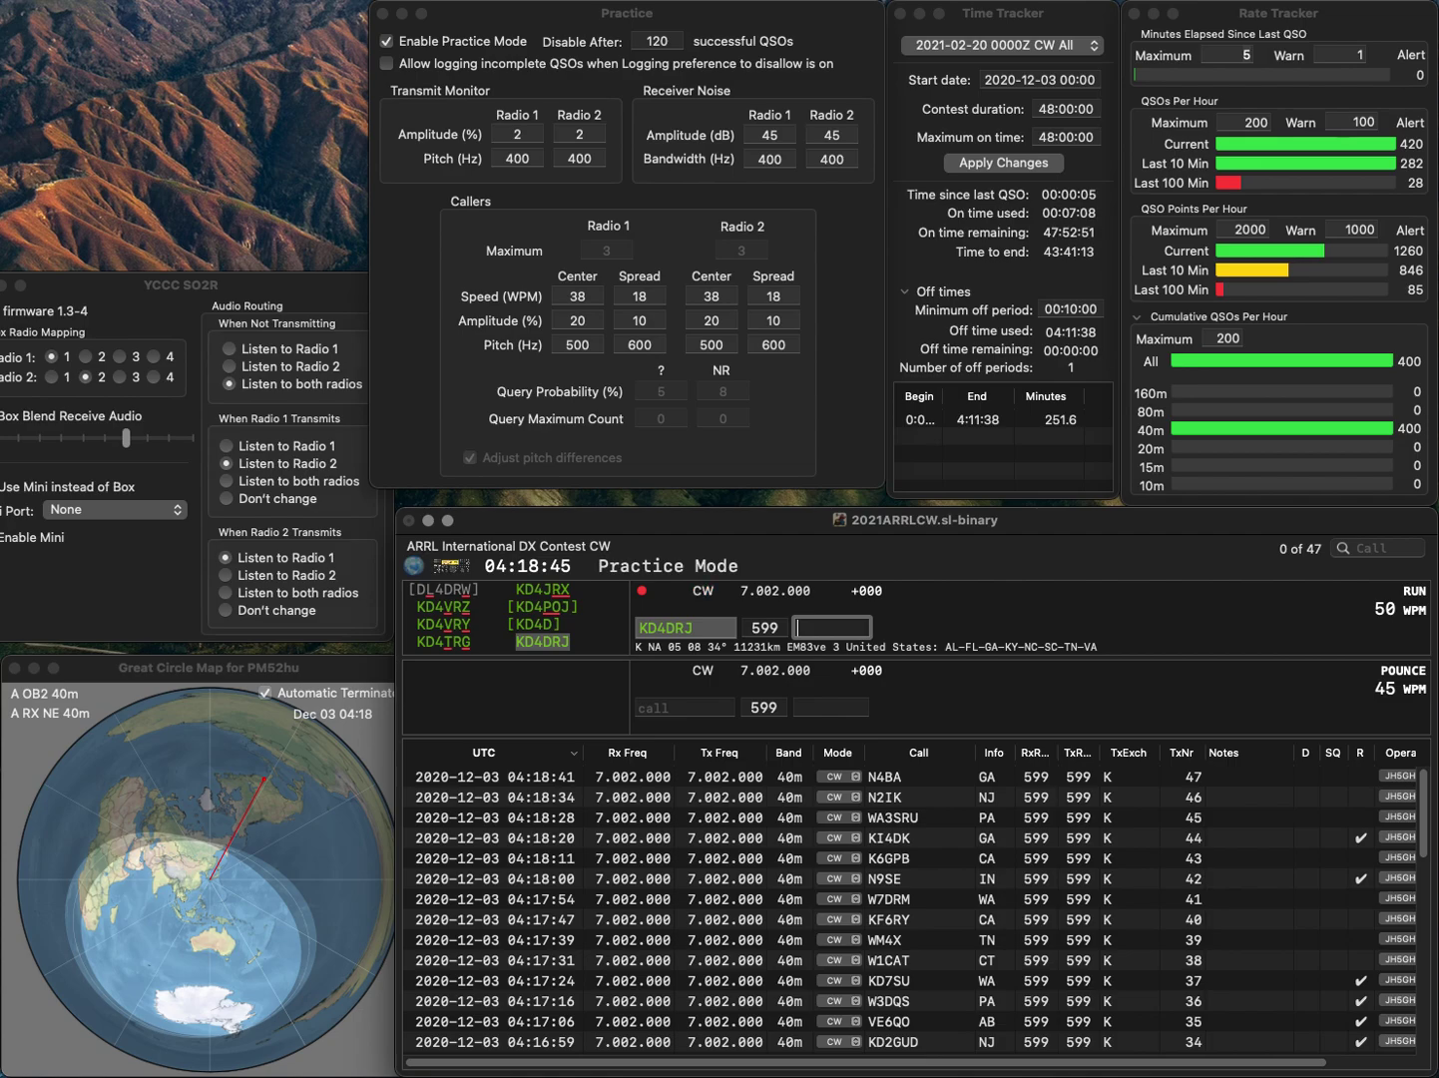
type("KY")
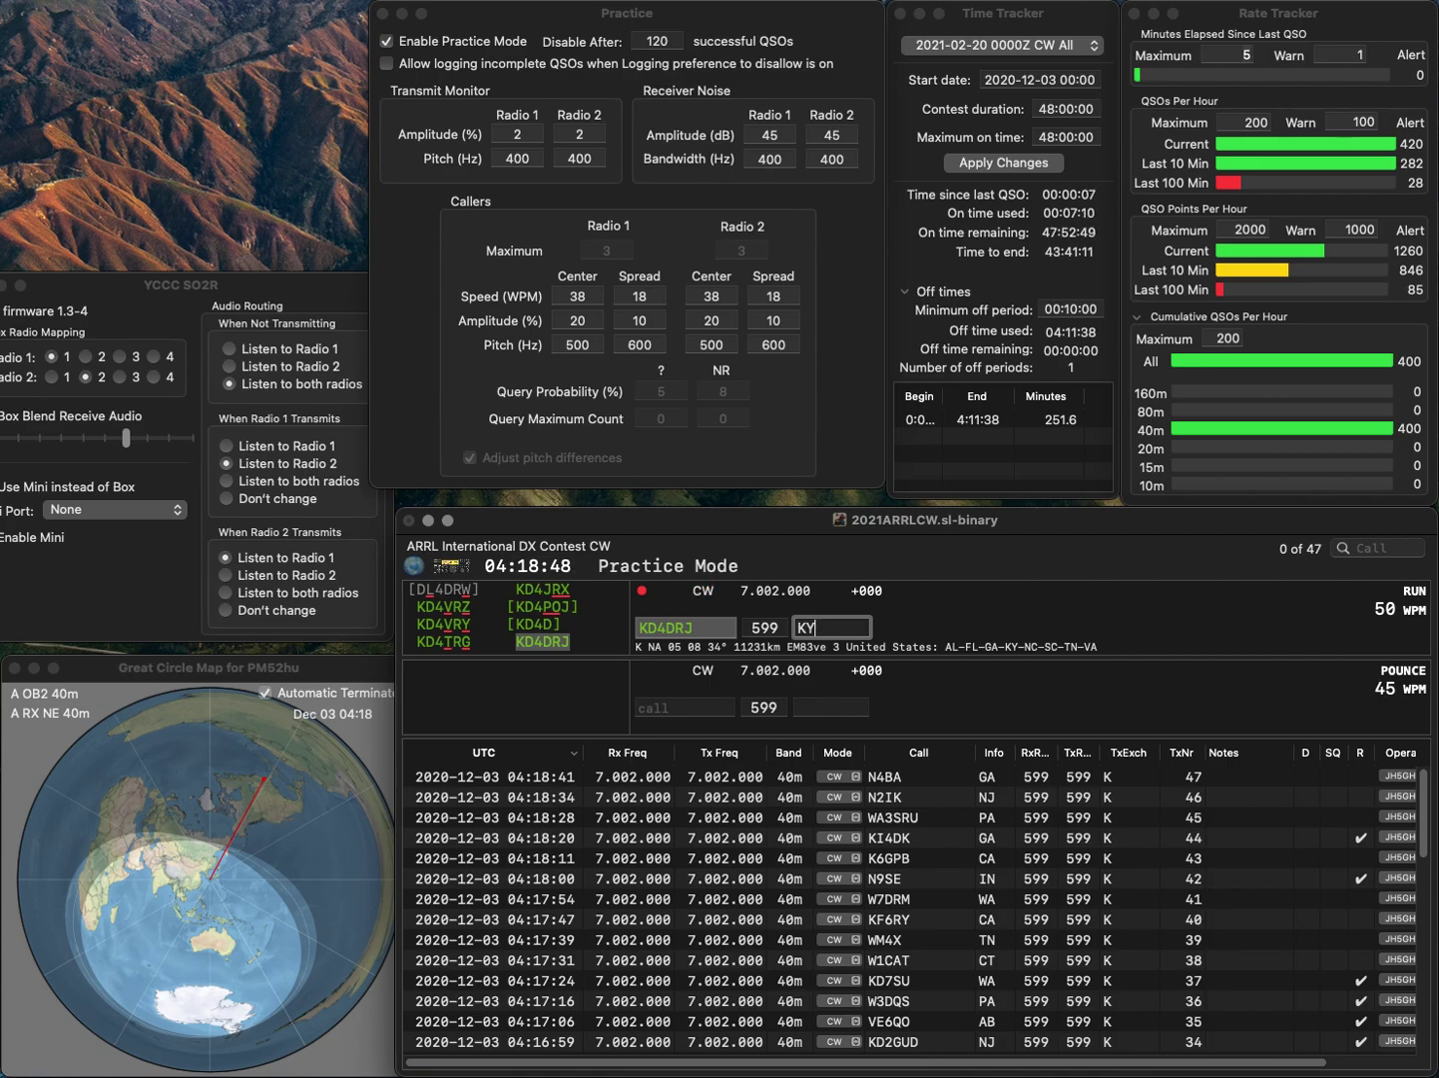
key("Return")
type("K1IDX")
key("Return")
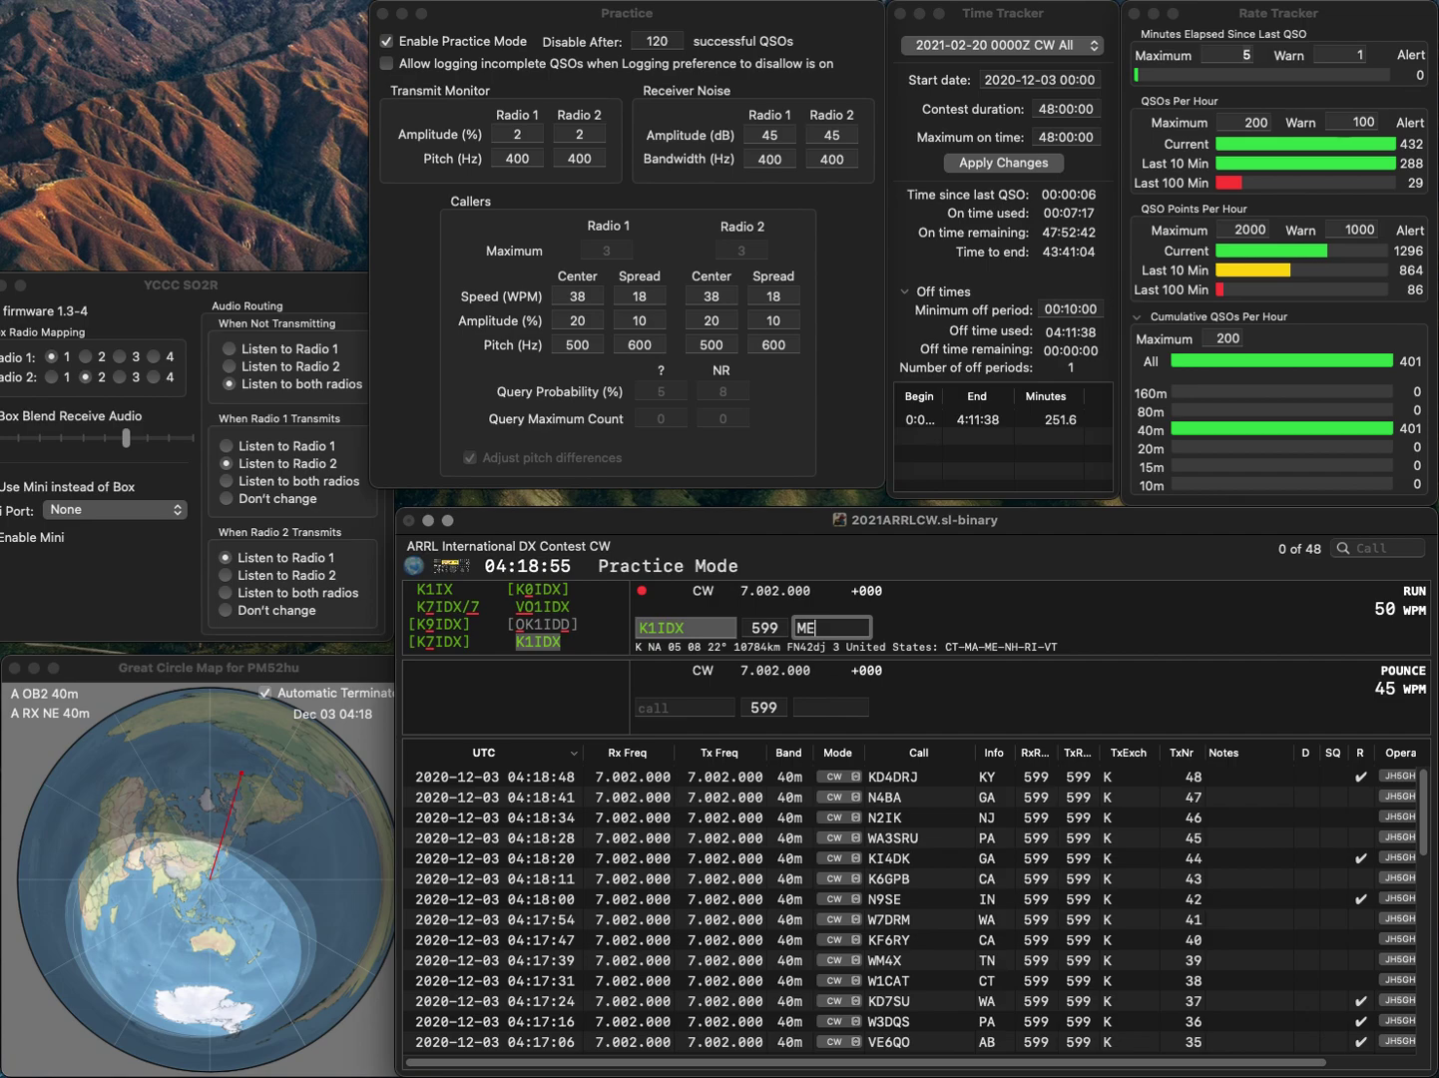
key("Return")
- Log the next caller on the run radio as KH2PM with received exchange NC
type("KS")
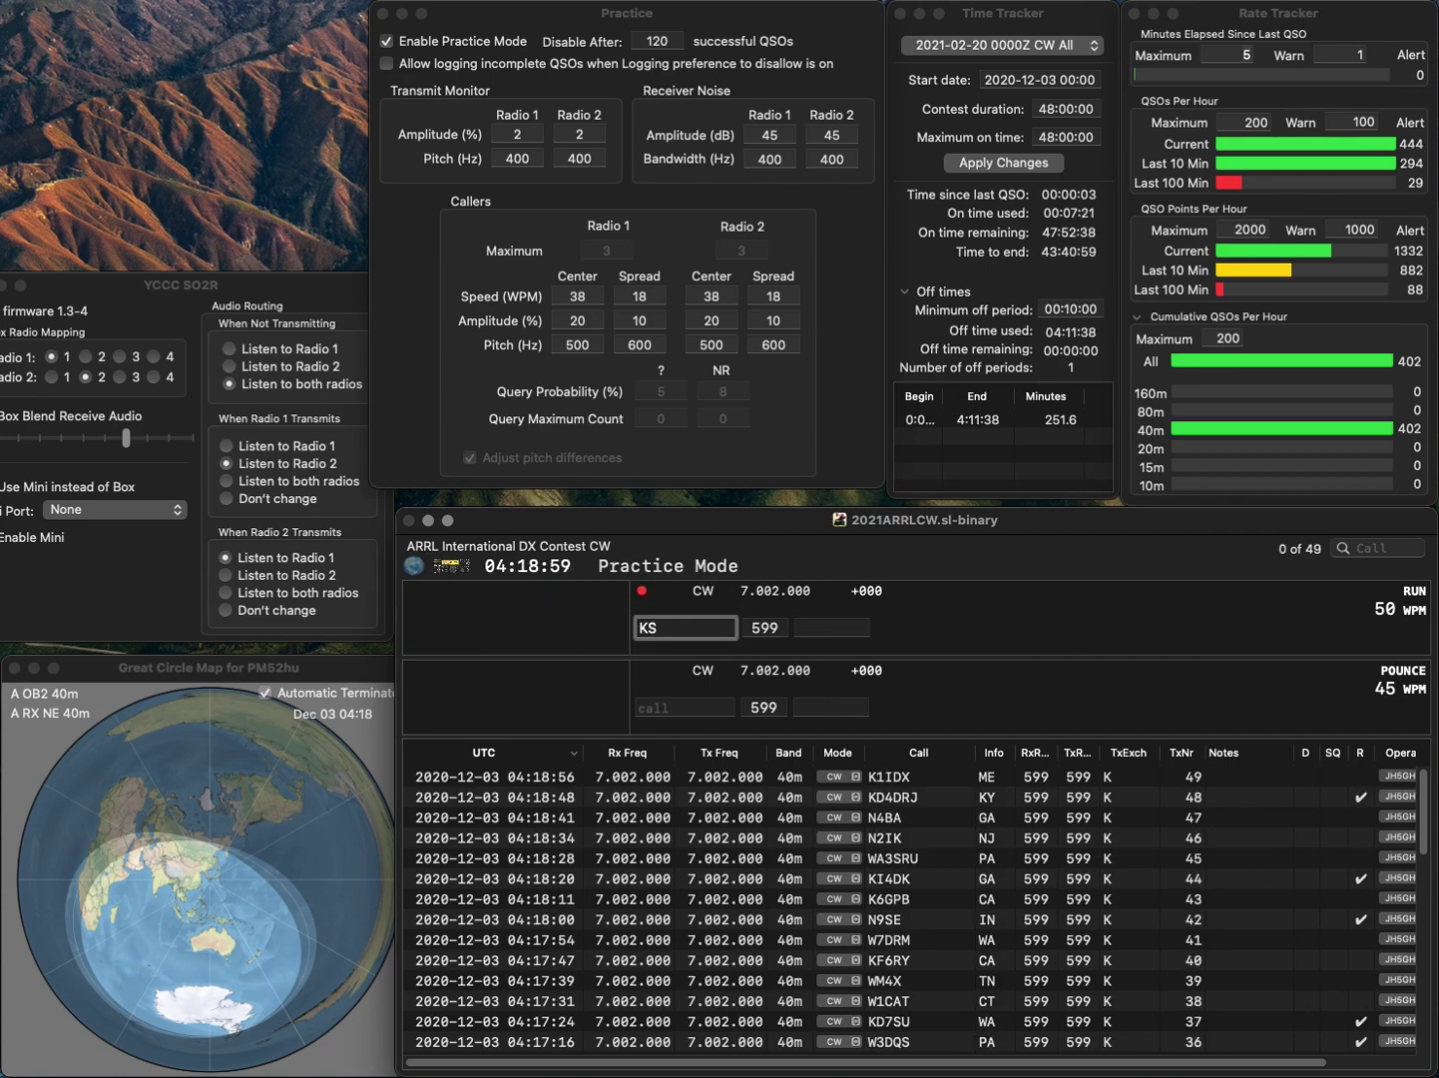
type("2PM")
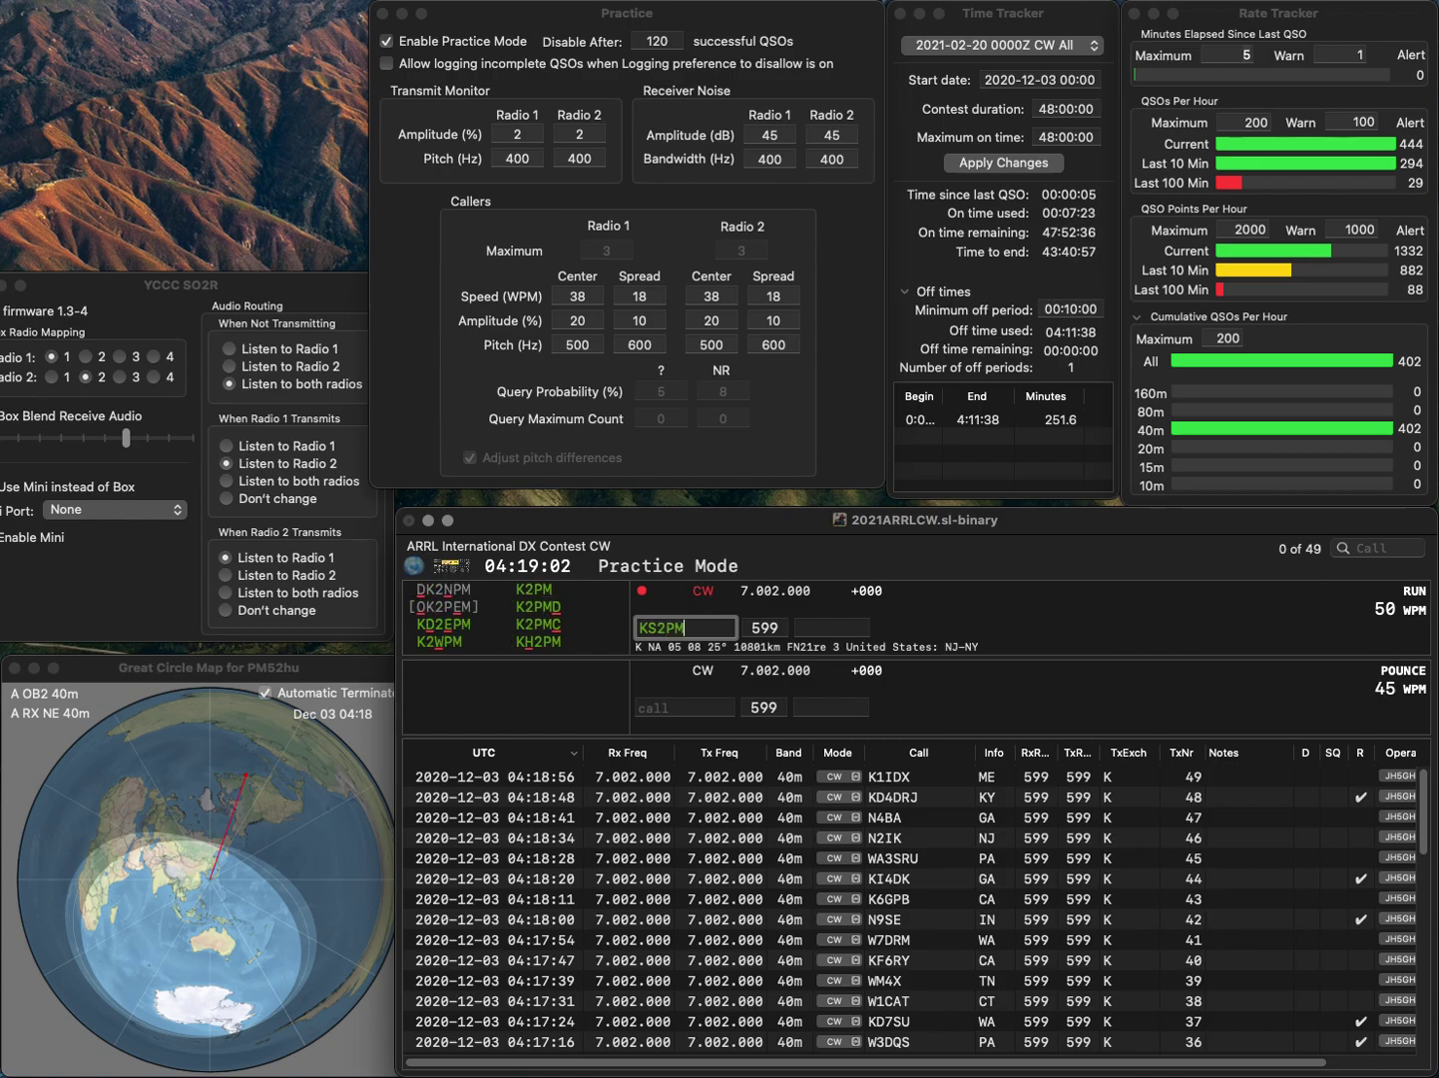
key("Delete")
type("H")
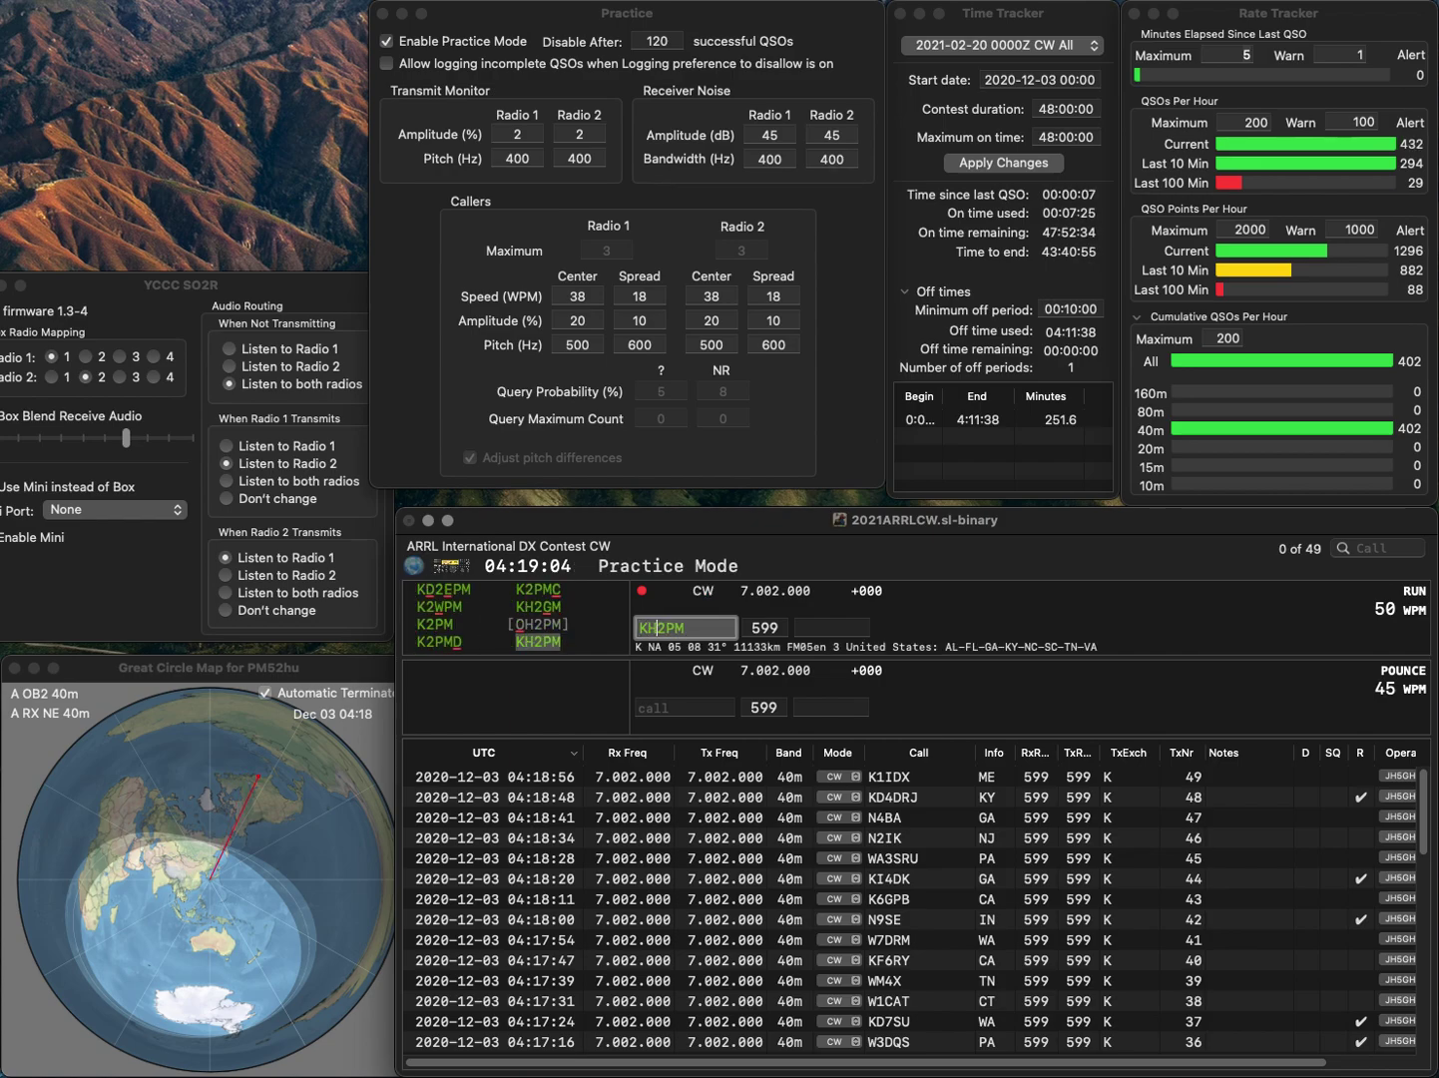
key("space")
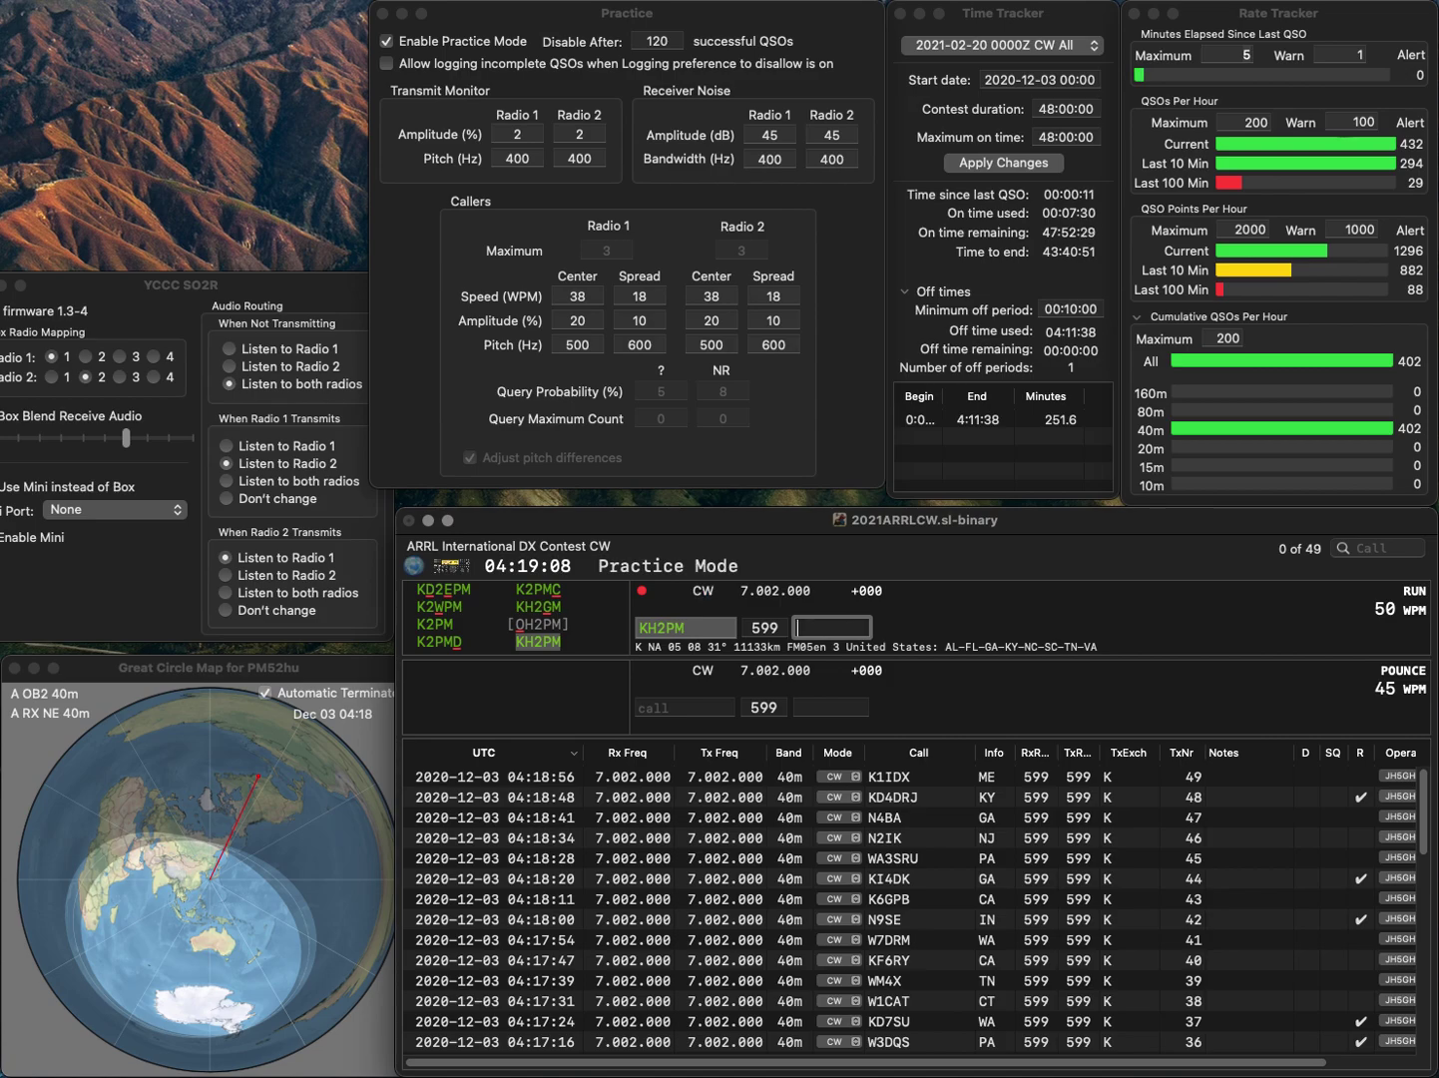
type("NC")
key("Return")
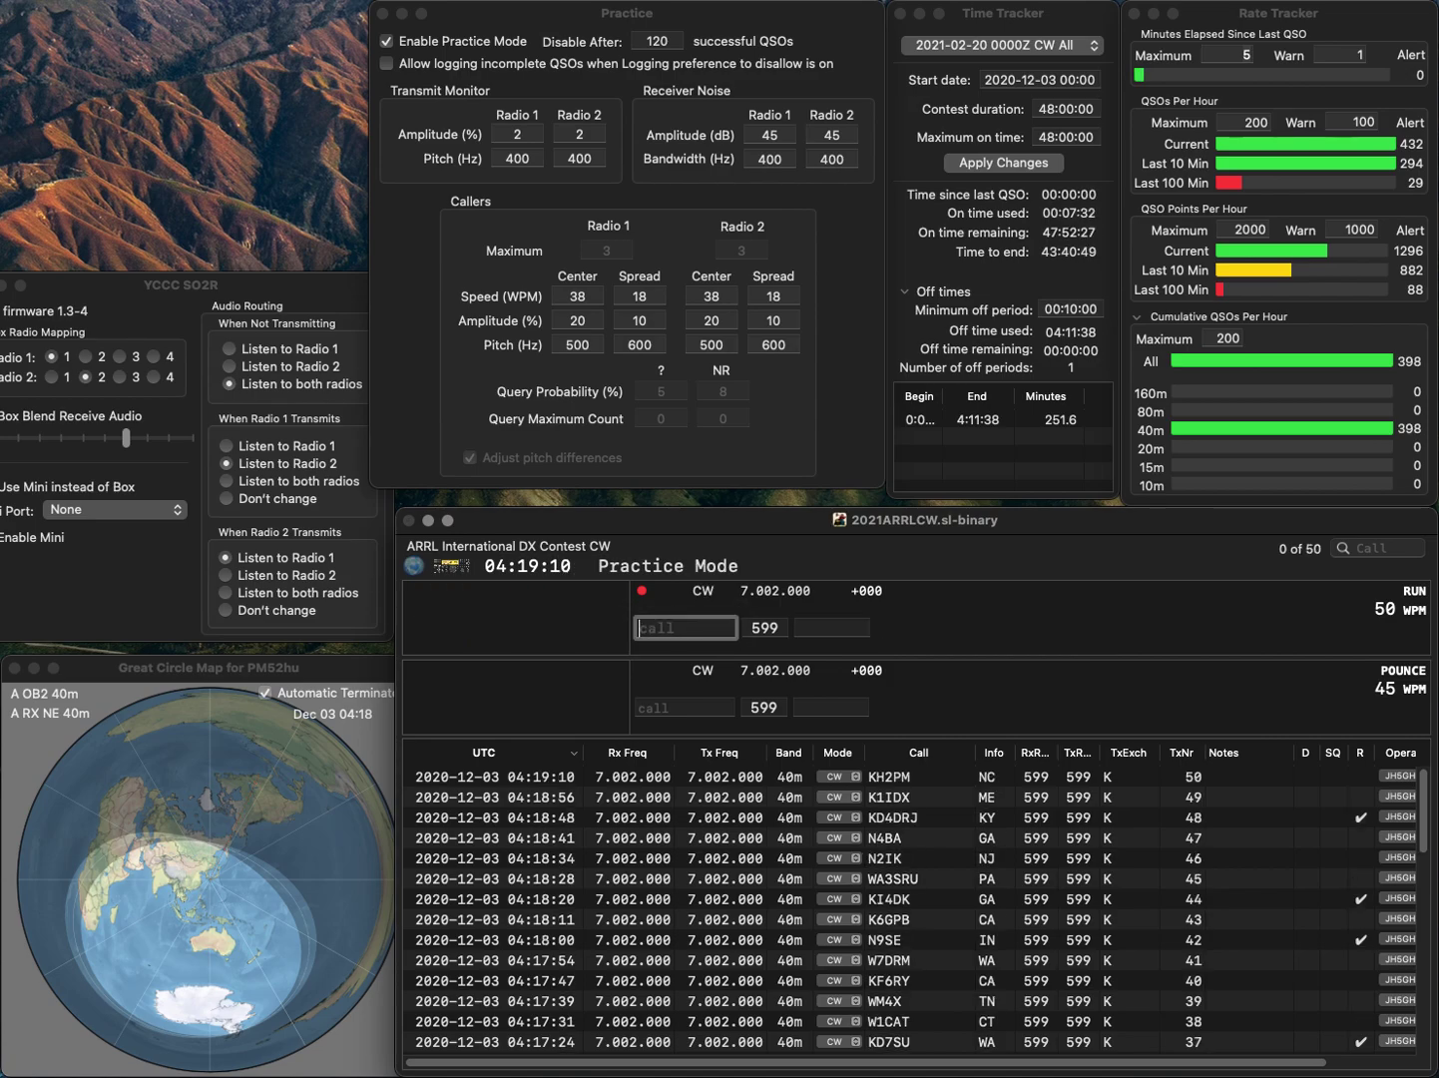
type("W2EG")
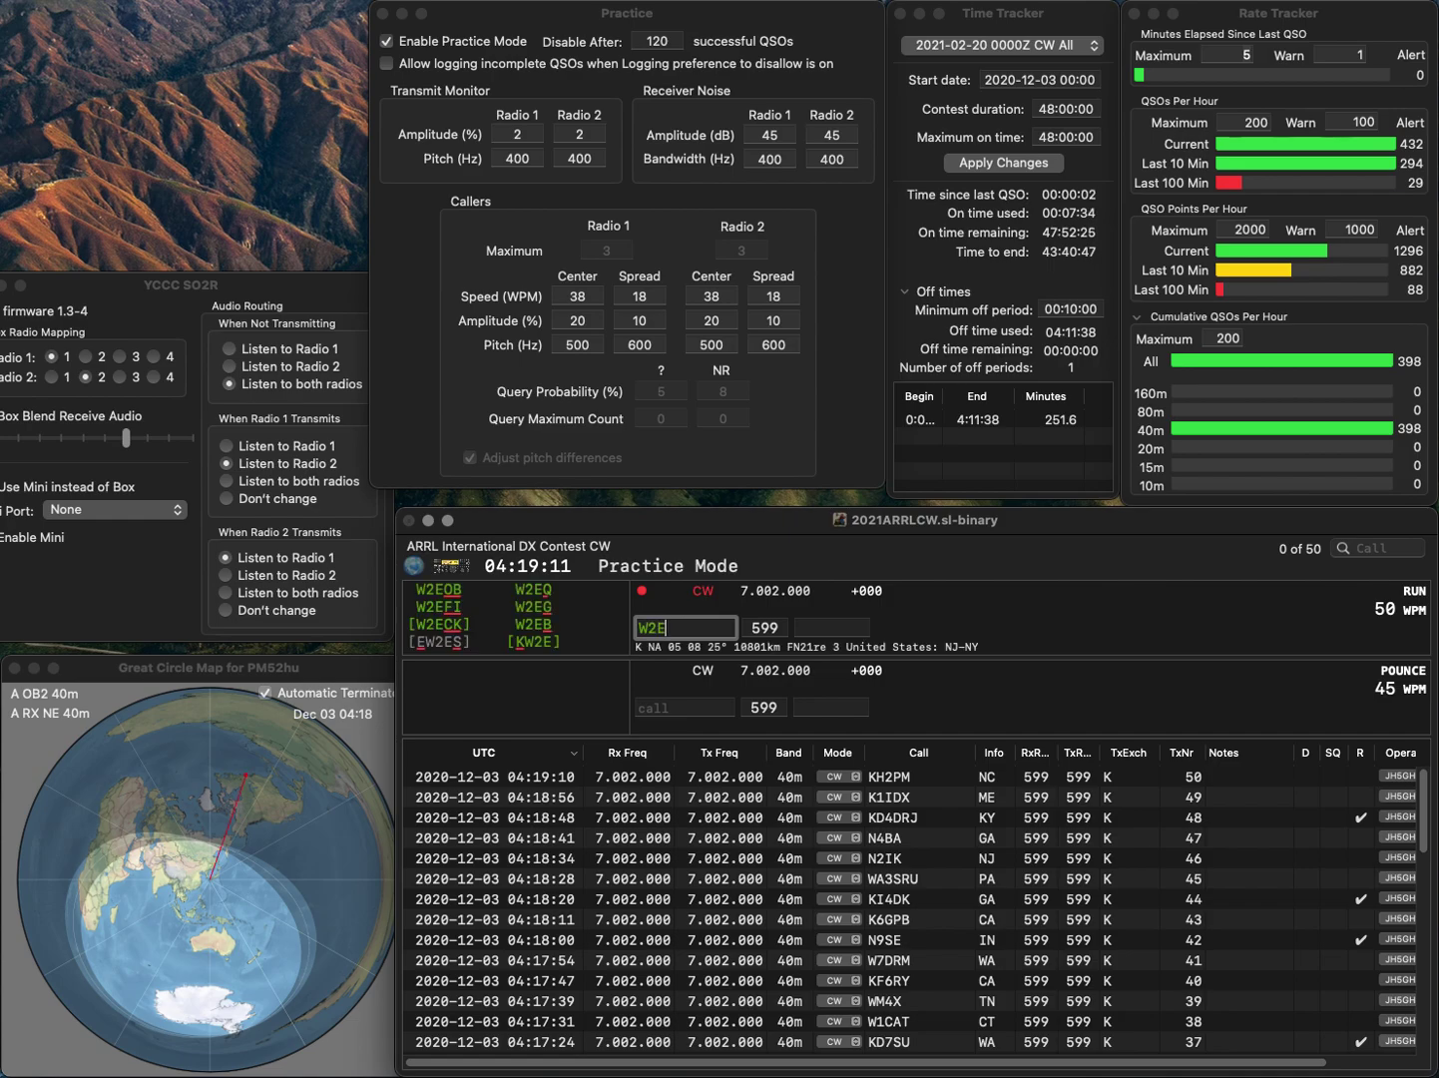
key("Return")
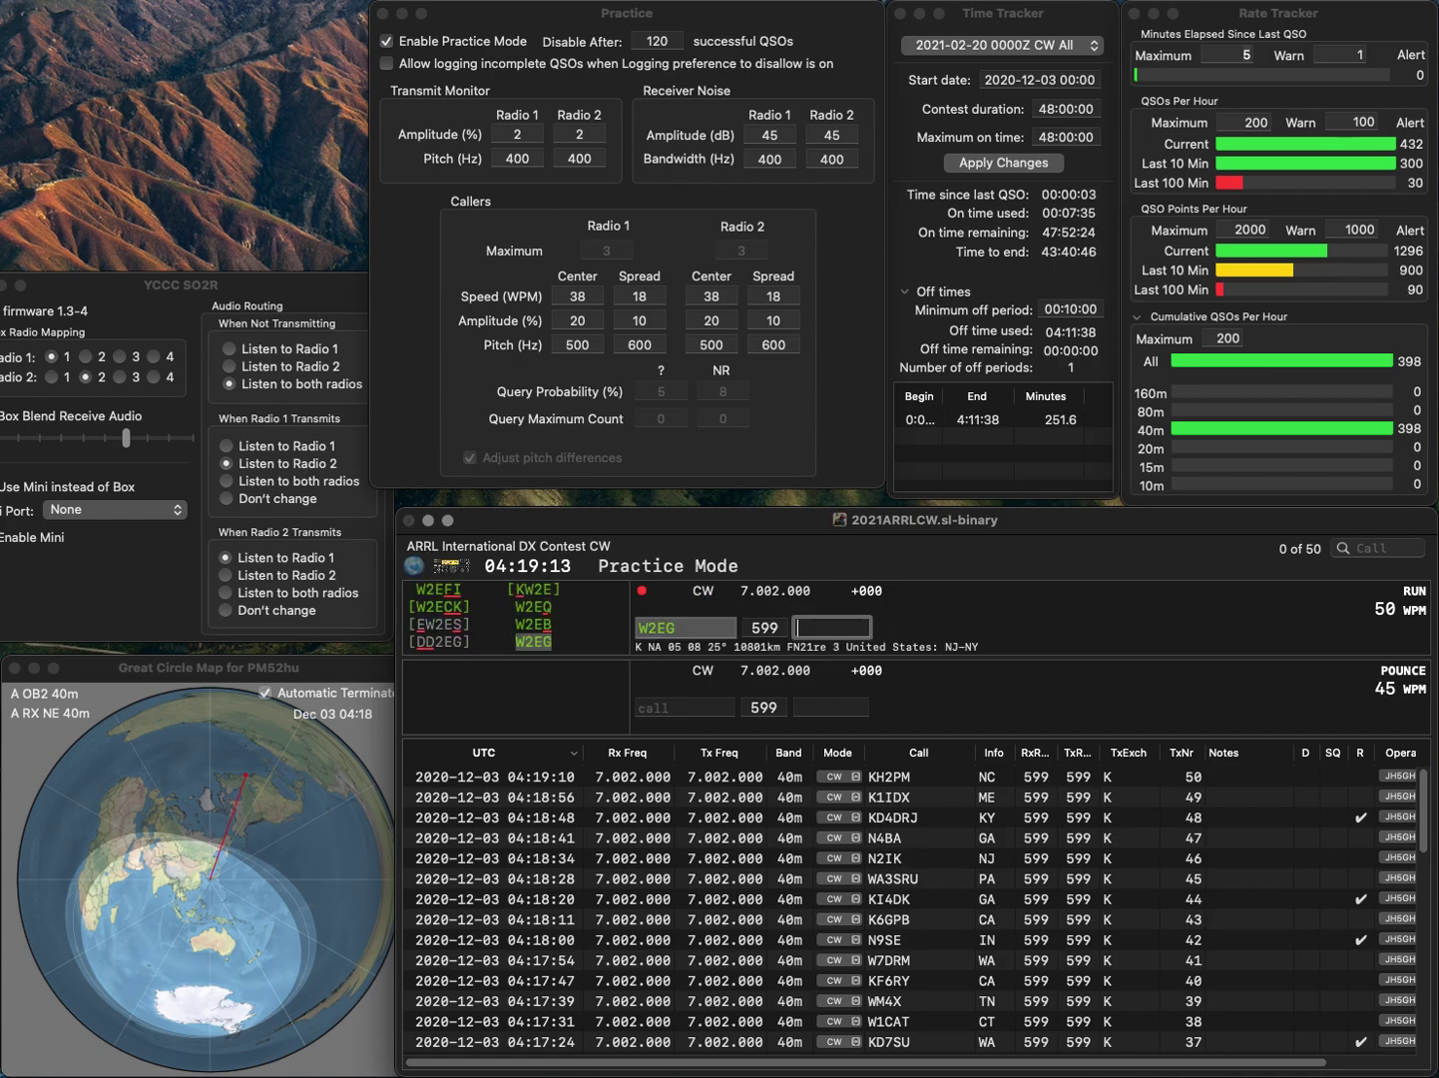
type("Y")
key("Return")
type("KG6AO")
key("space")
type("CA")
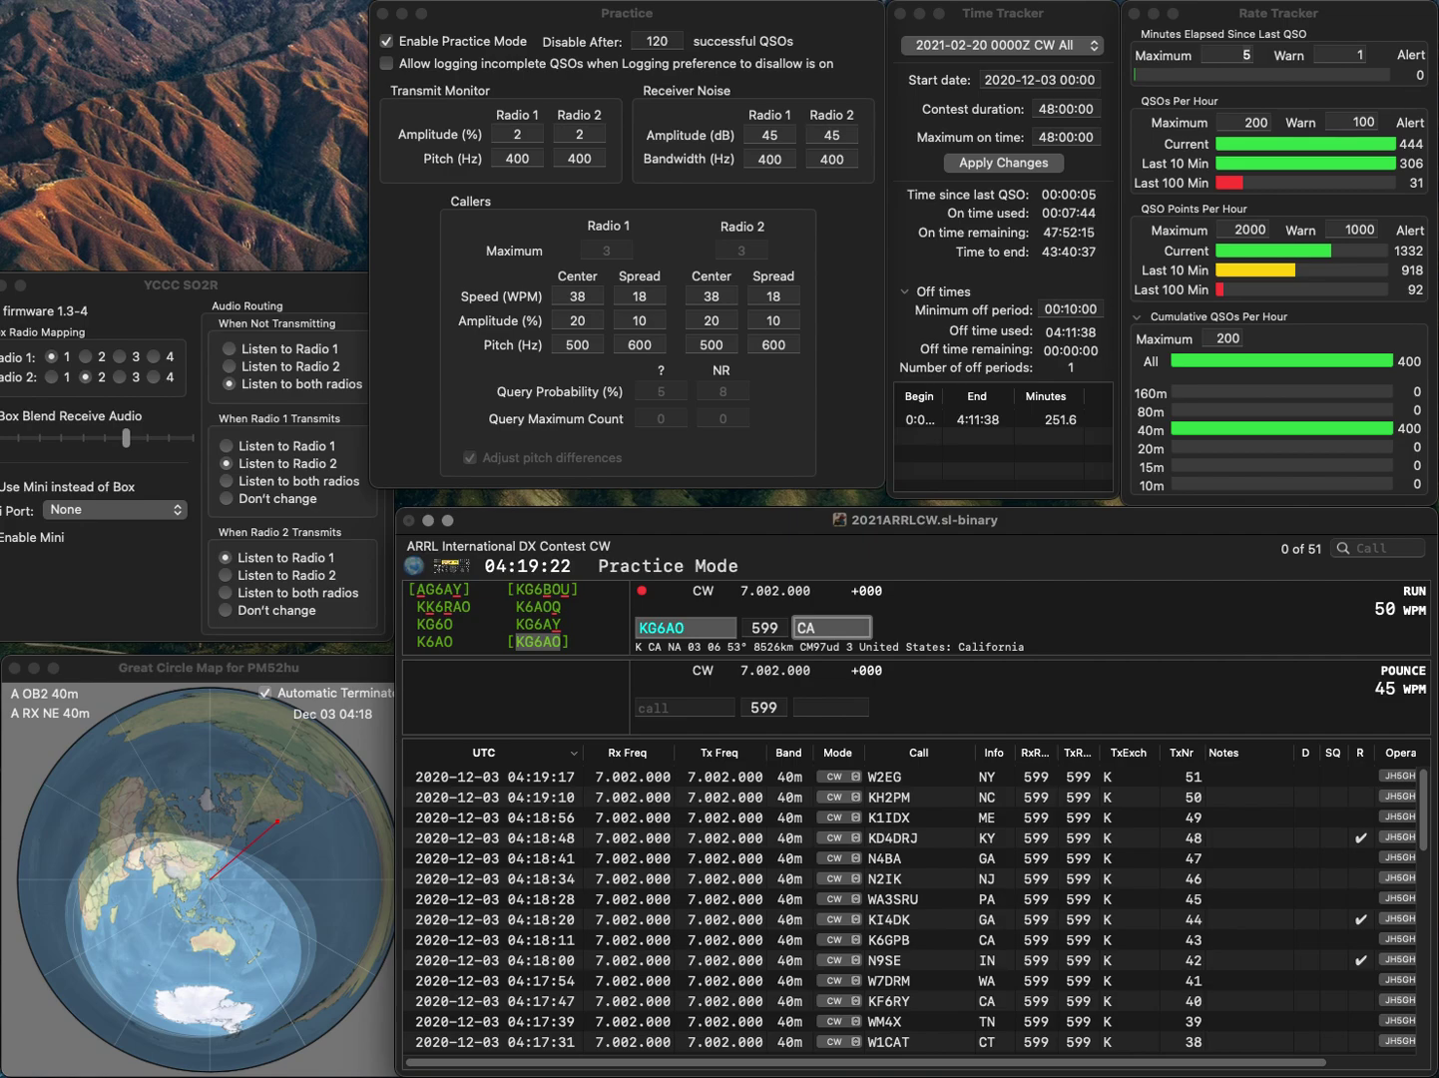
key("Return")
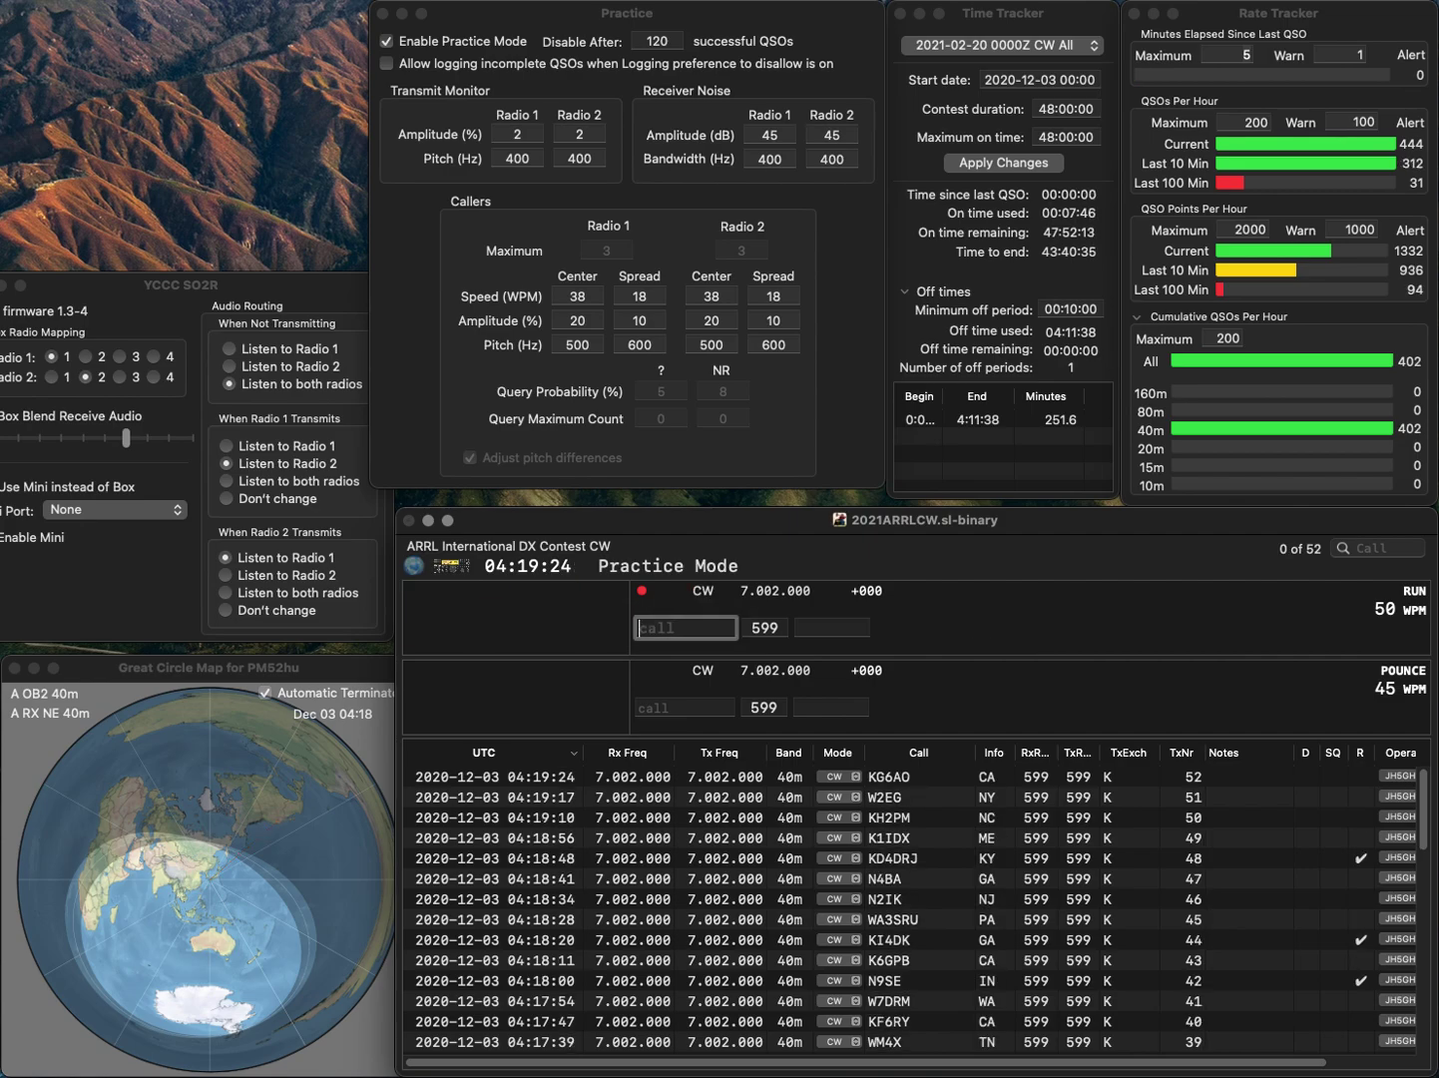
- Log the next caller on the run radio as N4TO with received exchange VA
type("N4TO")
key("space")
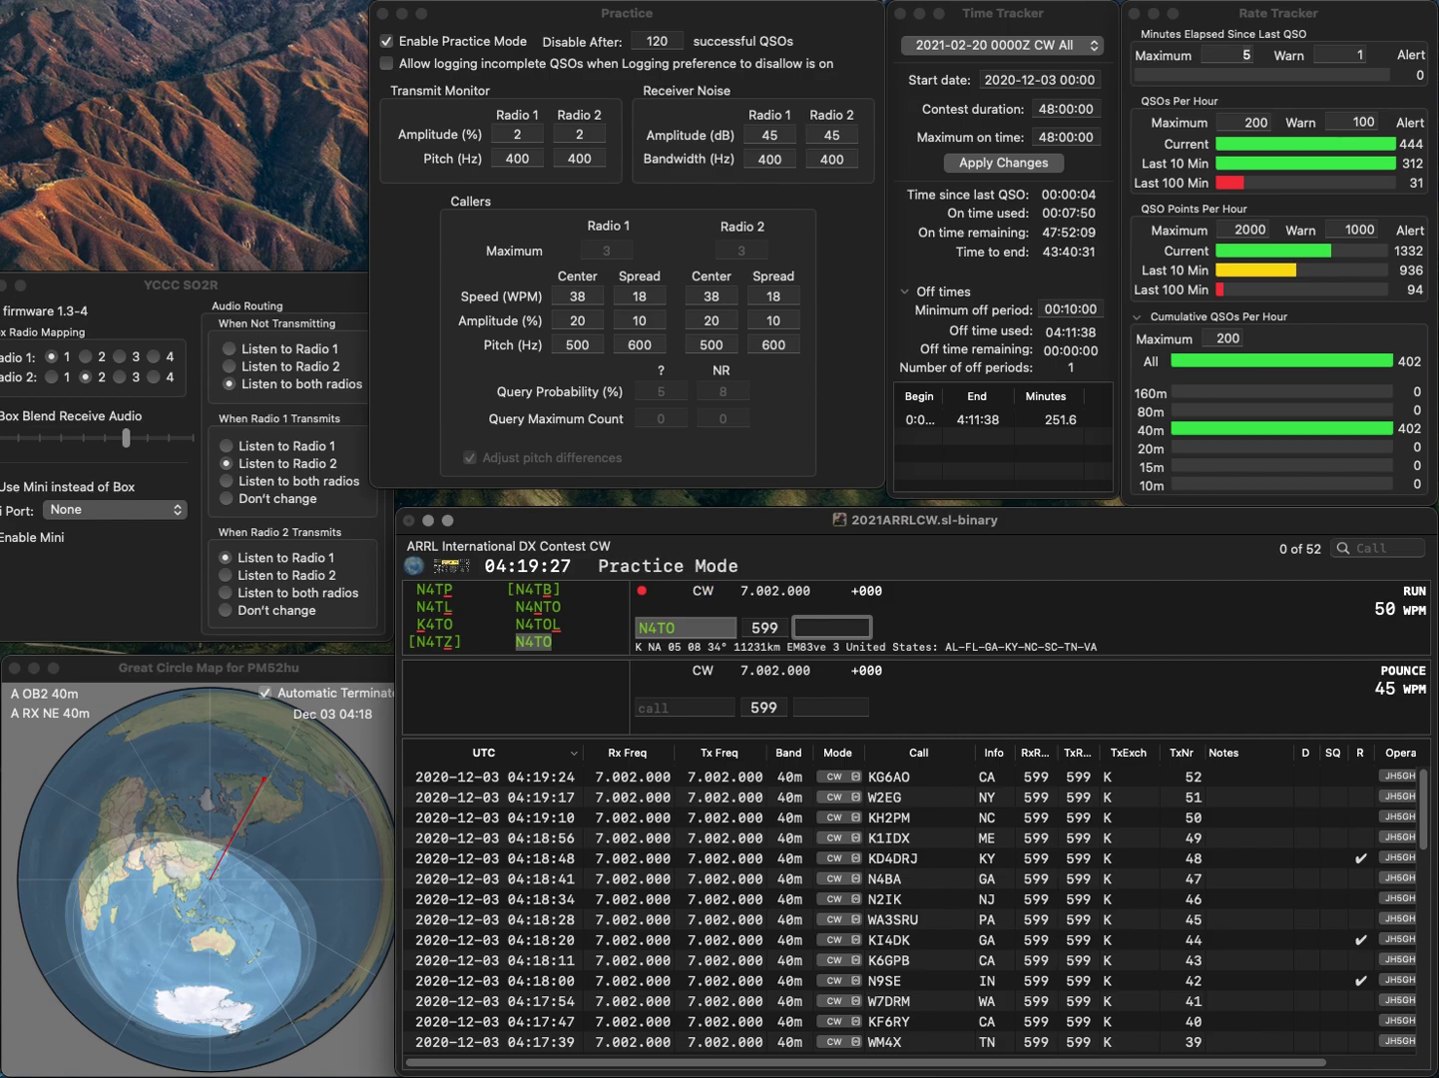
type("VA")
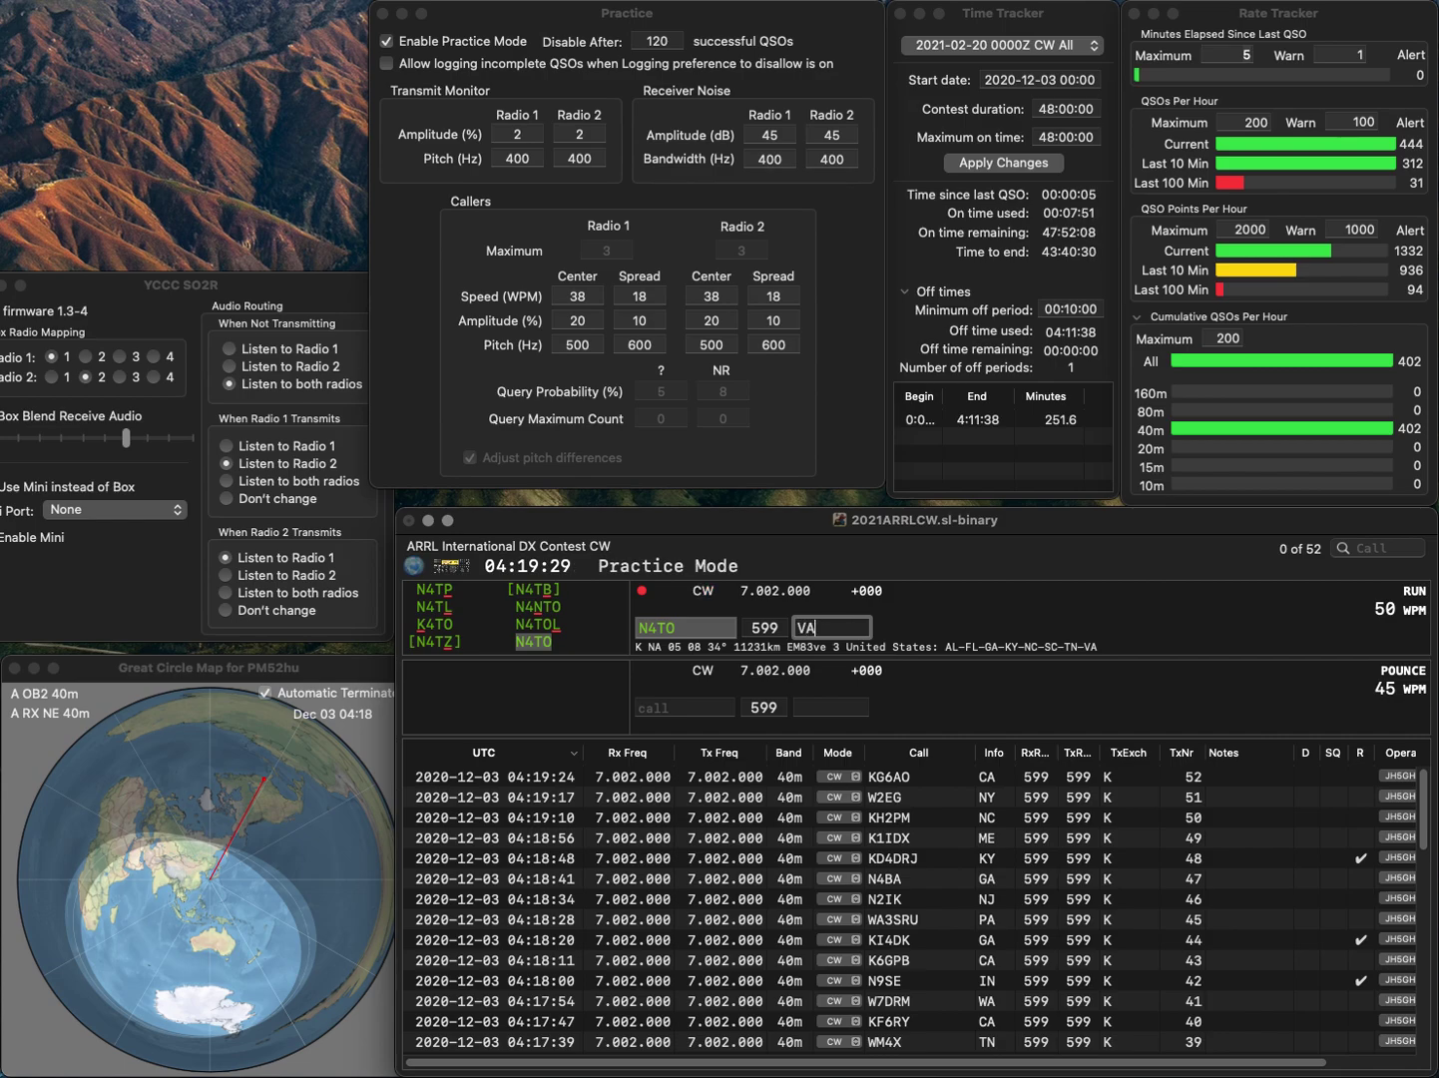
key("Return")
- Log the next caller on the run radio as N8PWM with received exchange MI
type("N")
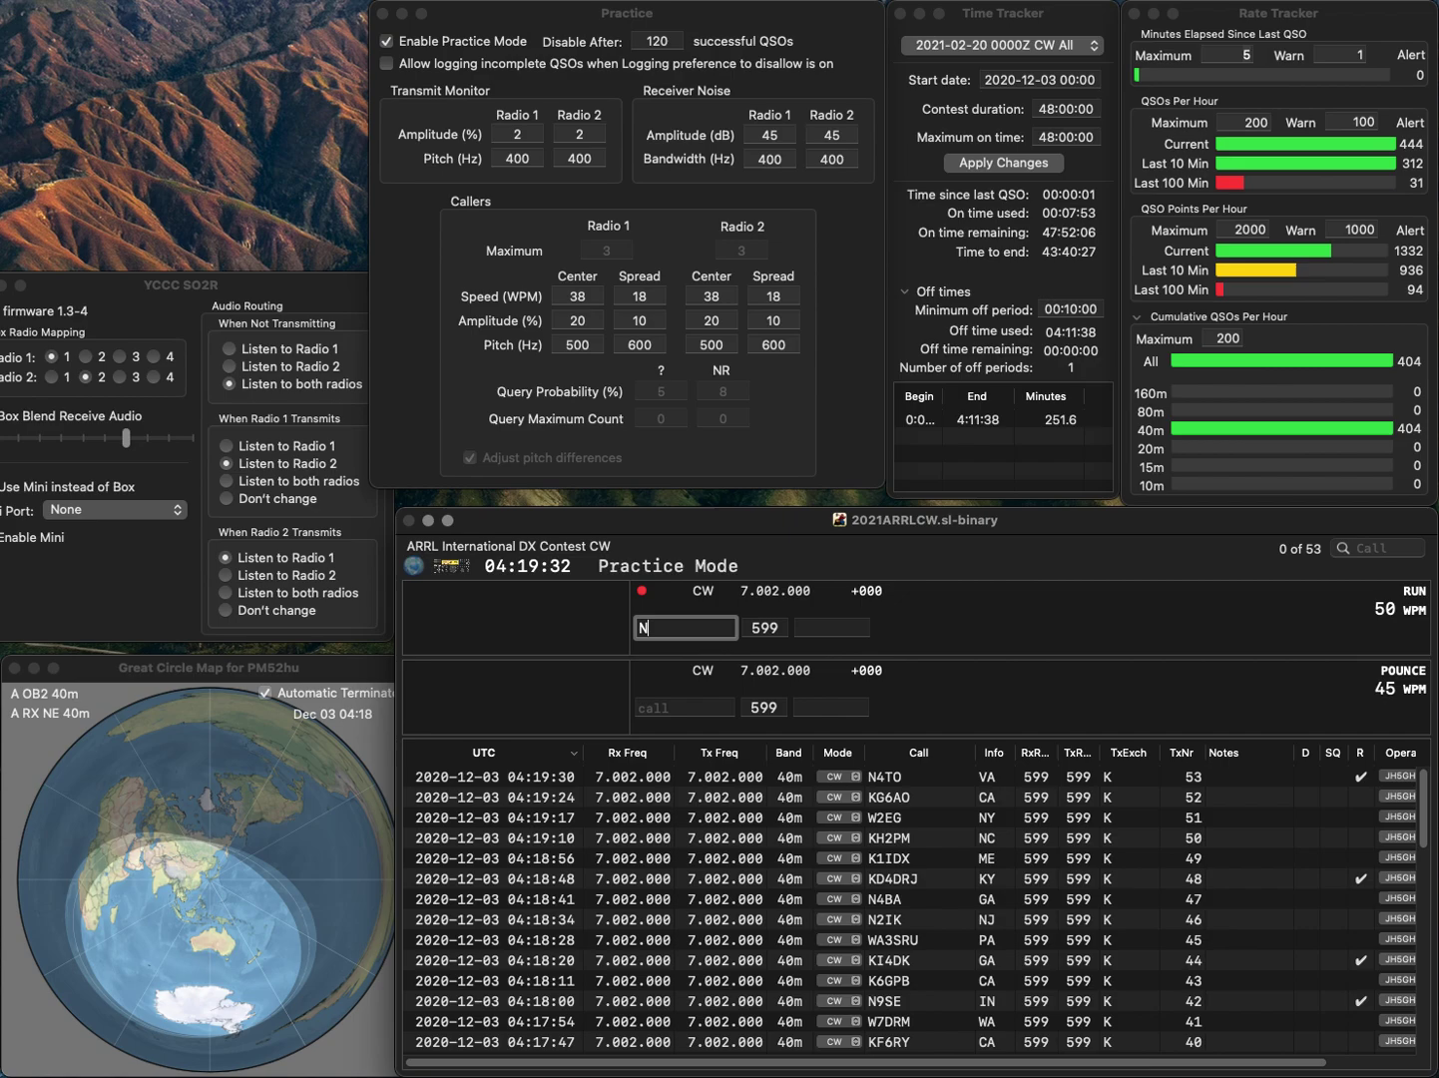
type("8PWM")
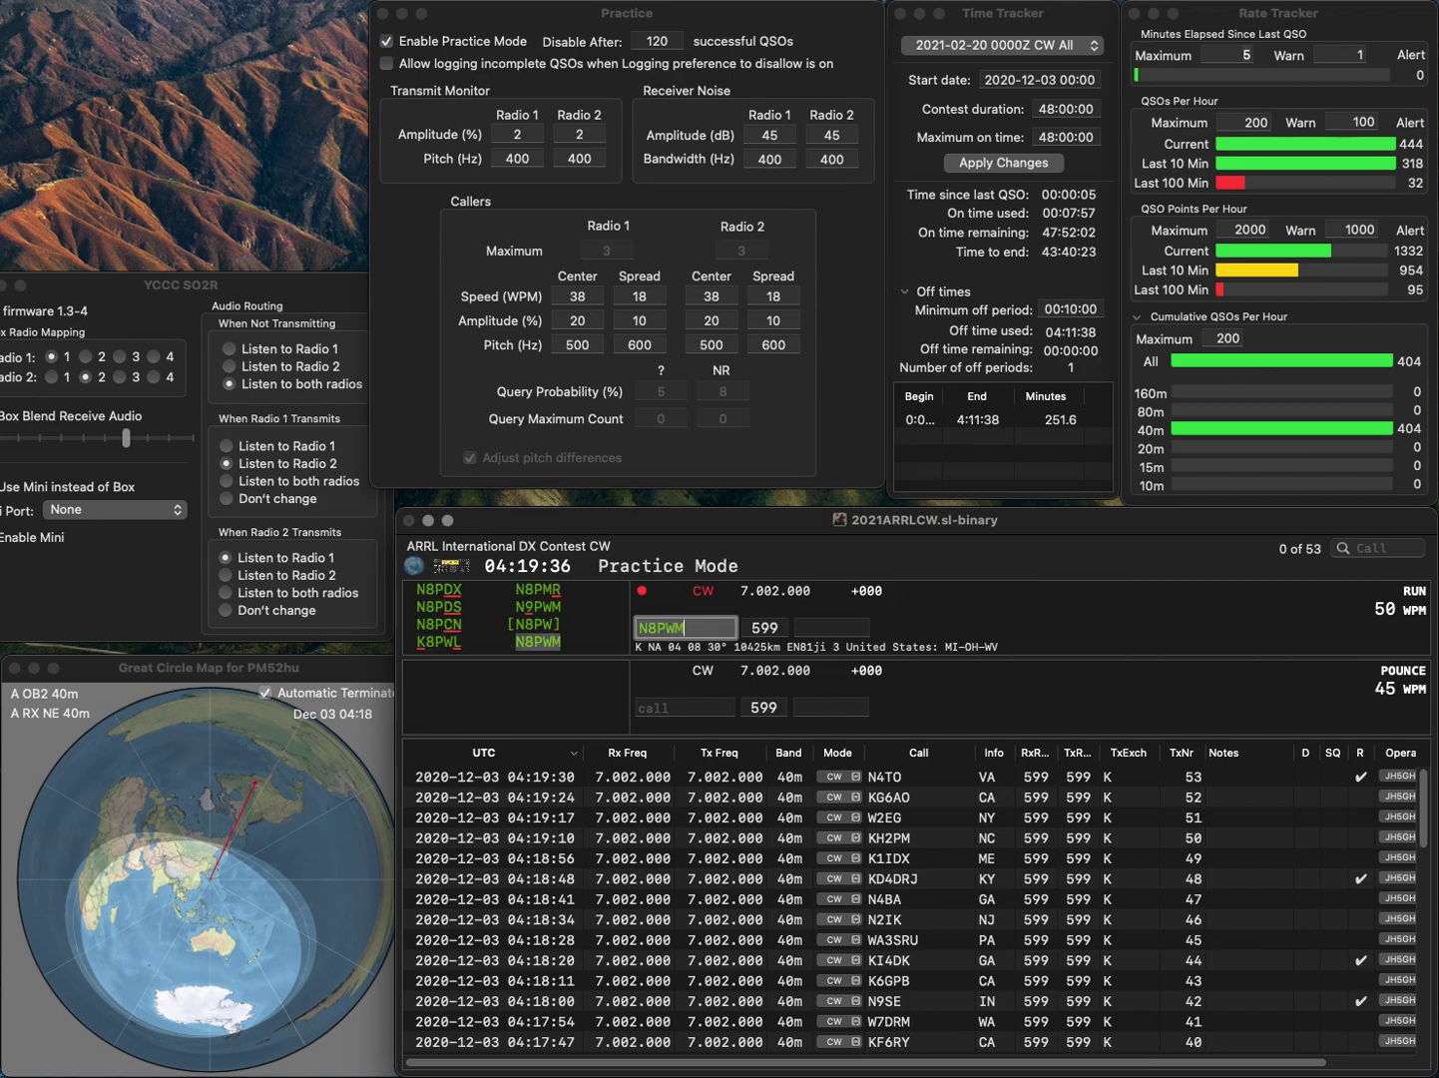
key("Return")
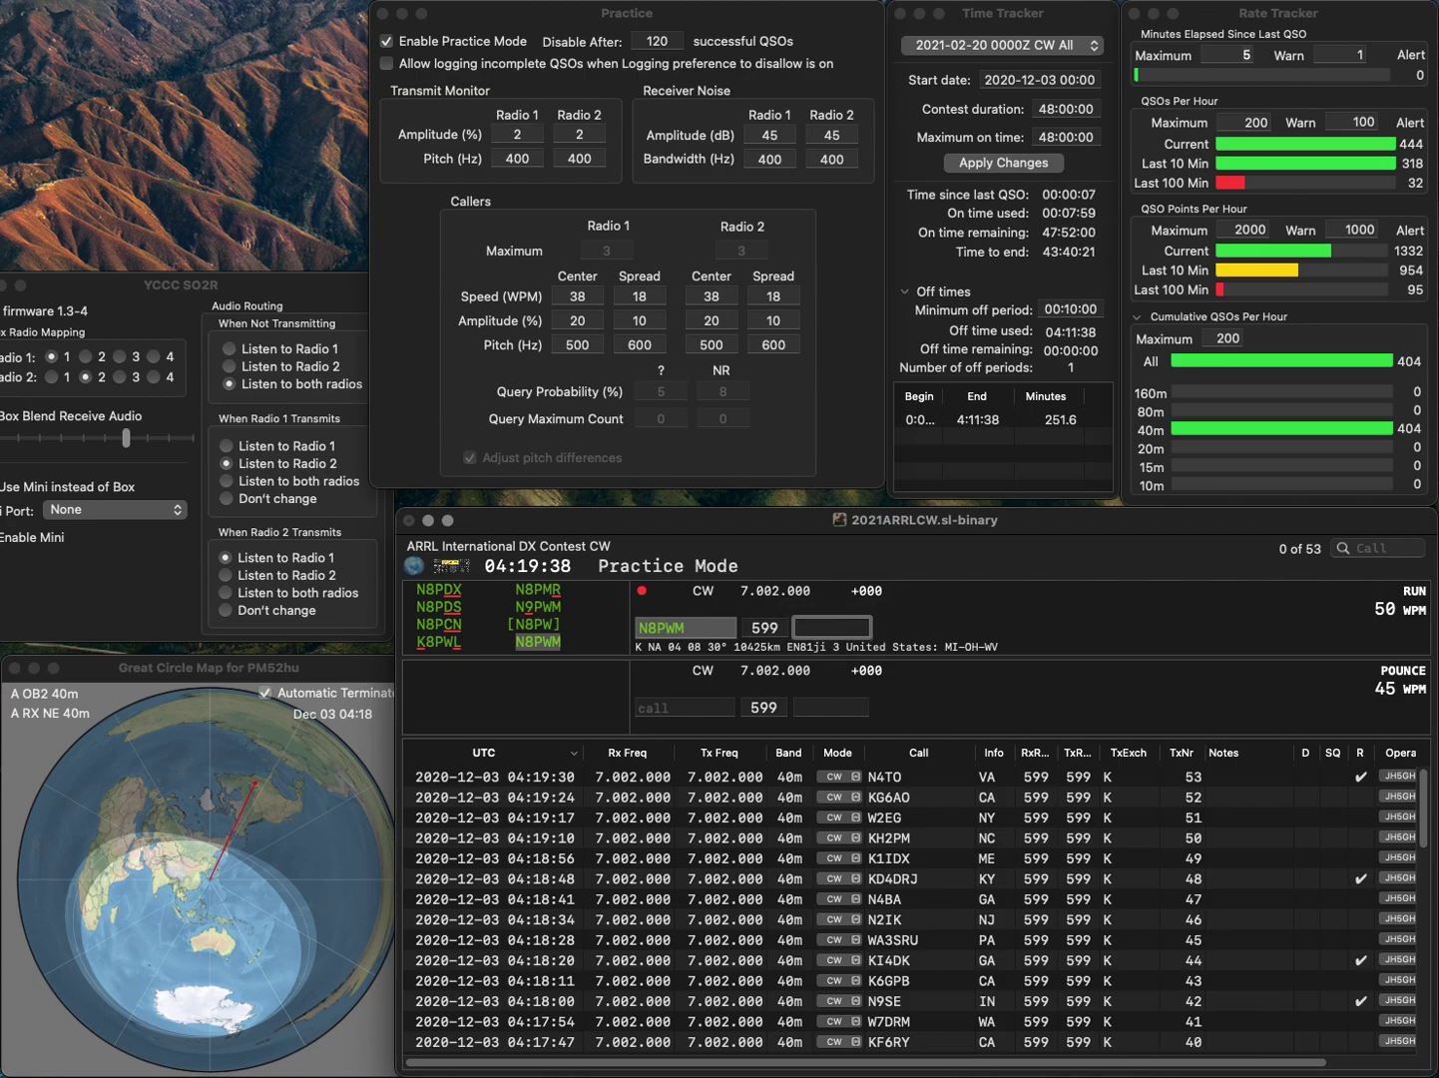
type("MI")
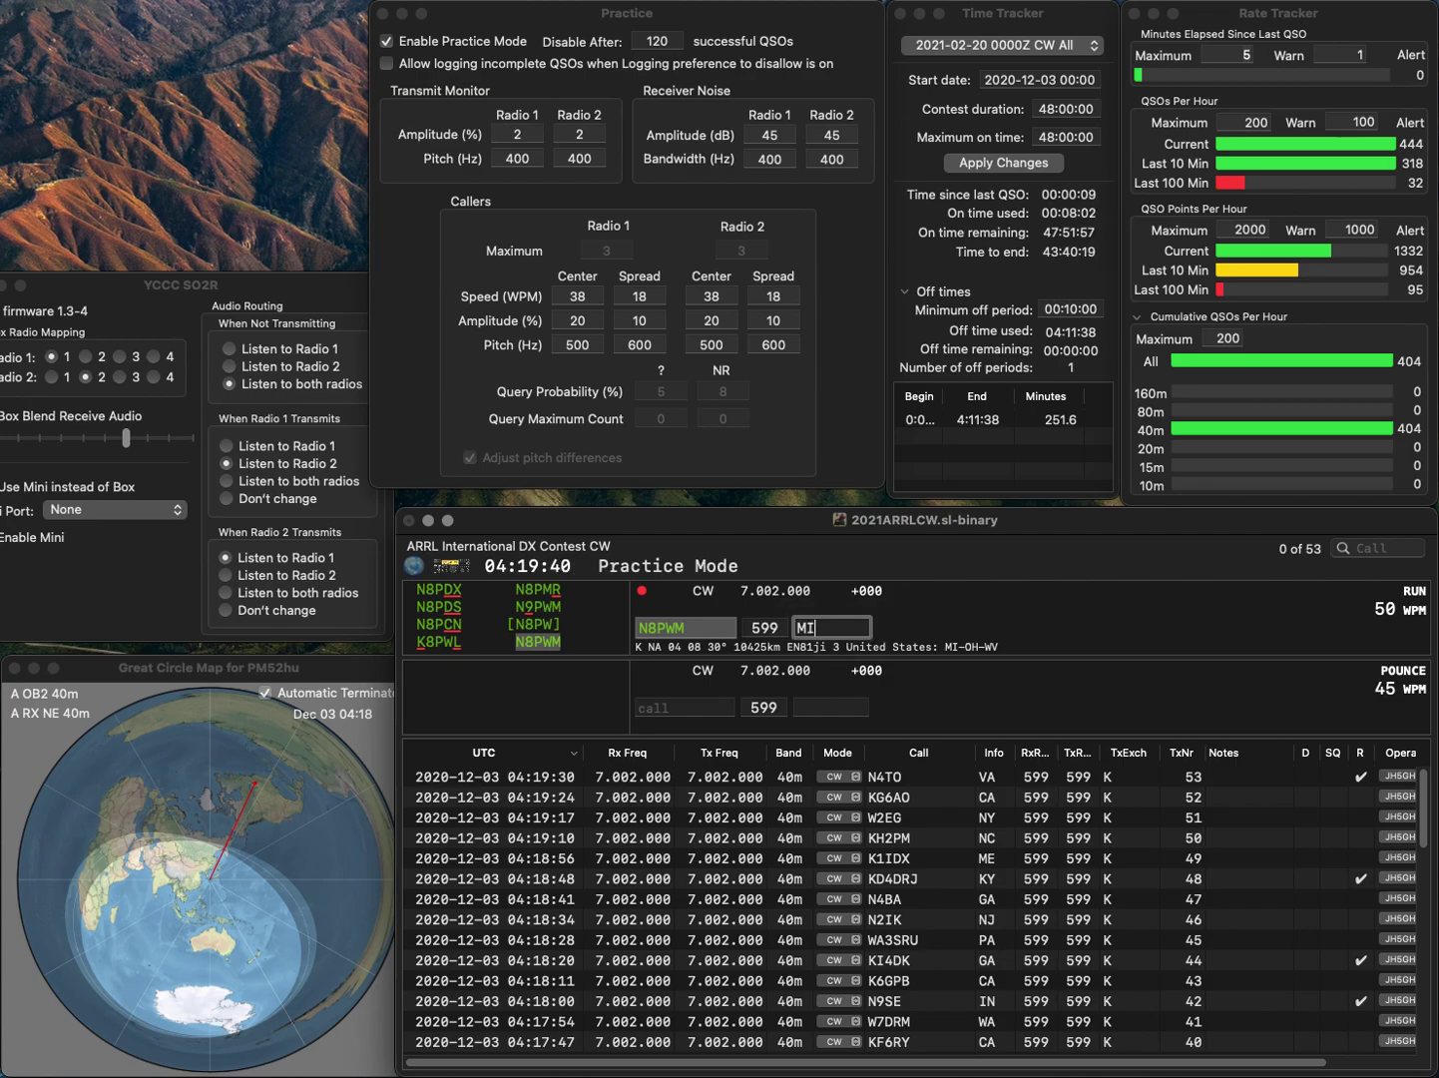
key("Return")
type("W0HI")
key("Return")
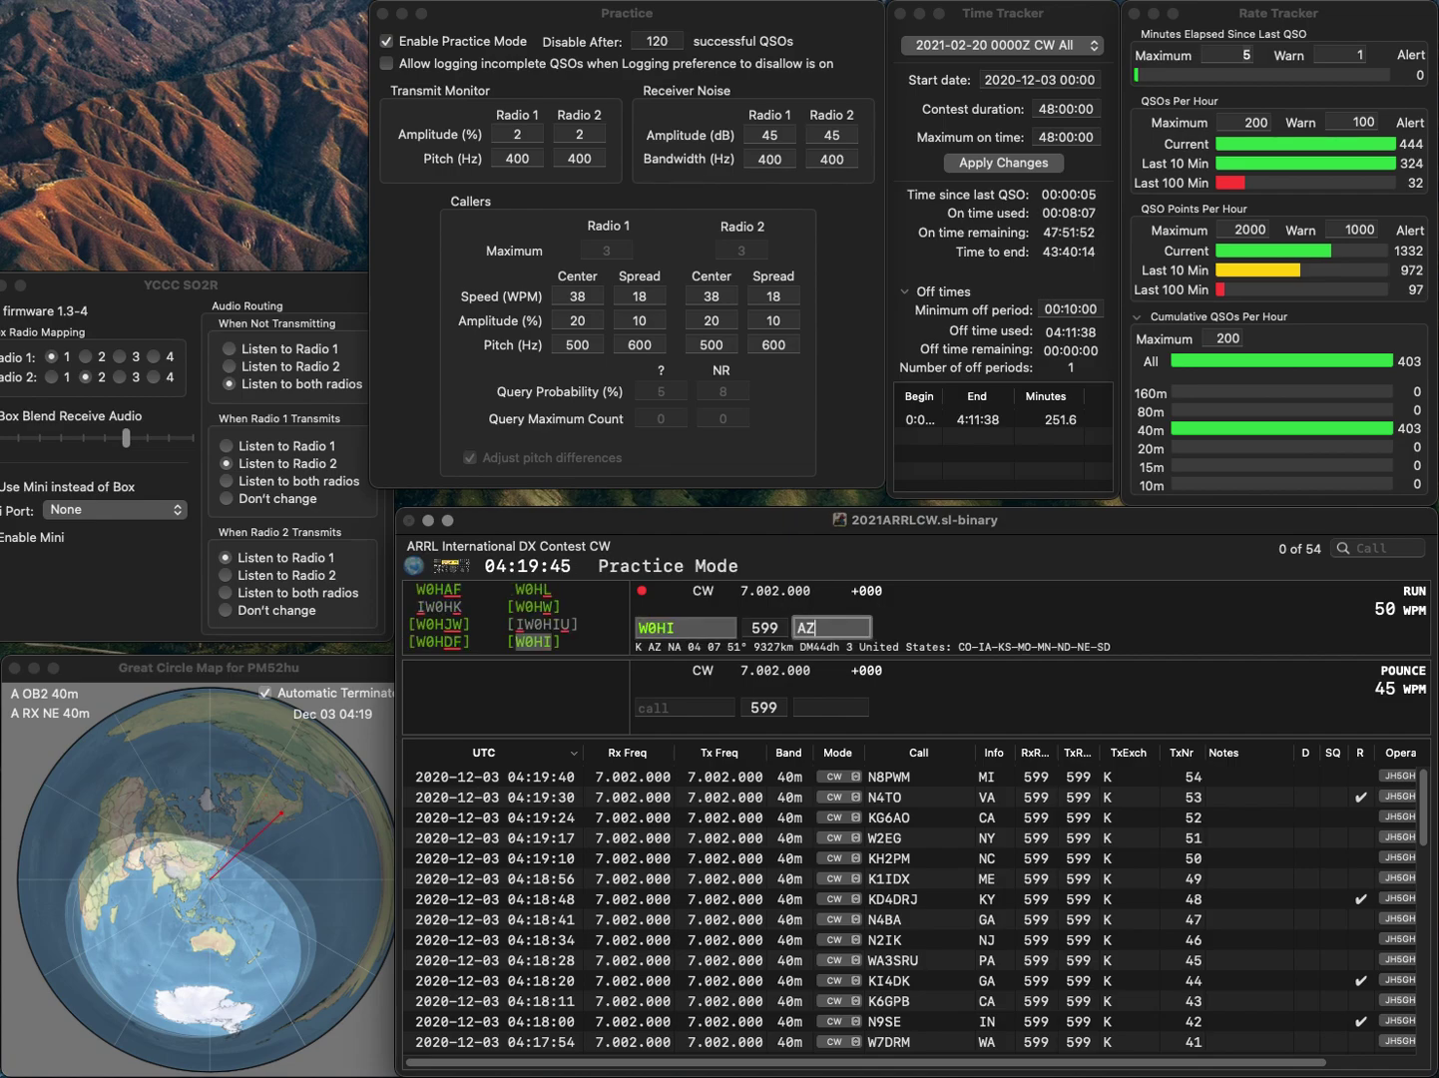
key("Return")
- Log the next caller on the run radio as NL7CQ with received exchange MO
type("NL7C")
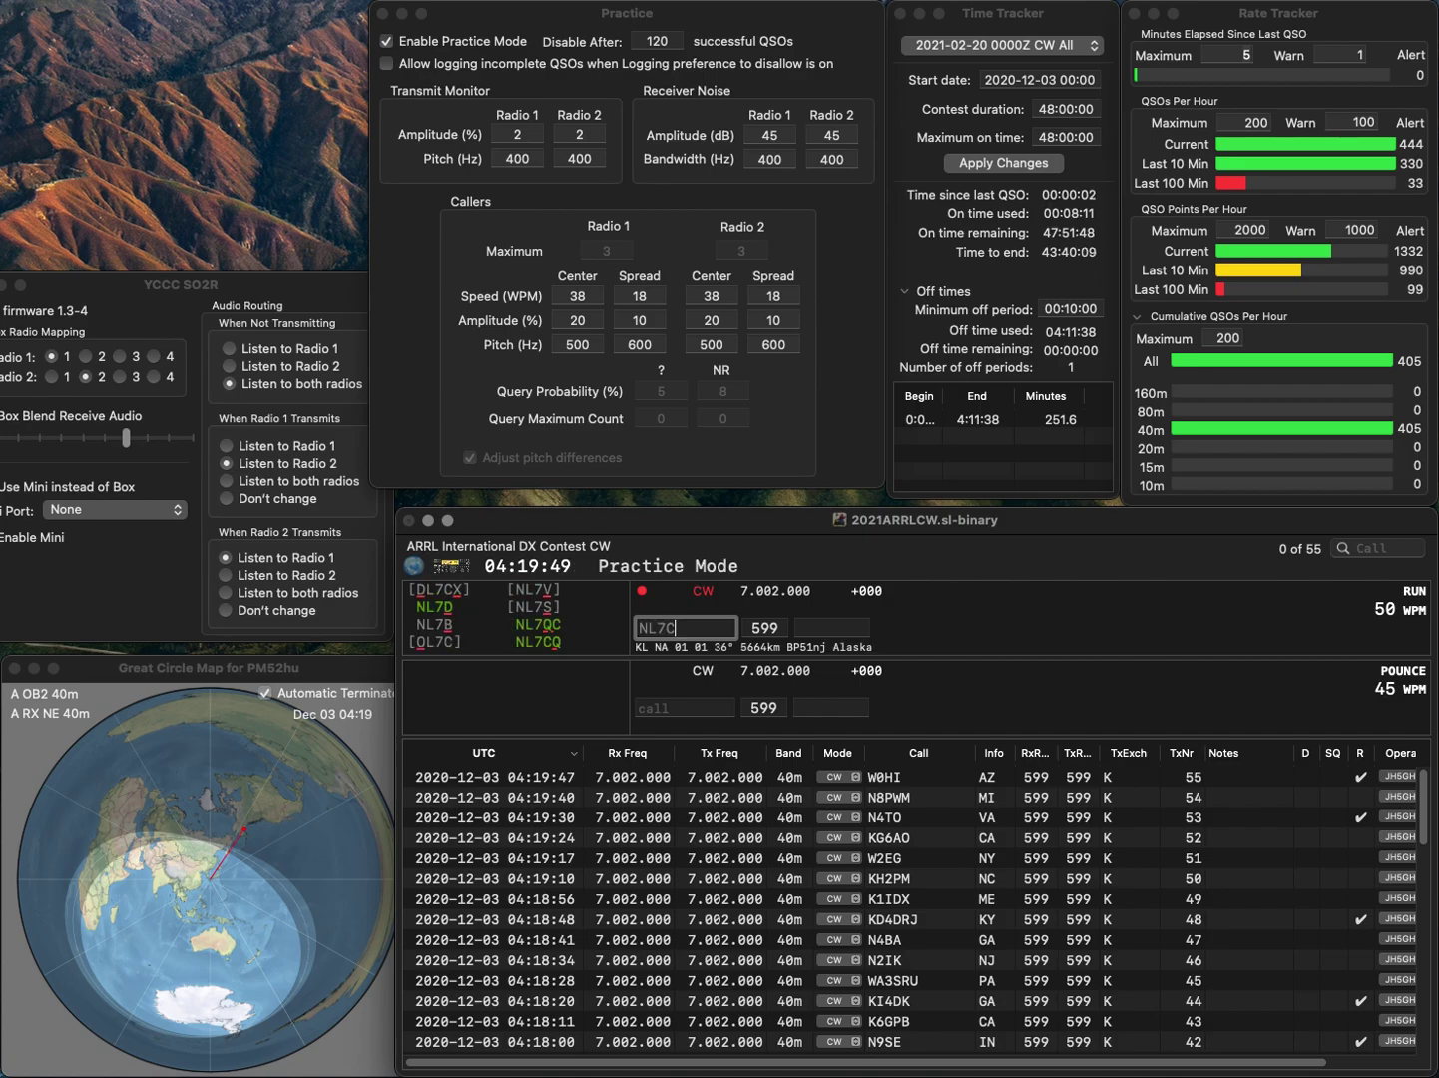
type("Q")
key("Tab")
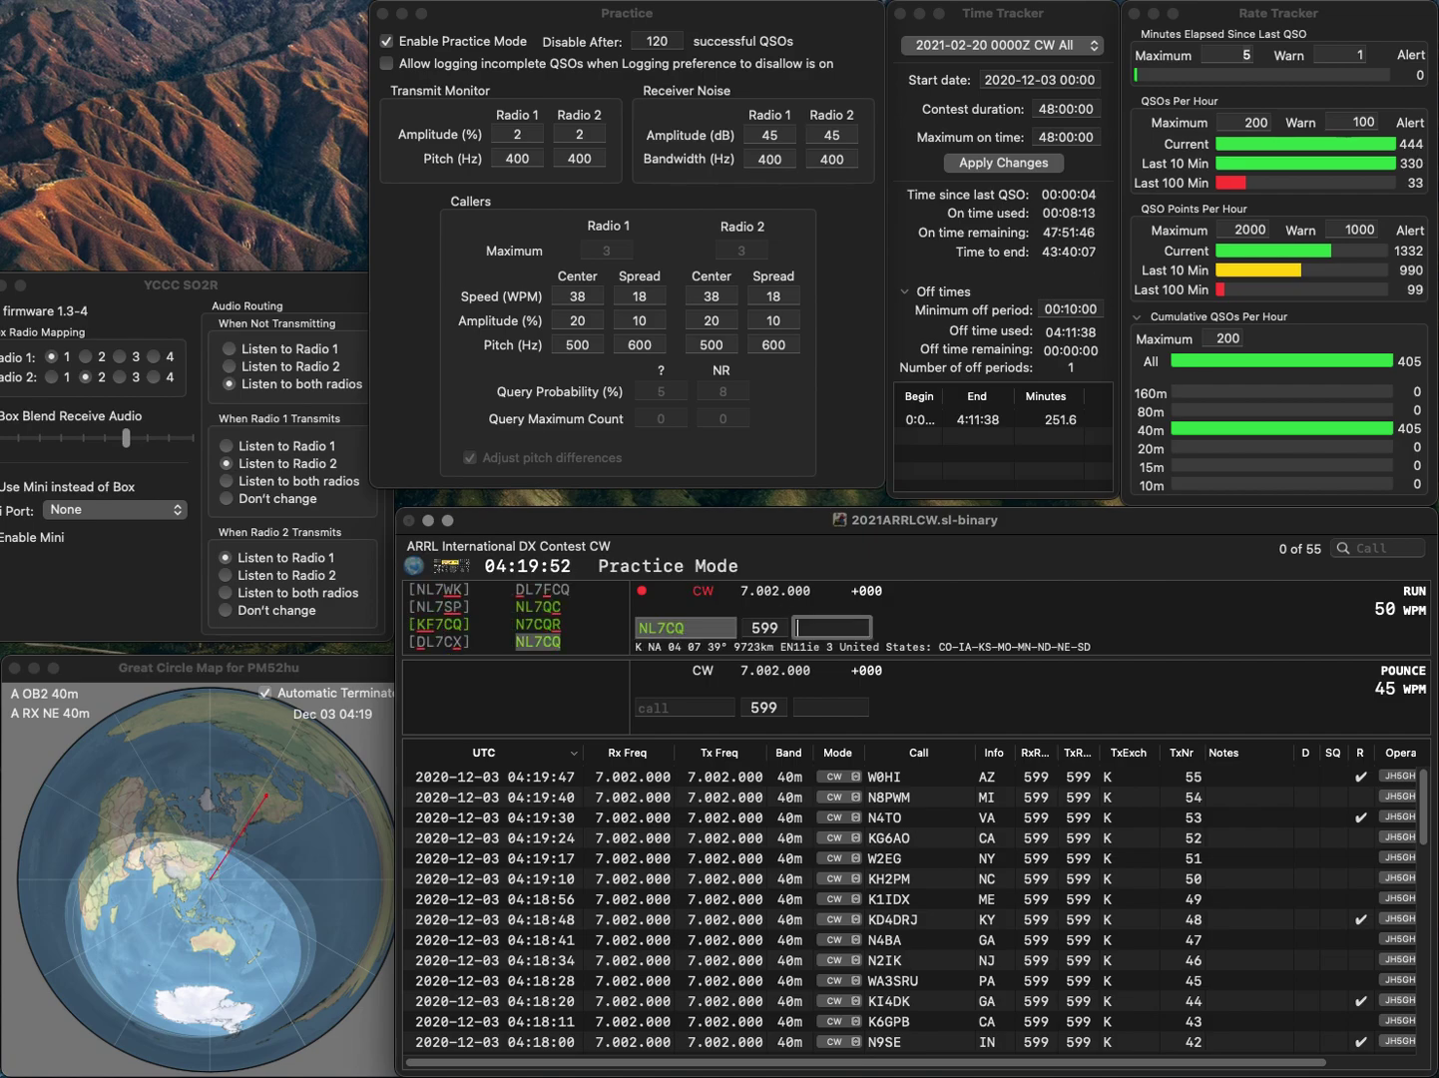
type("MO")
key("Return")
type("VA3PCJ")
key("Tab")
type("ON")
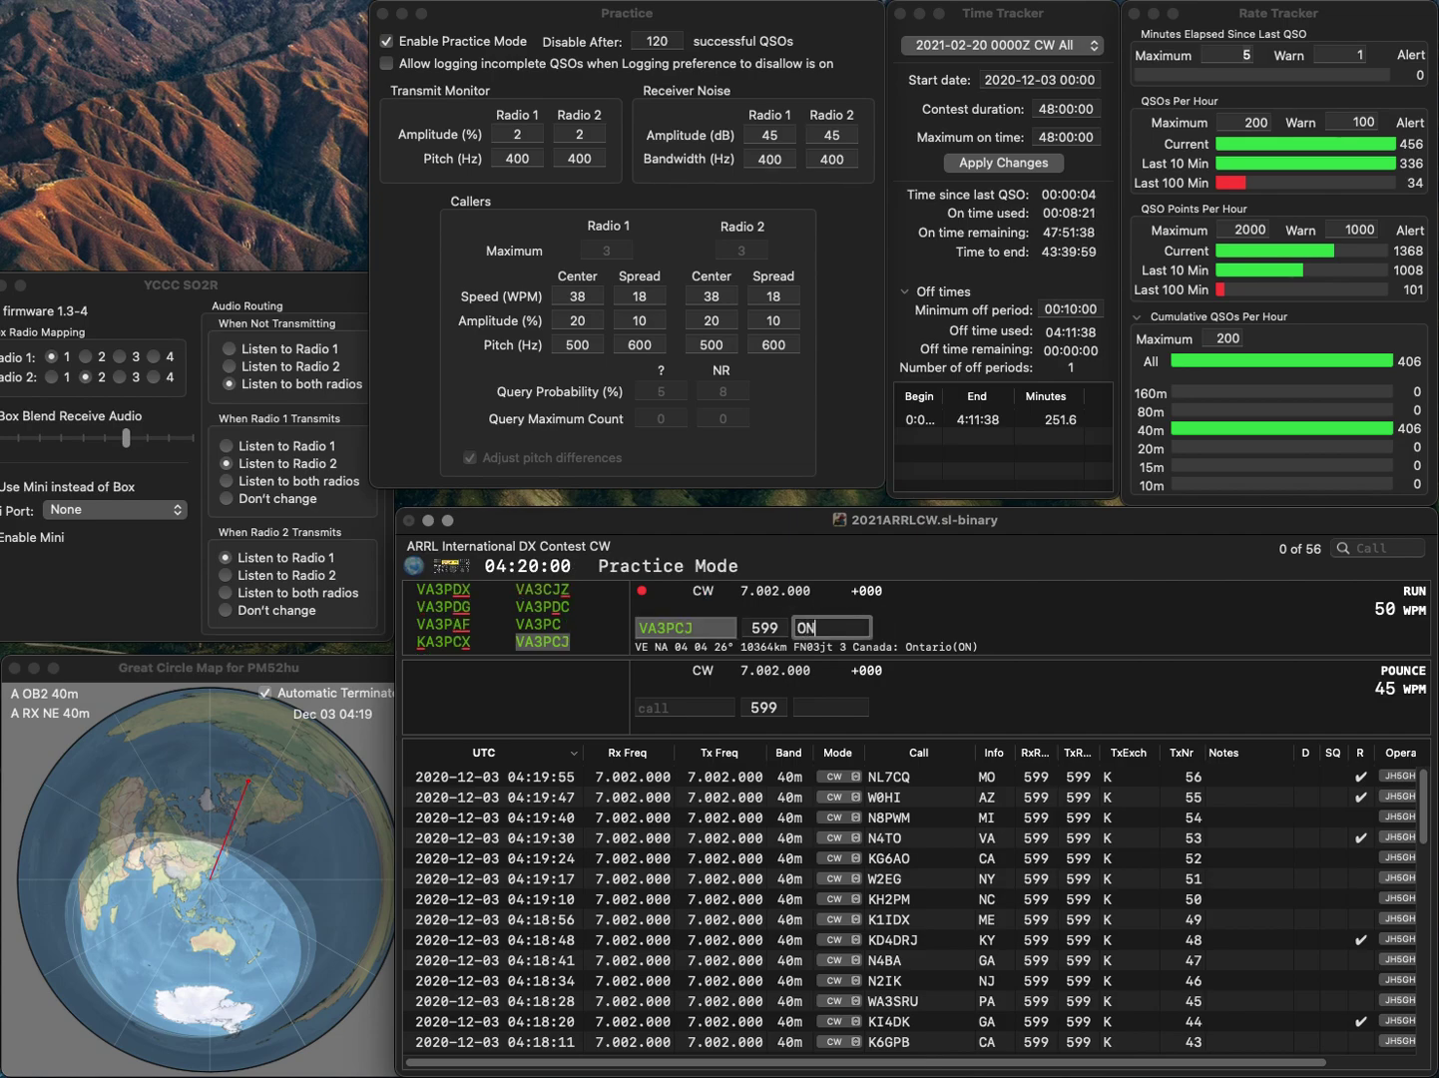
key("Return")
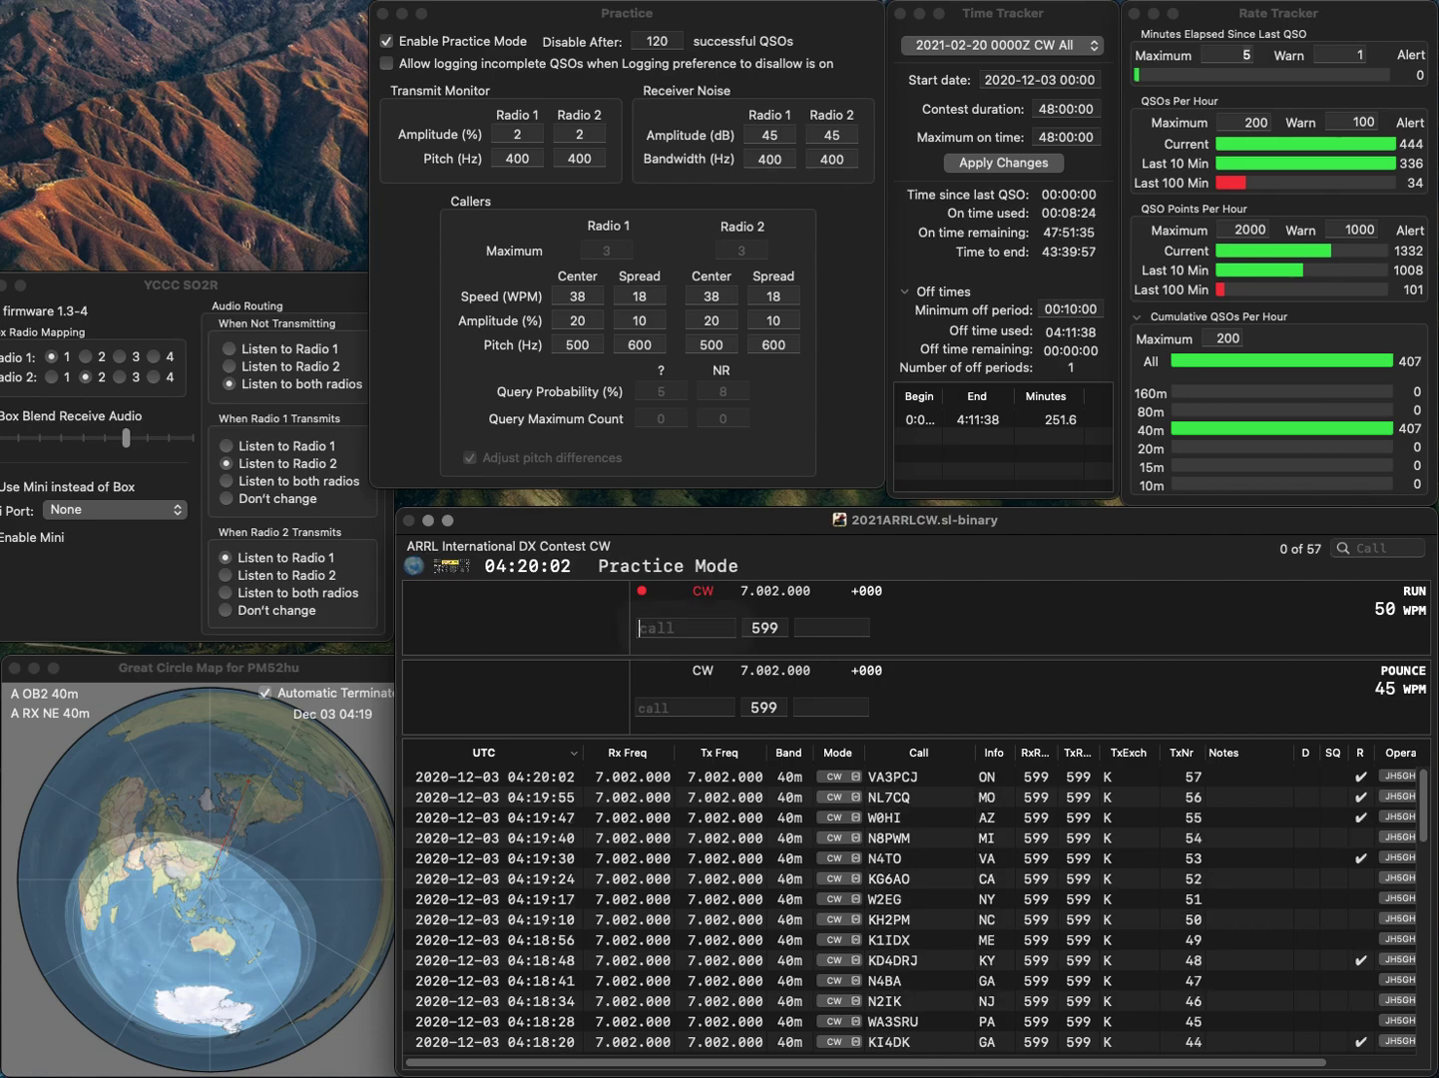
- Log the next caller on the run radio as N7IP with received exchange MT
type("N")
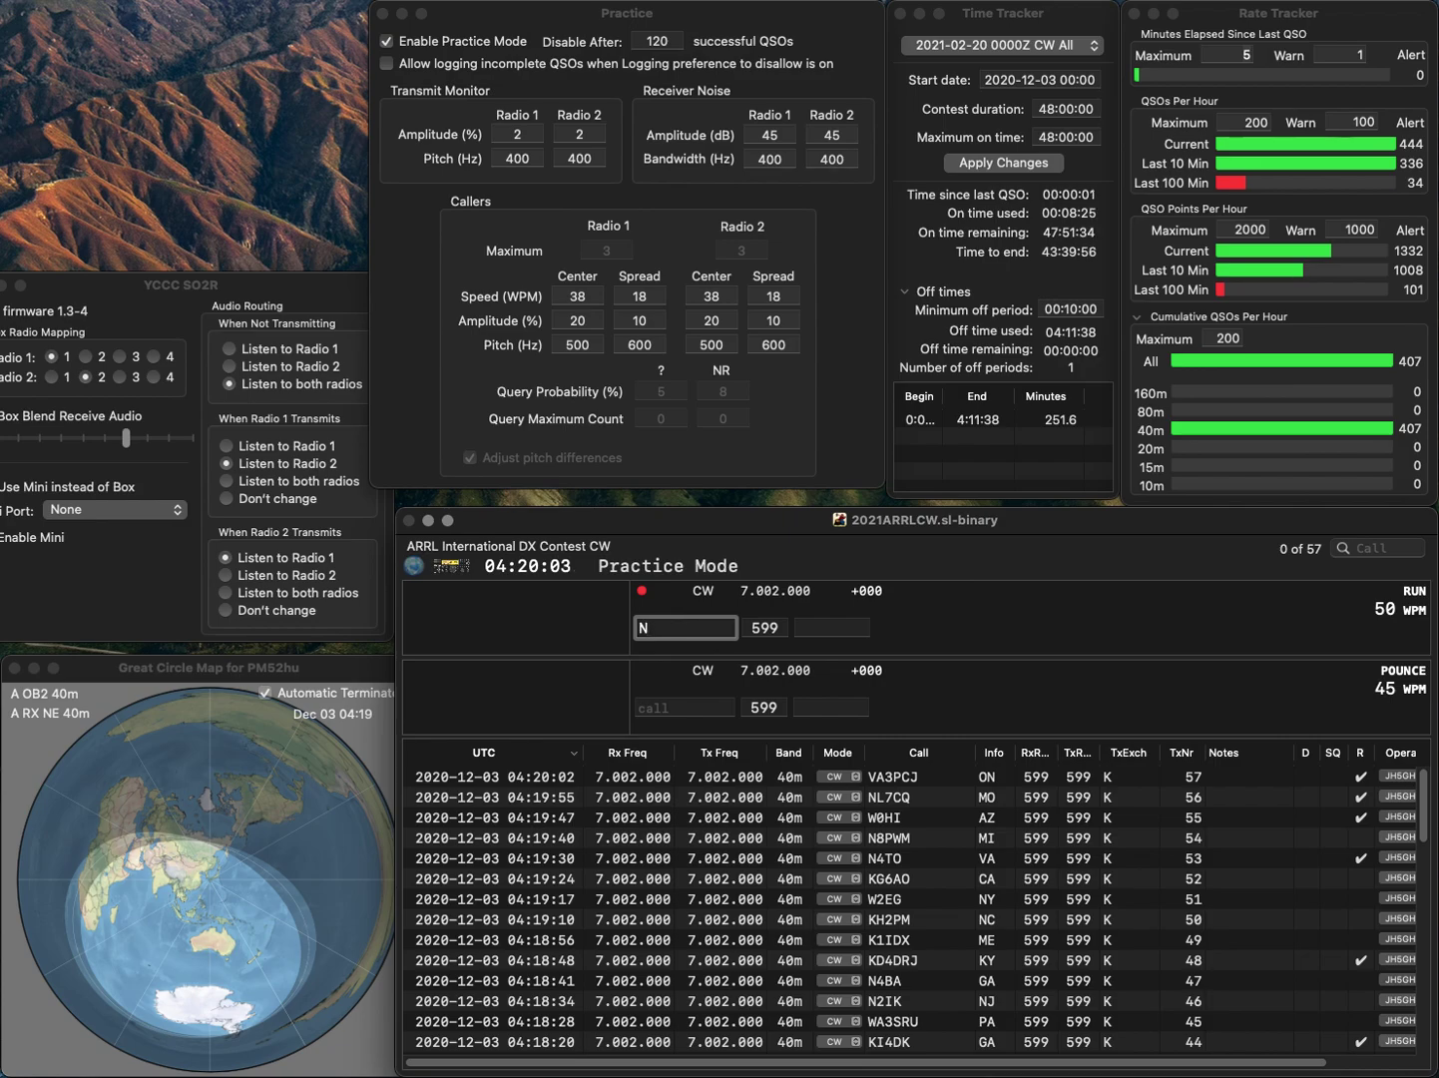
type("7IP")
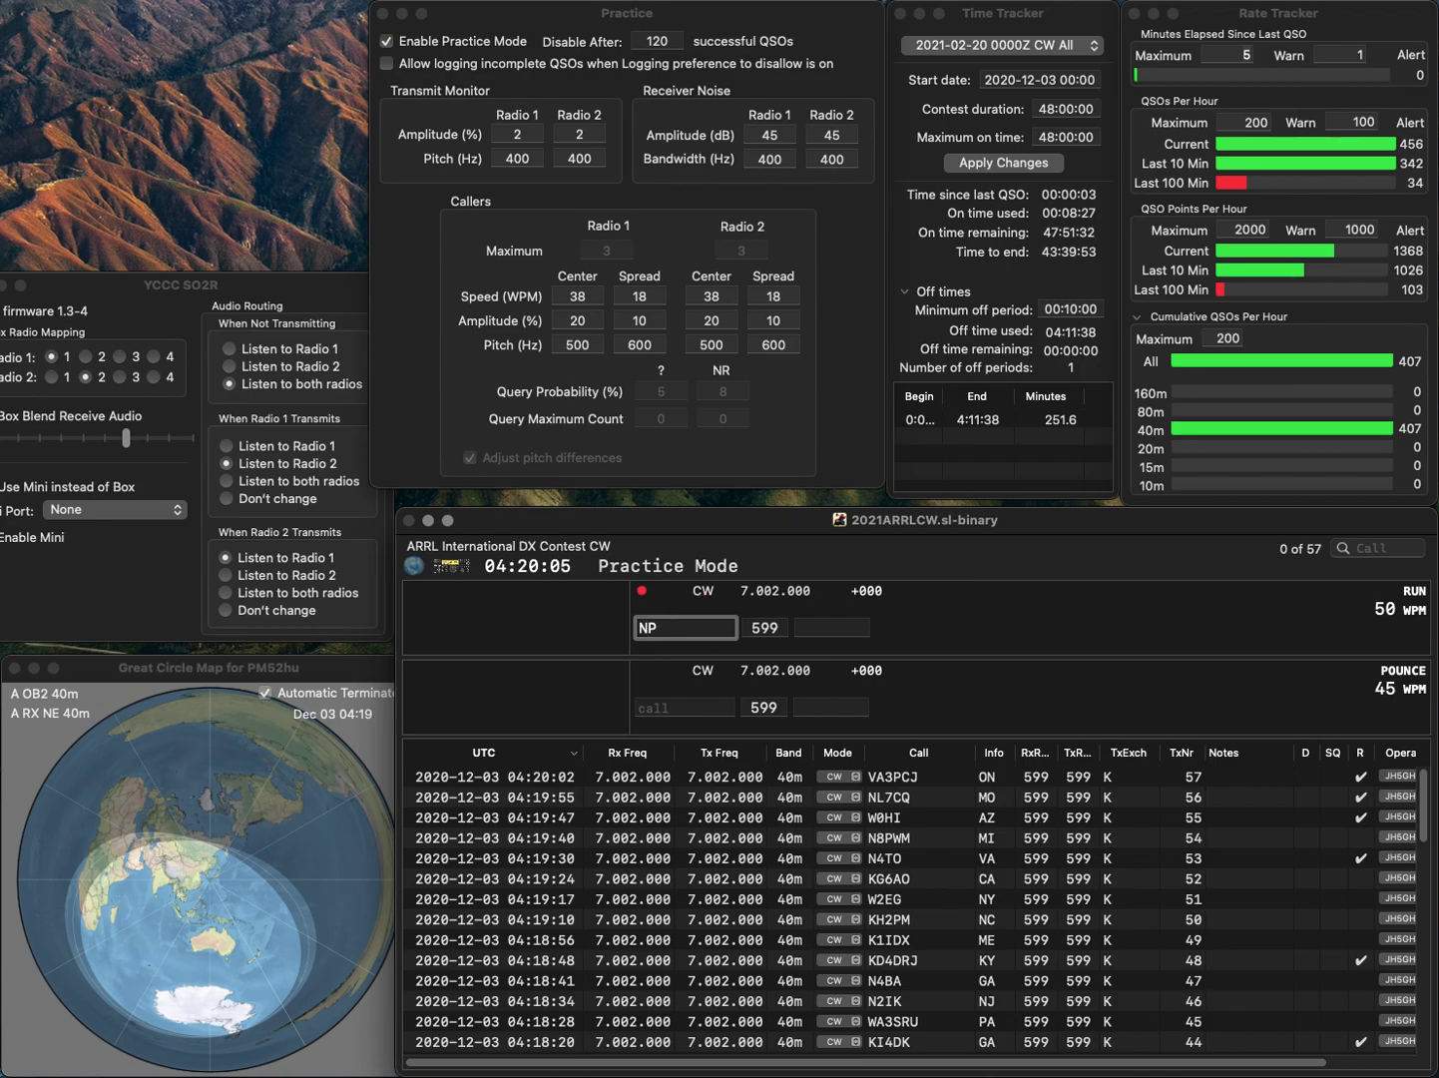
key("Left")
type("7I")
key("Return")
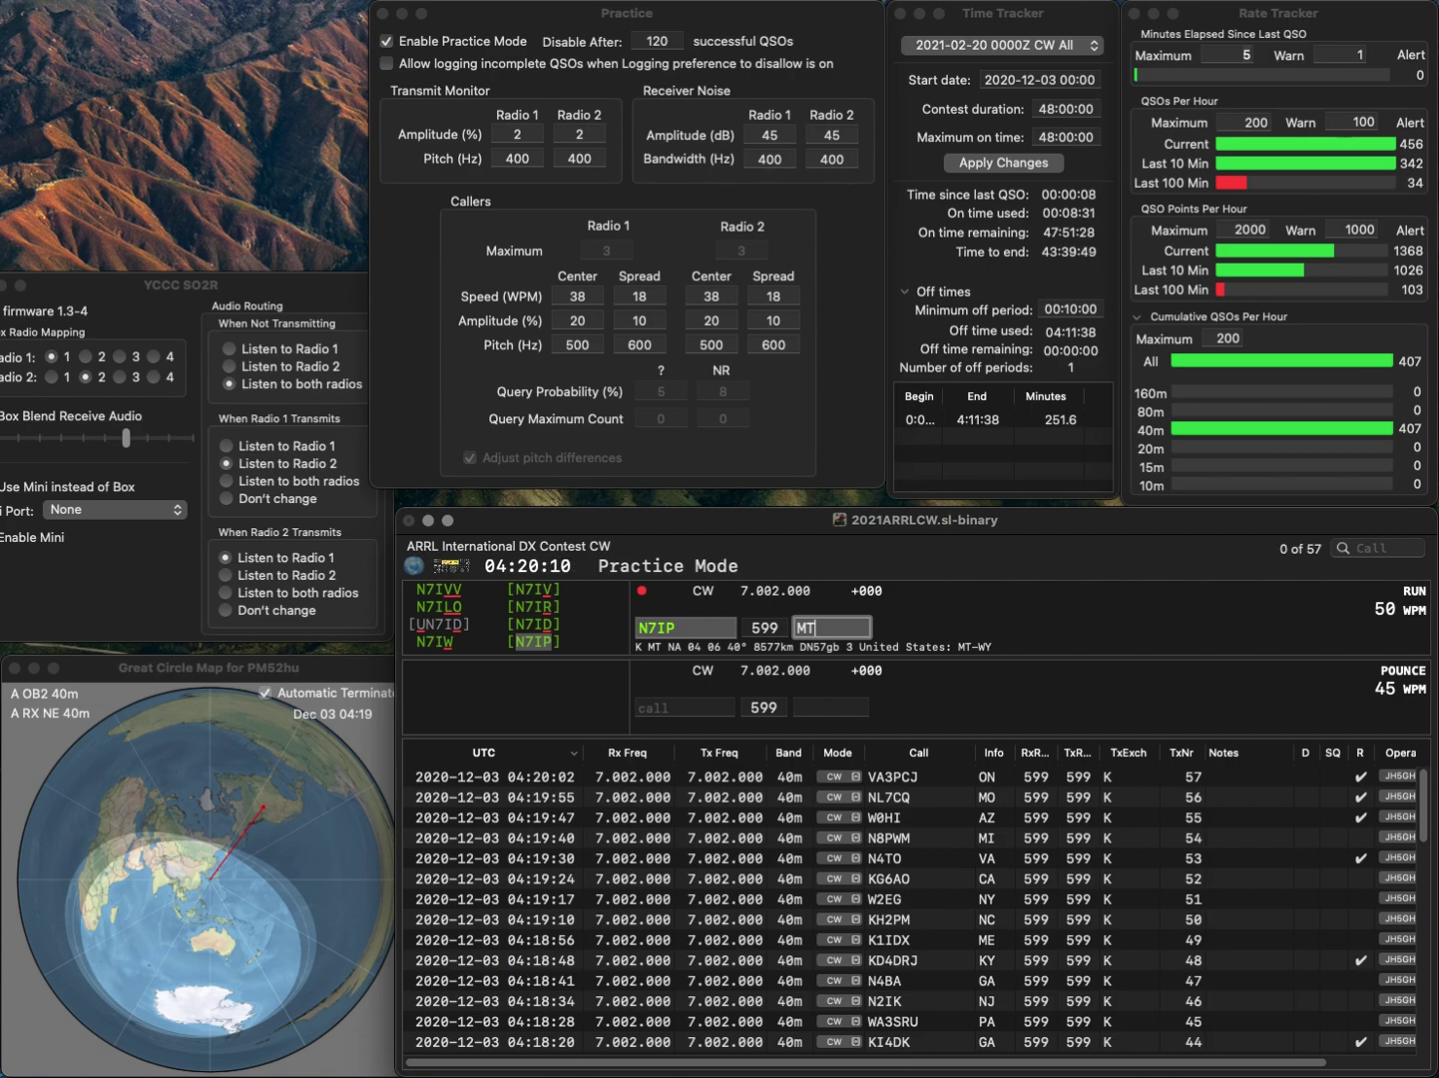
key("Return")
type("N9XDB")
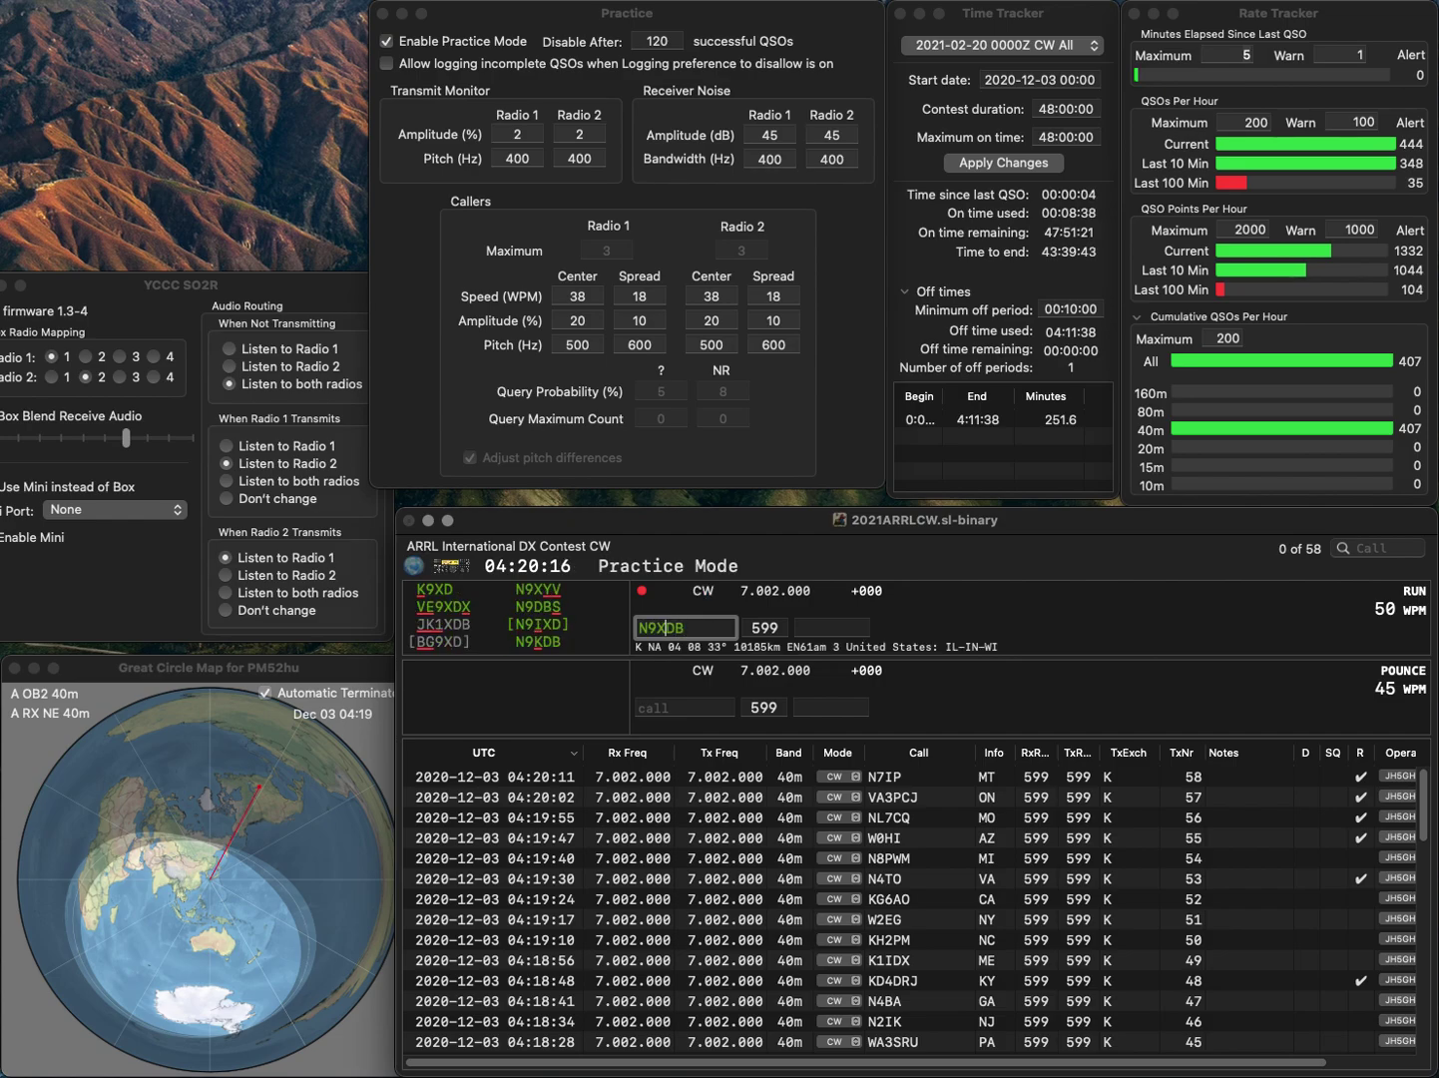
key("Down")
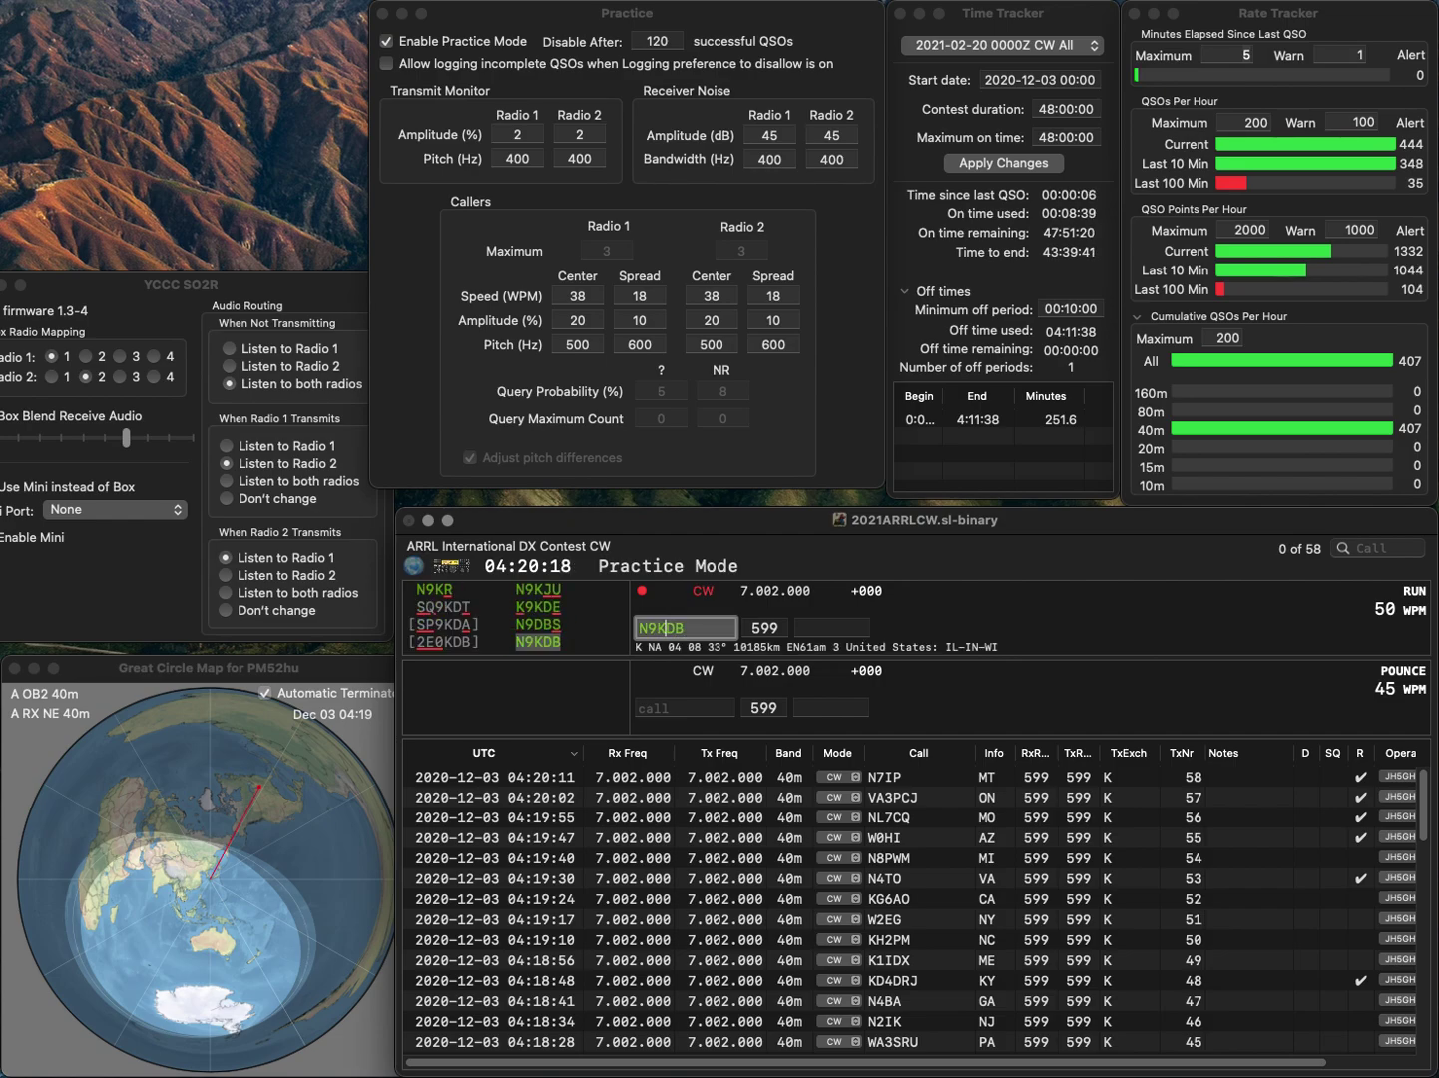
left_click(831, 627)
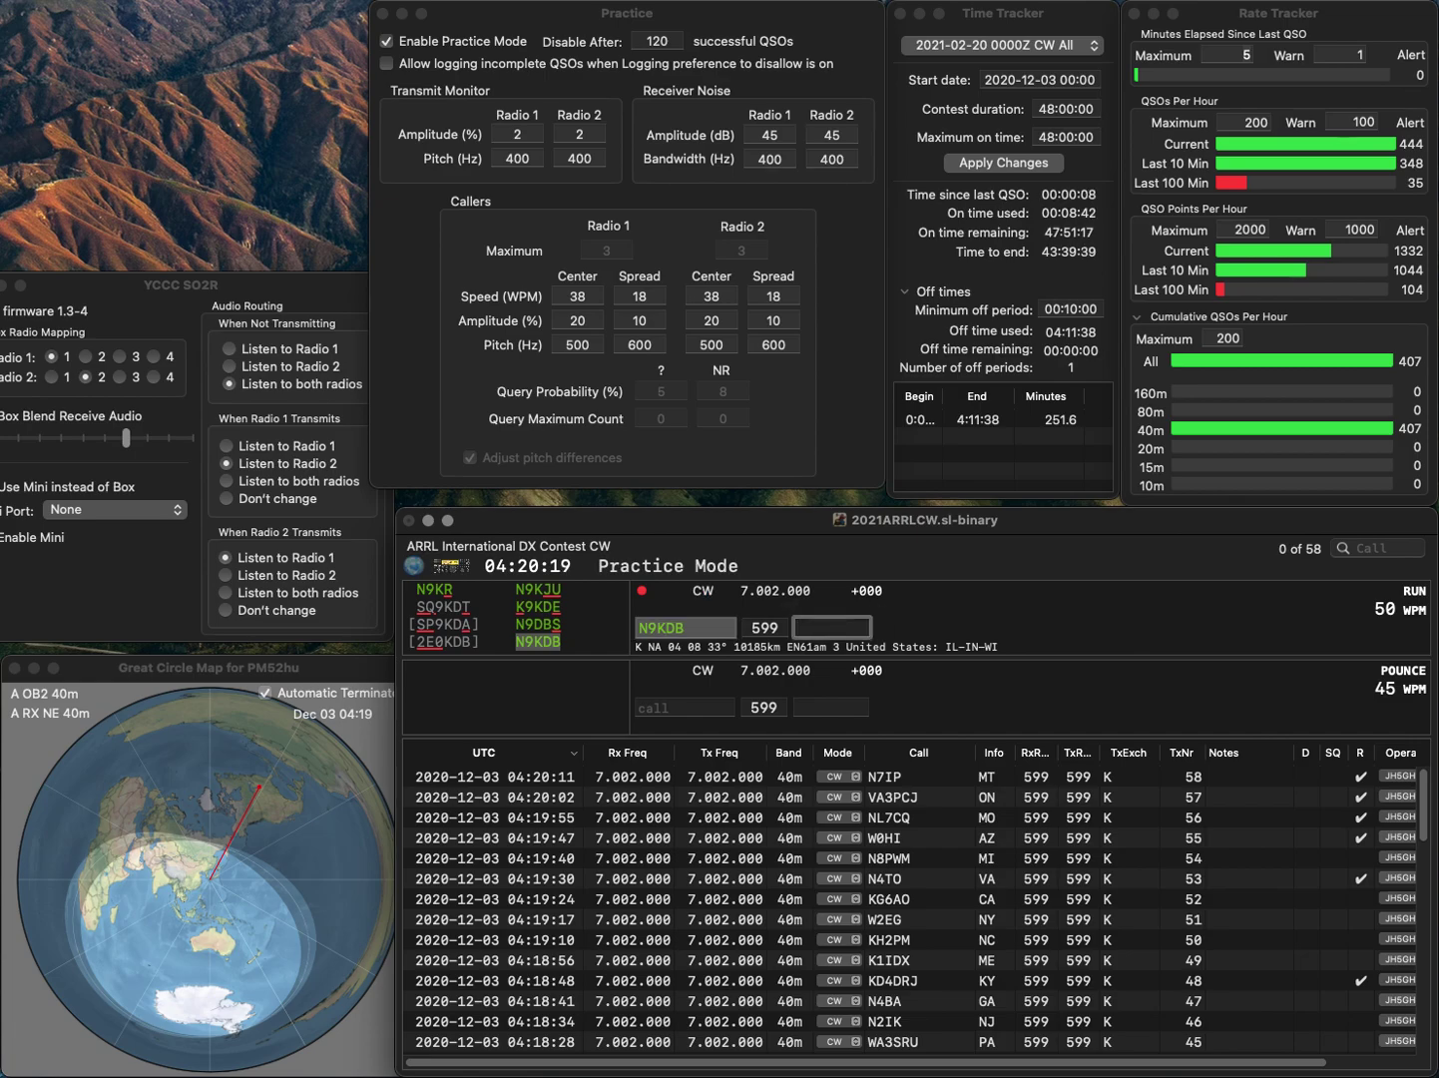
type("WI")
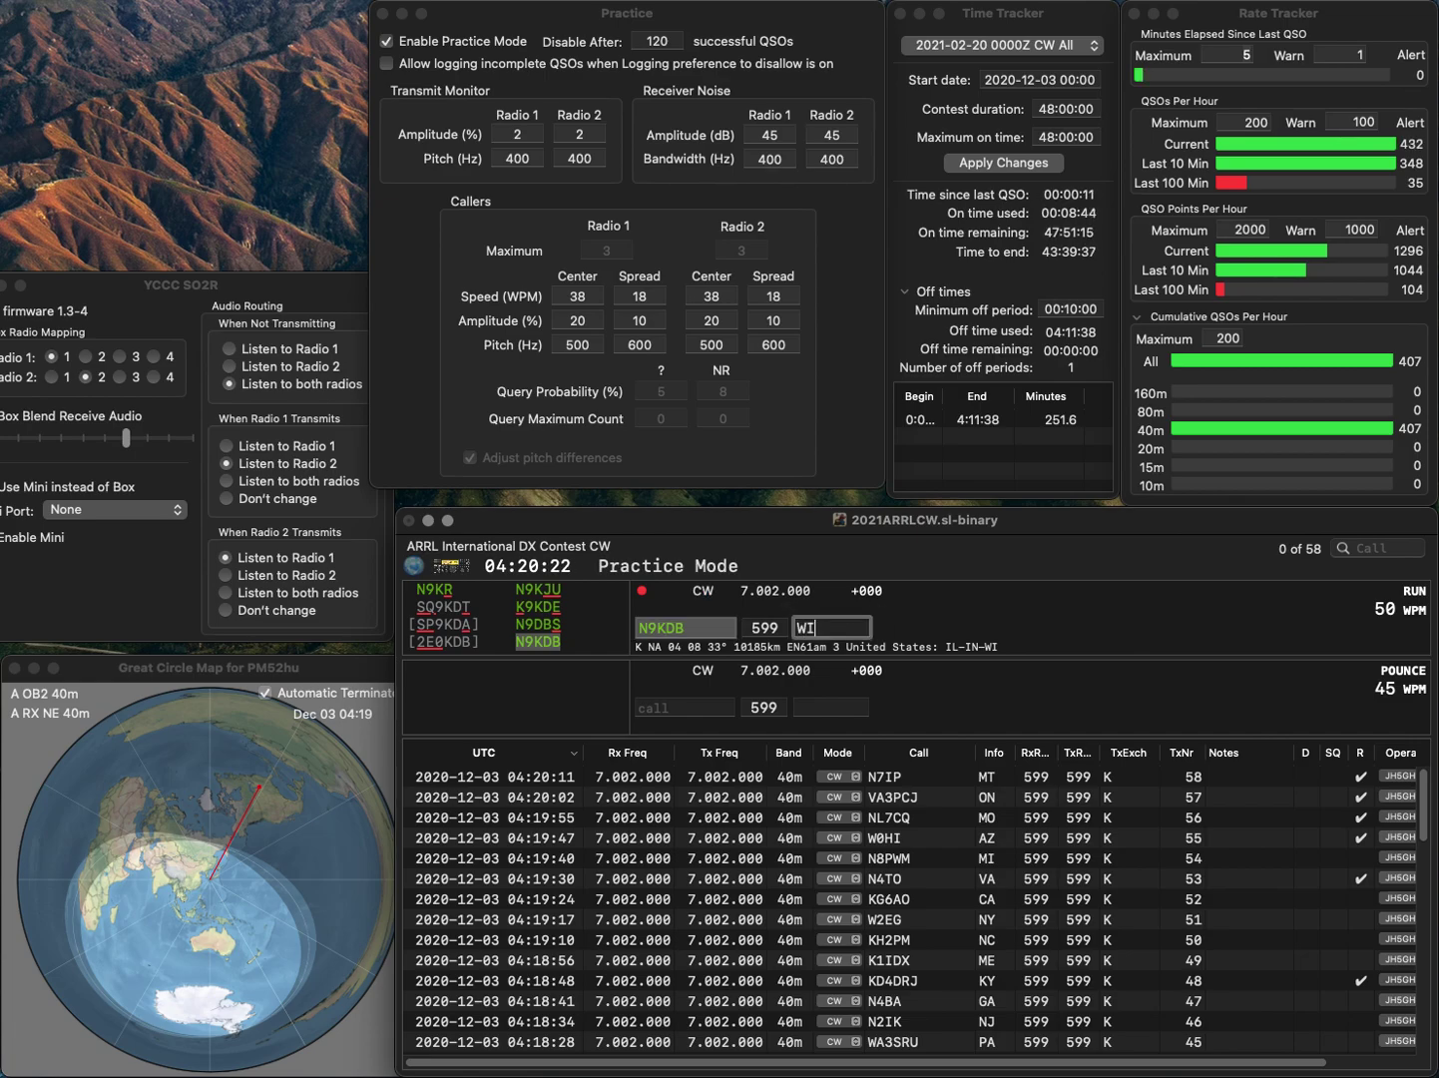
key("Return")
type("NU6N")
key("Return")
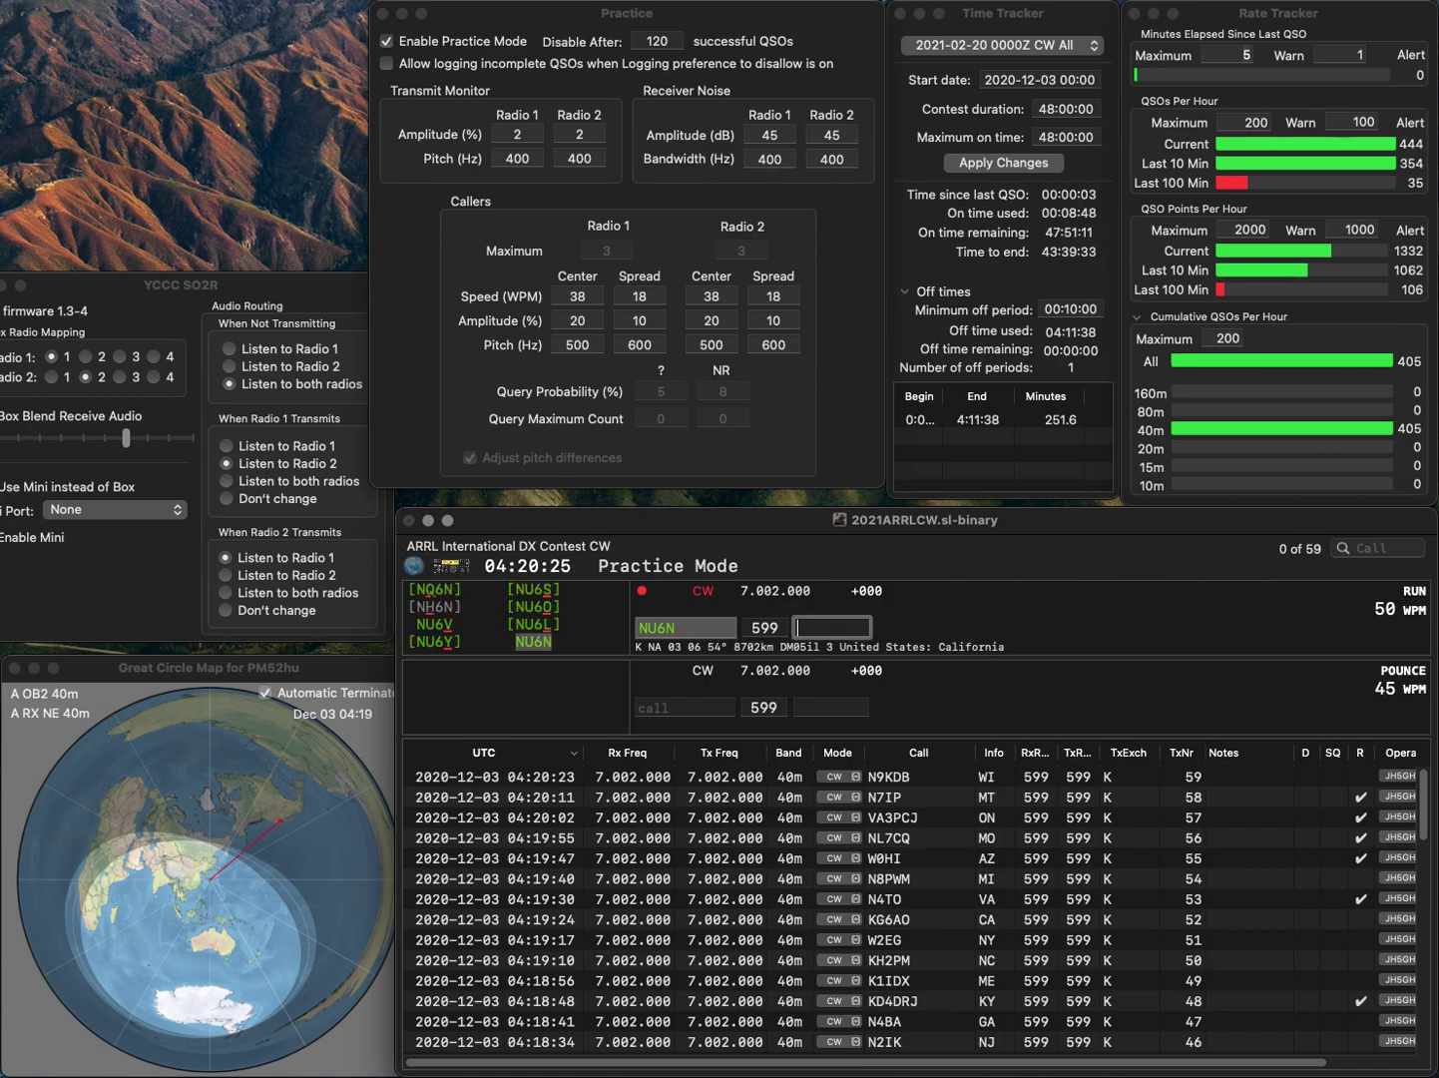
type("CA")
key("Return")
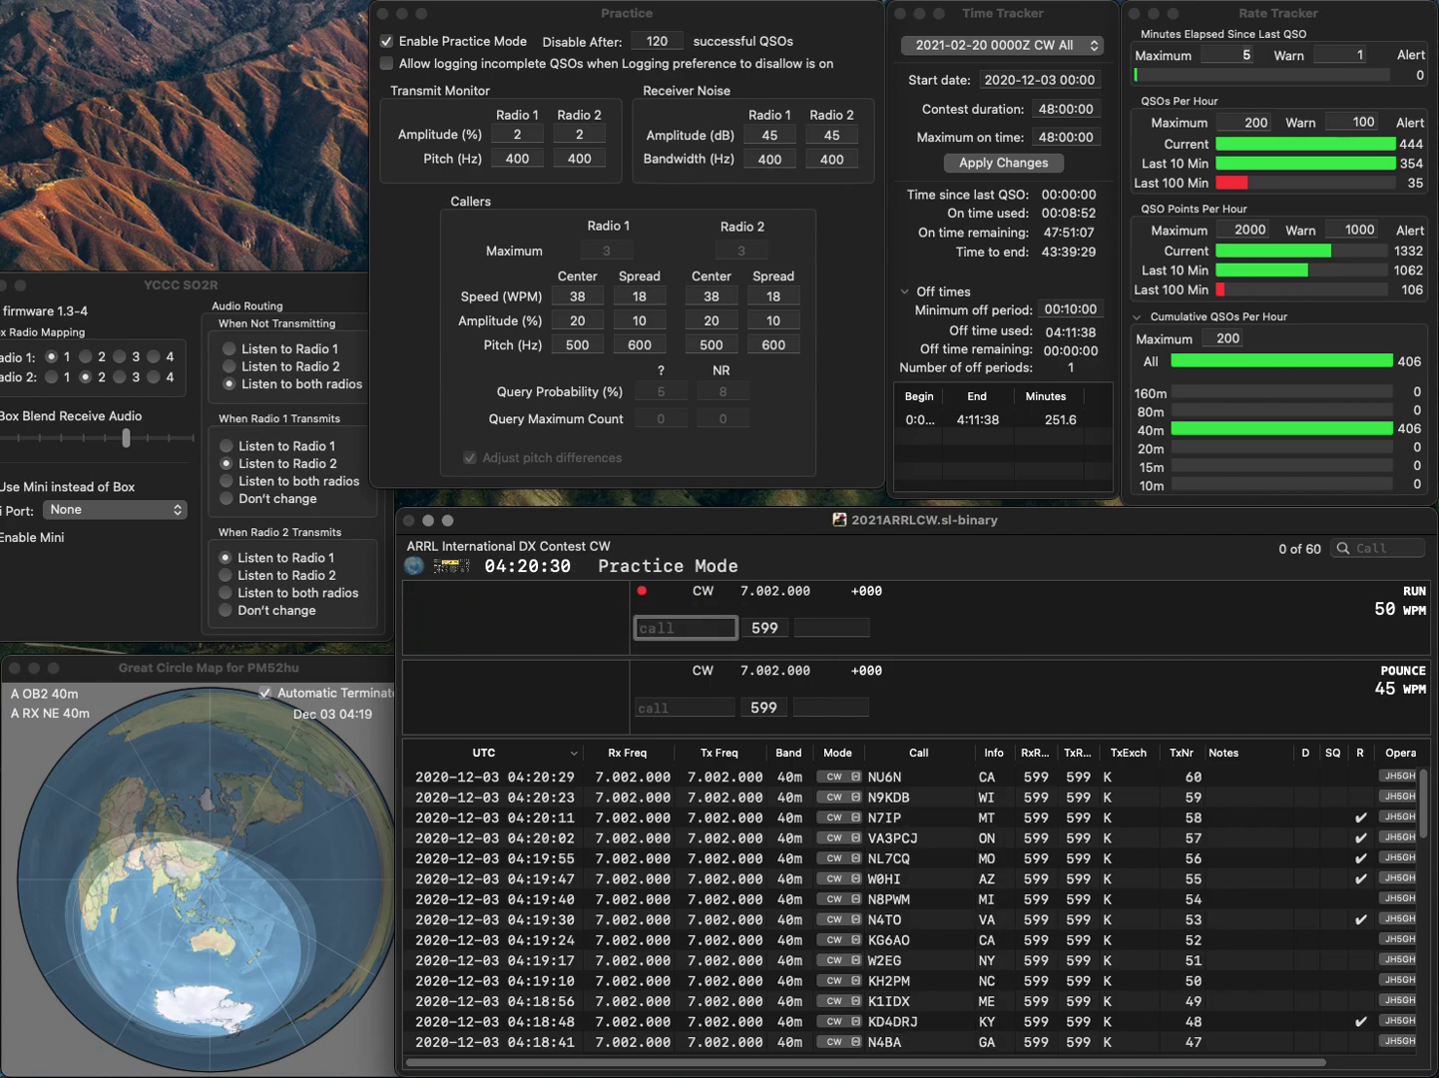
type("W4Y")
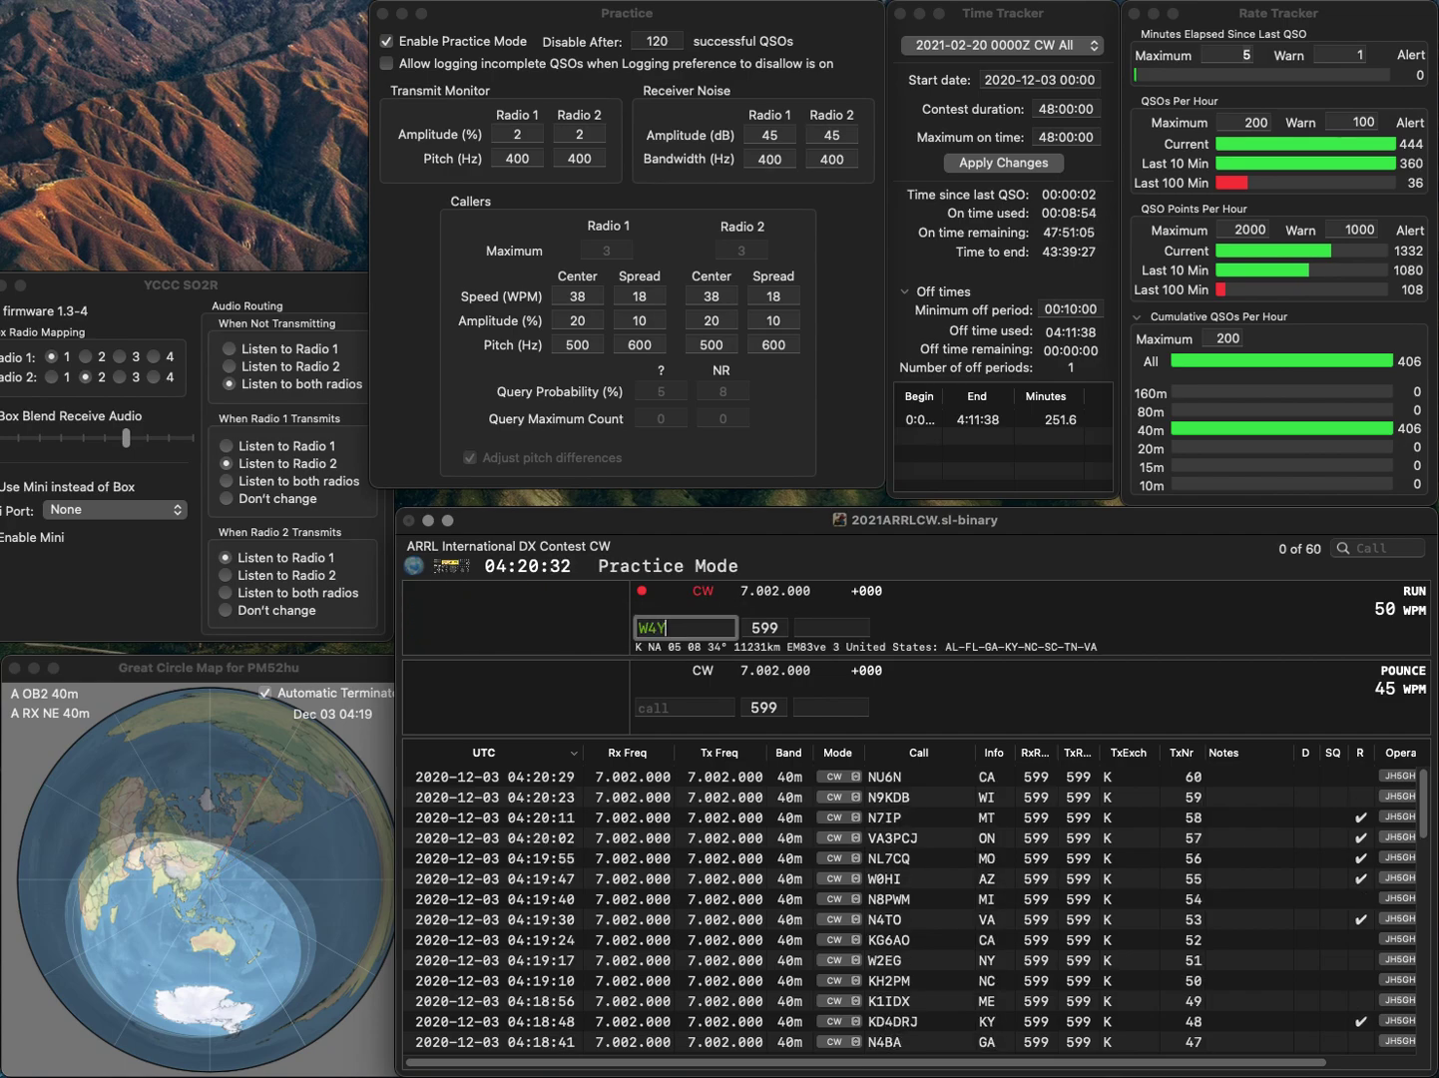
type("RL")
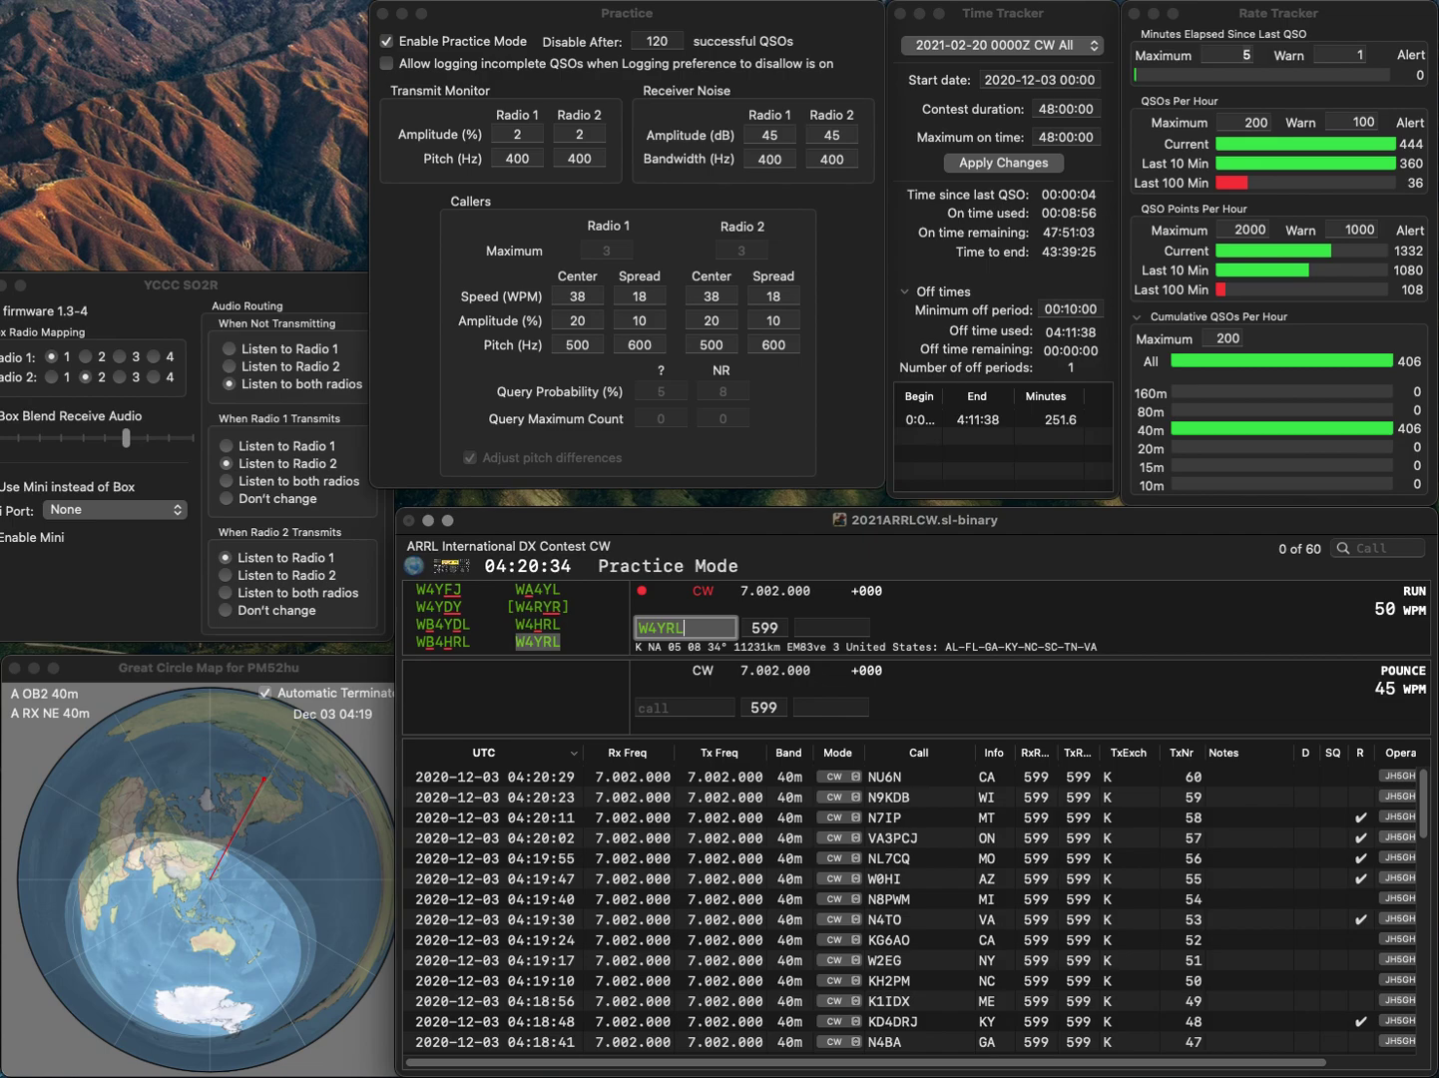
key("Return")
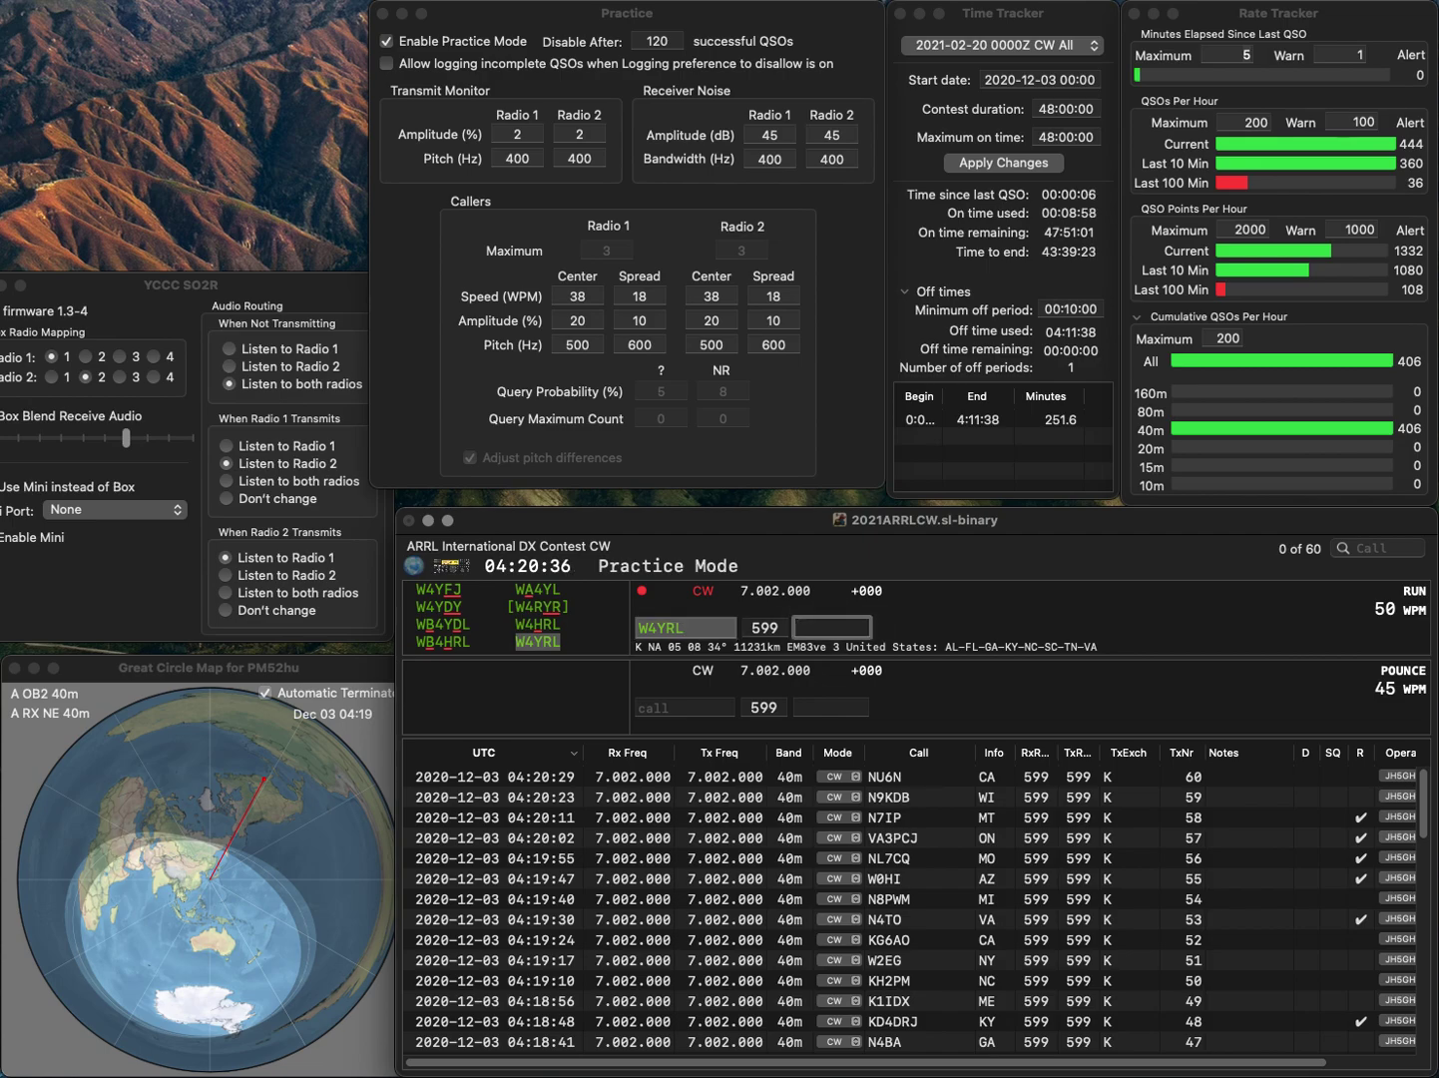
type("SC")
key("Return")
type("KD3UN")
key("space")
left_click(685, 627)
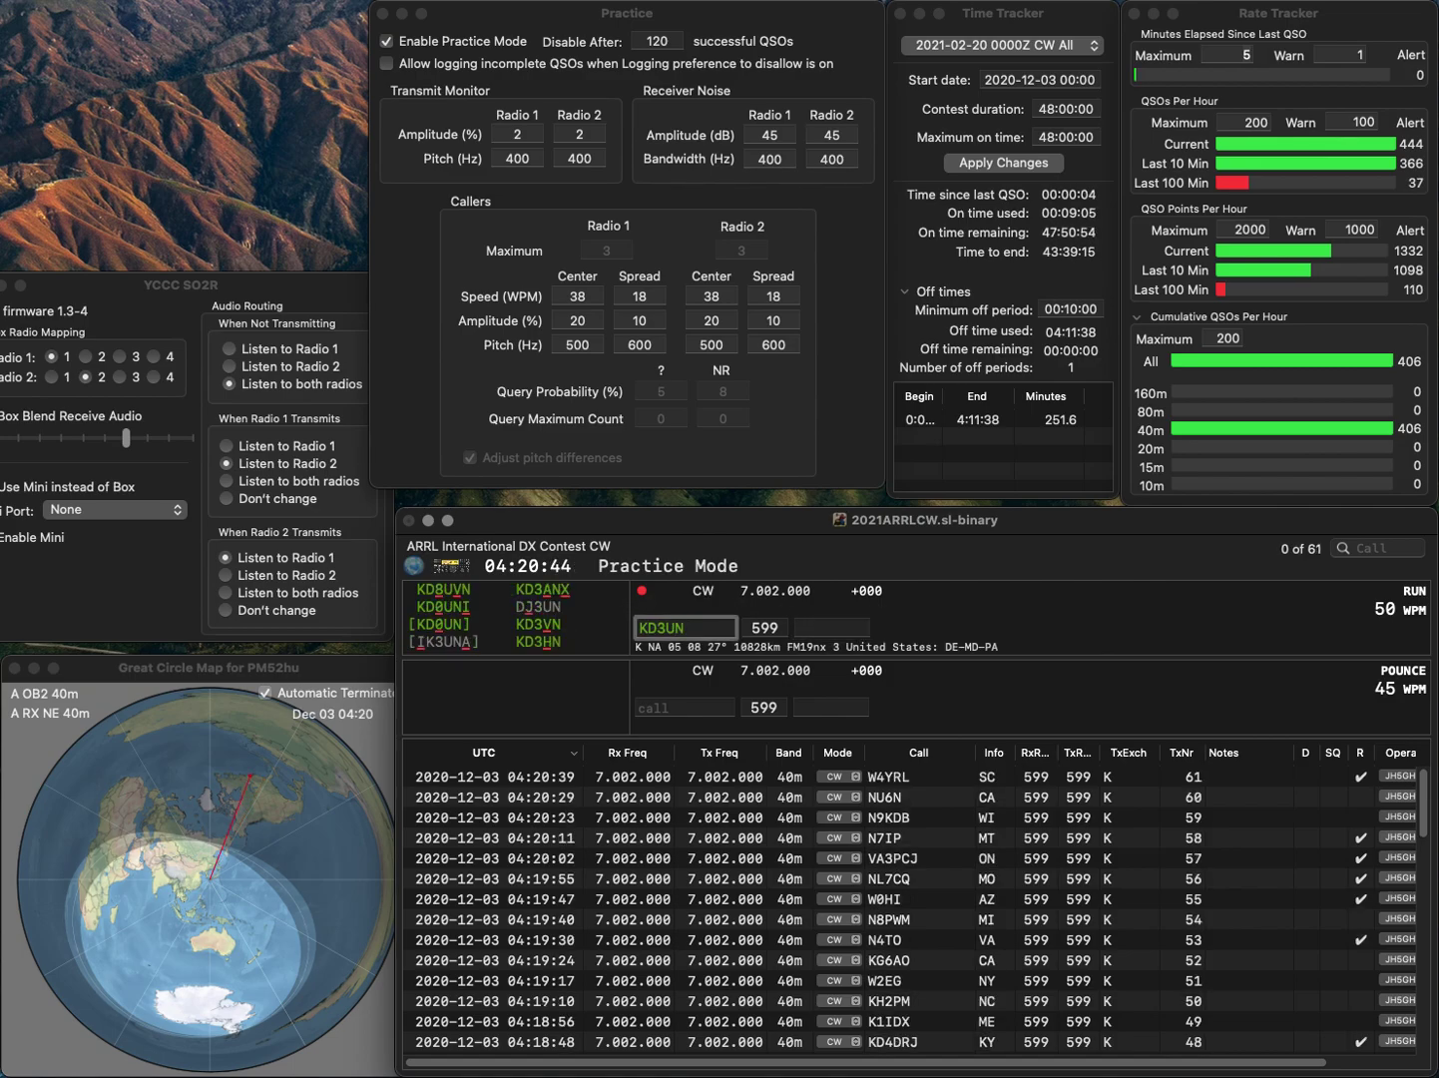
key("BackSpace")
type("V")
key("space")
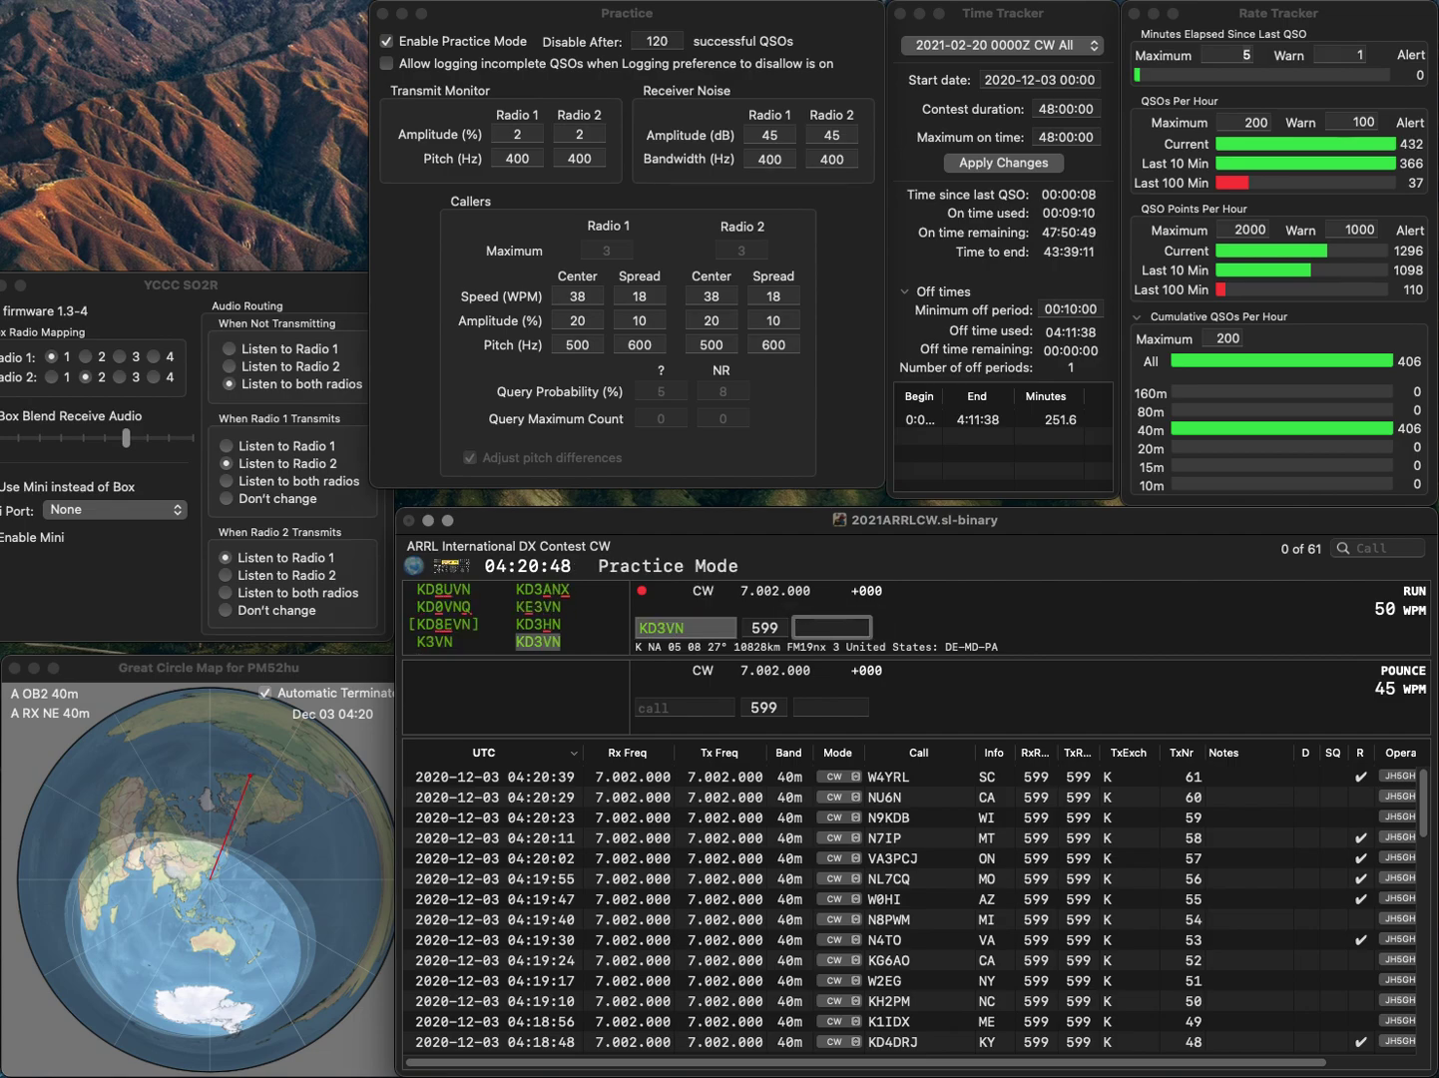
type("PA")
key("Return")
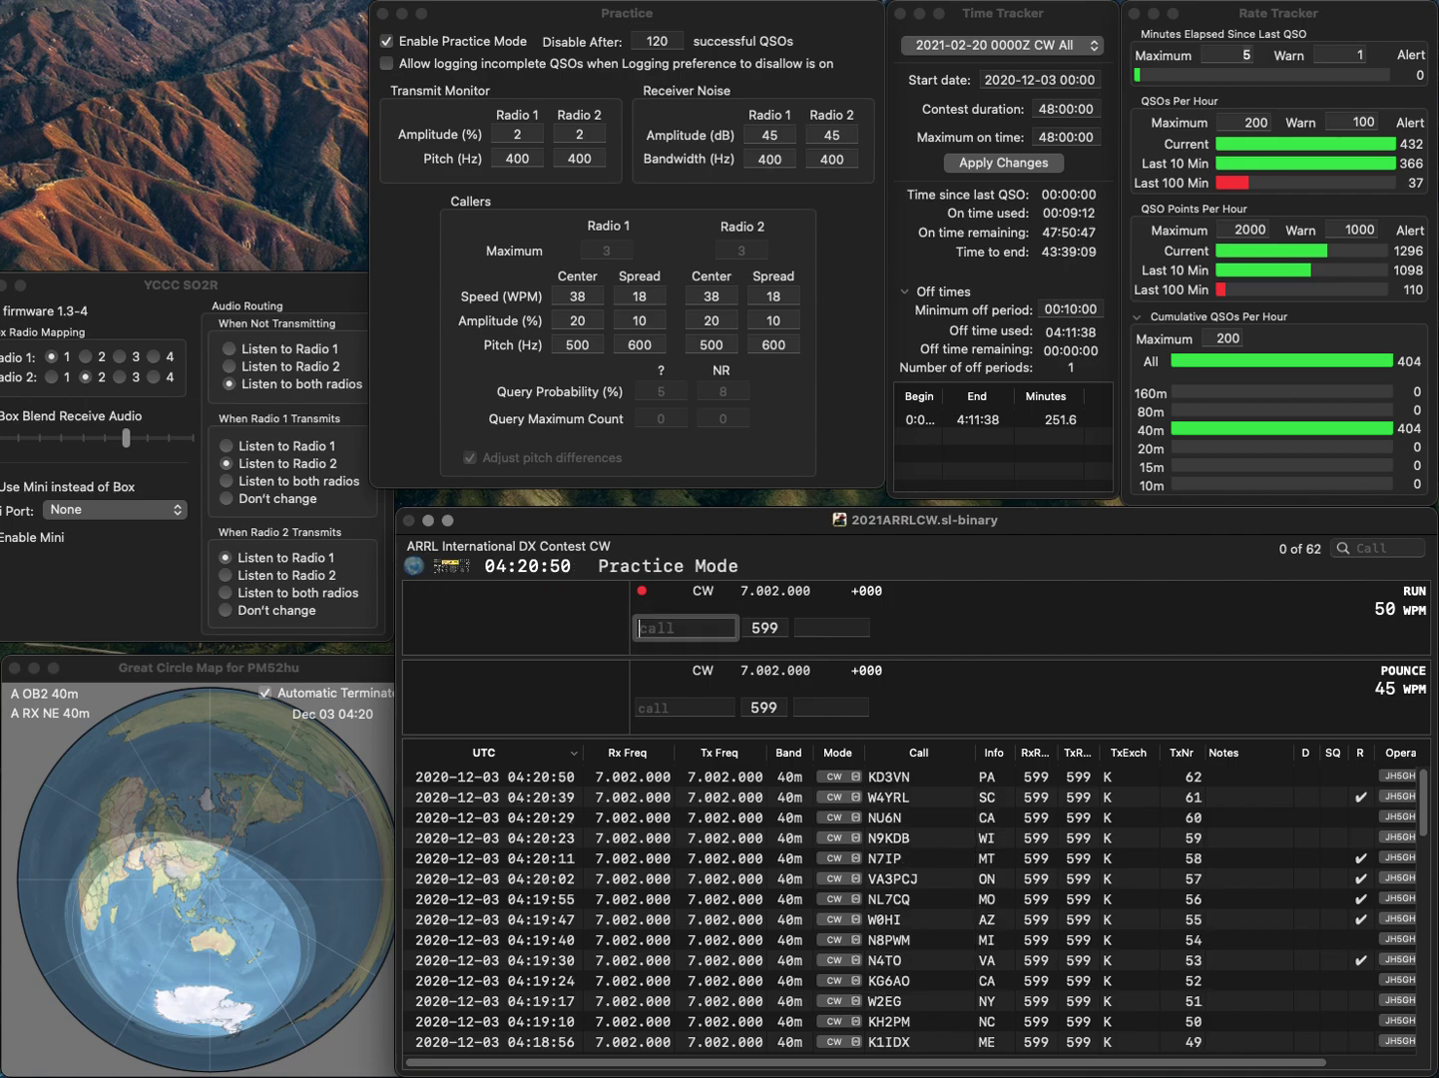
- Log the next caller on the run radio as K6TB with received exchange CA
type("K6")
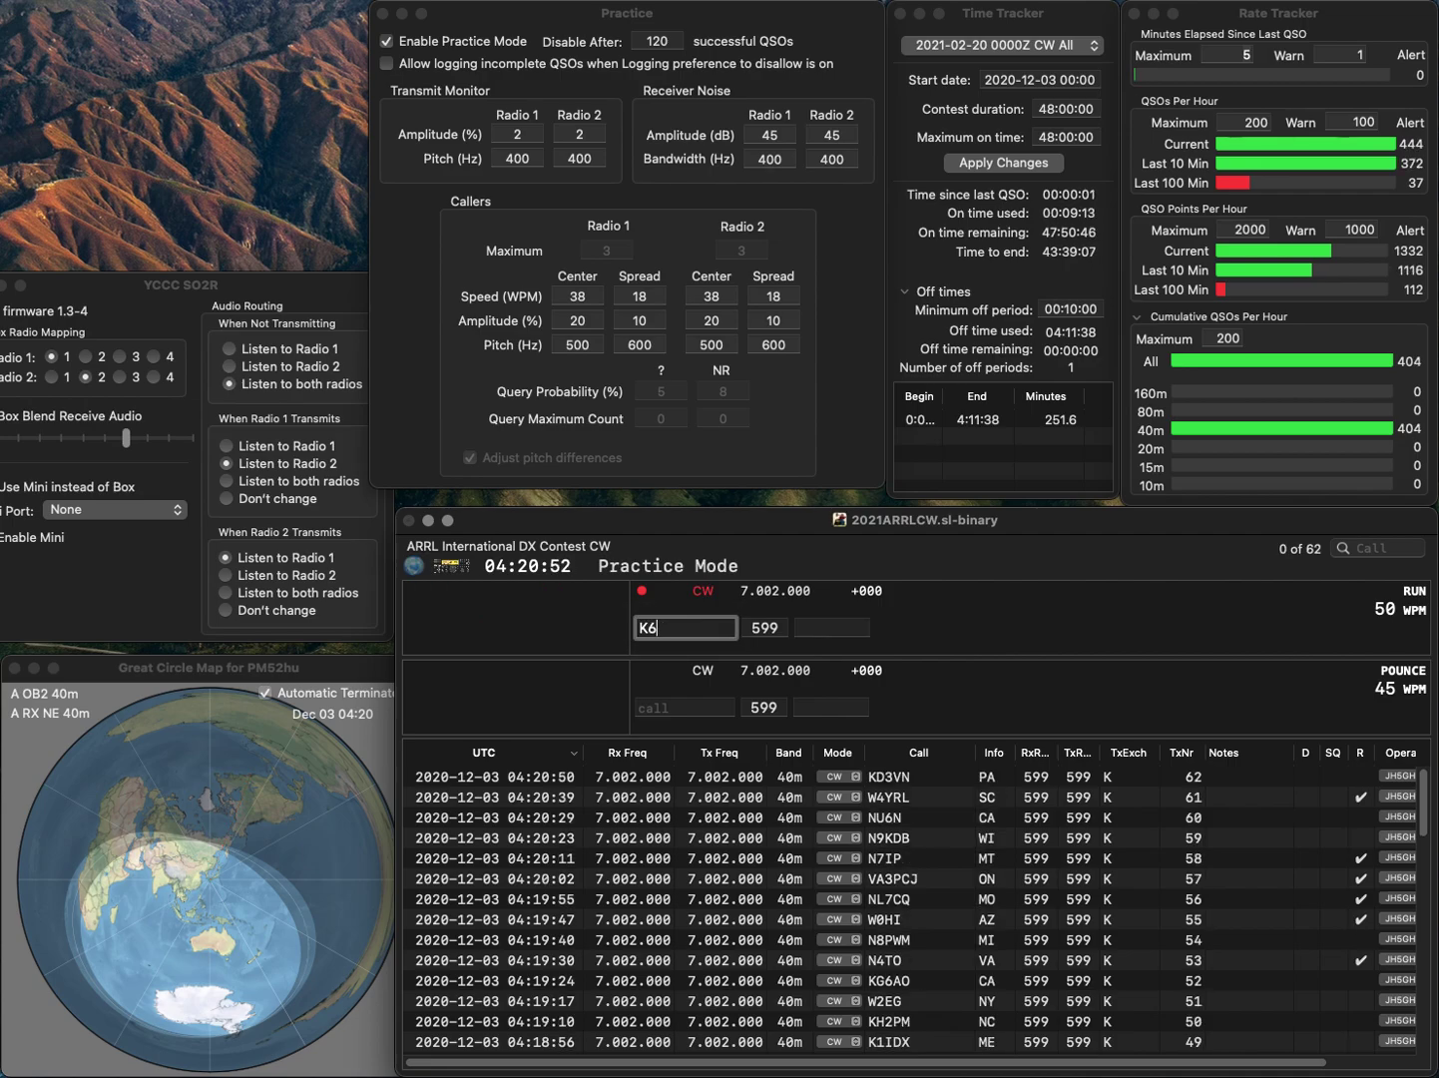
type("TB")
key("Return")
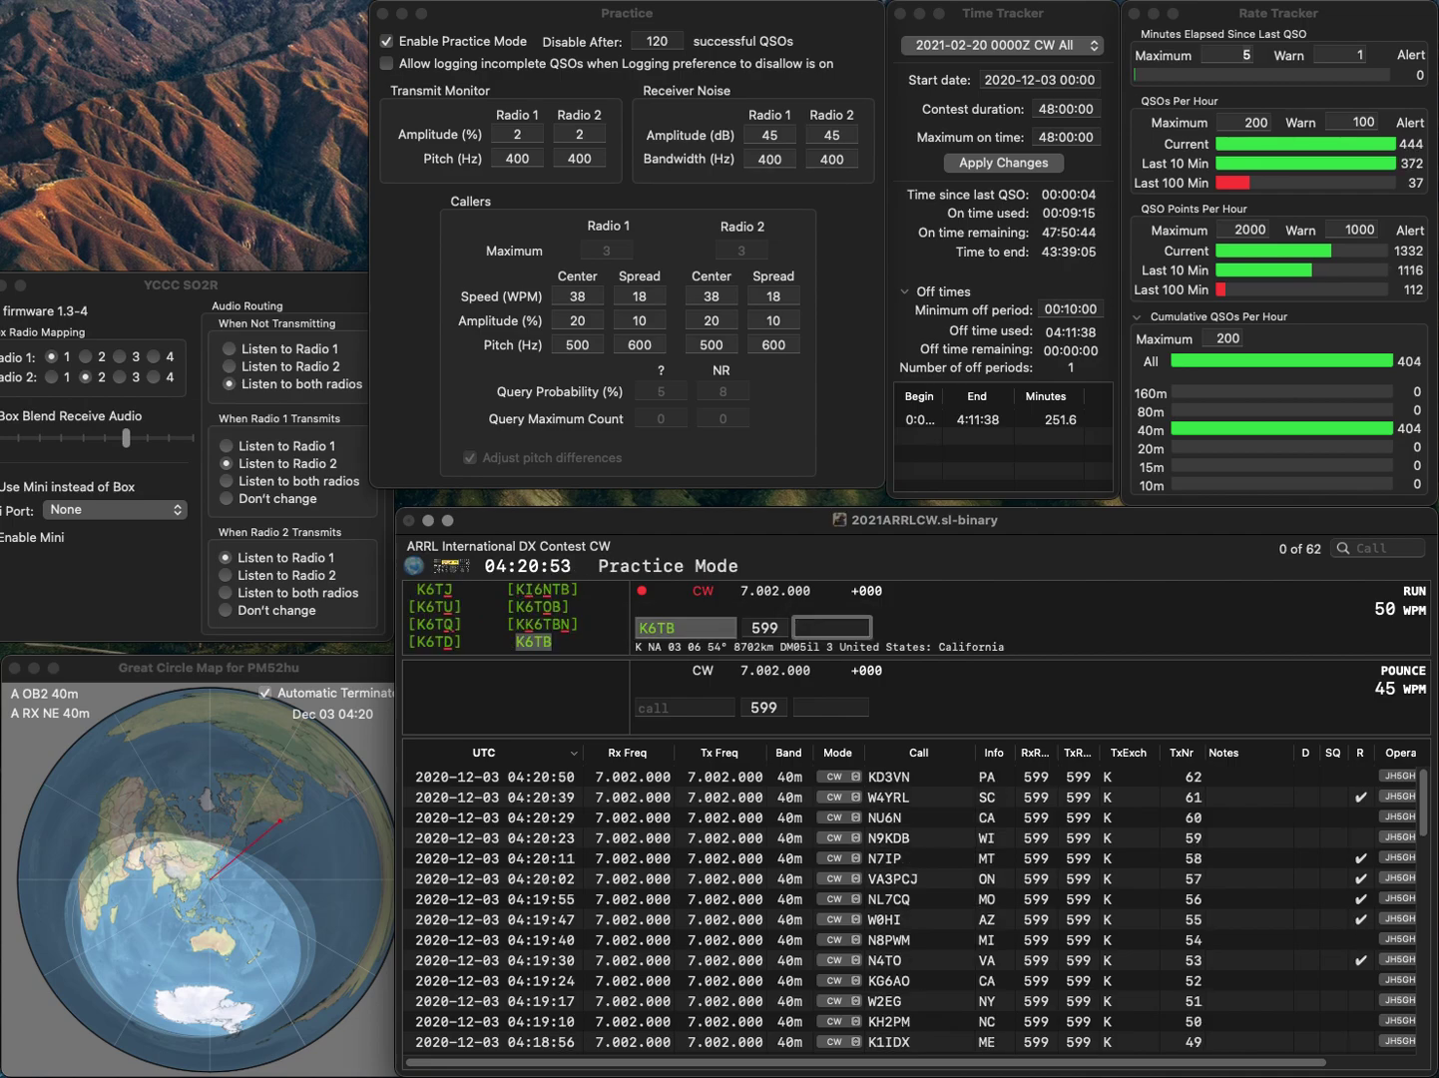
type("CA")
key("Return")
- Log the next caller on the run radio as W1UU with received exchange NH
type("W1UU")
key("Return")
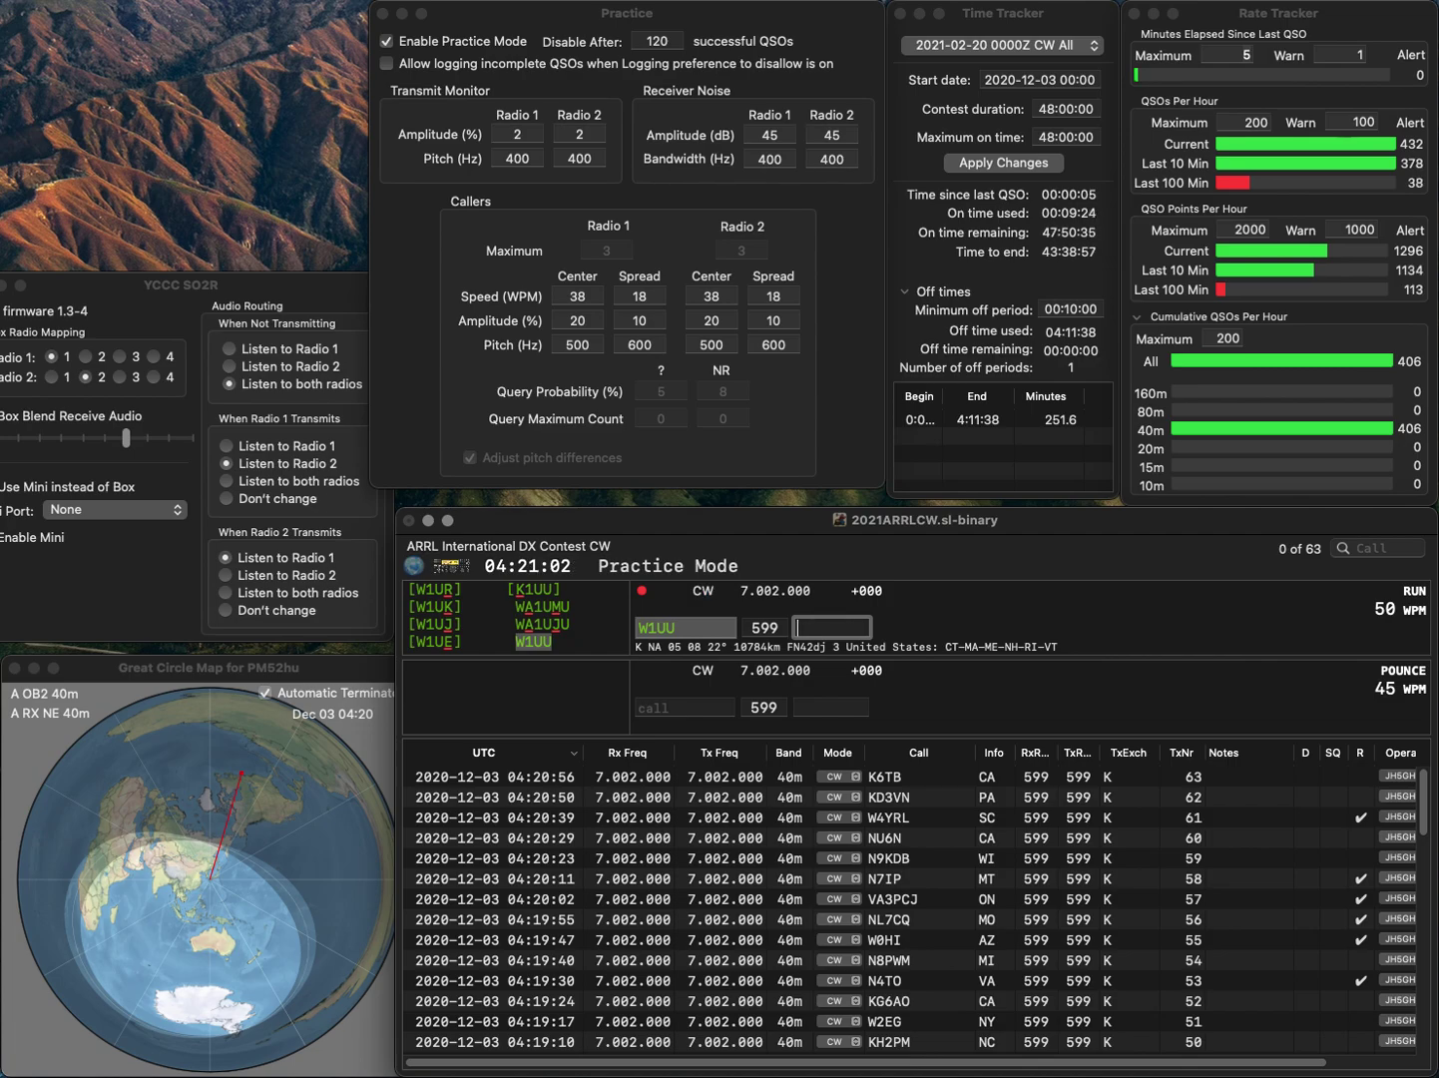
type("NH")
key("Return")
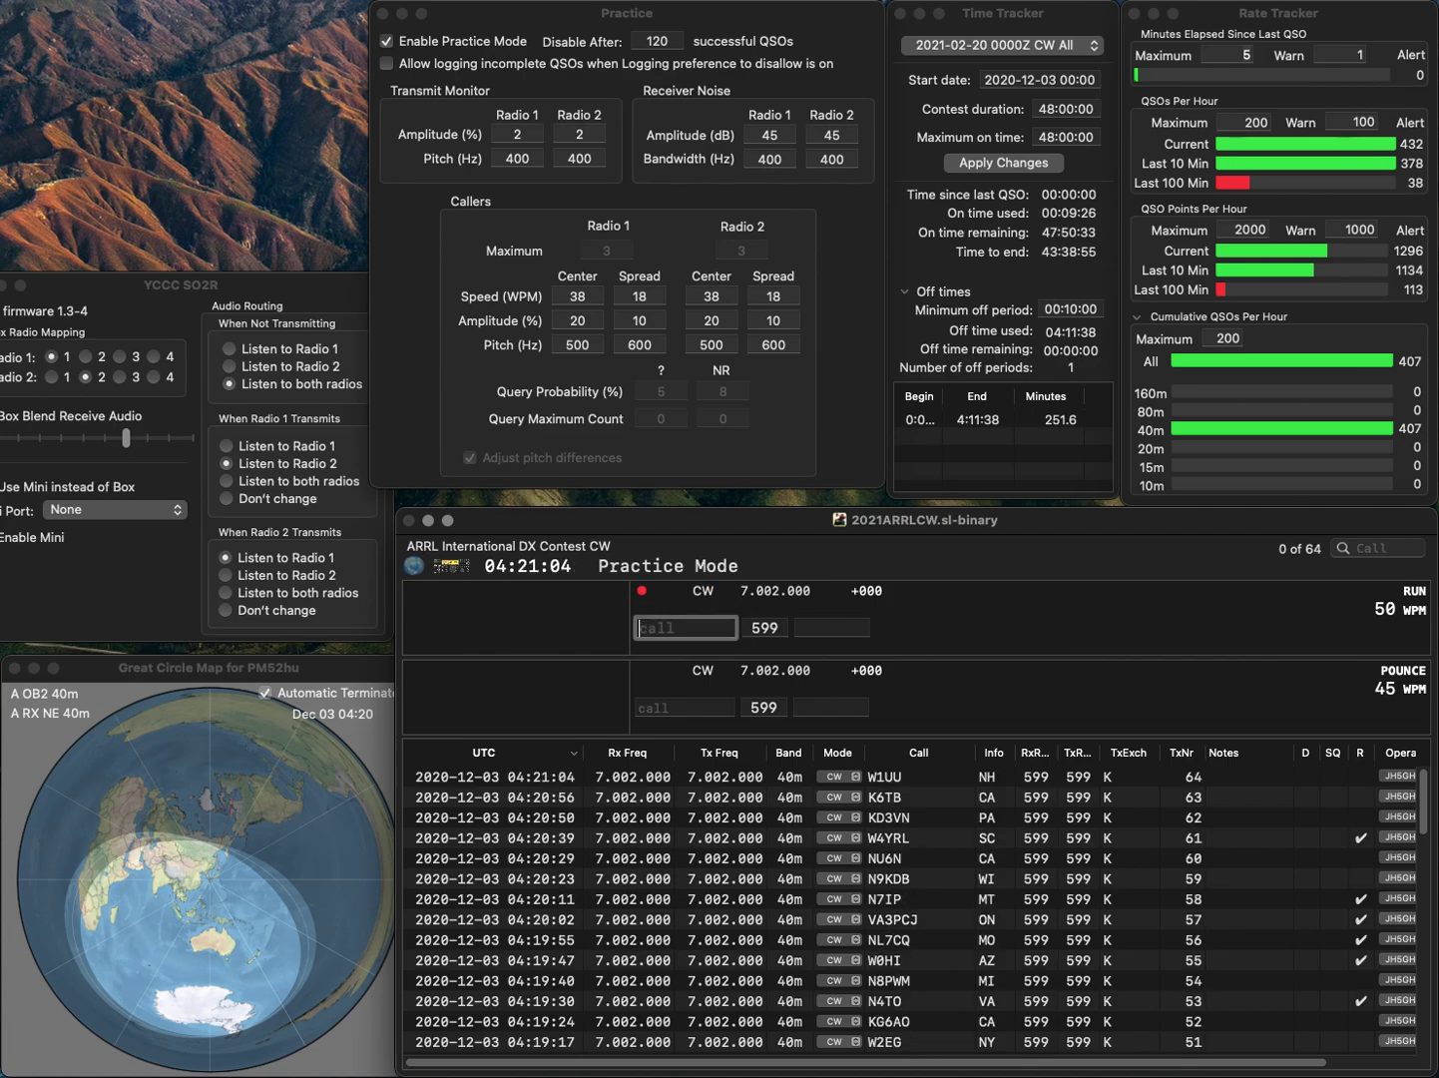
type("K6TVT")
key("Return")
type("CA")
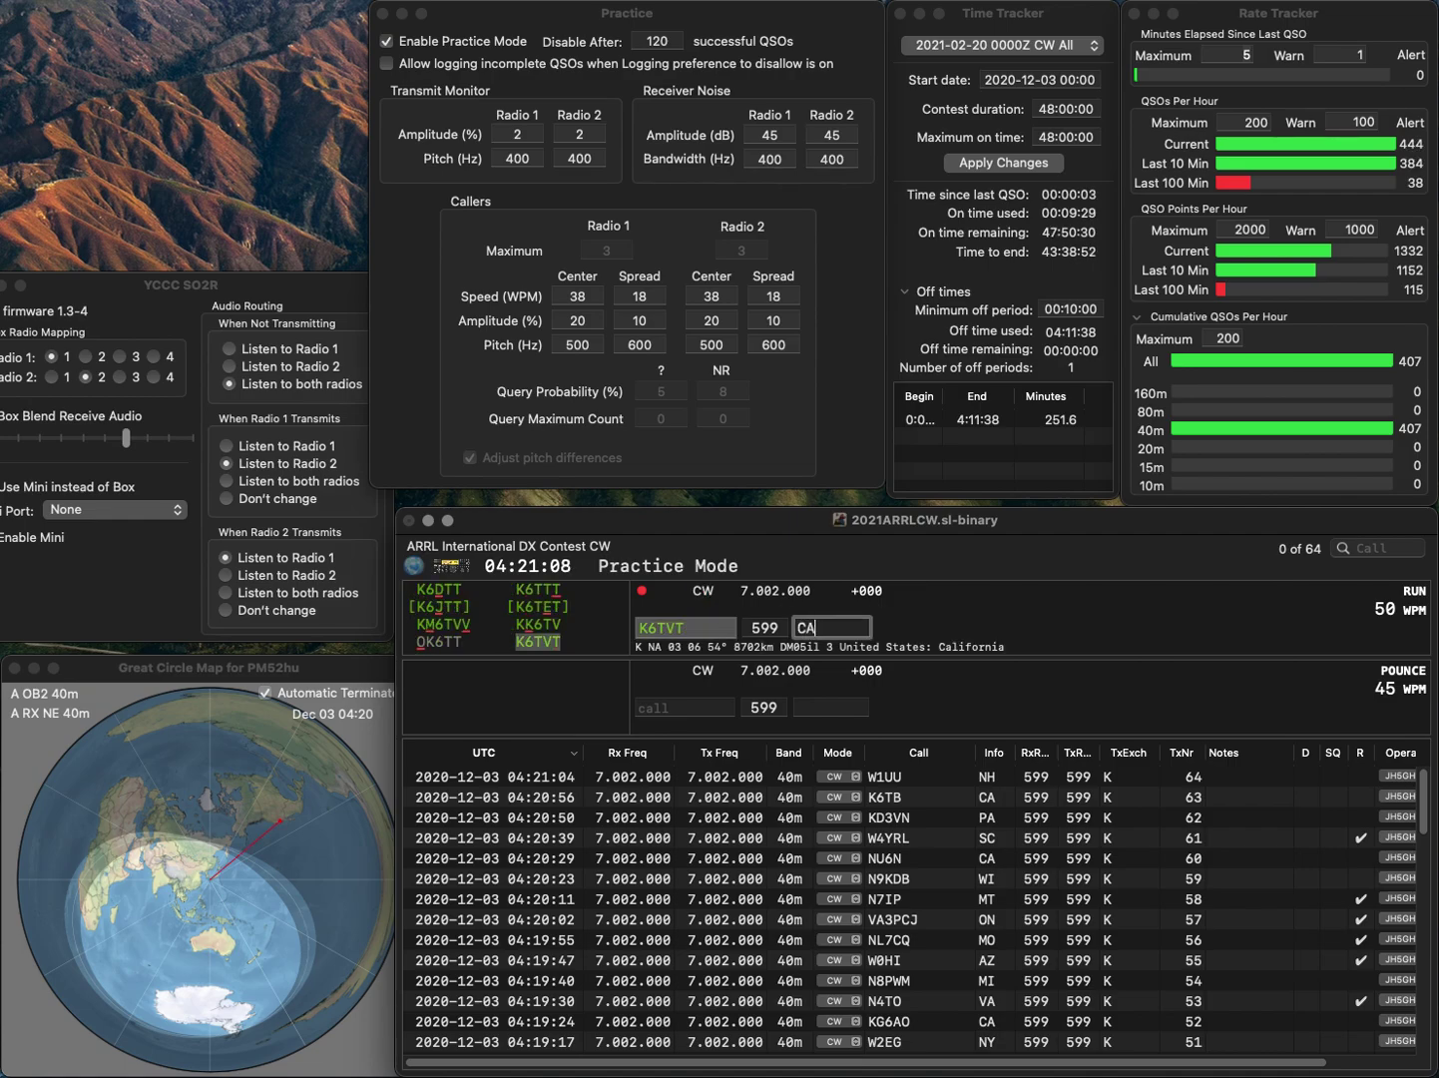
key("Return")
type("N6S")
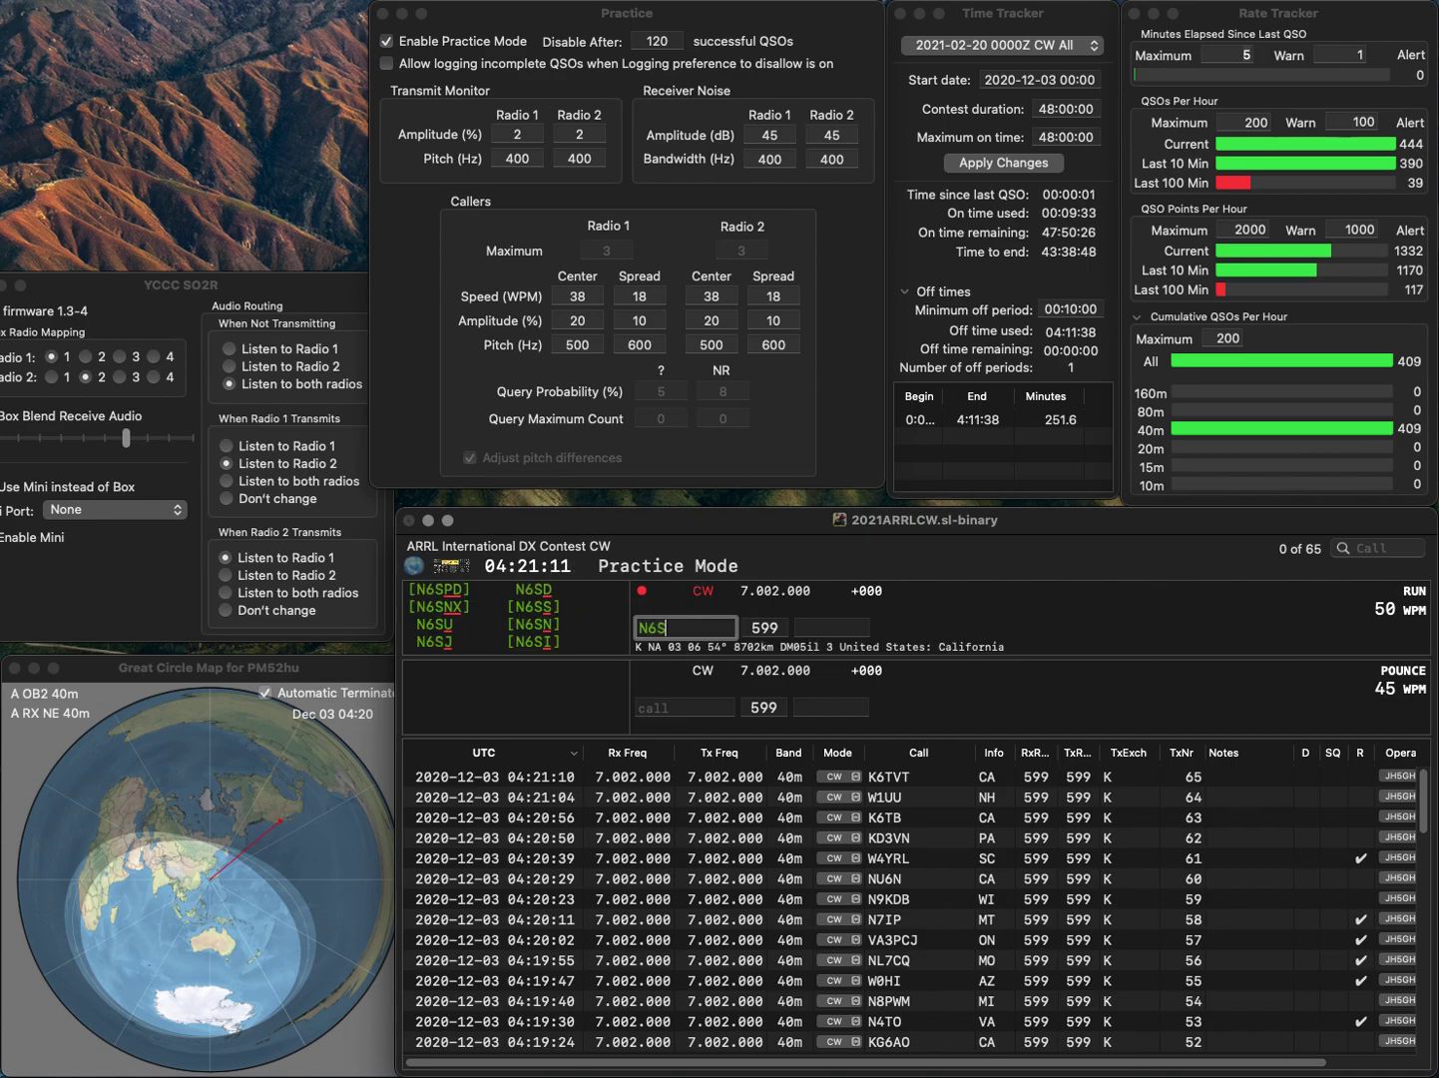
type("NX")
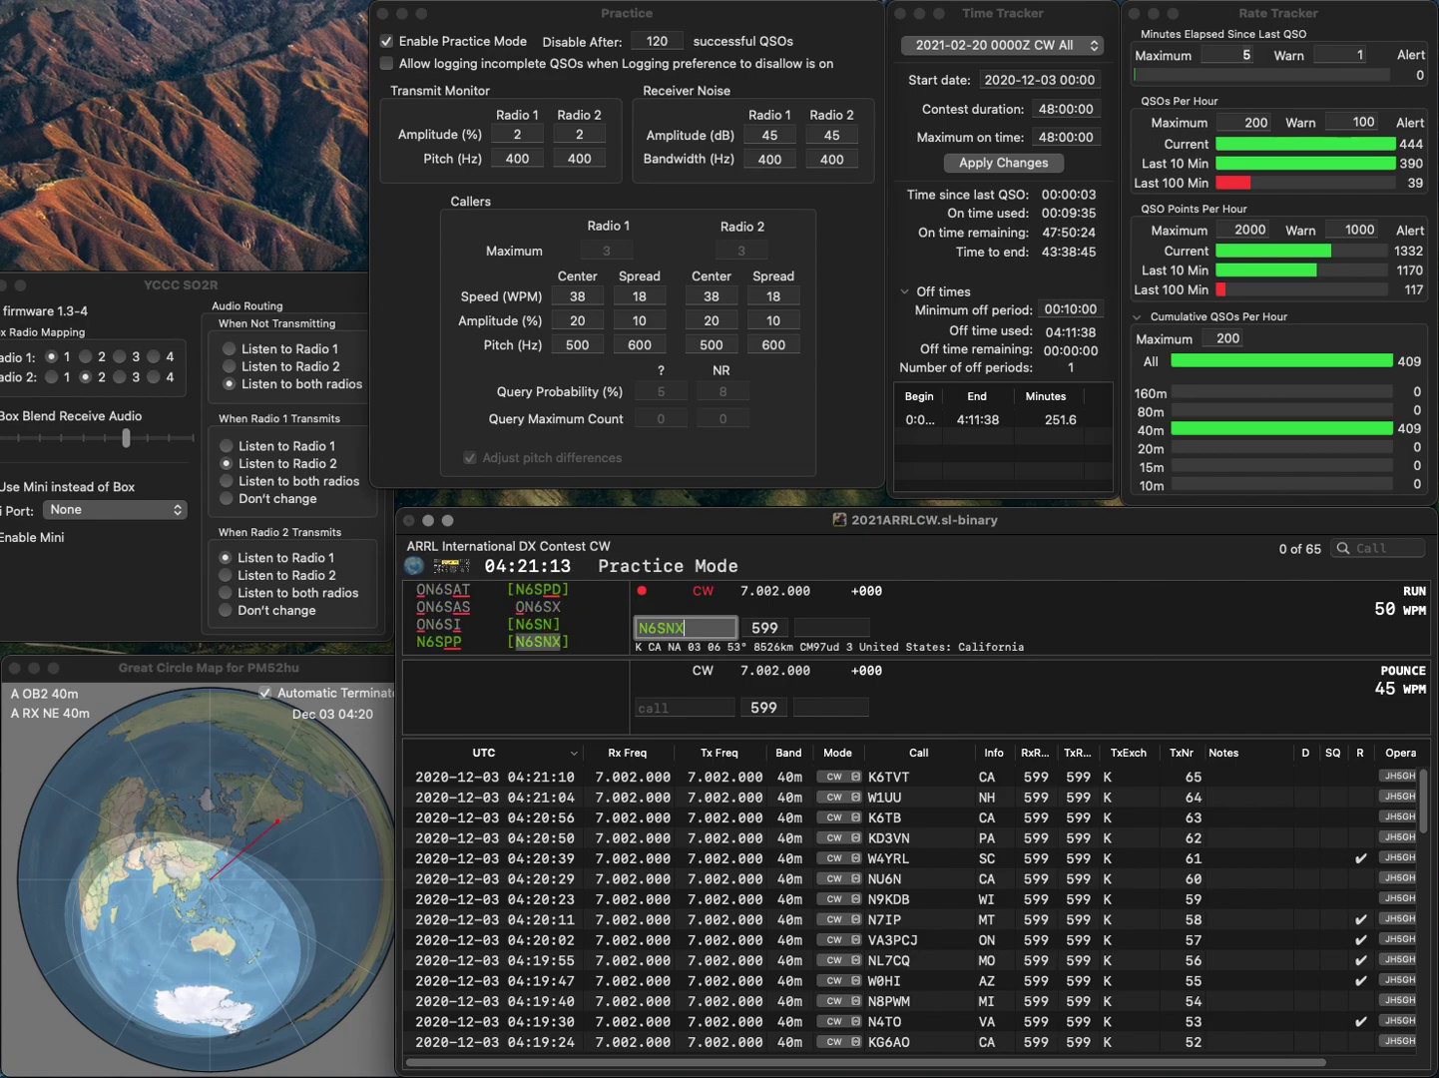
key("space")
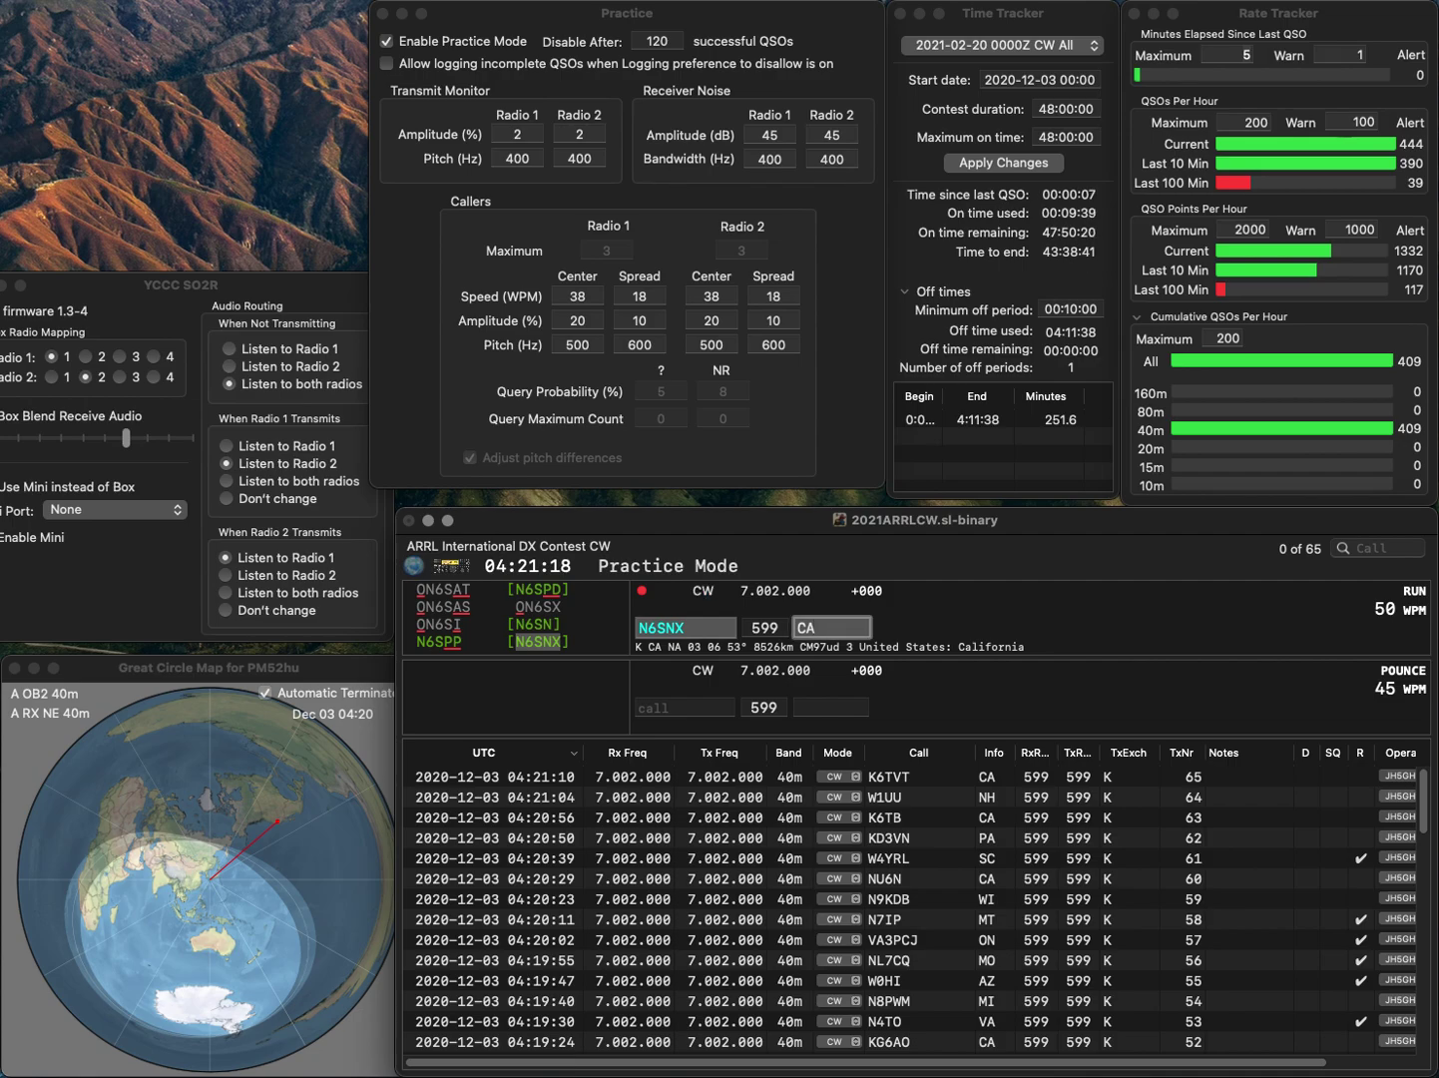
key("Return")
- Log the next caller on the run radio as AA1O with received exchange NH
type("AA1O")
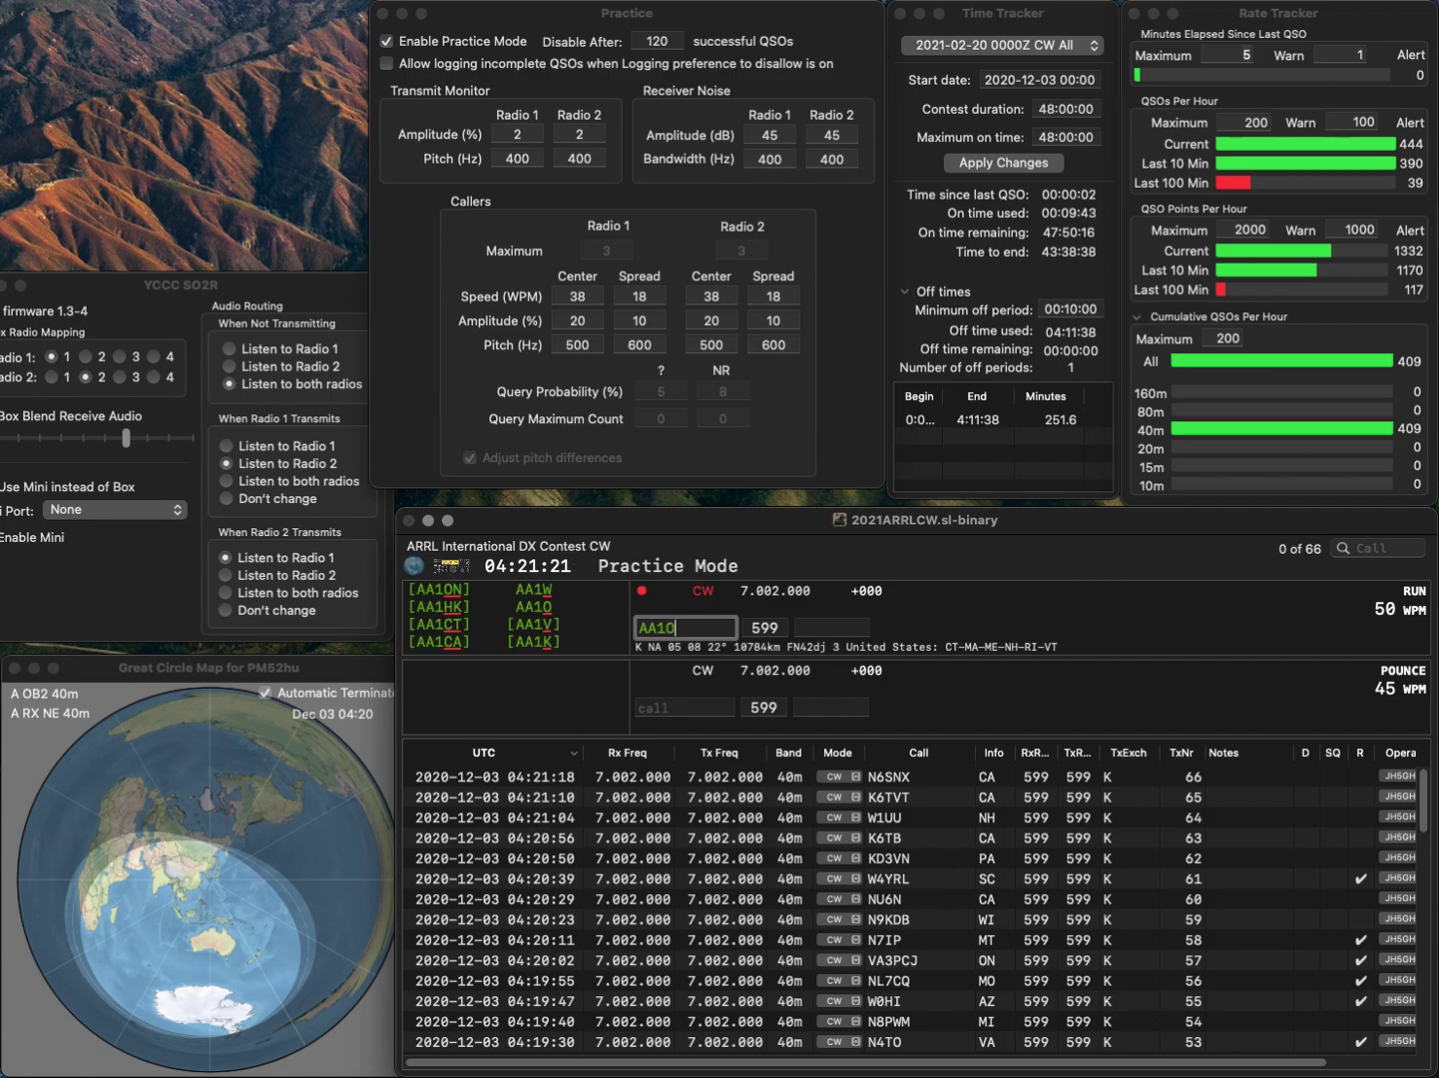
key("space")
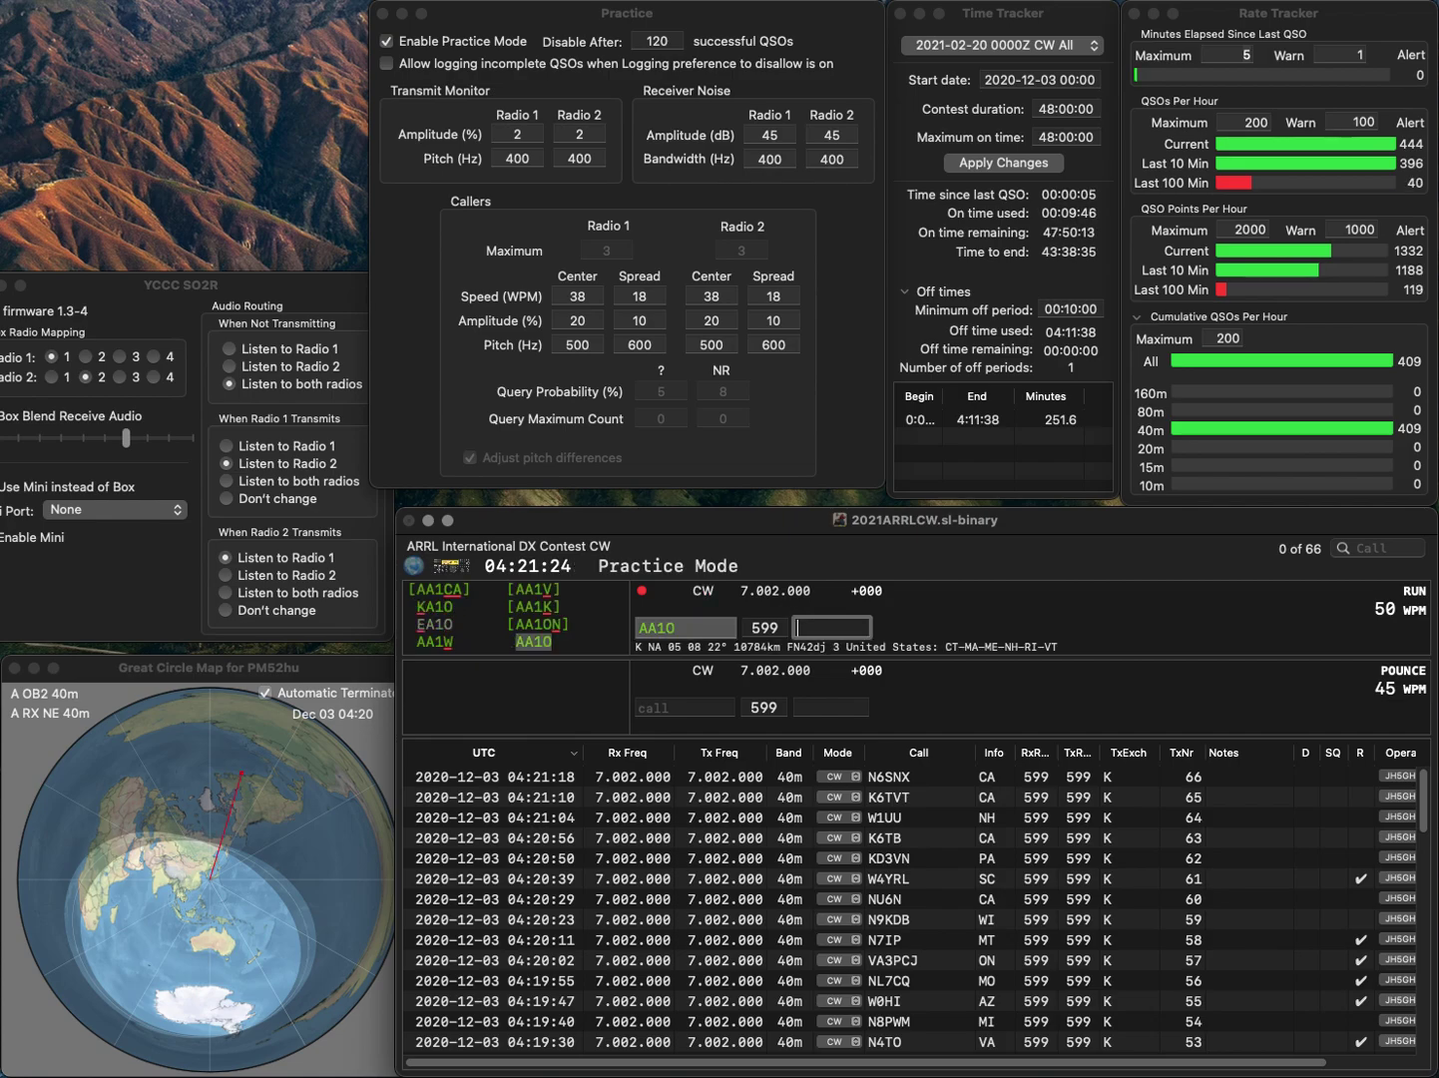
key("Return")
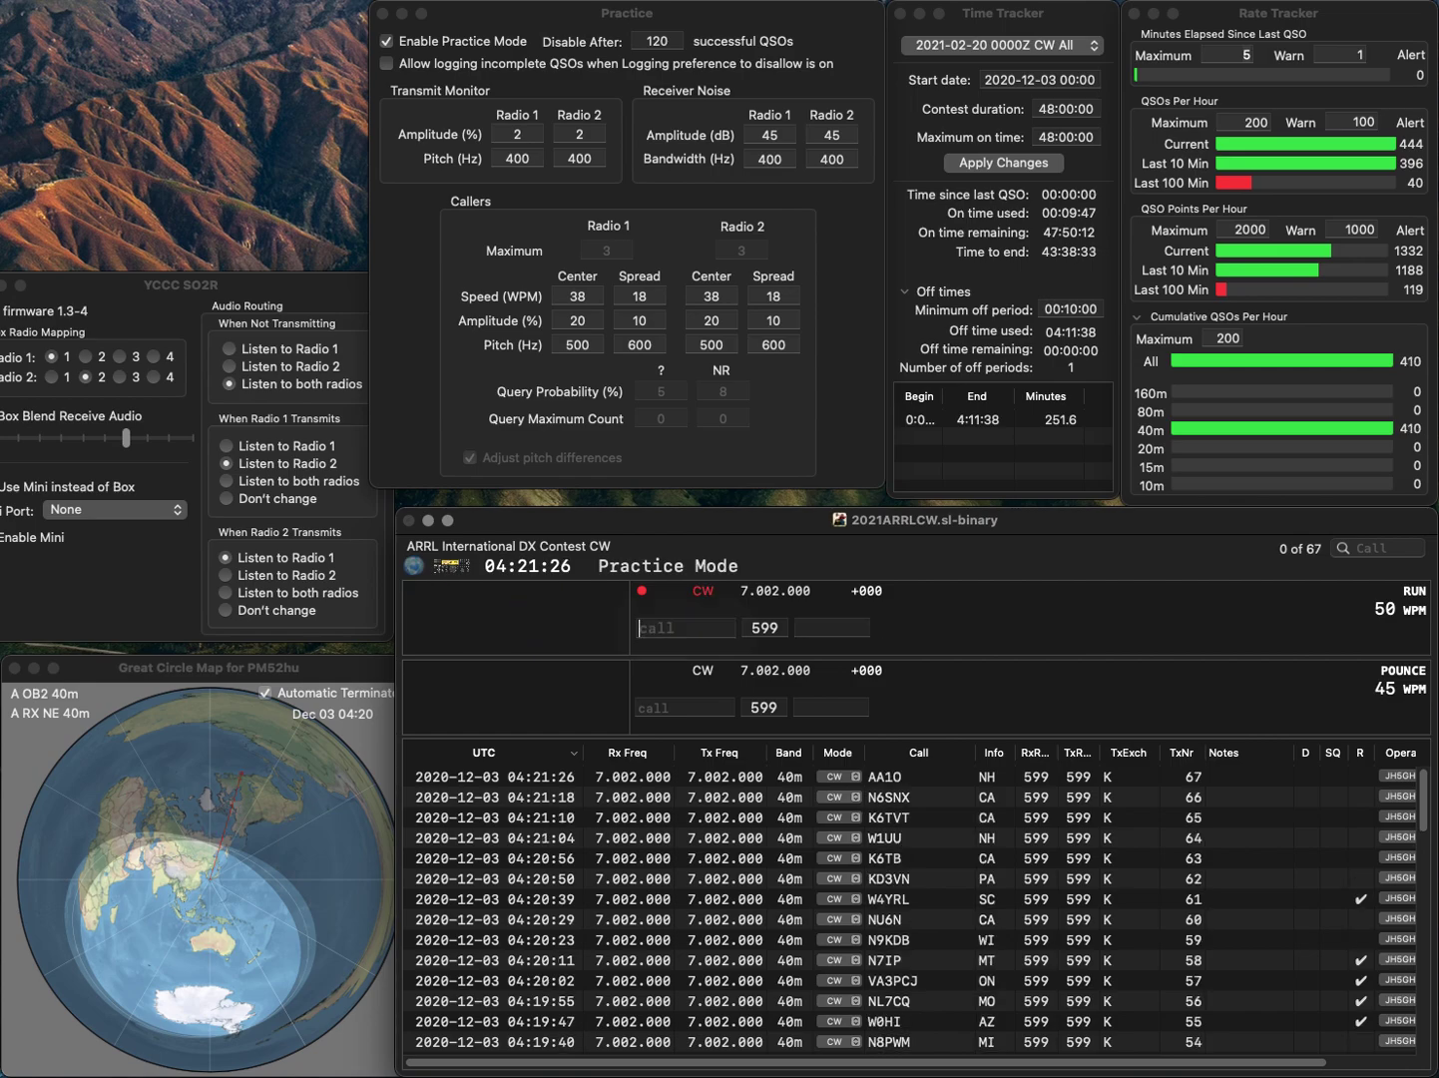
type("W0")
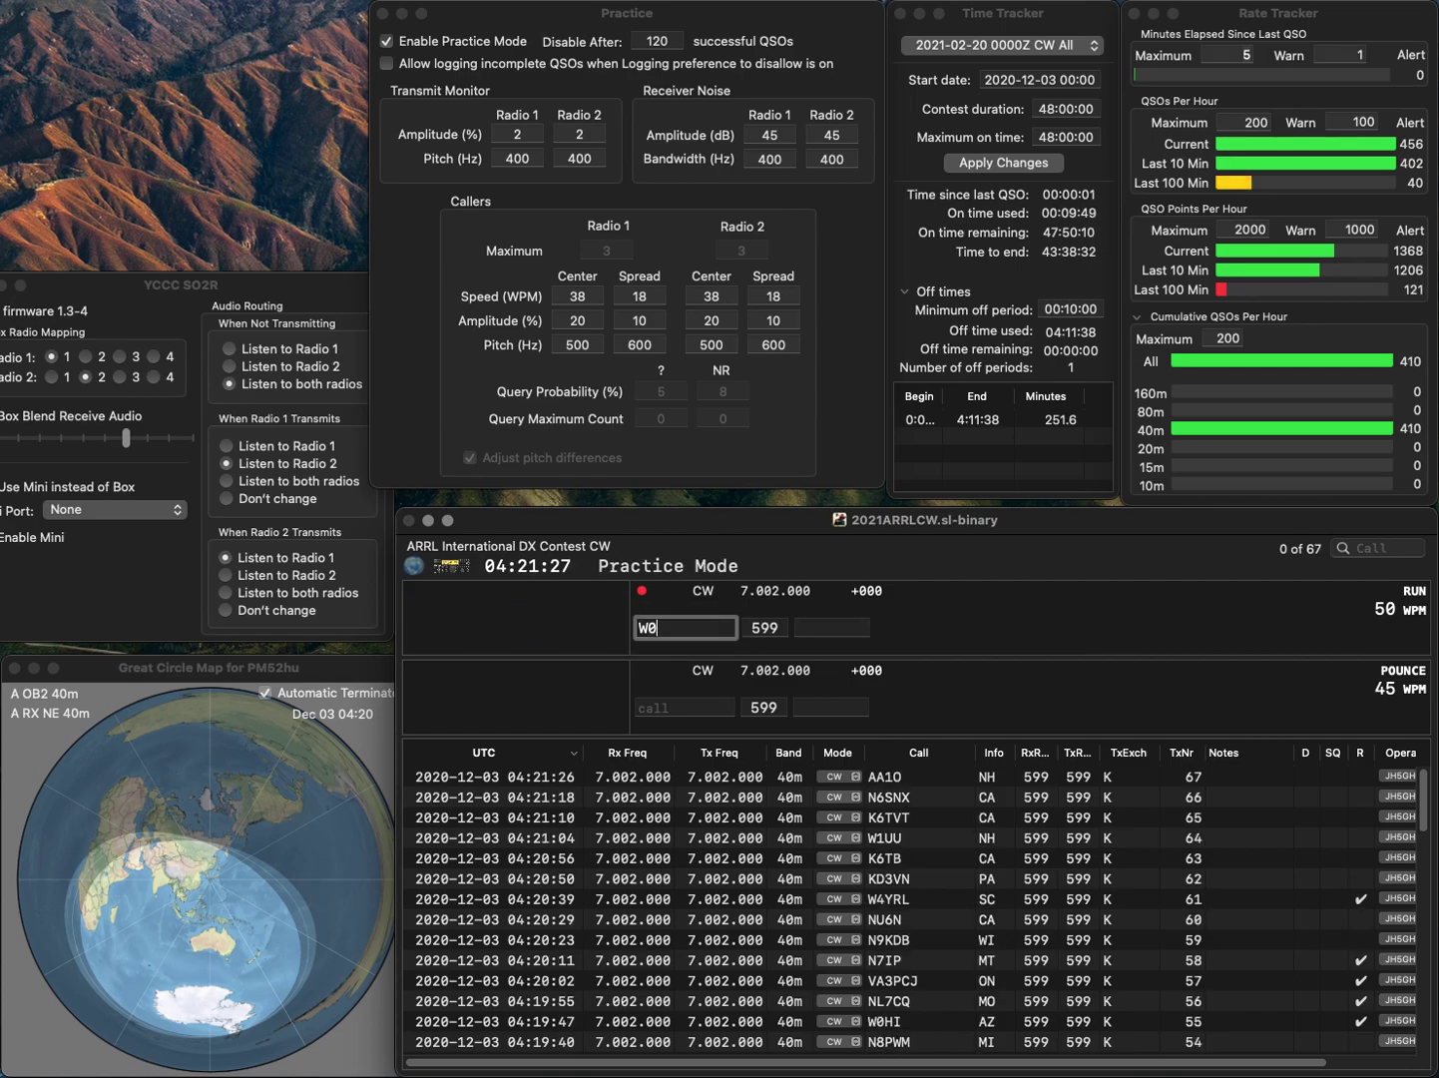
type("FB")
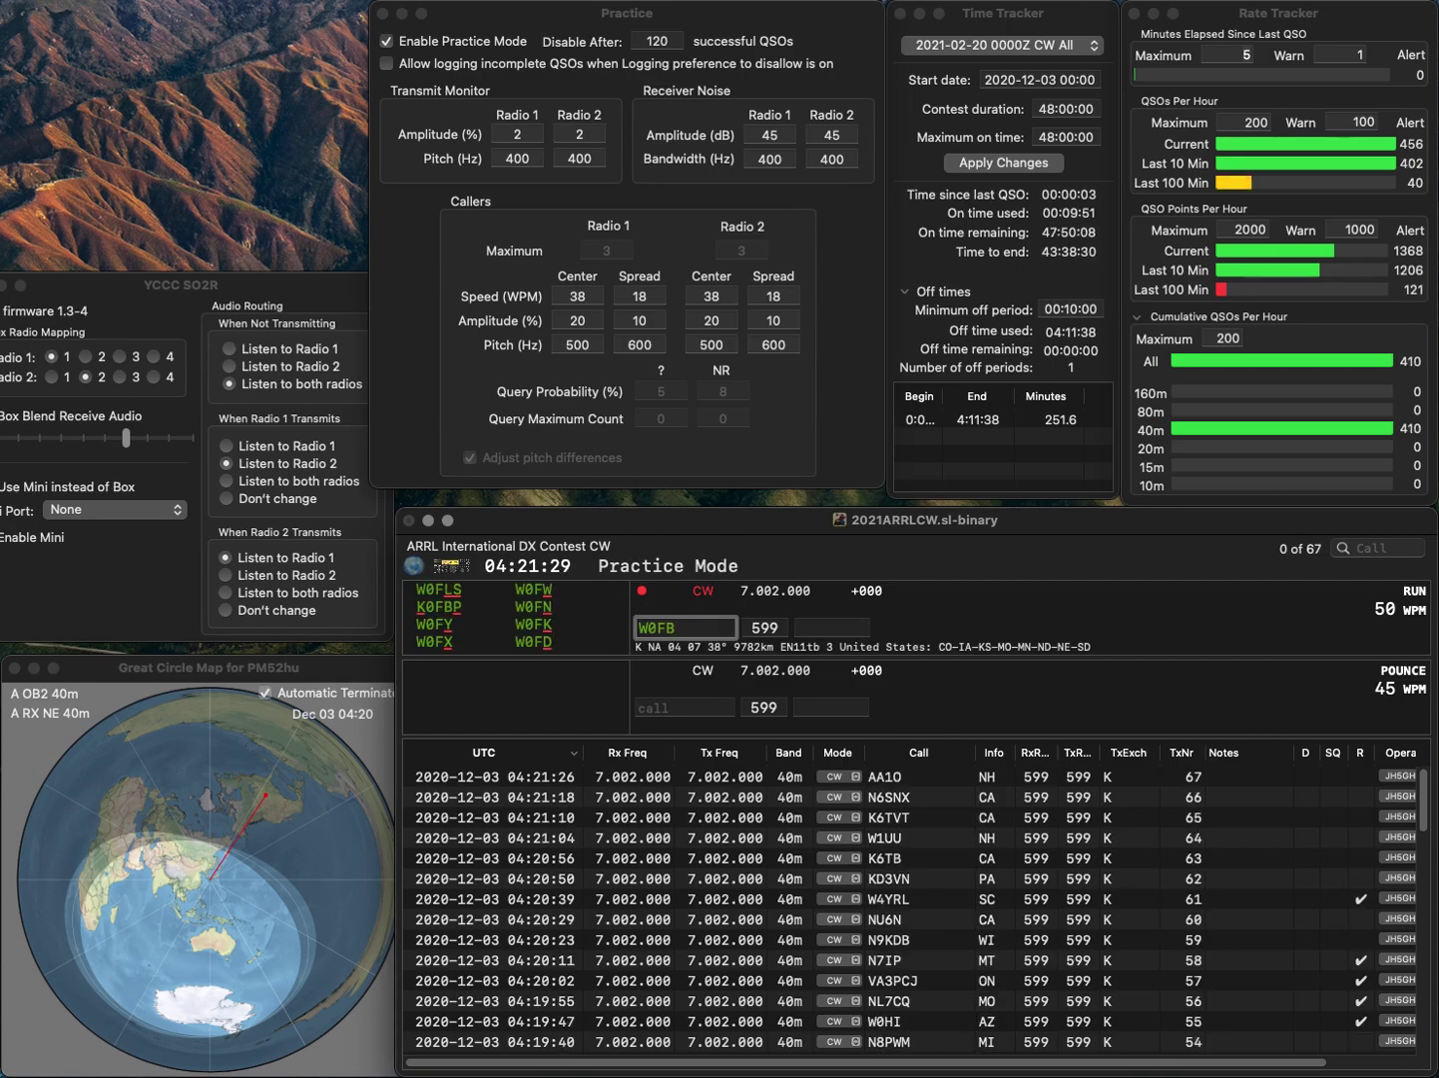
key("BackSpace")
key("BackSpace")
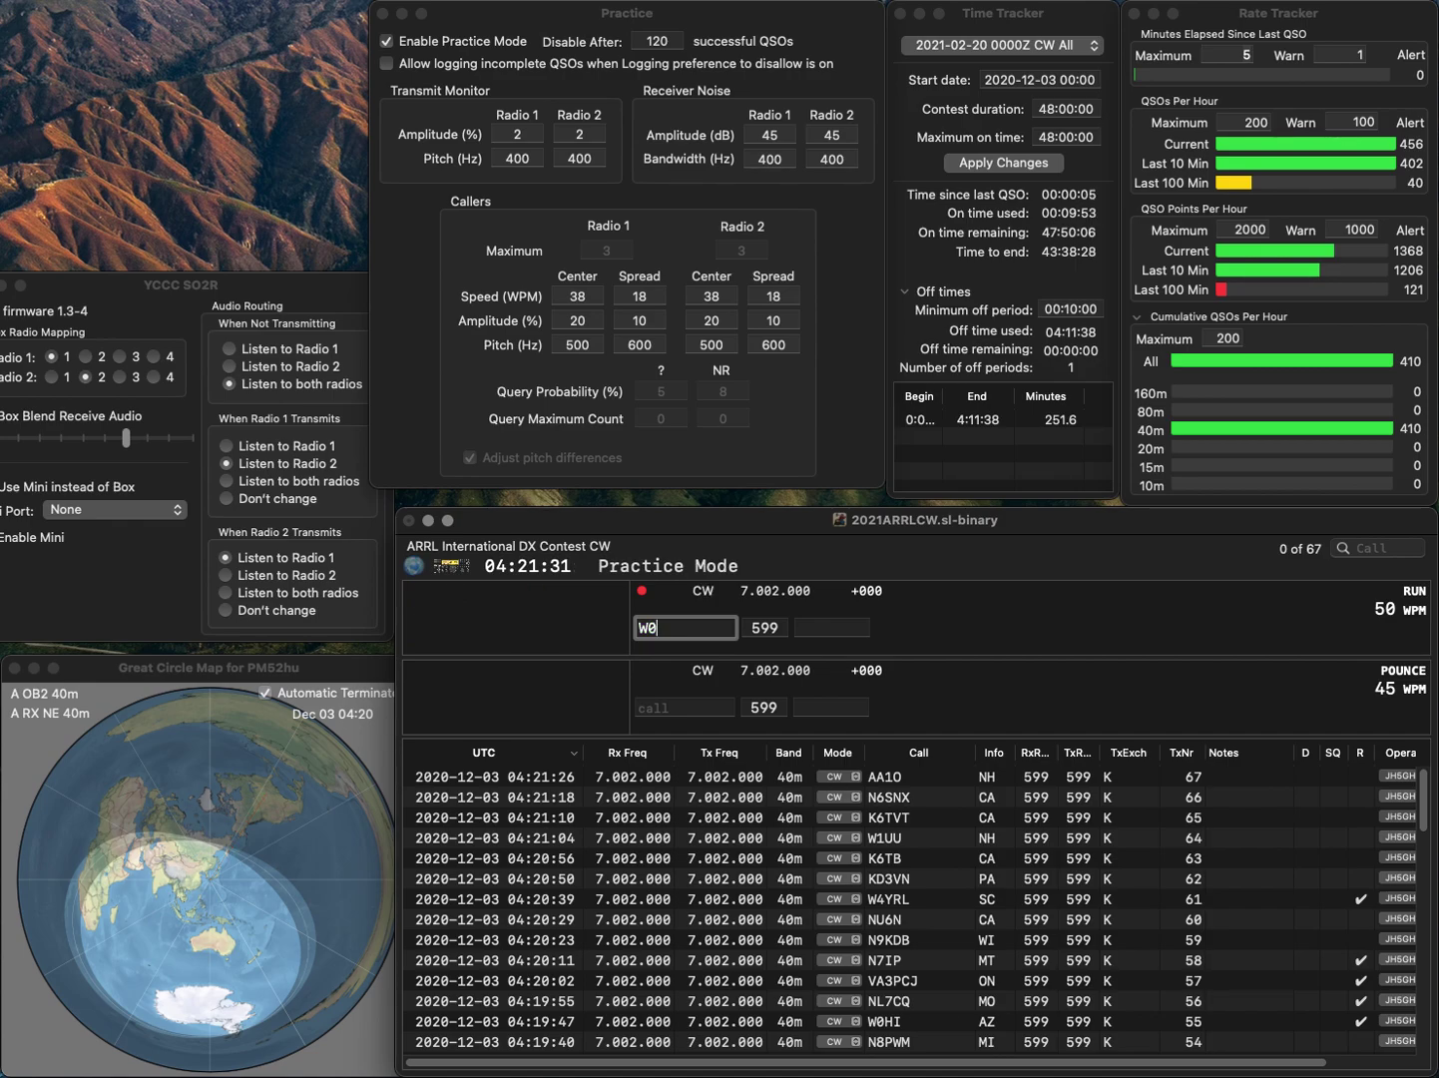
type("FD")
key("Return")
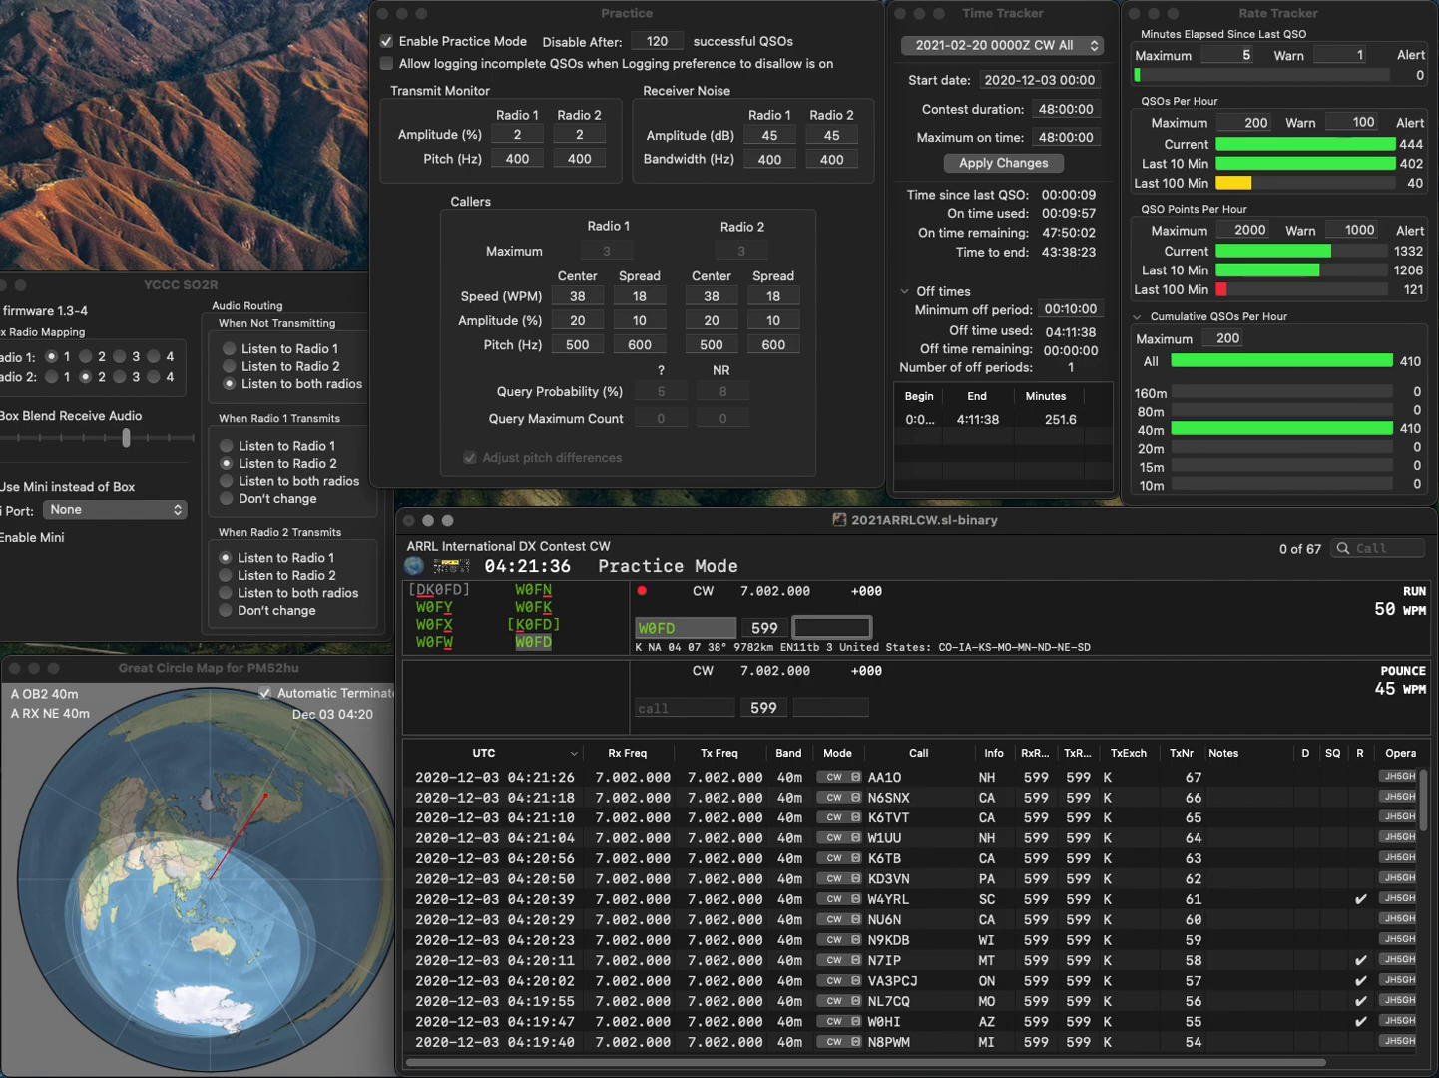
key("Return")
type("VE3")
type("OHZ")
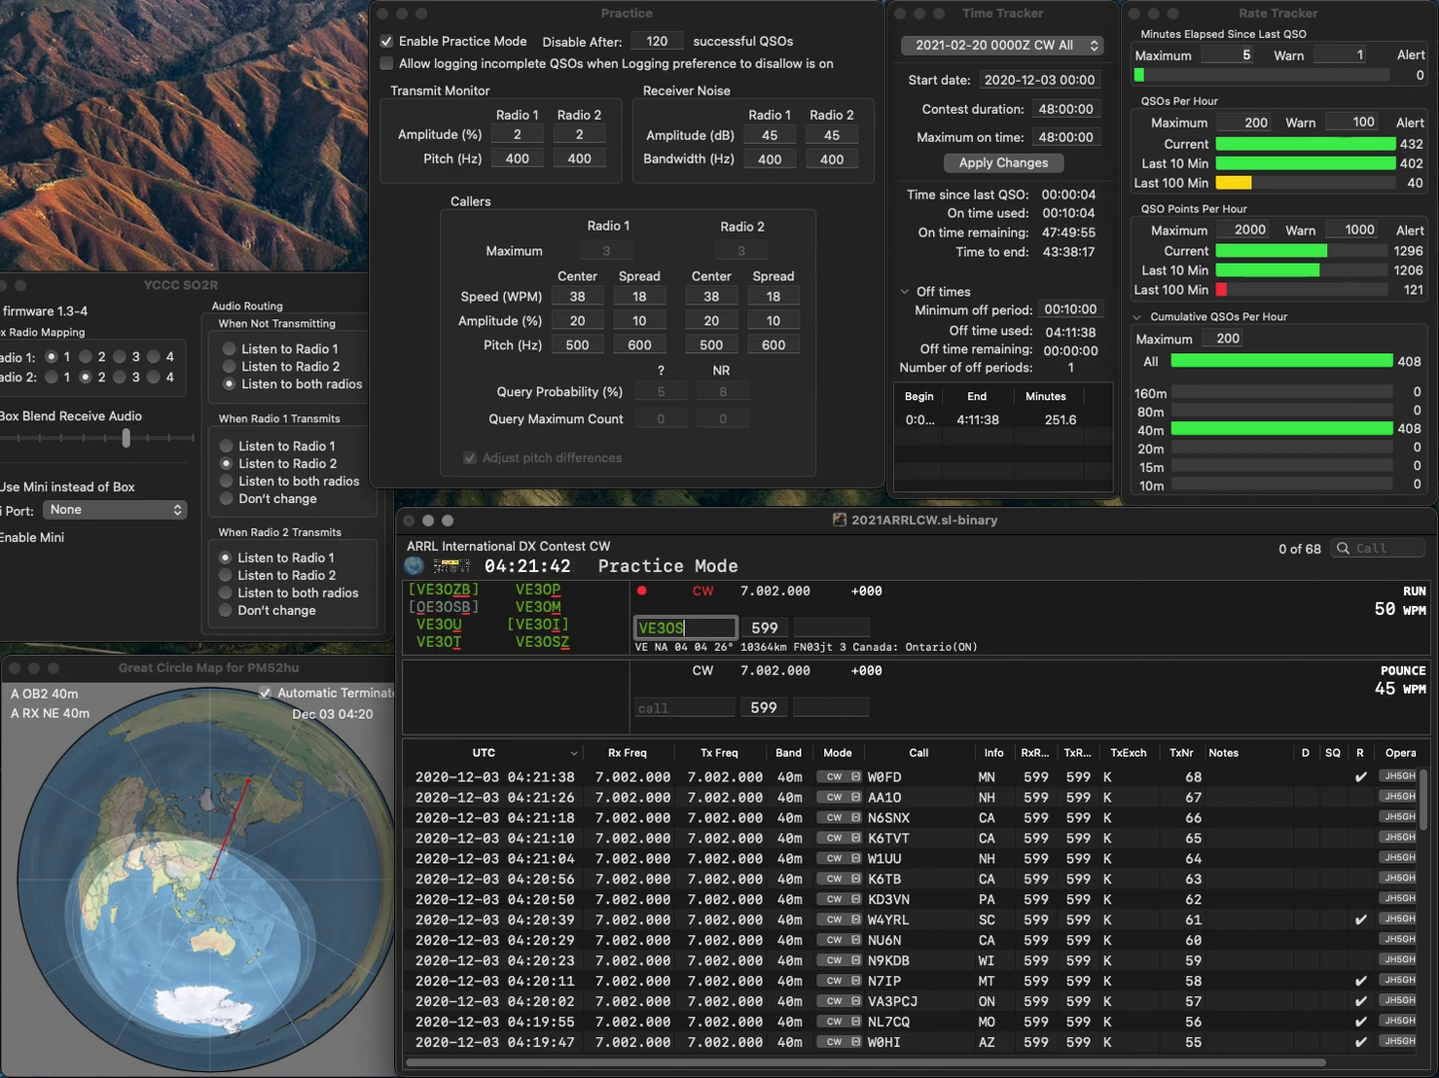
key("BackSpace")
key("BackSpace")
type("SZ")
key("Return")
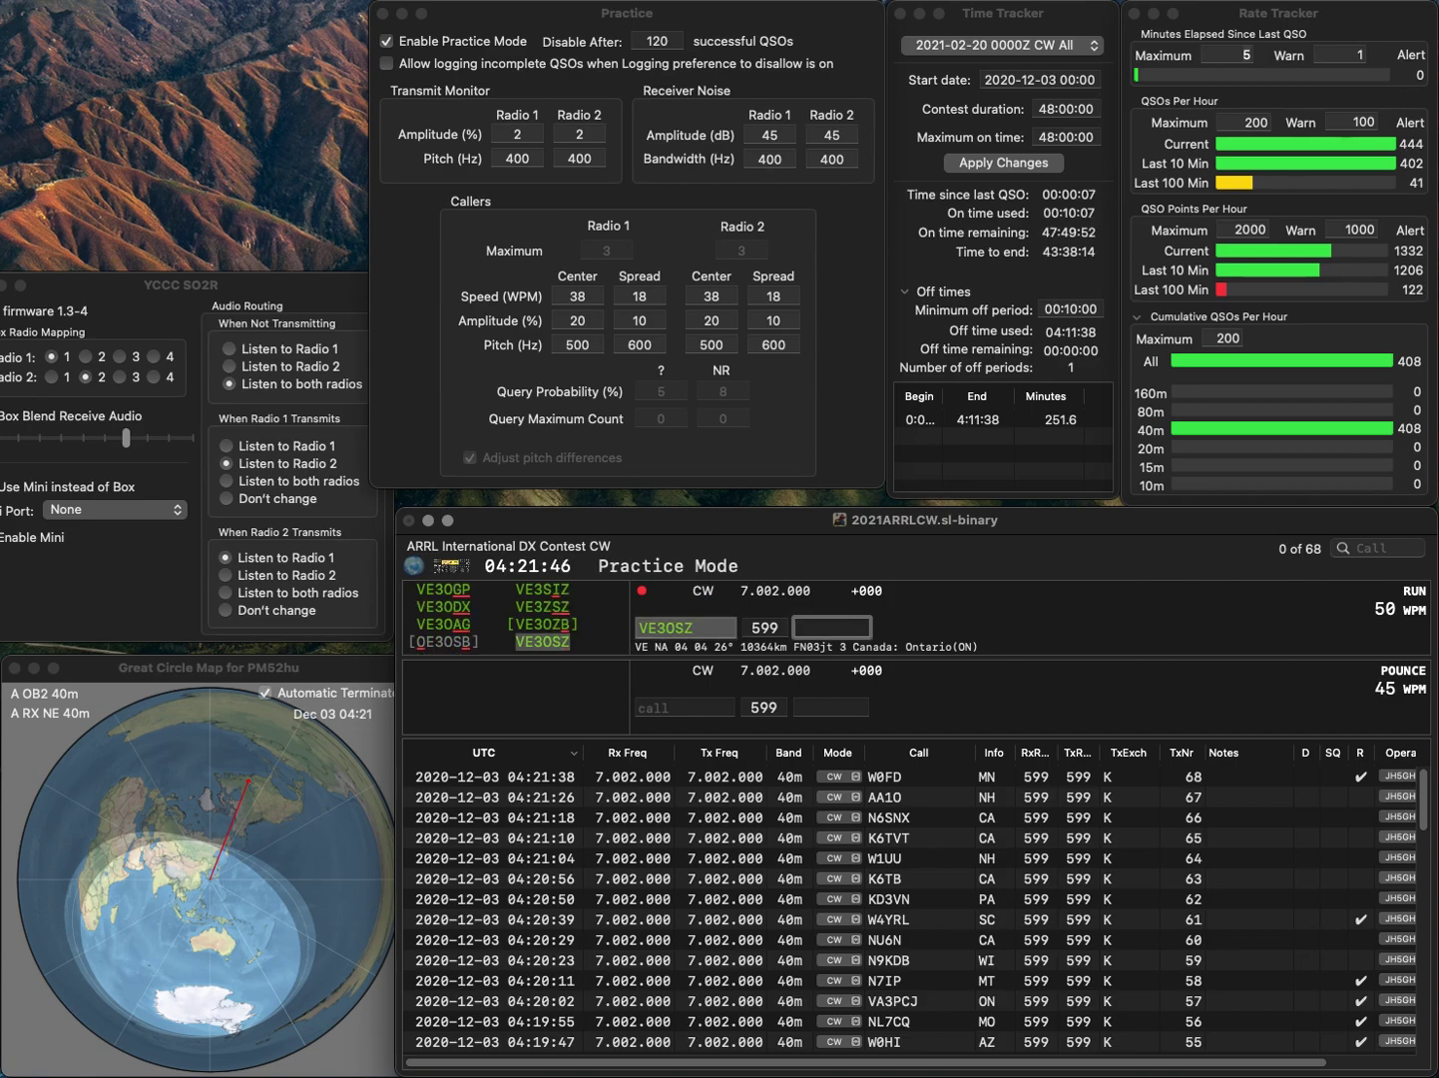
type("ON")
key("Return")
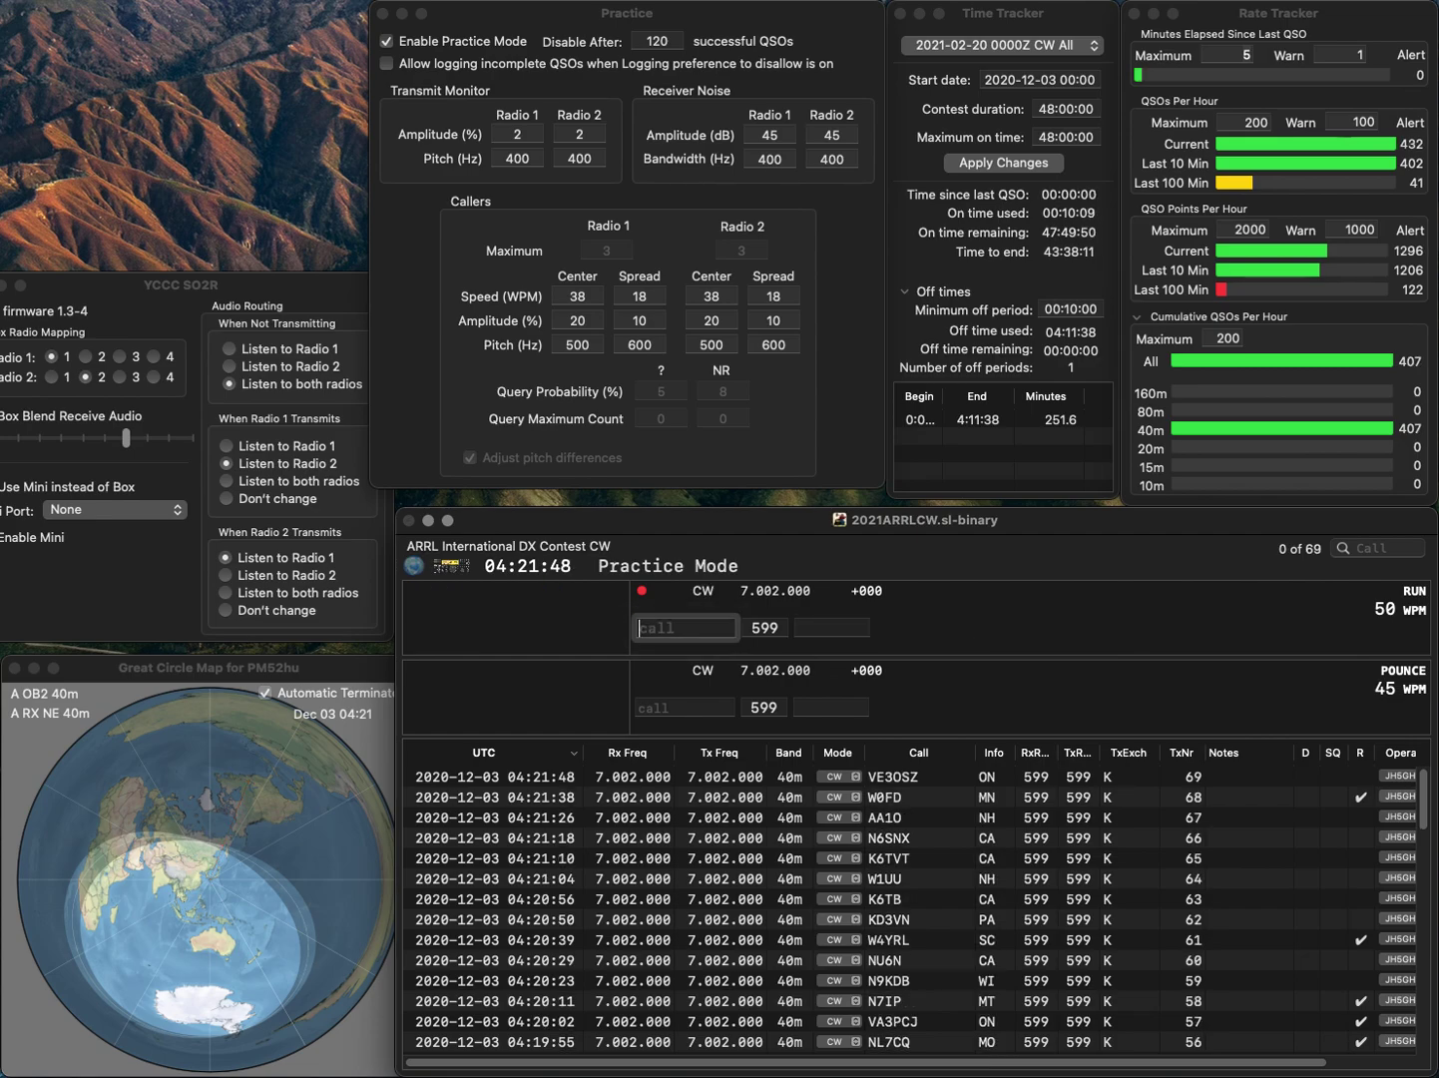
type("W1JPR")
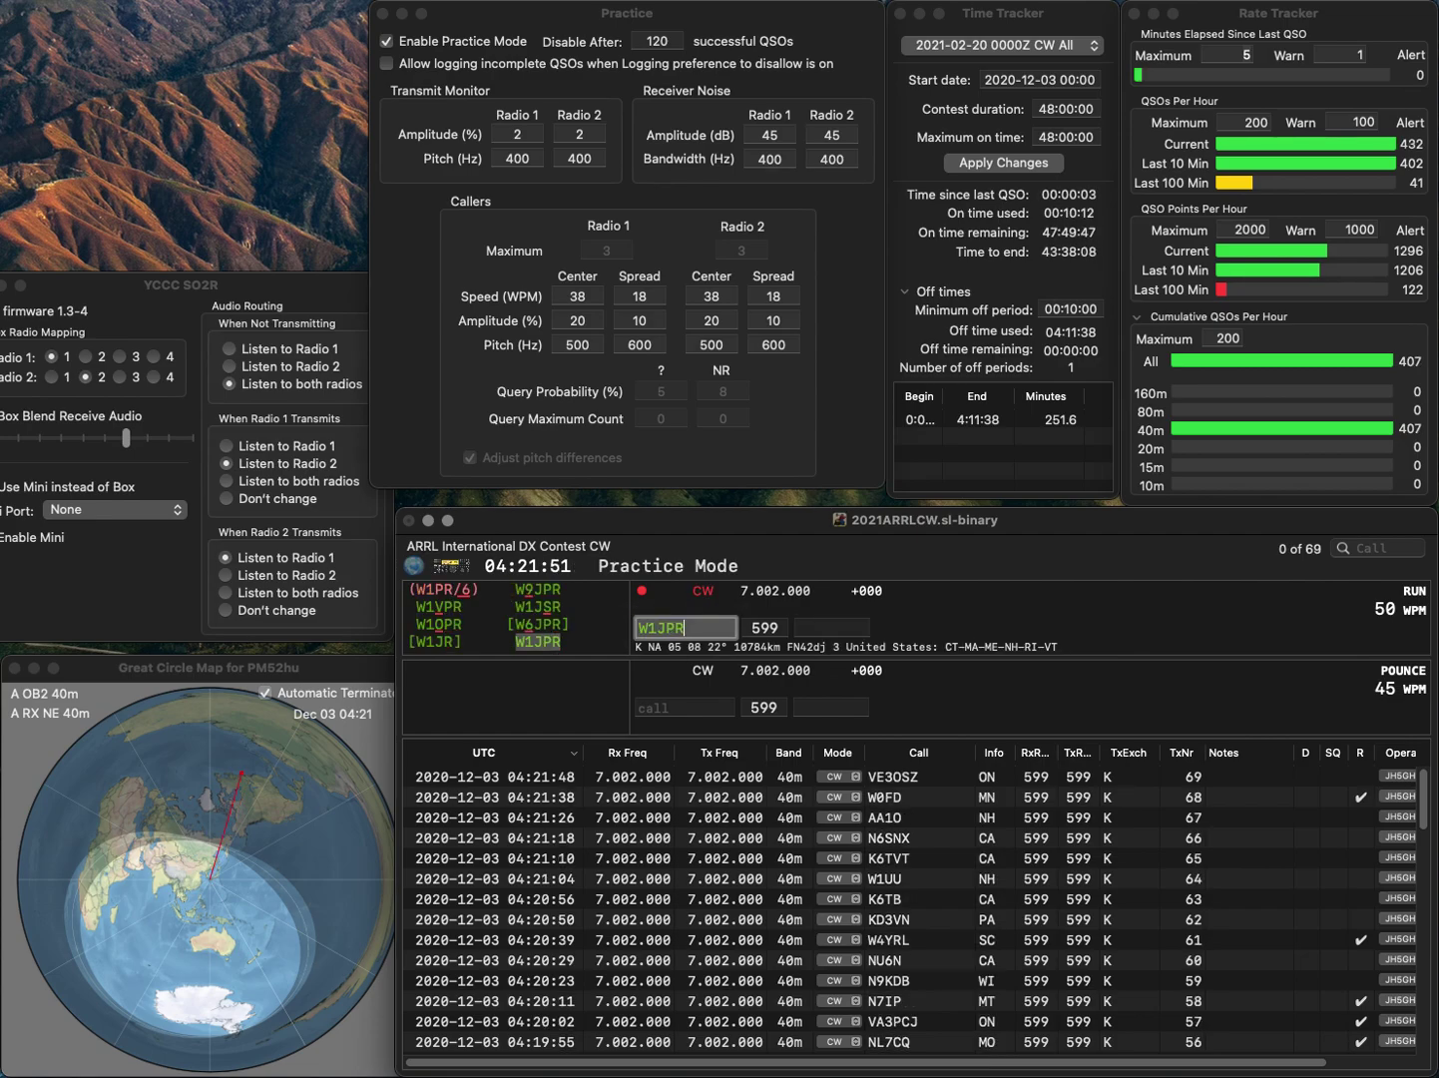
key("space")
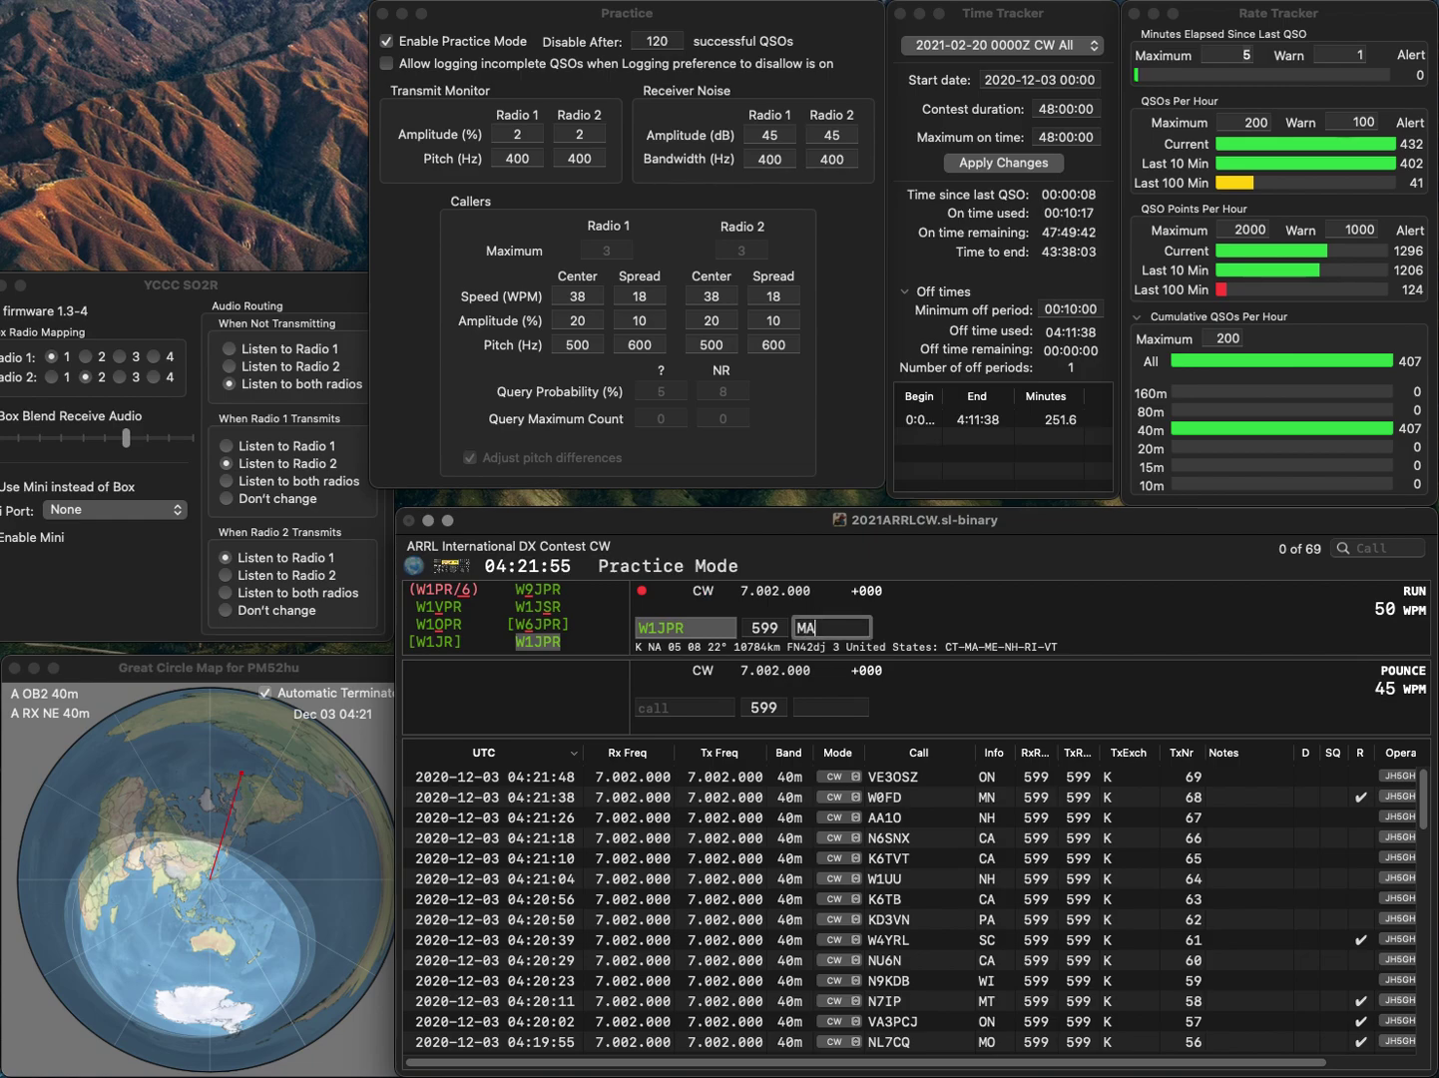
key("Return")
type("KJ2B")
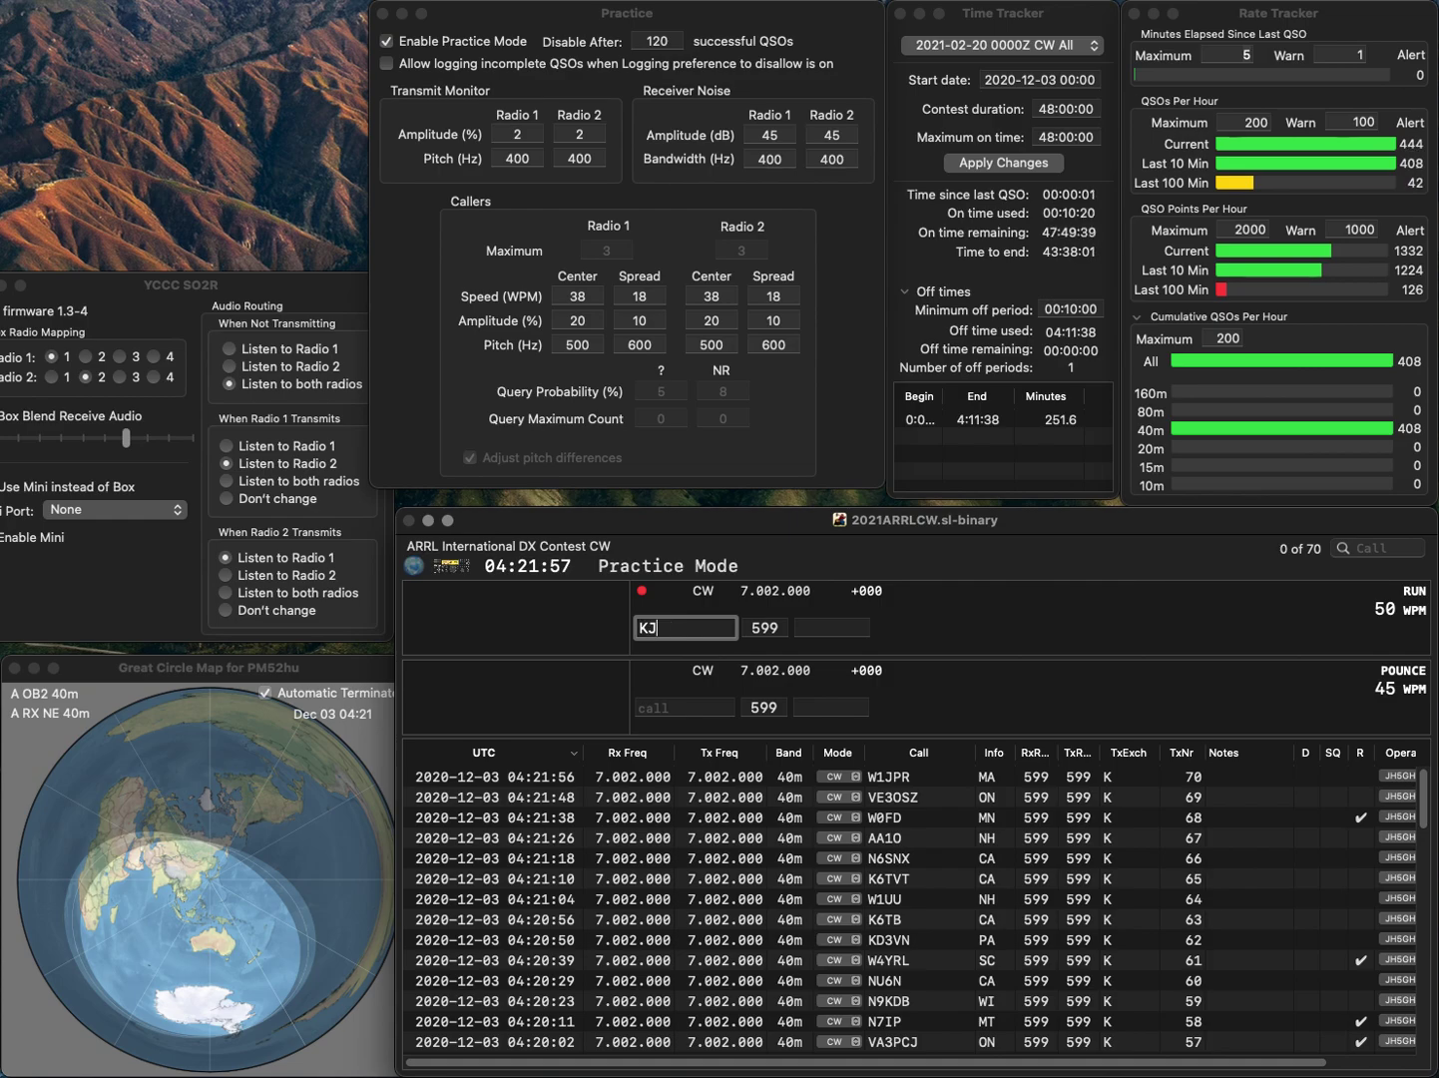
key("space")
key("space")
key("BackSpace")
type("D")
key("space")
type("N")
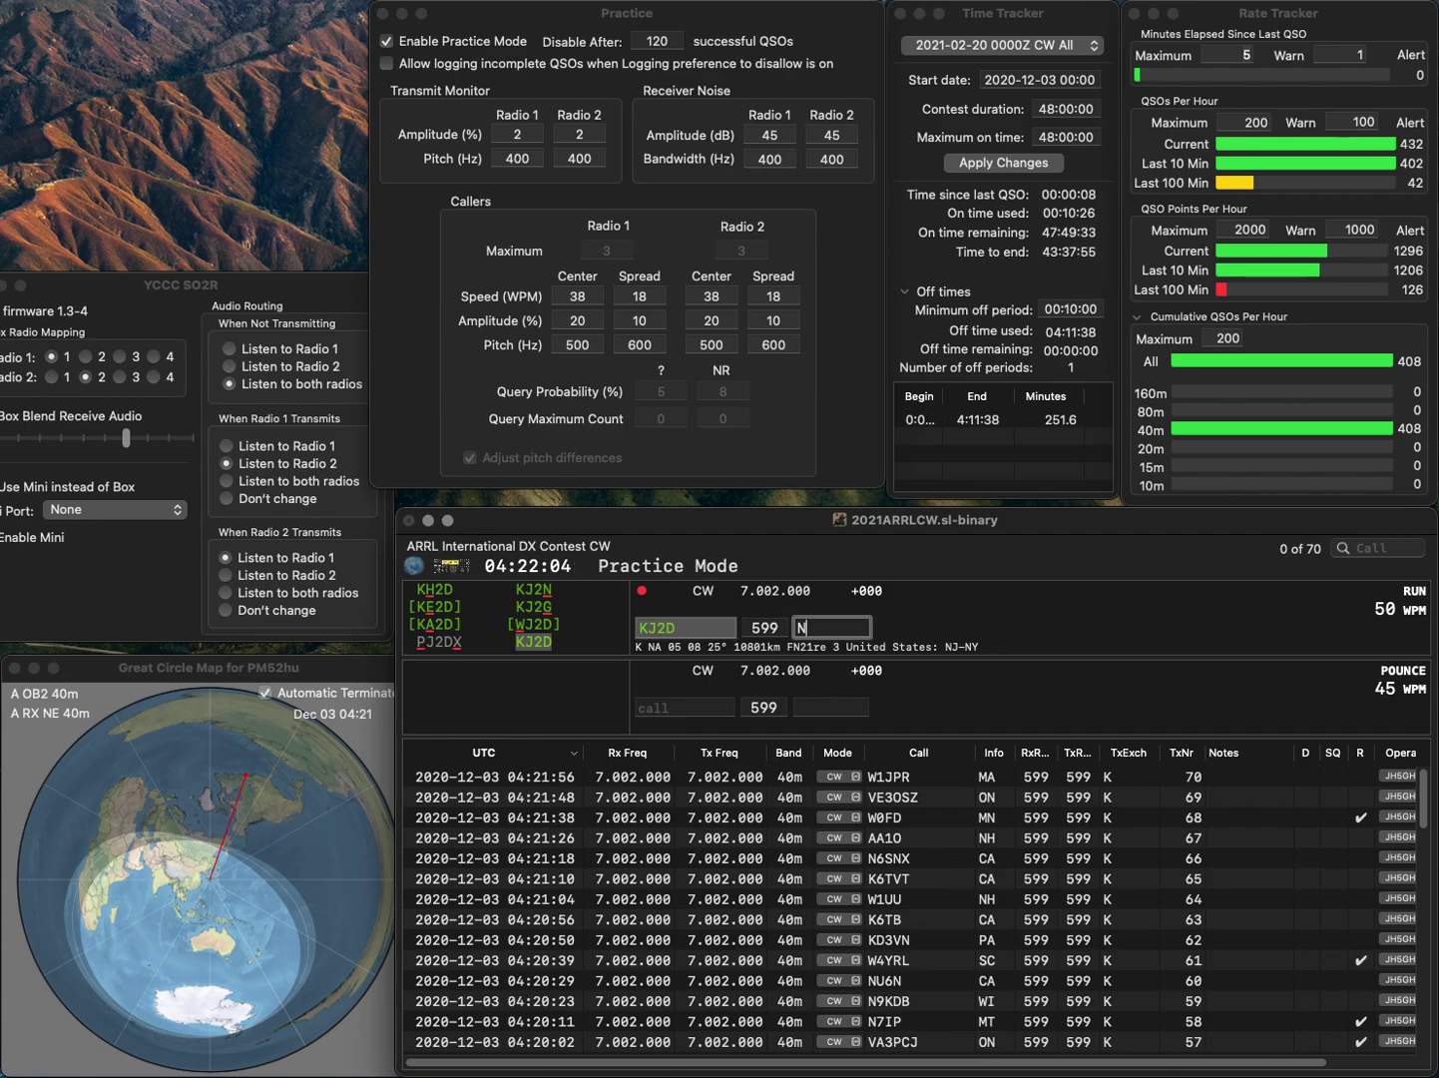
type("Y")
key("Return")
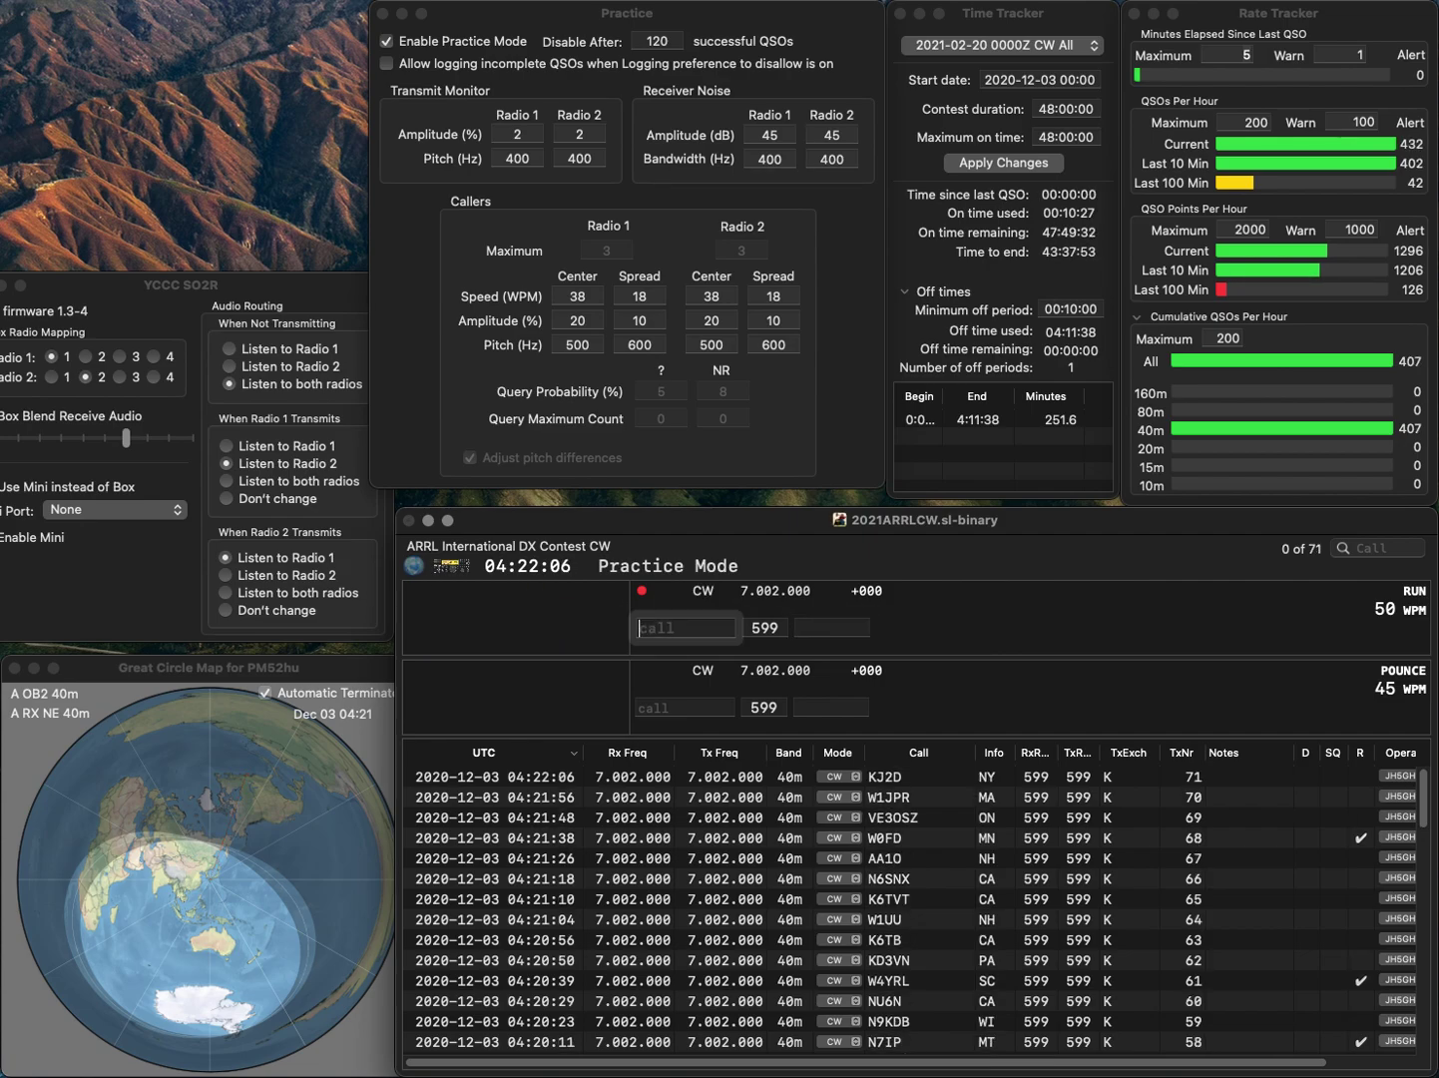
- Log the next caller on the run radio as K5SS with received exchange AR
type("K5S")
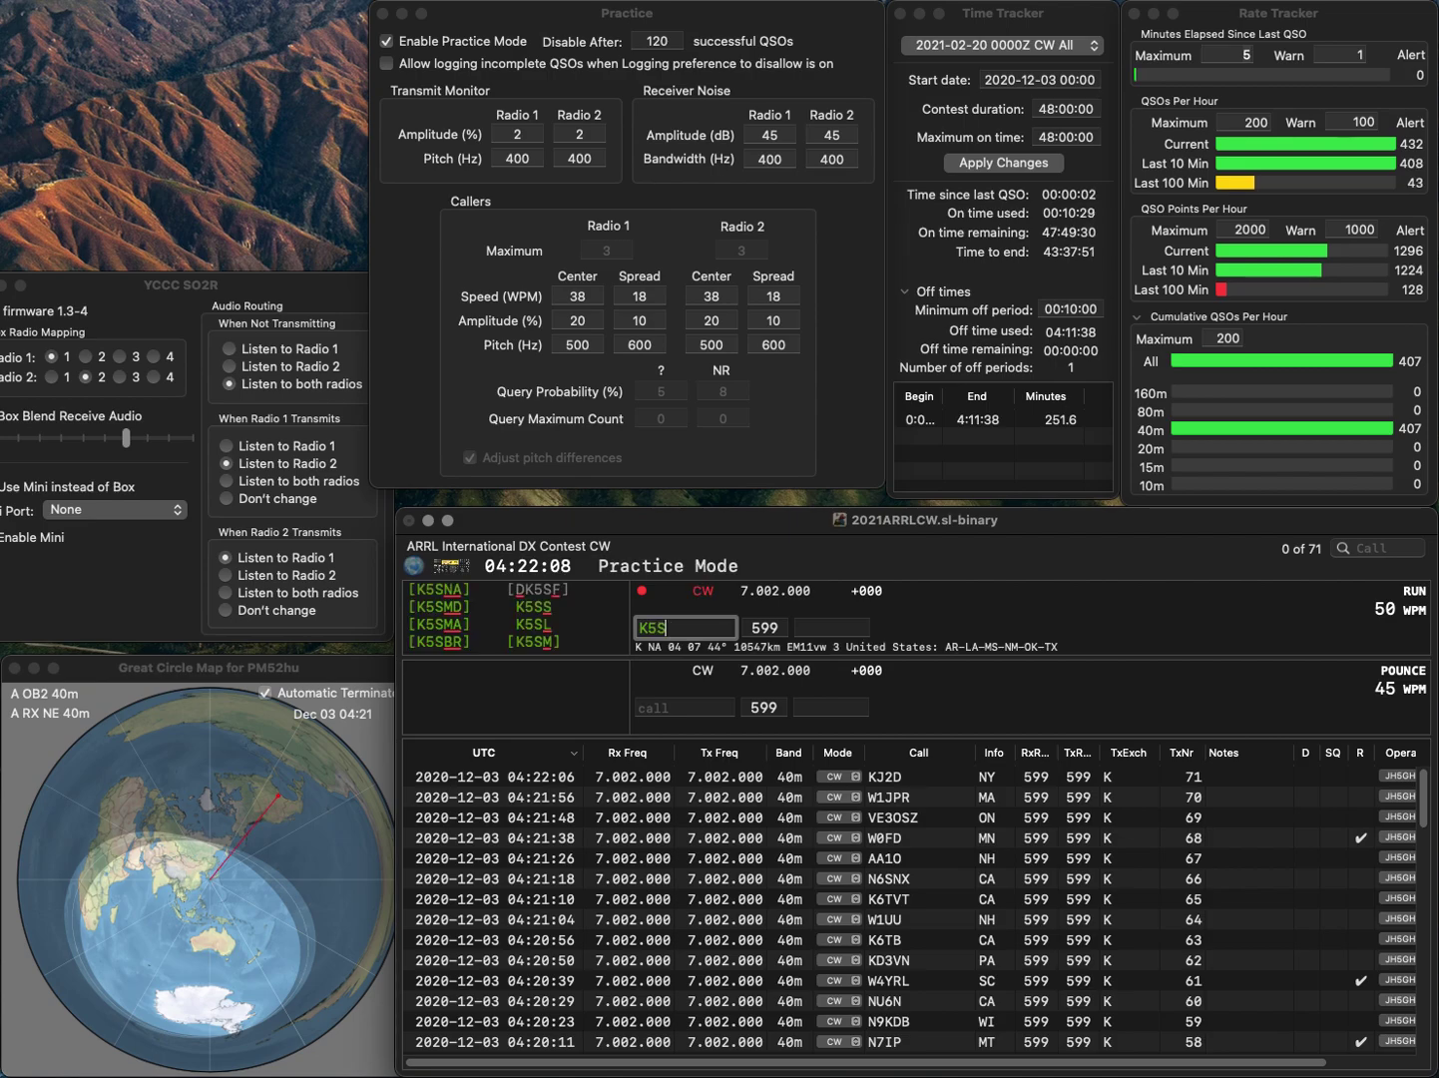
type("S")
key("Tab")
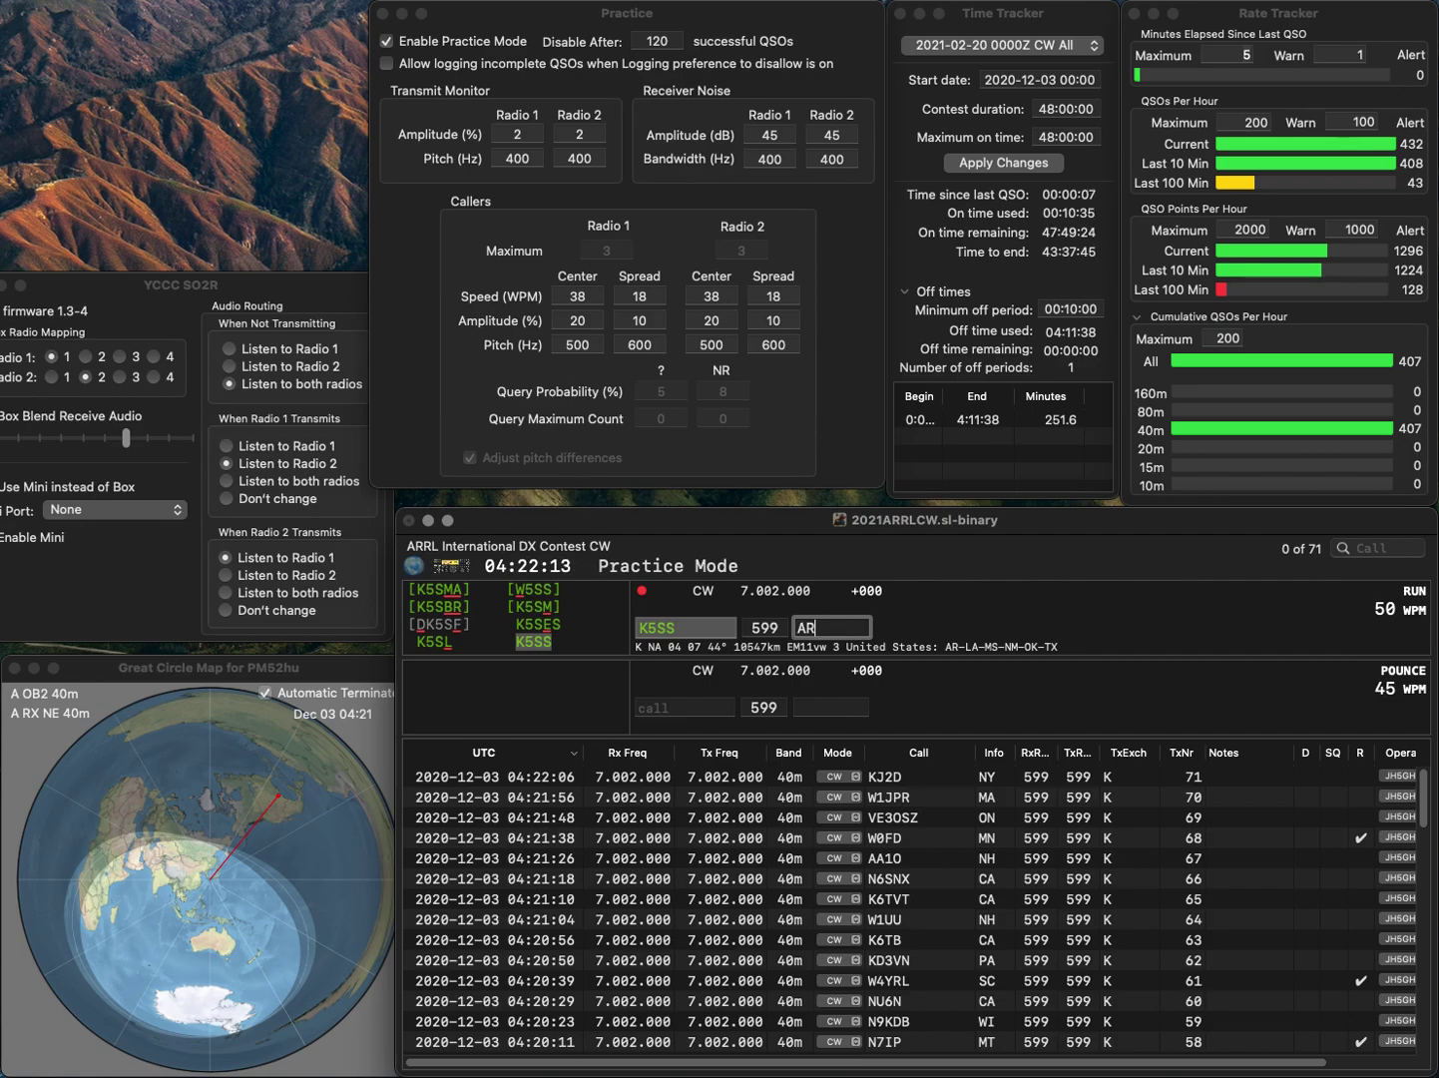
type("AR")
key("Return")
- Log the next caller on the run radio as KB6C with received exchange CA
type("KB")
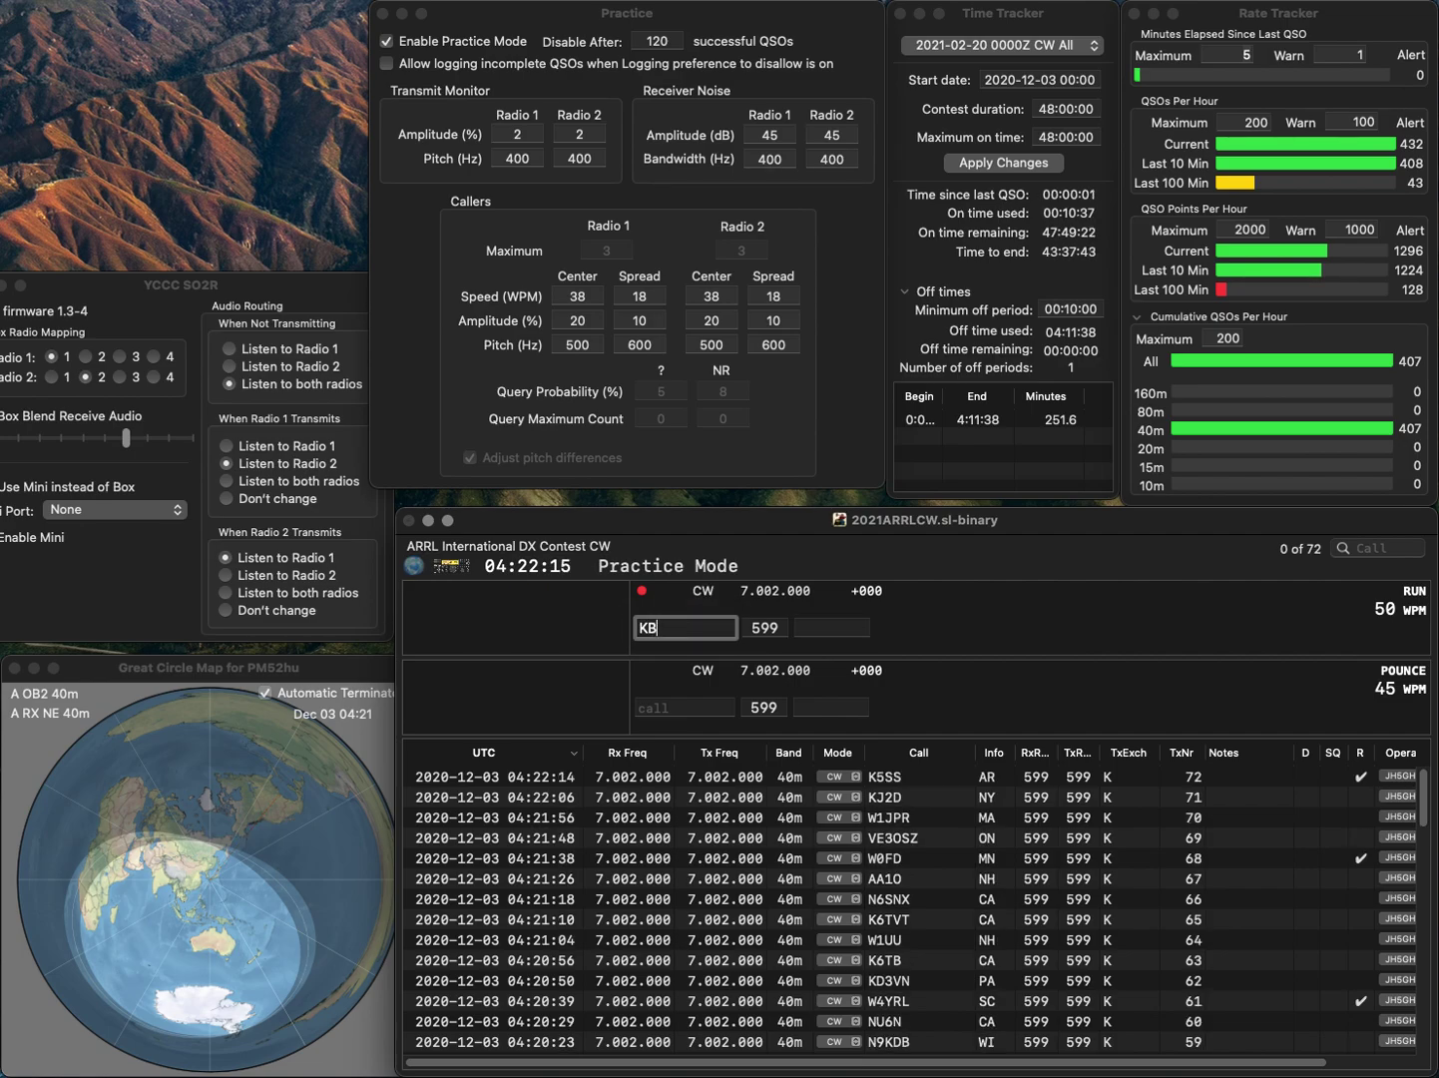
type("6C")
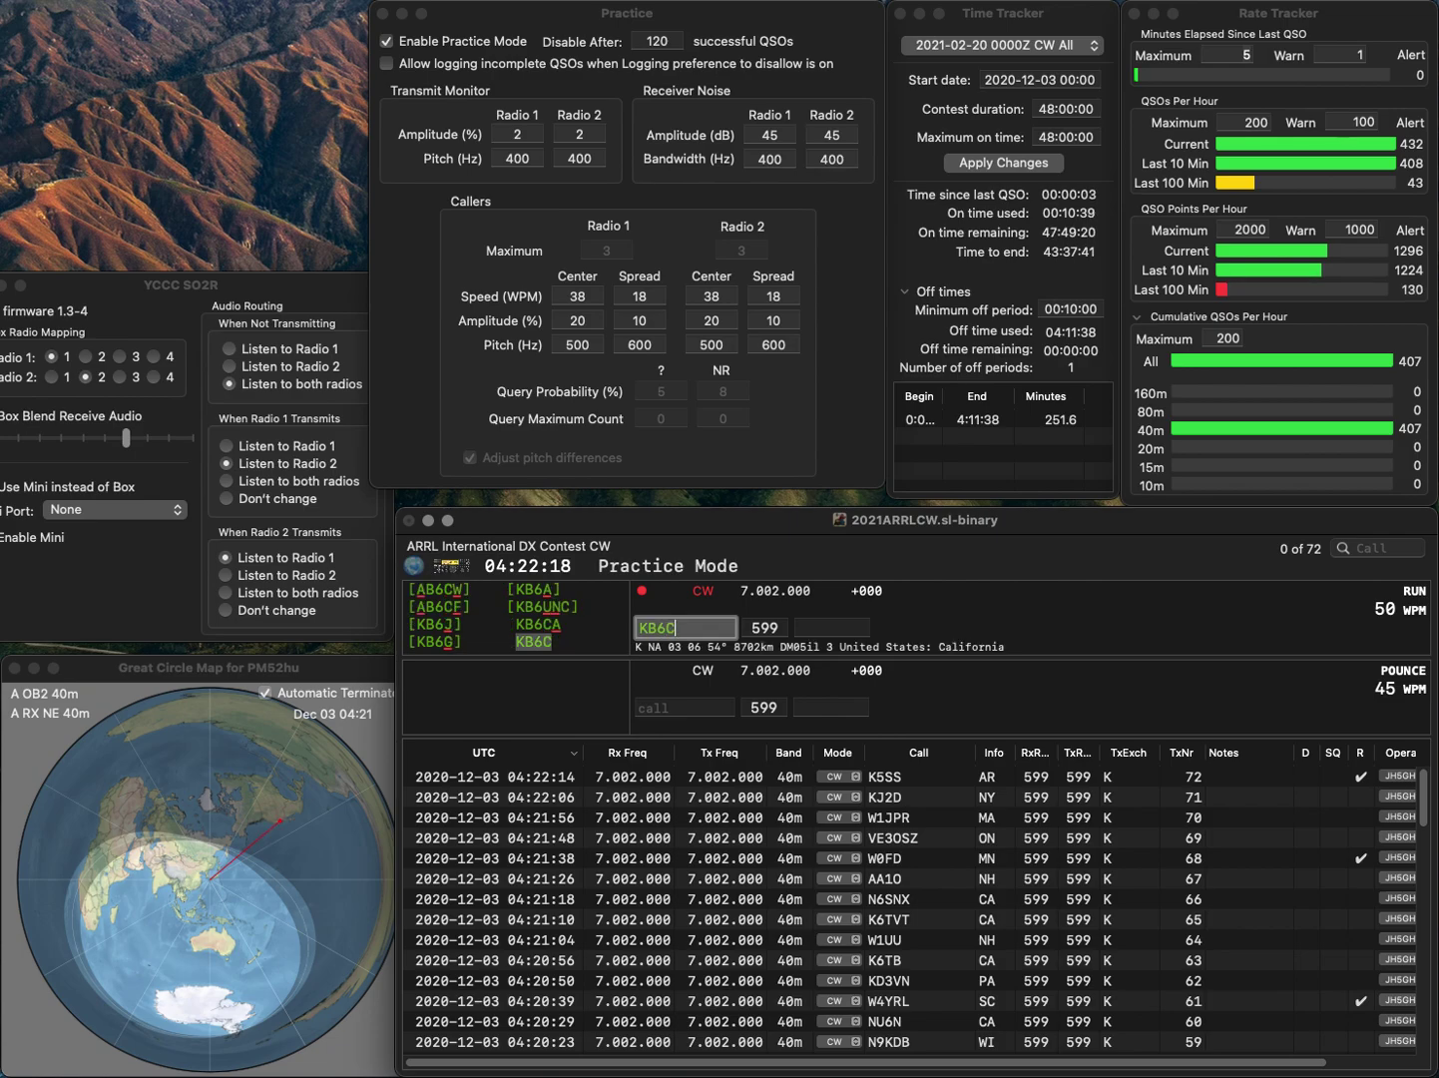
key("Return")
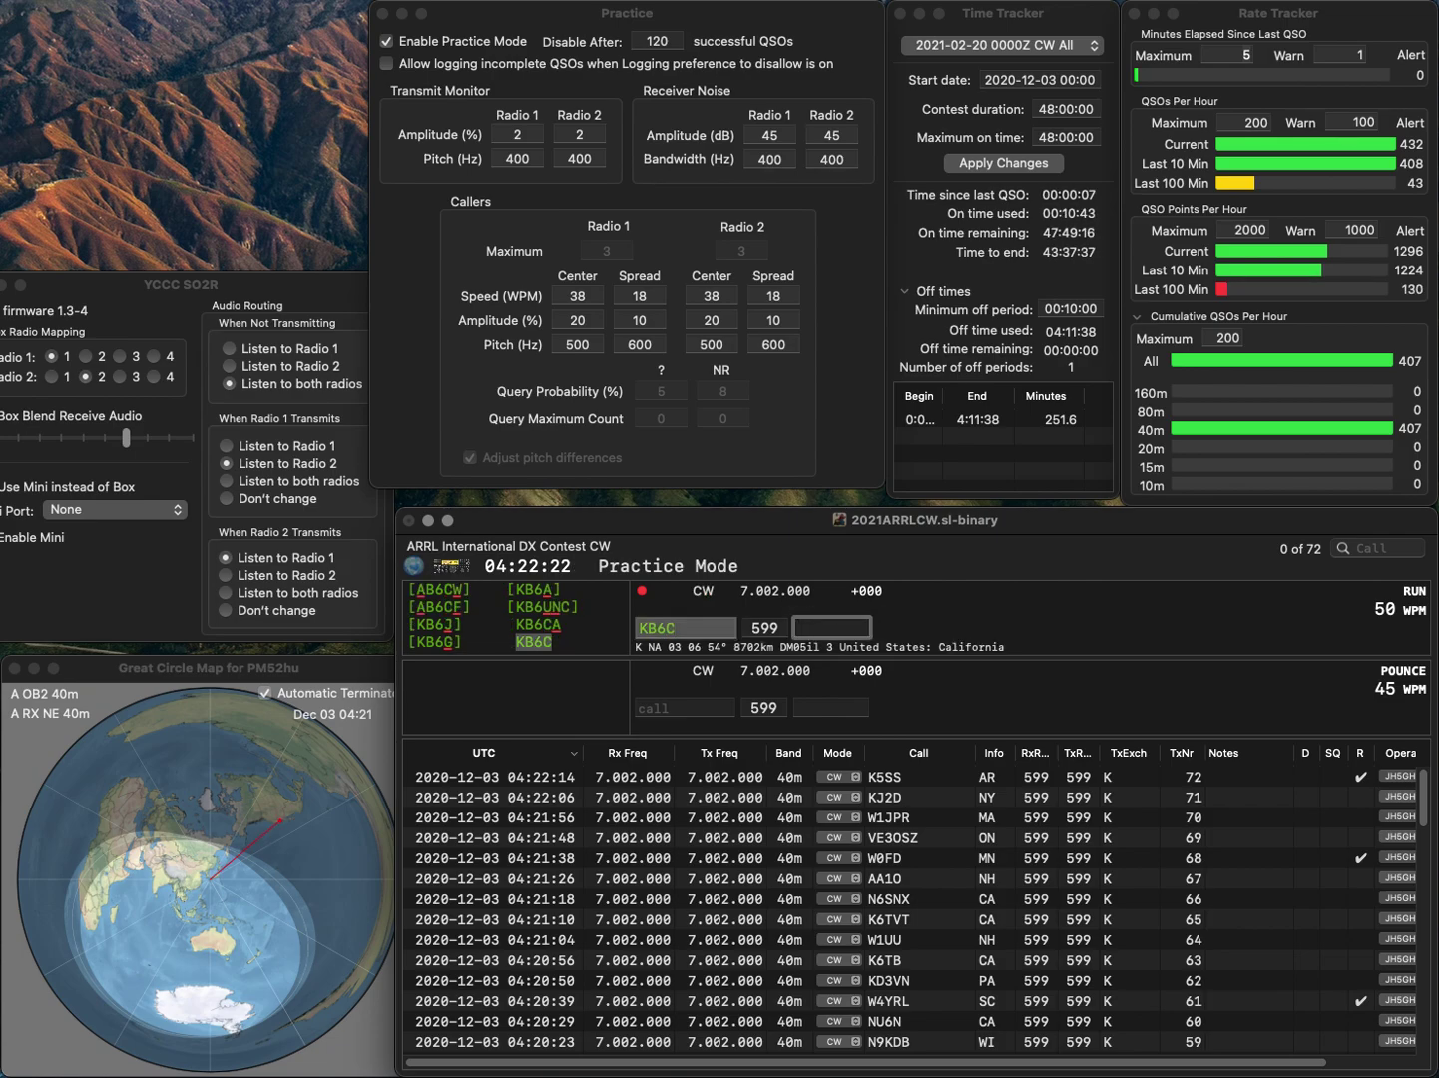
key("Return")
type("W8JJB")
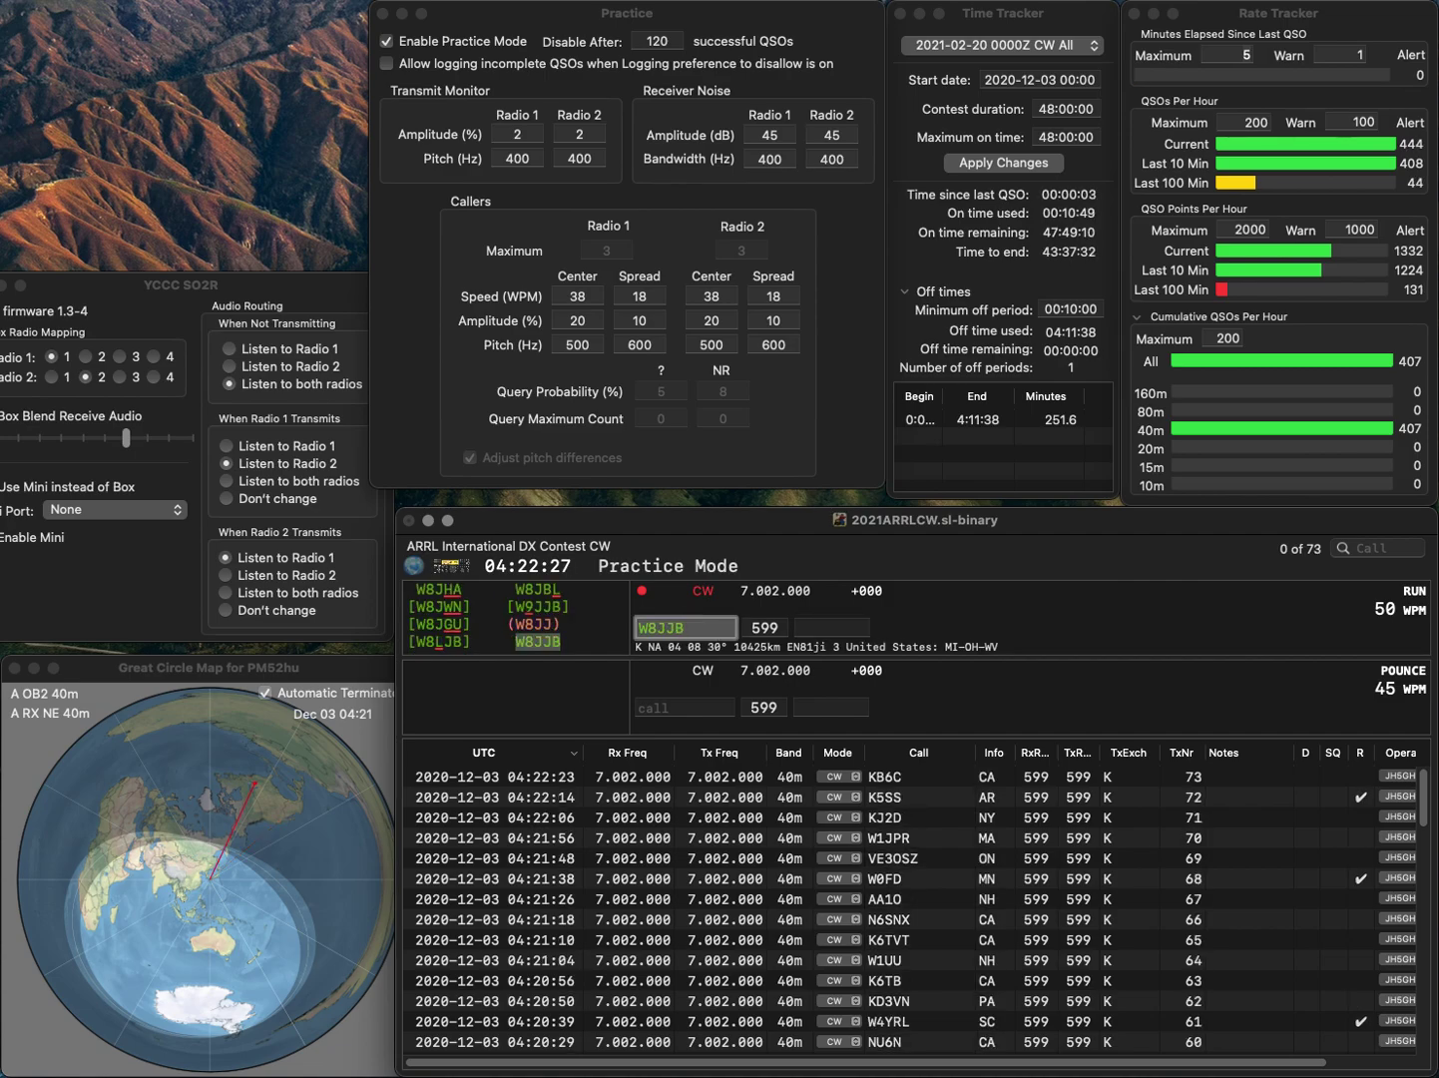
key("Return")
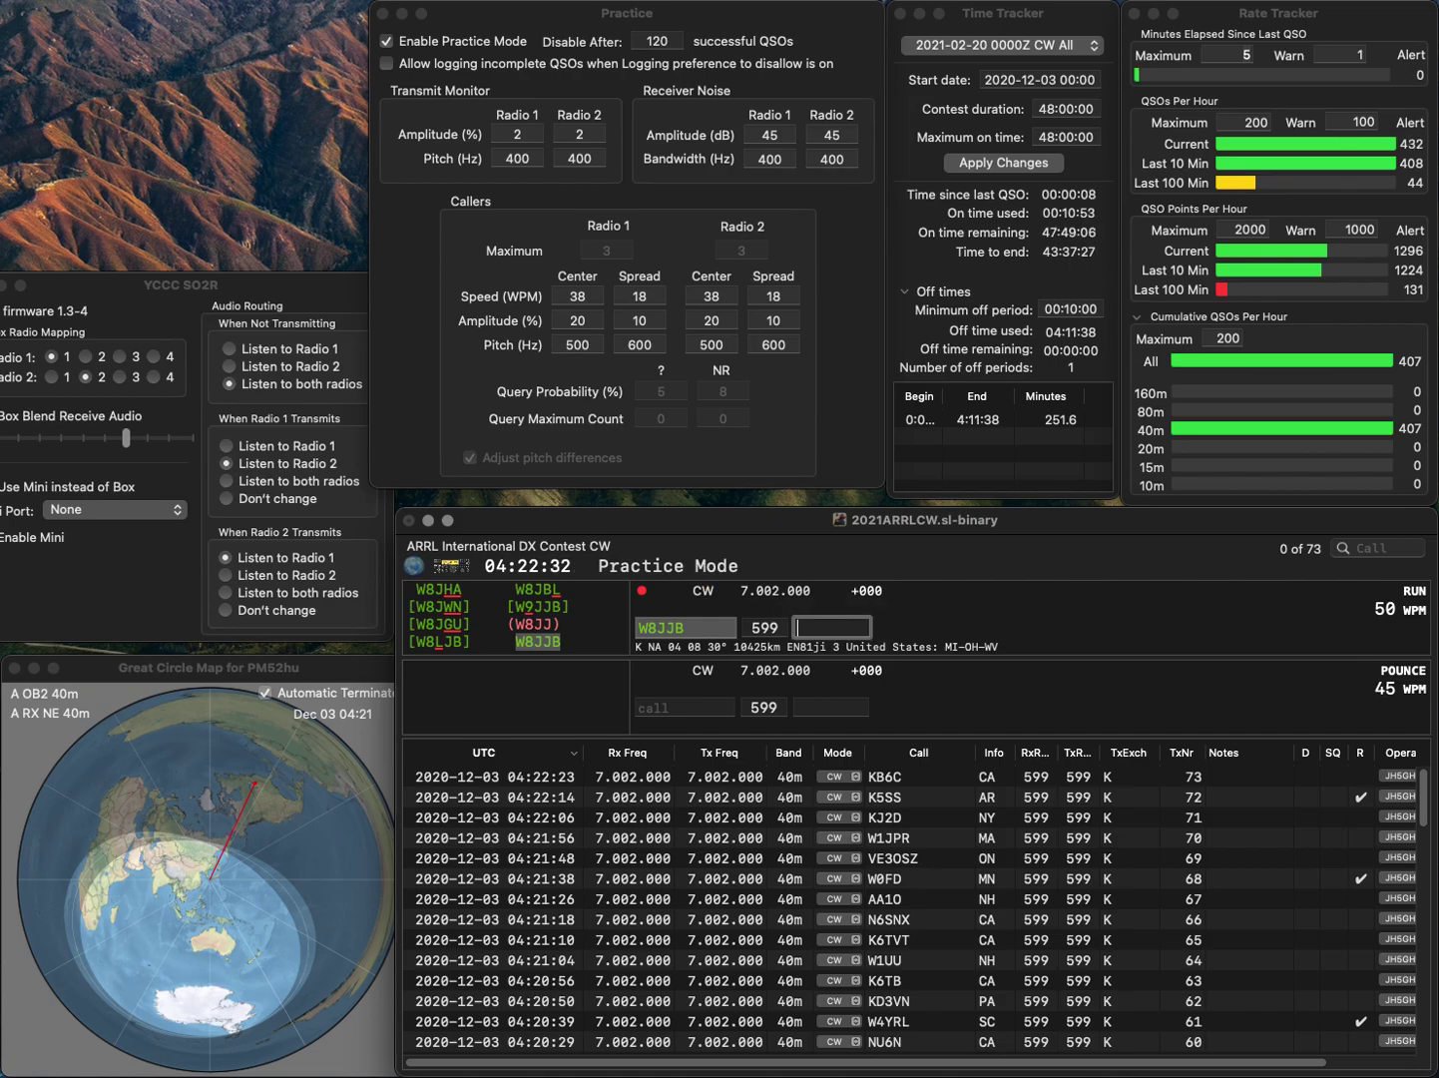
key("Return")
- Log the next caller on the run radio as WC4T with received exchange FL
type("WC4T")
key("Return")
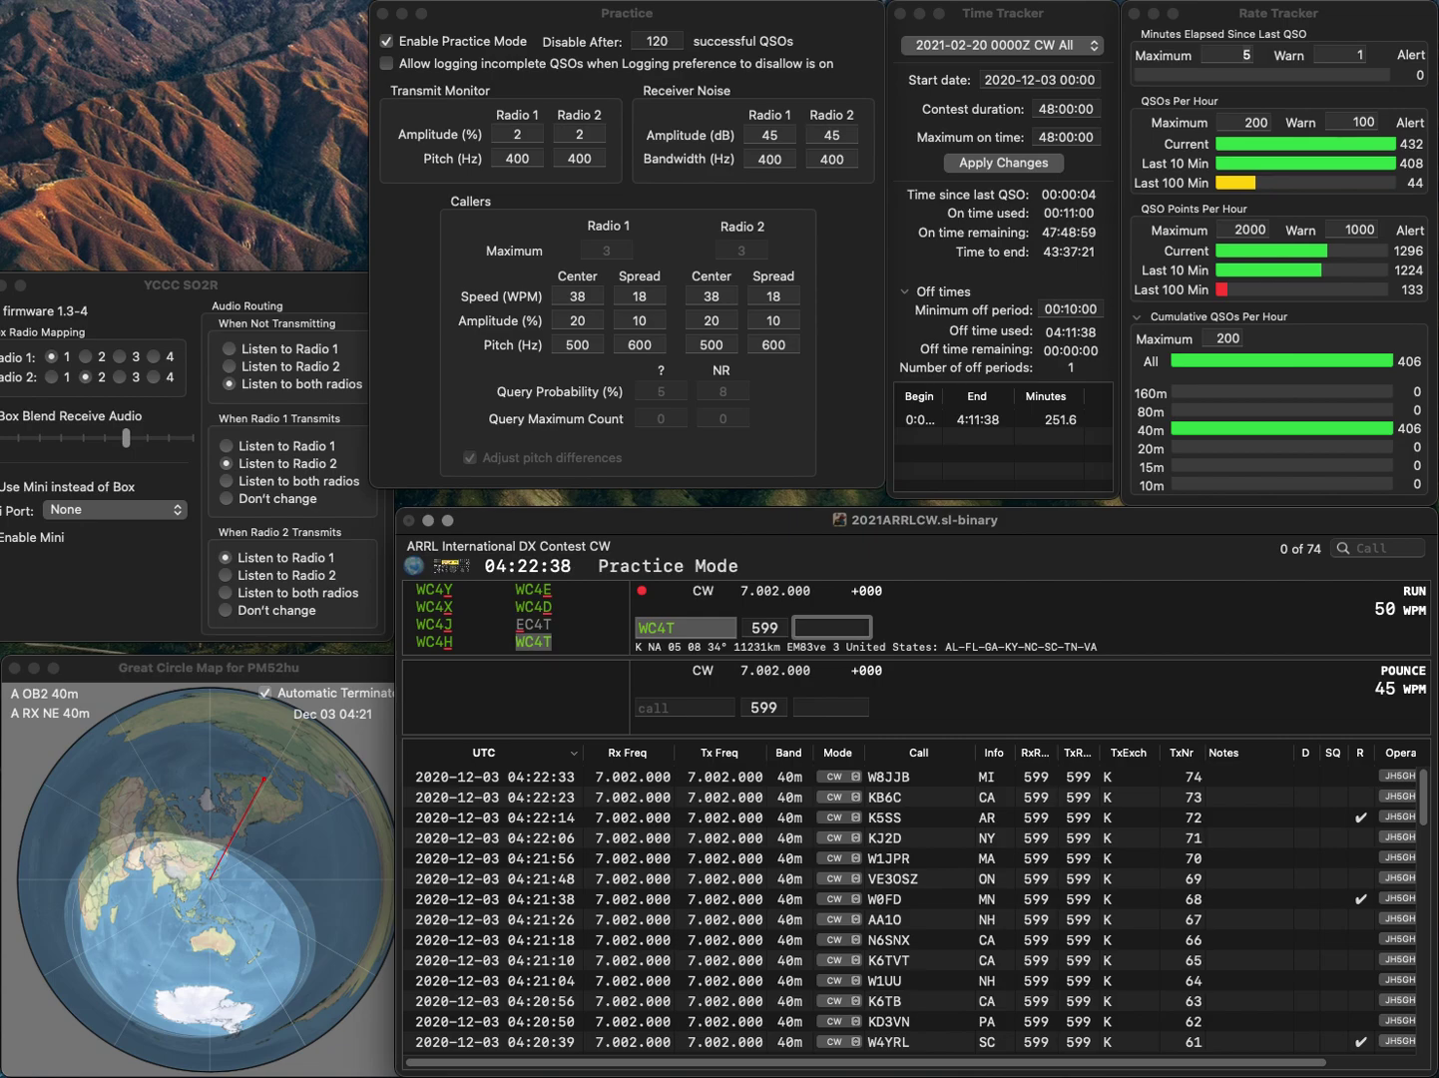
type("FL")
key("Return")
type("W2RDX")
key("Return")
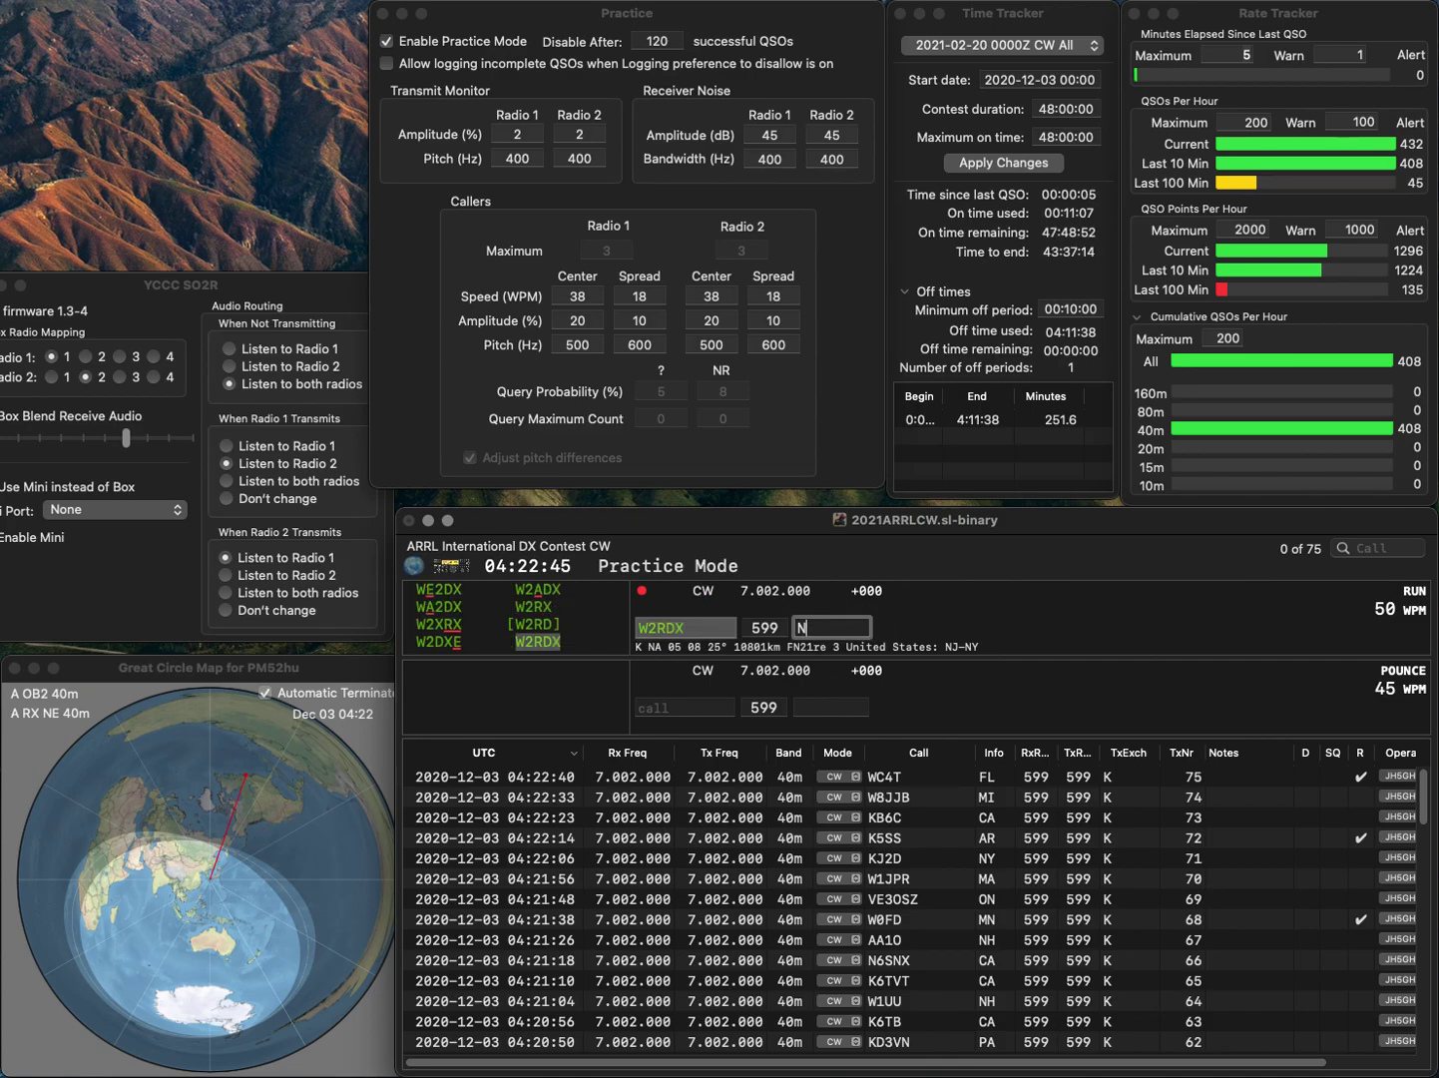
type("Y")
key("Return")
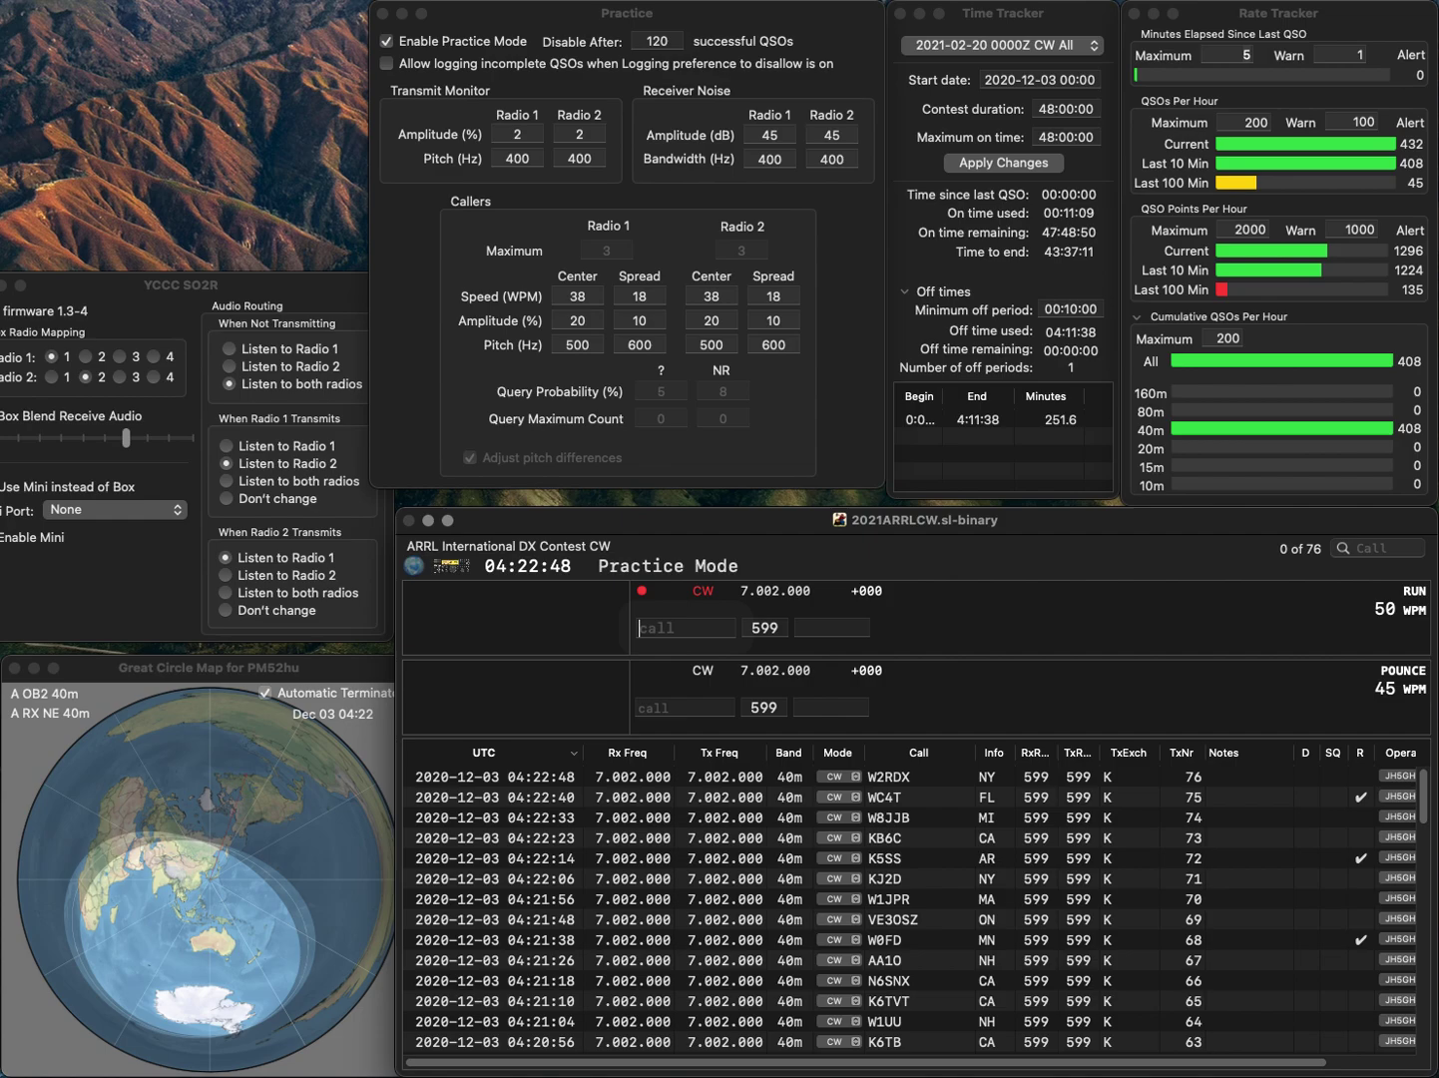
- Log the next caller on the run radio as KT4RR with received exchange KY
type("KT4RR")
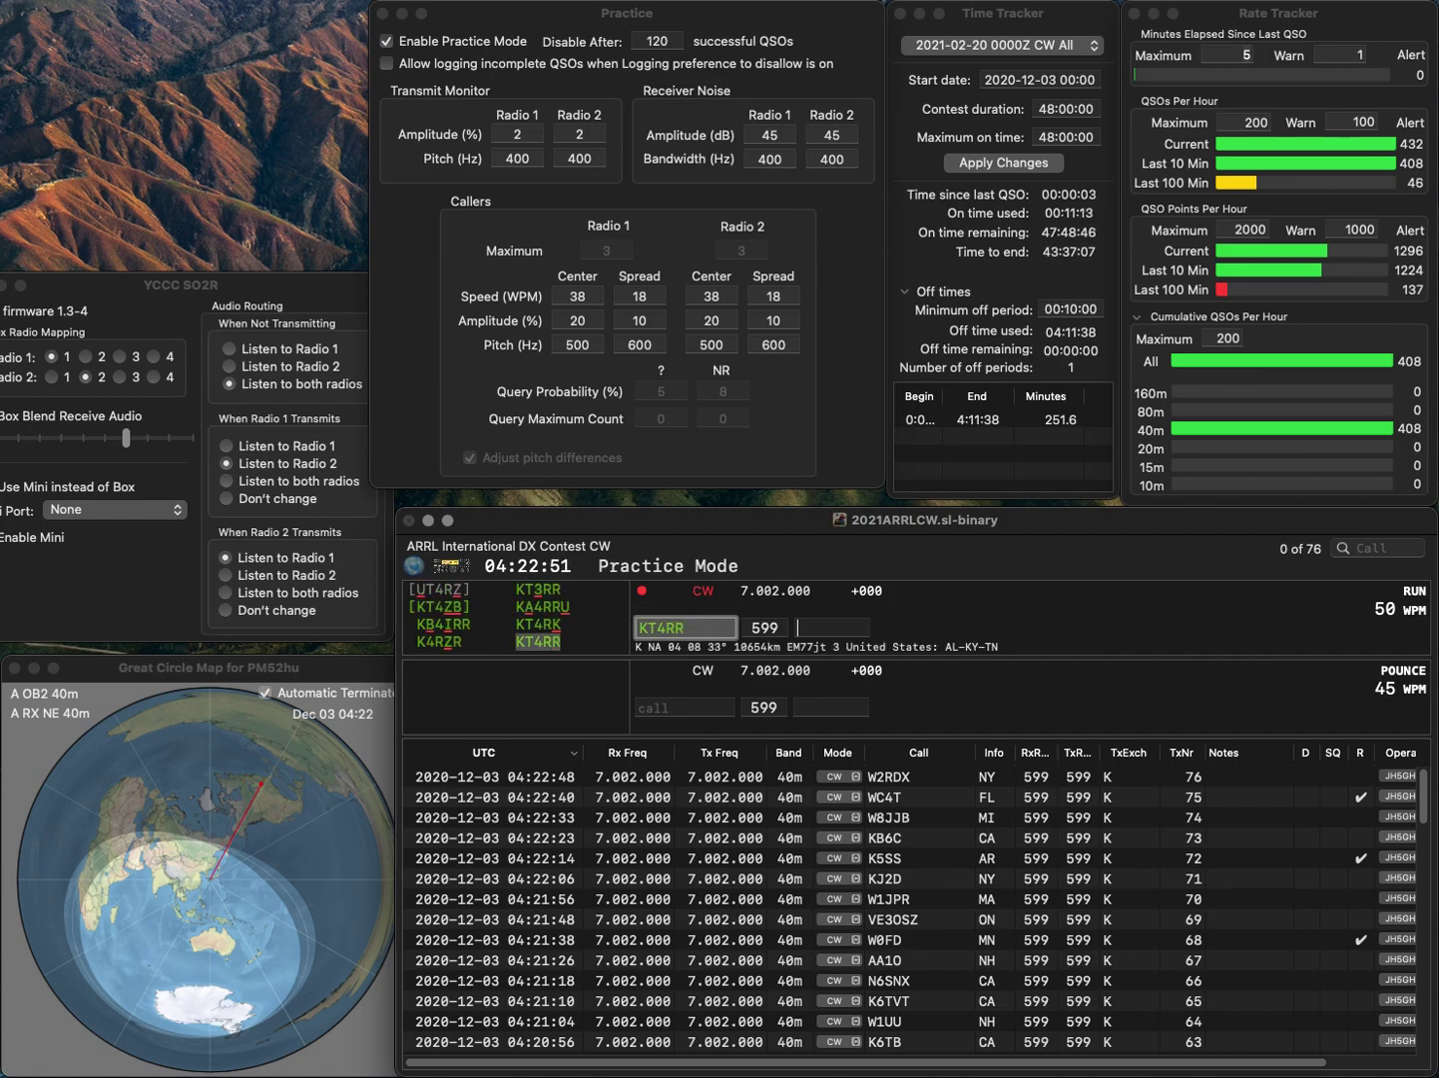
key("Return")
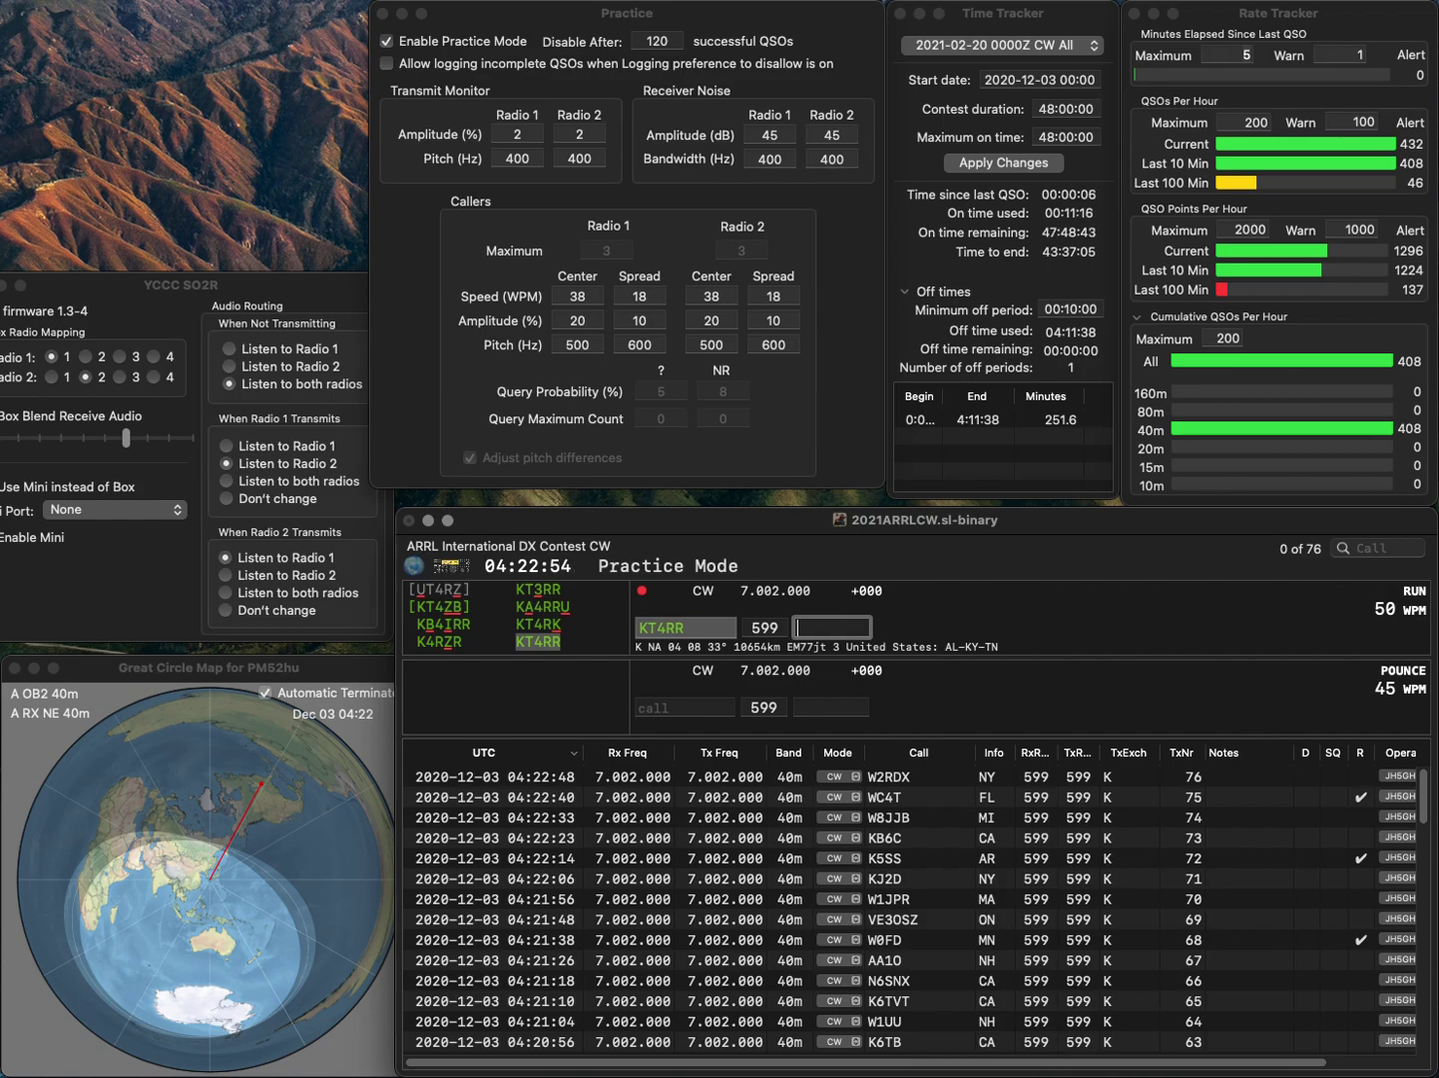
key("Return")
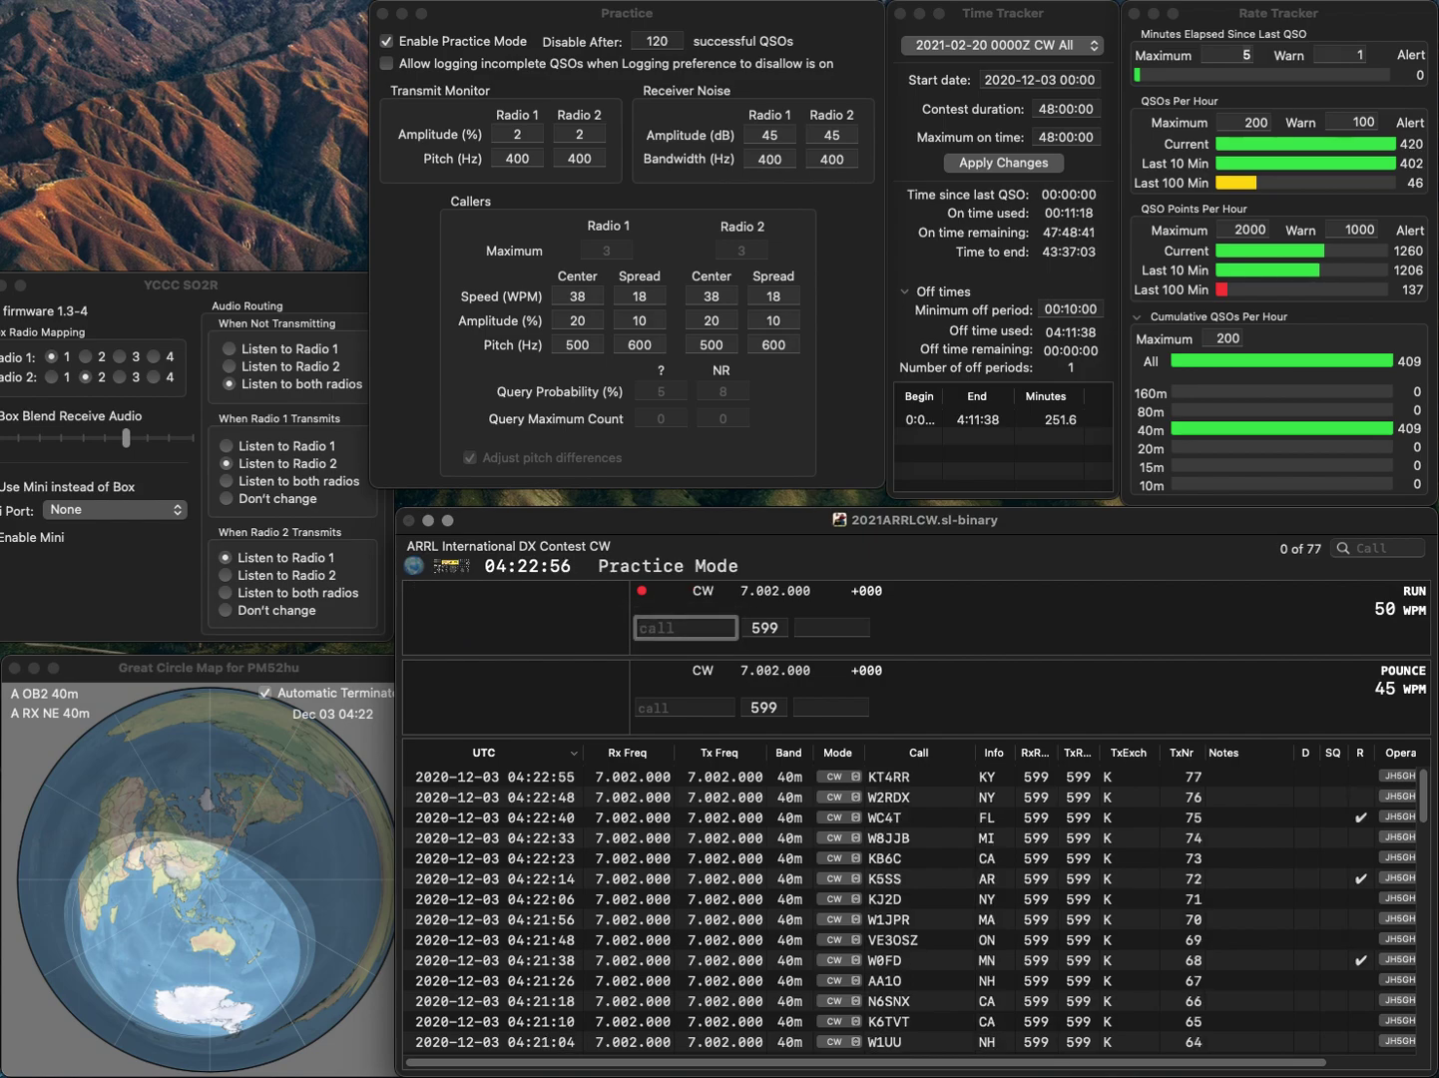
- Log the next caller on the run radio as VA7DX with received exchange BC
type("VA7DX")
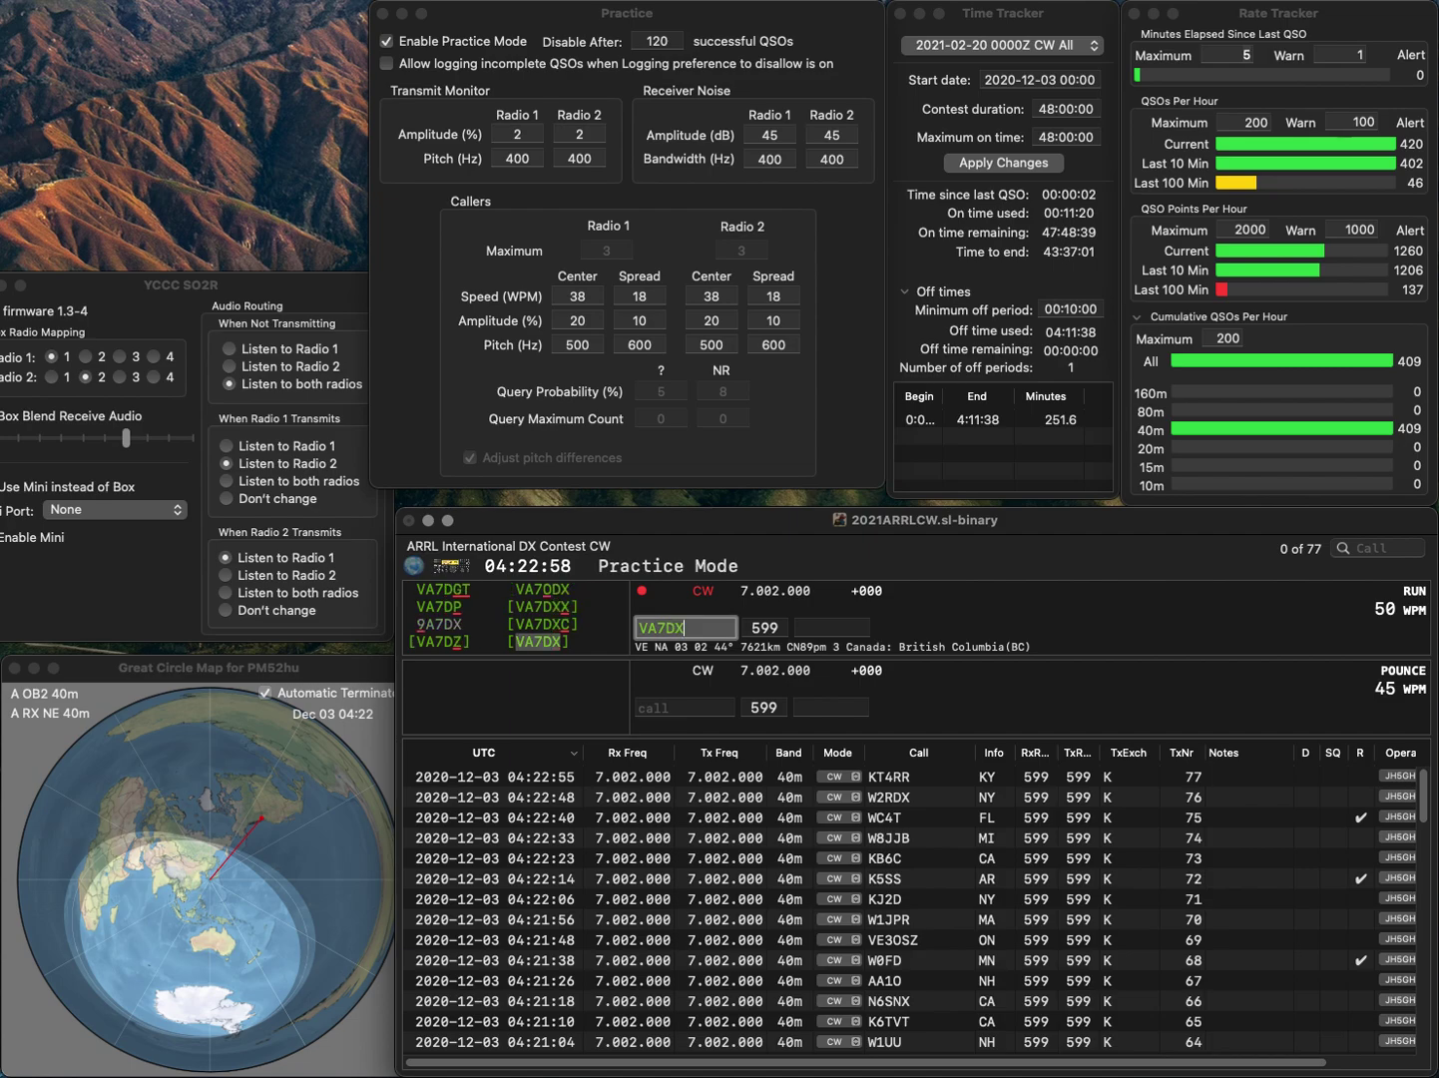
key("space")
type("BC")
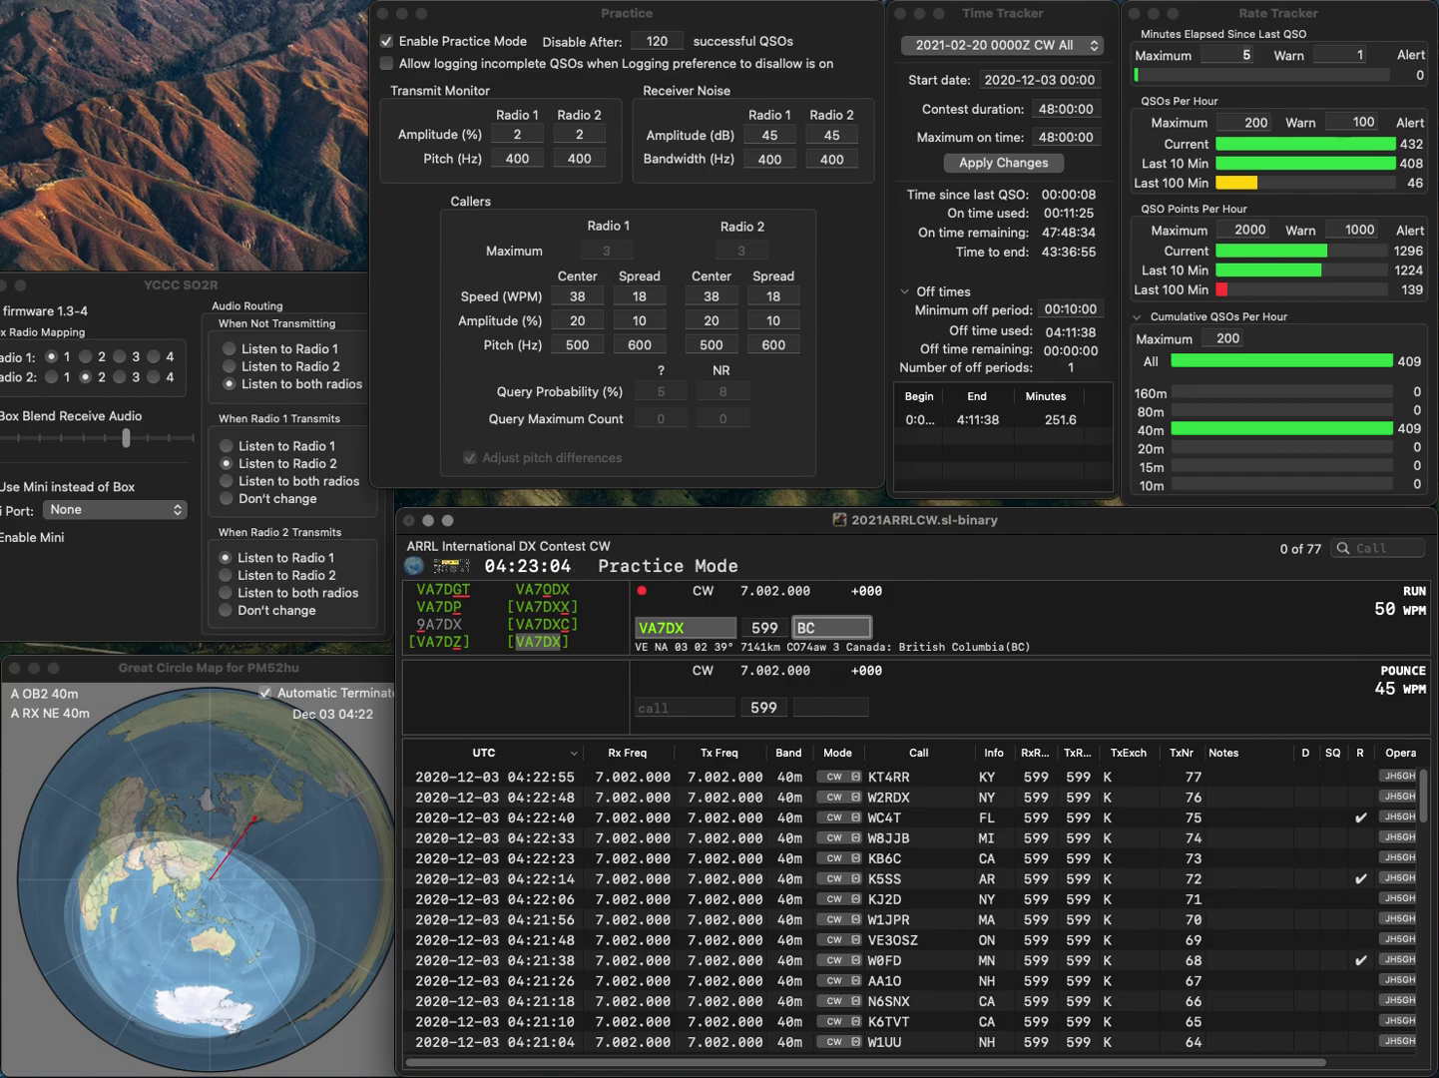
key("Return")
- Log the next caller on the run radio as KC5F with received exchange LA
type("K")
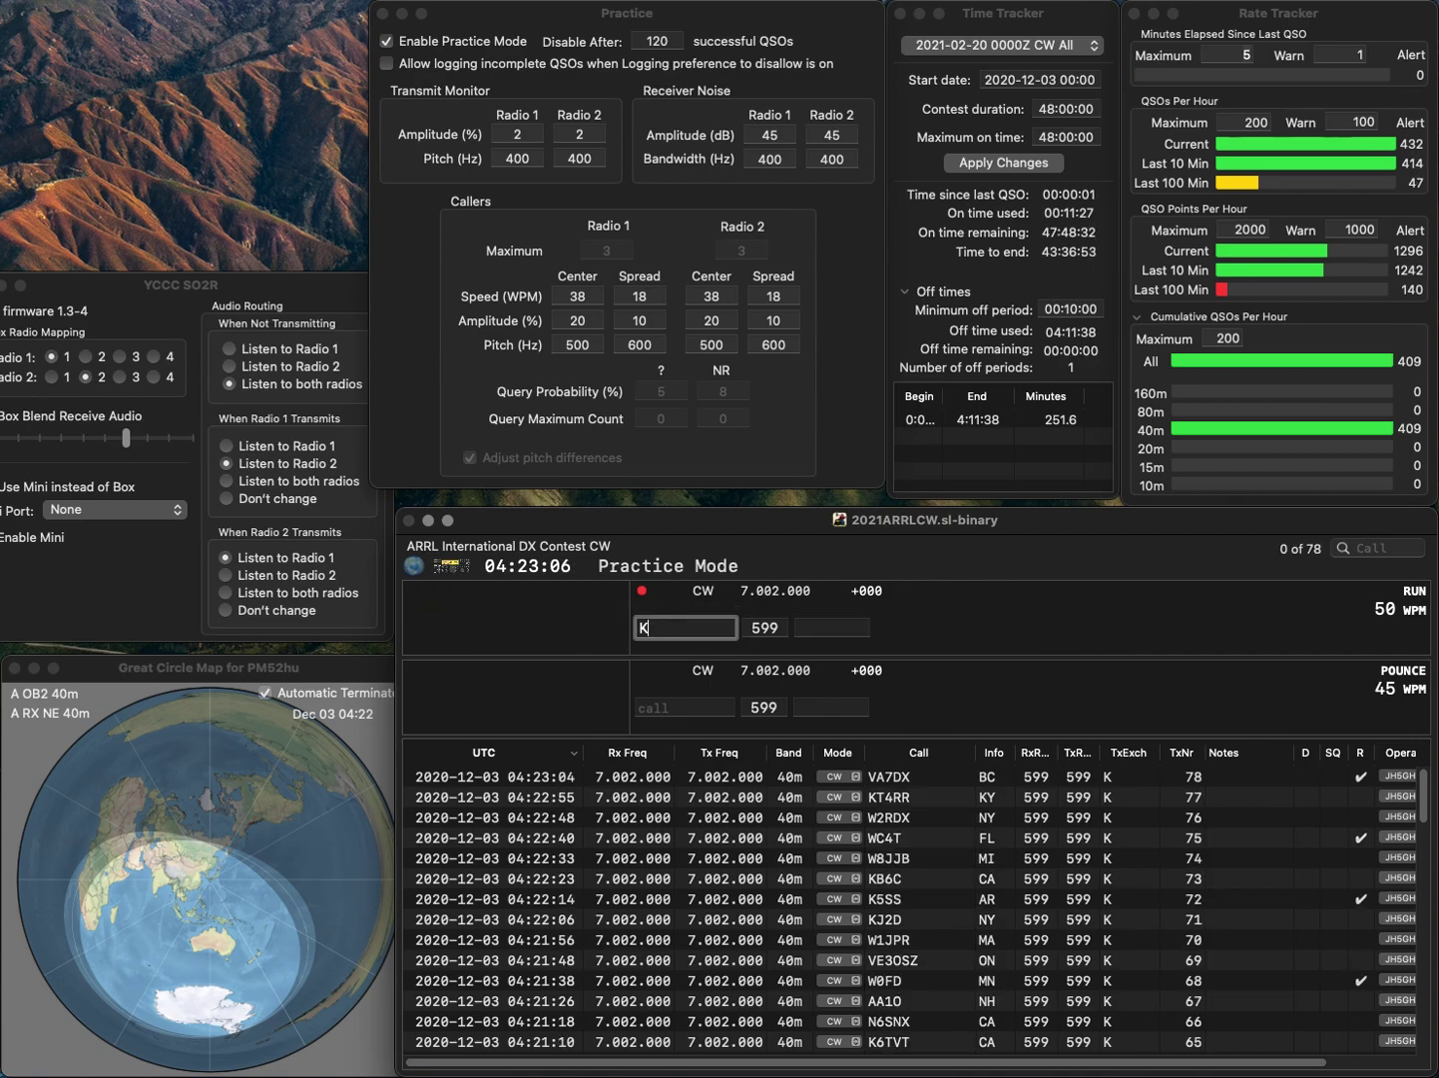
type("C5F")
key("Return")
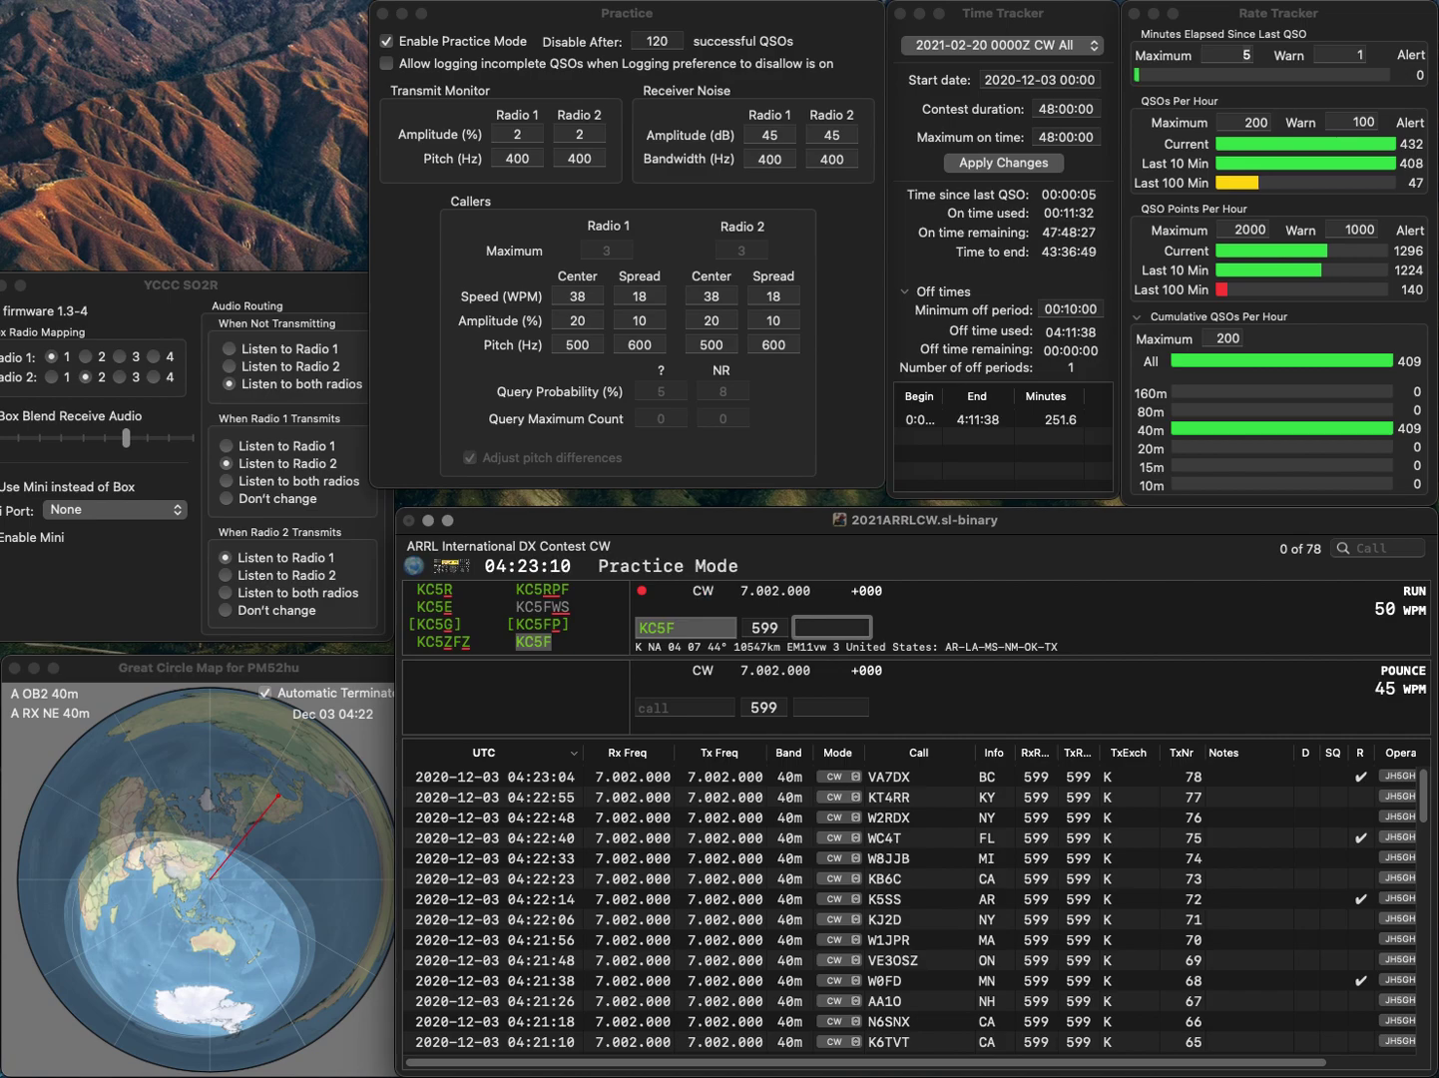
key("Return")
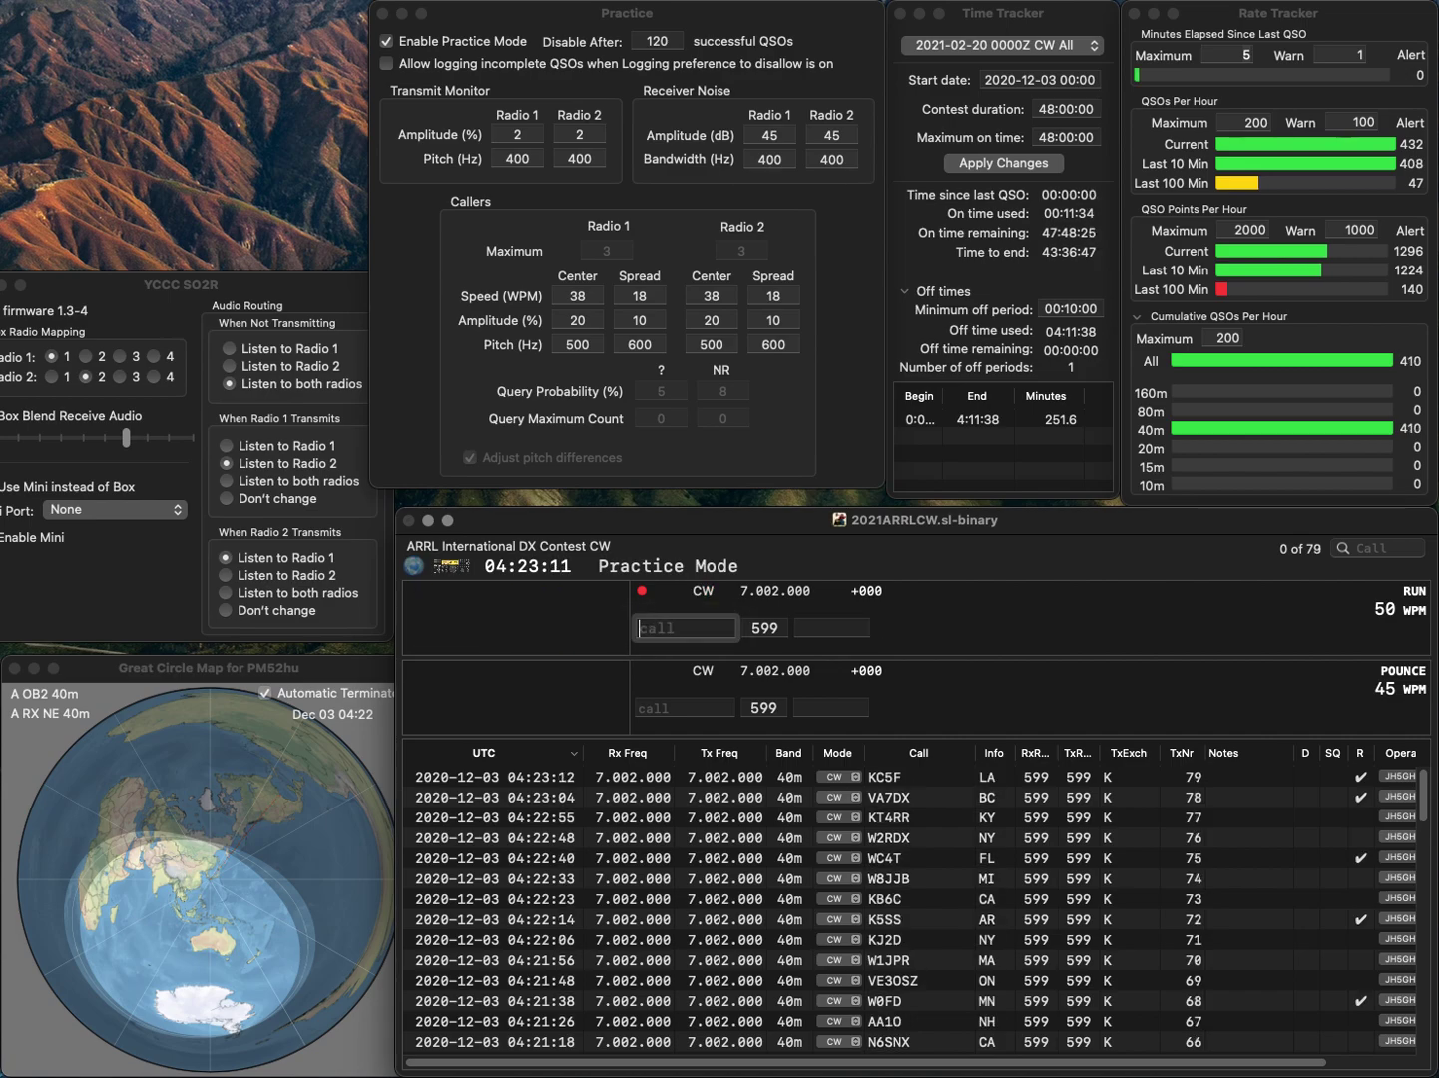
type("N")
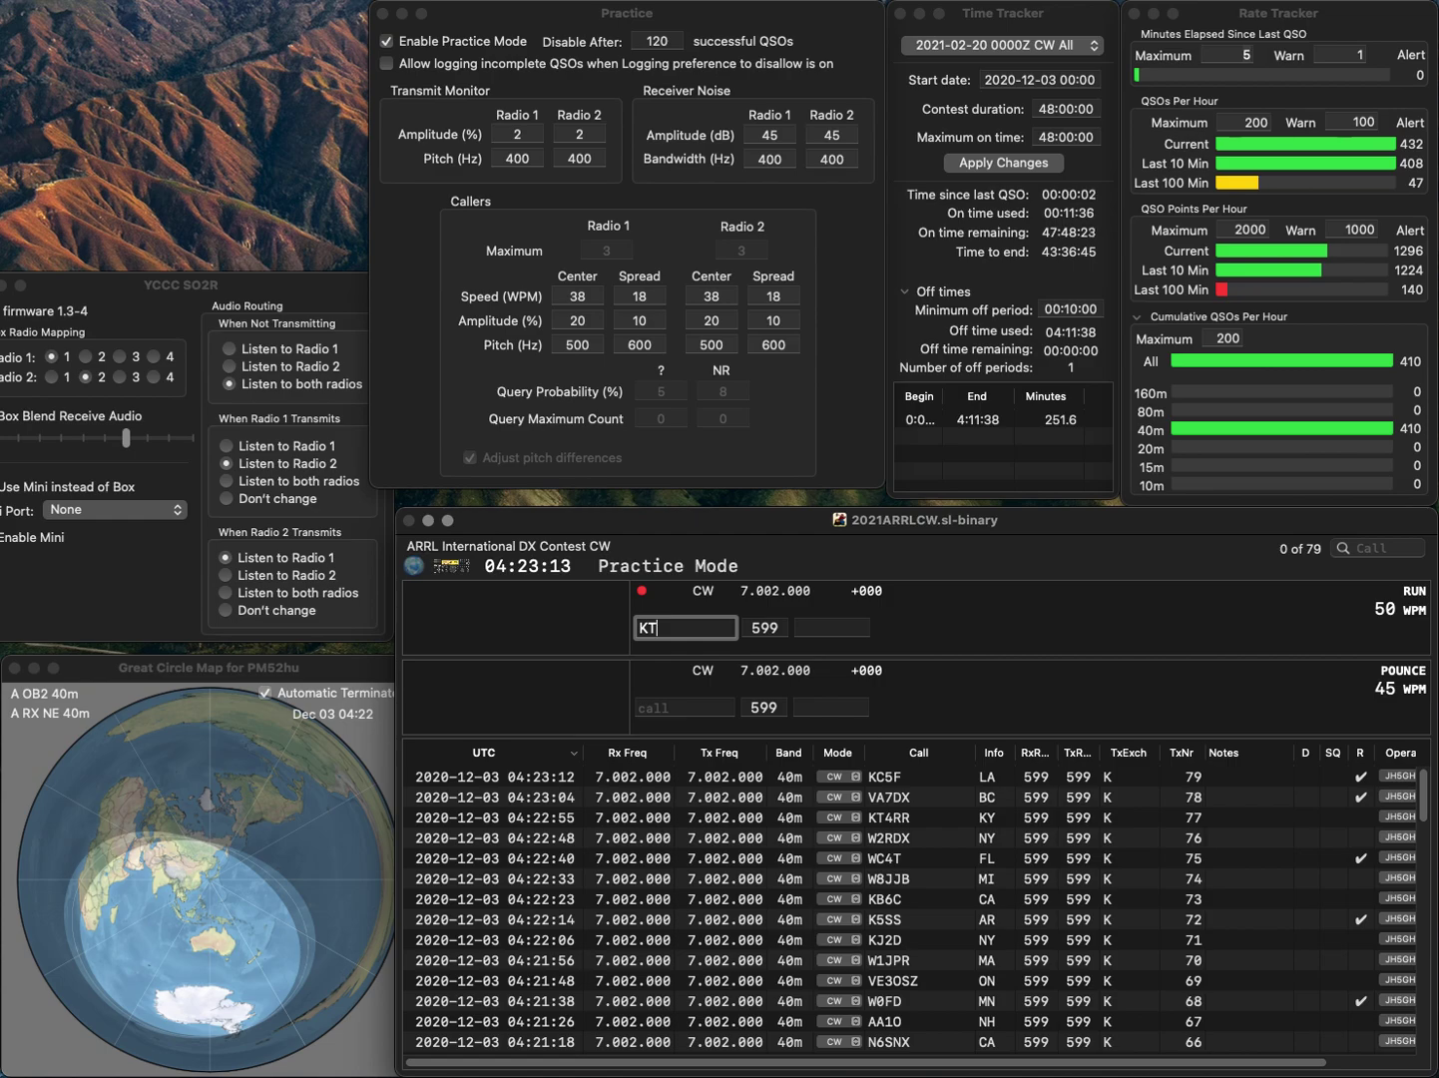
type("3M")
key("space")
type("CO")
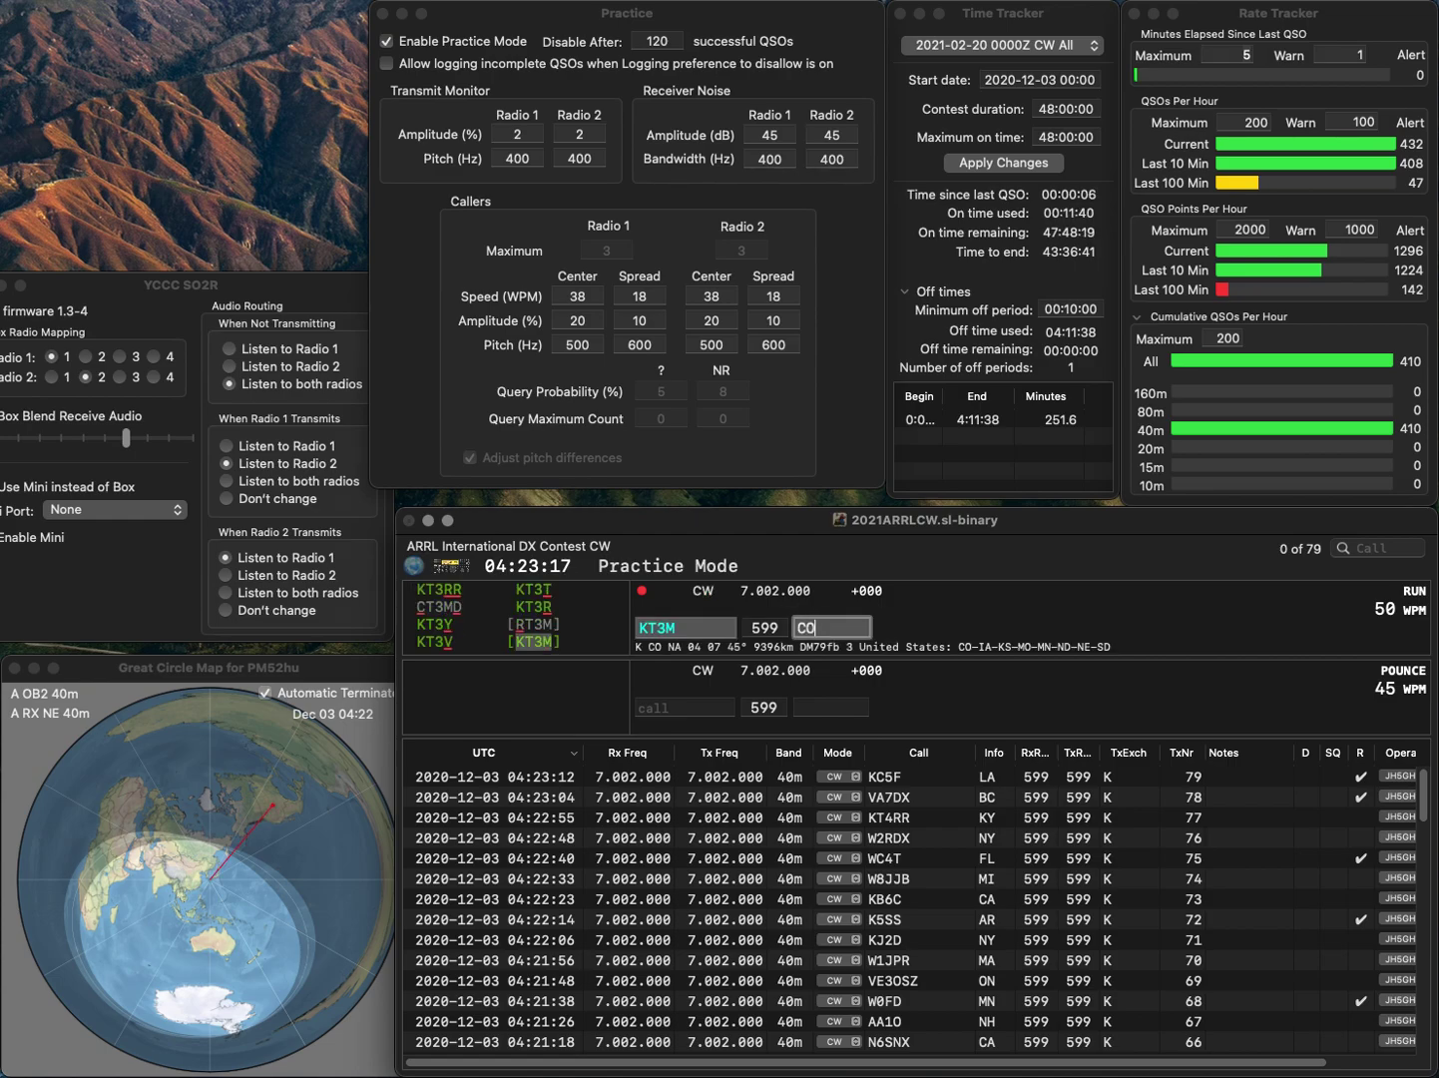
key("Return")
type("N")
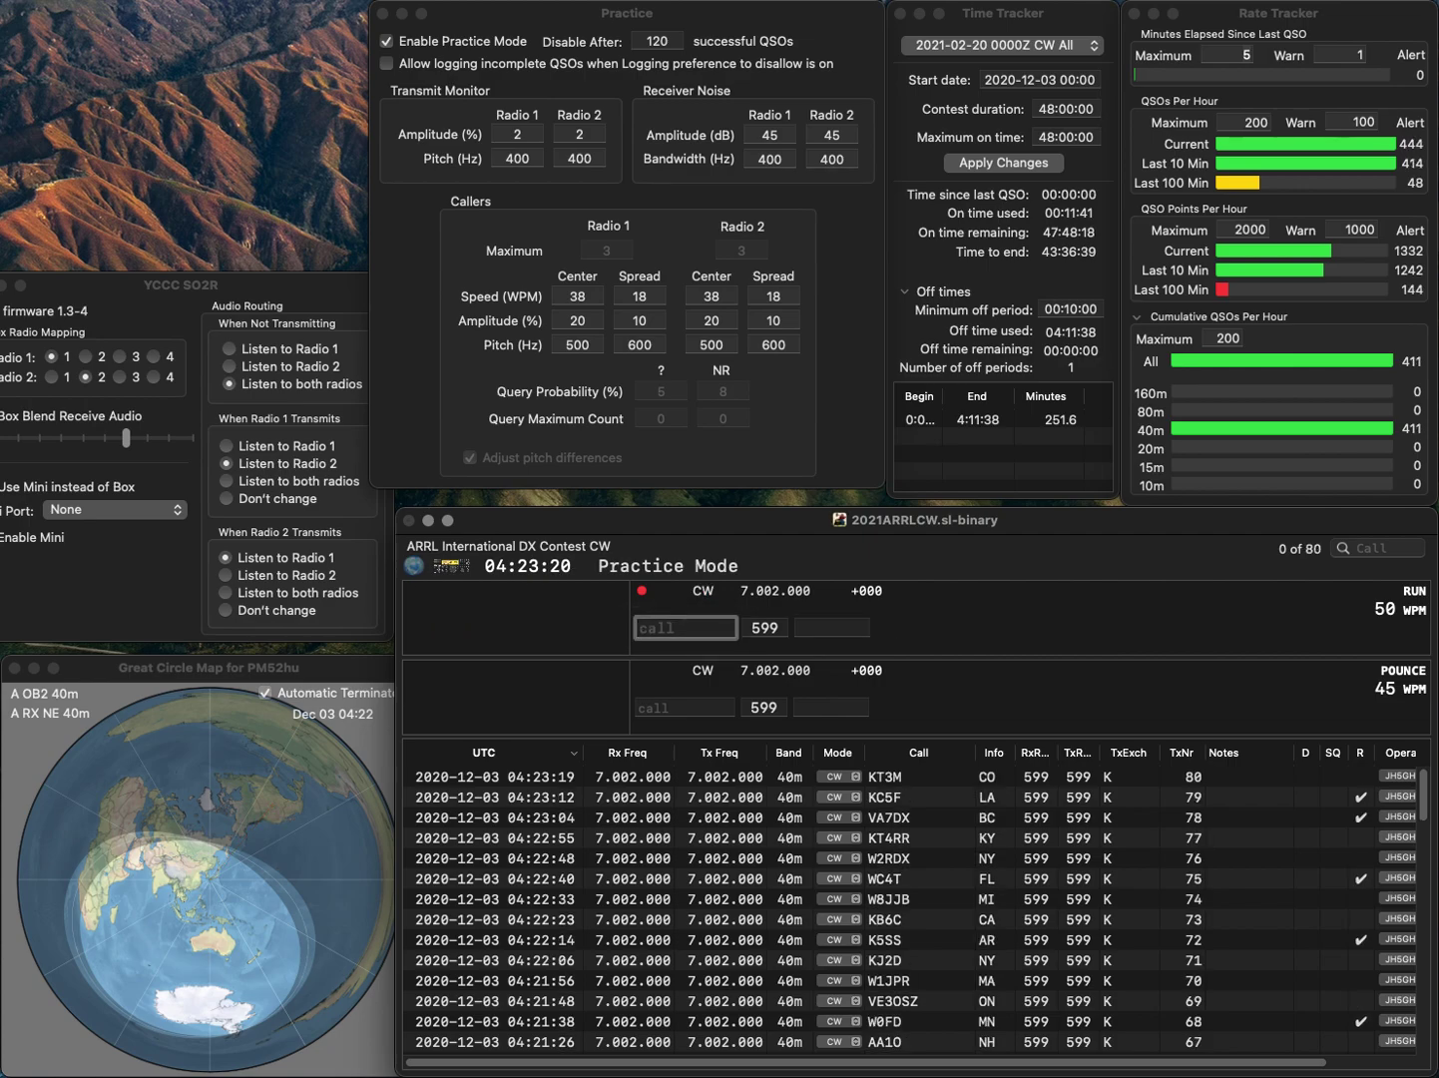
type("0IJ")
key("Tab")
type("WI")
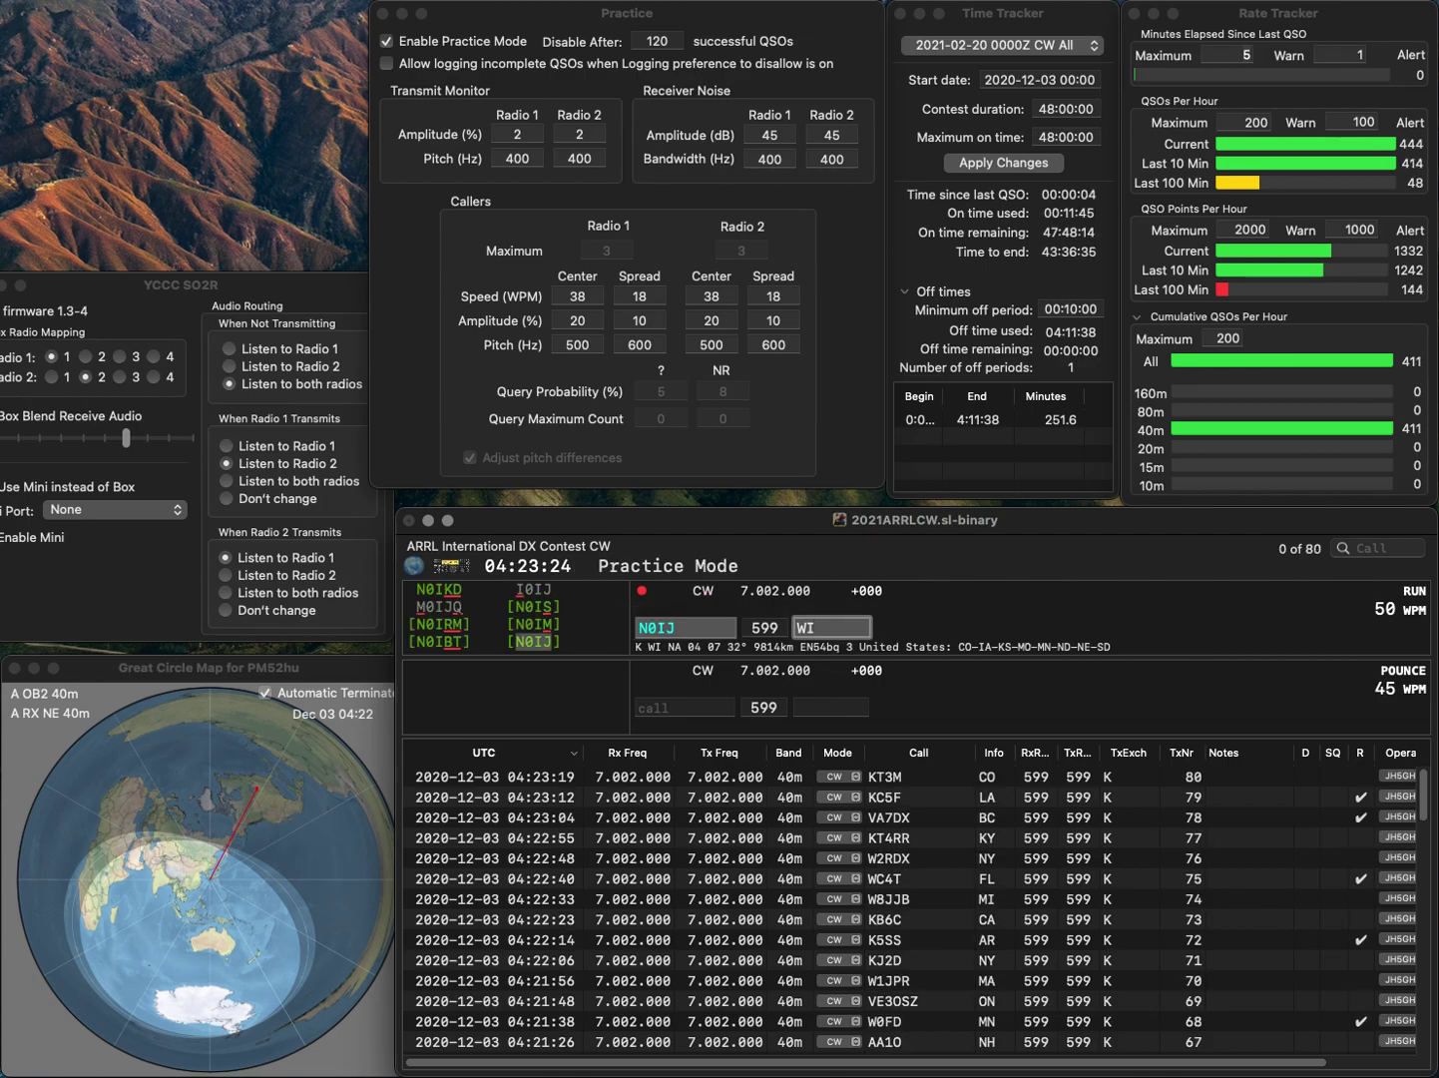
key("Return")
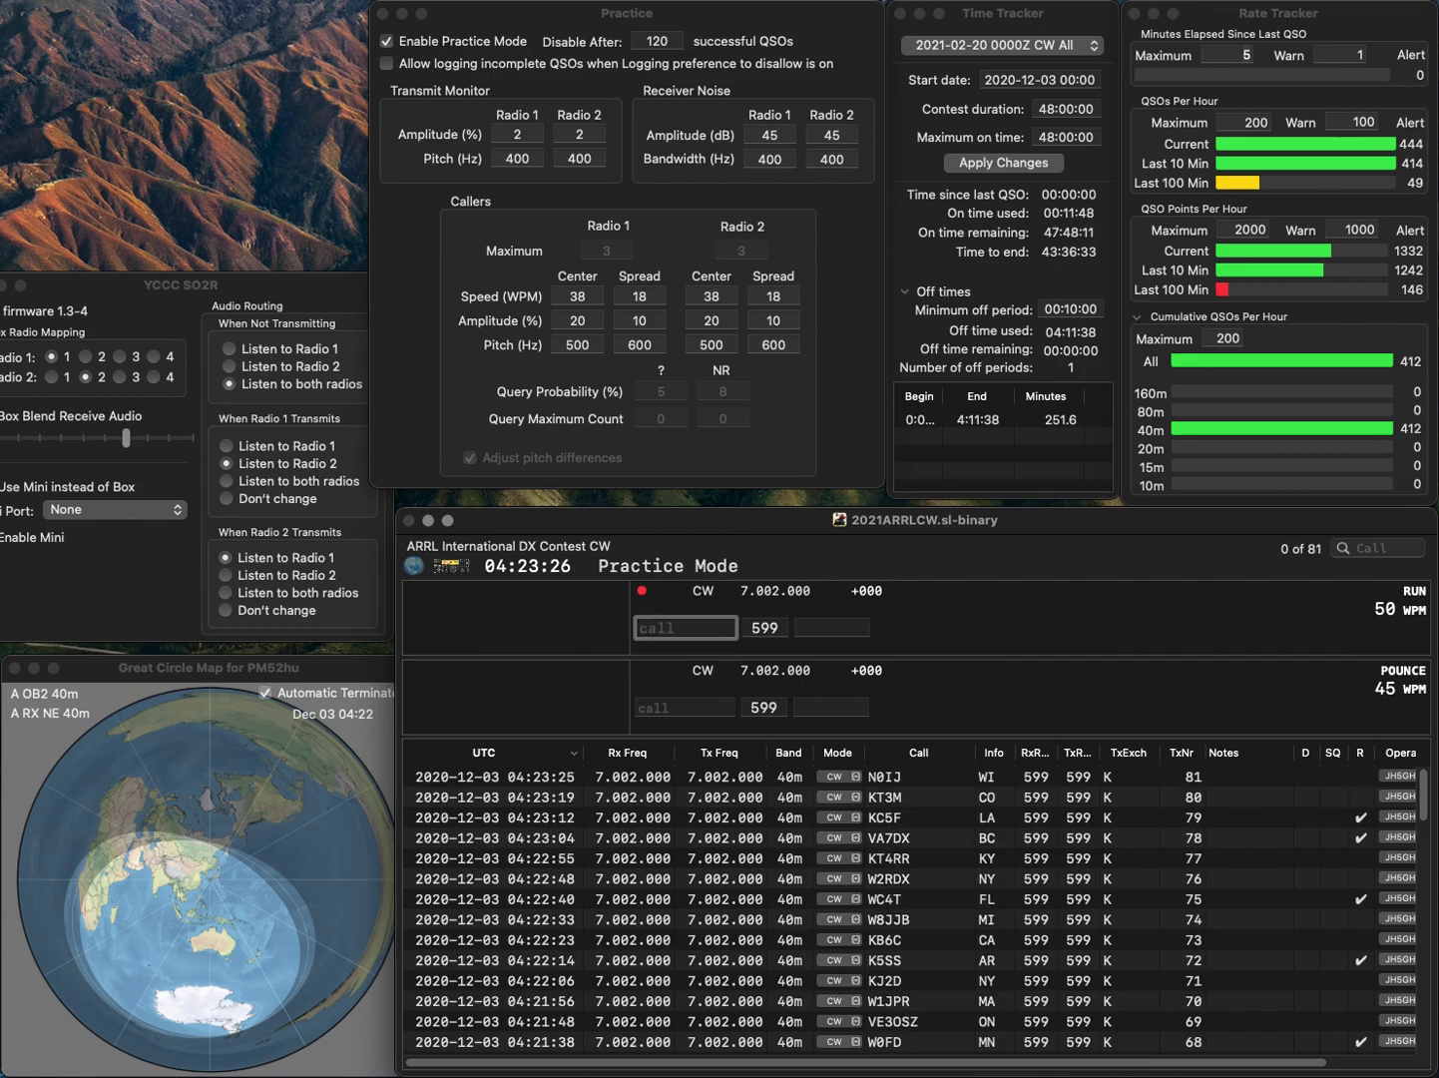
type("N5")
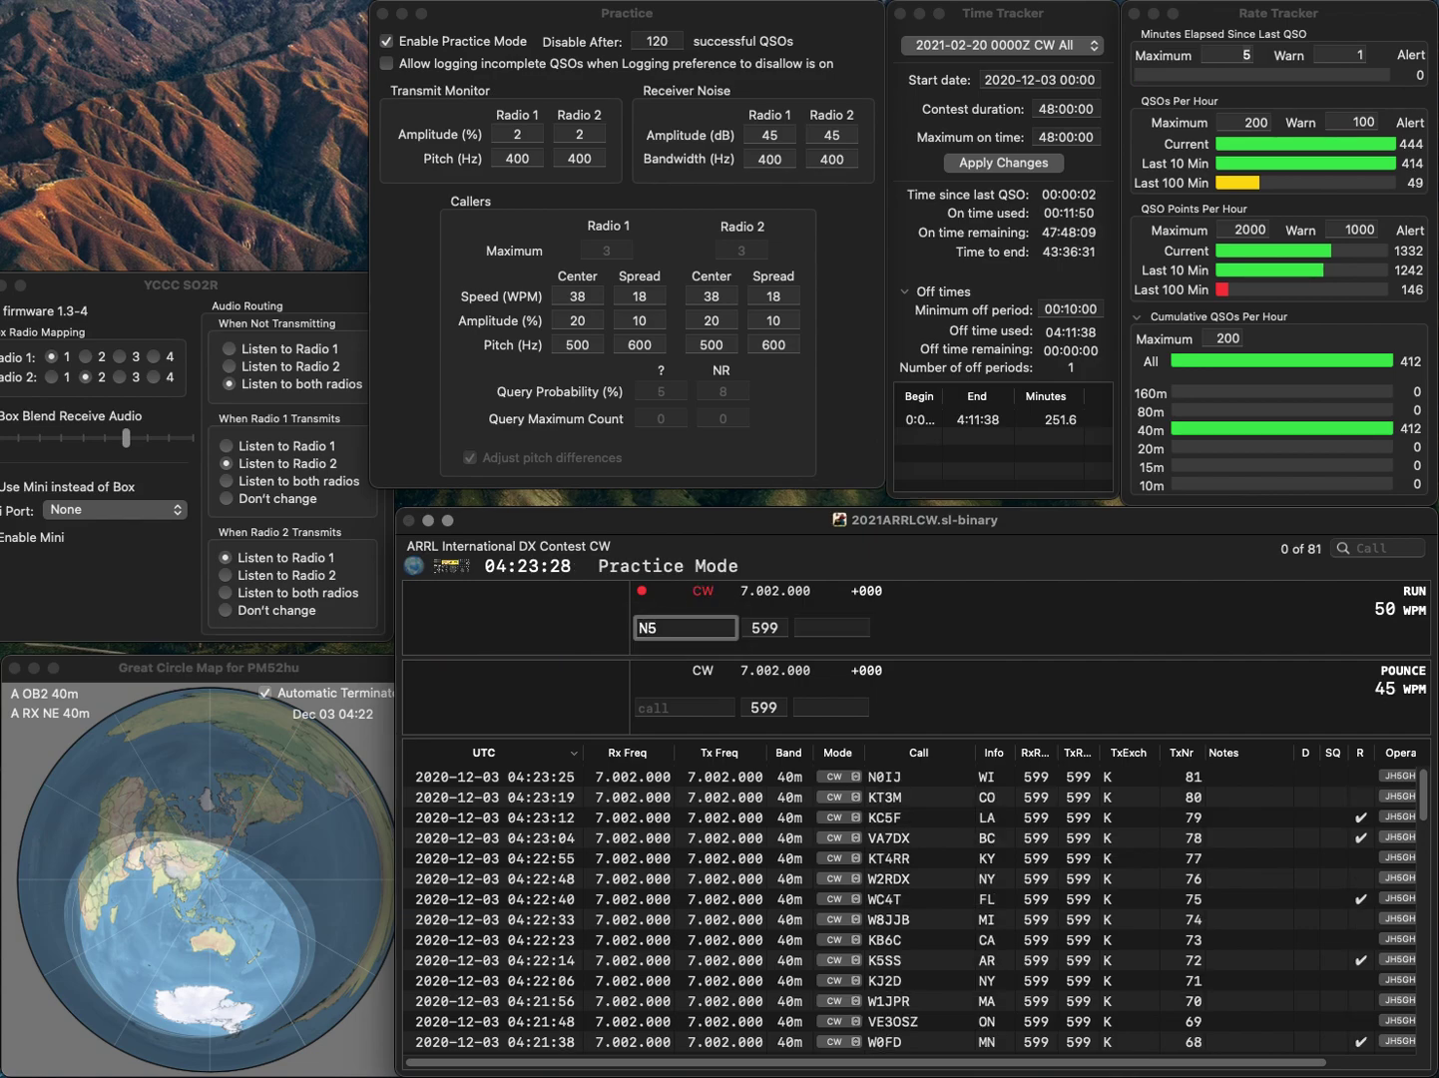
type("AA")
key("Return")
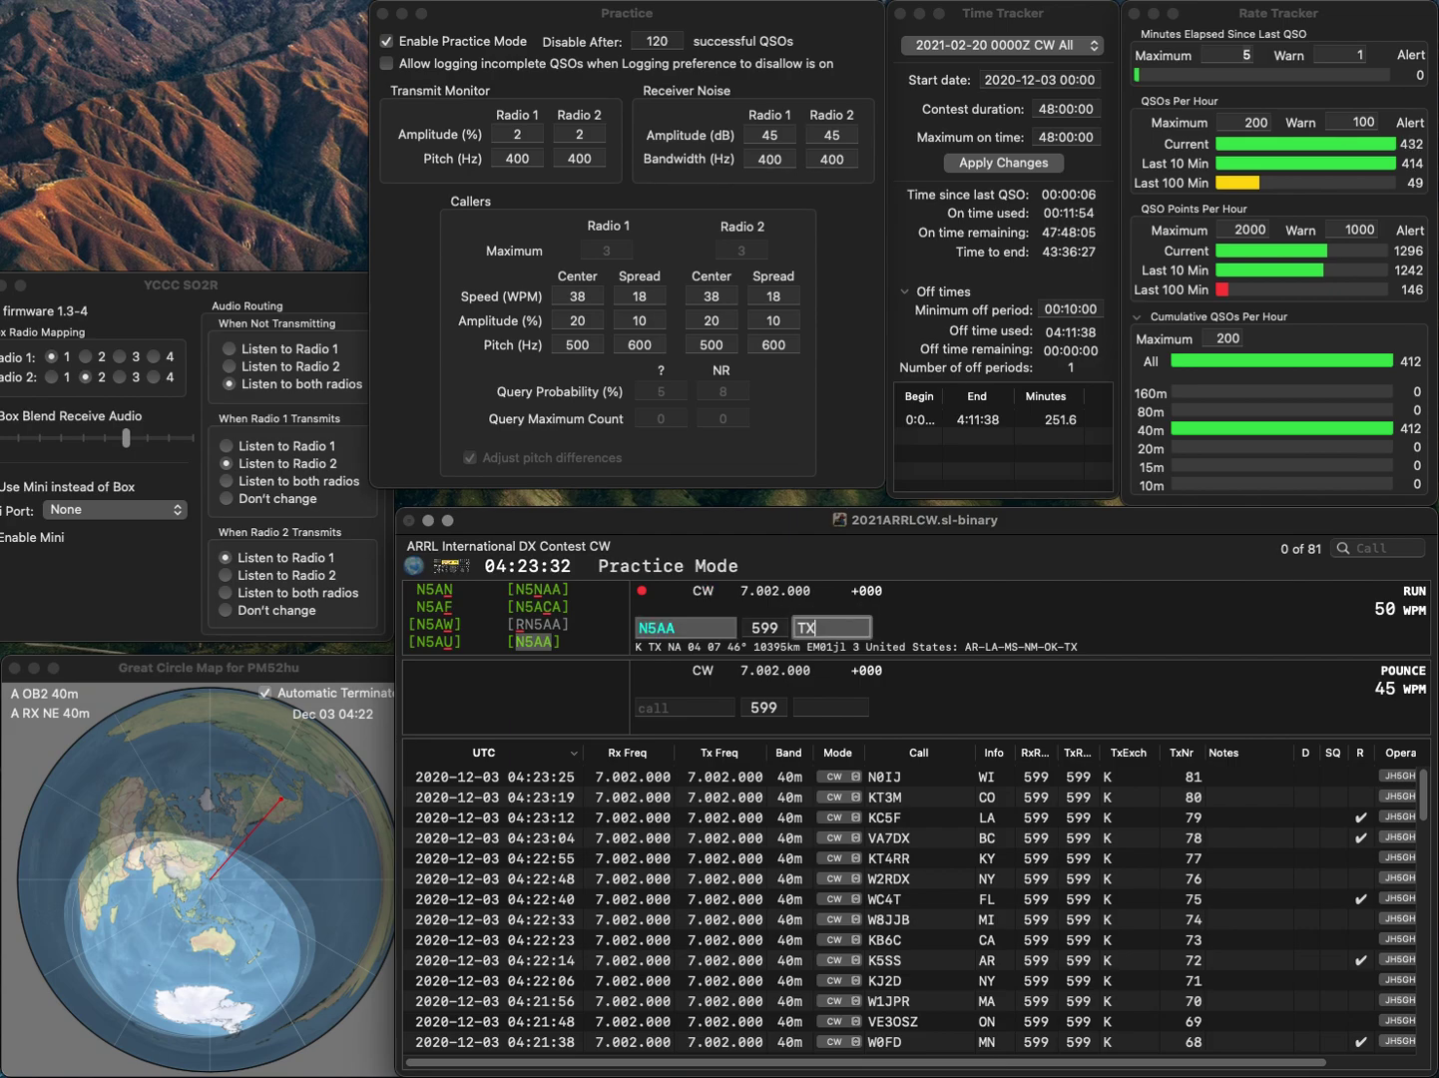
key("Return")
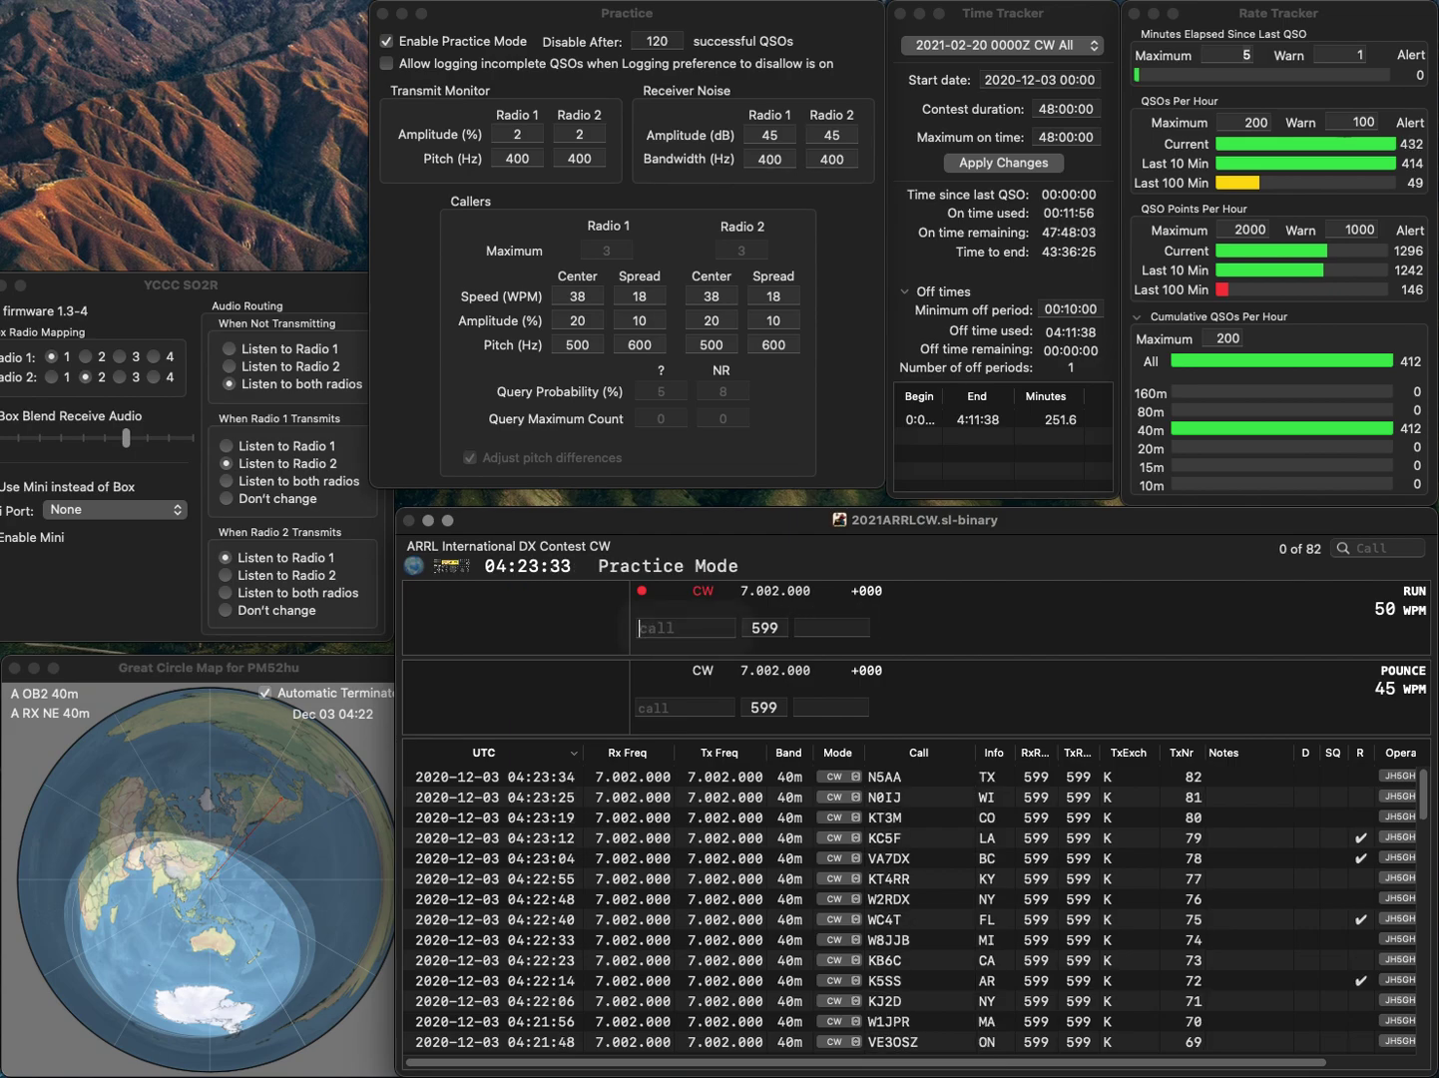
type("N1KT")
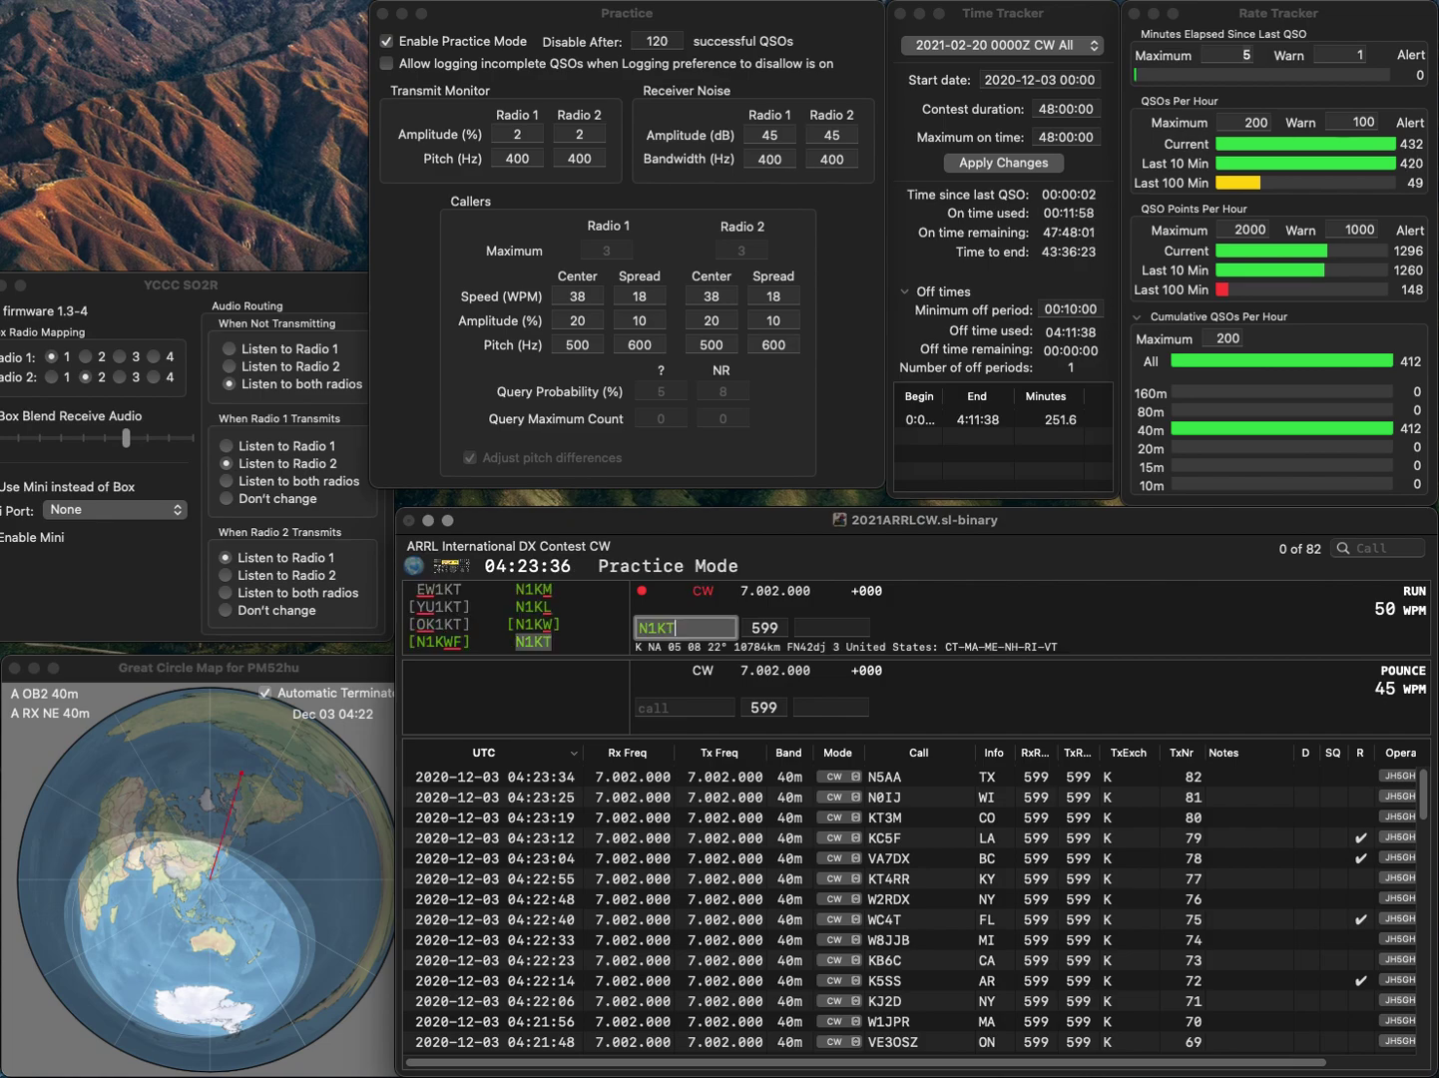
key("space")
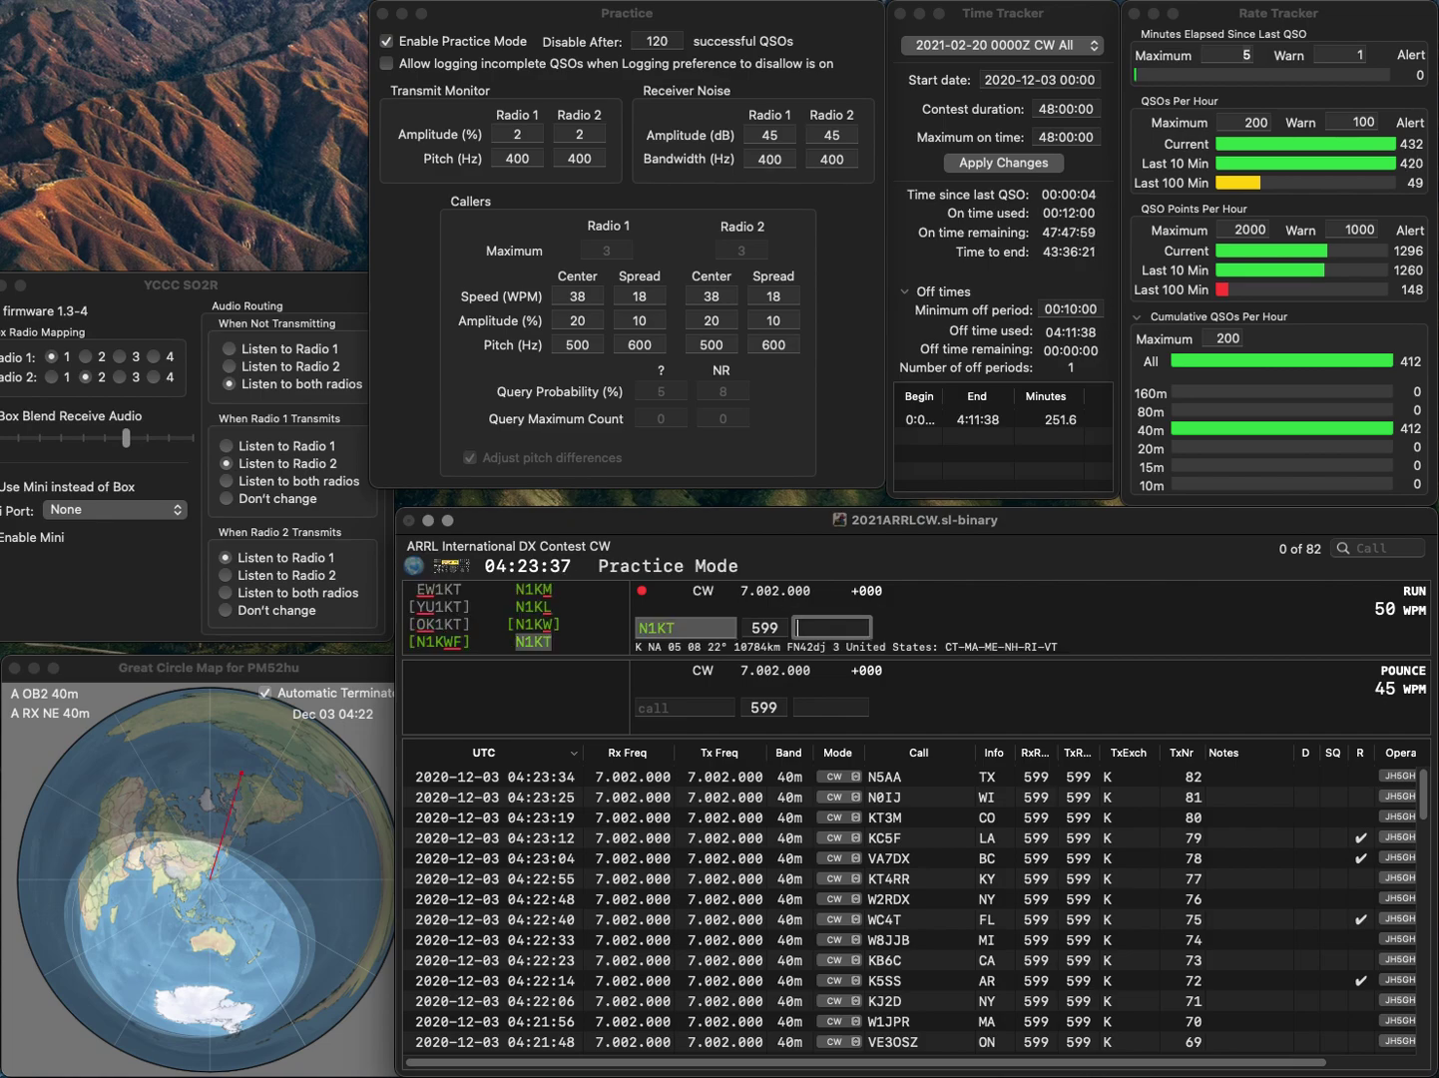
type("NH")
key("Return")
type("N4ADC")
key("Return")
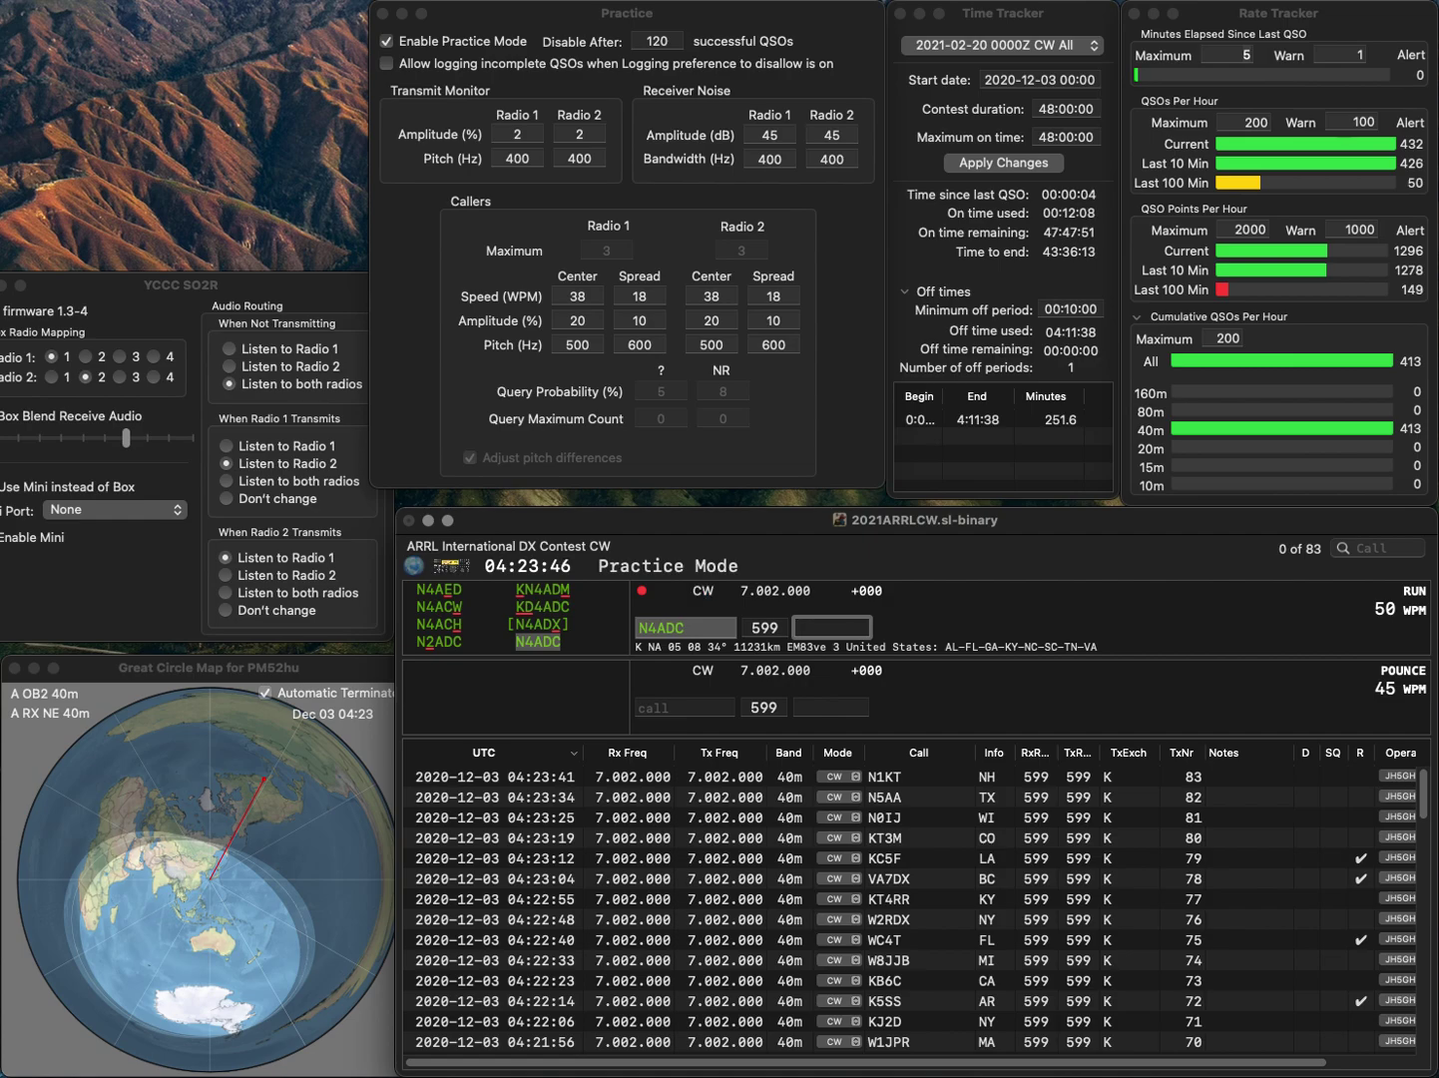
type("K")
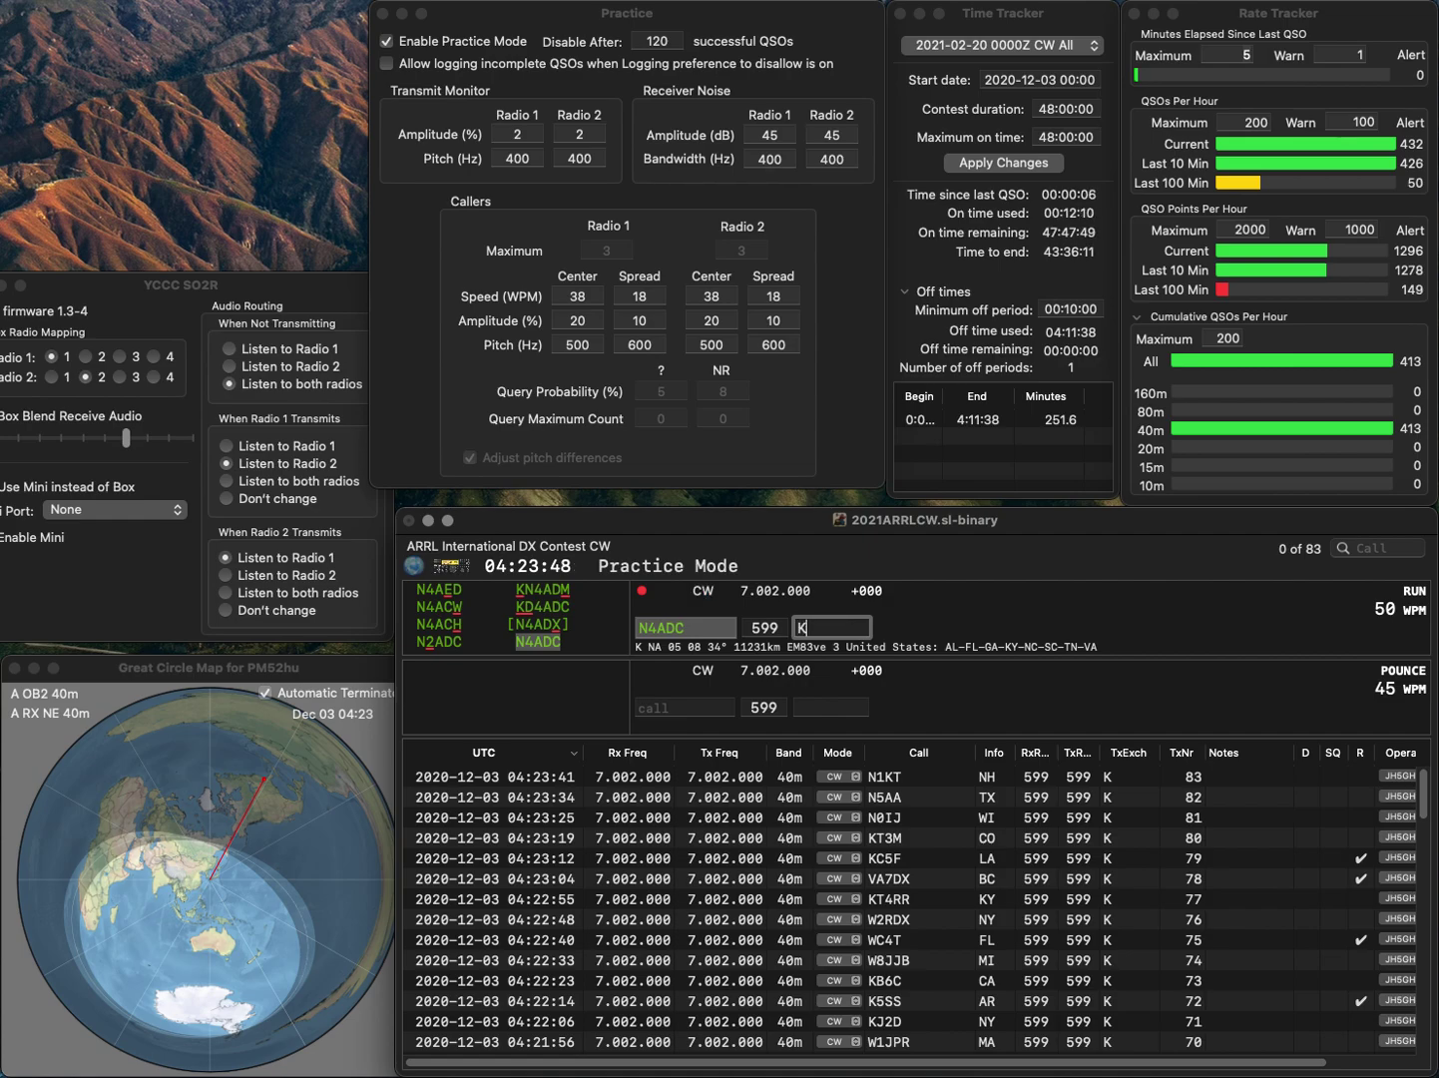
type("Y")
key("Return")
- Log the next caller on the run radio as KJ4KKD with received exchange VA
type("K")
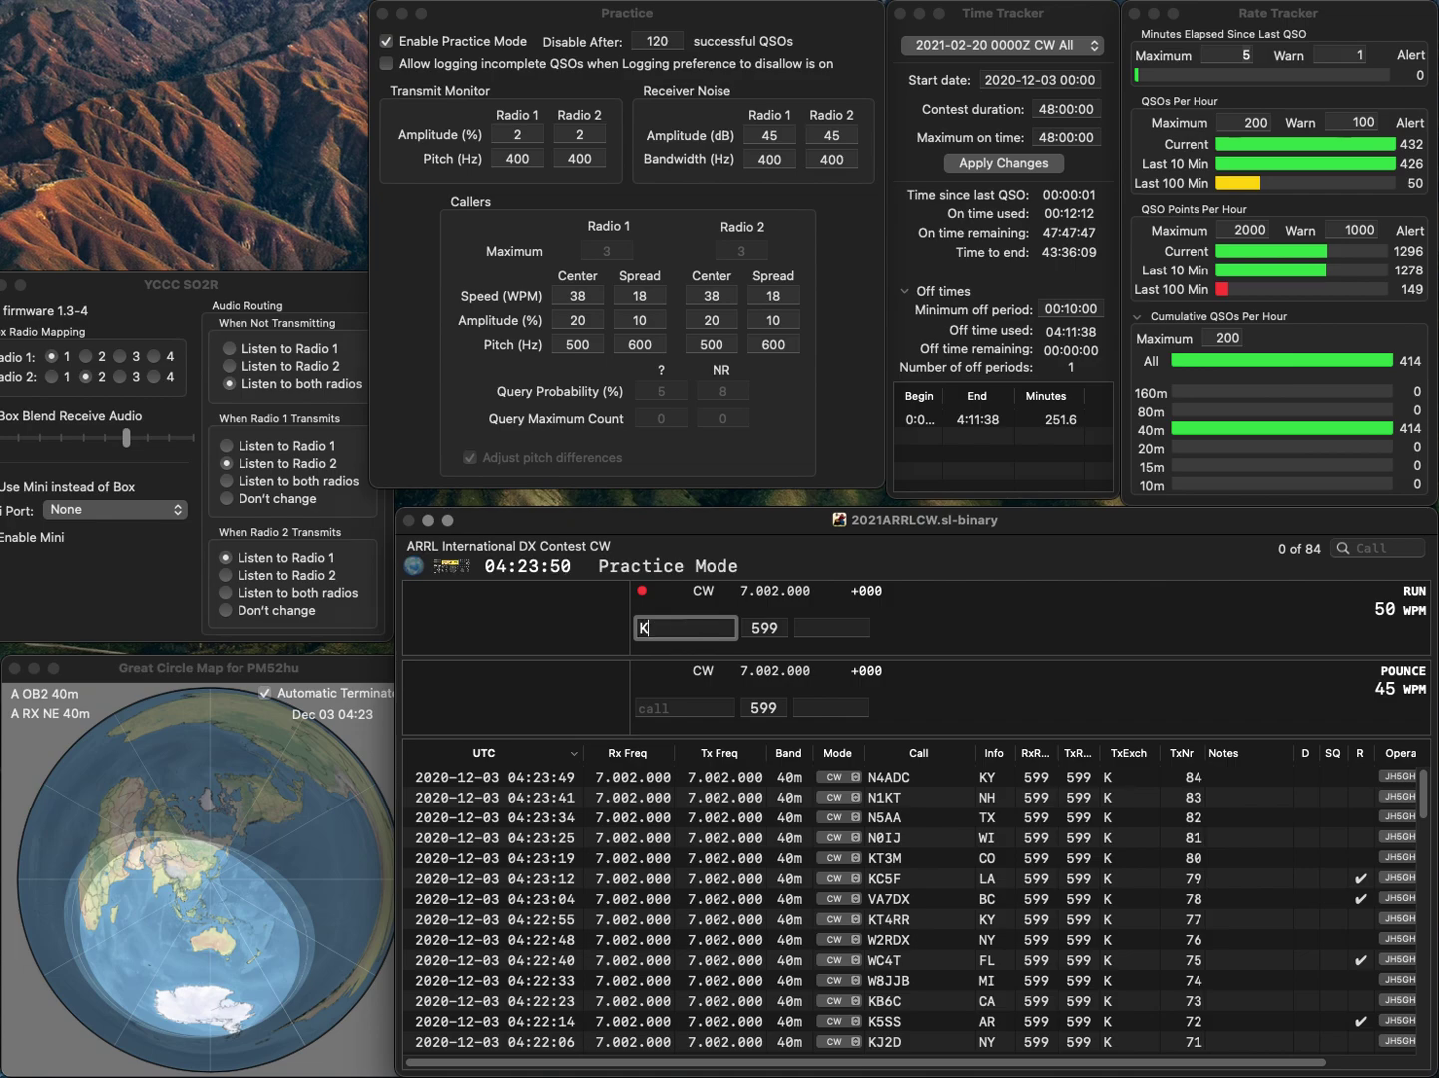
type("J4KKD")
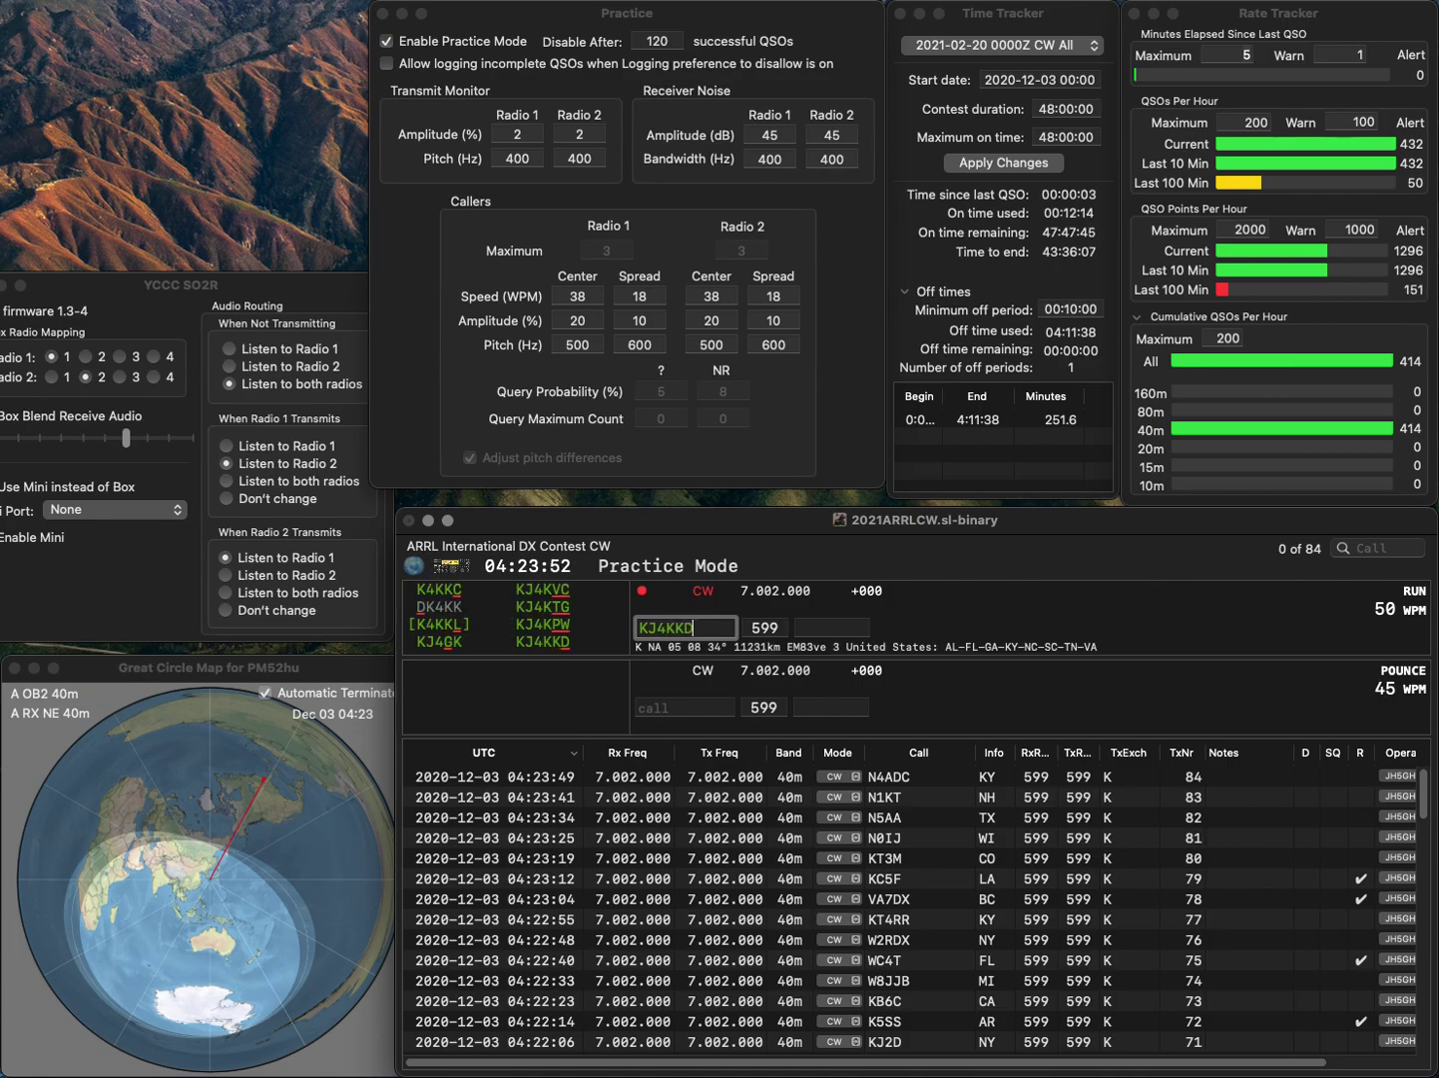
key("Return")
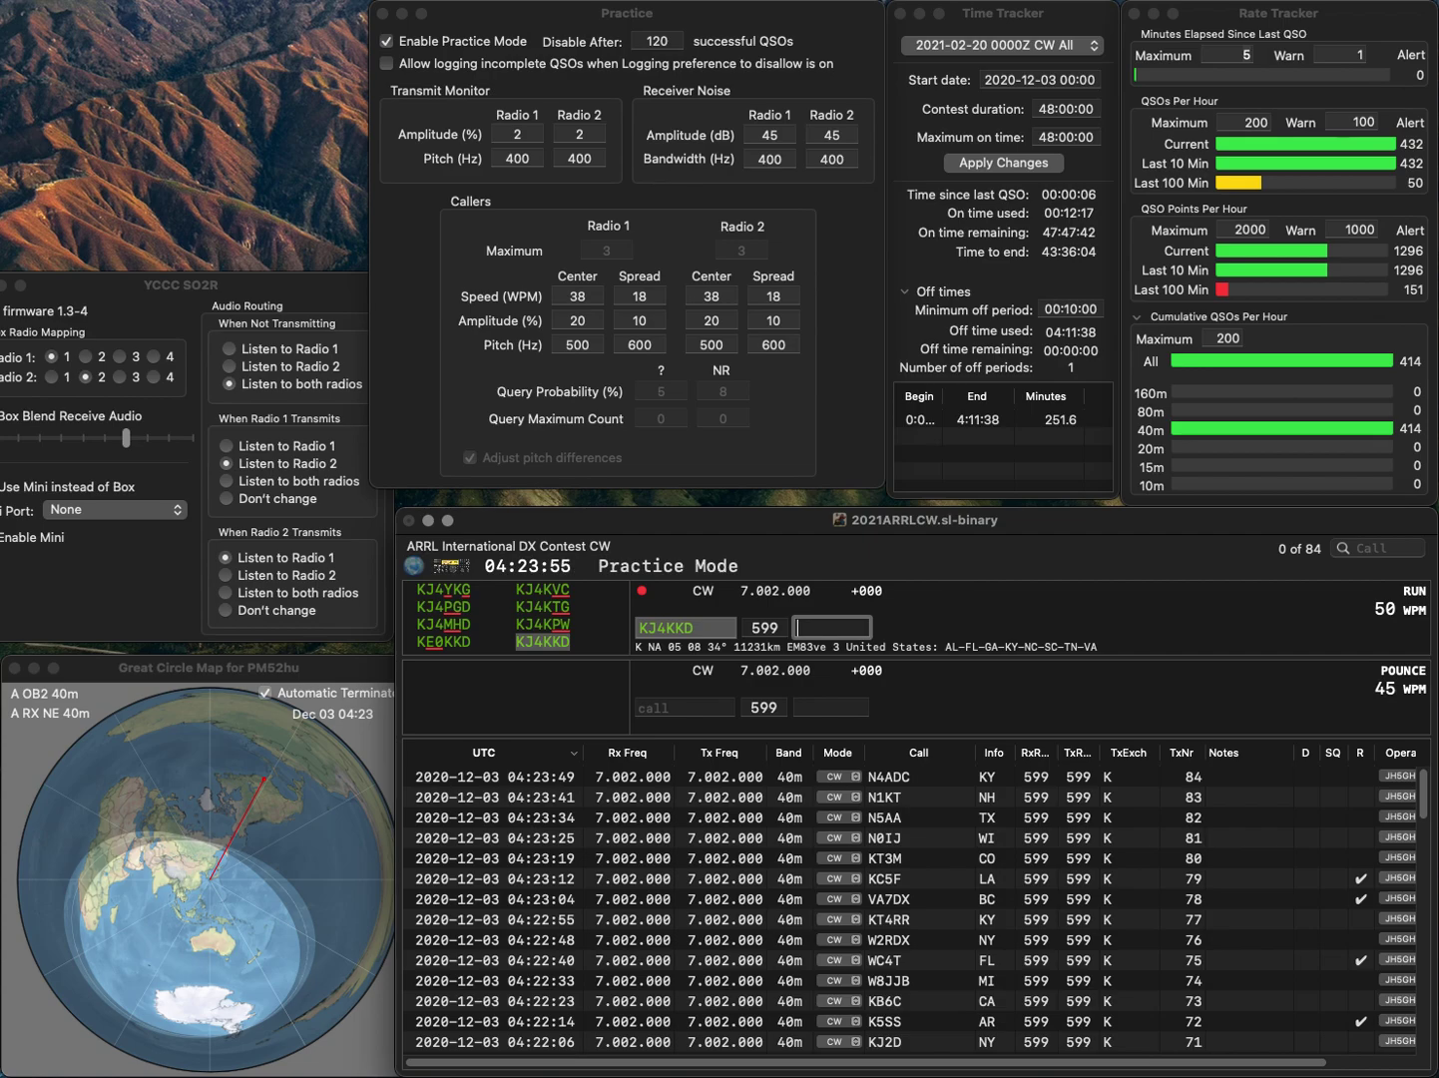
key("Return")
type("AA4QE")
left_click(831, 626)
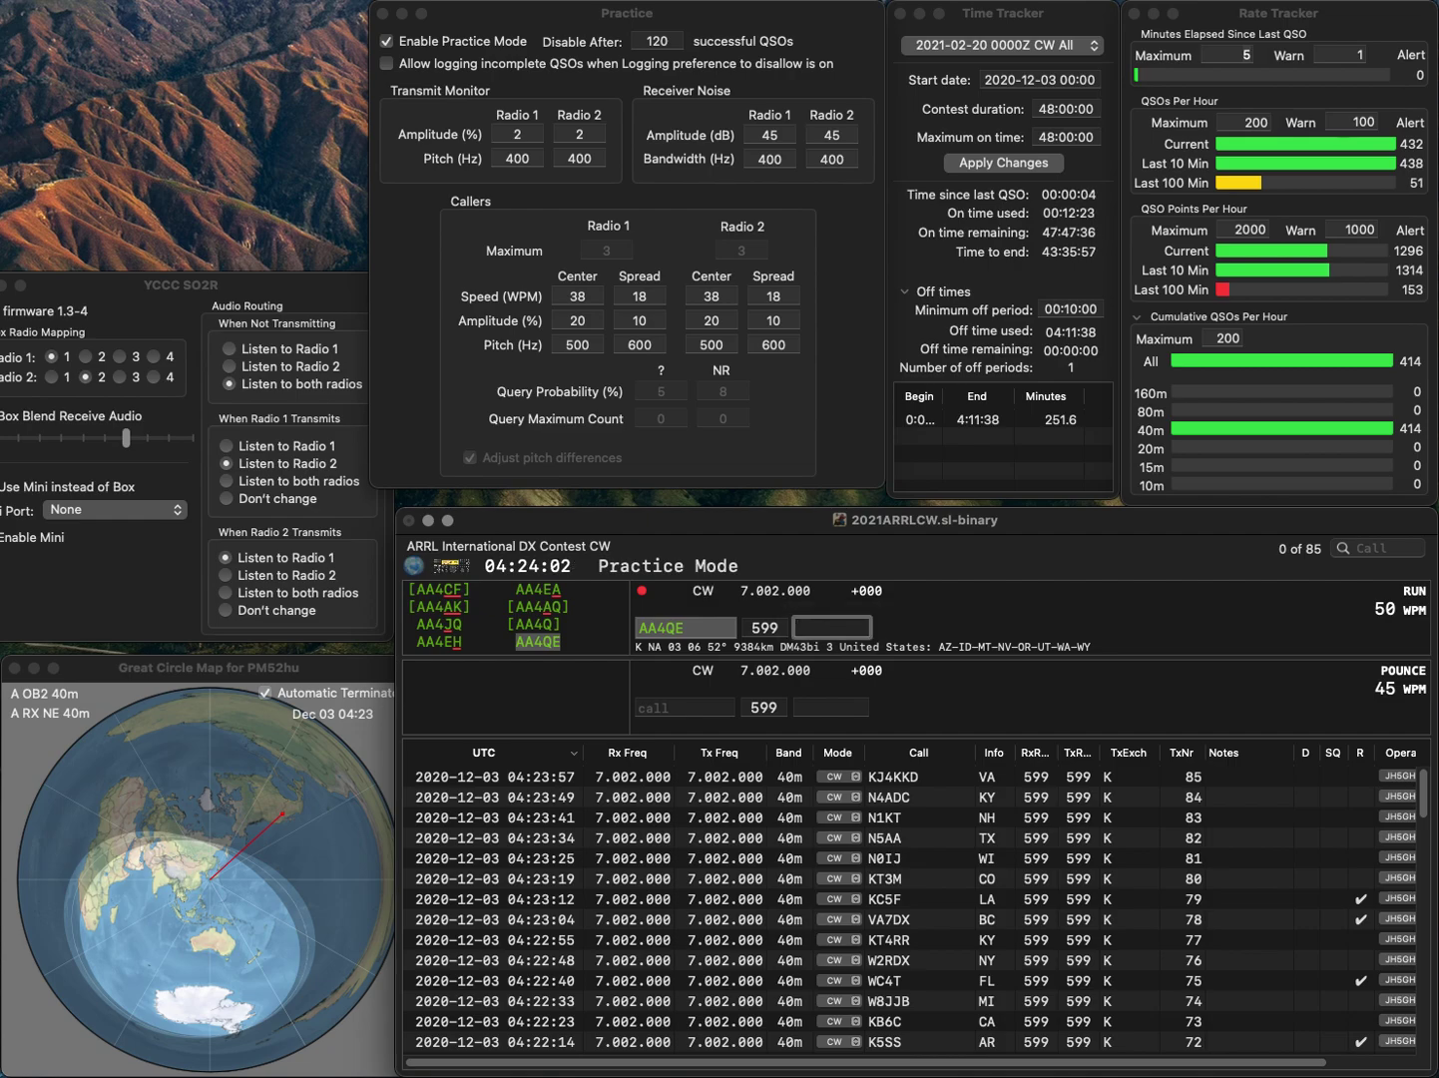
type("UT")
key("Return")
type("W3OH")
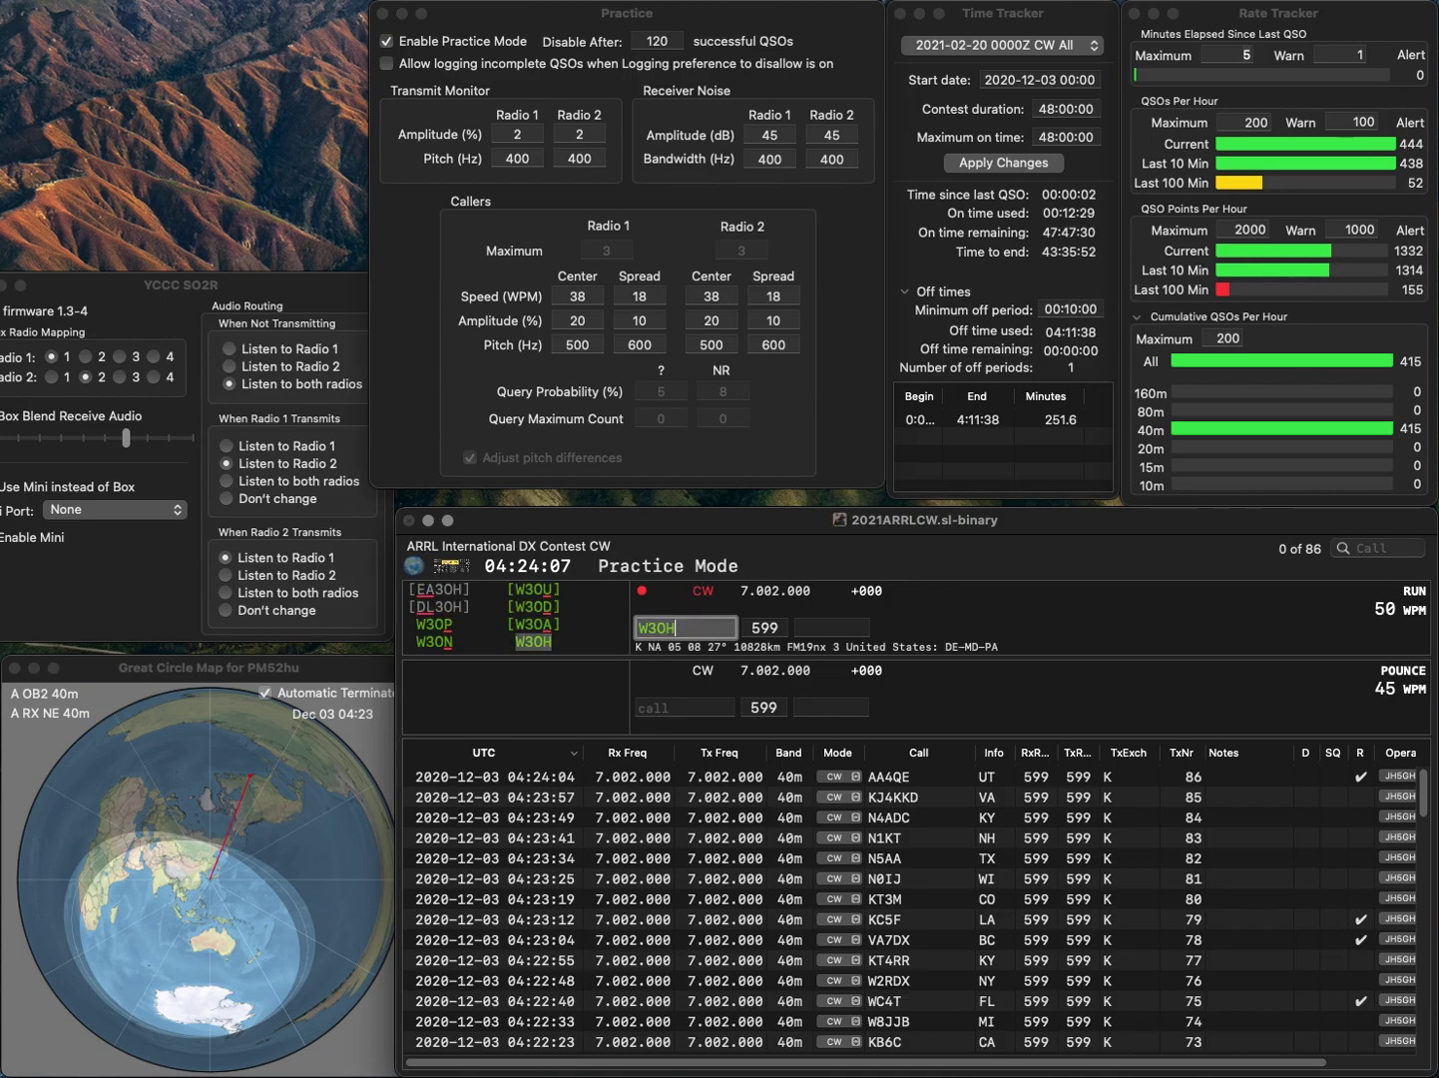
key("Return")
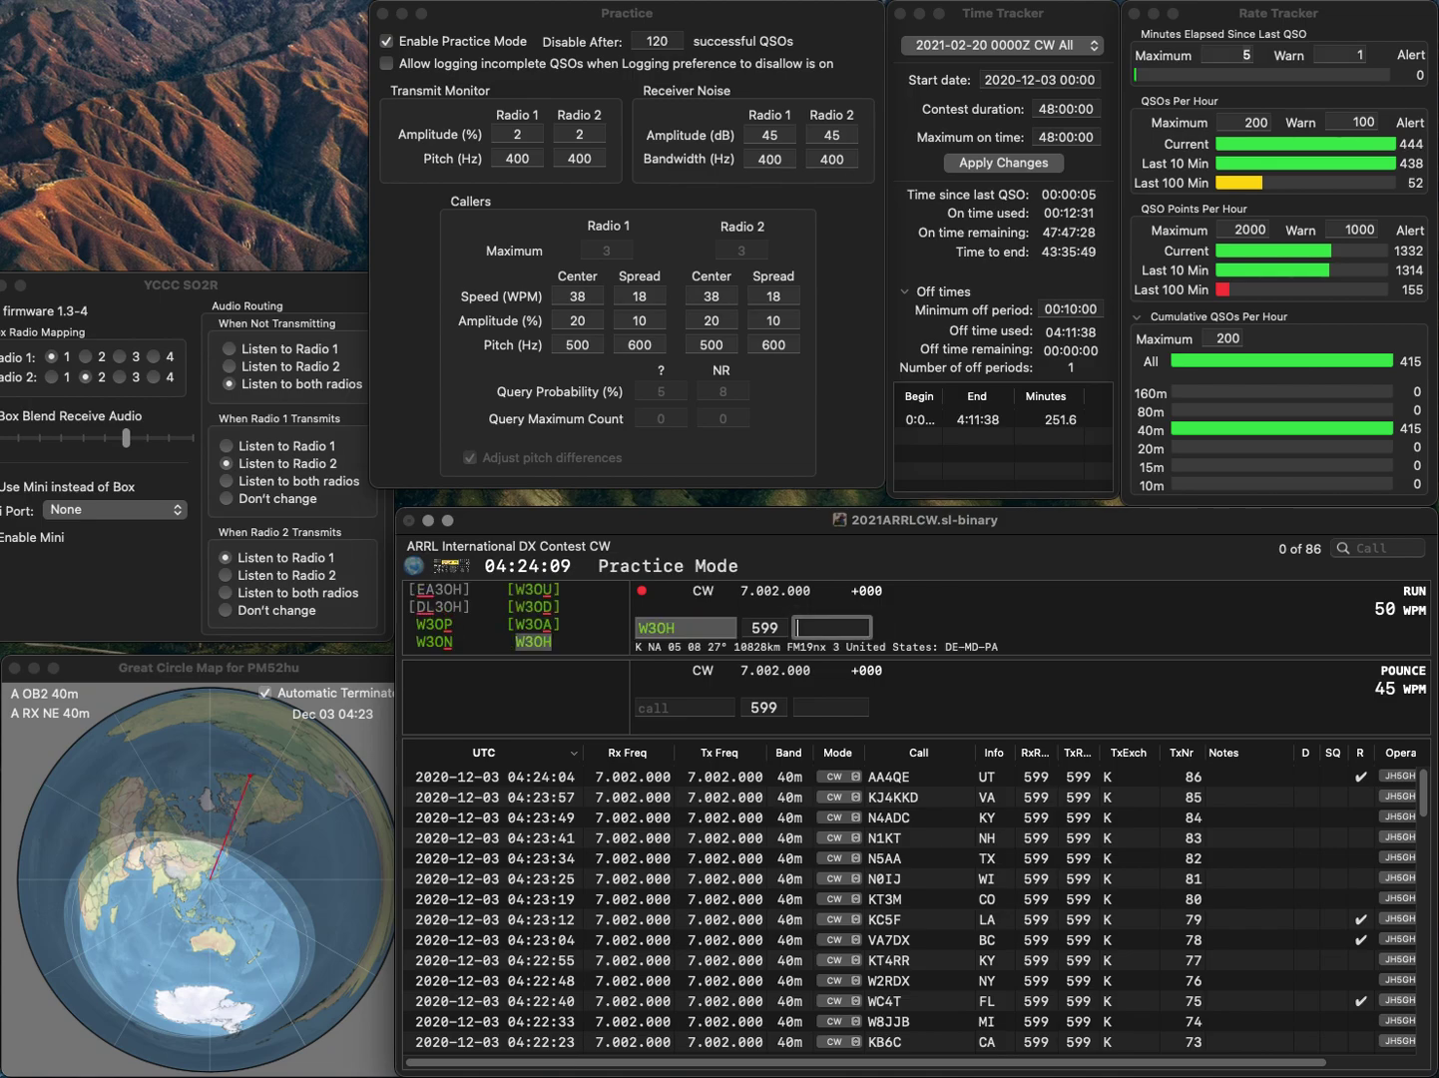
type("MD")
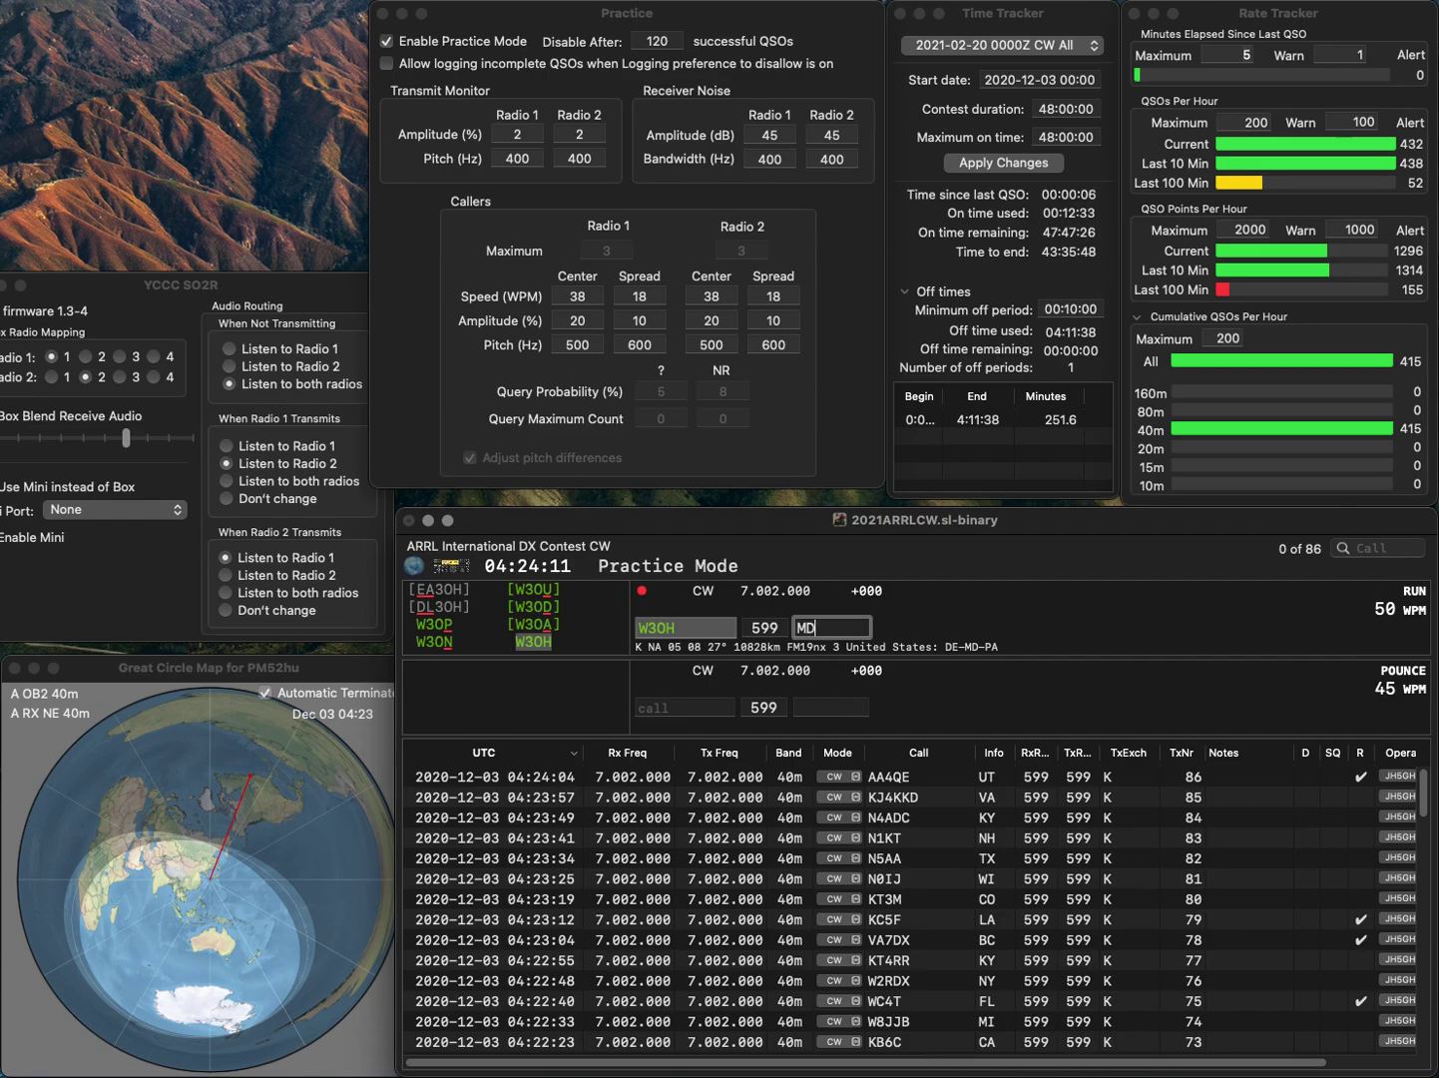
key("Return")
type("KB")
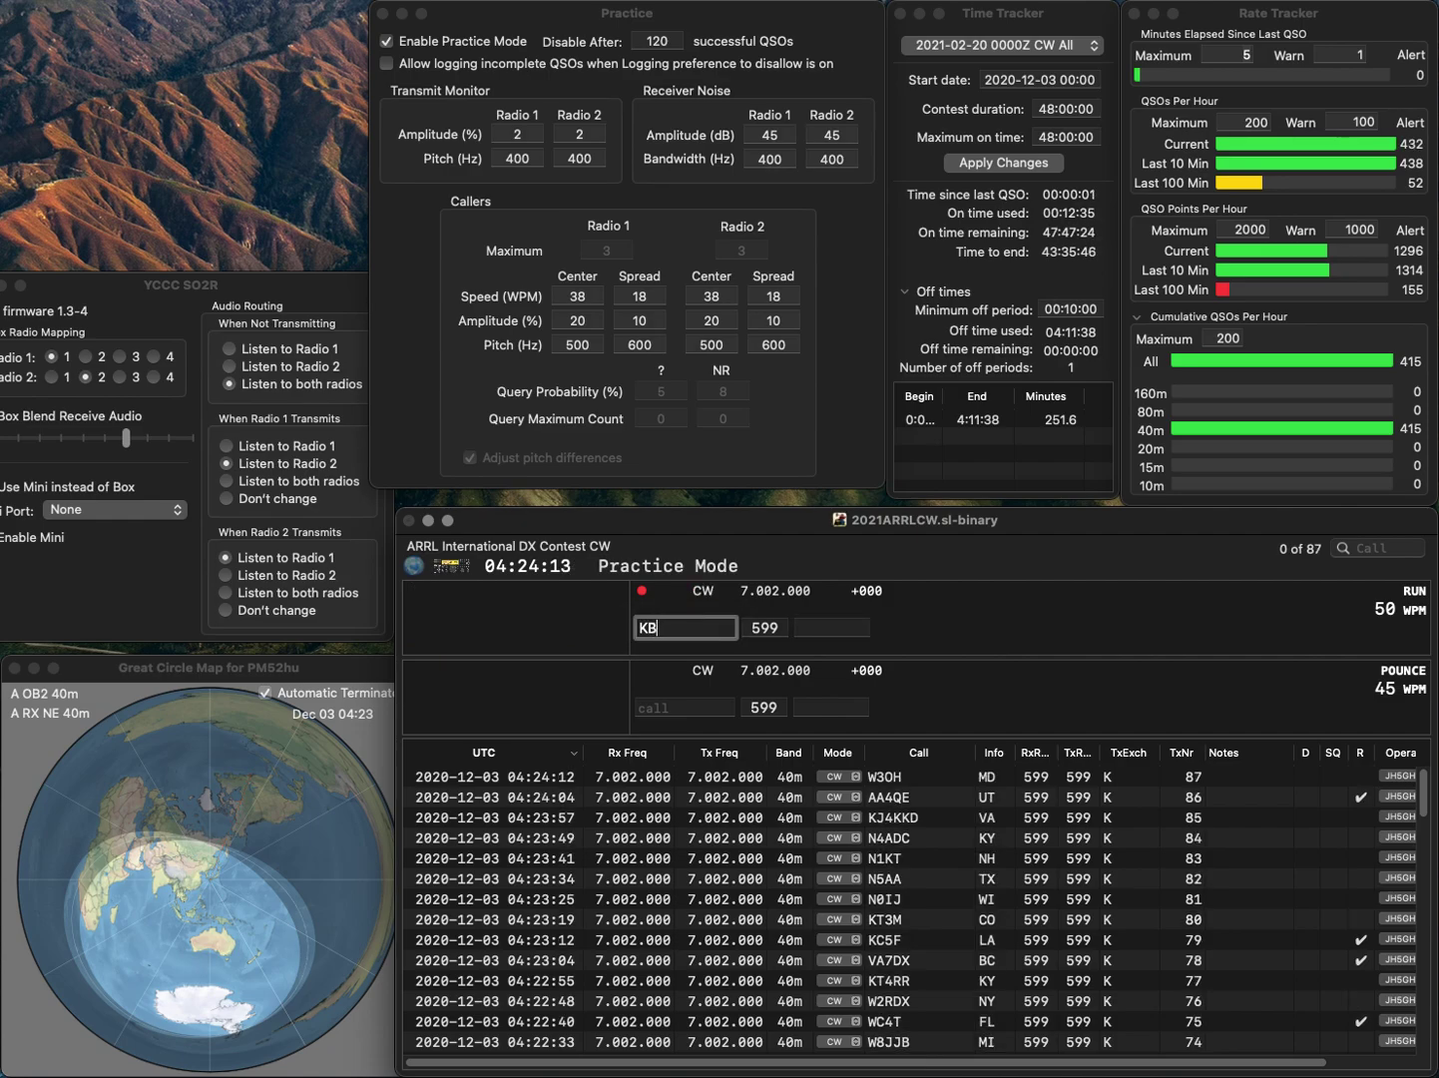
type("2URI")
key("Return")
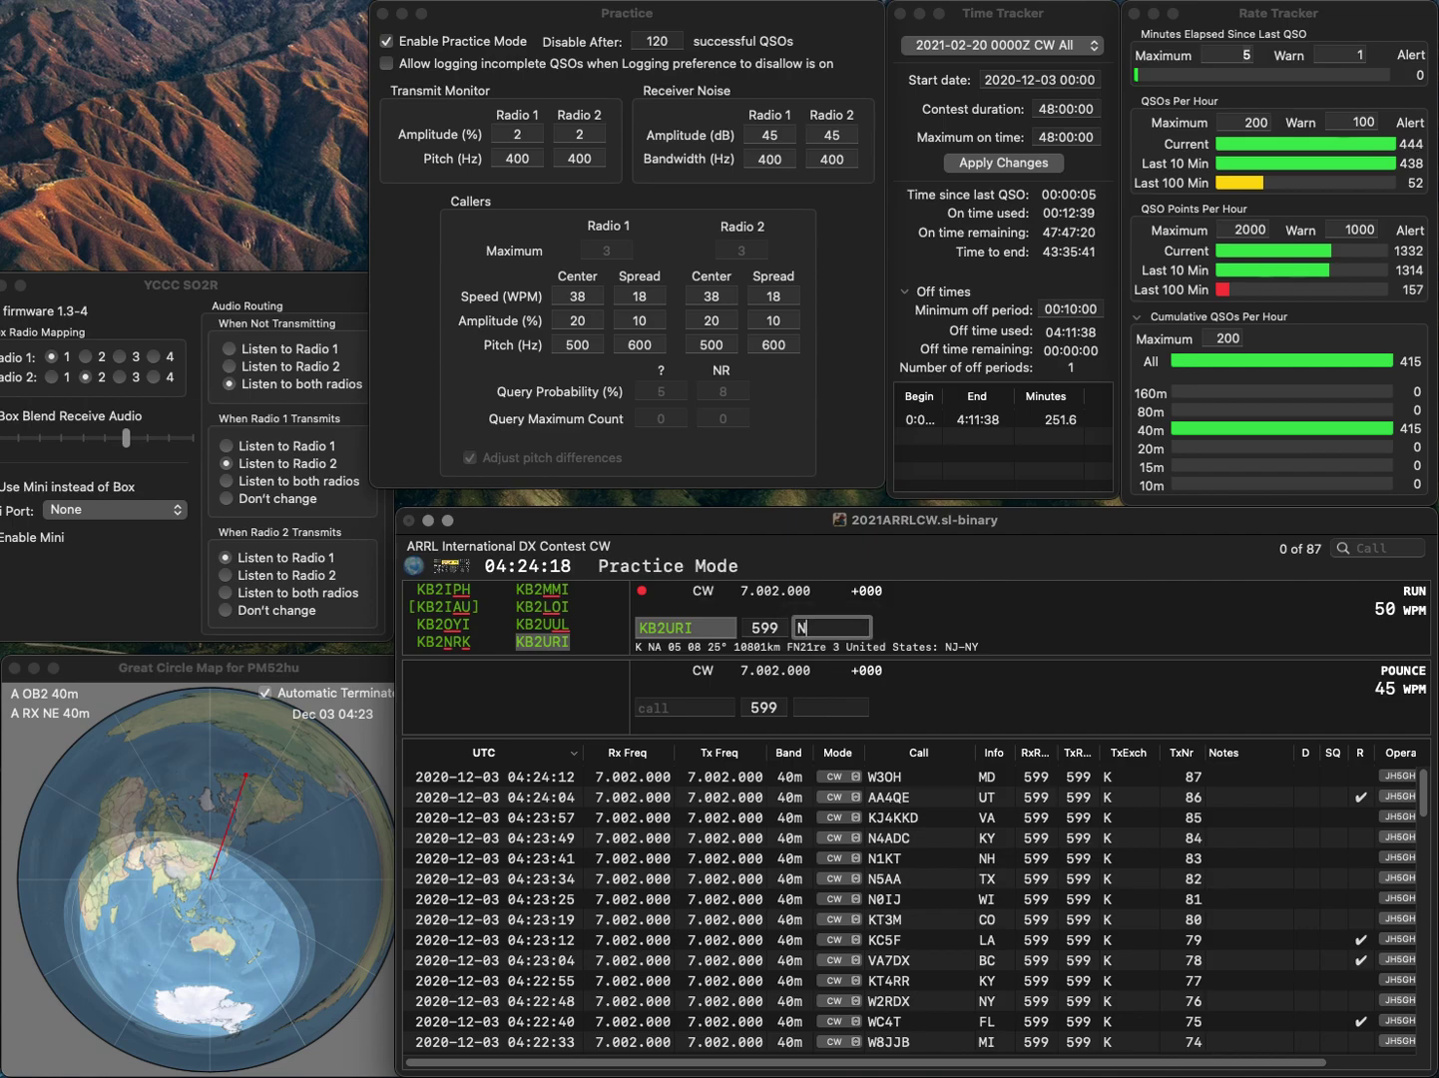
type("Y")
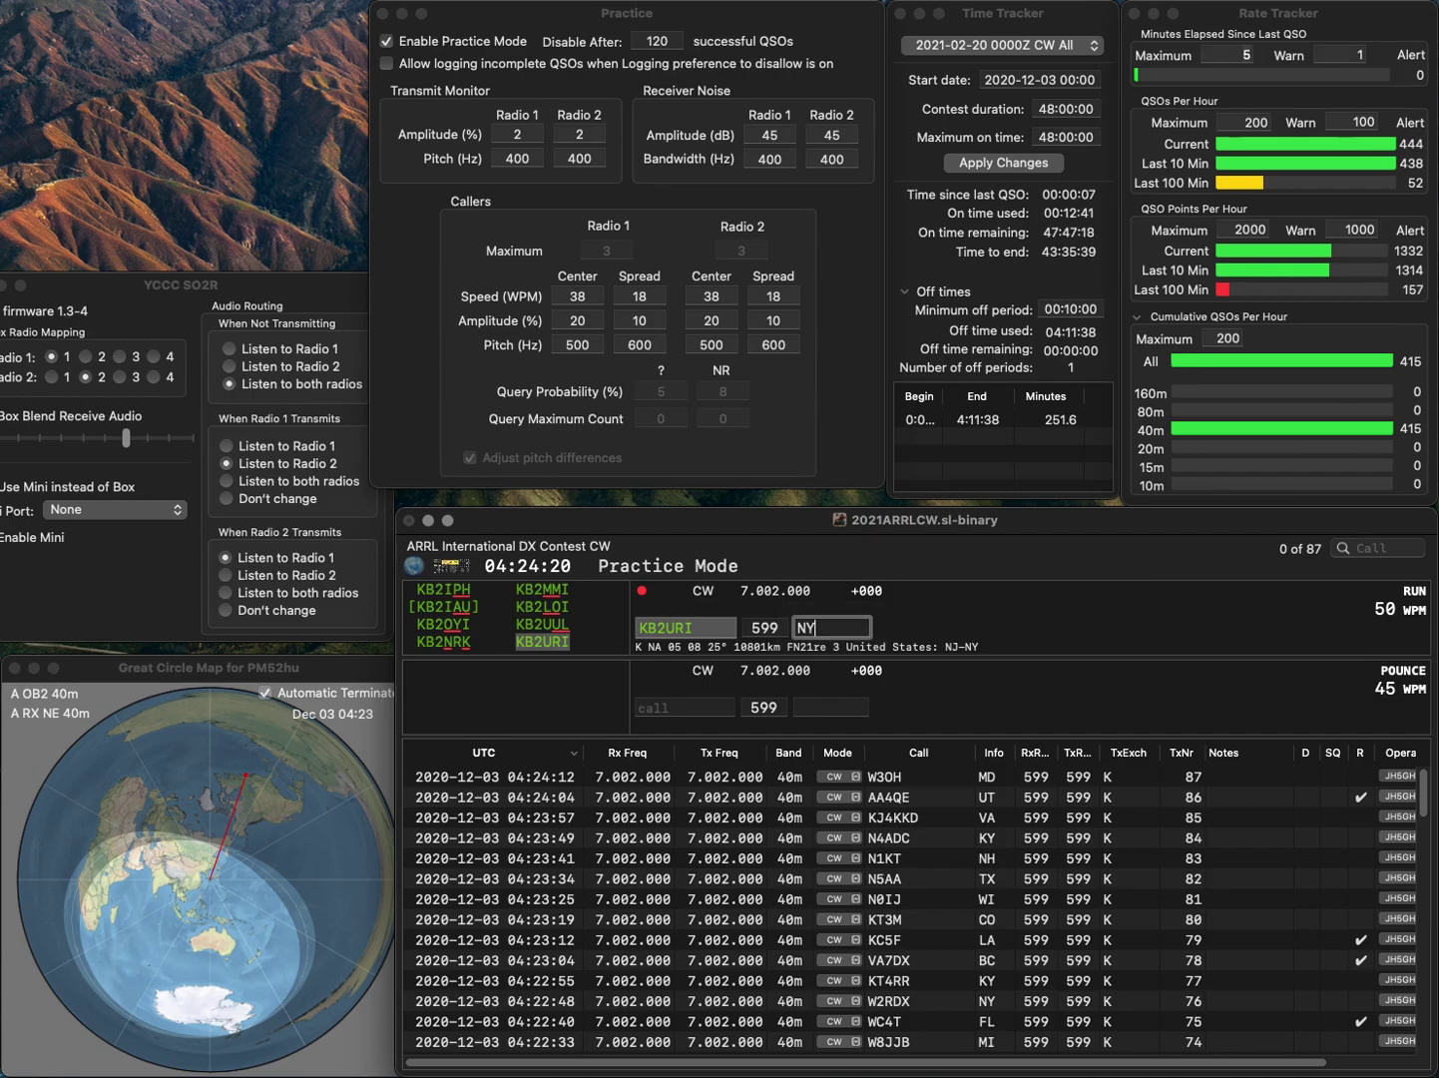
key("Return")
type("W3")
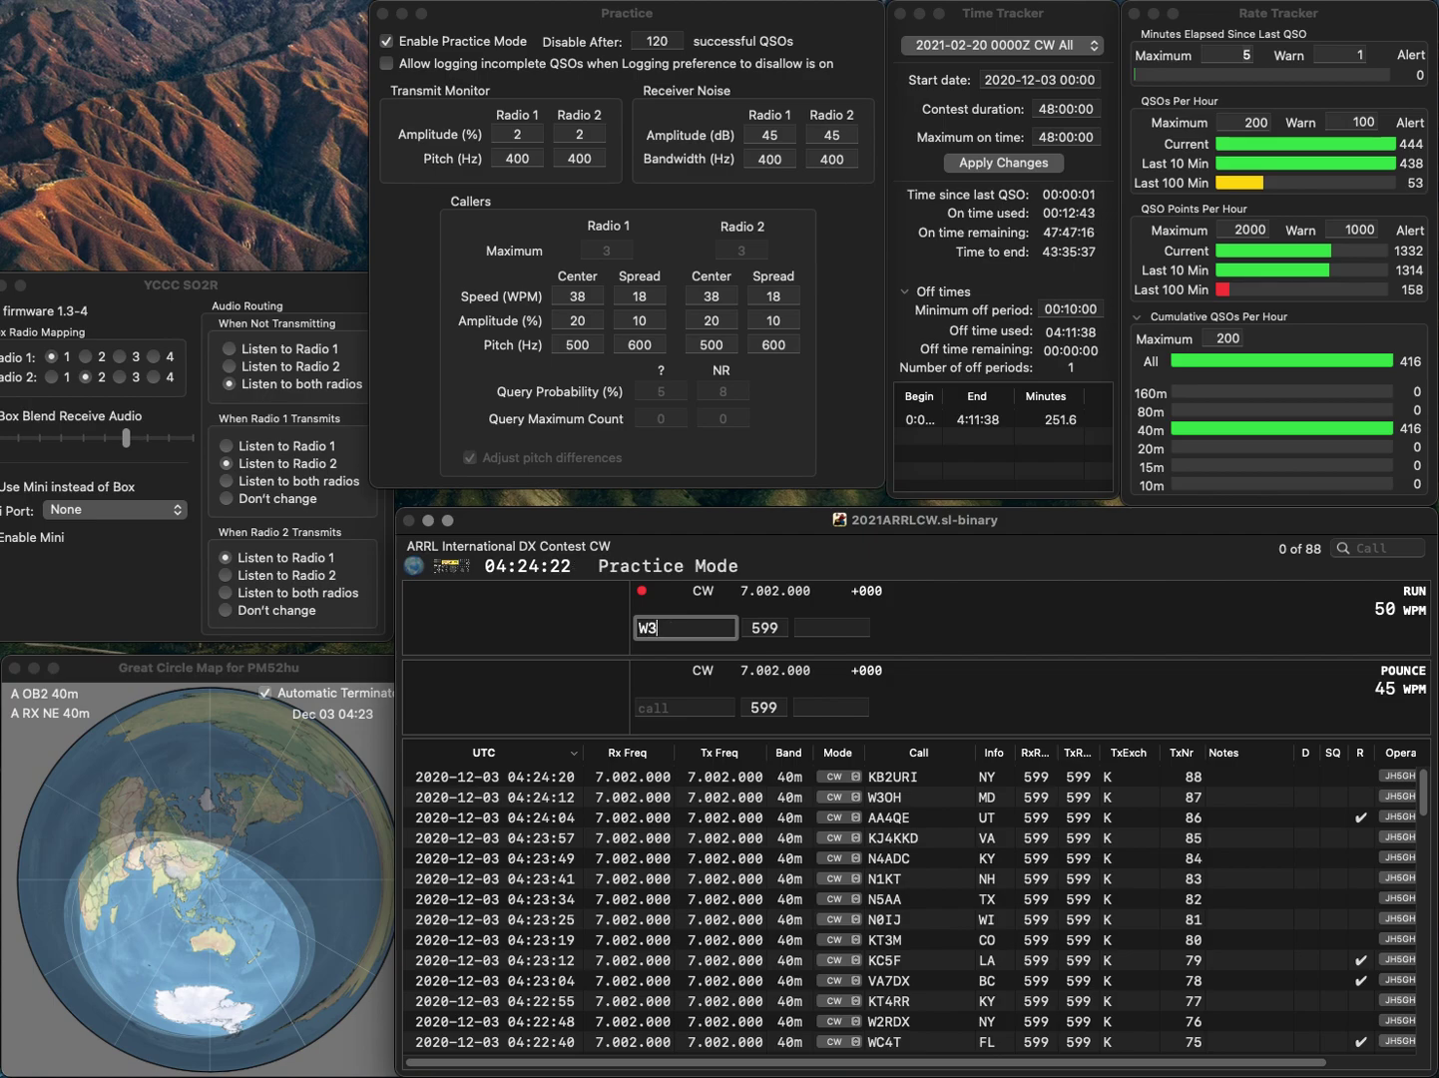
type("JJ")
key("space")
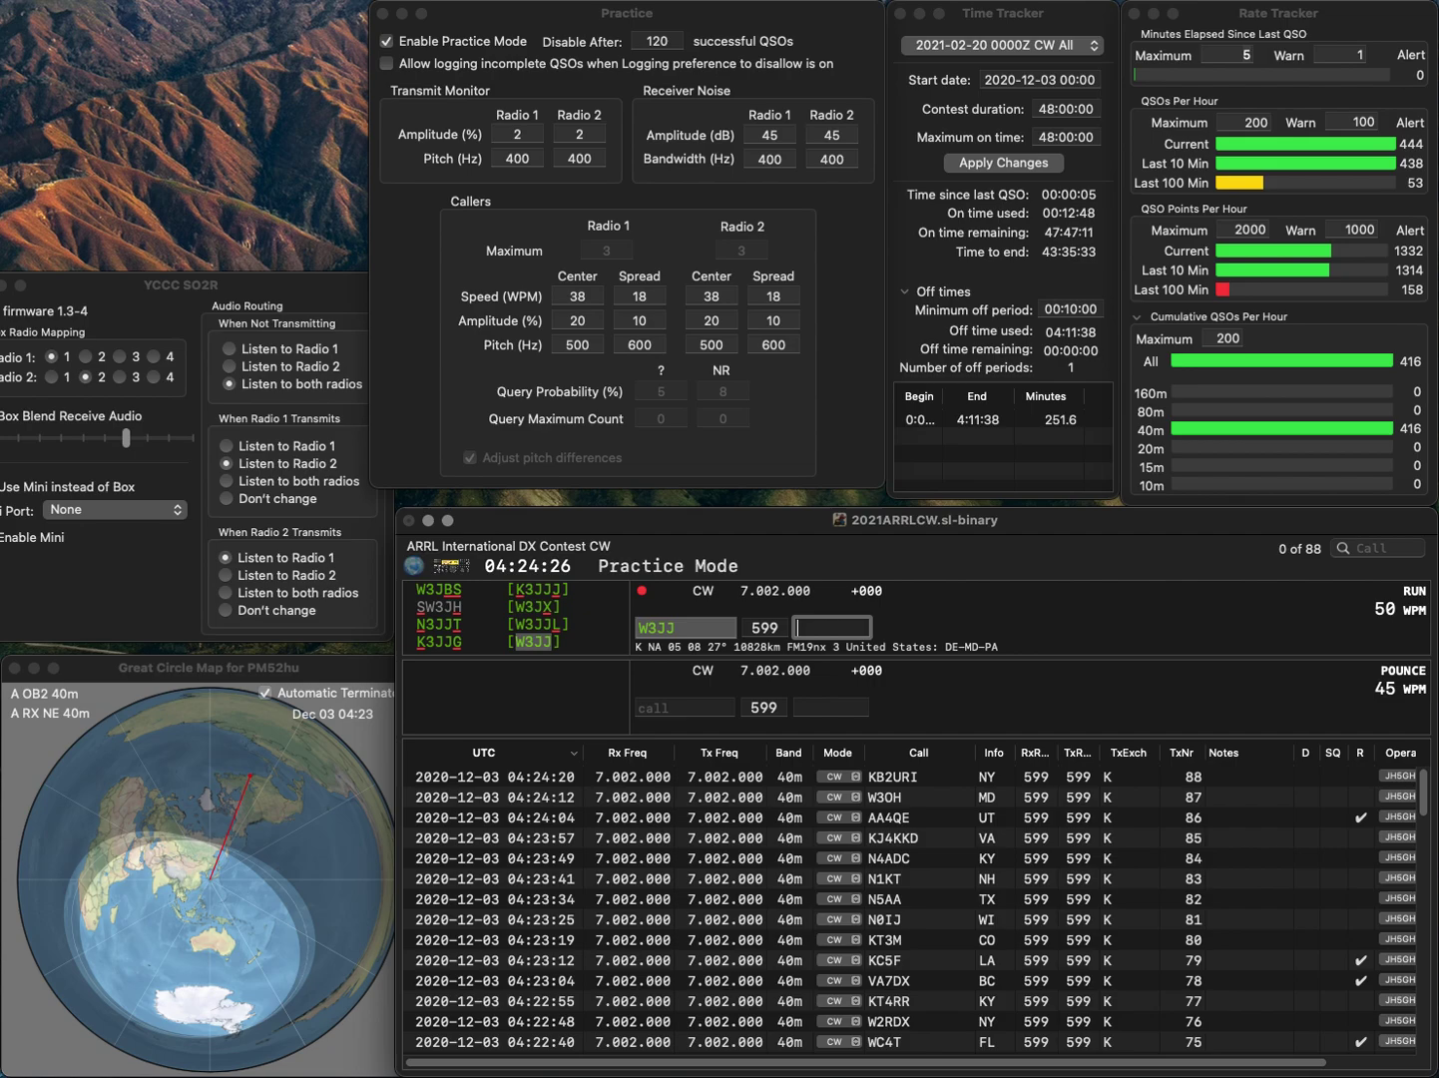
type("DE")
key("Return")
type("KJ4UGO")
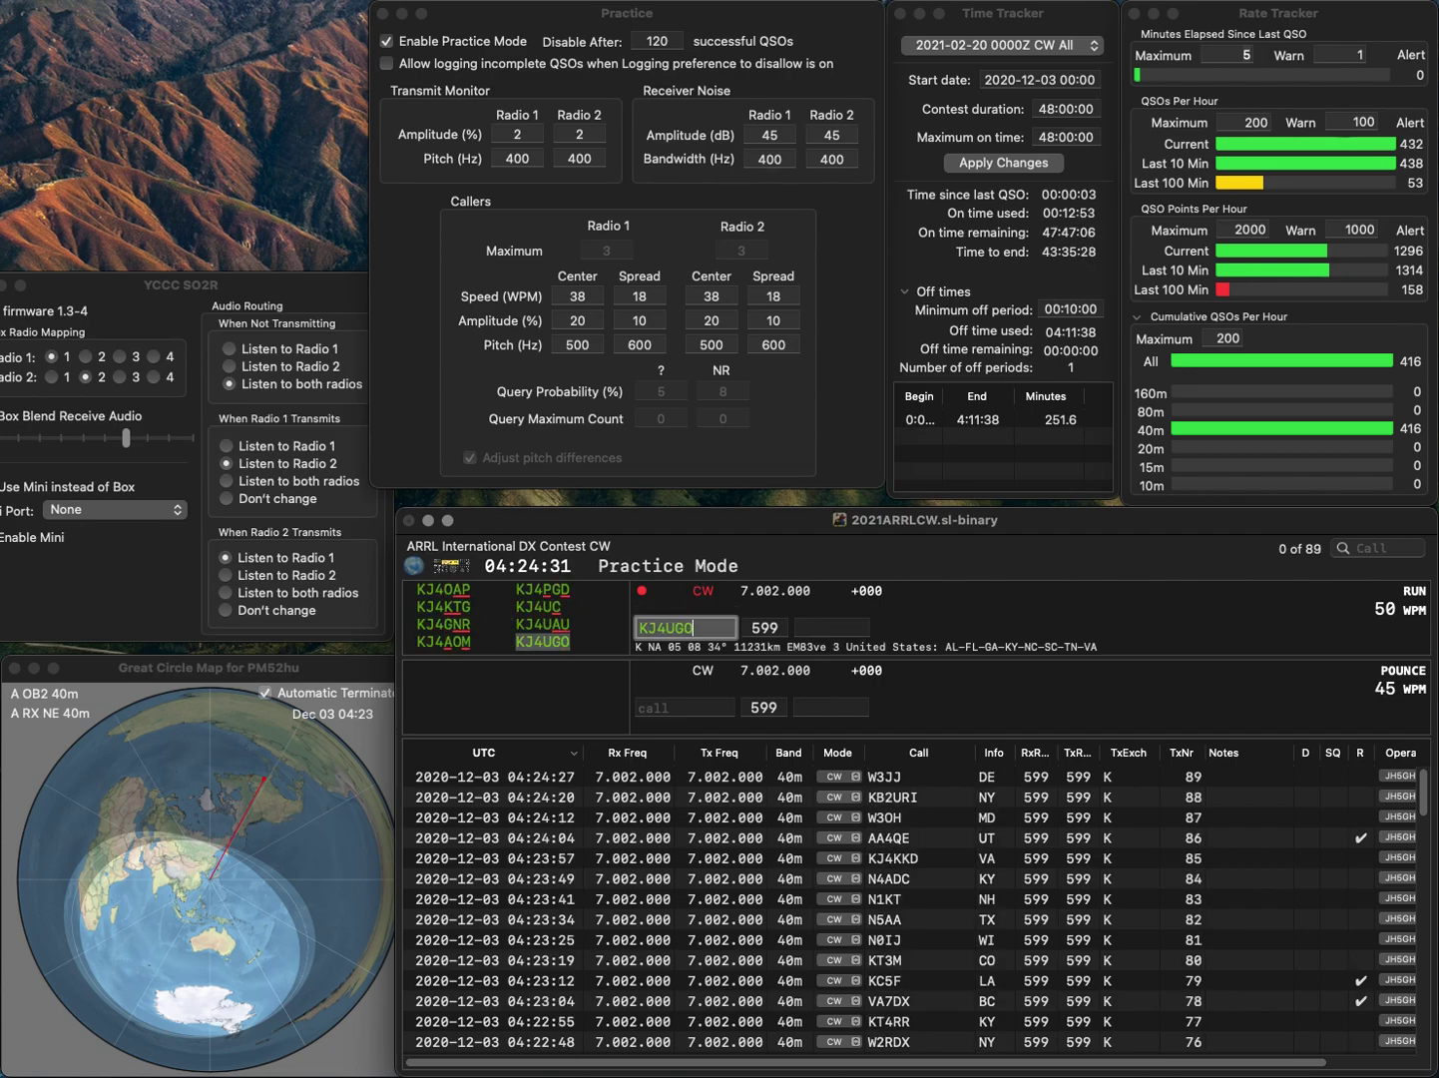
key("Return")
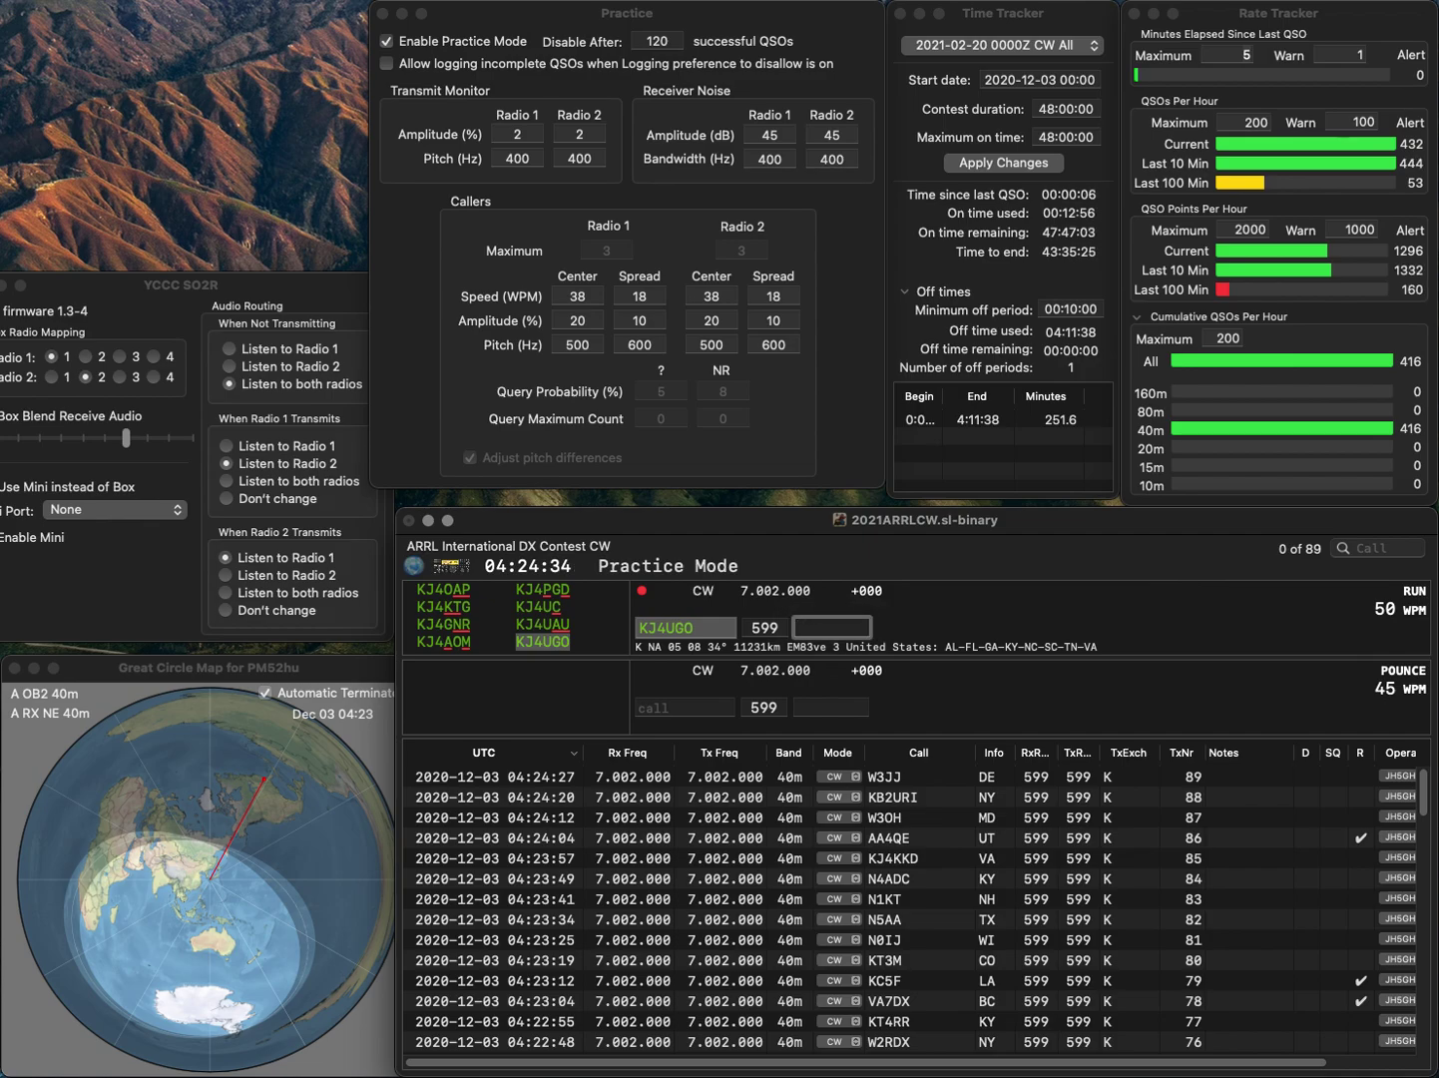
type("C")
key("Return")
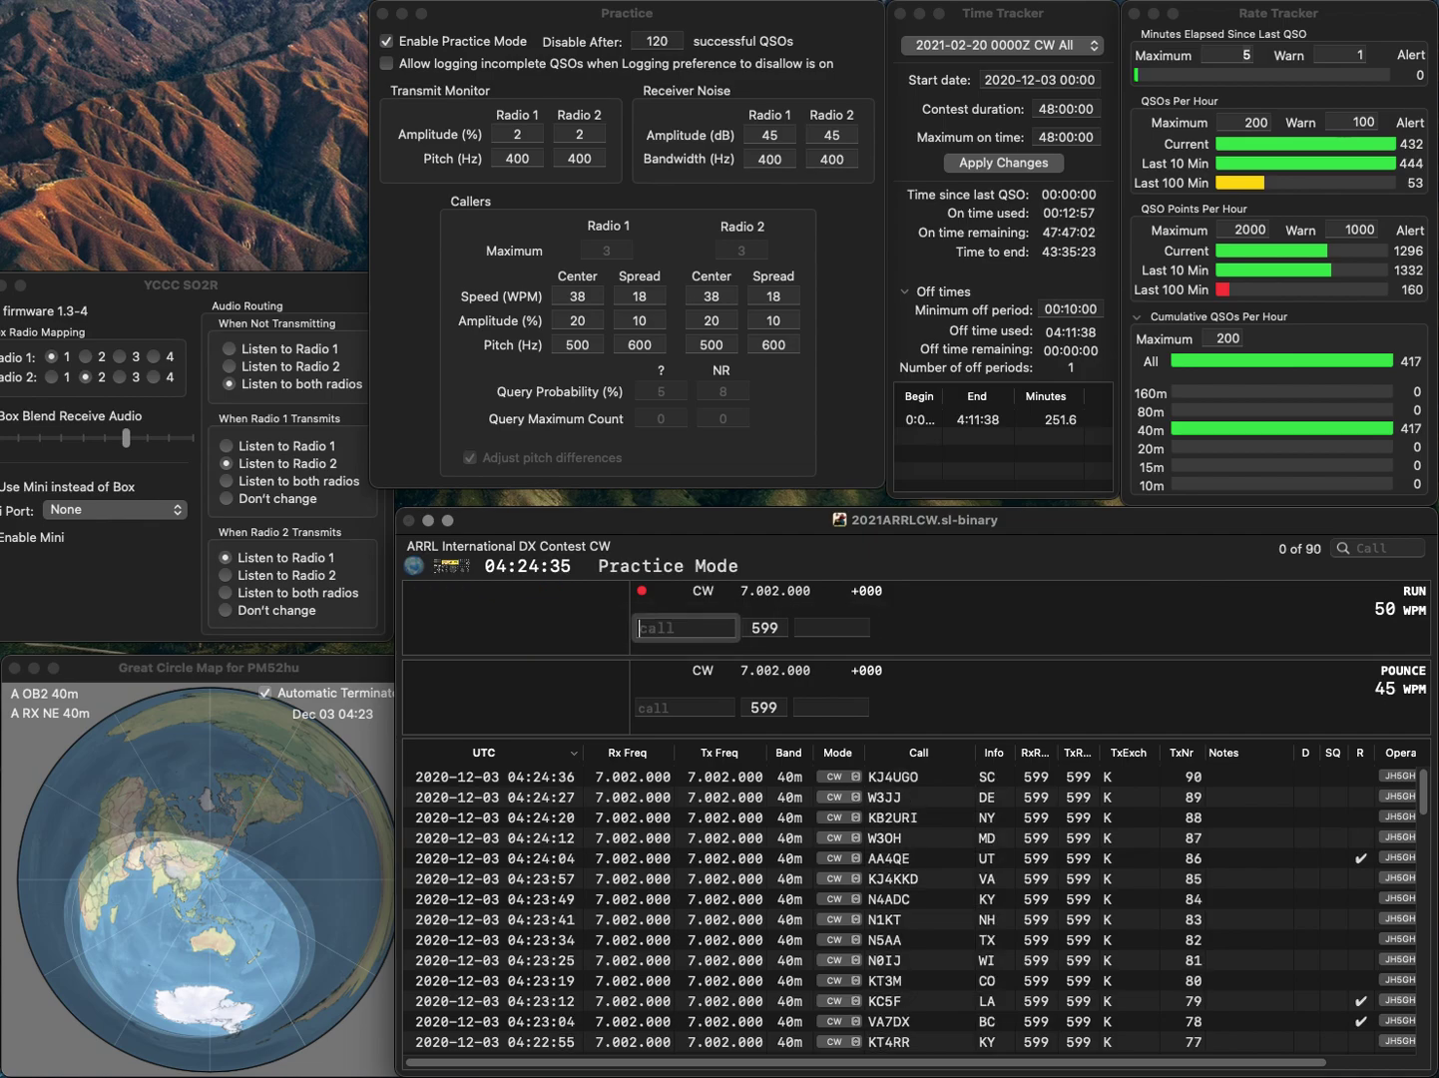
- Log the next caller on the run radio as N7NM with received exchange WA
type("N7NM")
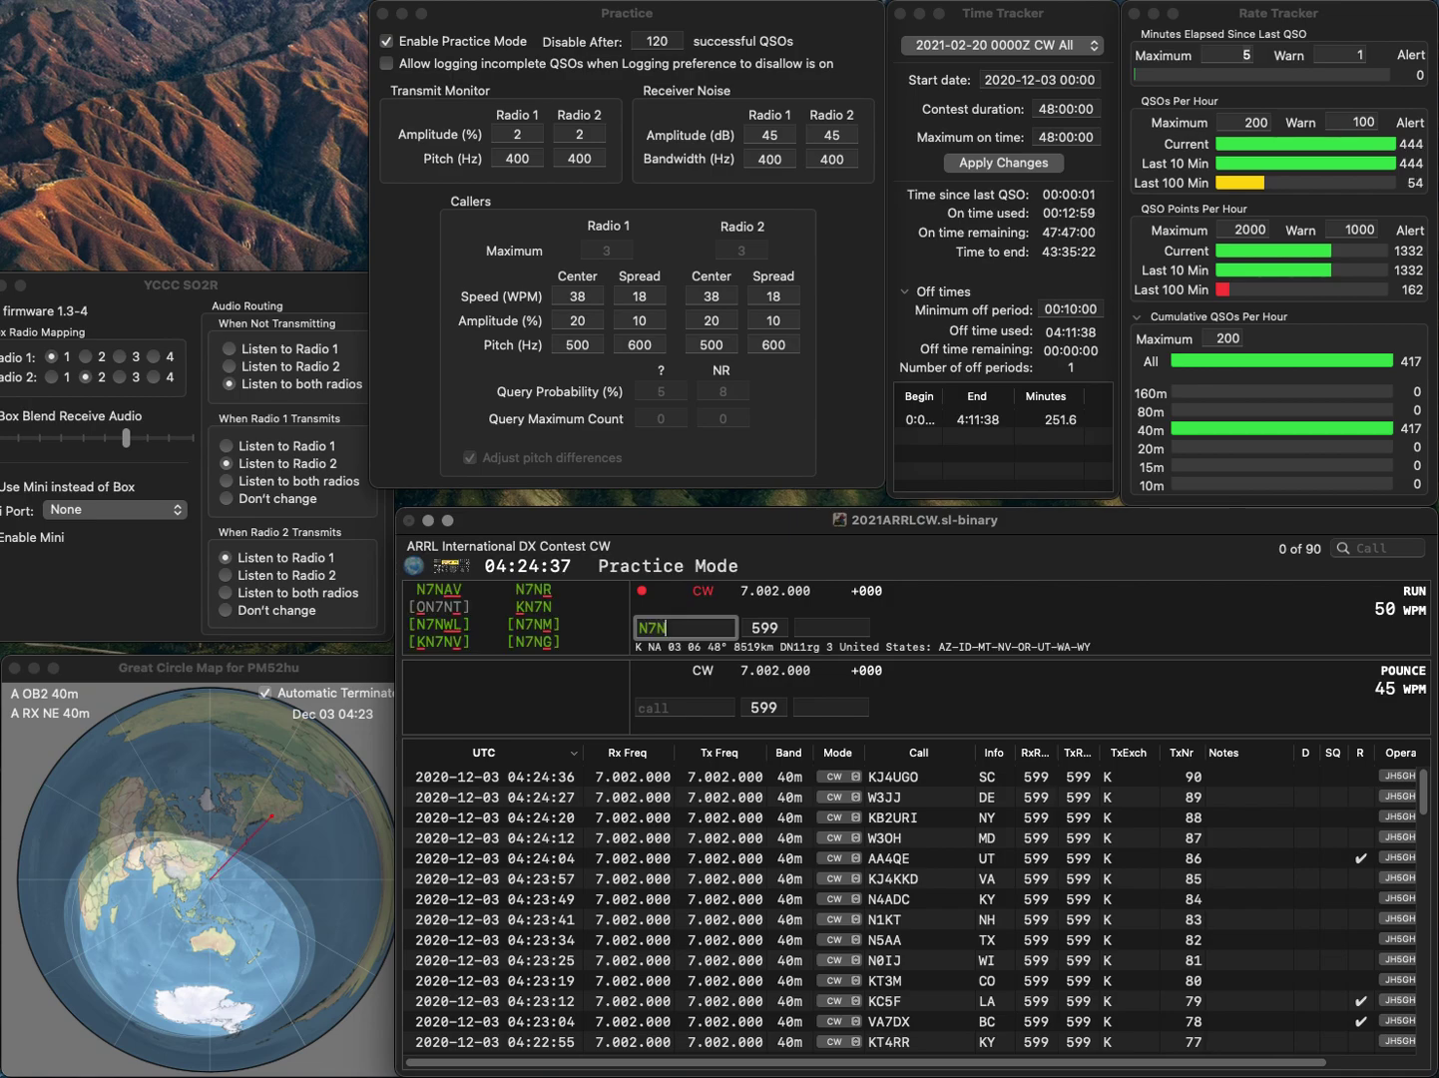
key("Return")
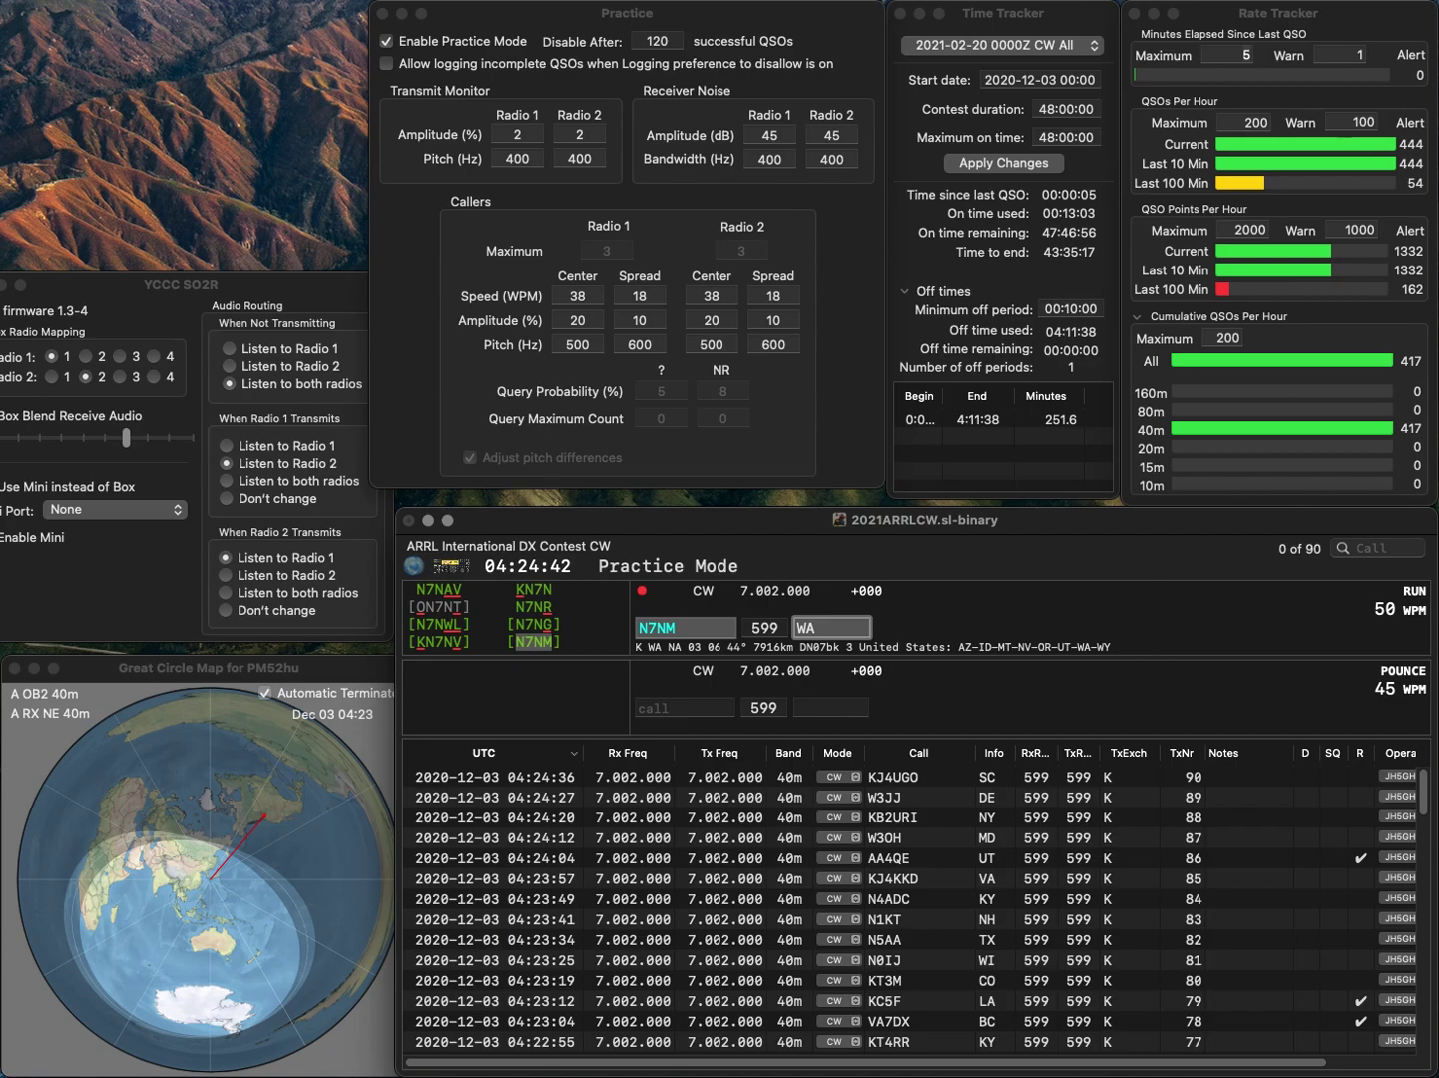
key("Return")
type("WA7DXB")
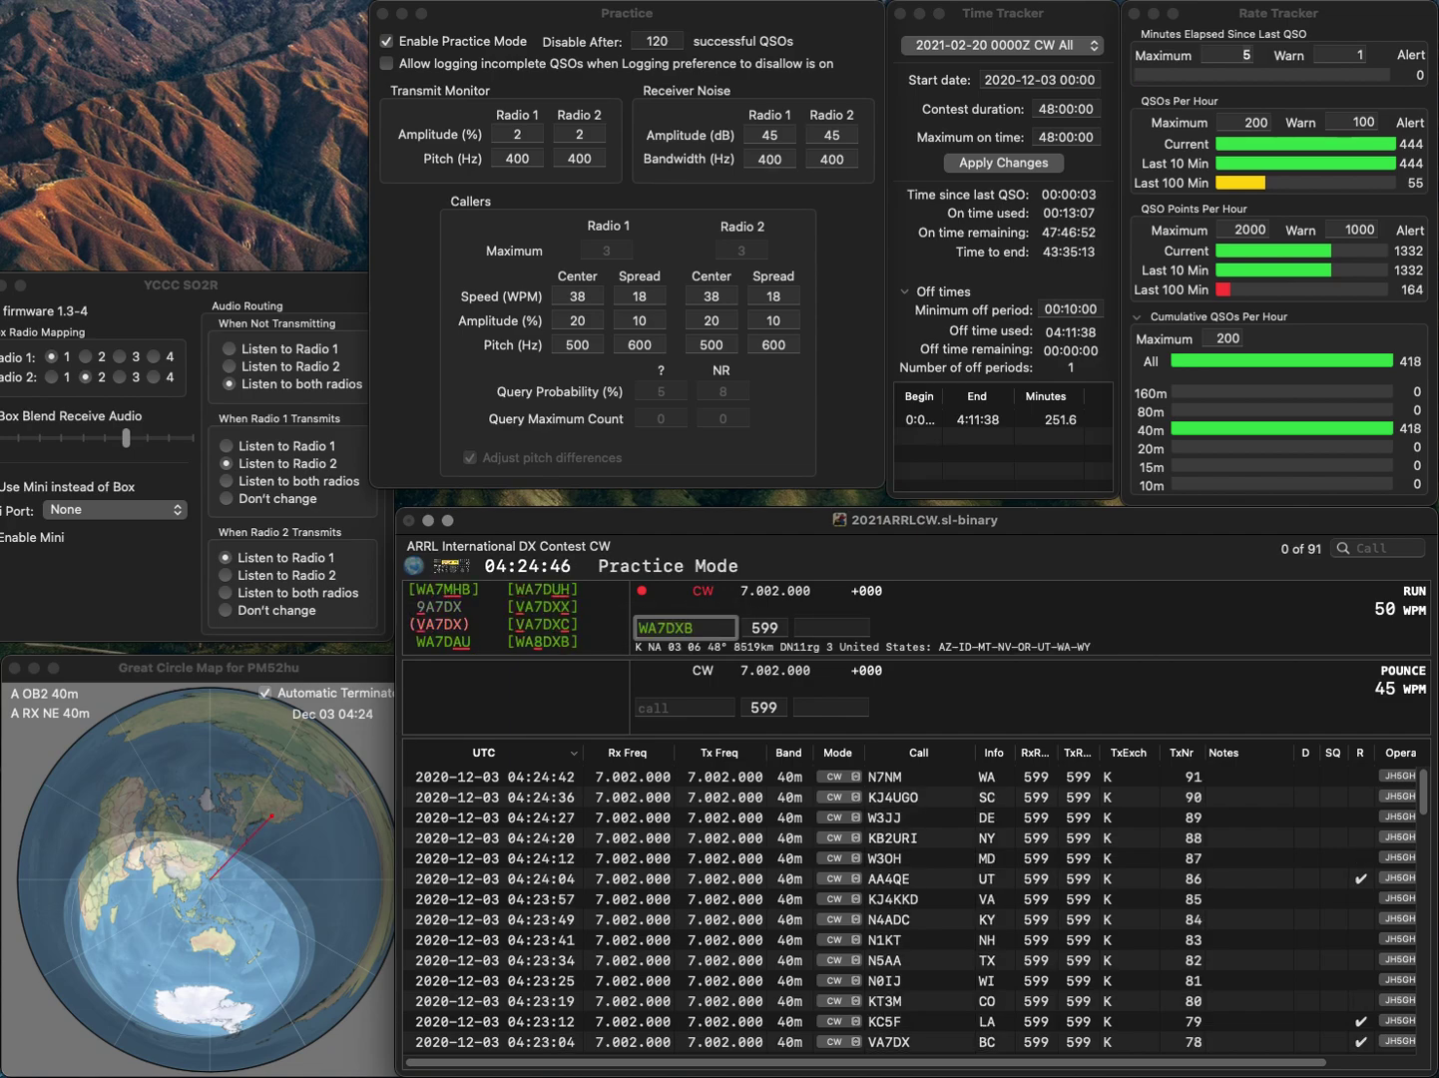
key("Left")
key("BackSpace")
type("8")
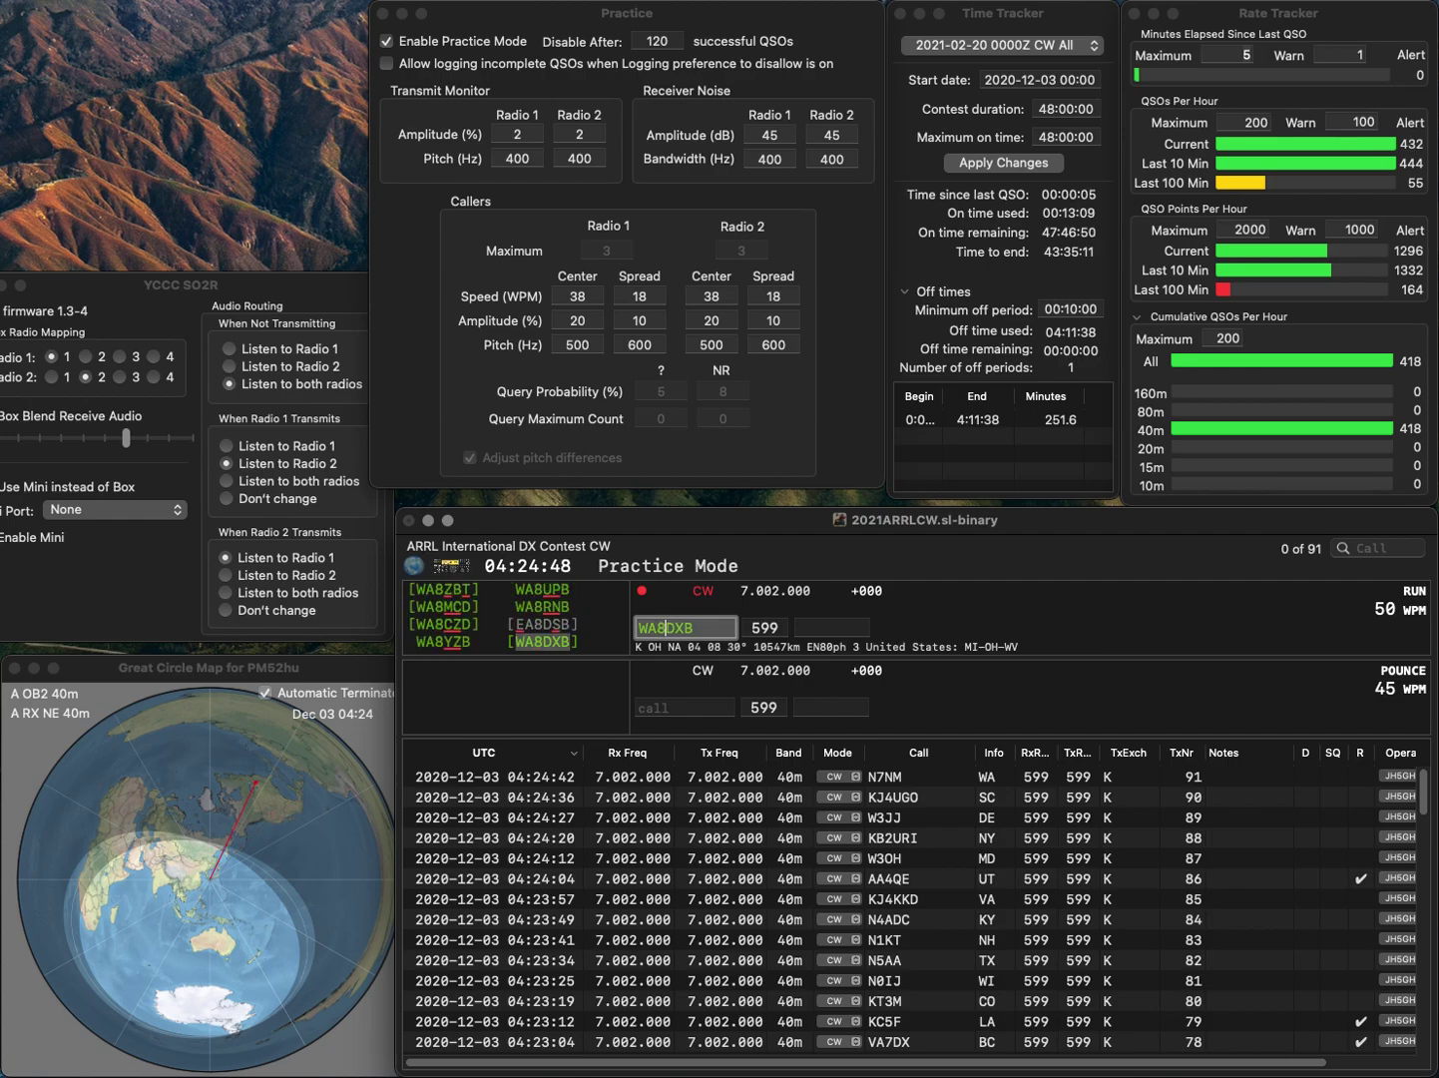
key("Return")
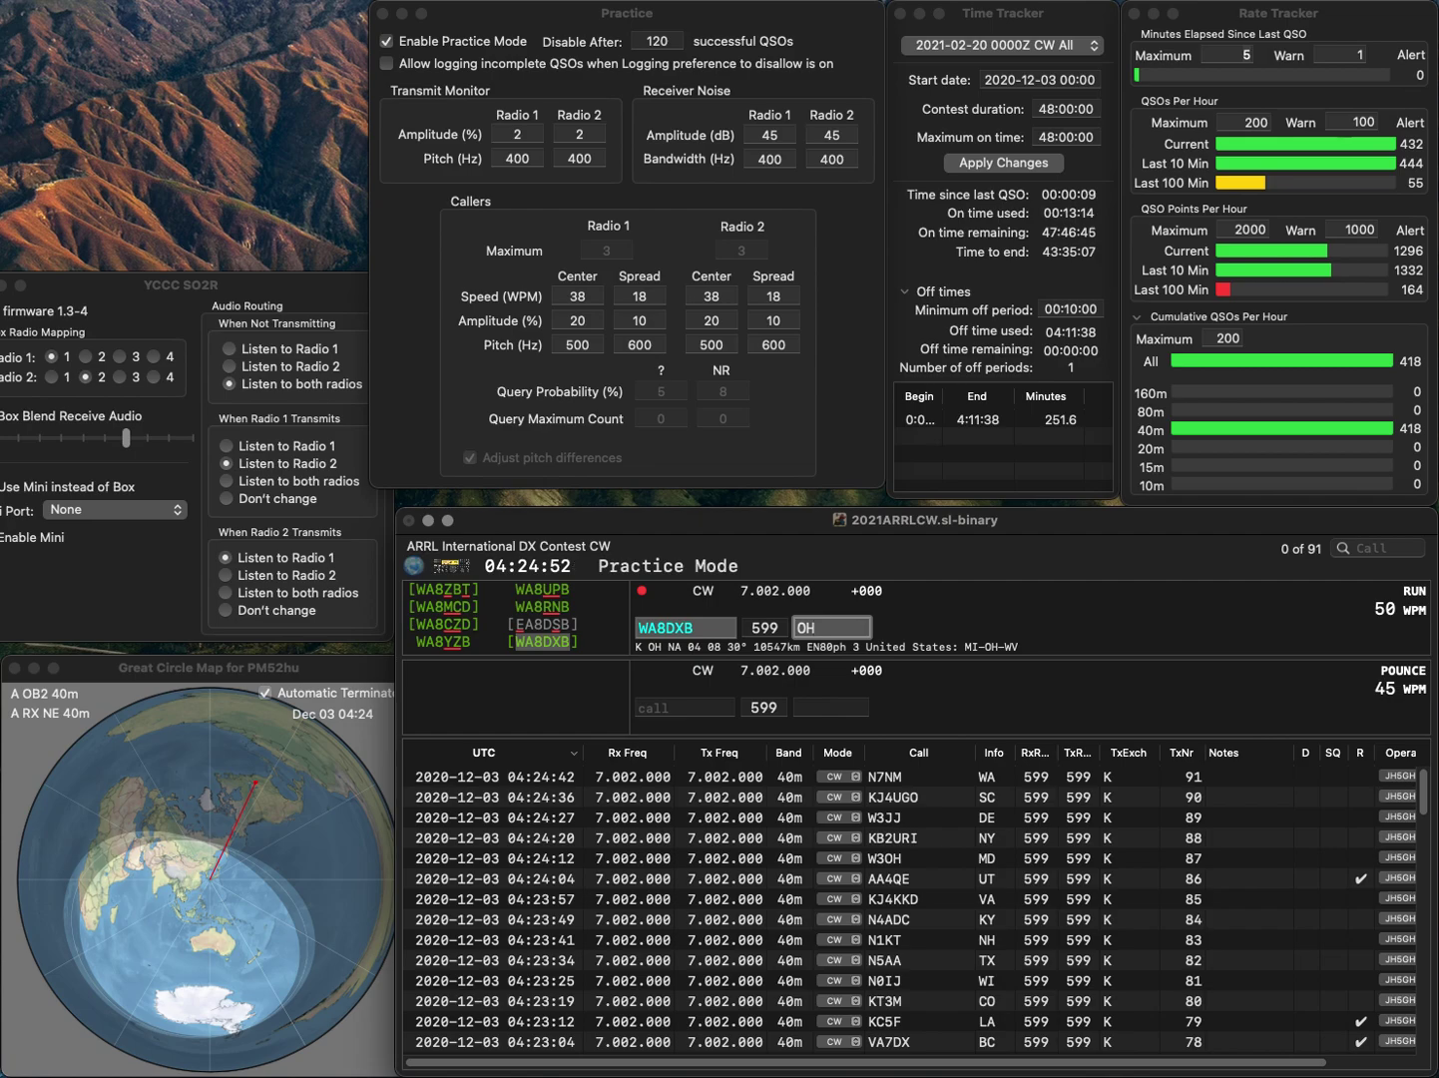
key("Return")
- Log the next caller on the run radio as WH6LE with received exchange SC
type("W5BLE")
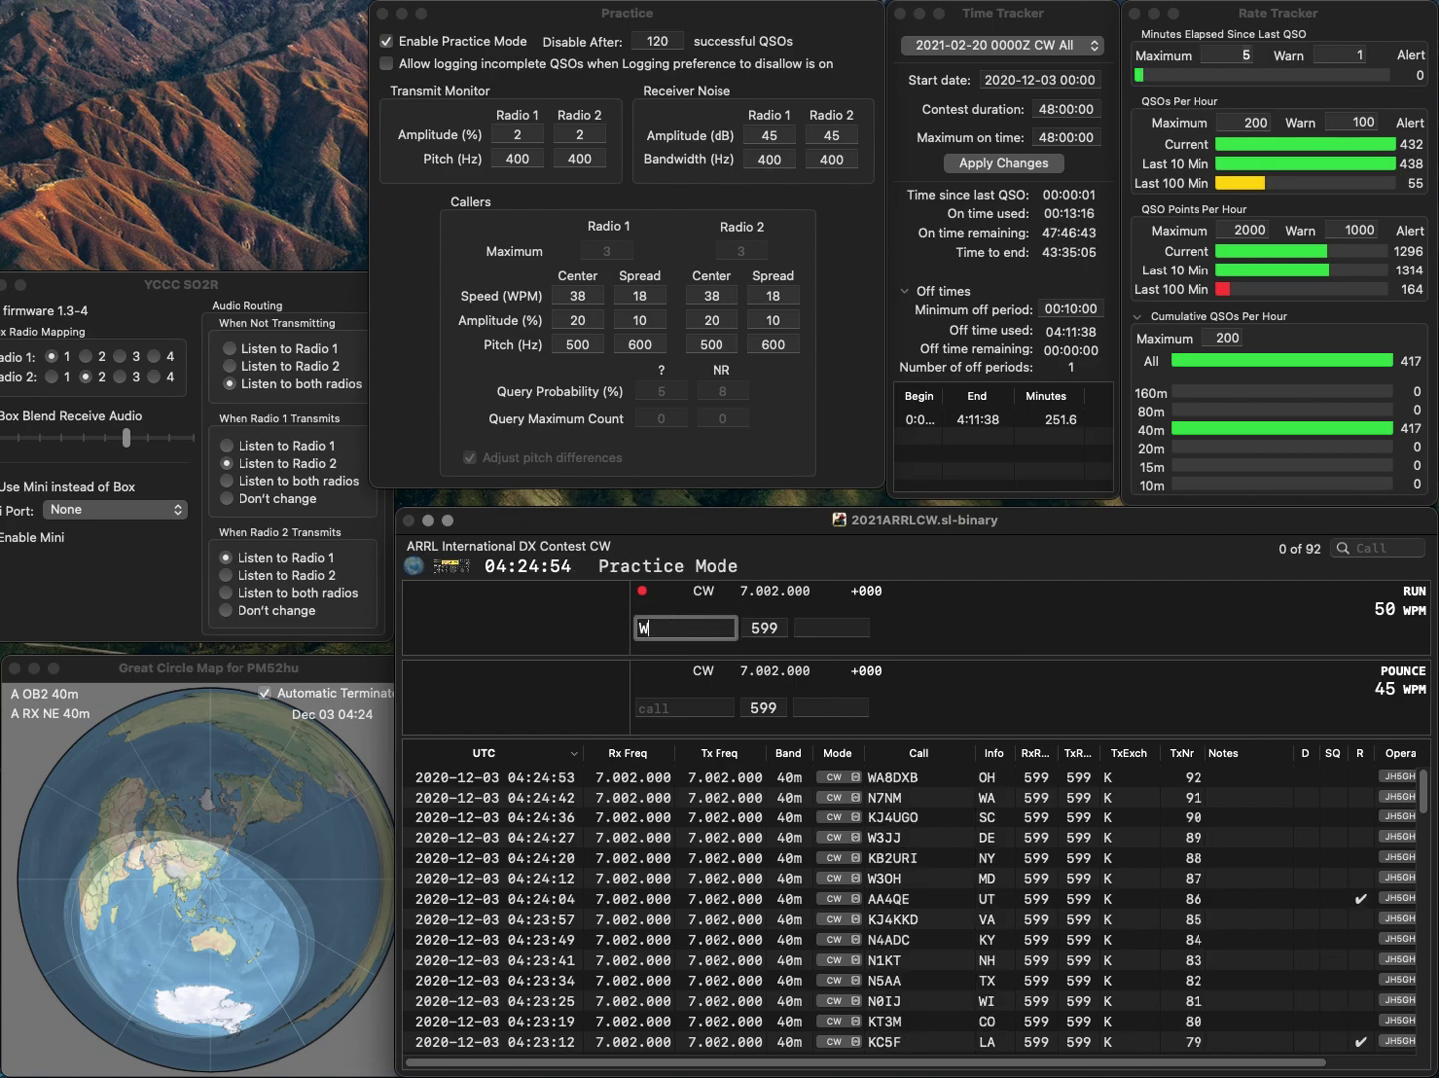
key("Return")
left_click(665, 628)
type("H6LE")
key("Return")
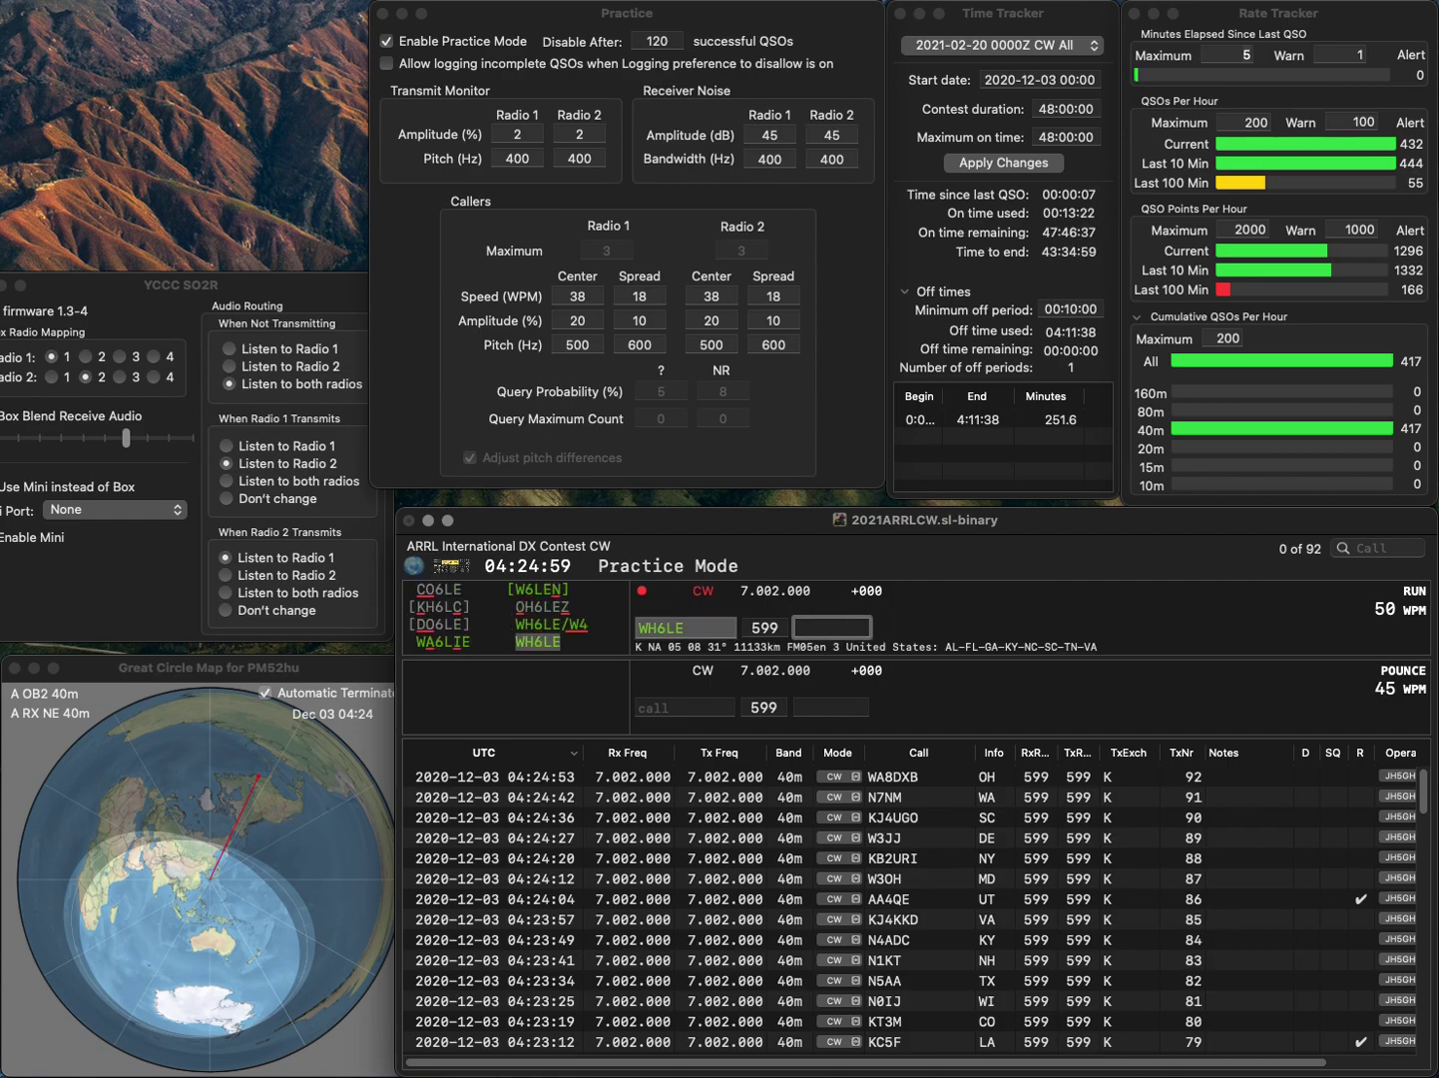
type("SC")
key("Return")
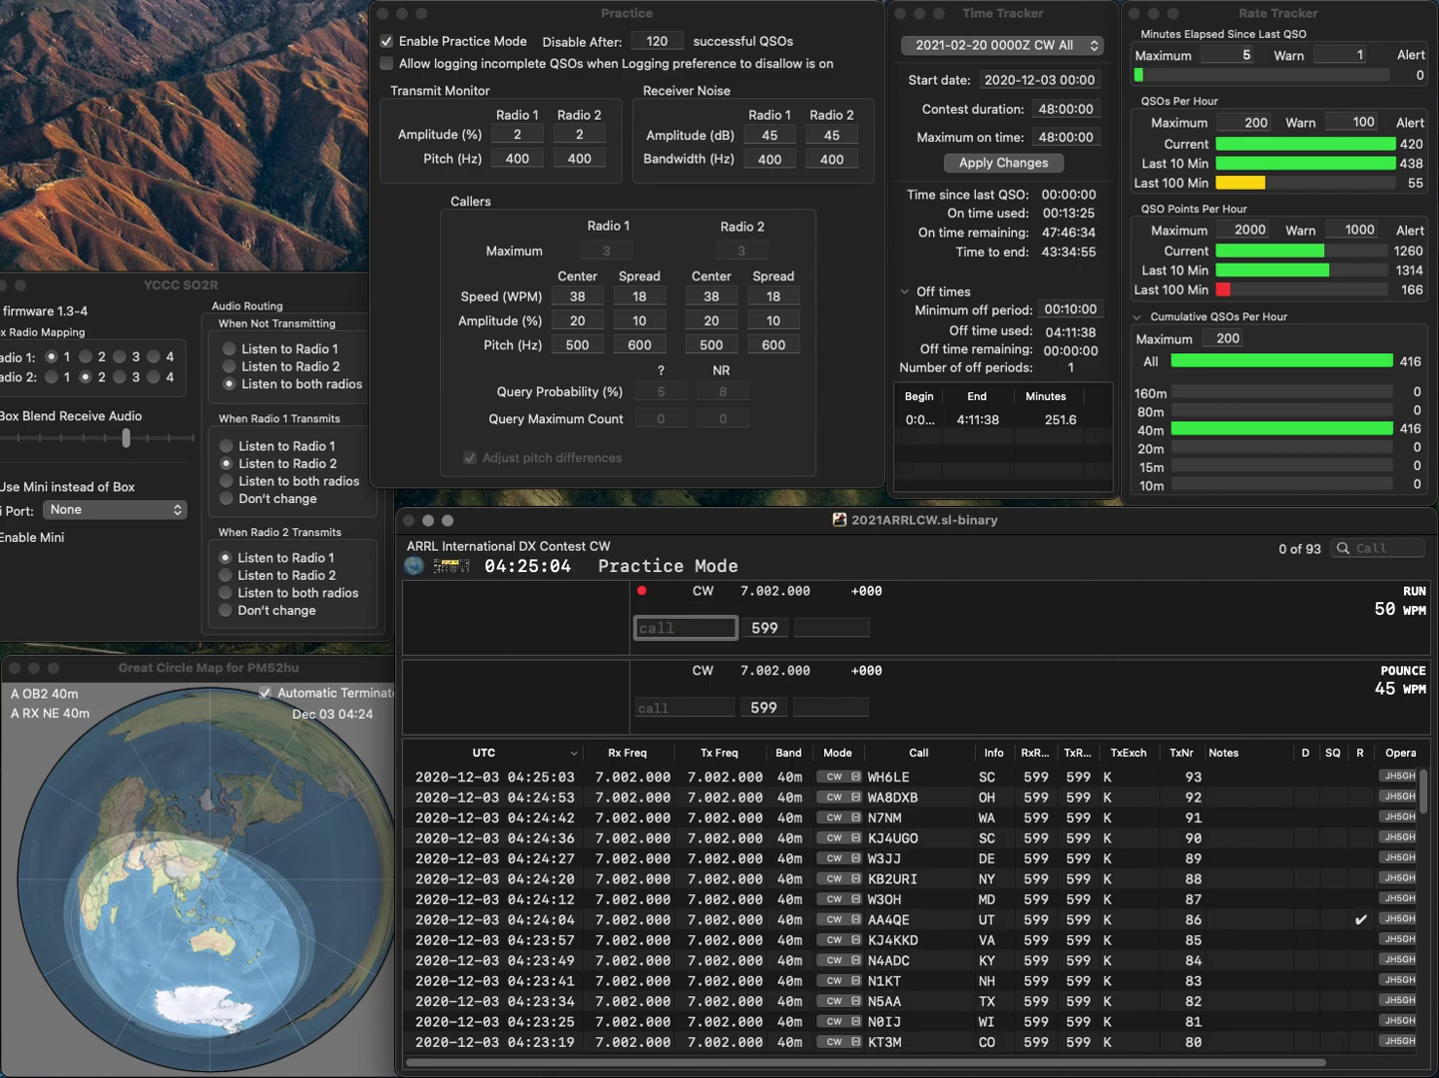
type("W7AE")
key("Return")
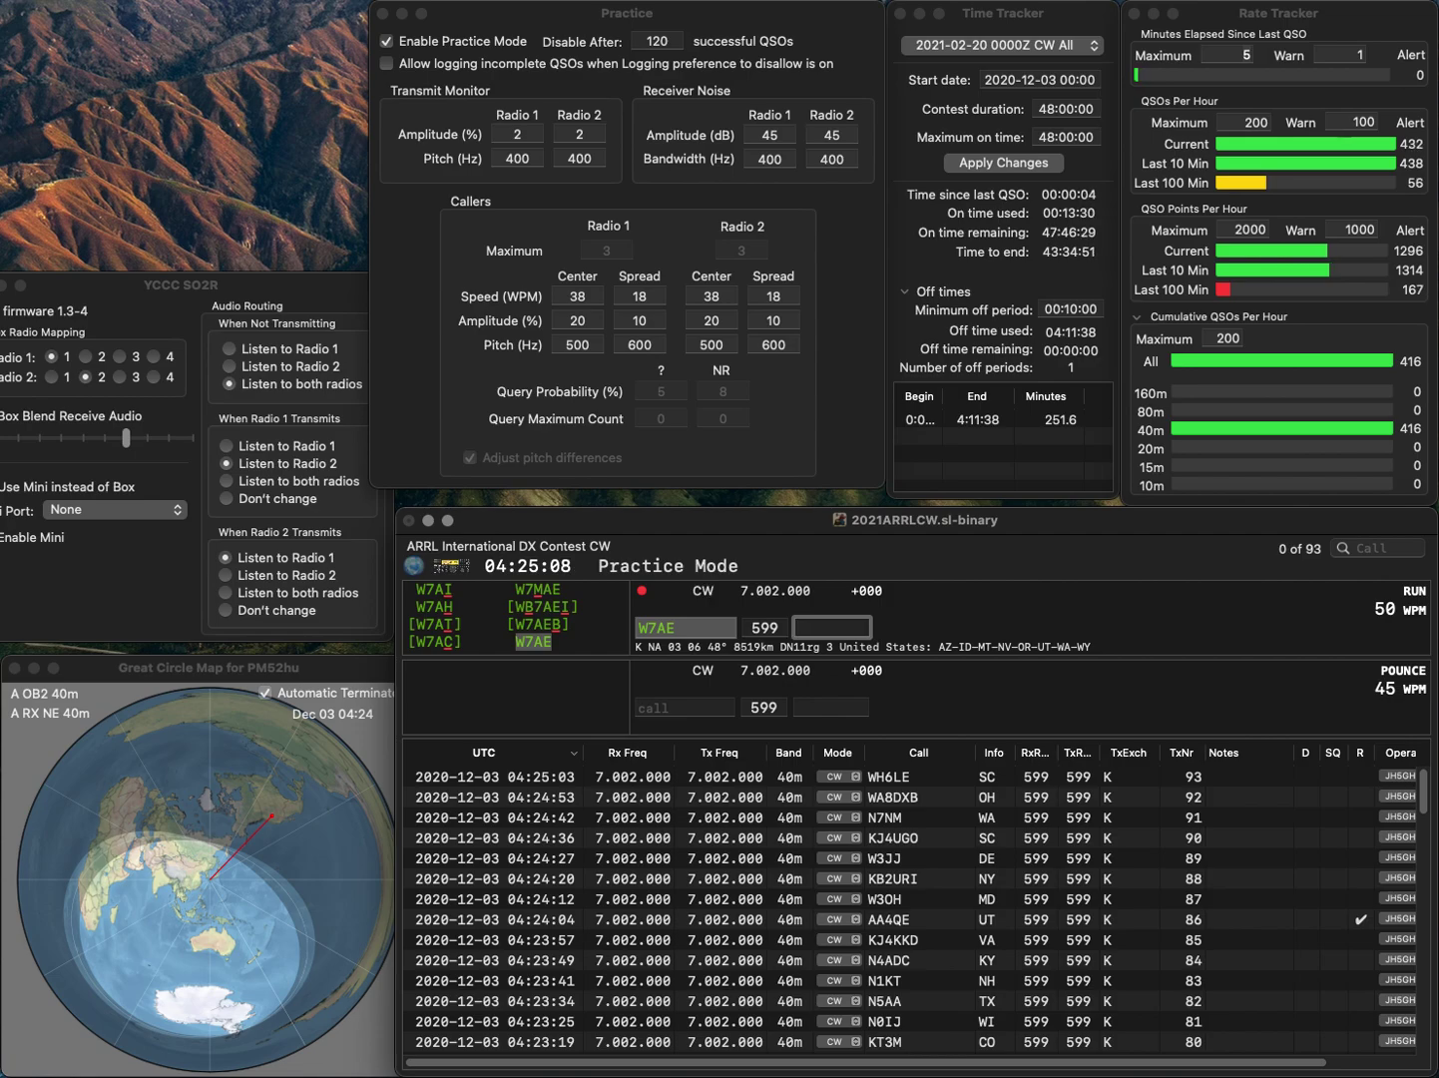
type("OR")
key("Return")
type("K")
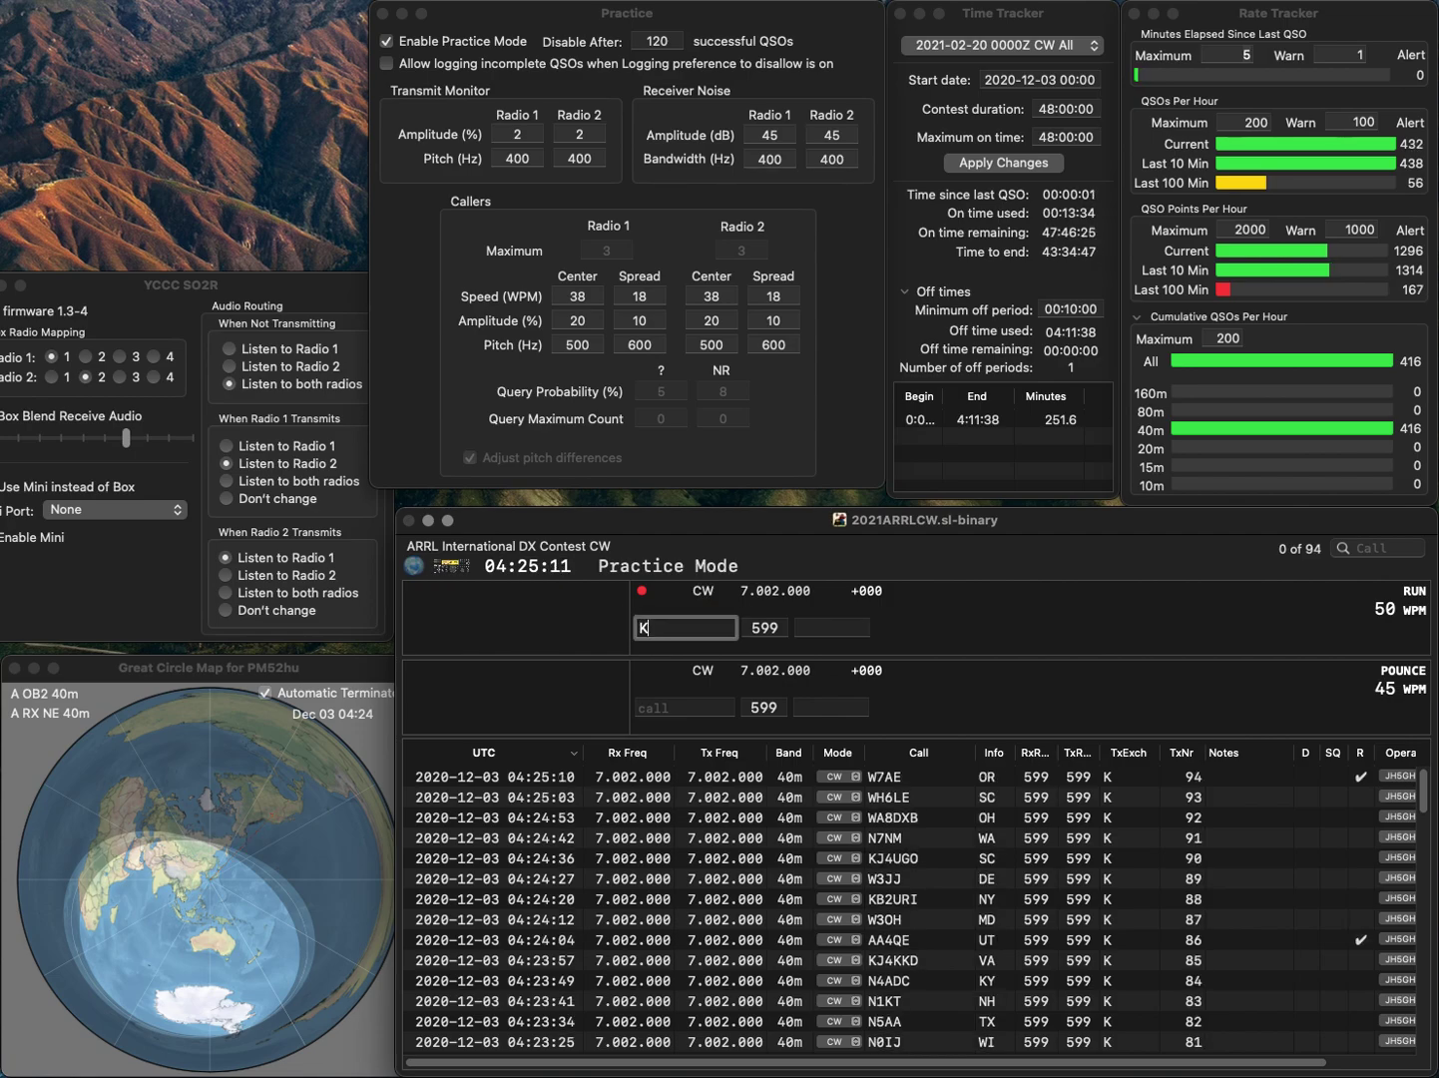
type("3TYL")
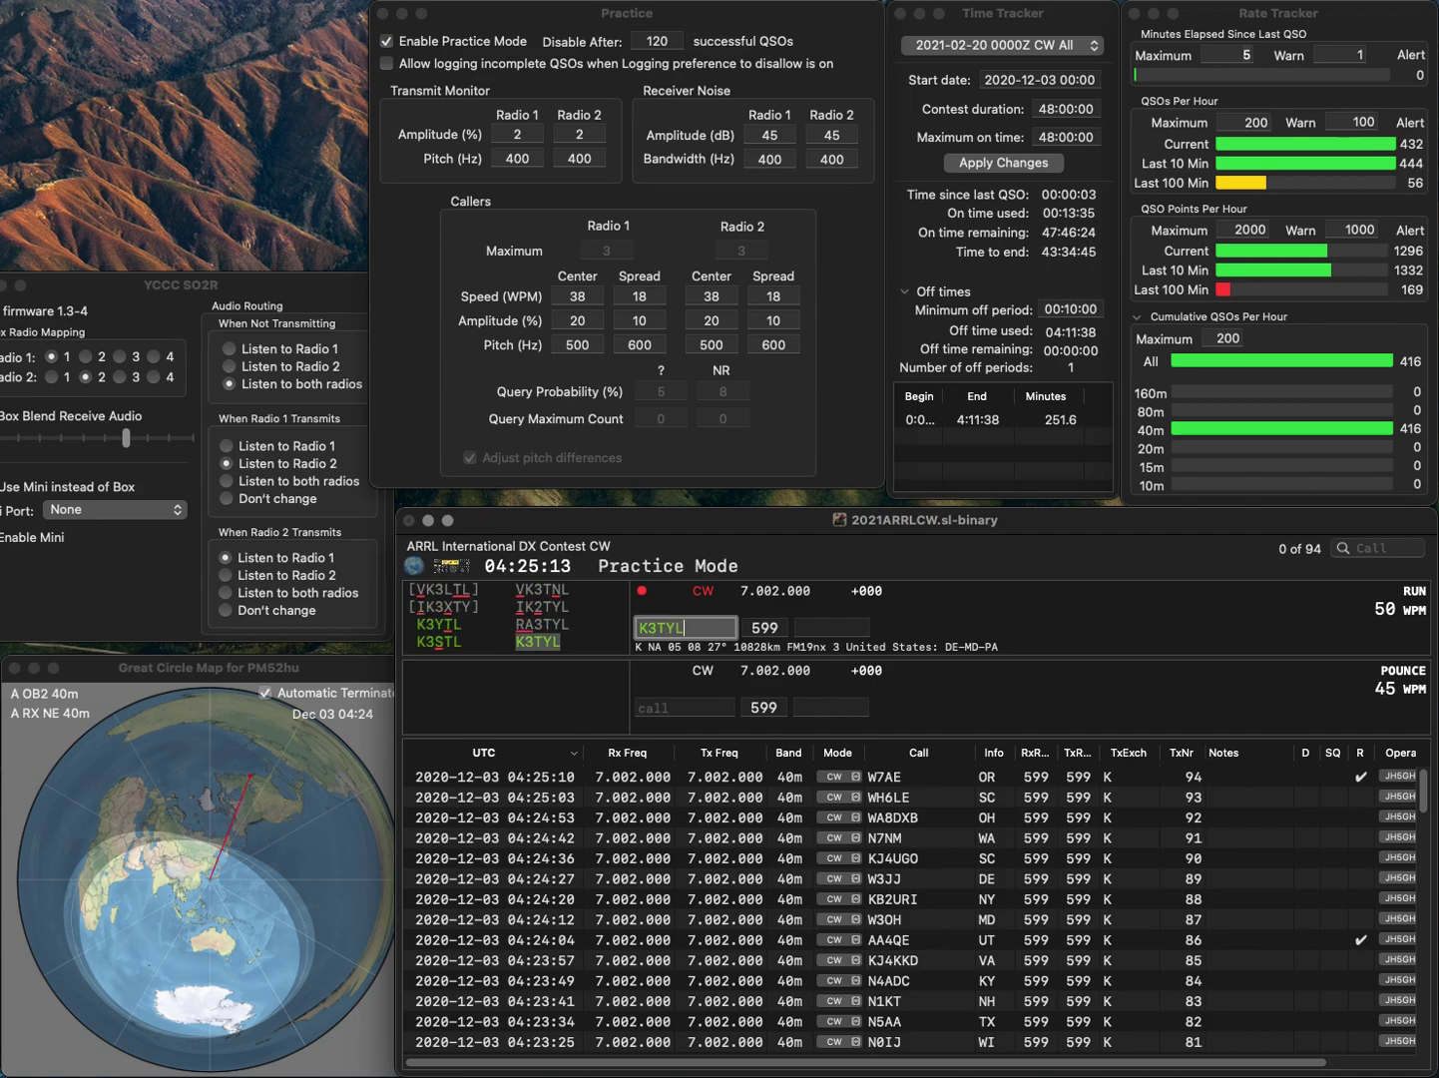
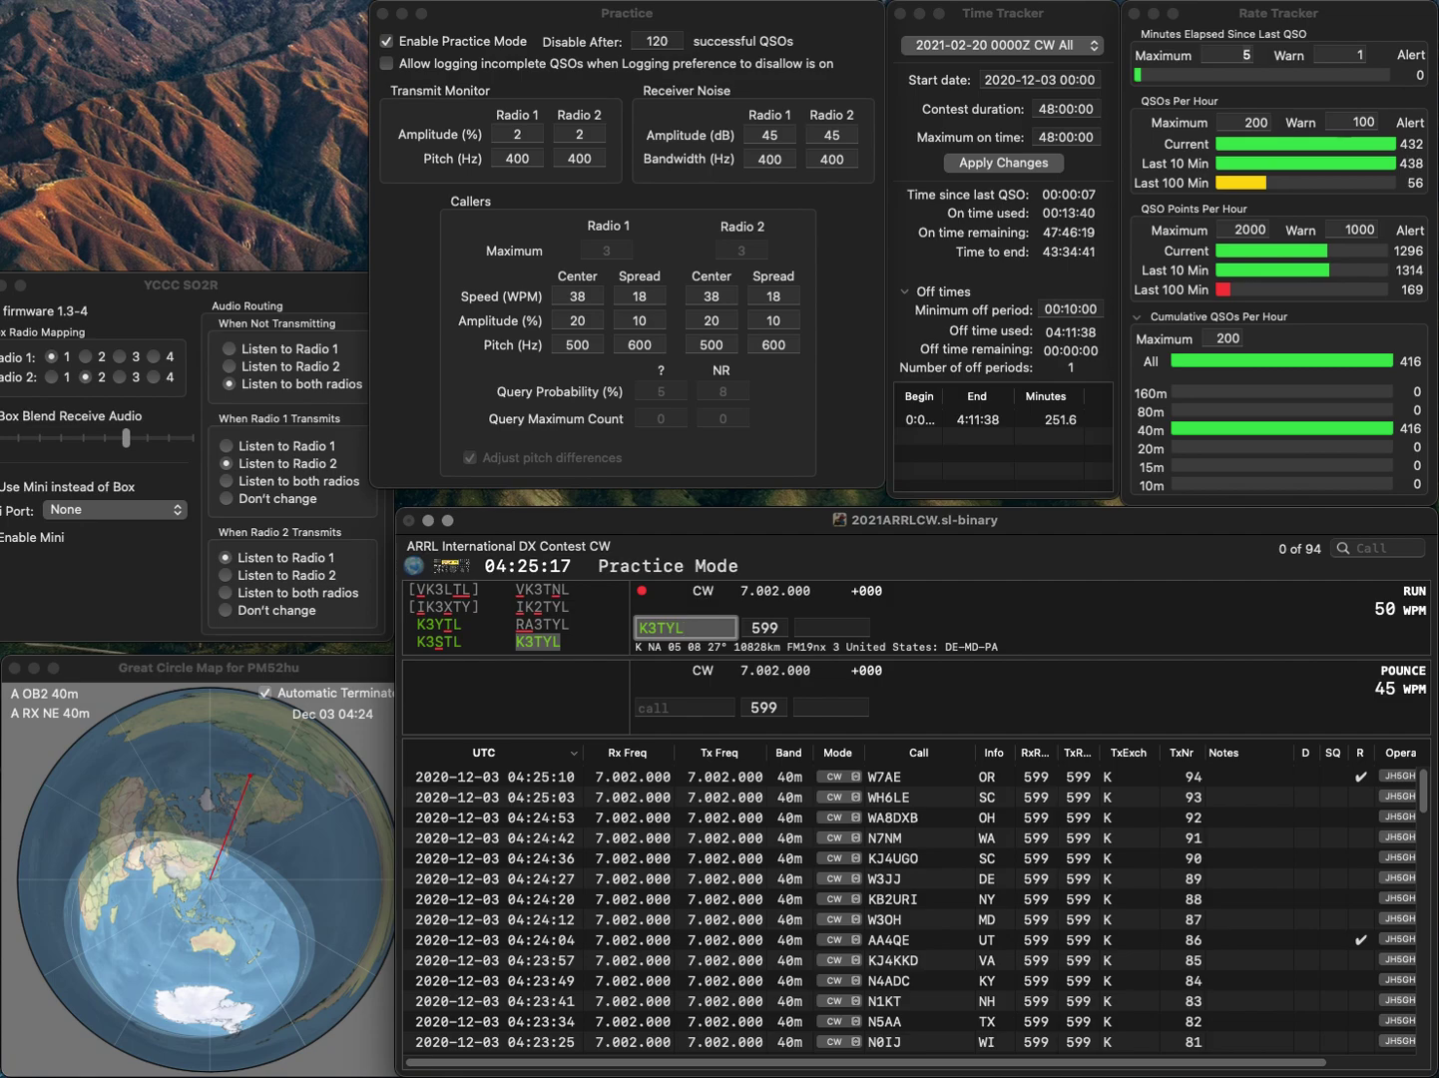
key("Return")
type("MD")
key("Return")
type("K4BLP")
key("Return")
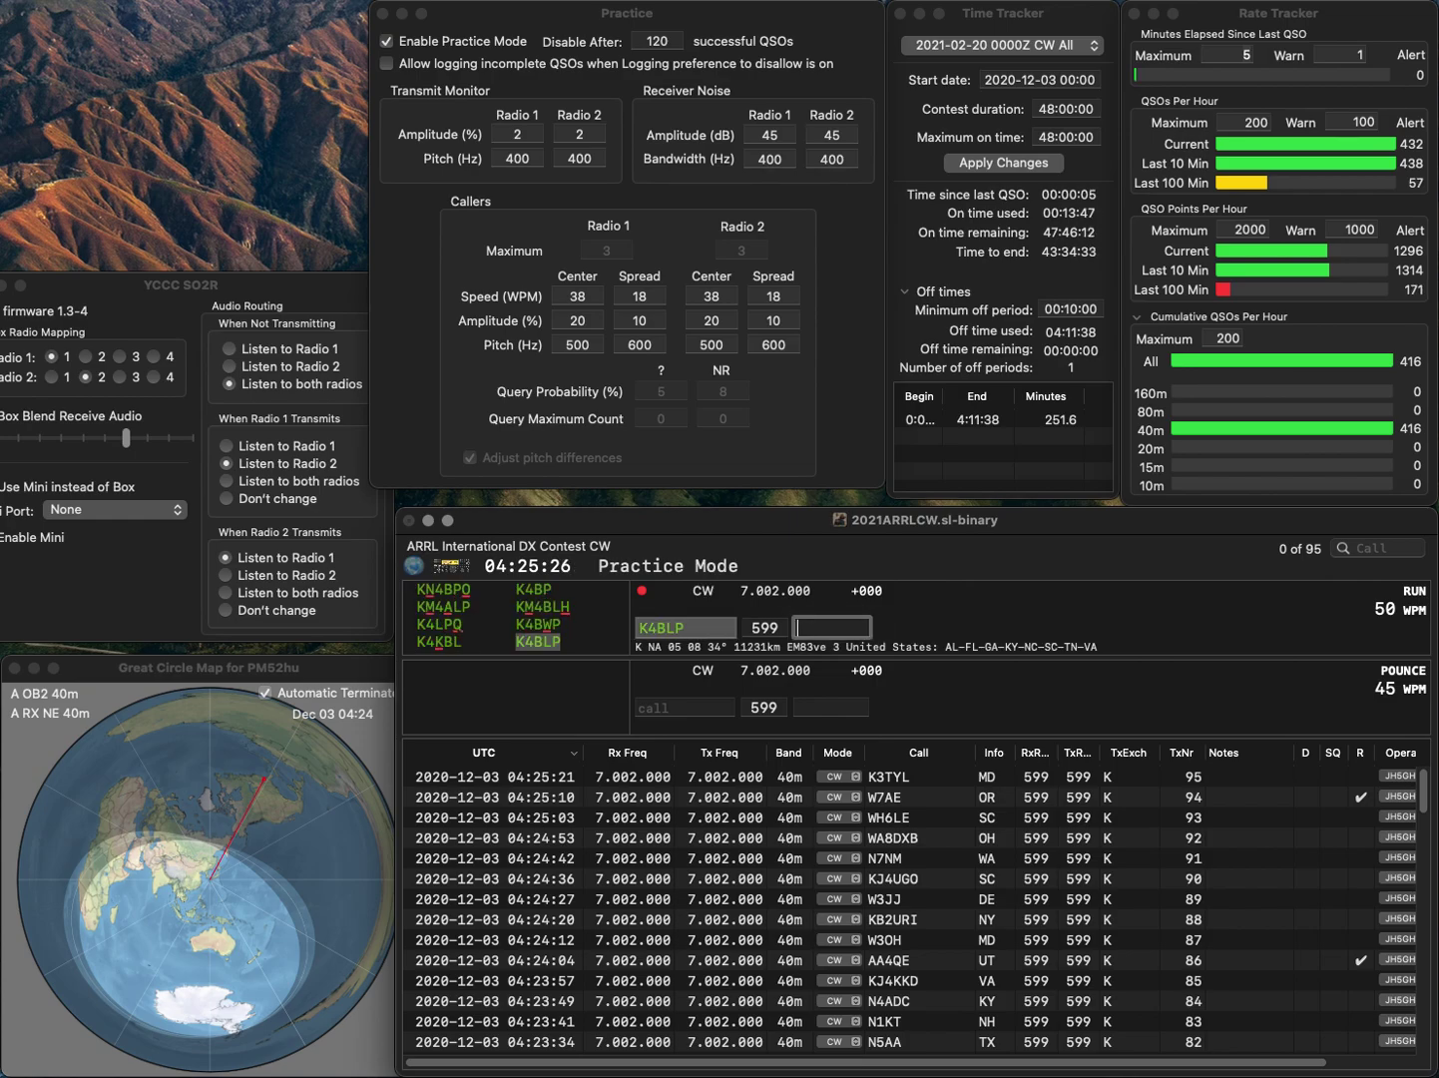
type("GA")
key("Return")
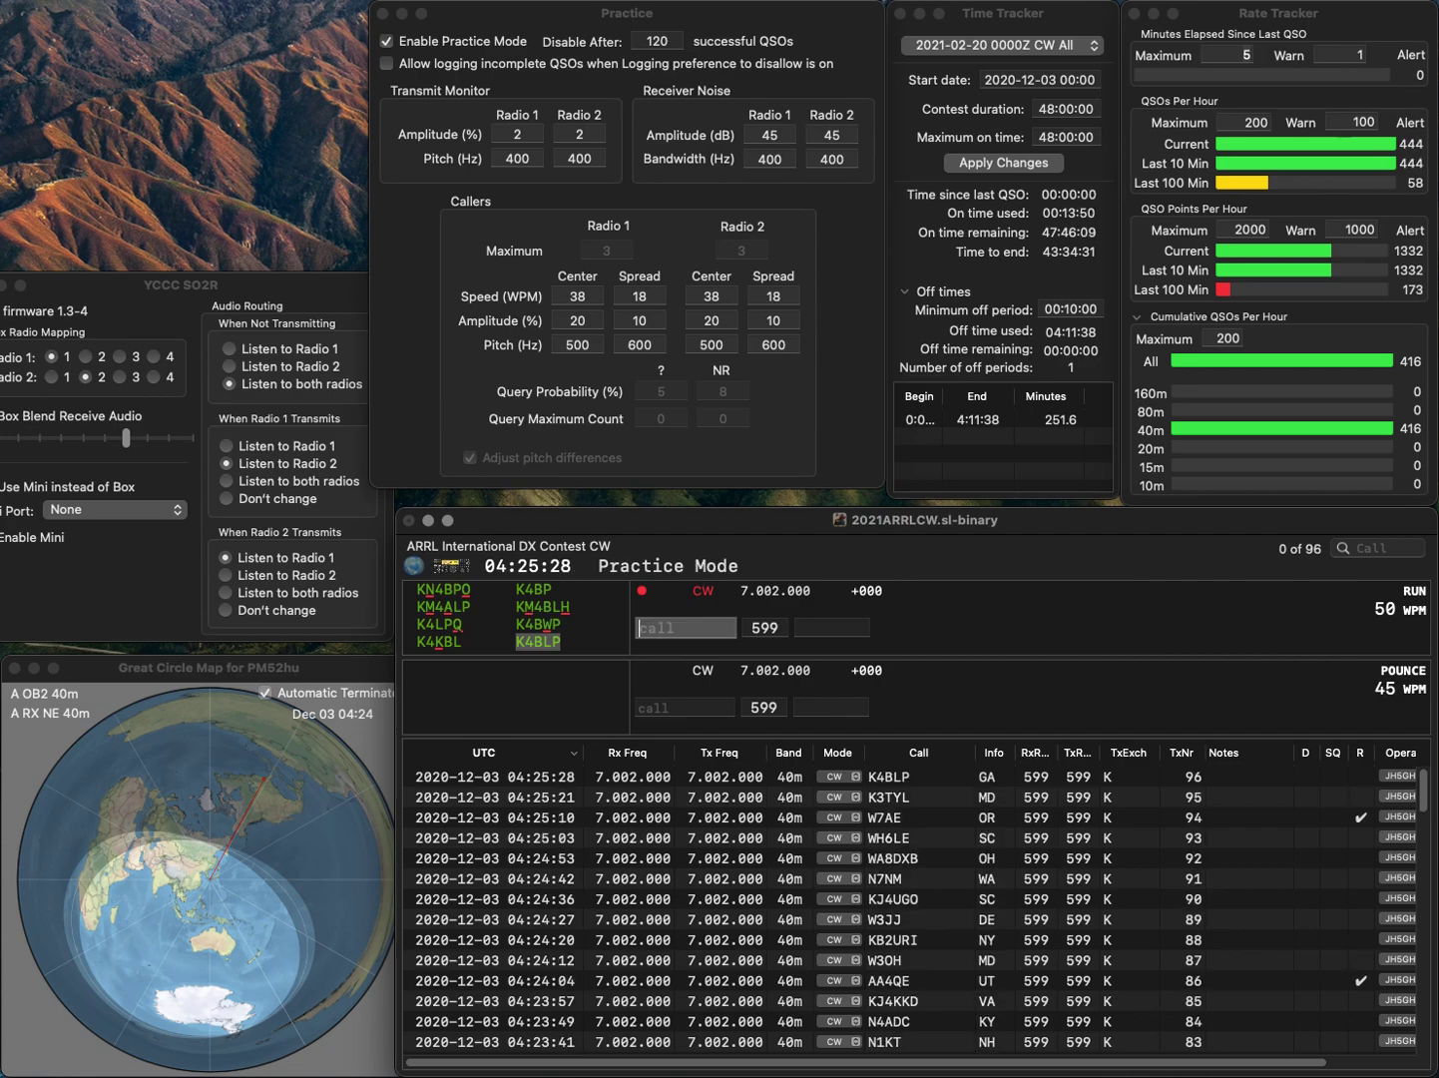
- Log the next caller on the run radio as K9YX with received exchange IN
type("K9")
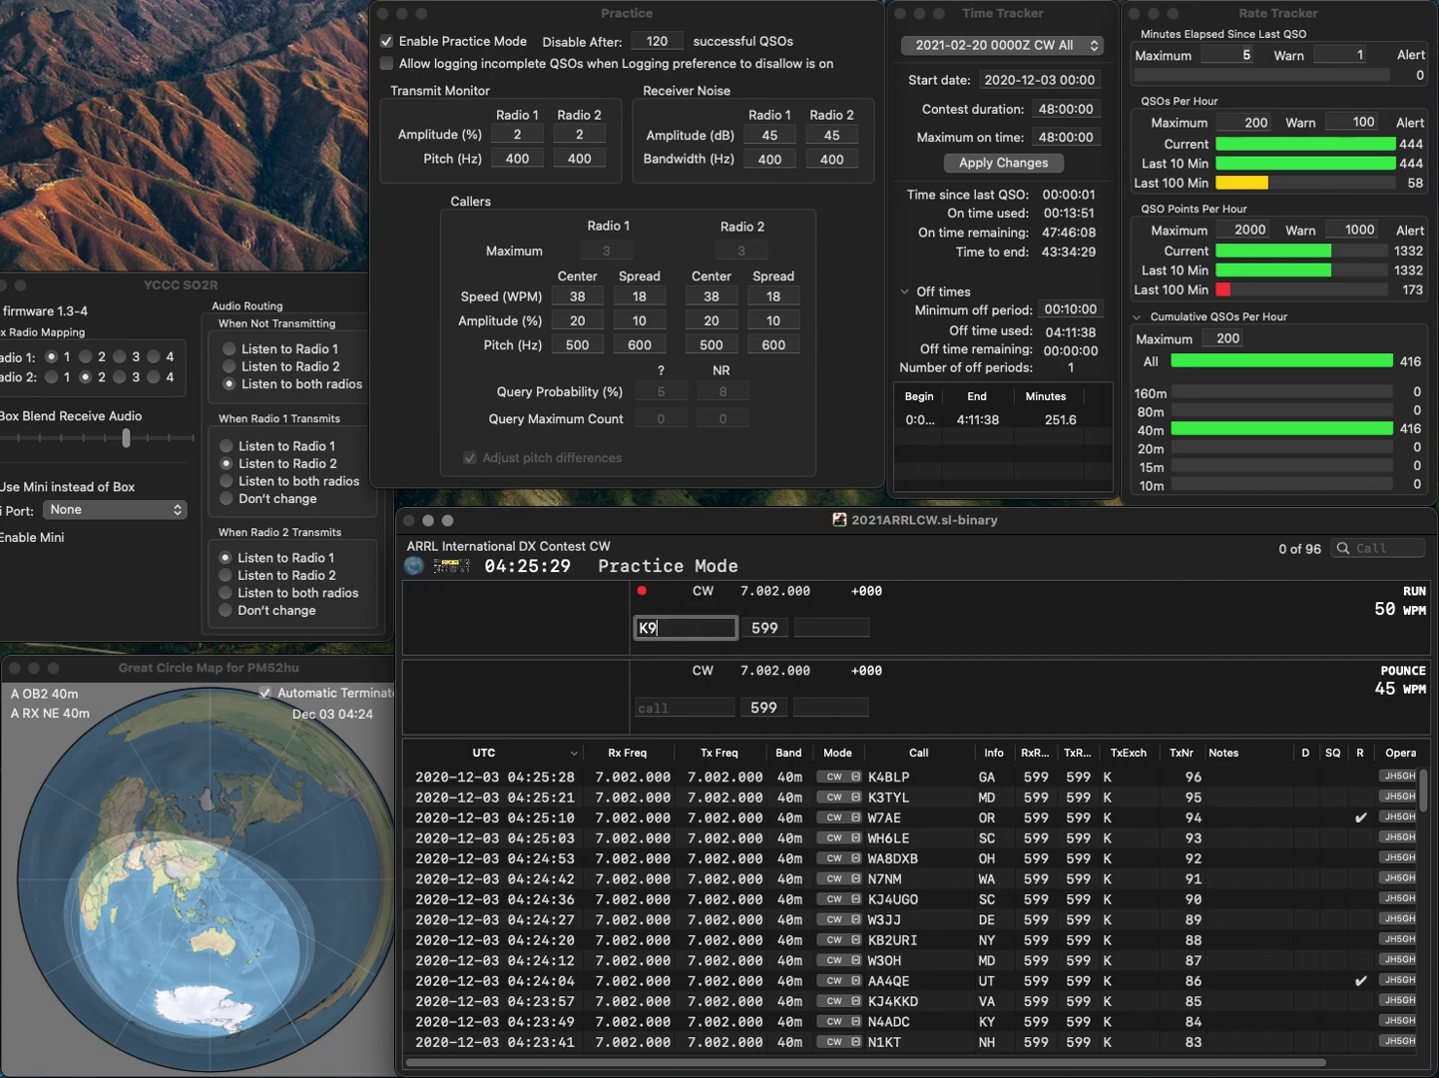
type("YX")
key("Return")
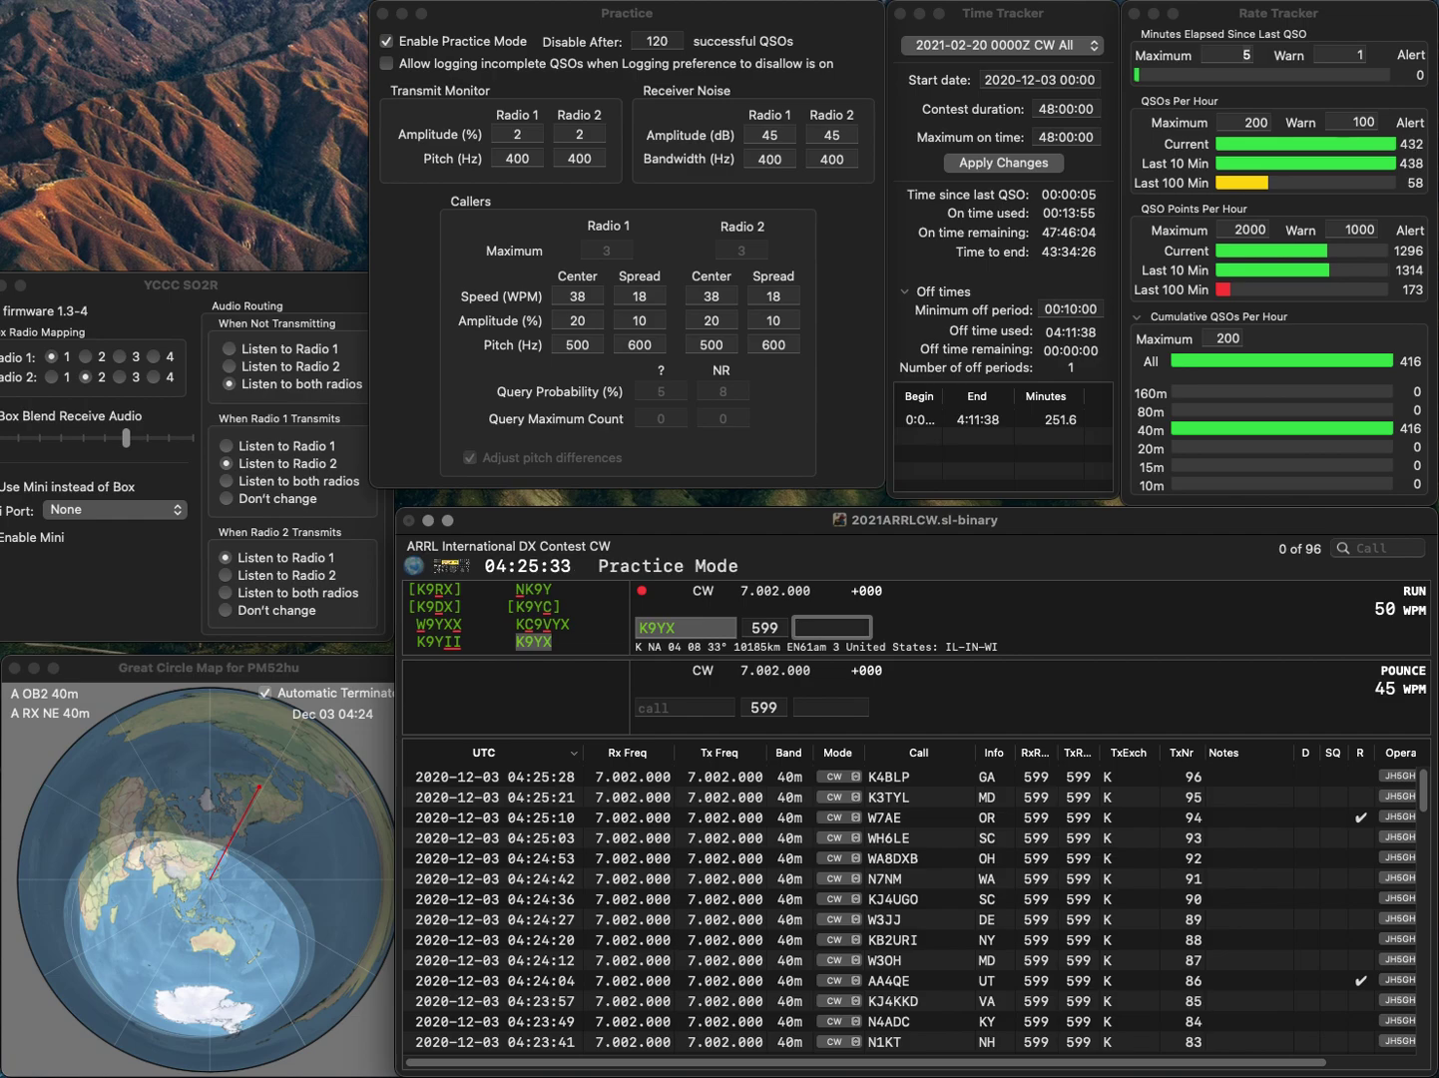
type("IN")
key("Return")
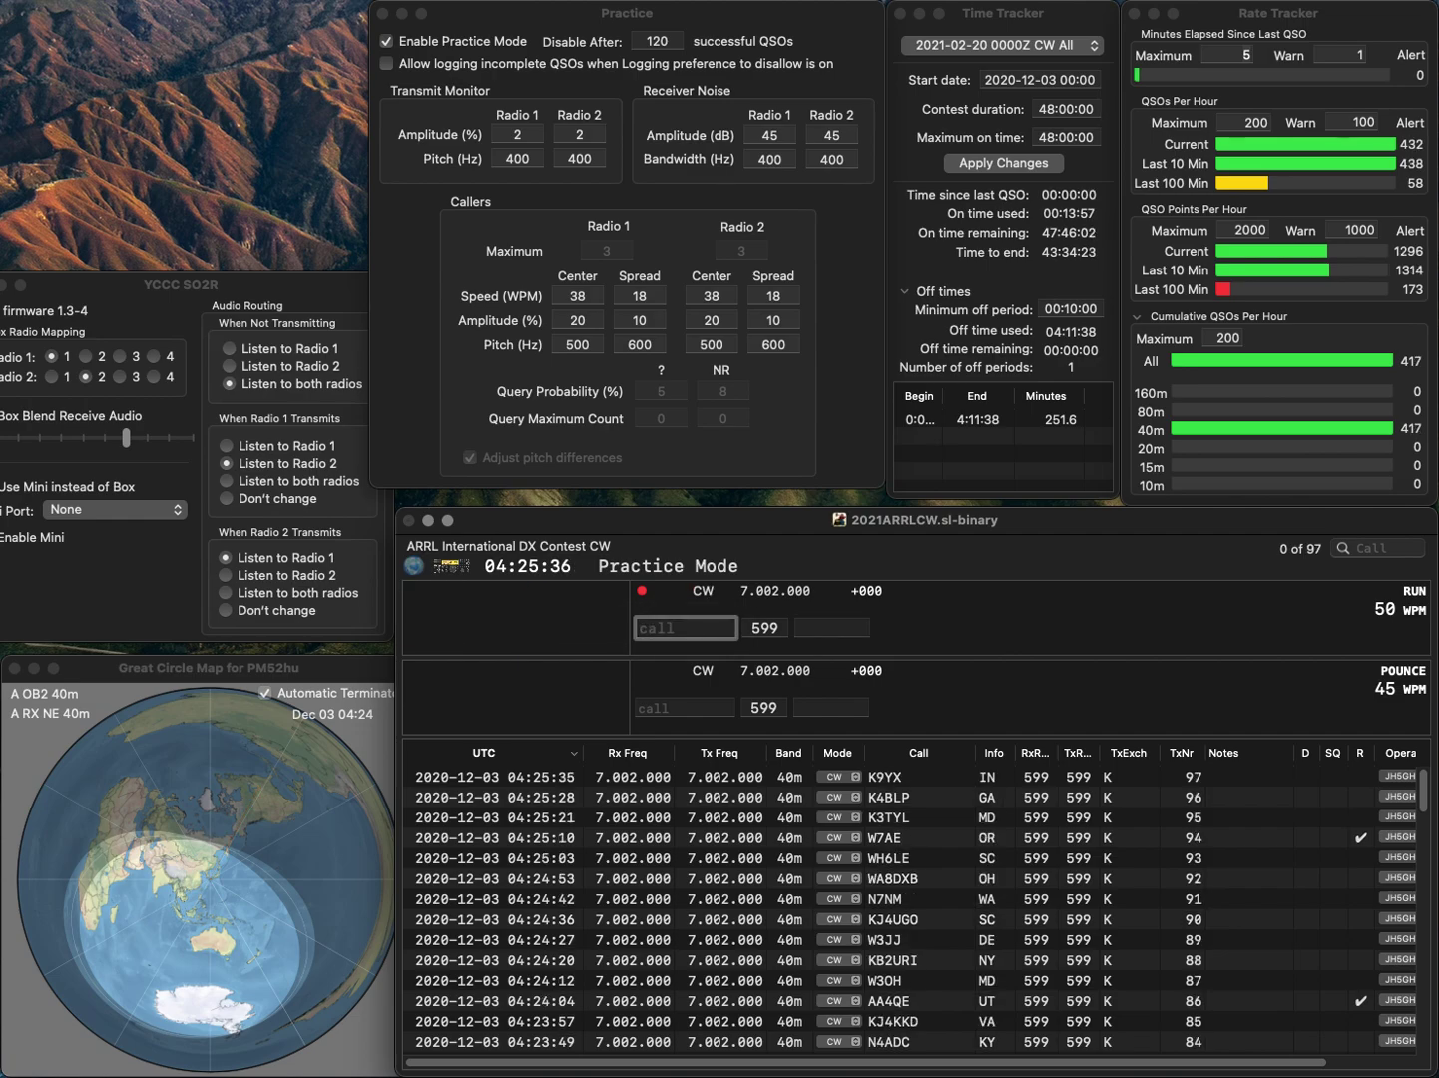
type("WB9EXD")
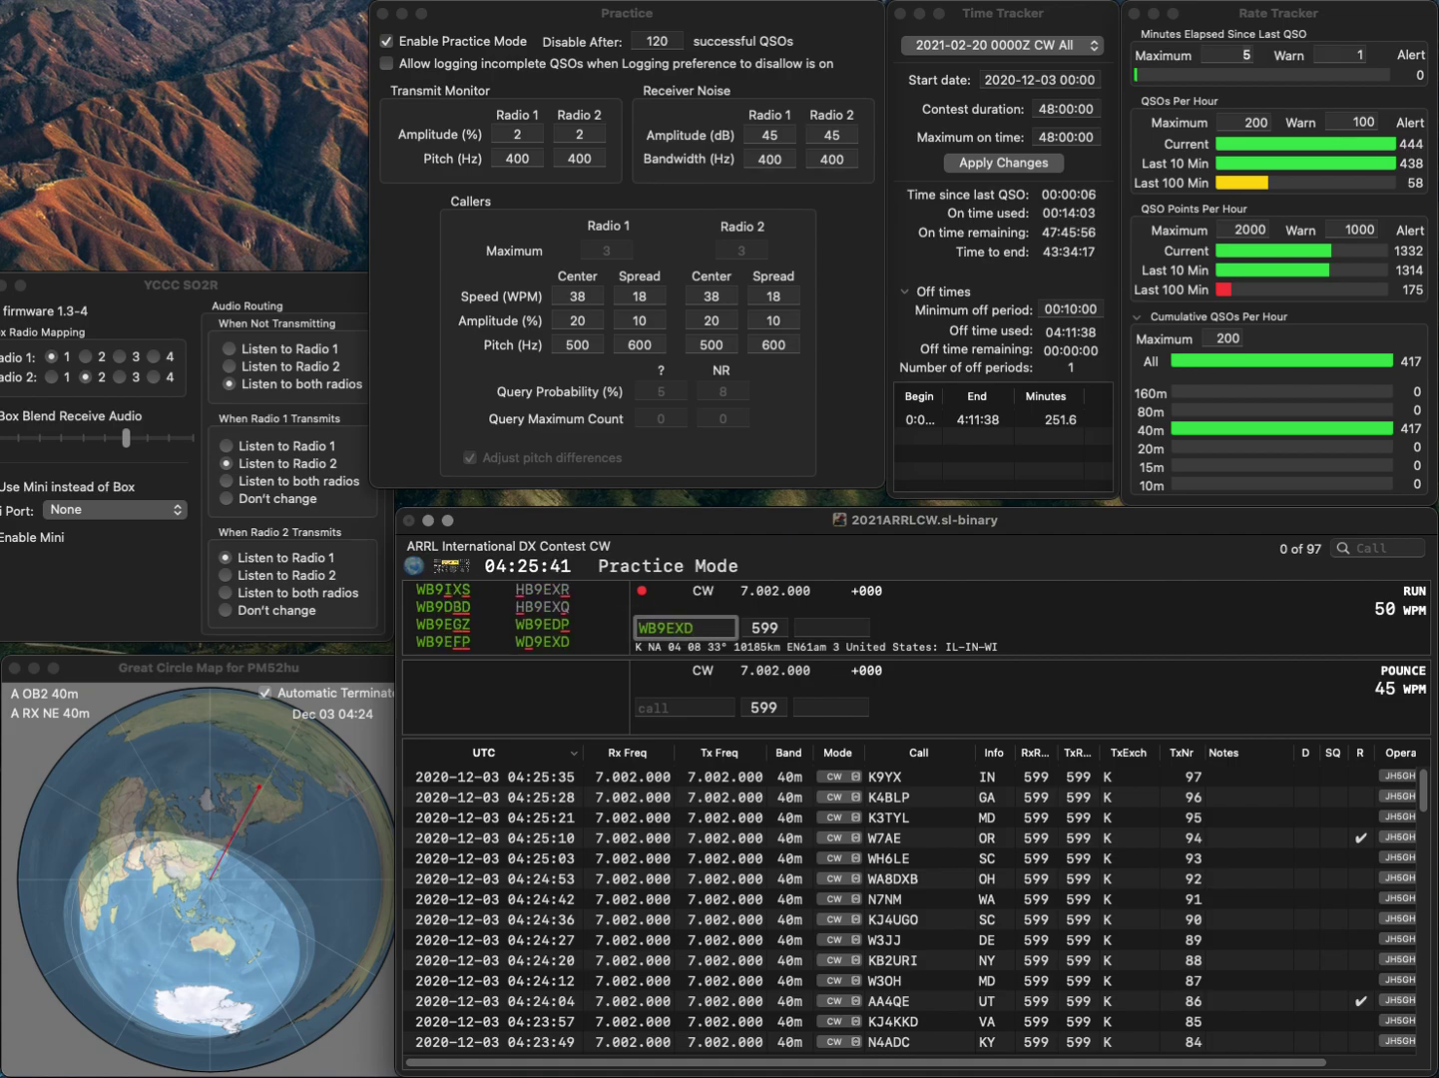
key("Left")
key("Left")
key("Left")
key("Left")
key("BackSpace")
type("D")
key("Return")
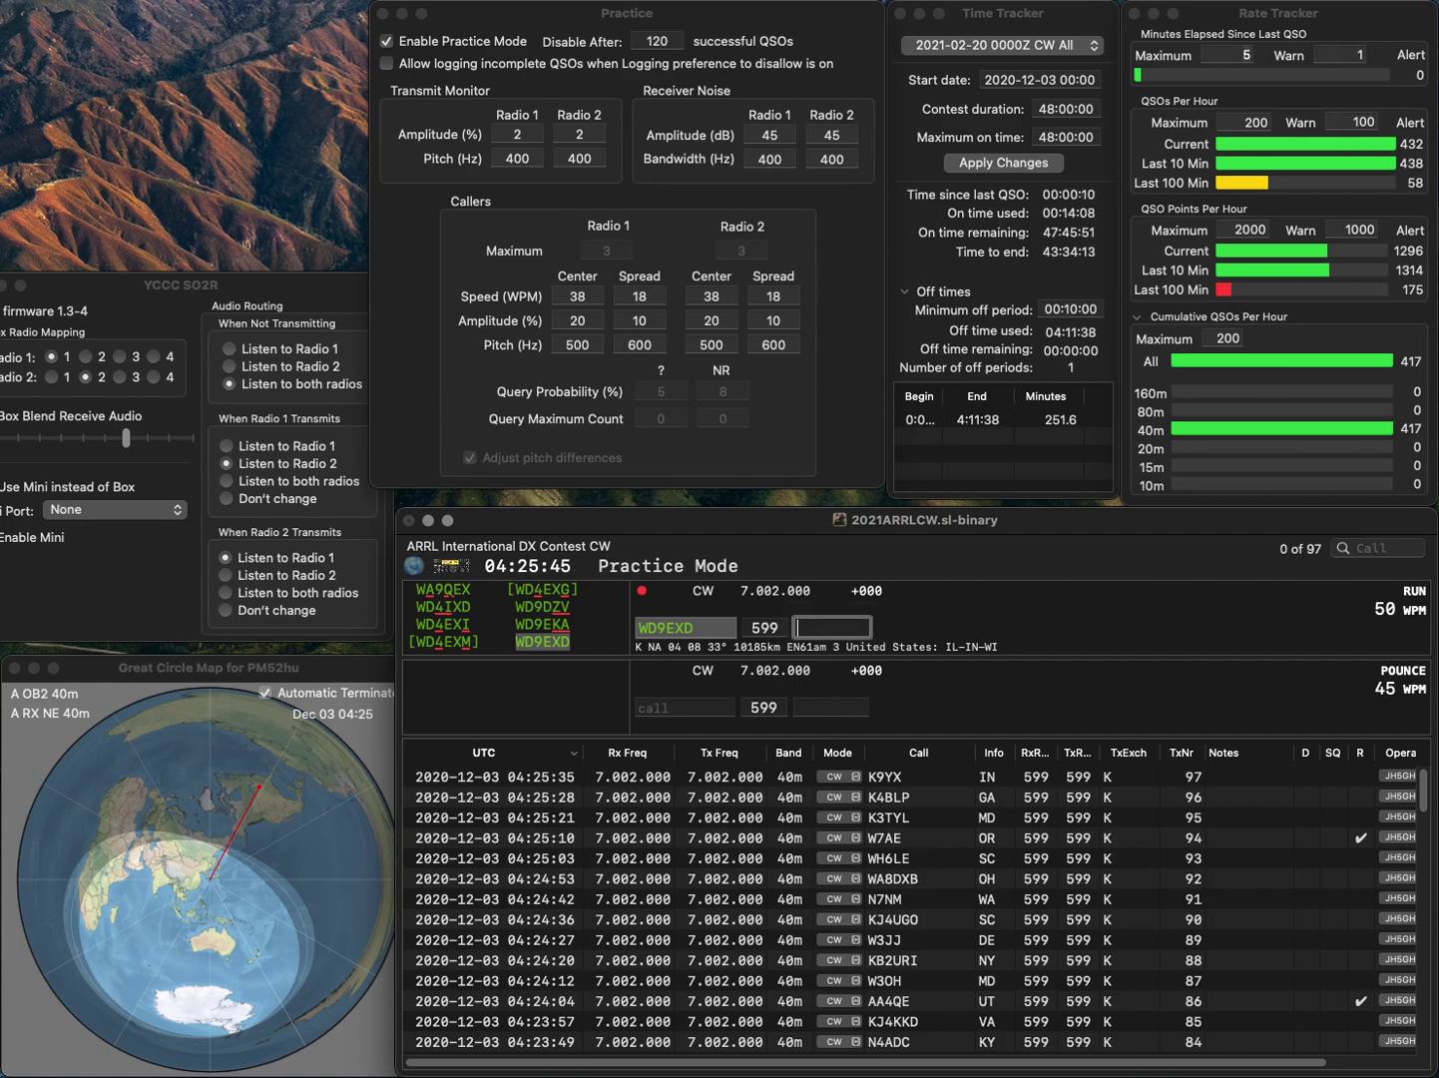
type("IL")
key("Return")
type("KB1LRL")
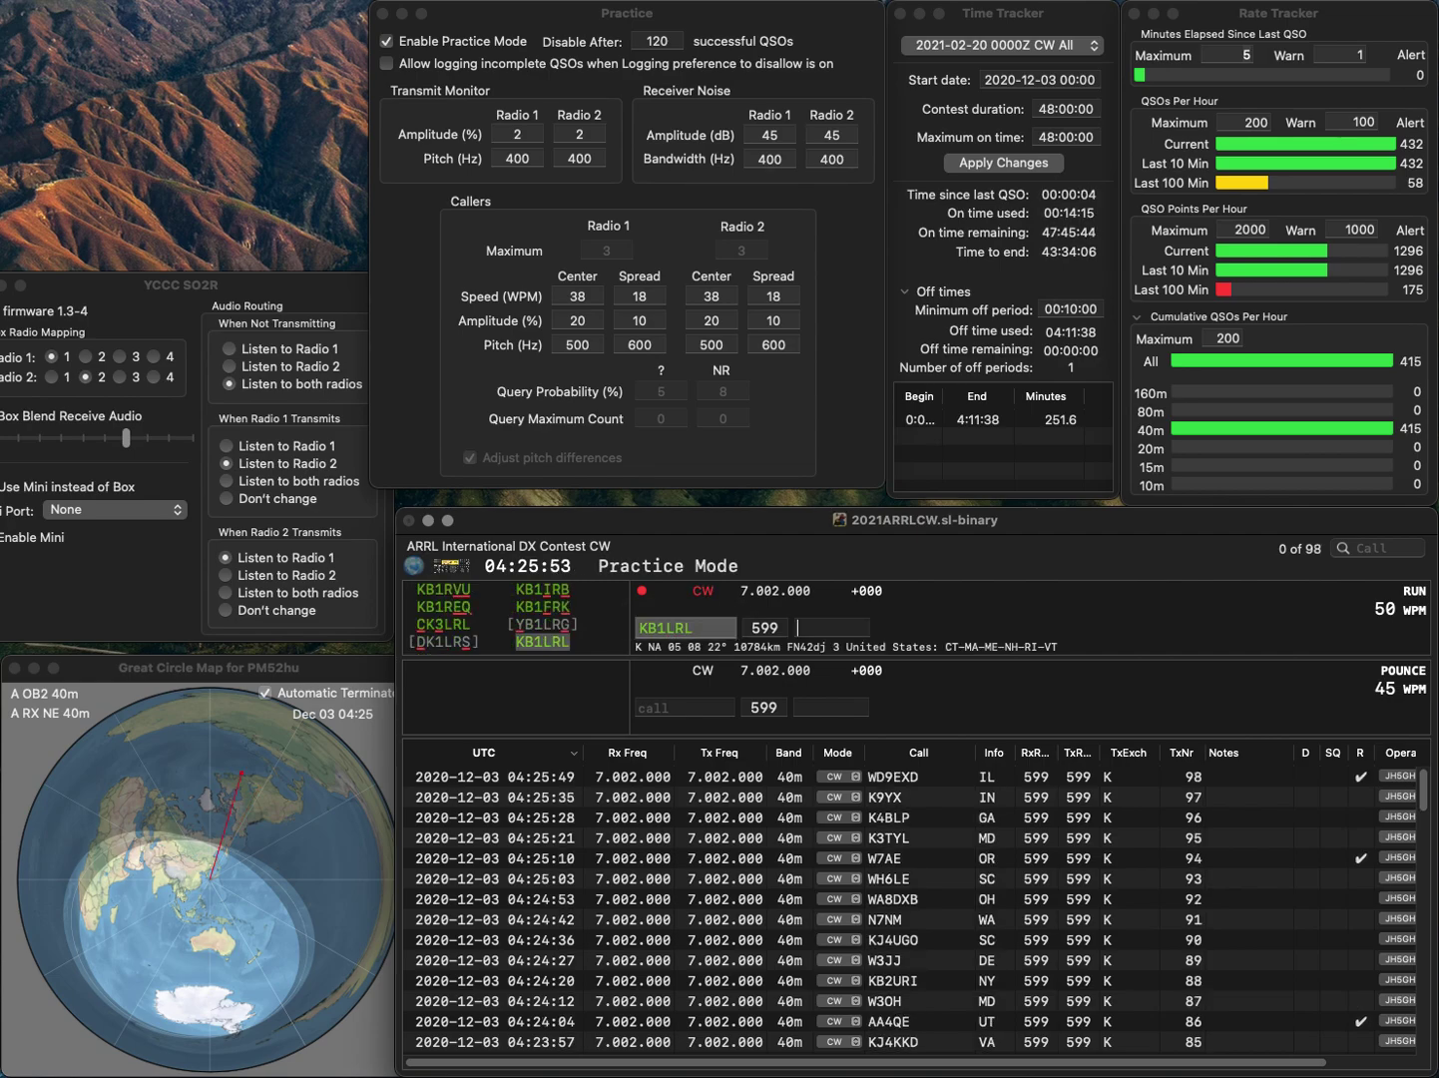
key("Return")
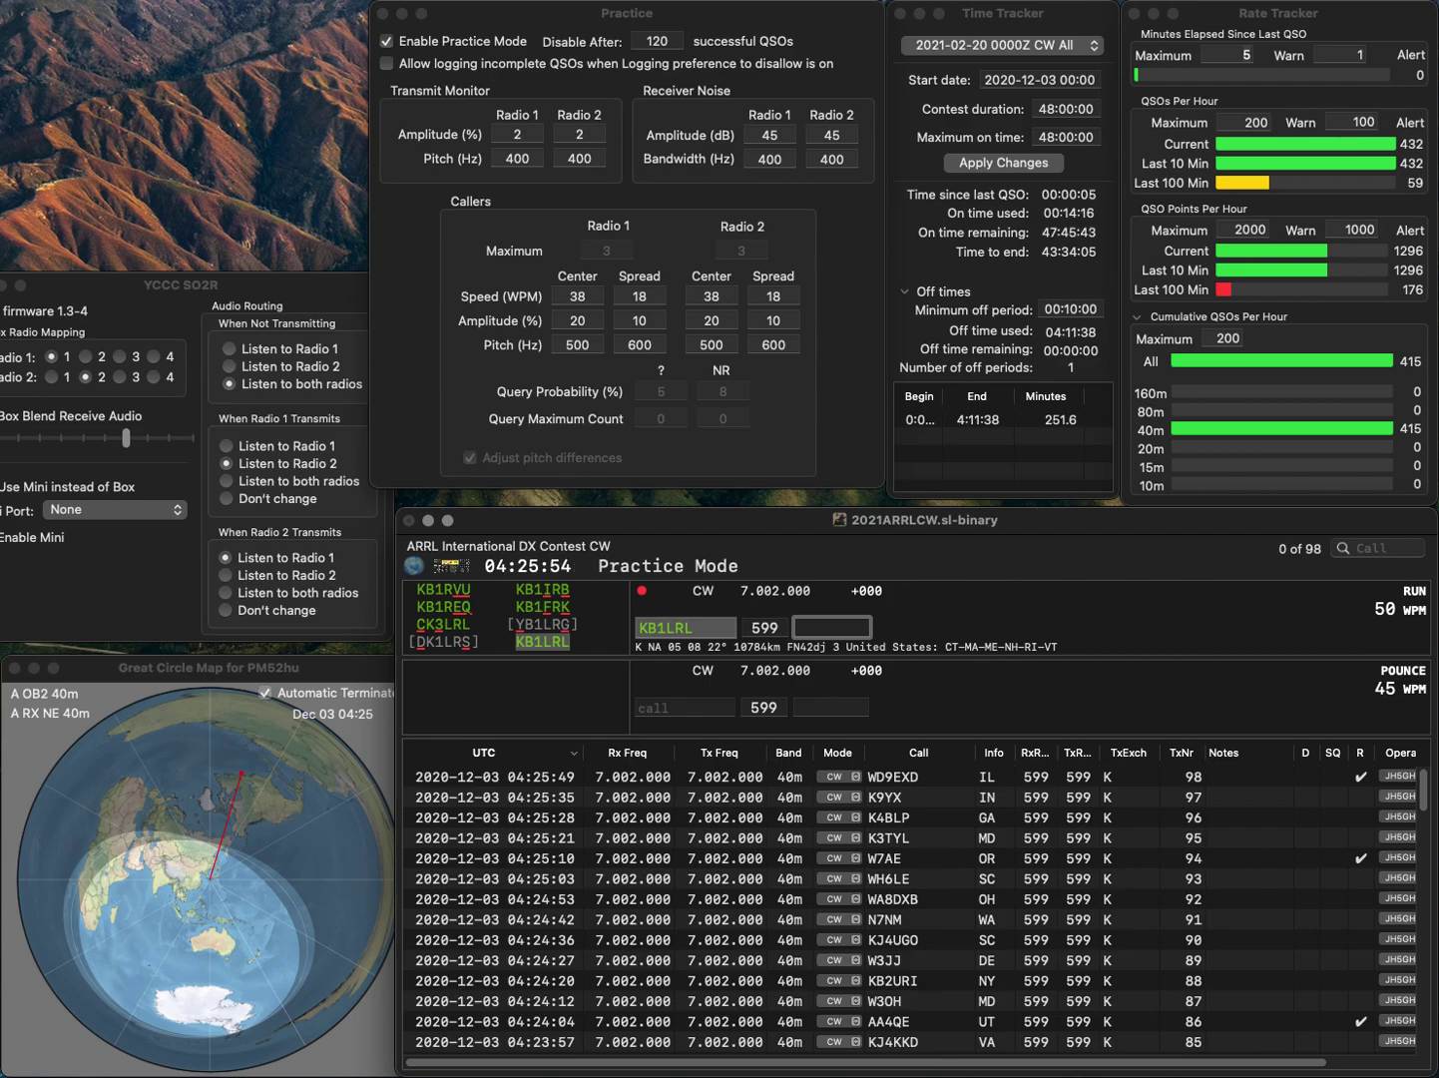
type("VT")
key("Return")
type("WAE4T")
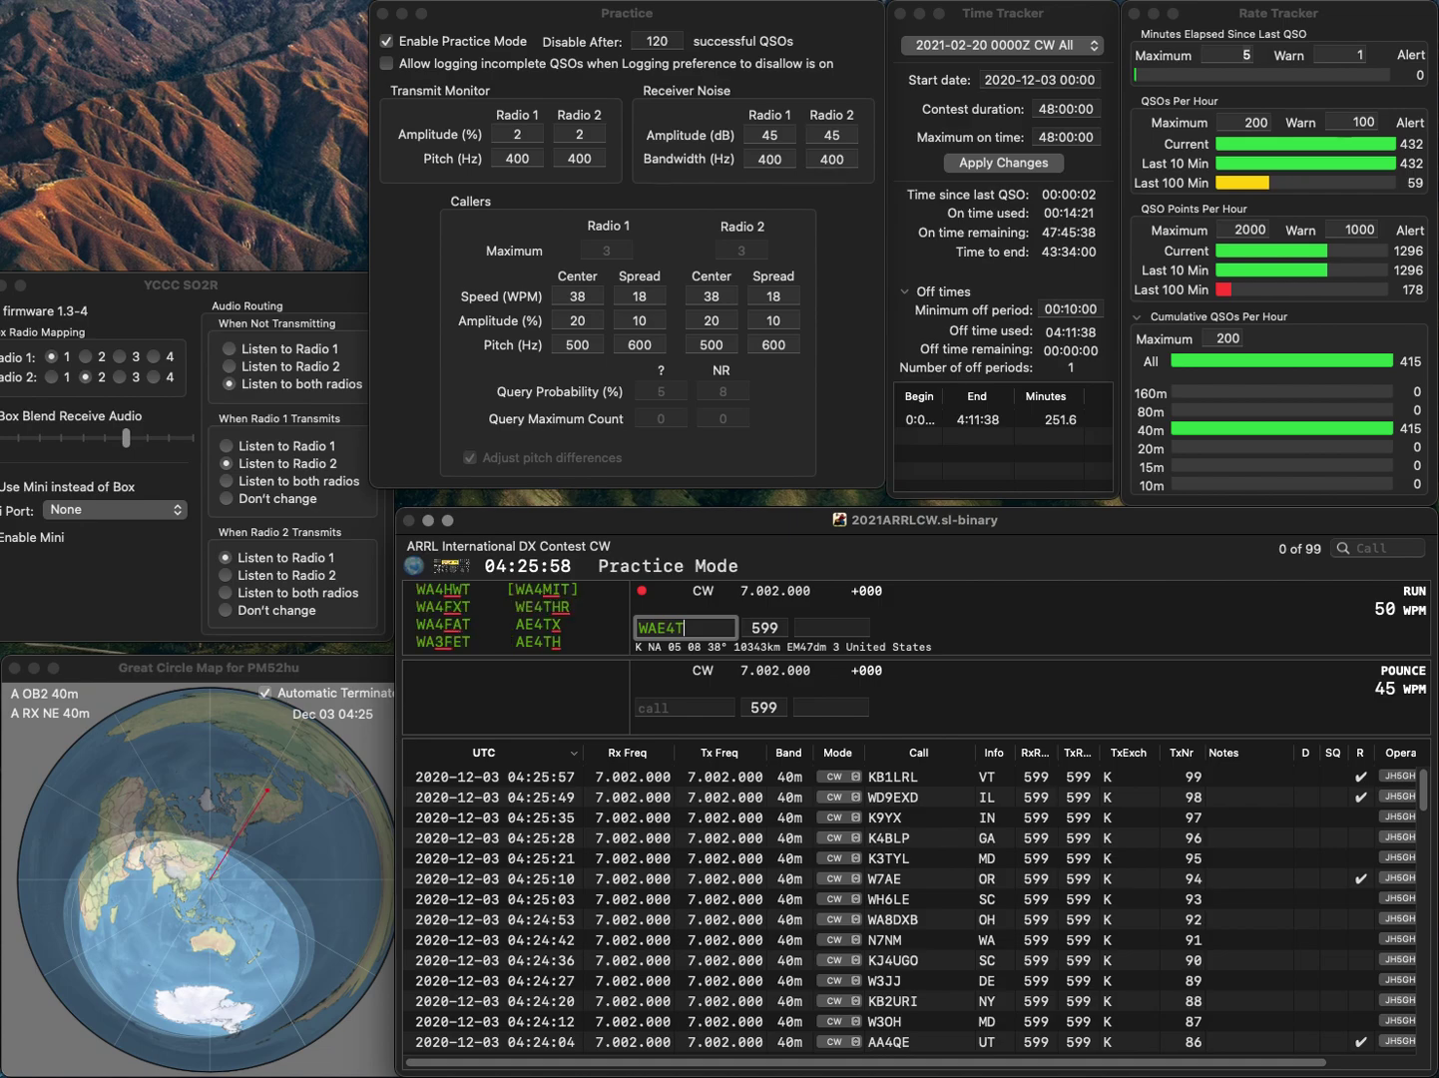
key("Home")
key("Delete")
type("X")
key("Return")
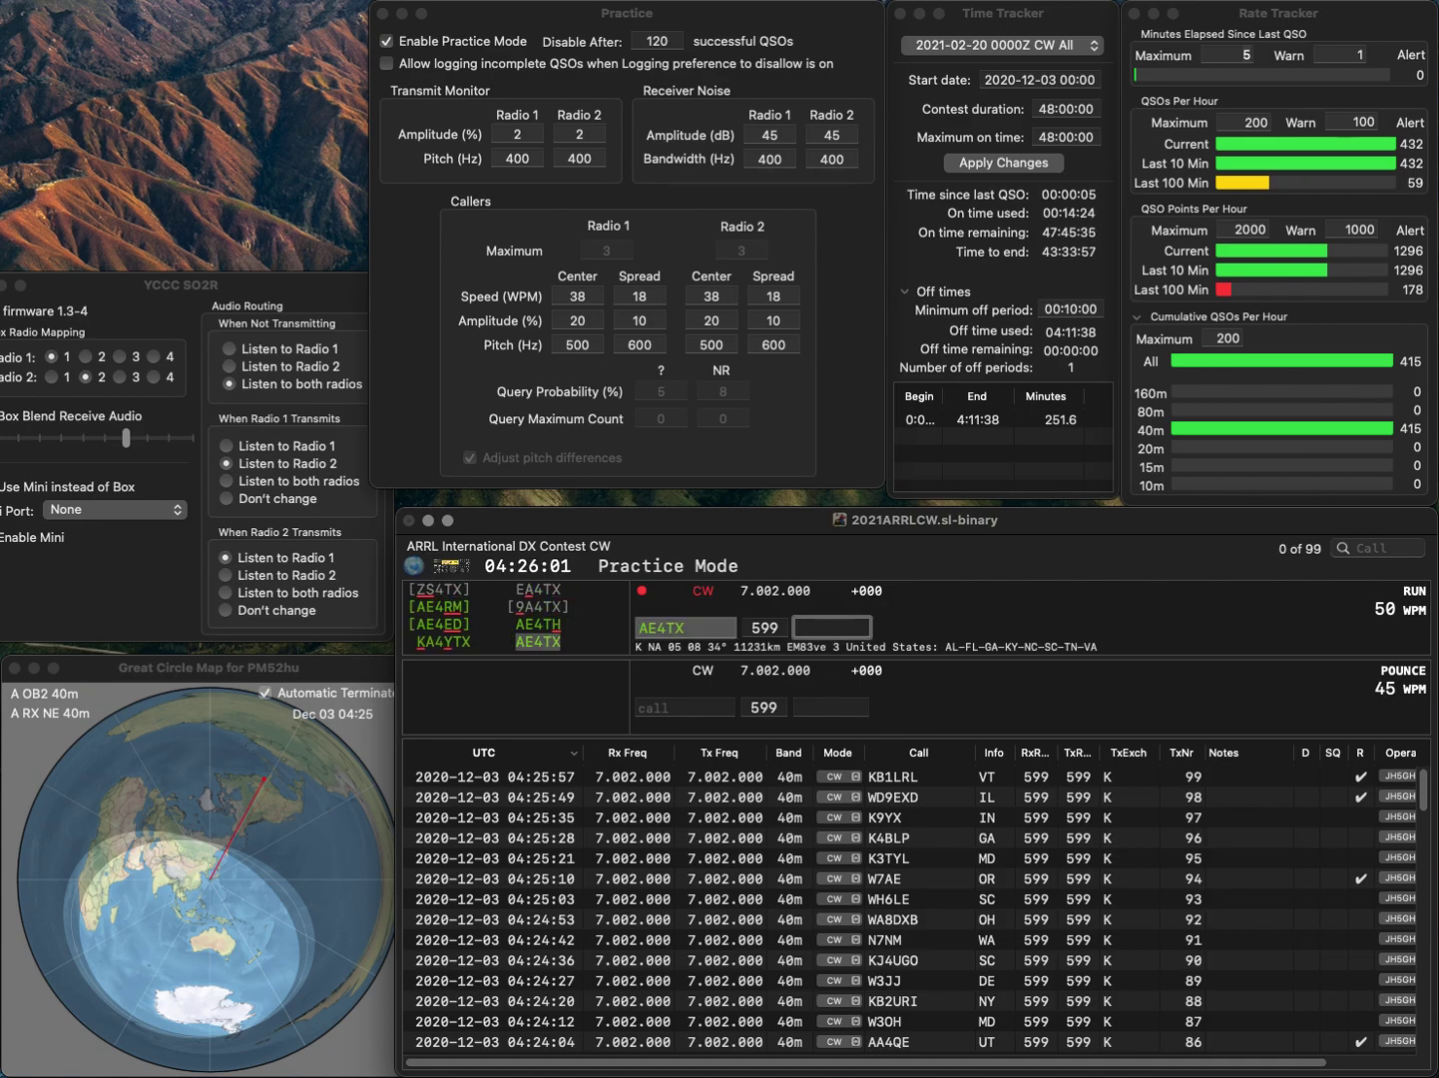
type("SC")
key("Return")
type("N9SB")
key("Return")
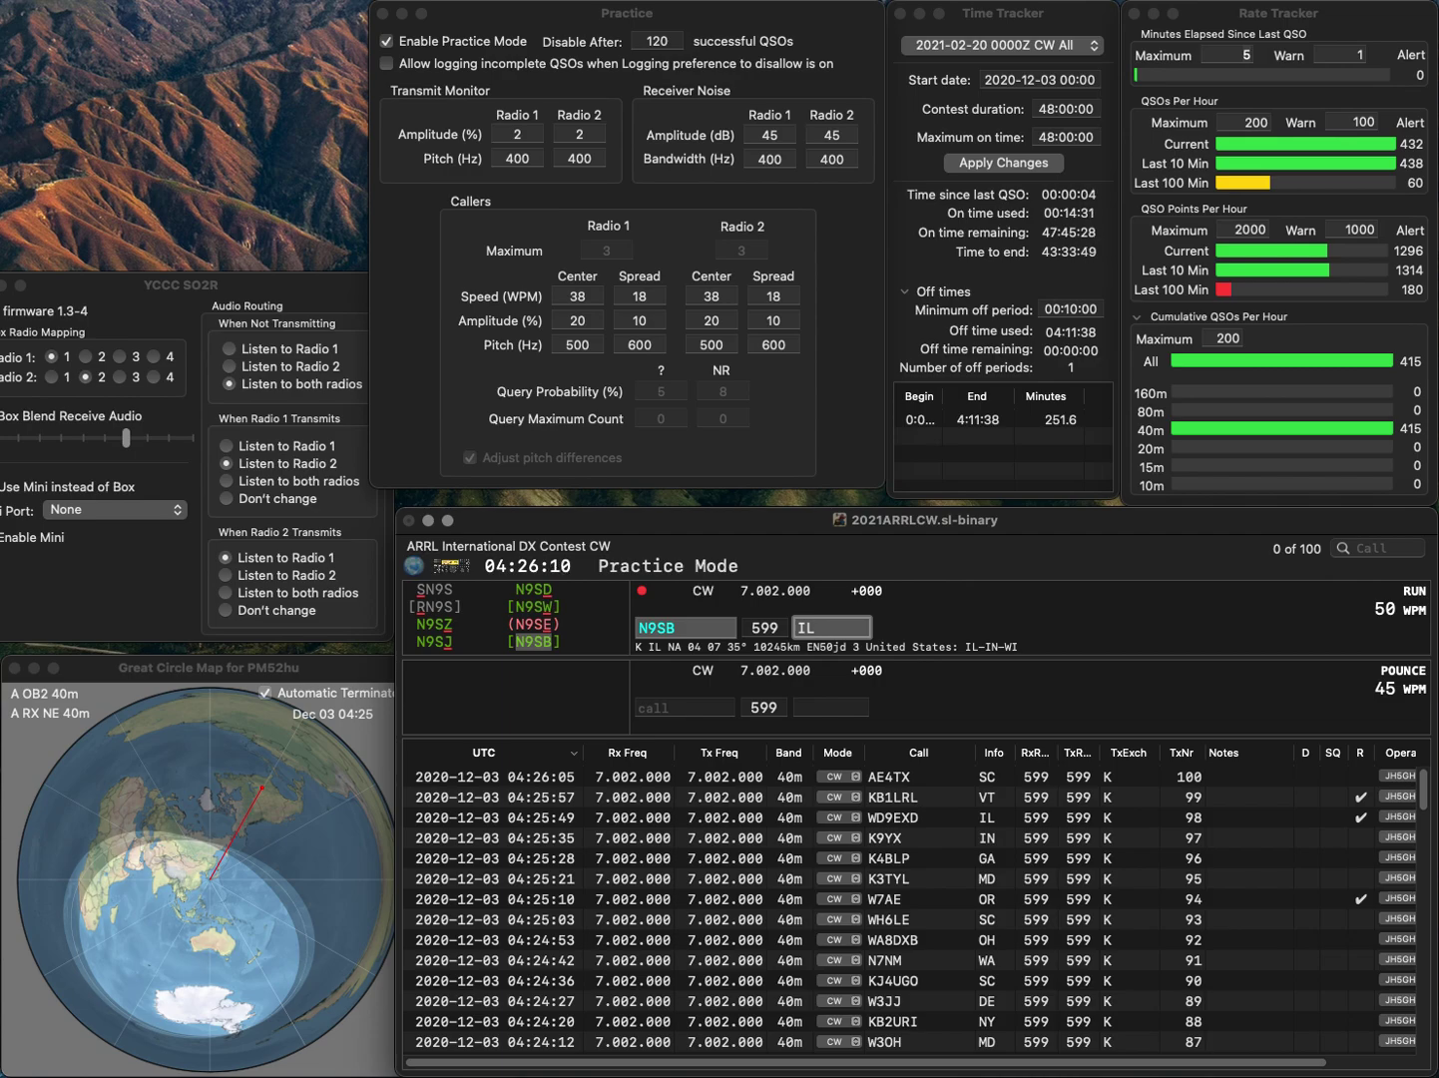
key("Return")
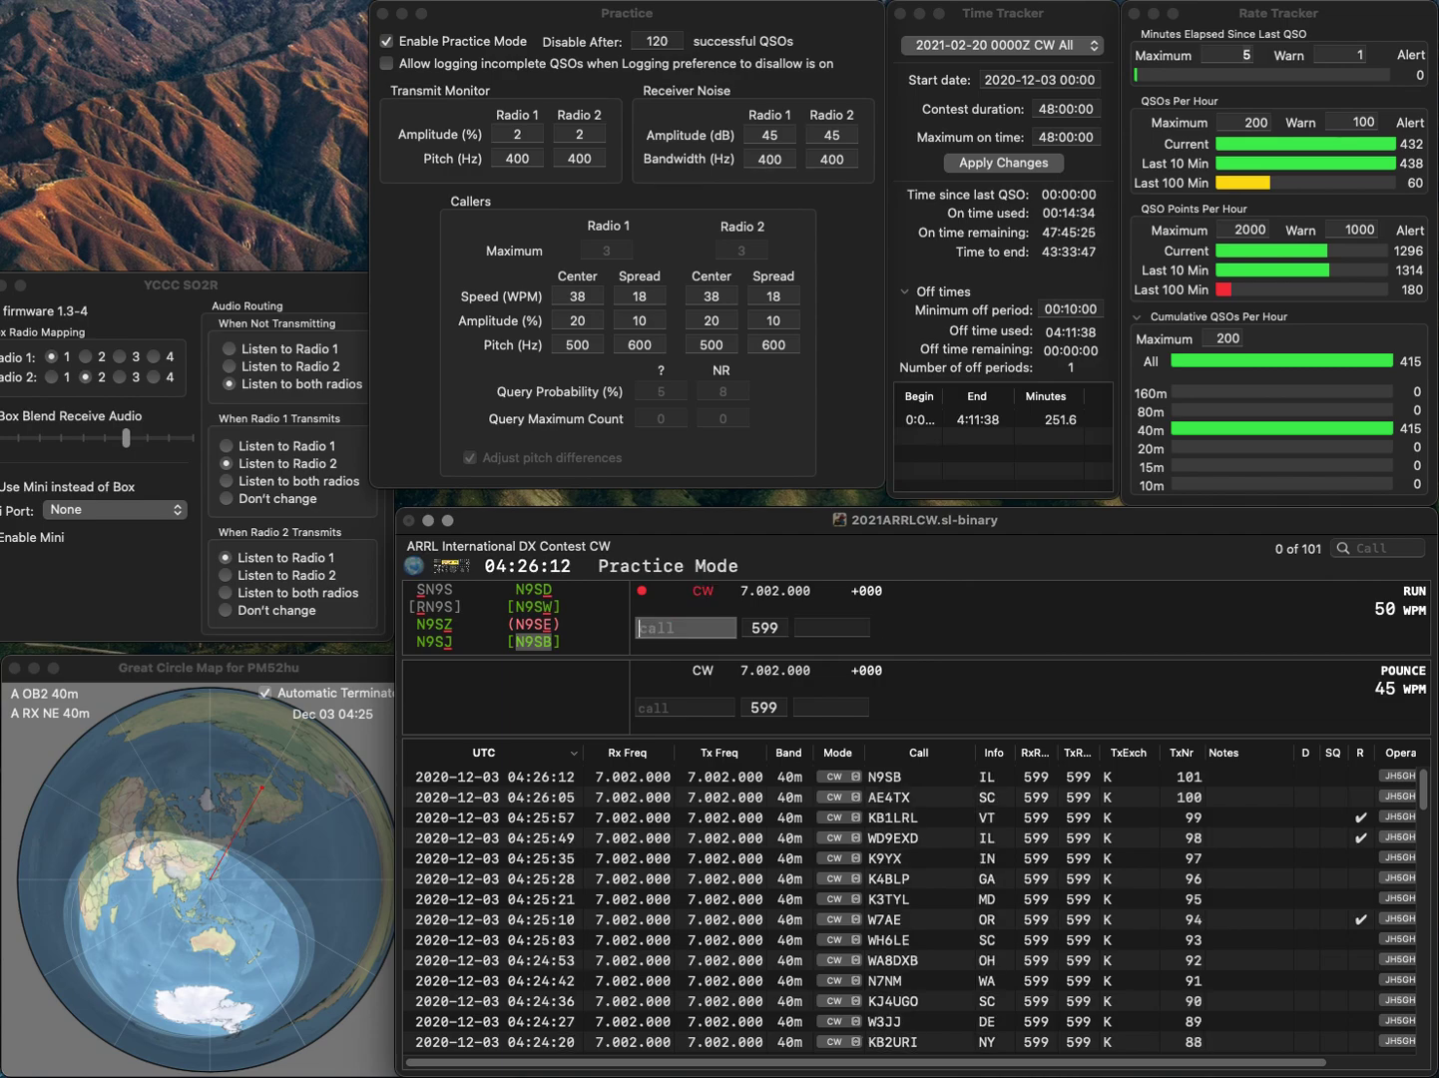
- Log the next caller on the run radio as K6DGW with received exchange CA
type("K")
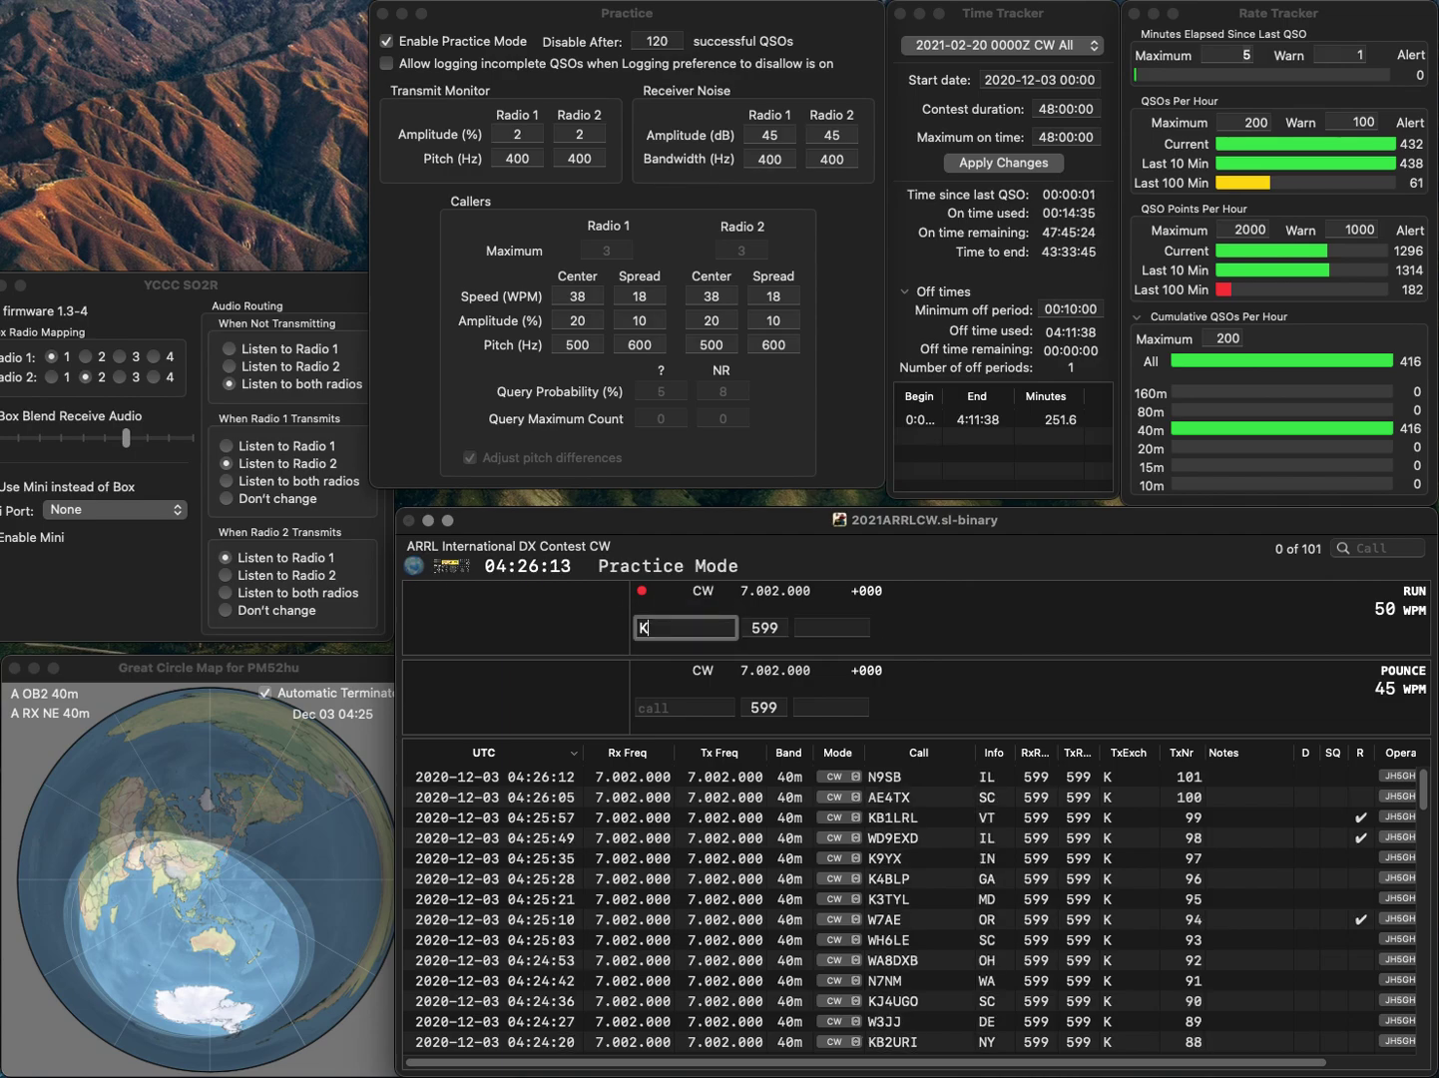
type("6DGW")
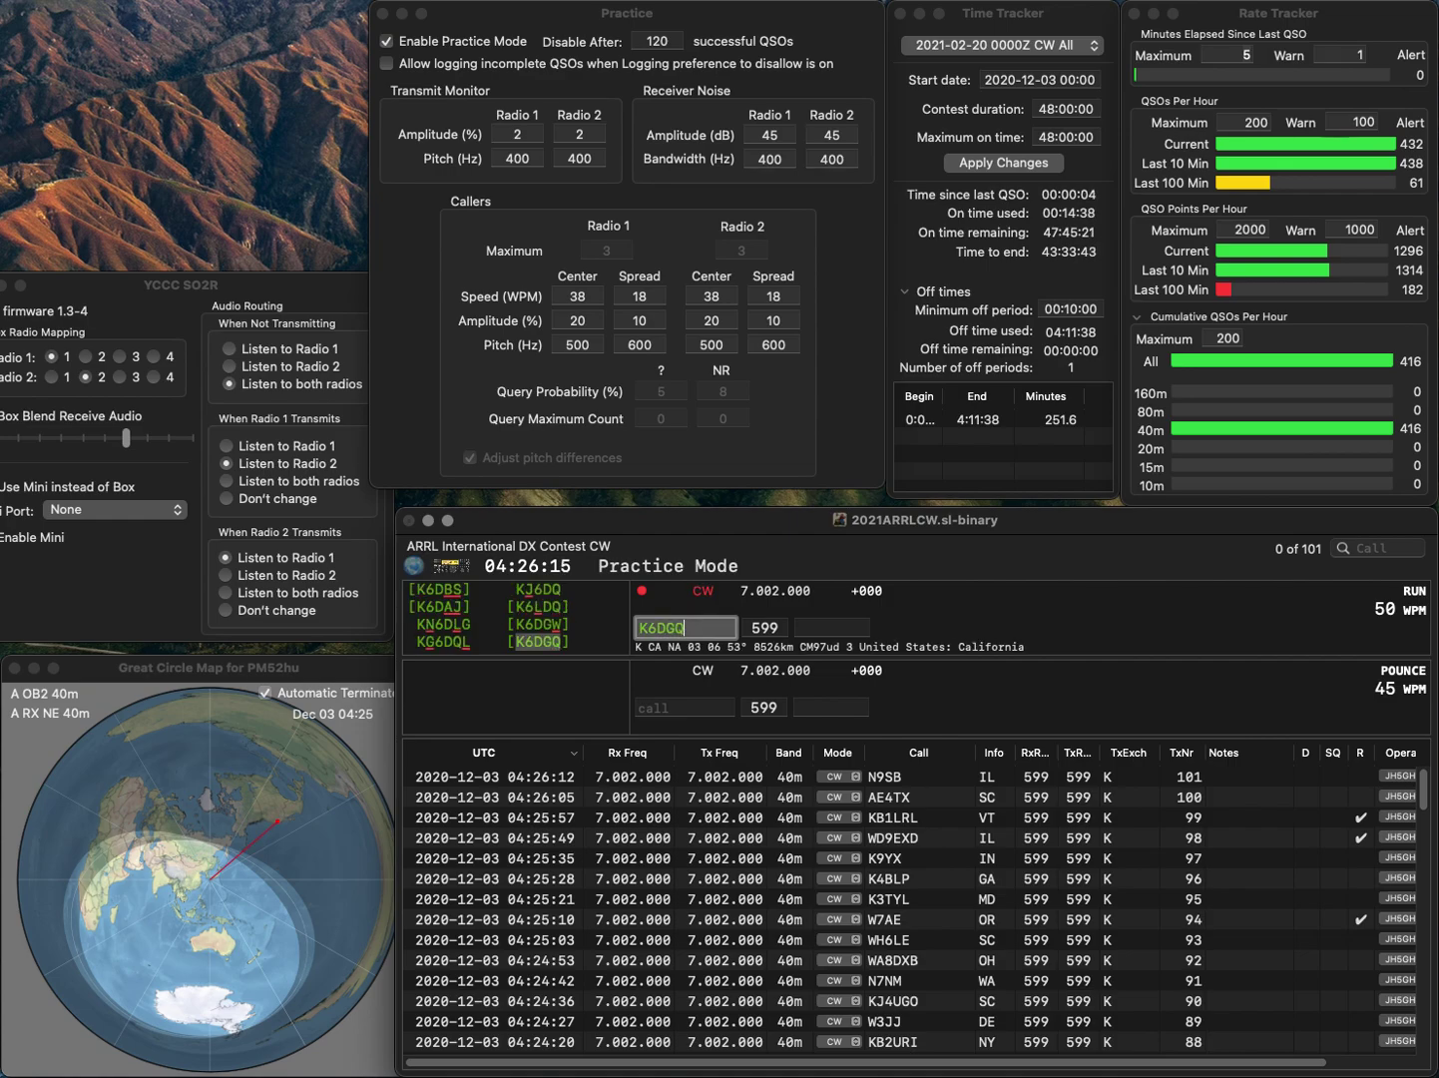
key("Tab")
type("CA")
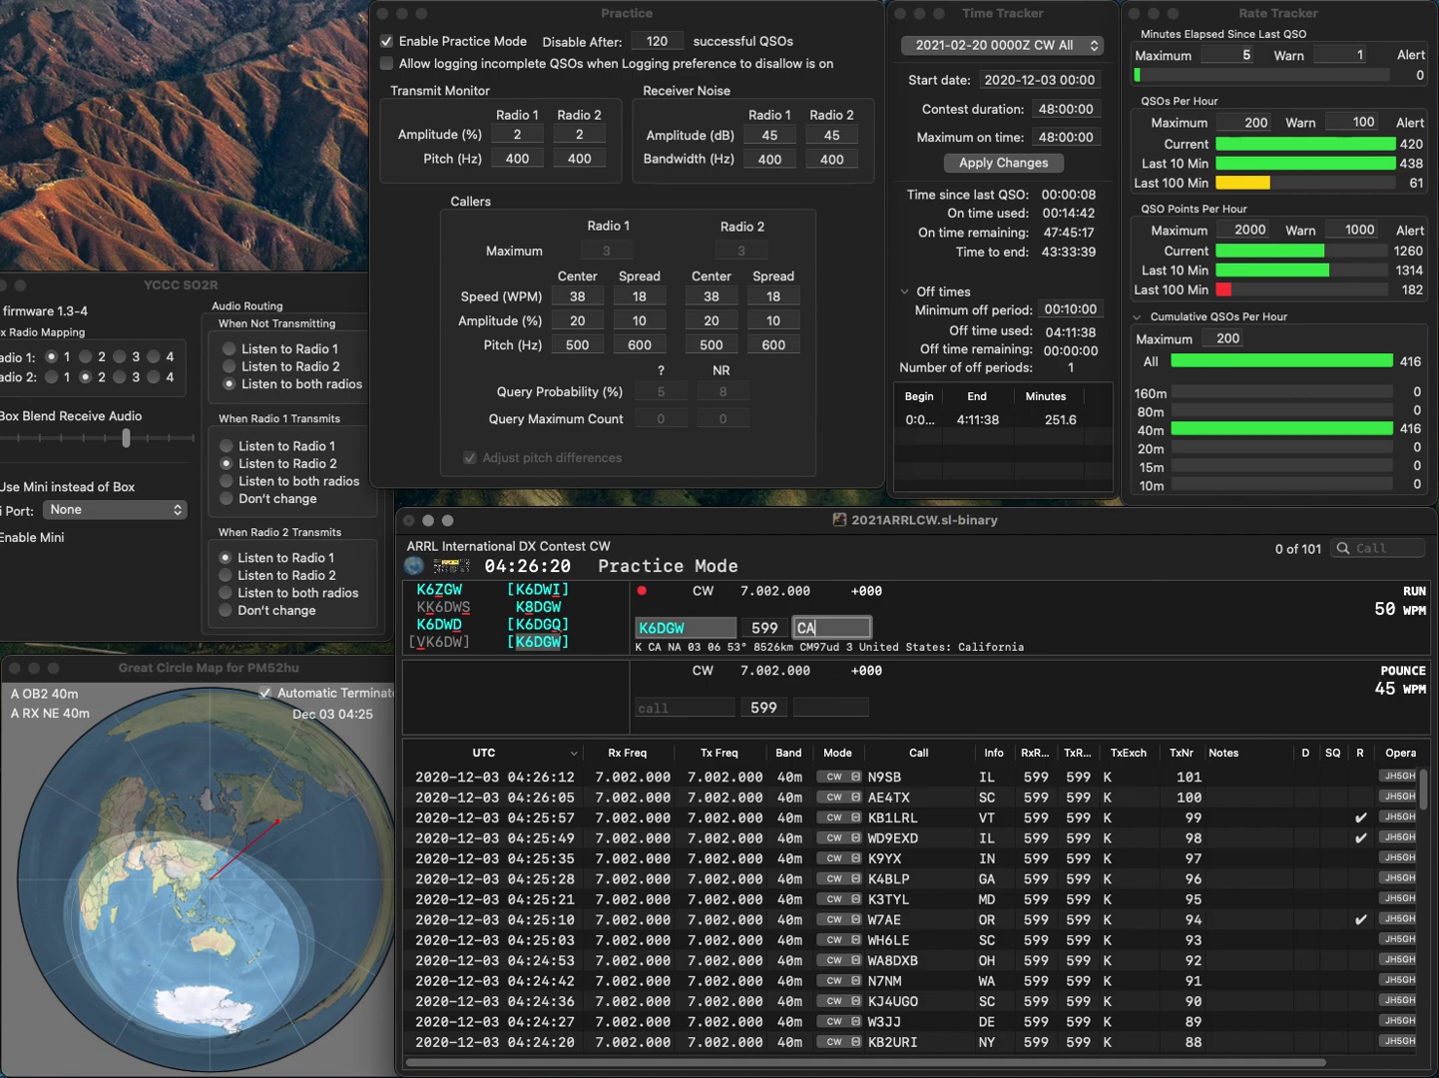
key("Return")
type("KI4")
type("DK")
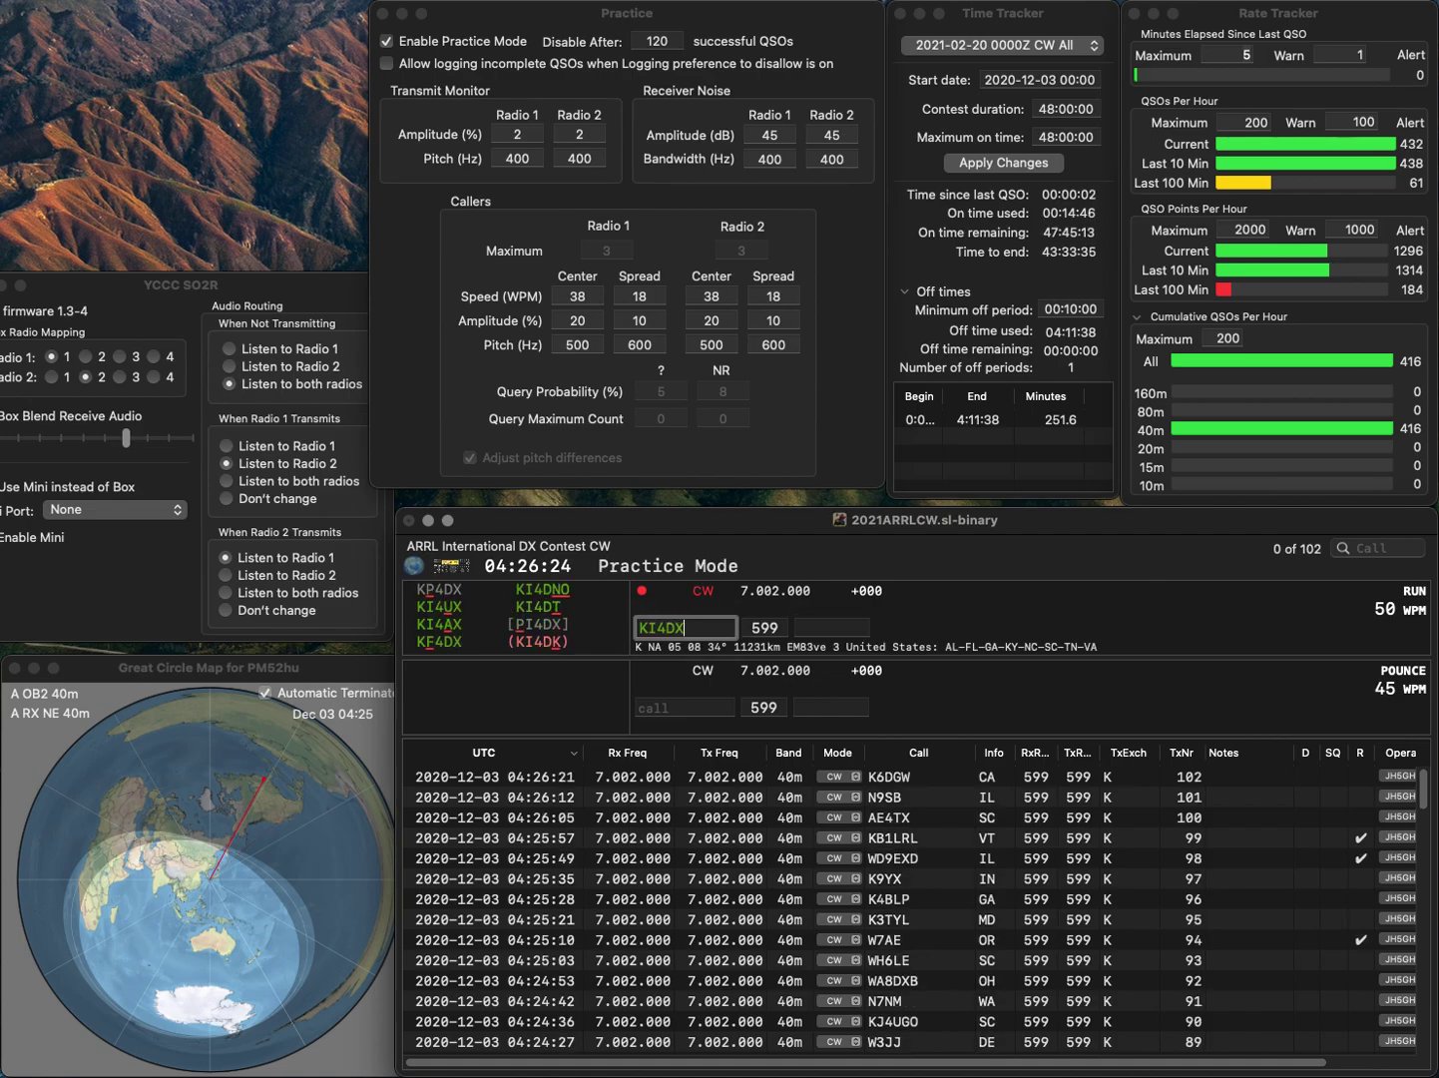
key("Return")
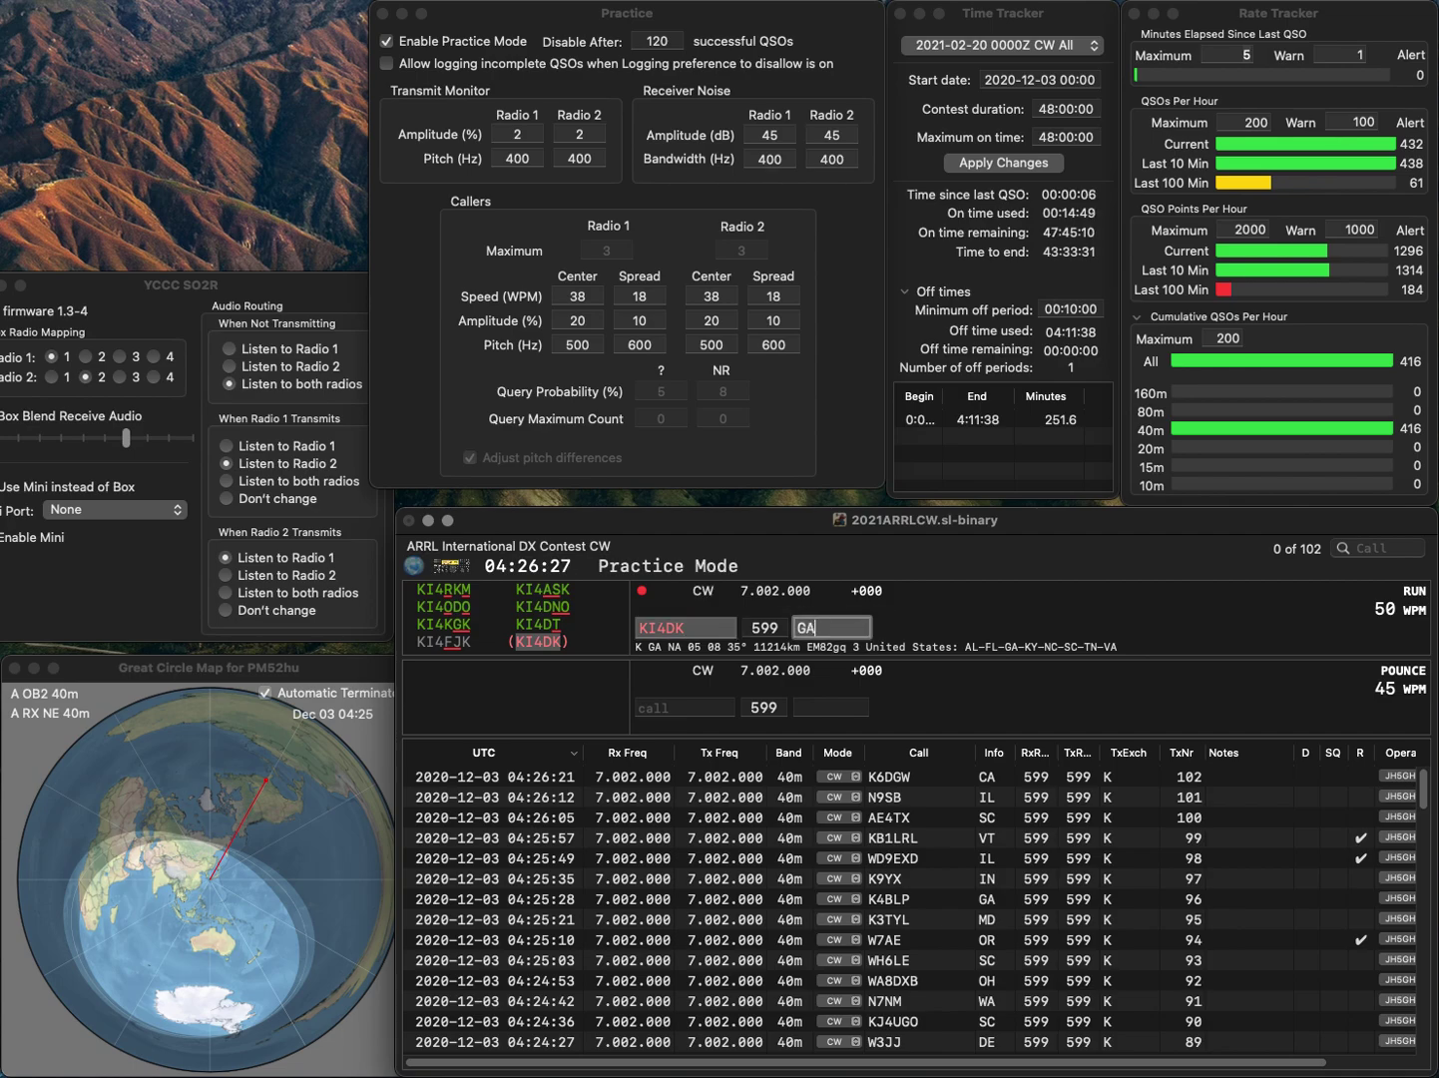
key("Return")
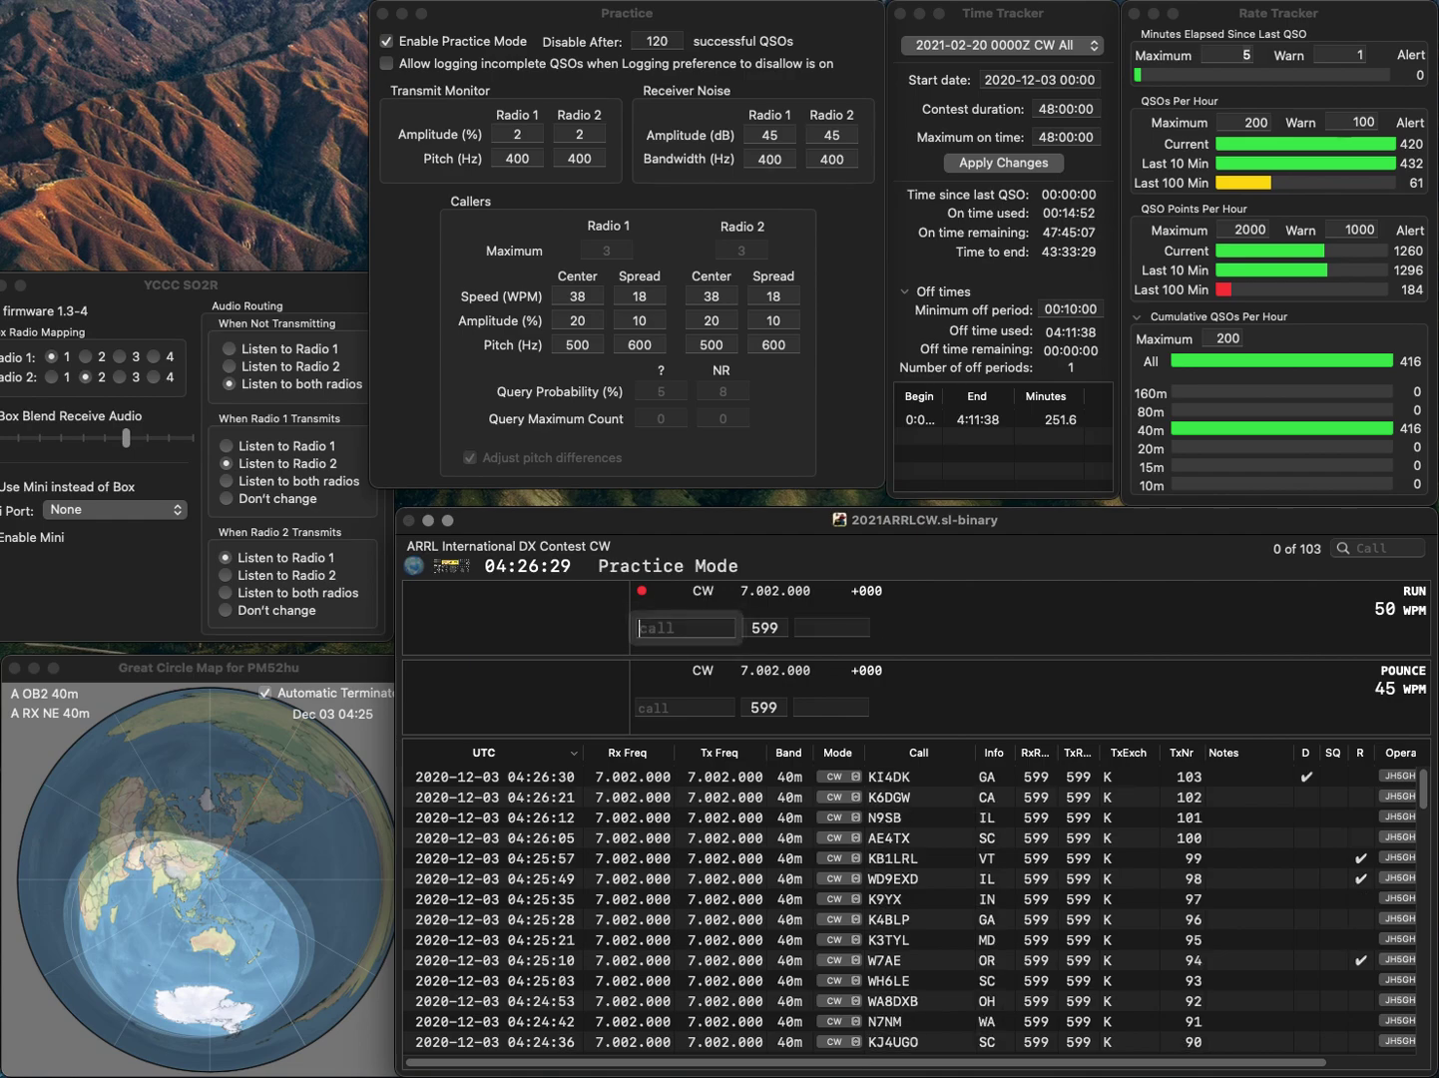
type("KB")
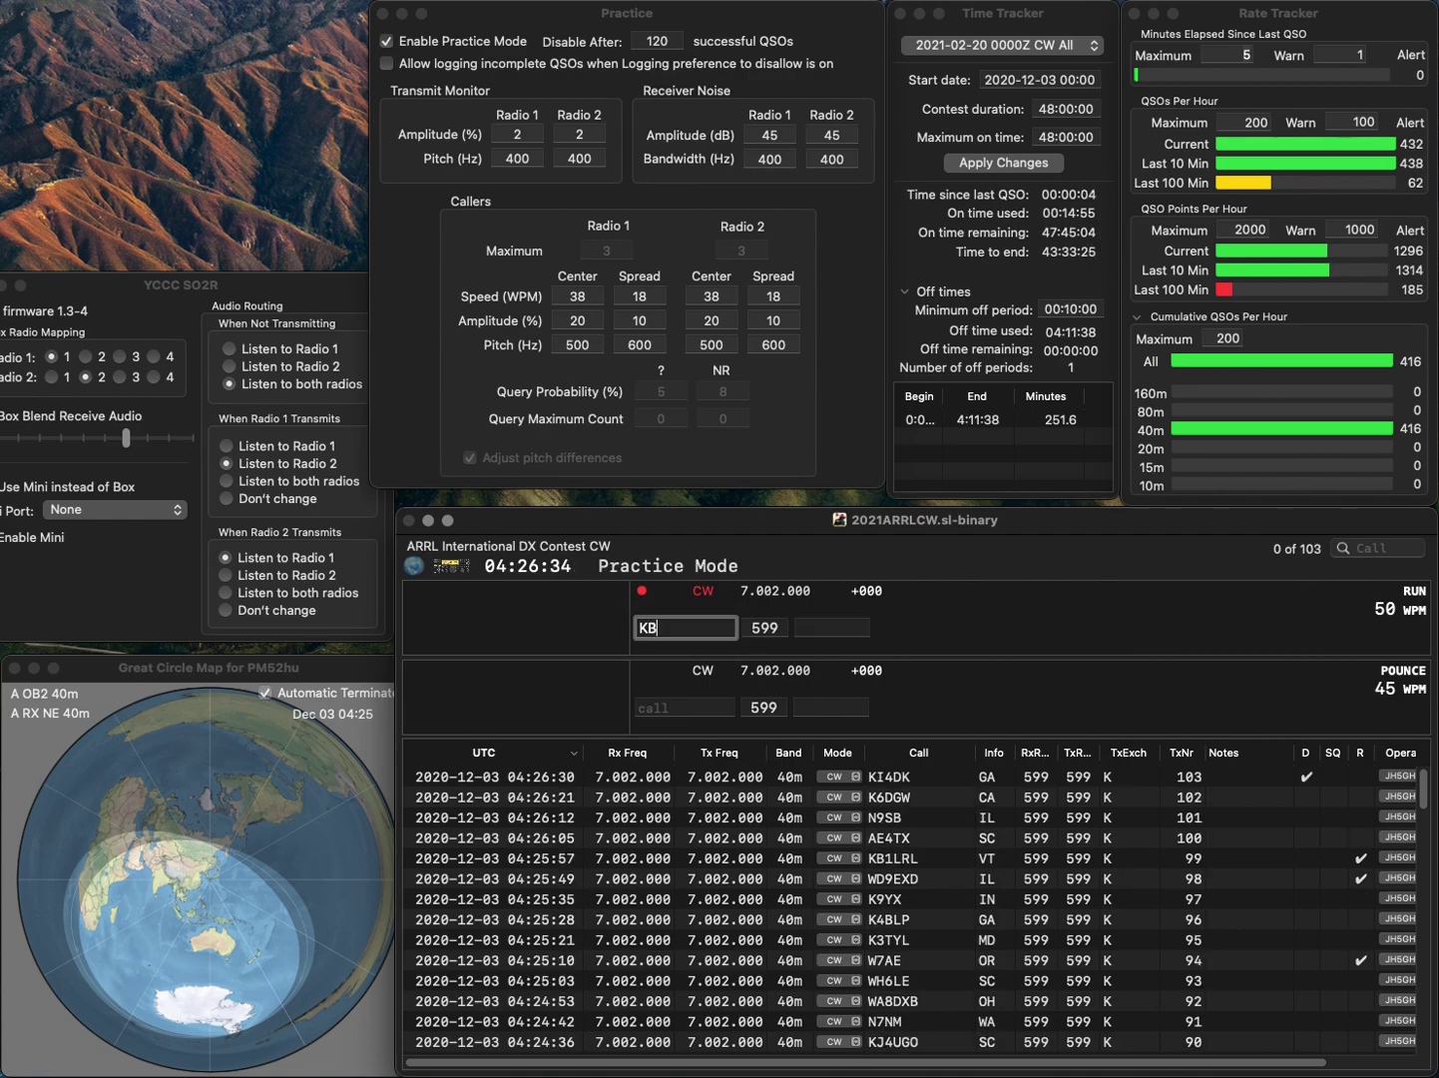
type("LJC")
key("Left")
key("BackSpace")
type("6")
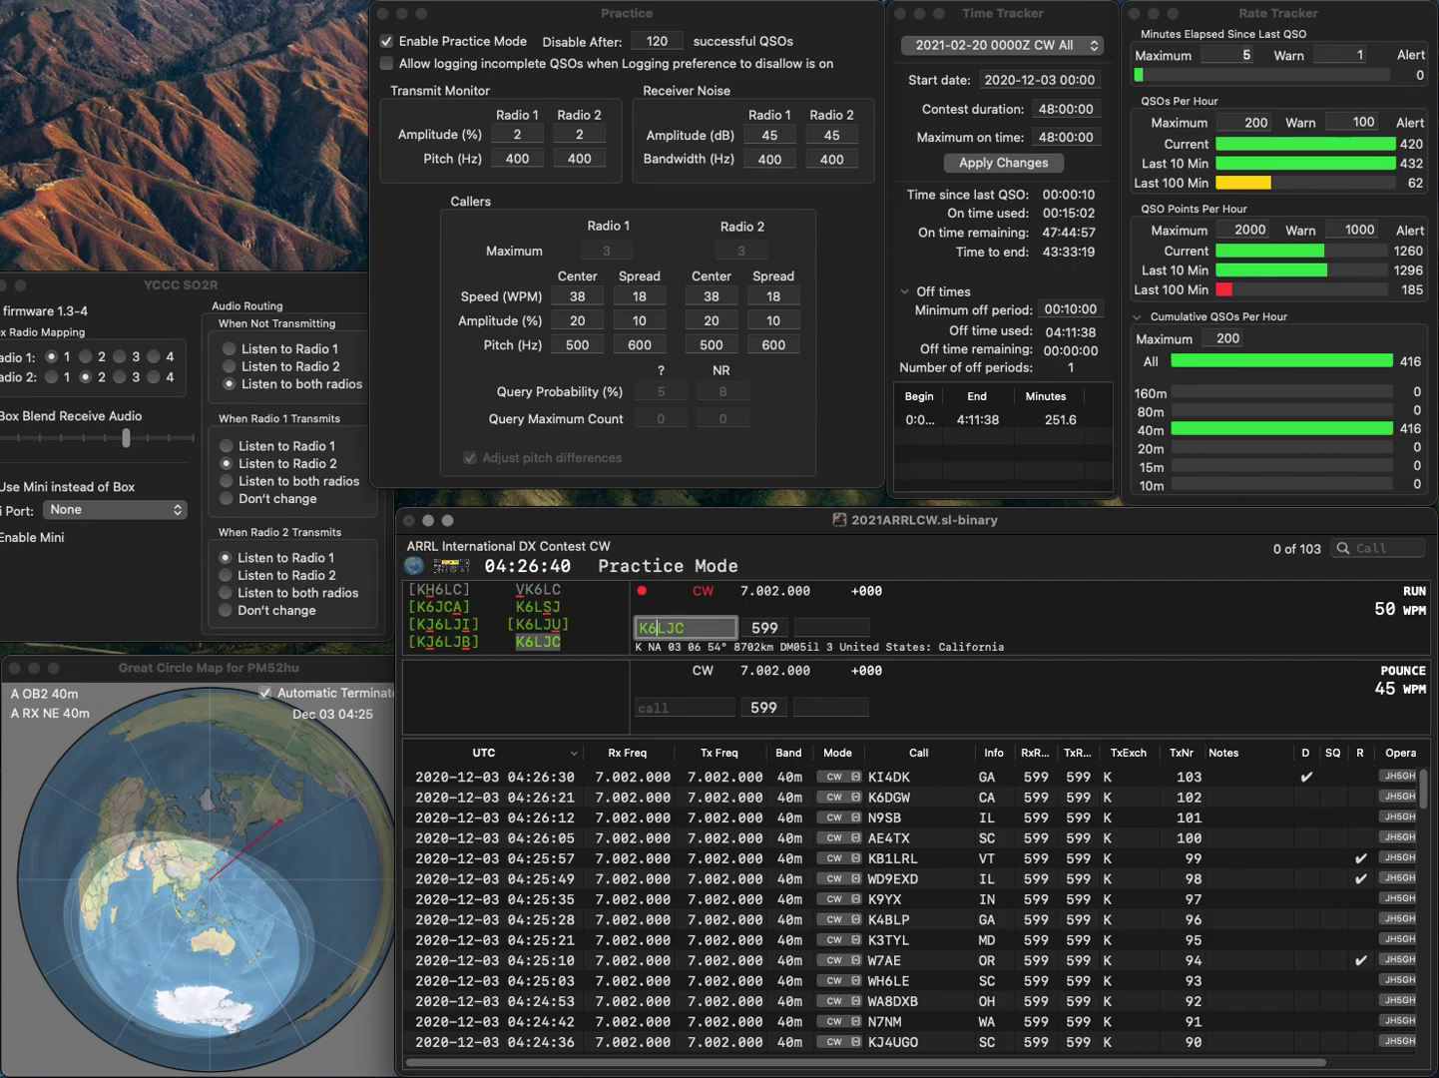
key("Tab")
type("C")
key("Return")
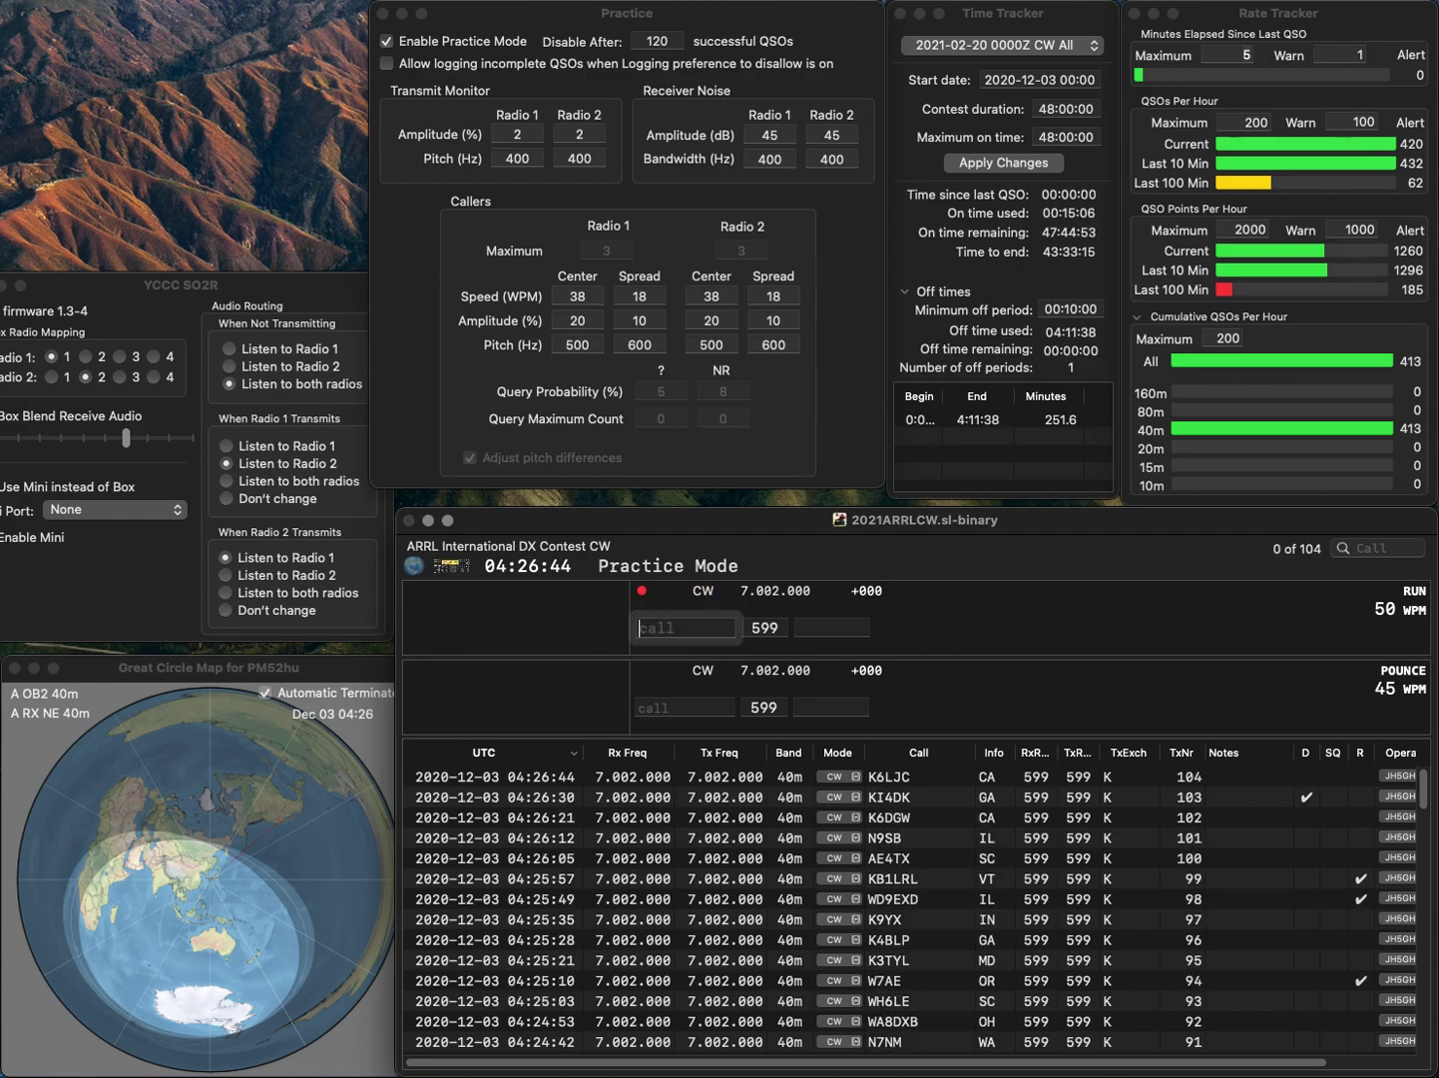
type("KE")
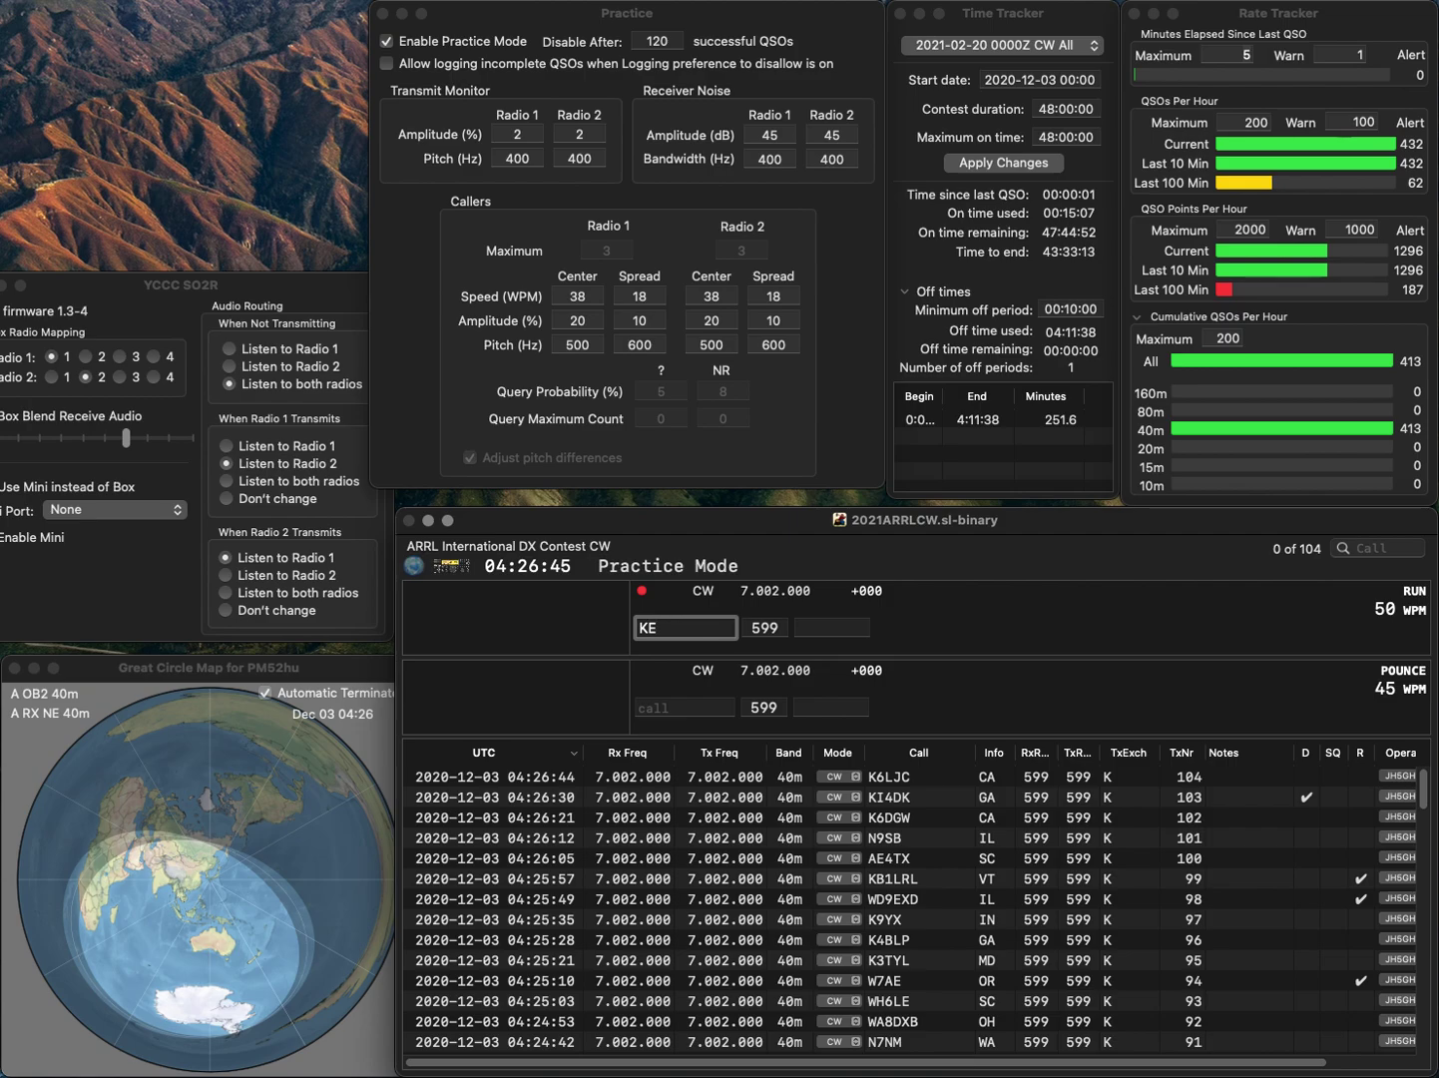
type("0WNX")
key("Return")
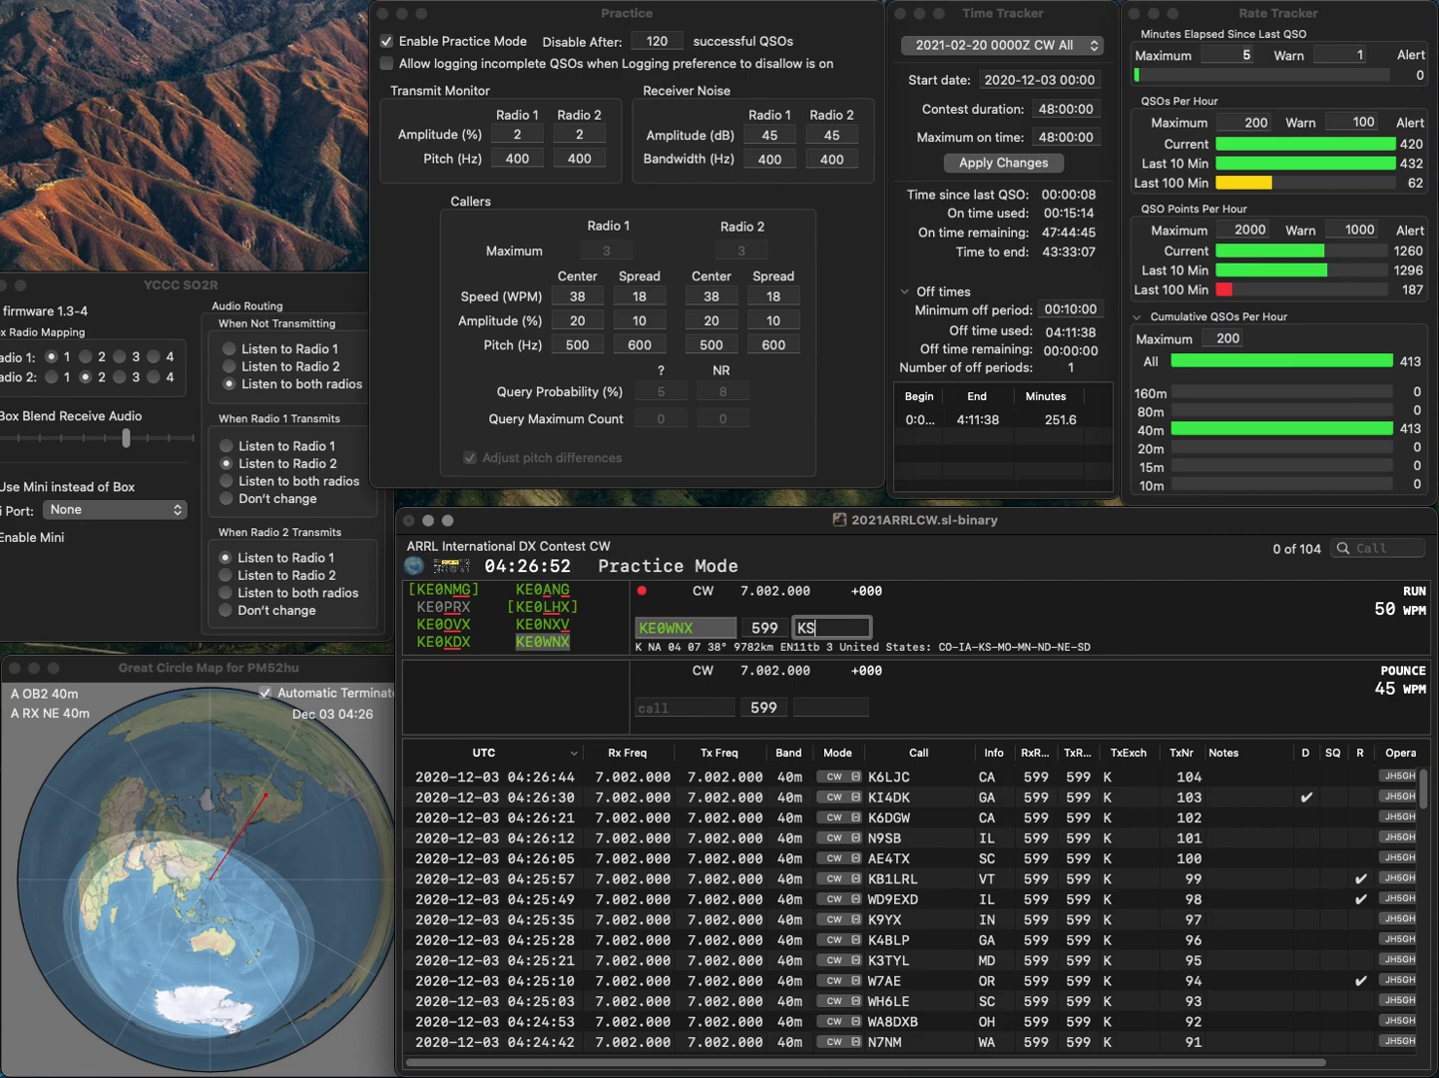
key("Return")
type("W2")
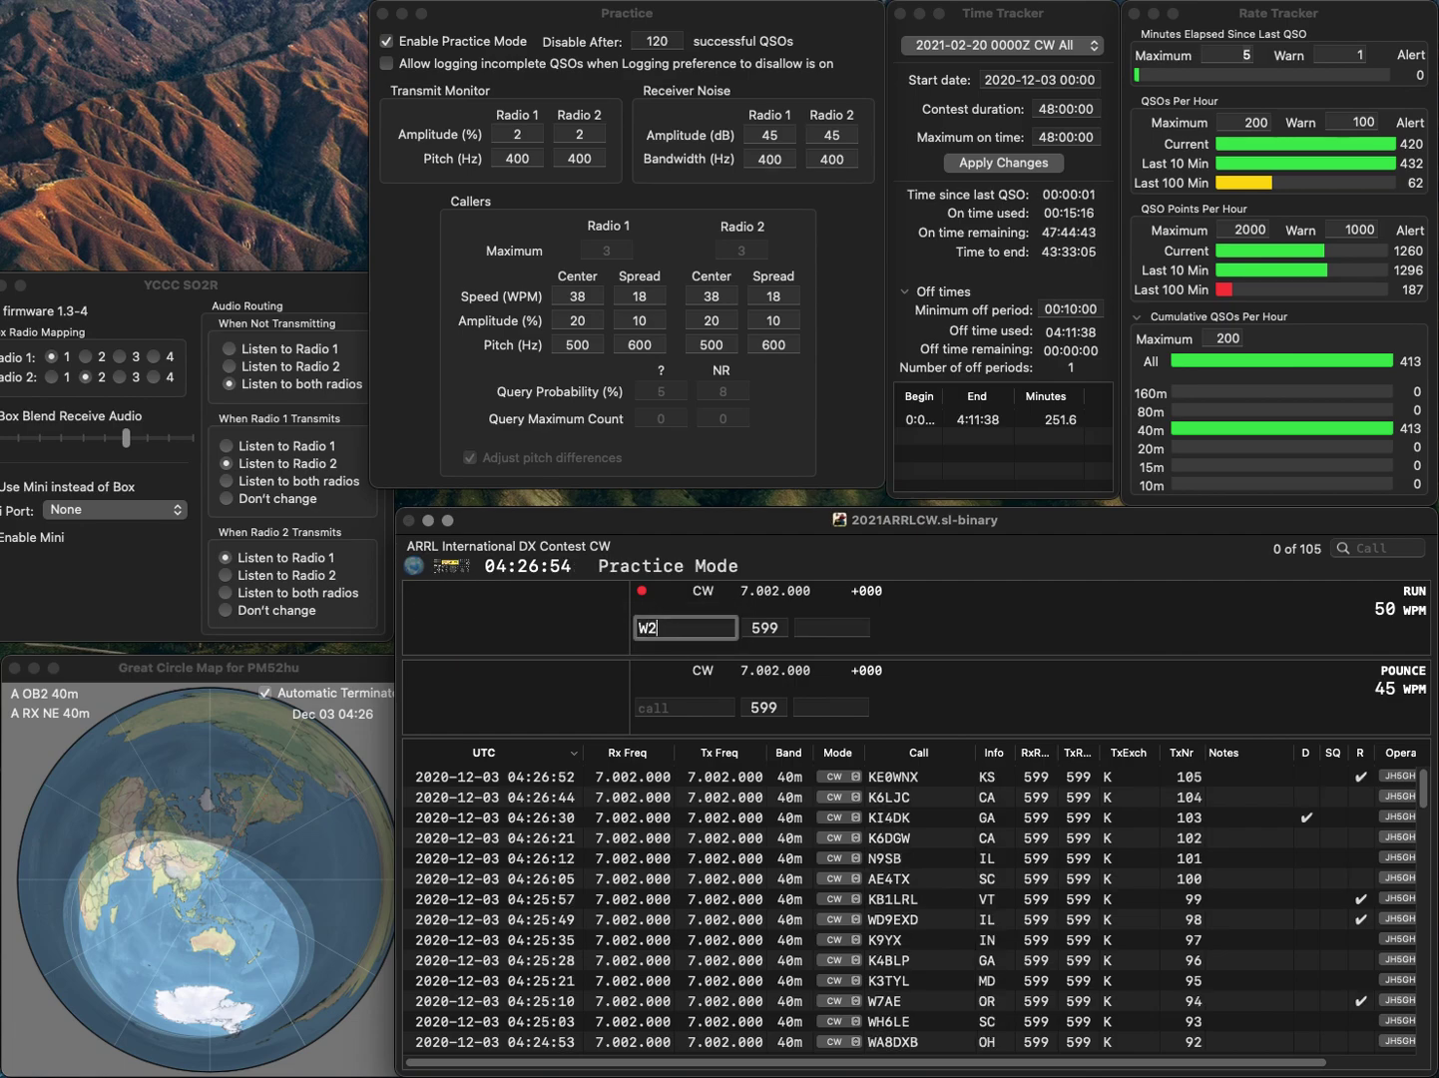
type("LU")
key("Tab")
type("NY")
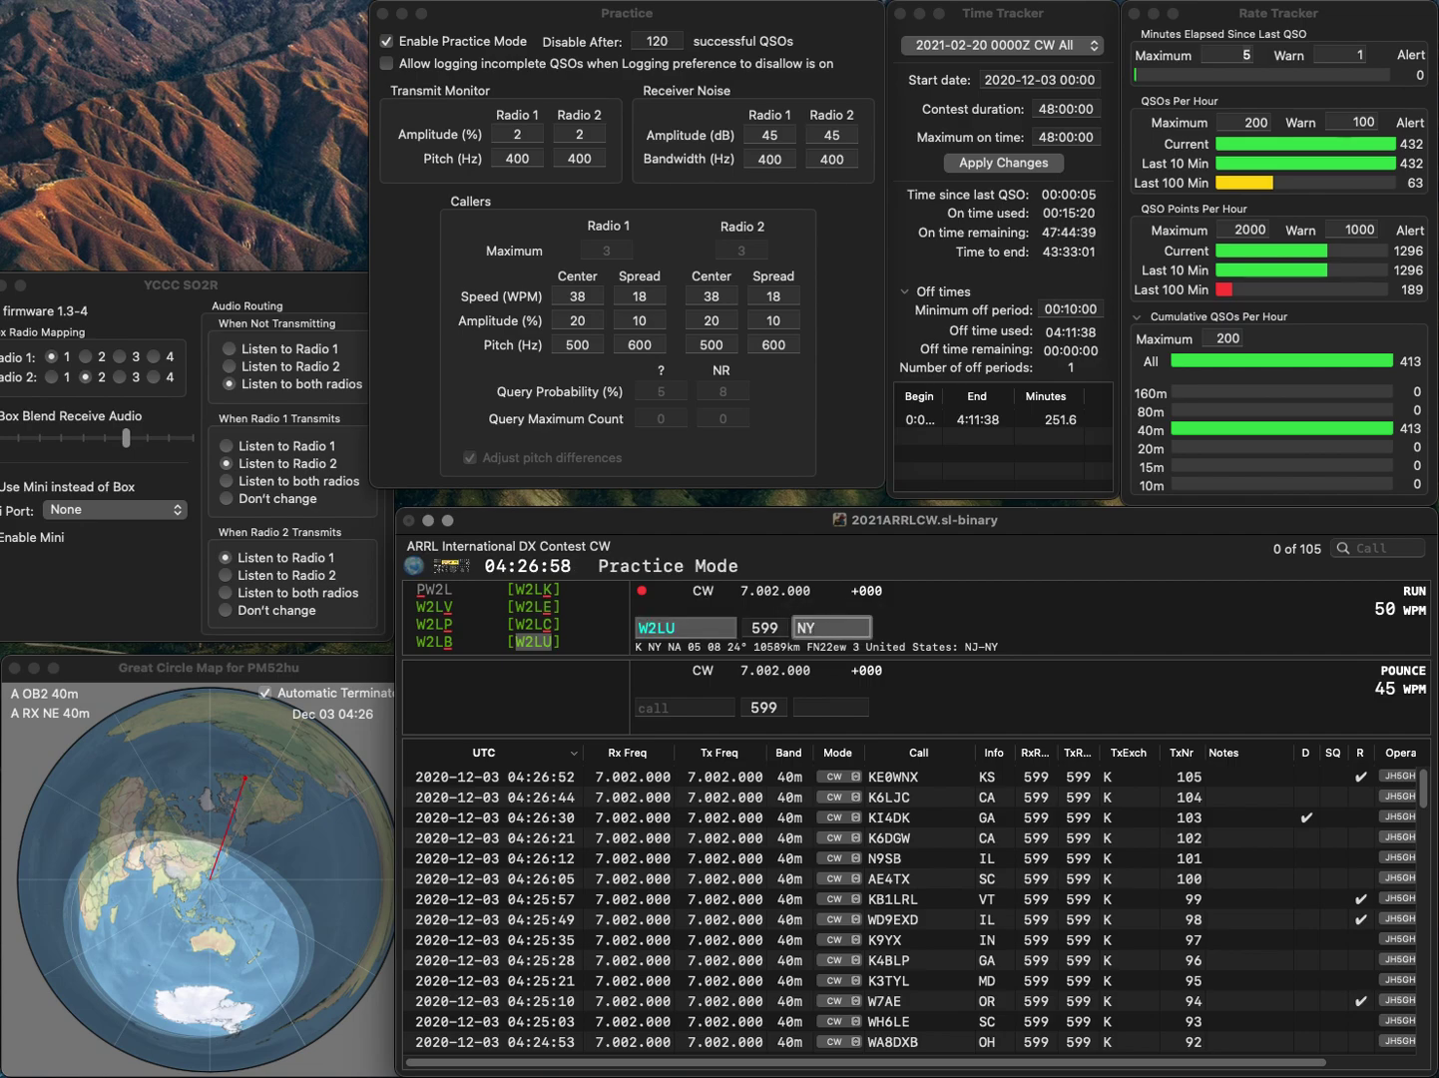
key("Tab")
key("BackSpace")
type("V")
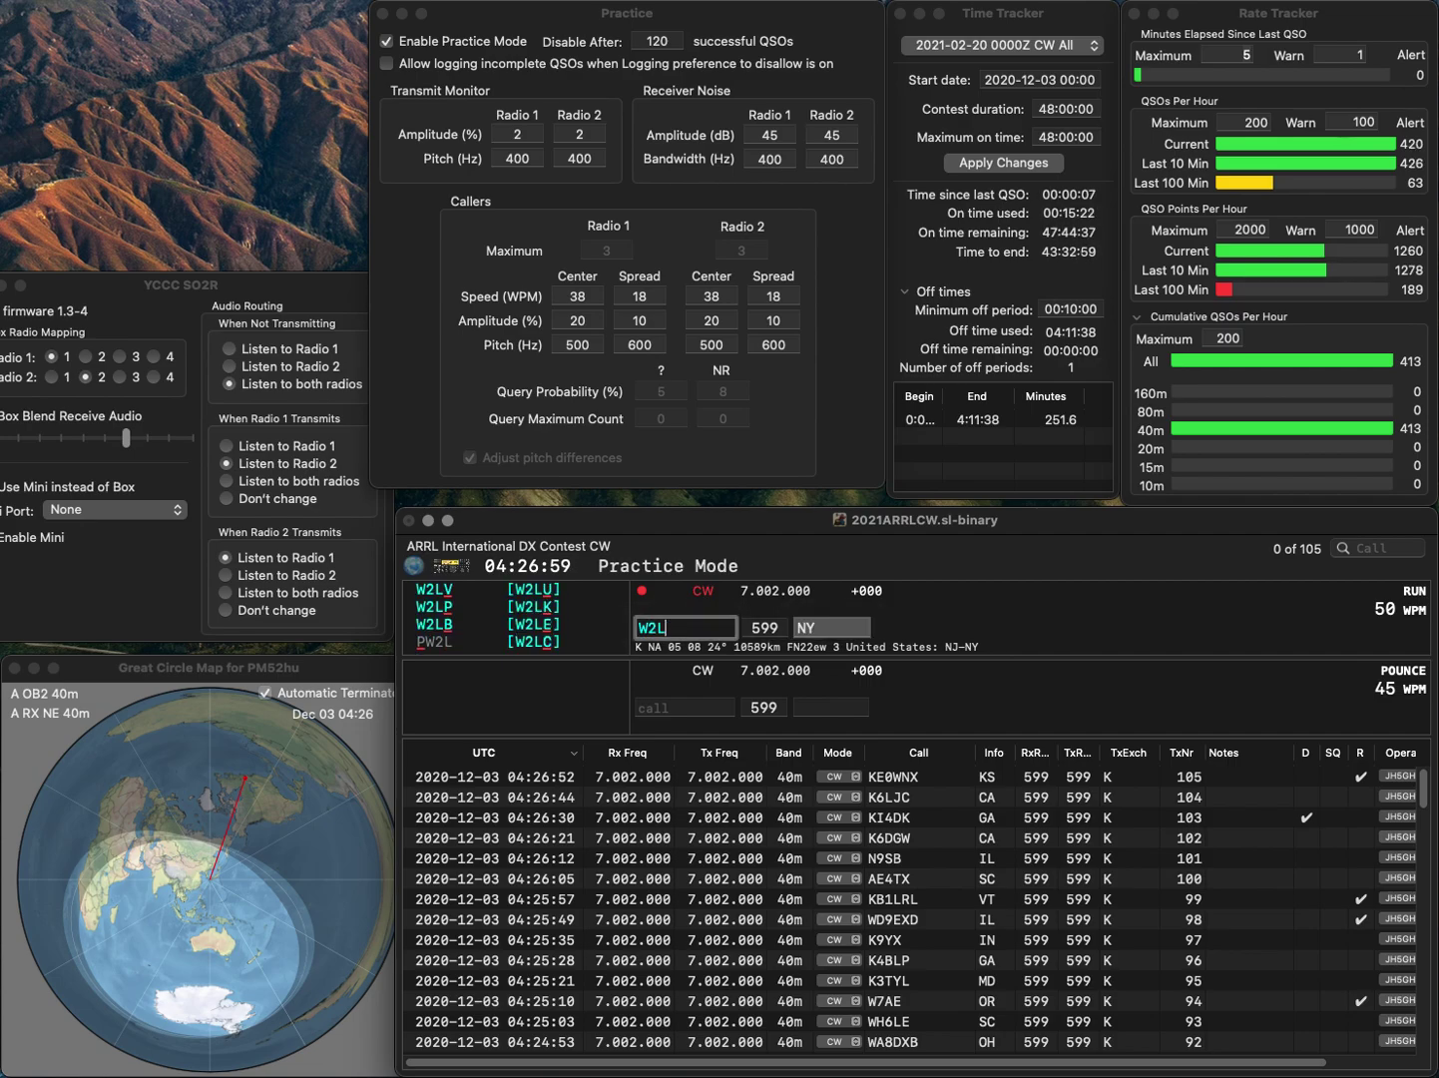
key("Tab")
type("N")
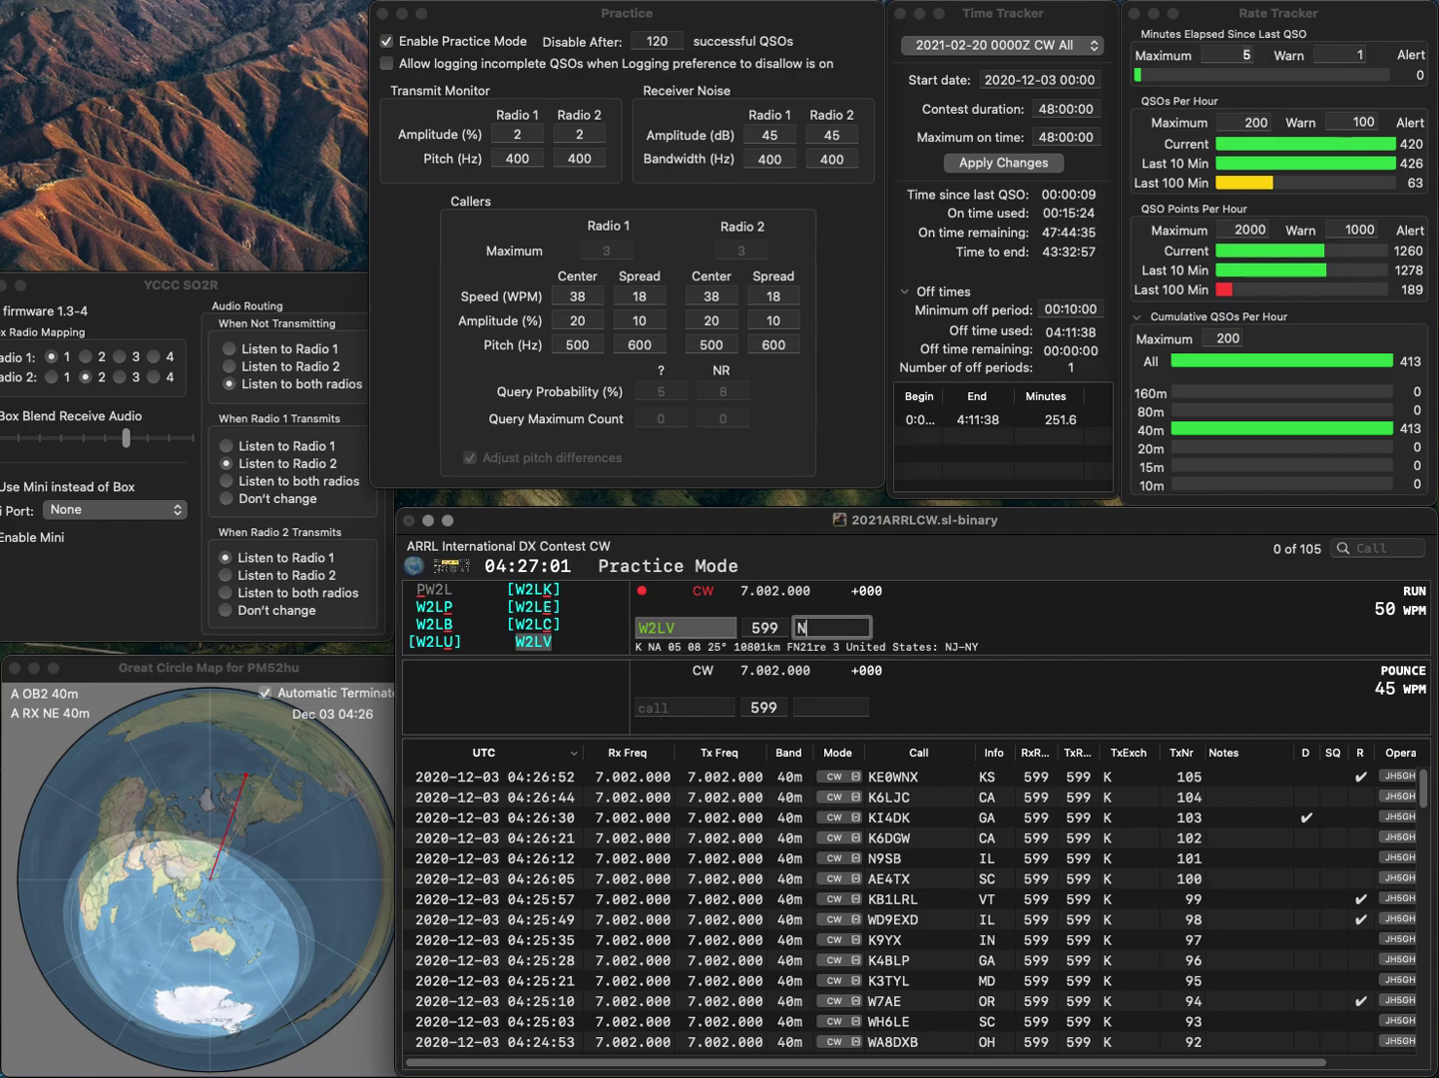
type("J")
key("Return")
type("K")
key("BackSpace")
type("W4SRO")
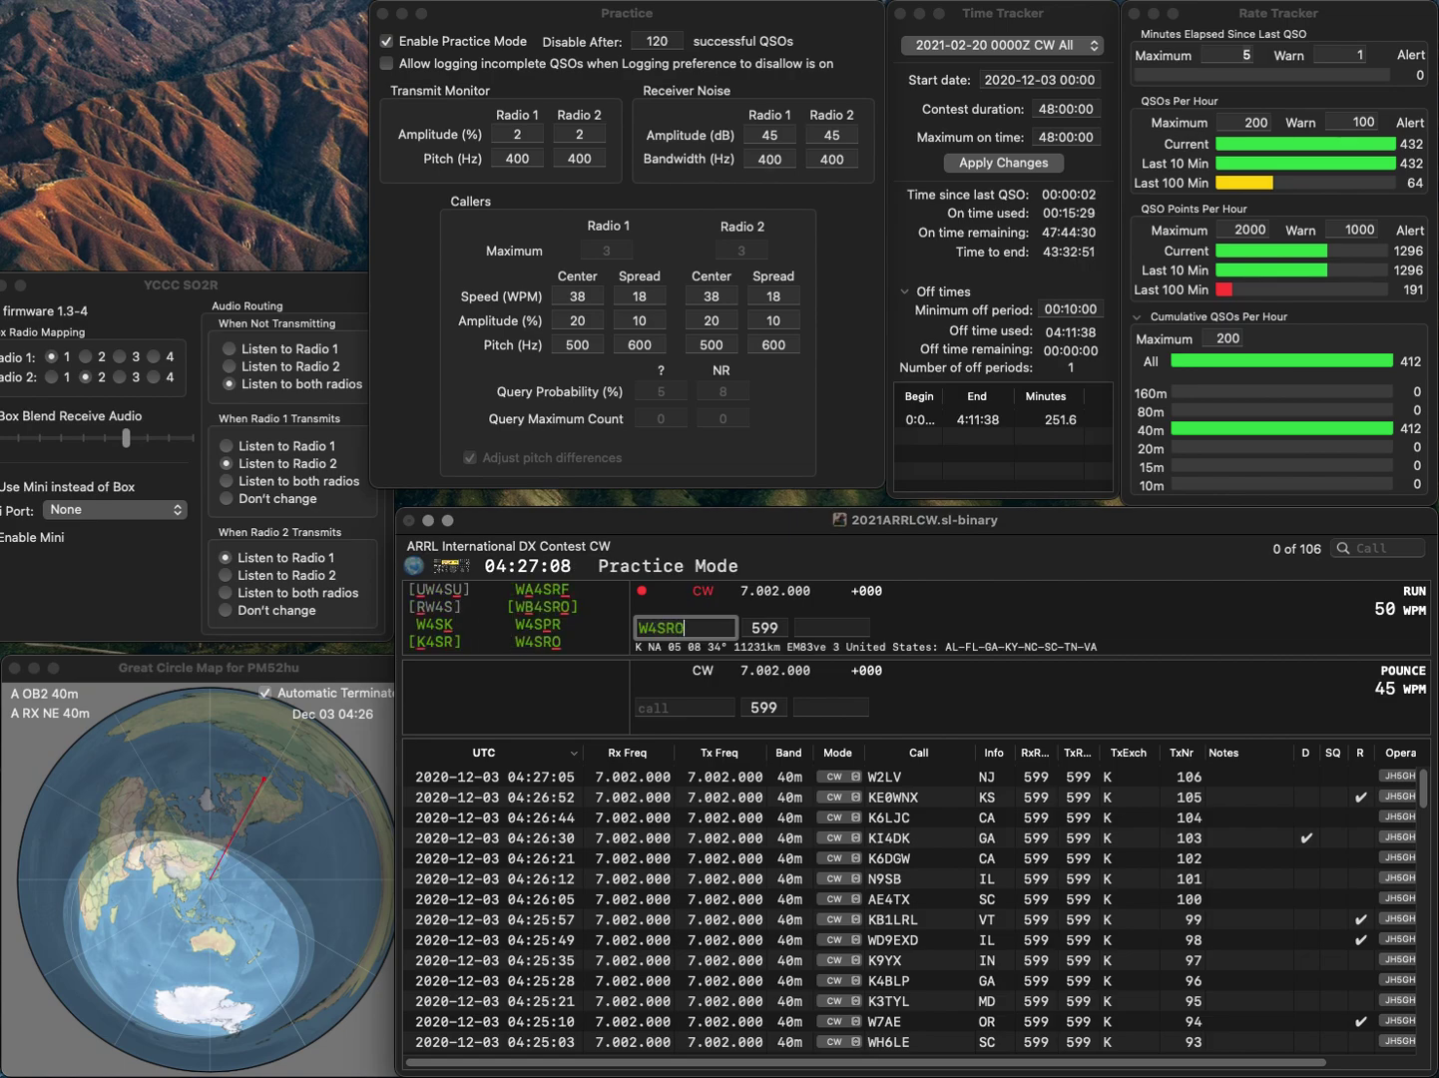
key("Return")
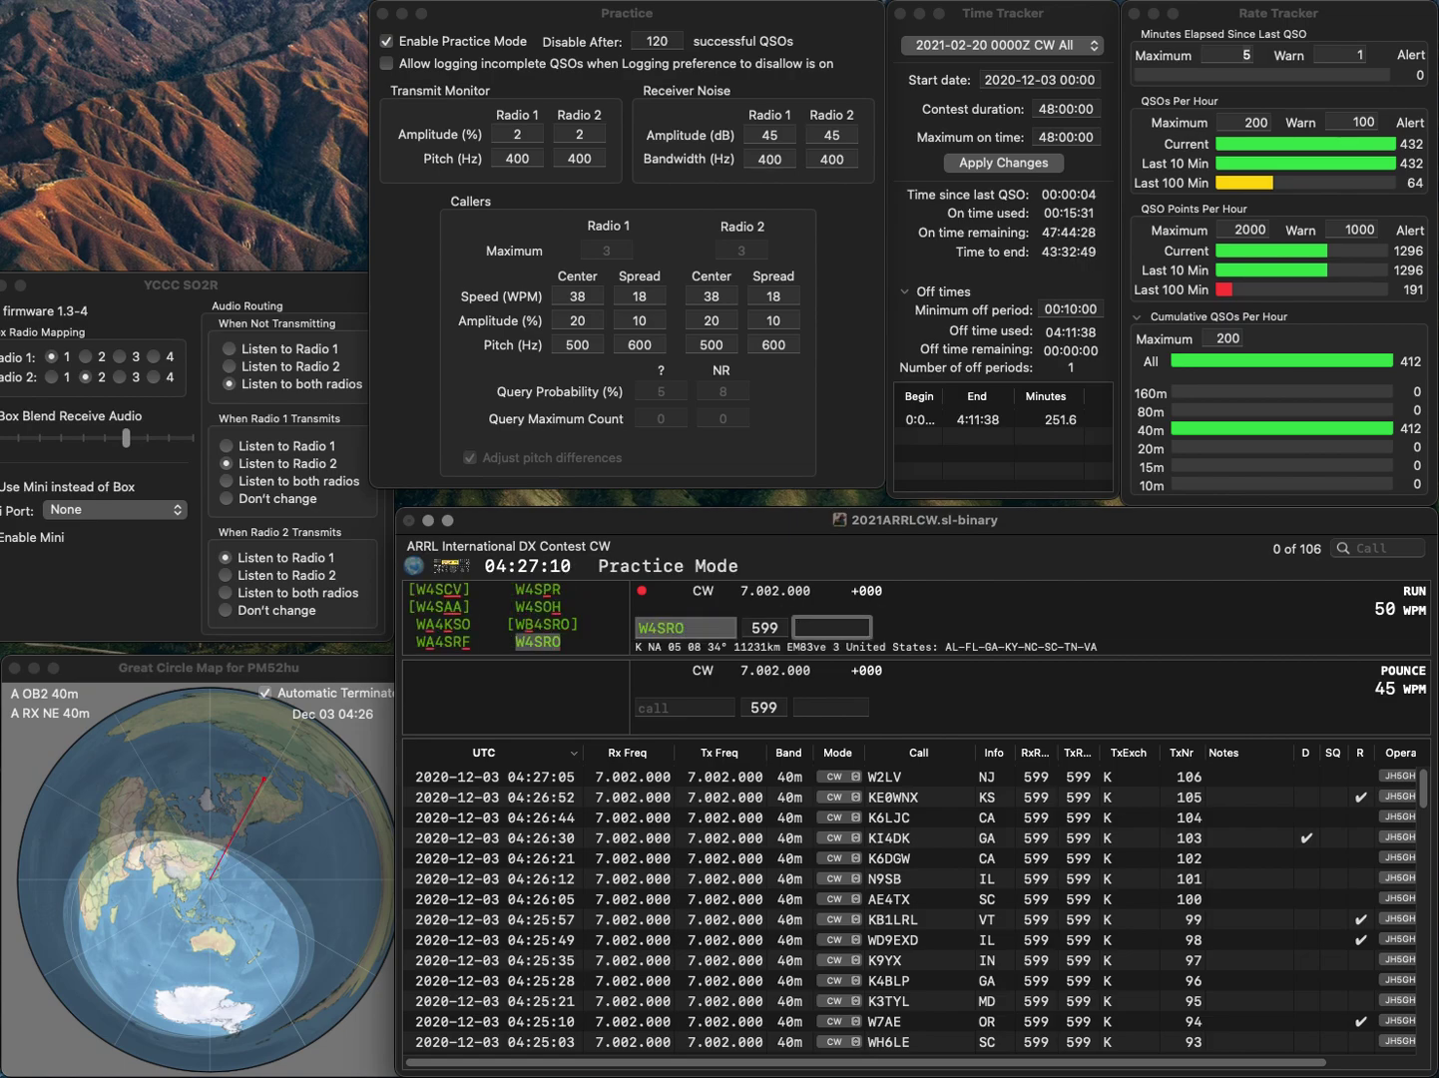
type("TN")
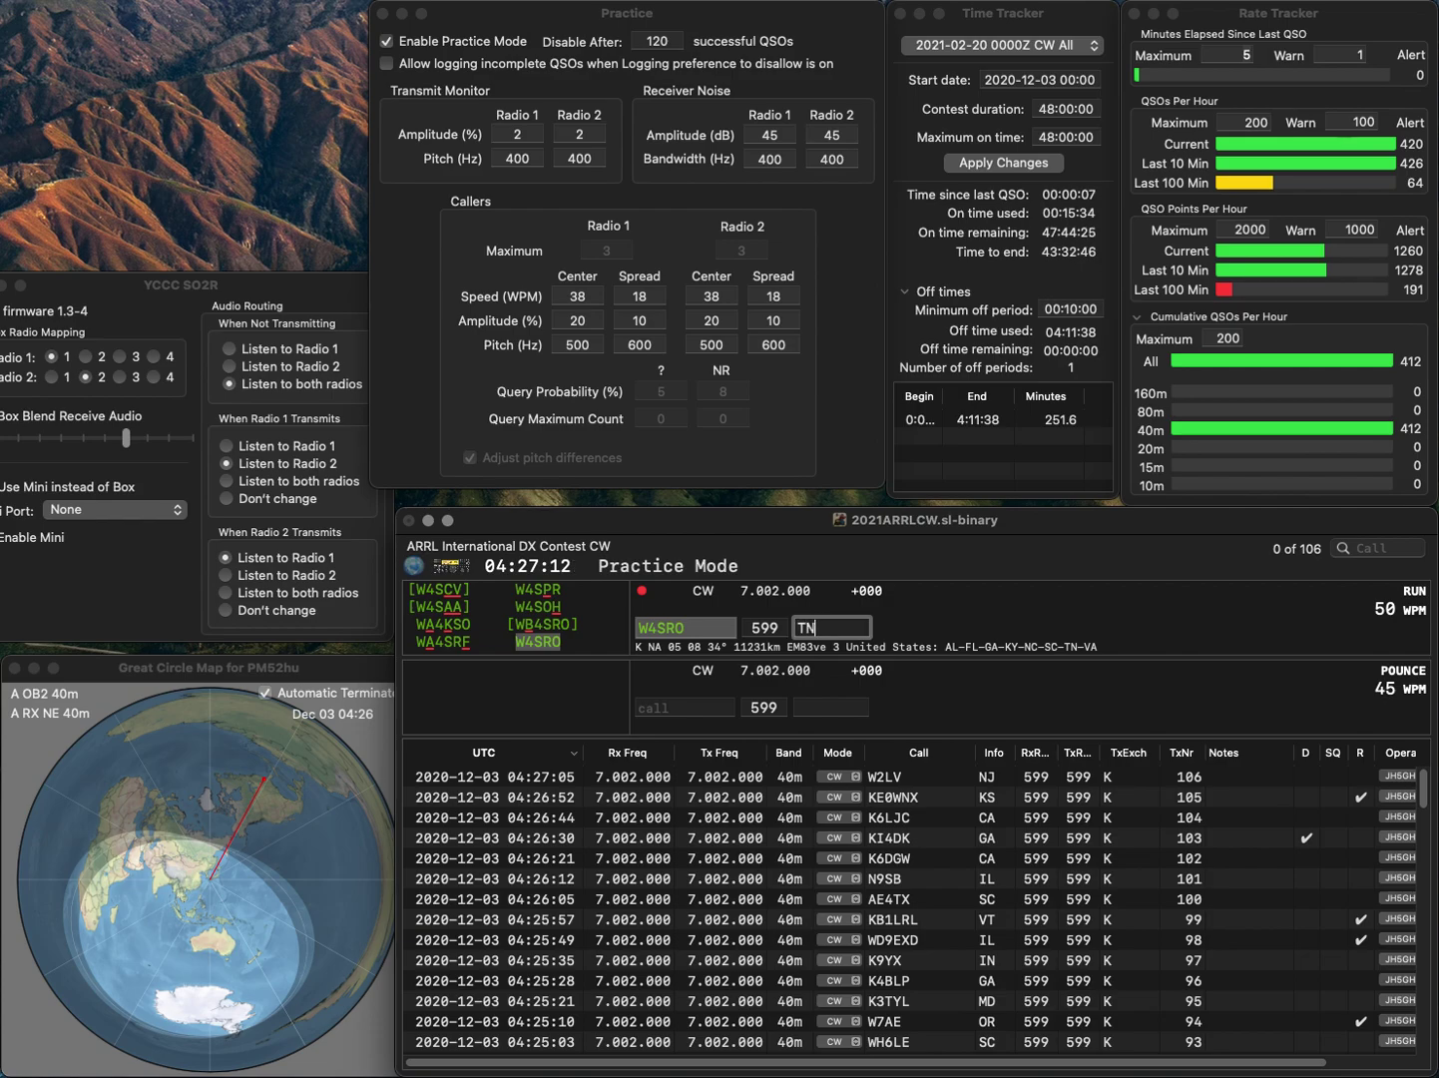
key("Return")
type("K8NYG")
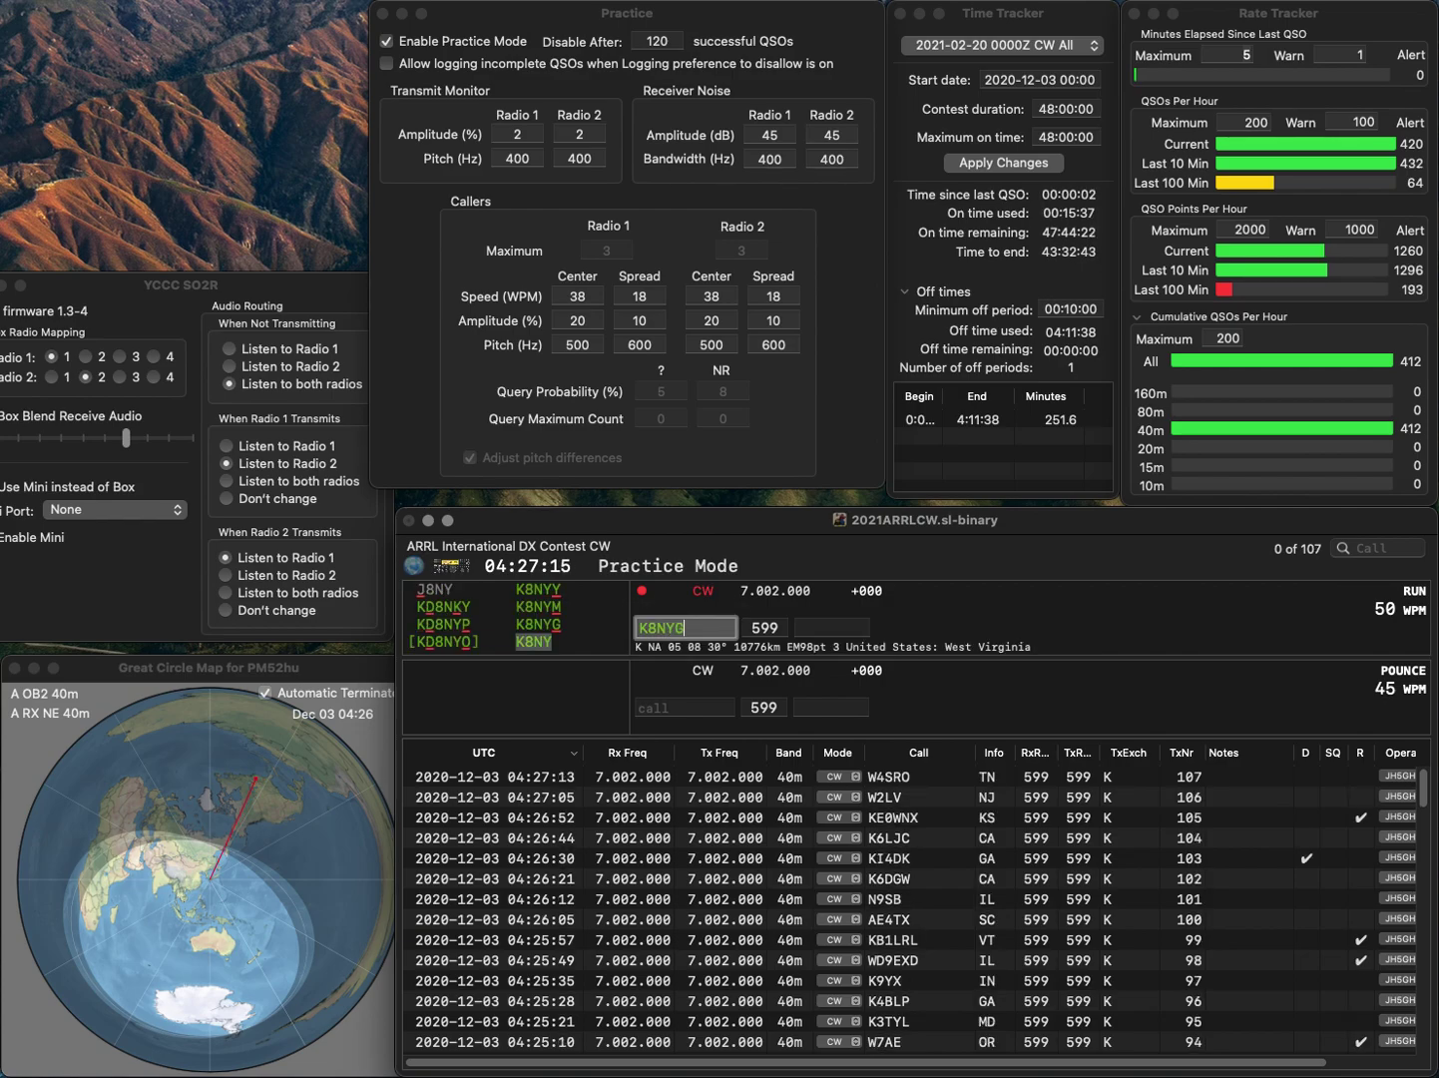
key("Return")
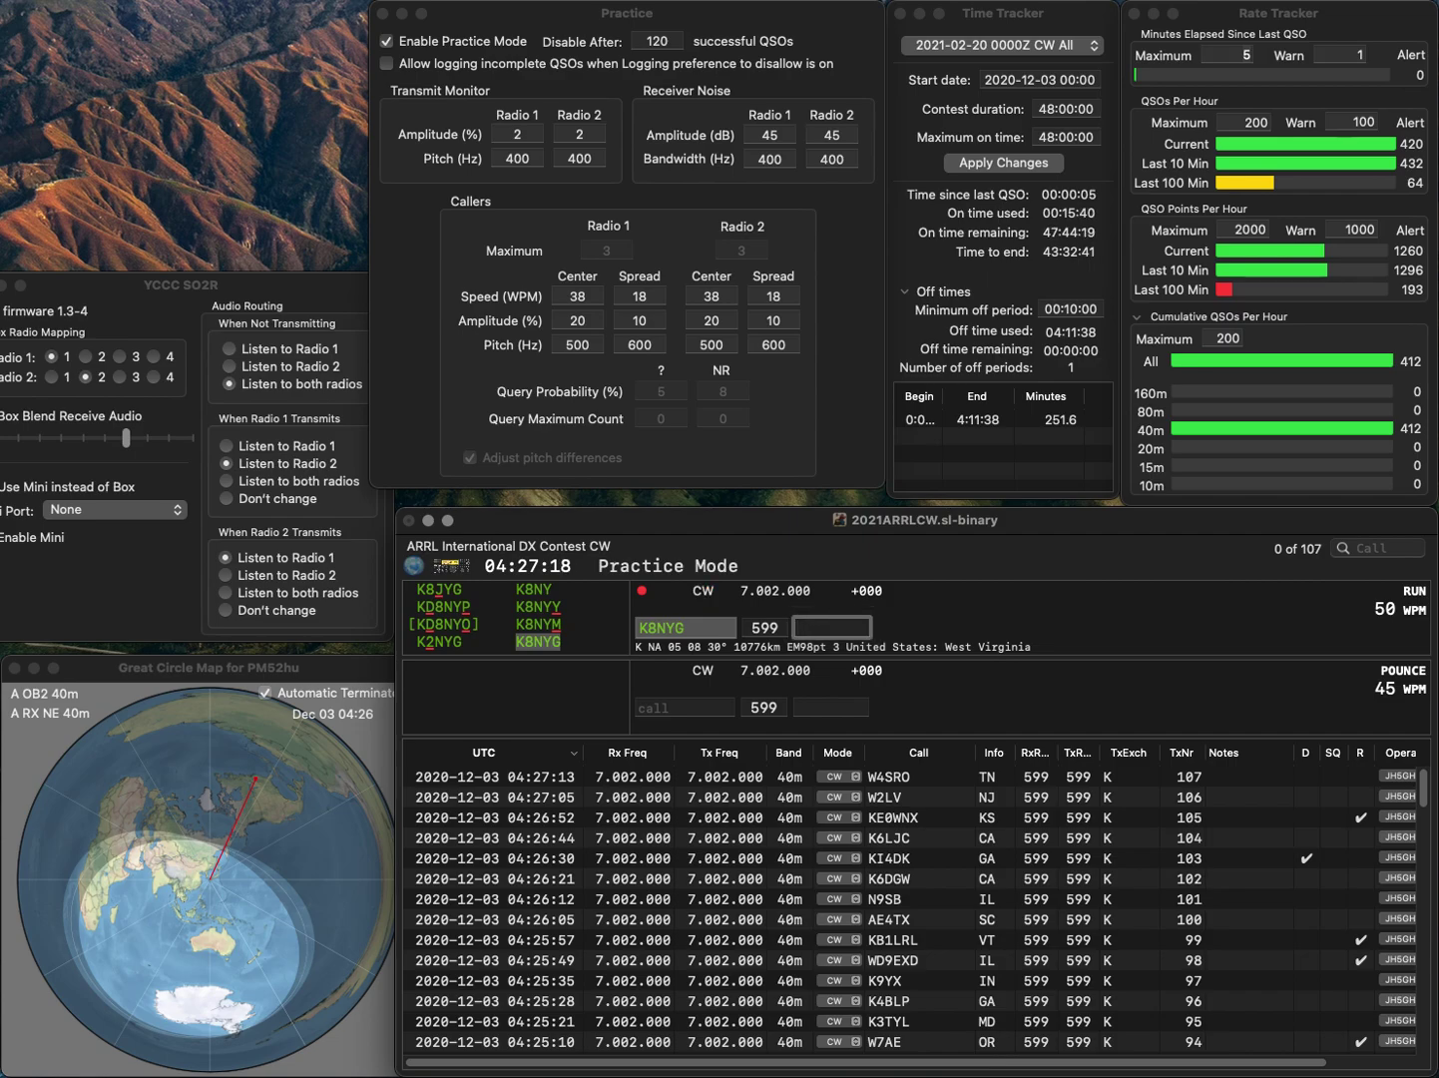
type("CA")
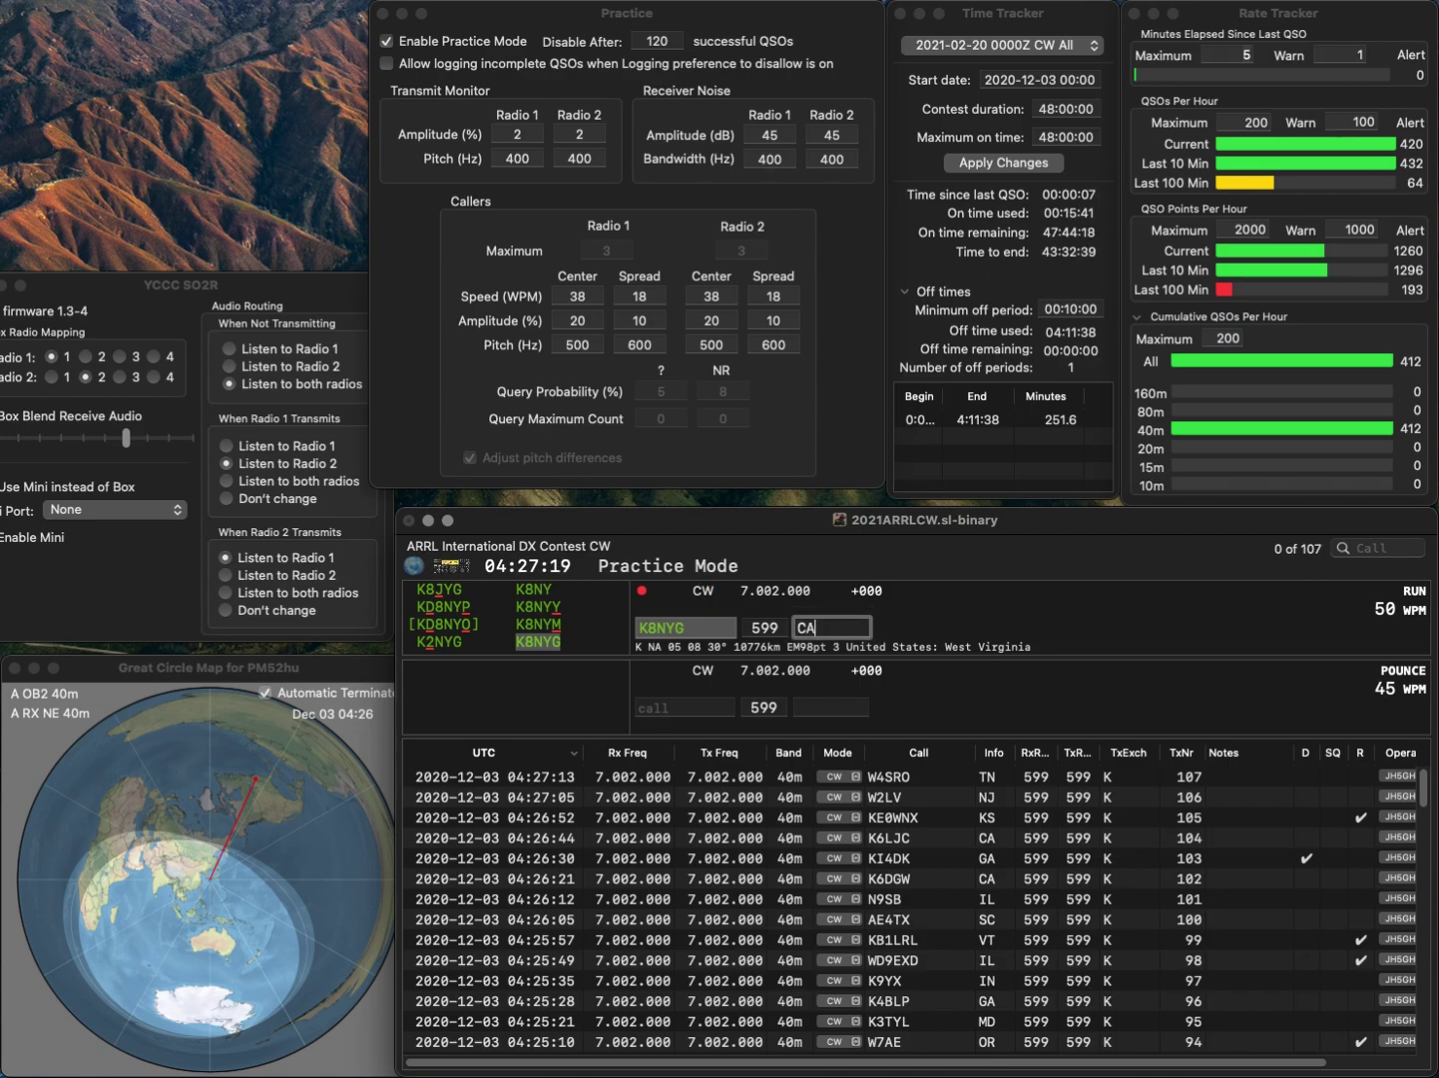
key("Return")
type("K")
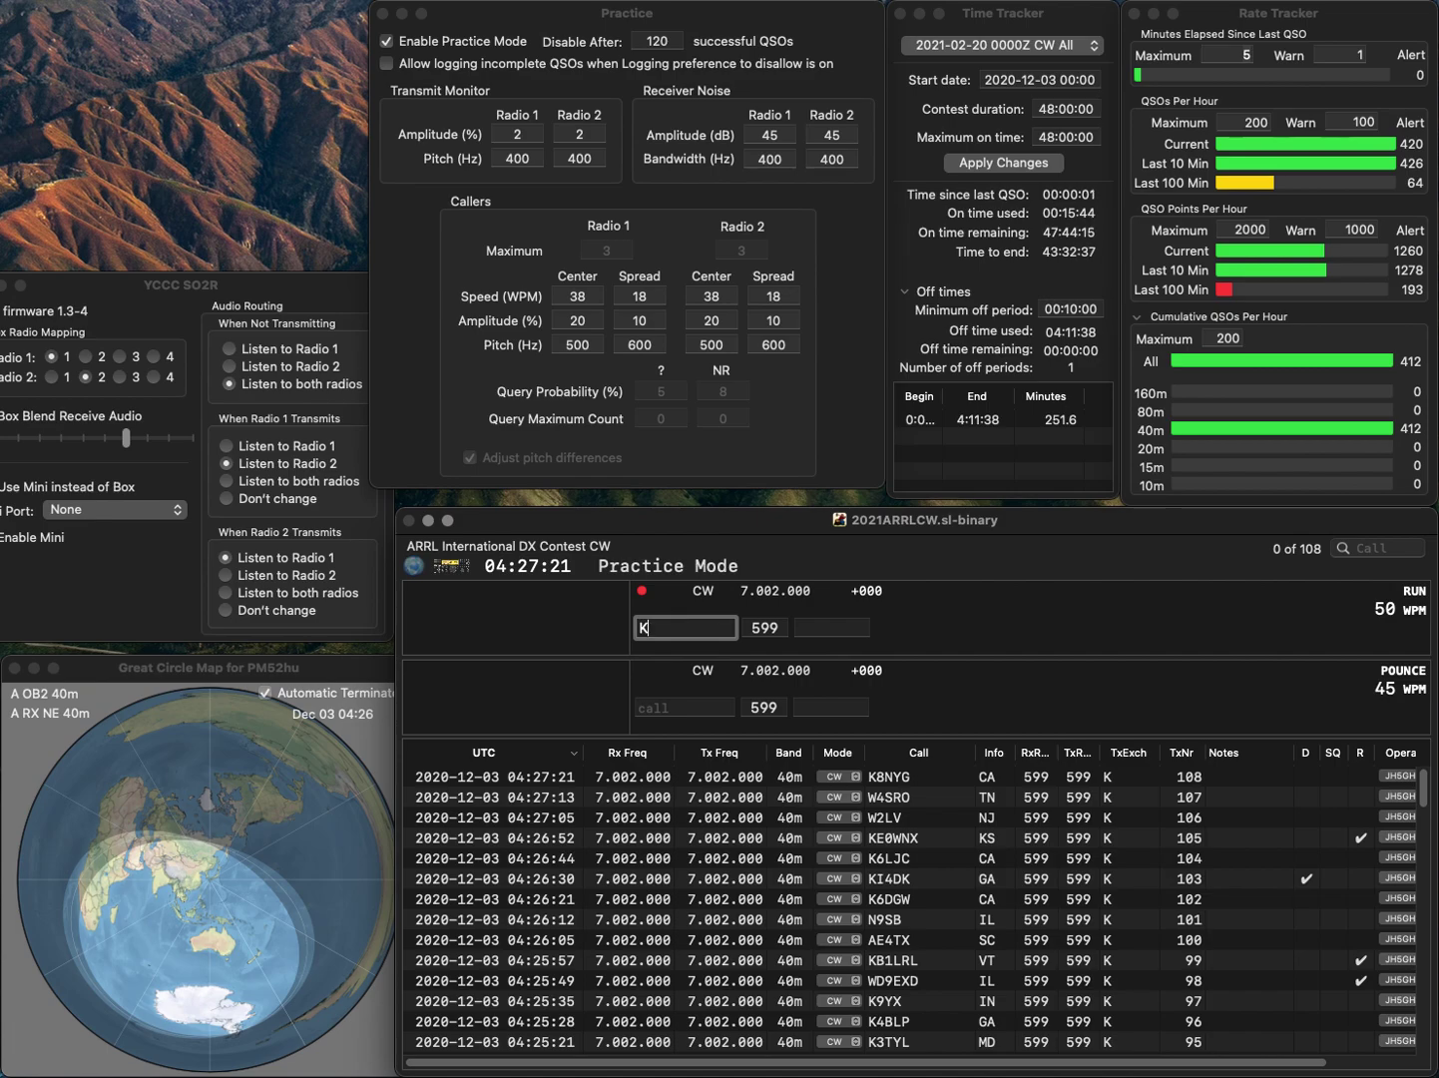
type("2ND")
key("space")
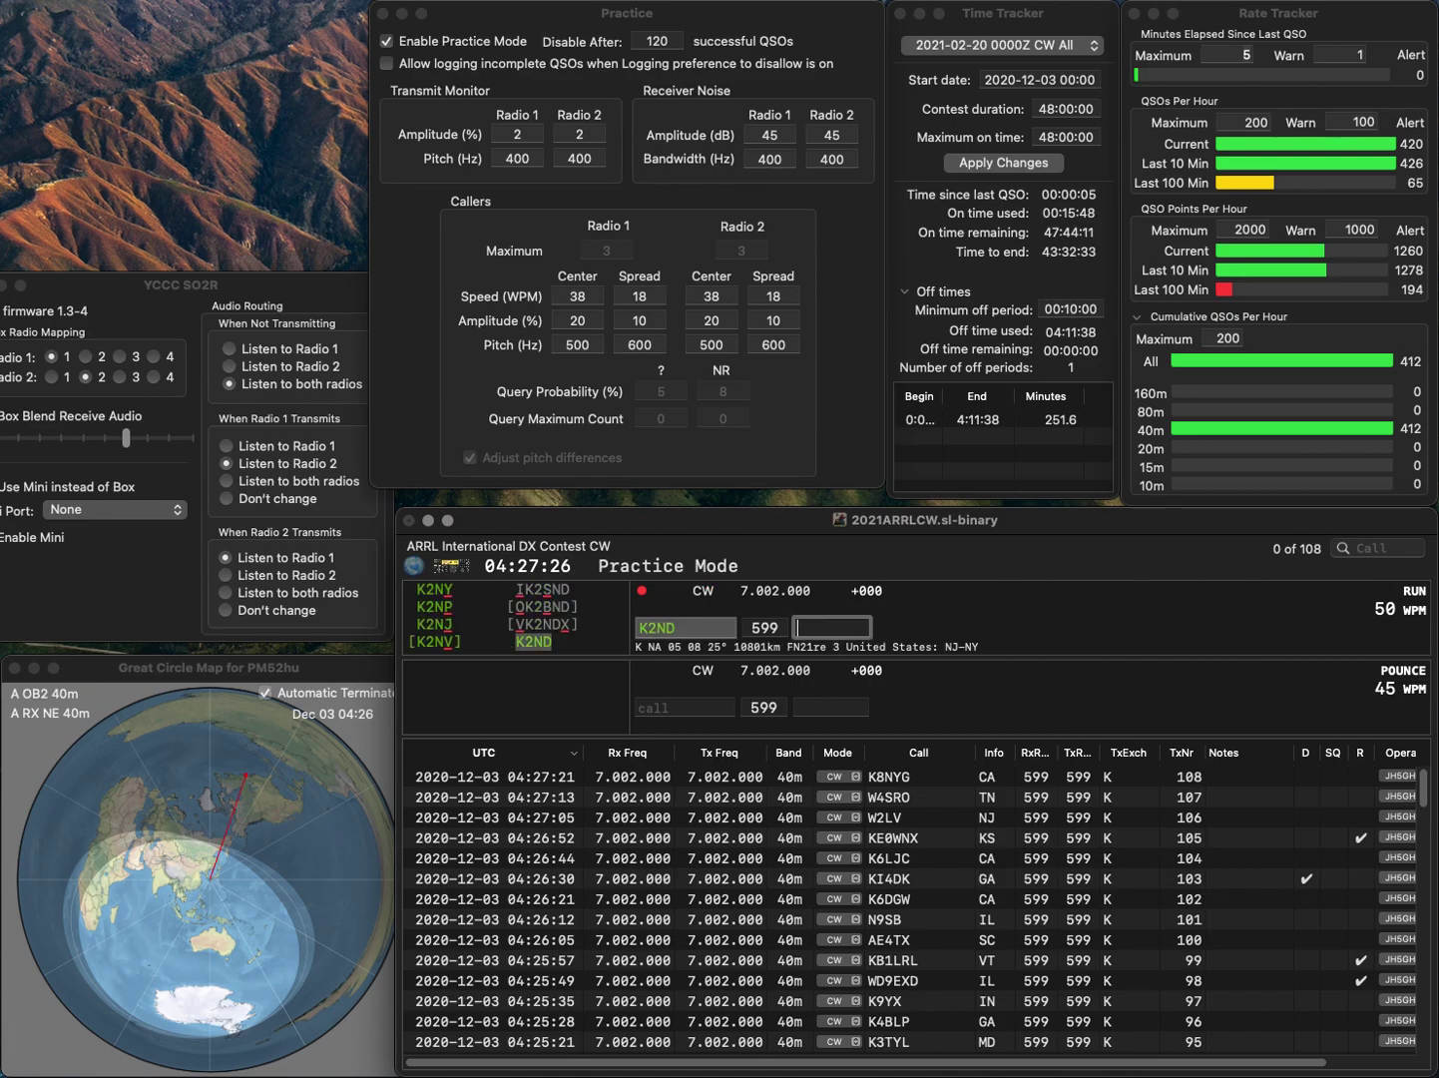
type("NY")
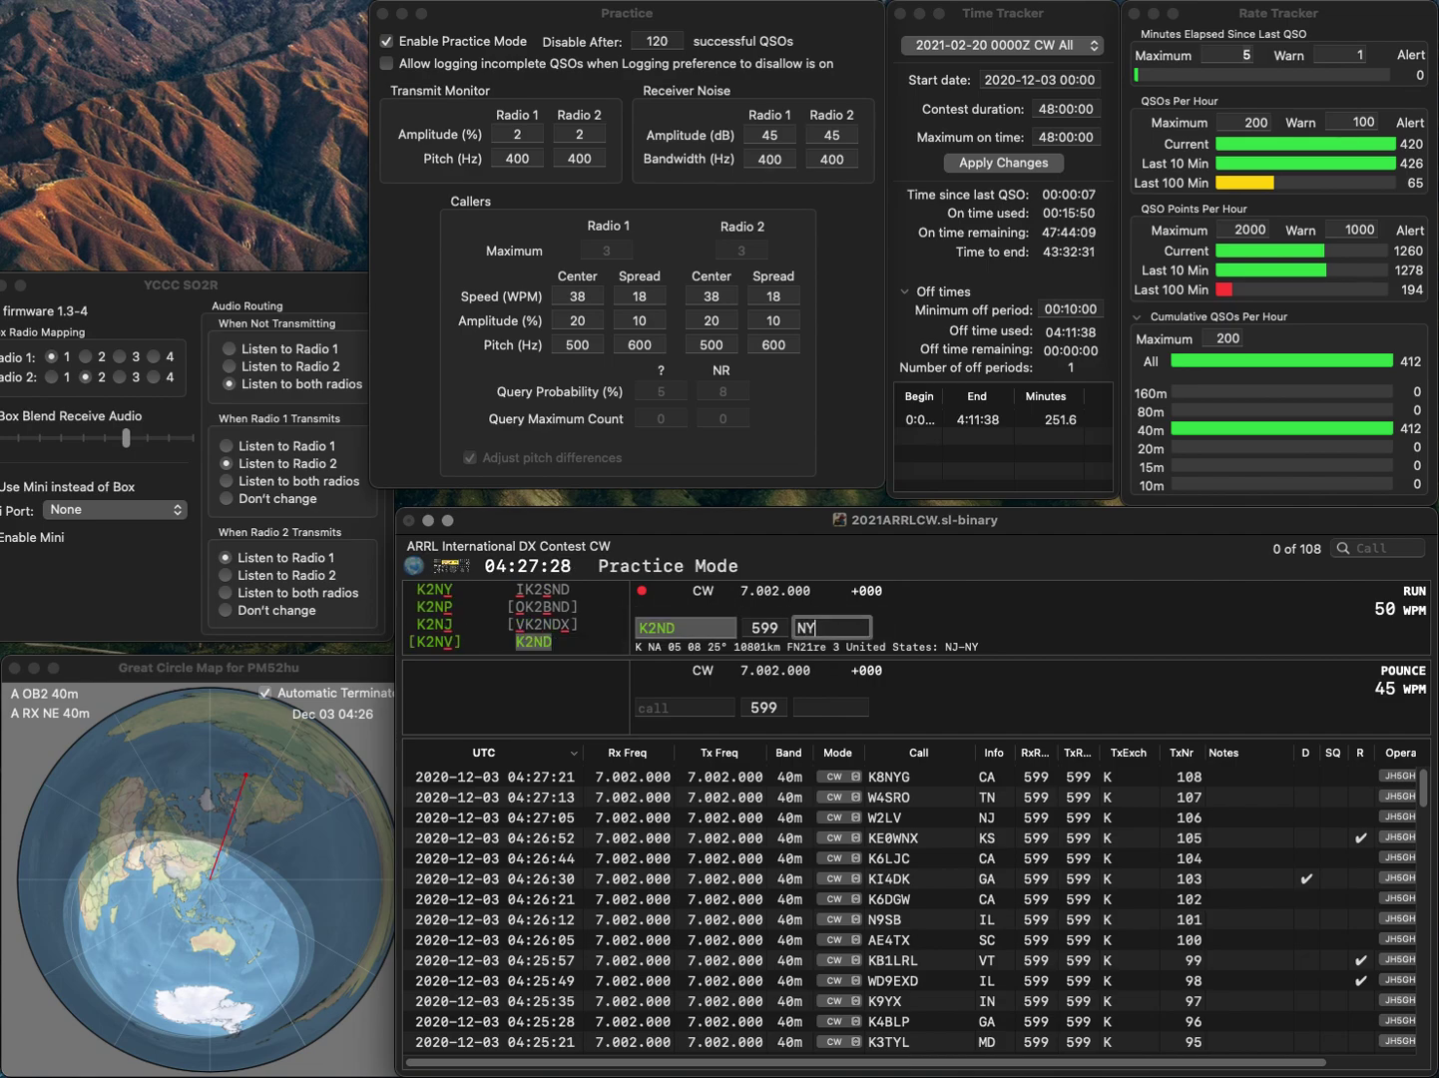
key("Return")
type("N8")
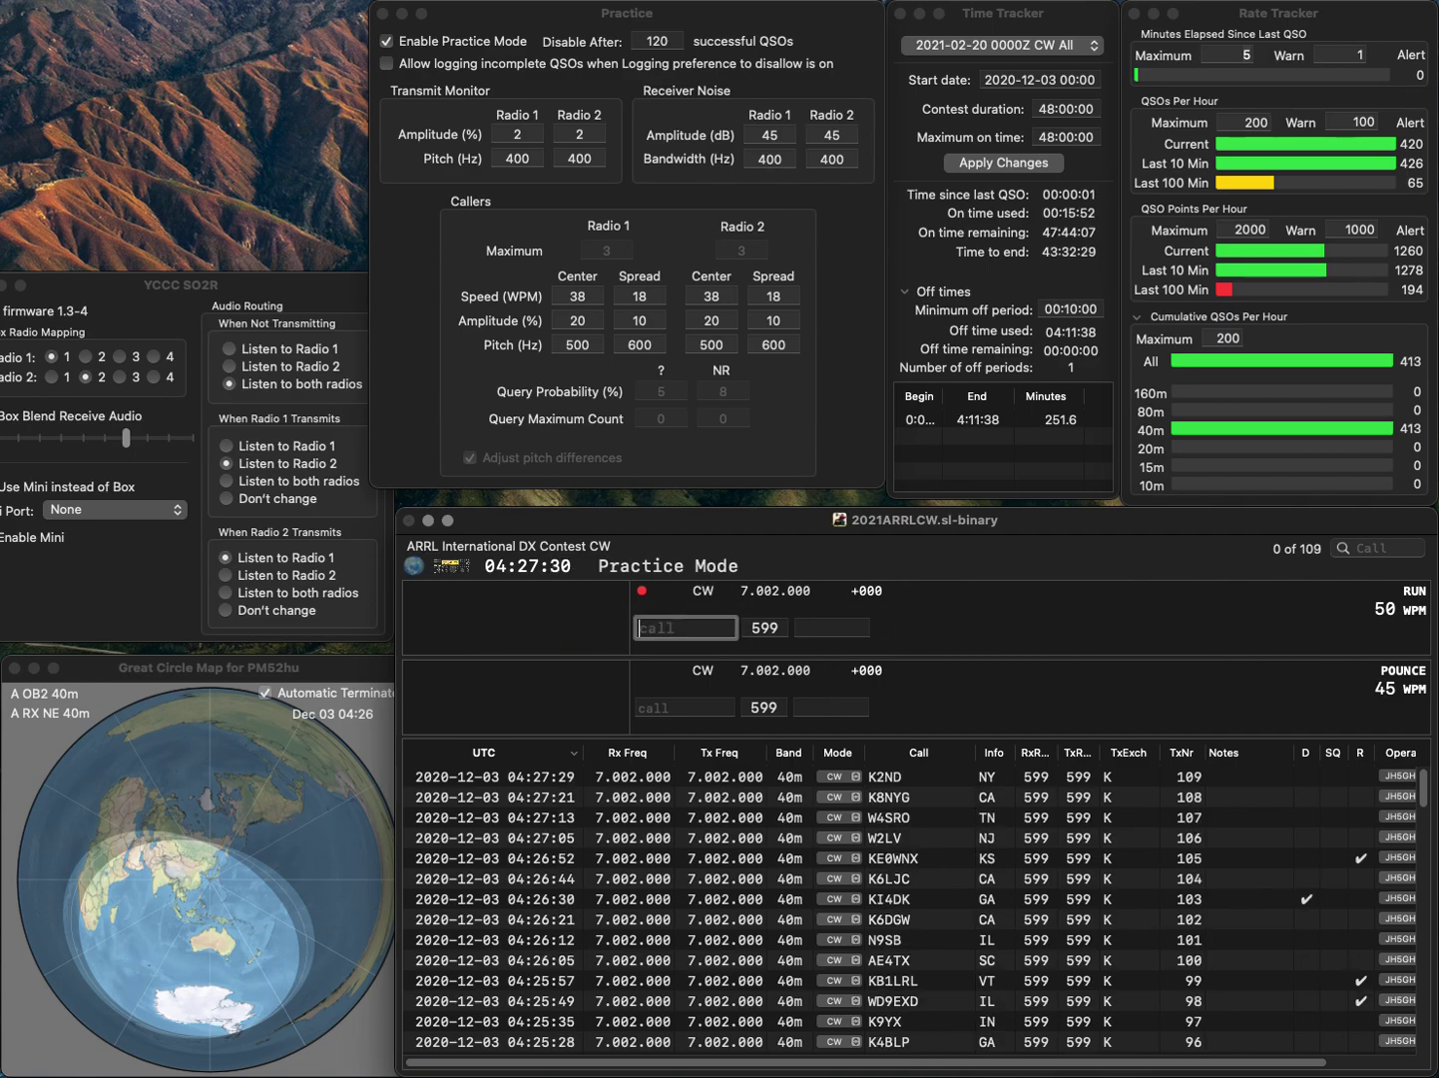
type("IL")
key("space")
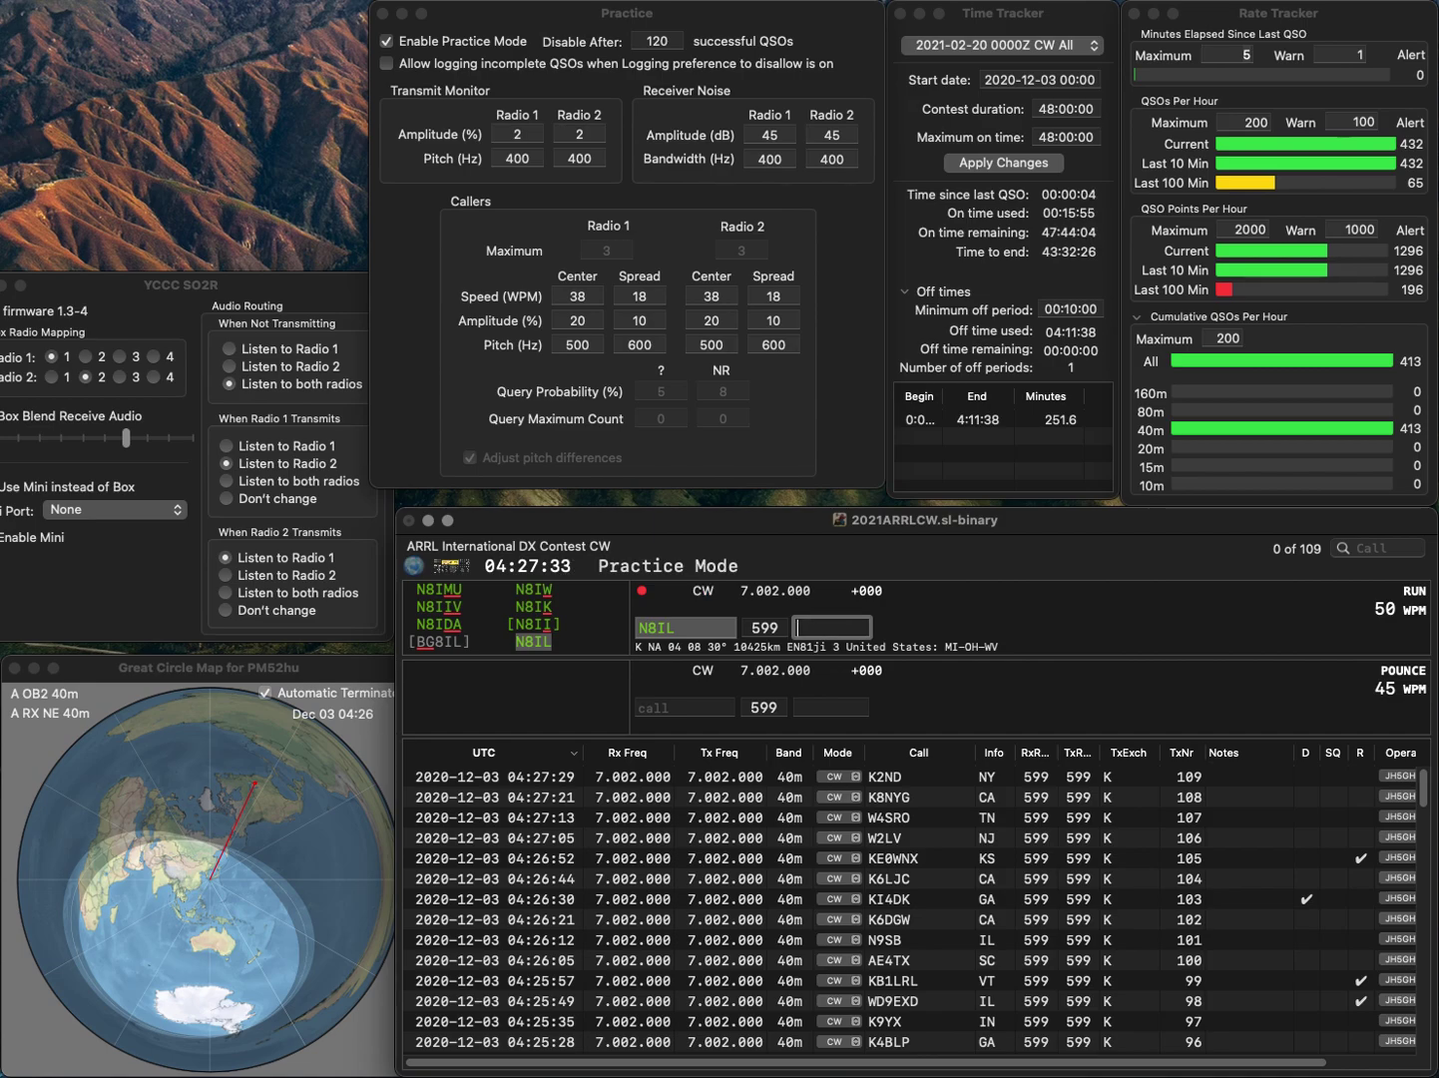
key("Return")
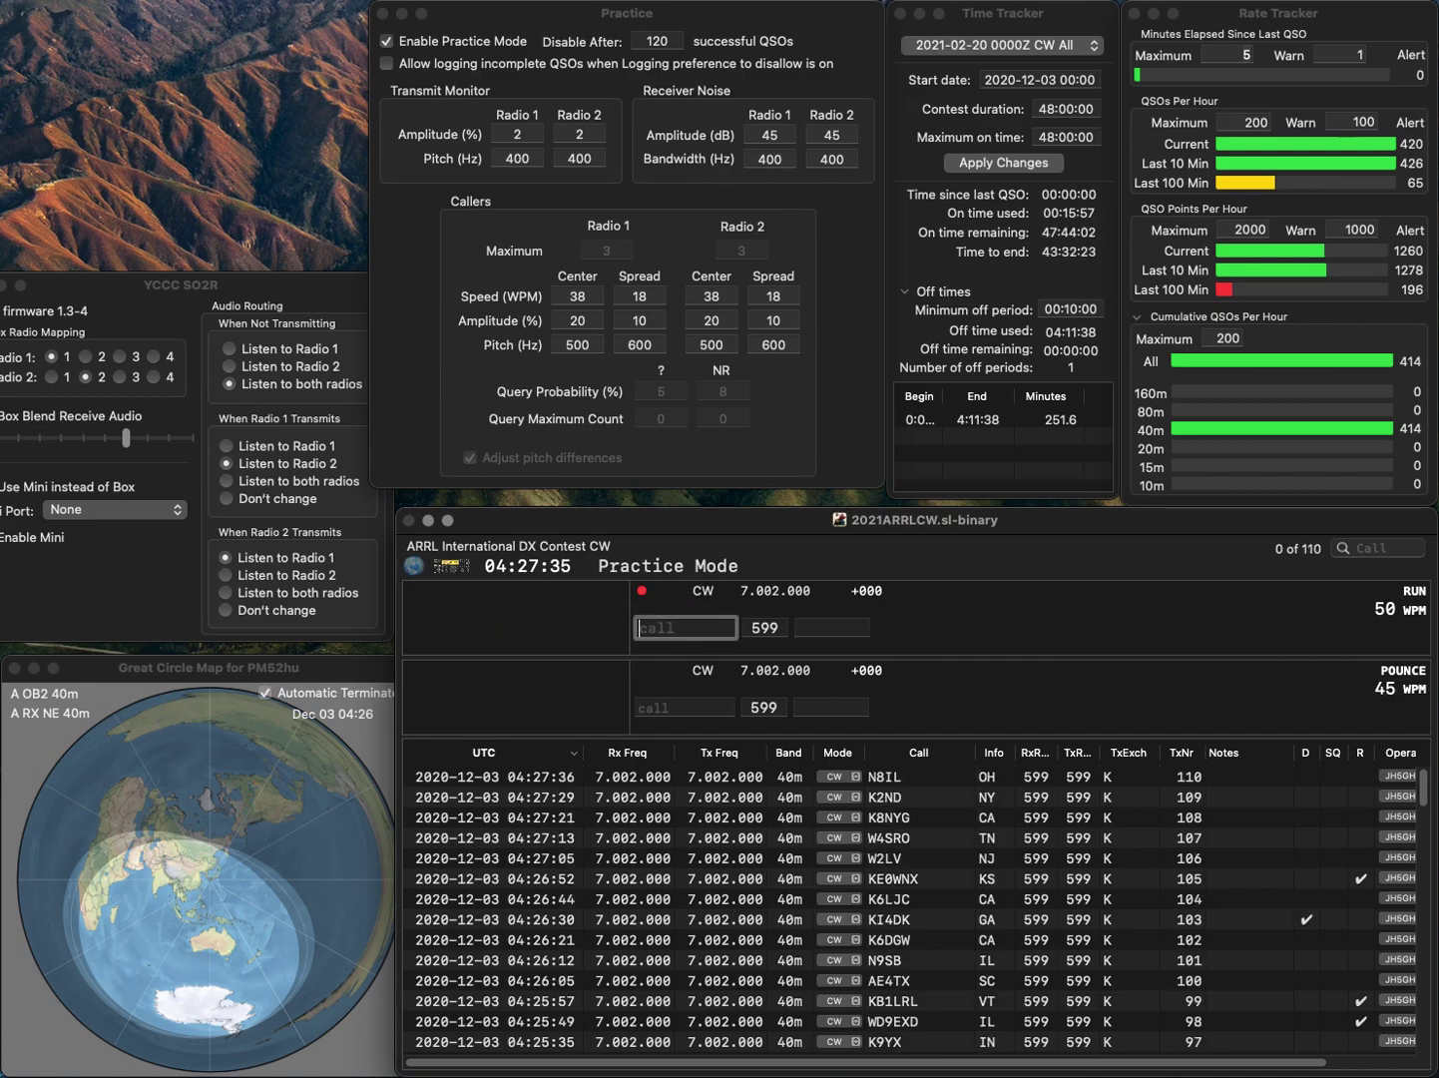
type("W0JW")
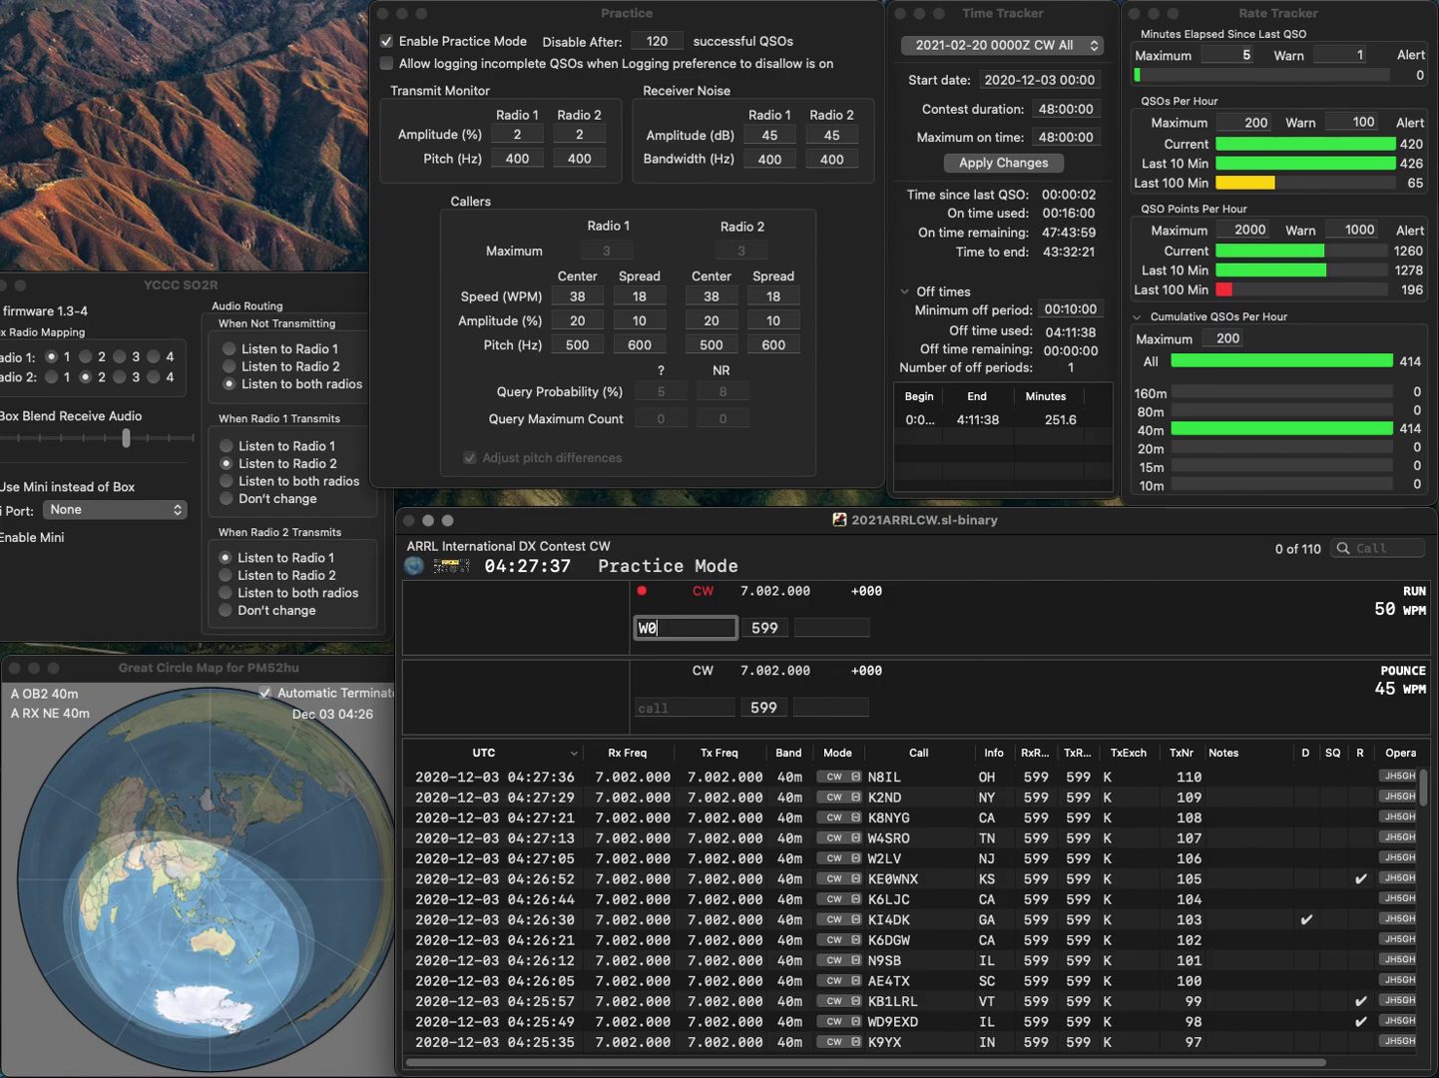
key("Return")
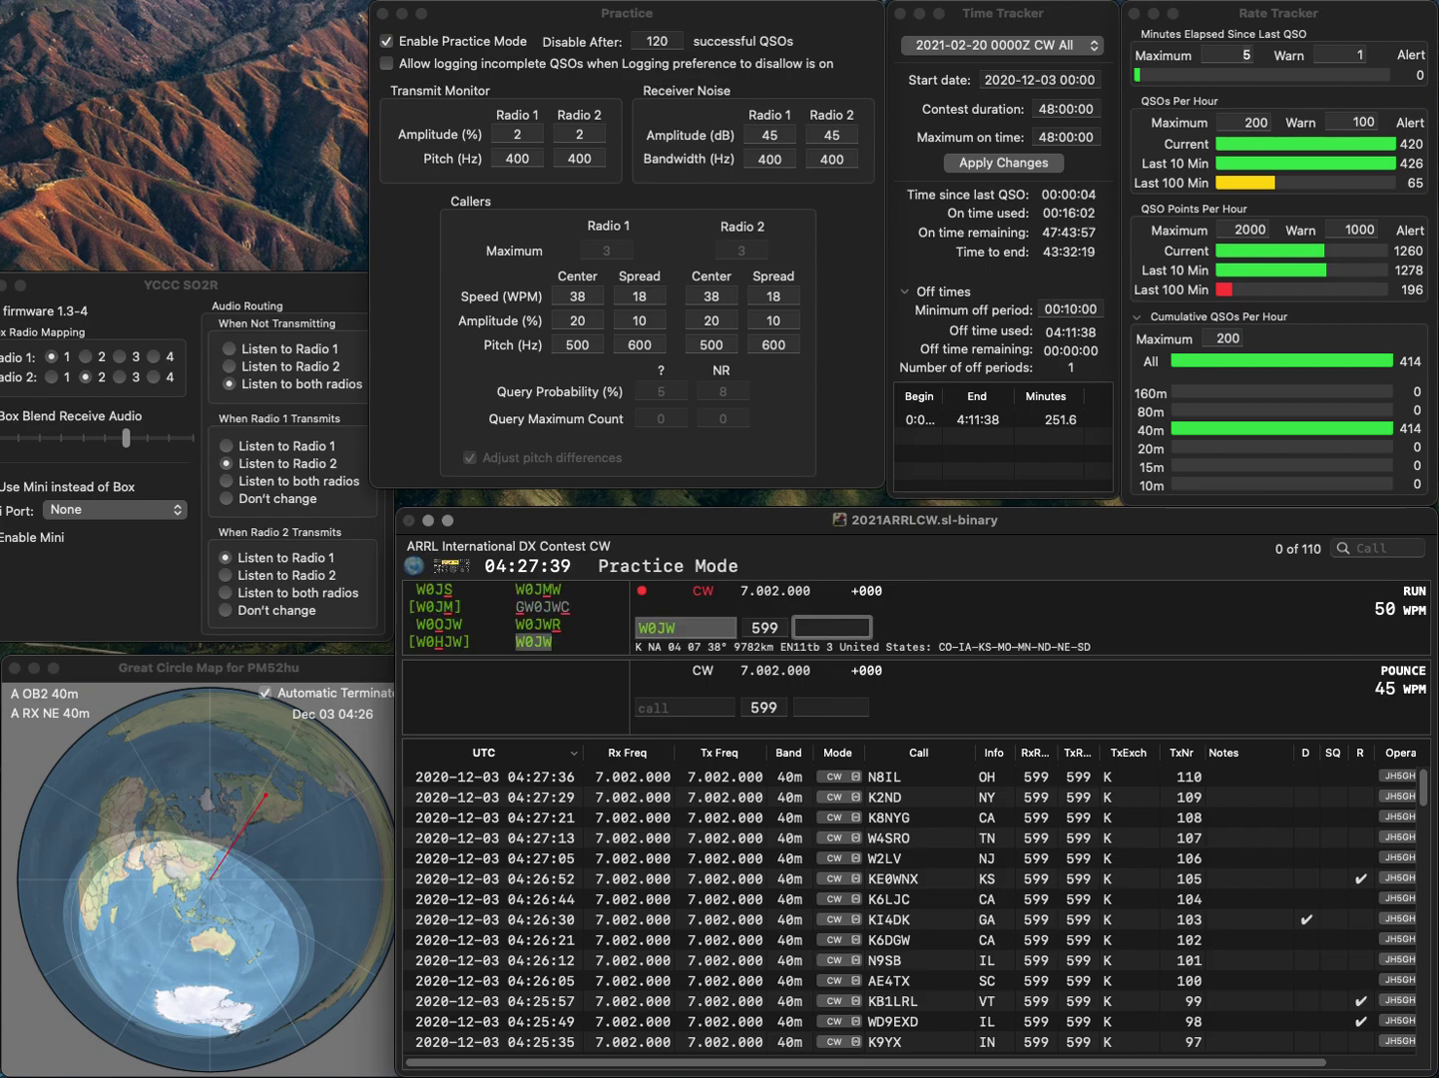
type("KS")
key("Return")
type("K1QS")
key("Return")
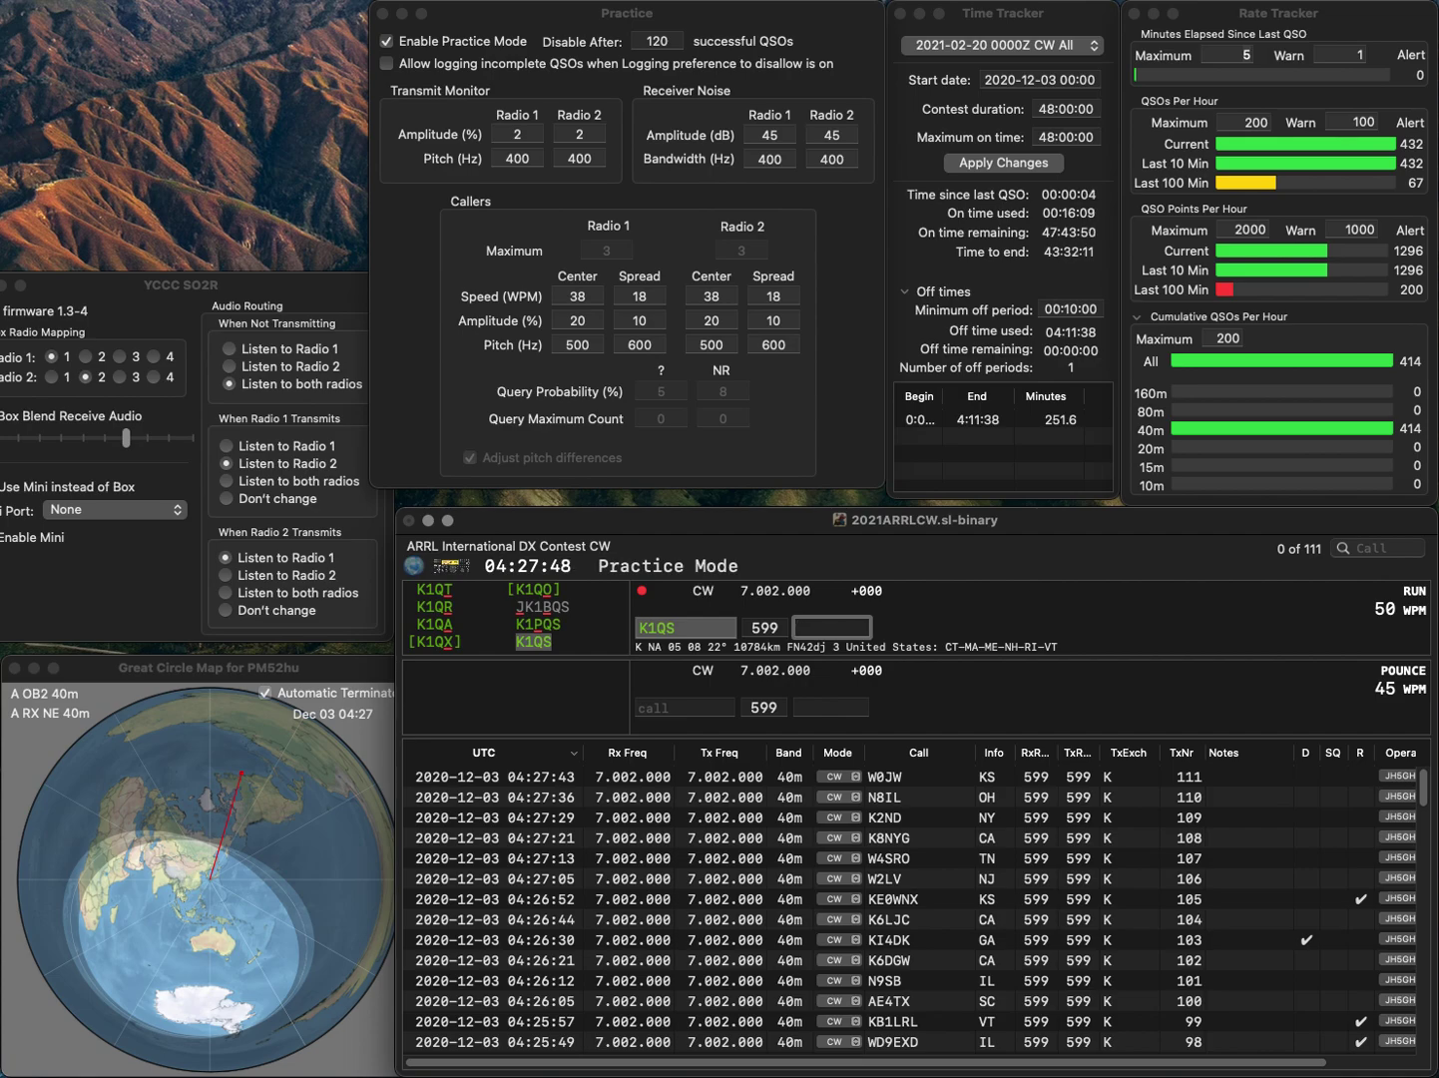
type("NH")
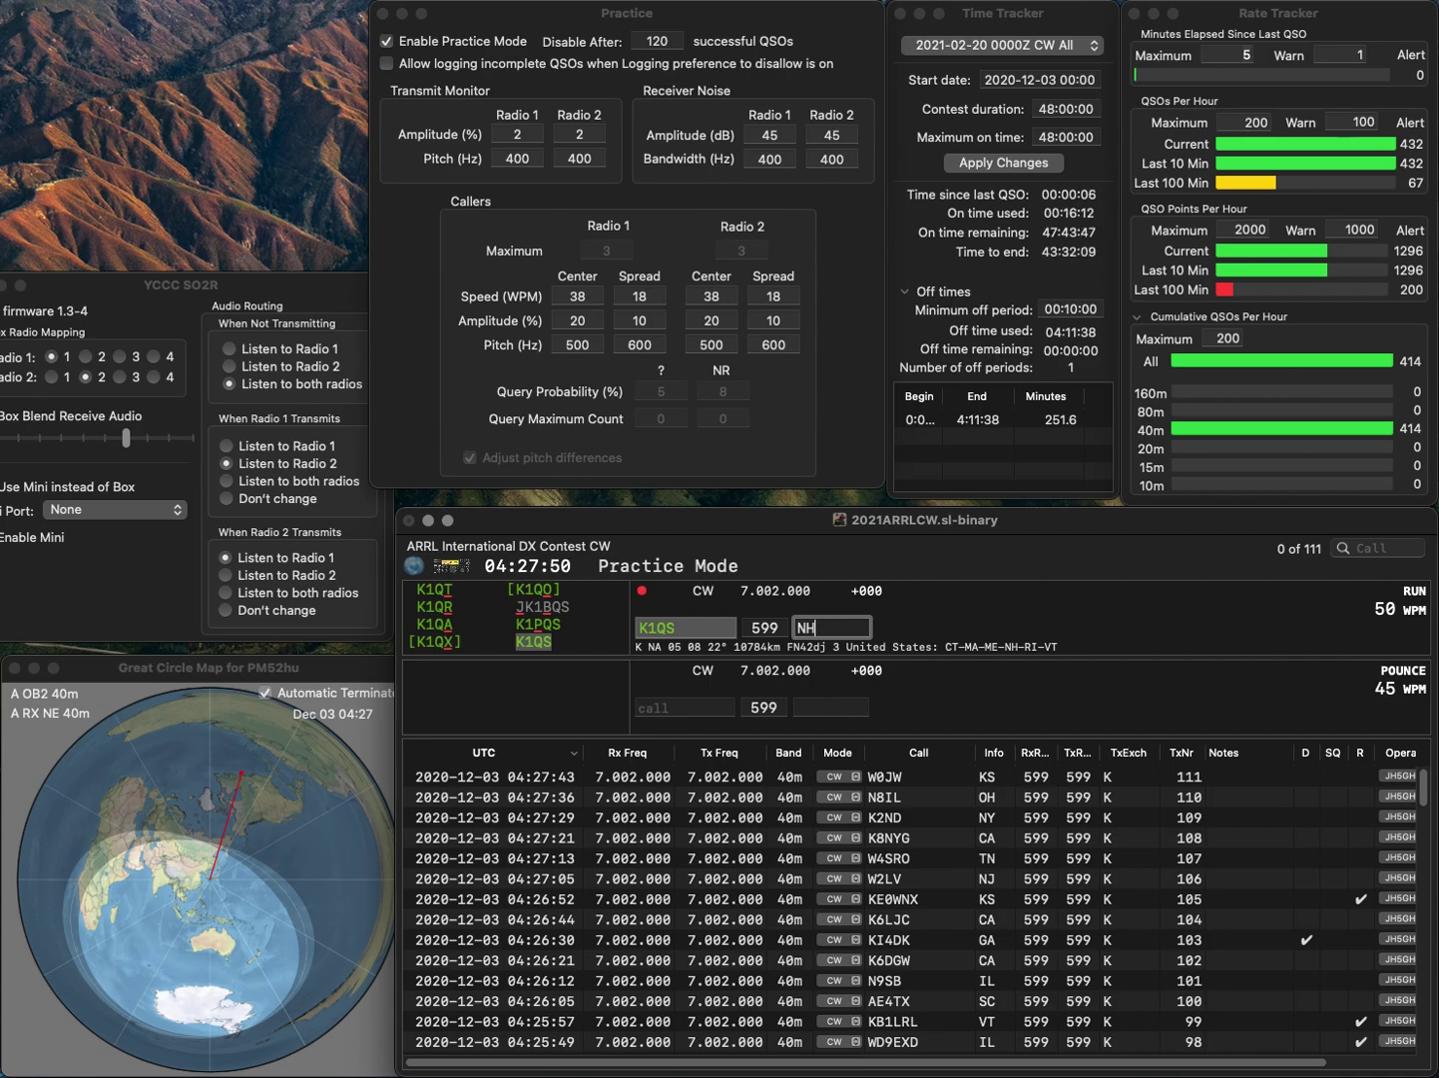
key("Return")
- Log the next caller on the run radio, correcting the call's digit to make it K8ET, with received exchange MI
type("K1ET")
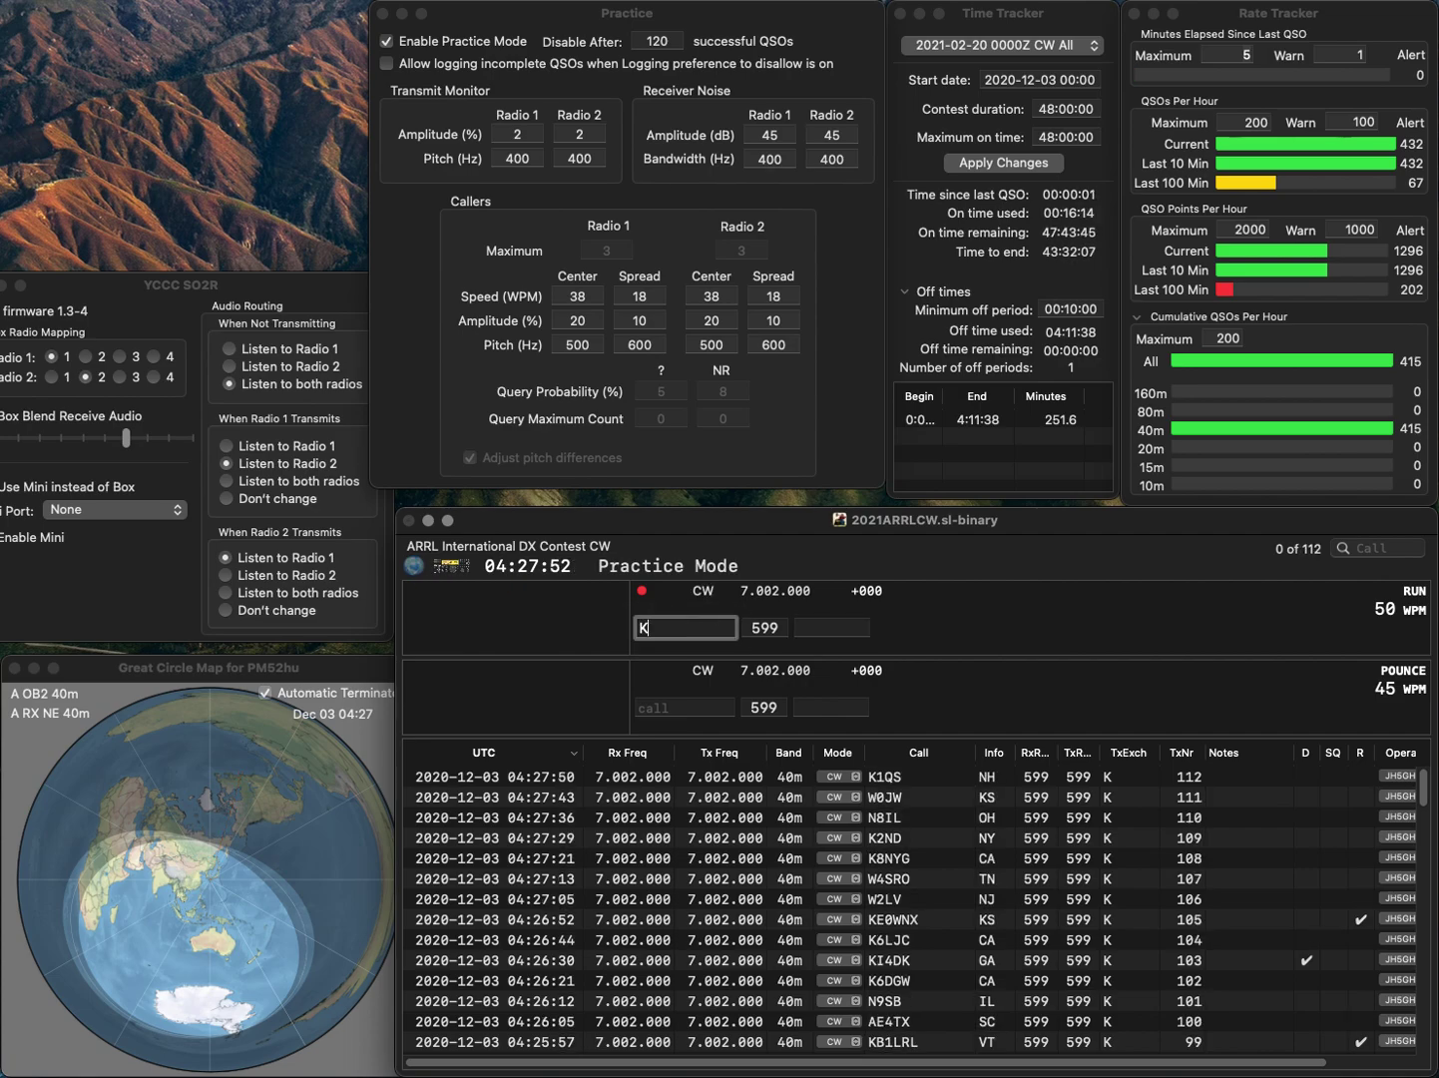
key("Return")
left_click(656, 628)
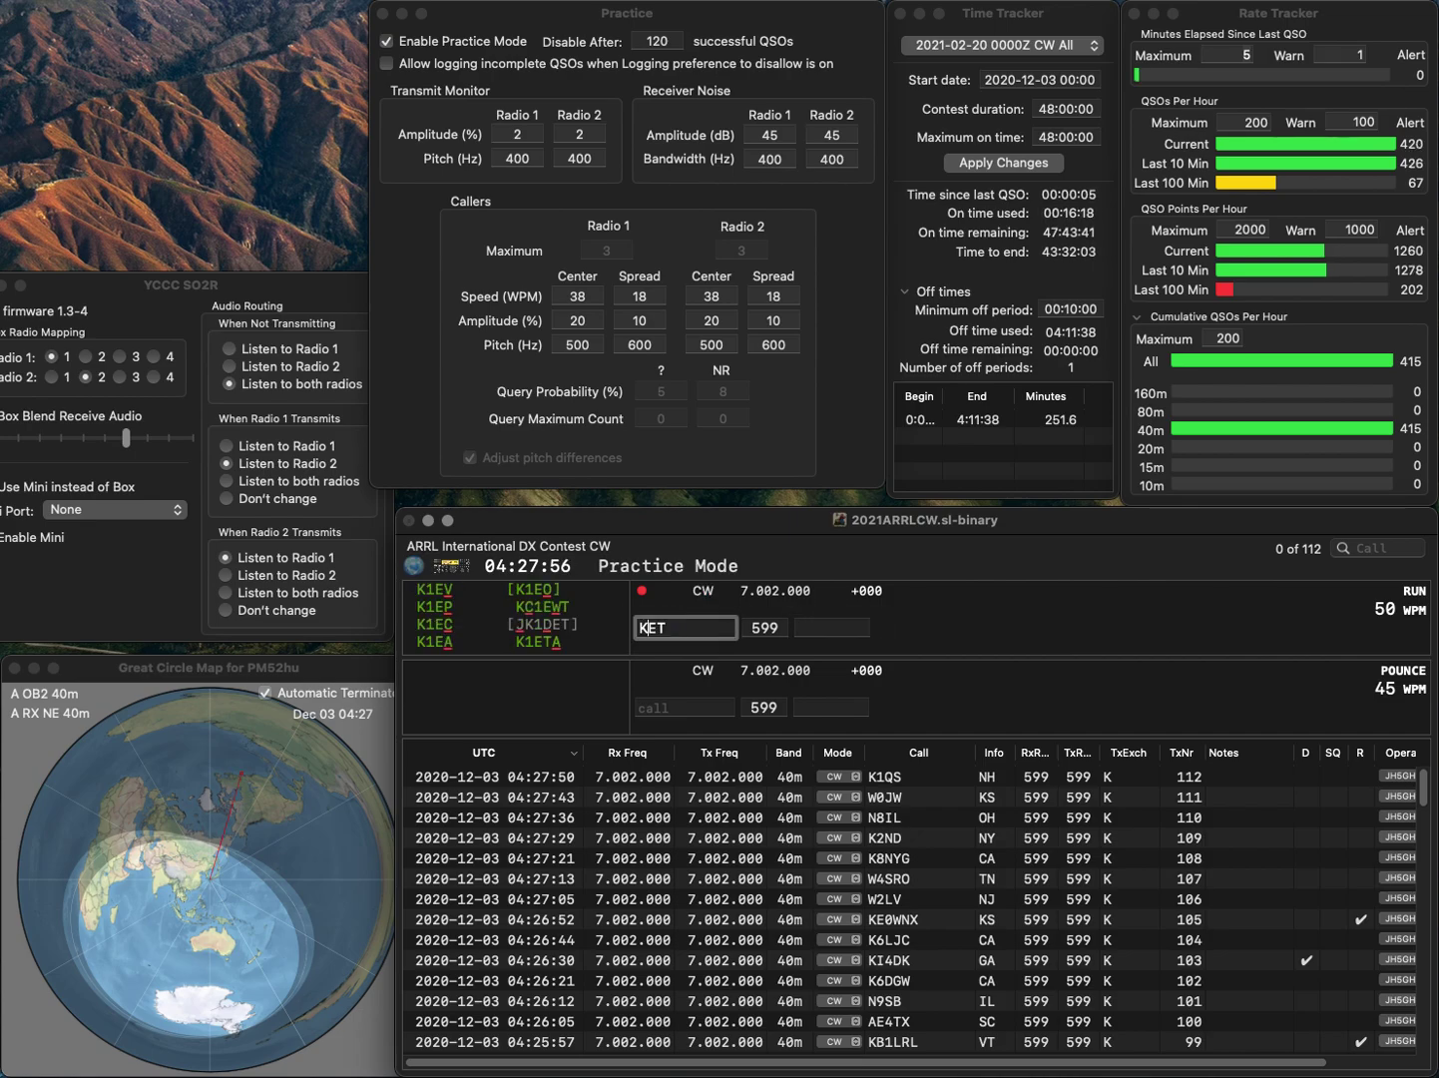
key("BackSpace")
type("8")
key("Return")
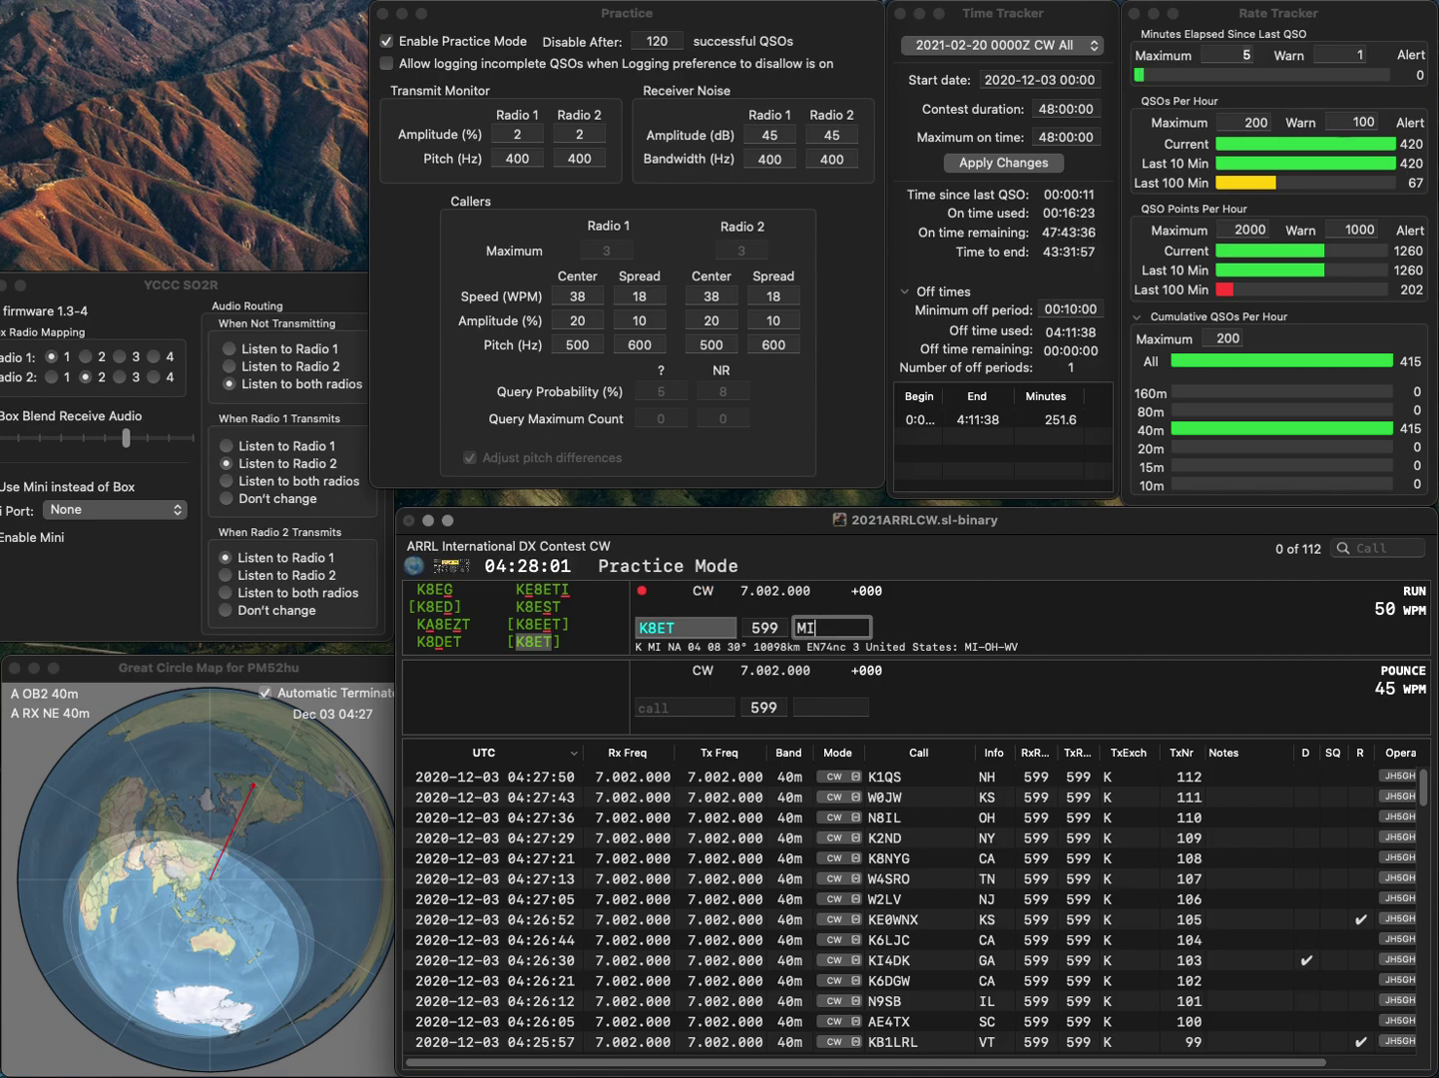
key("Return")
type("KA9JCP")
key("Return")
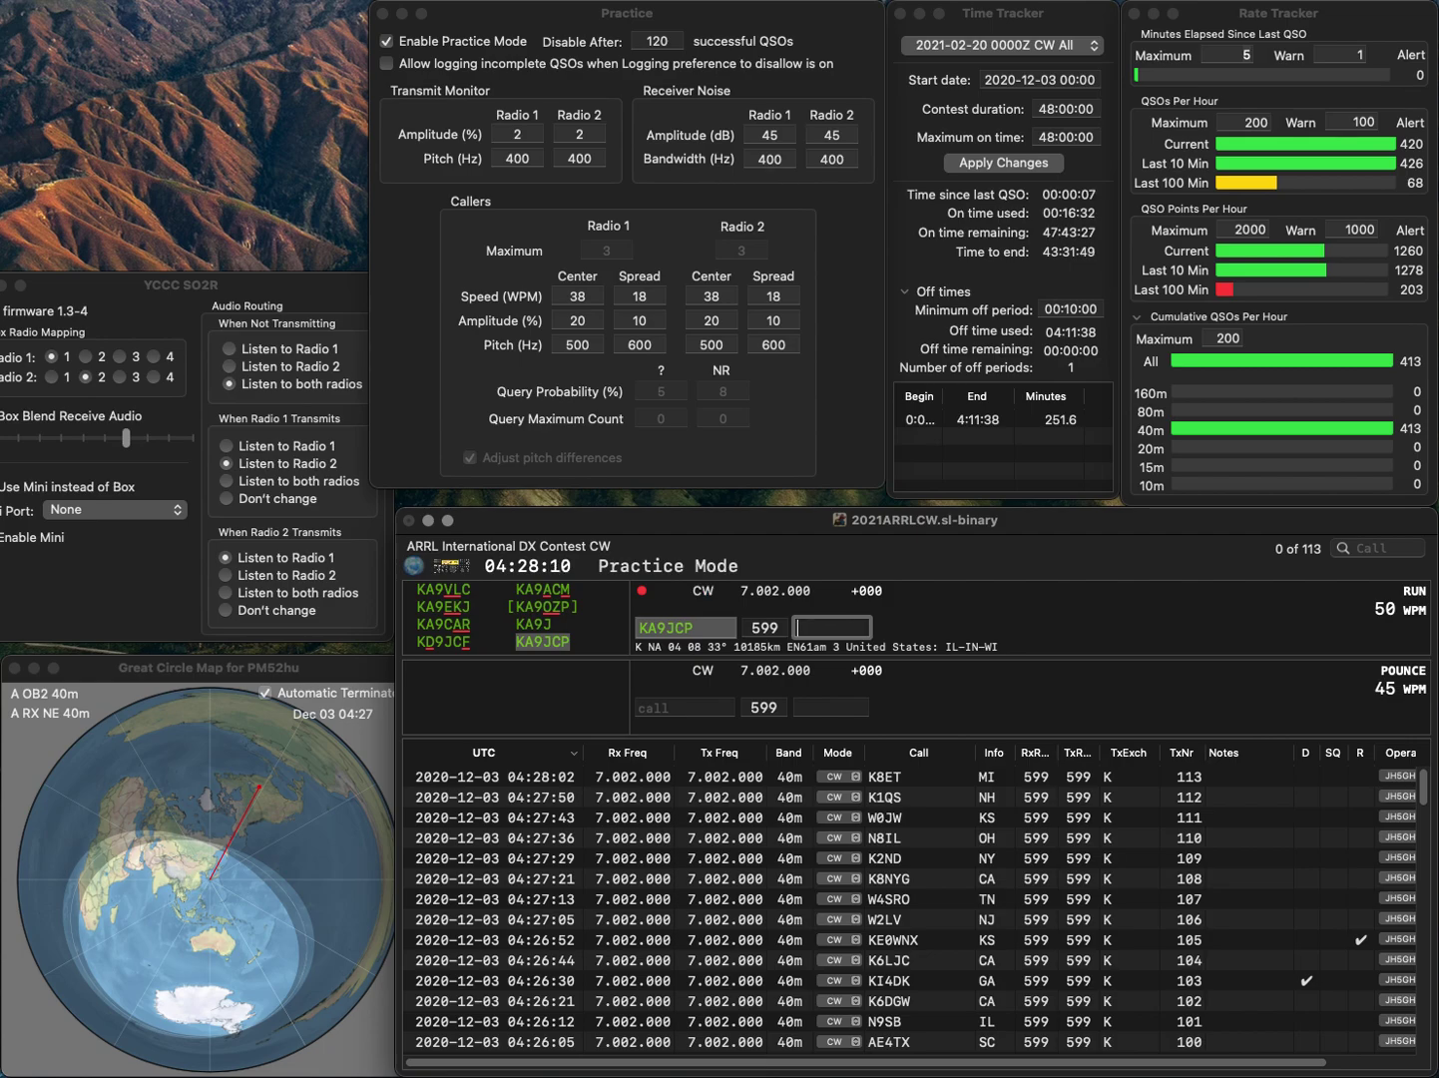
key("Return")
type("K2CYE")
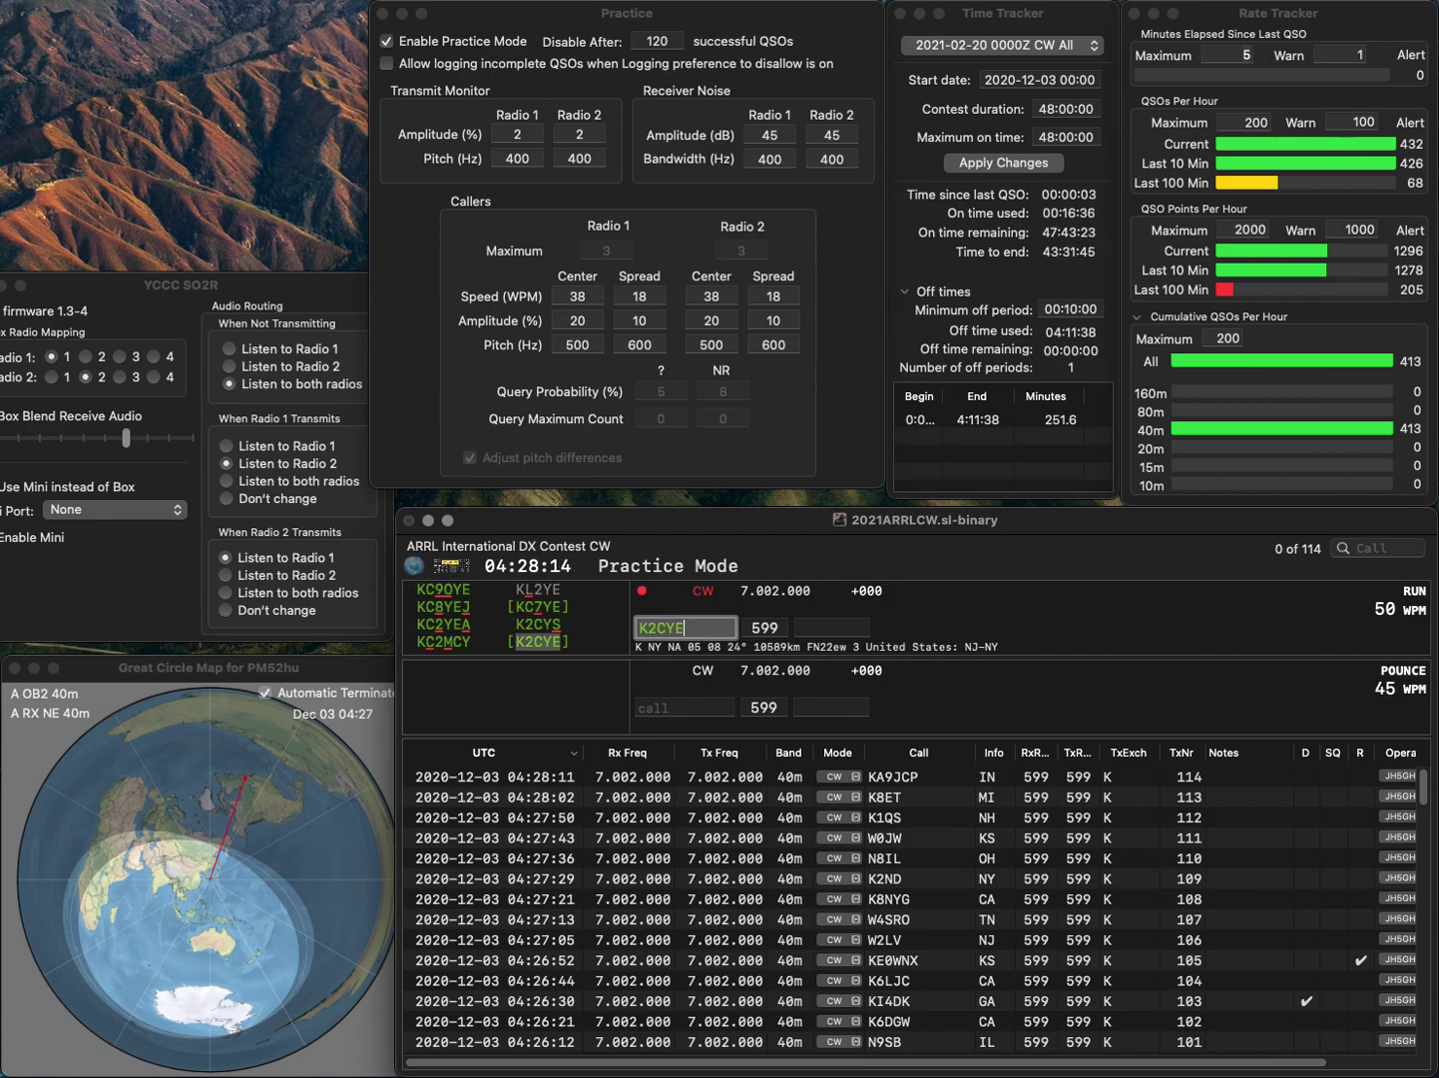
key("space")
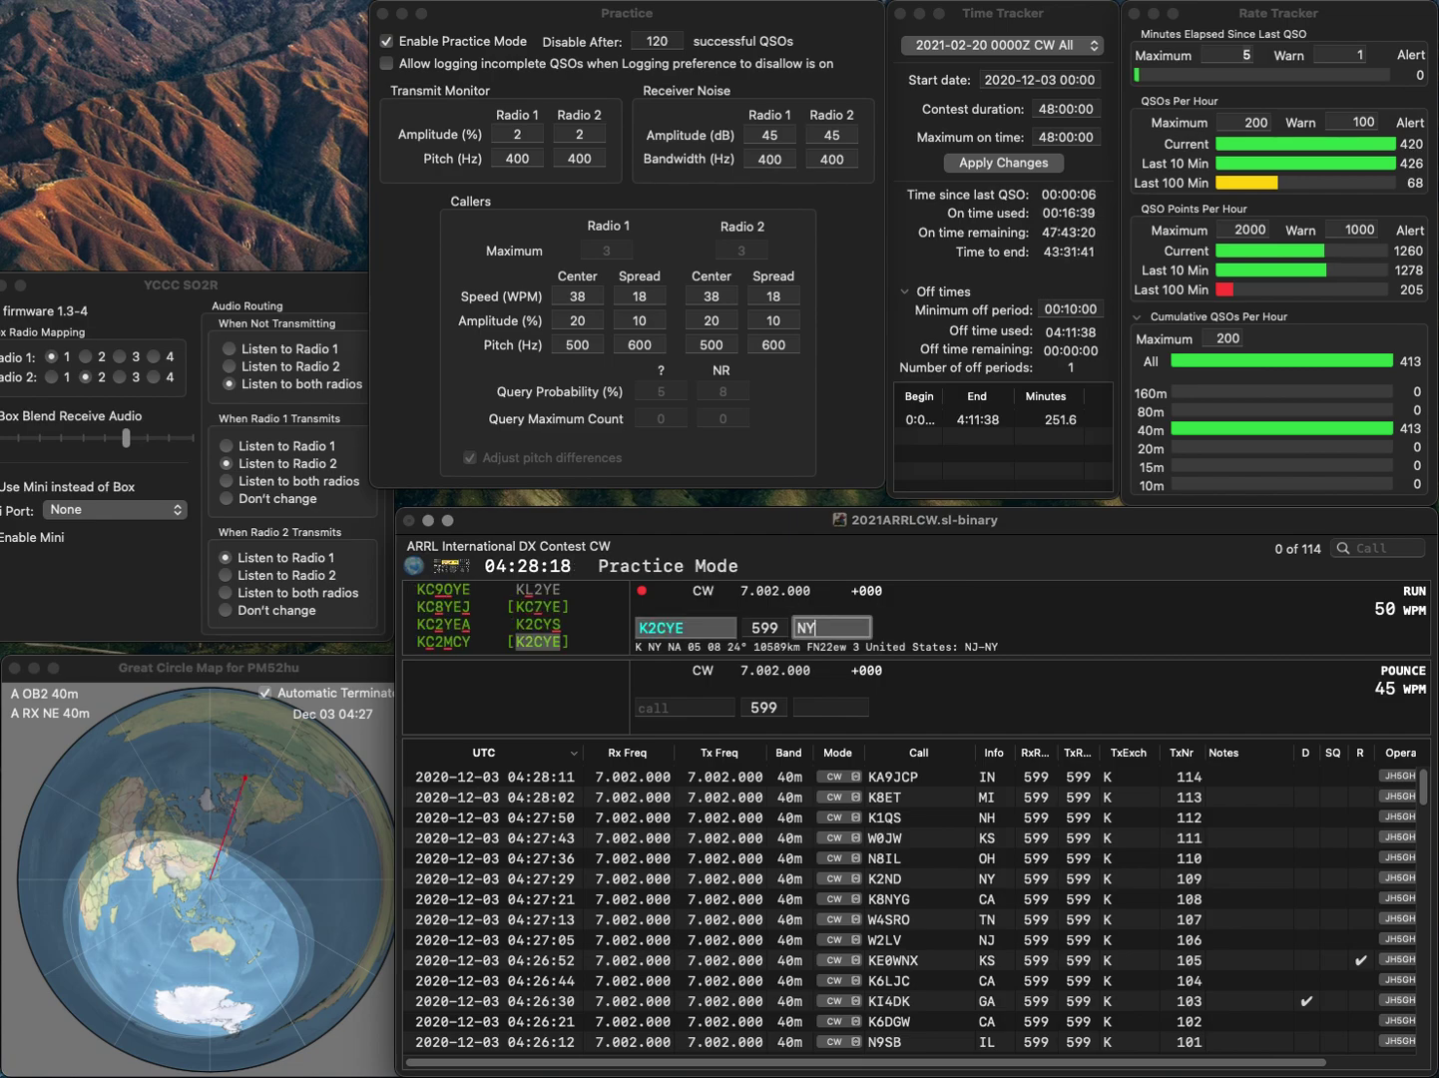
key("Return")
type("K")
key("BackSpace")
type("RU")
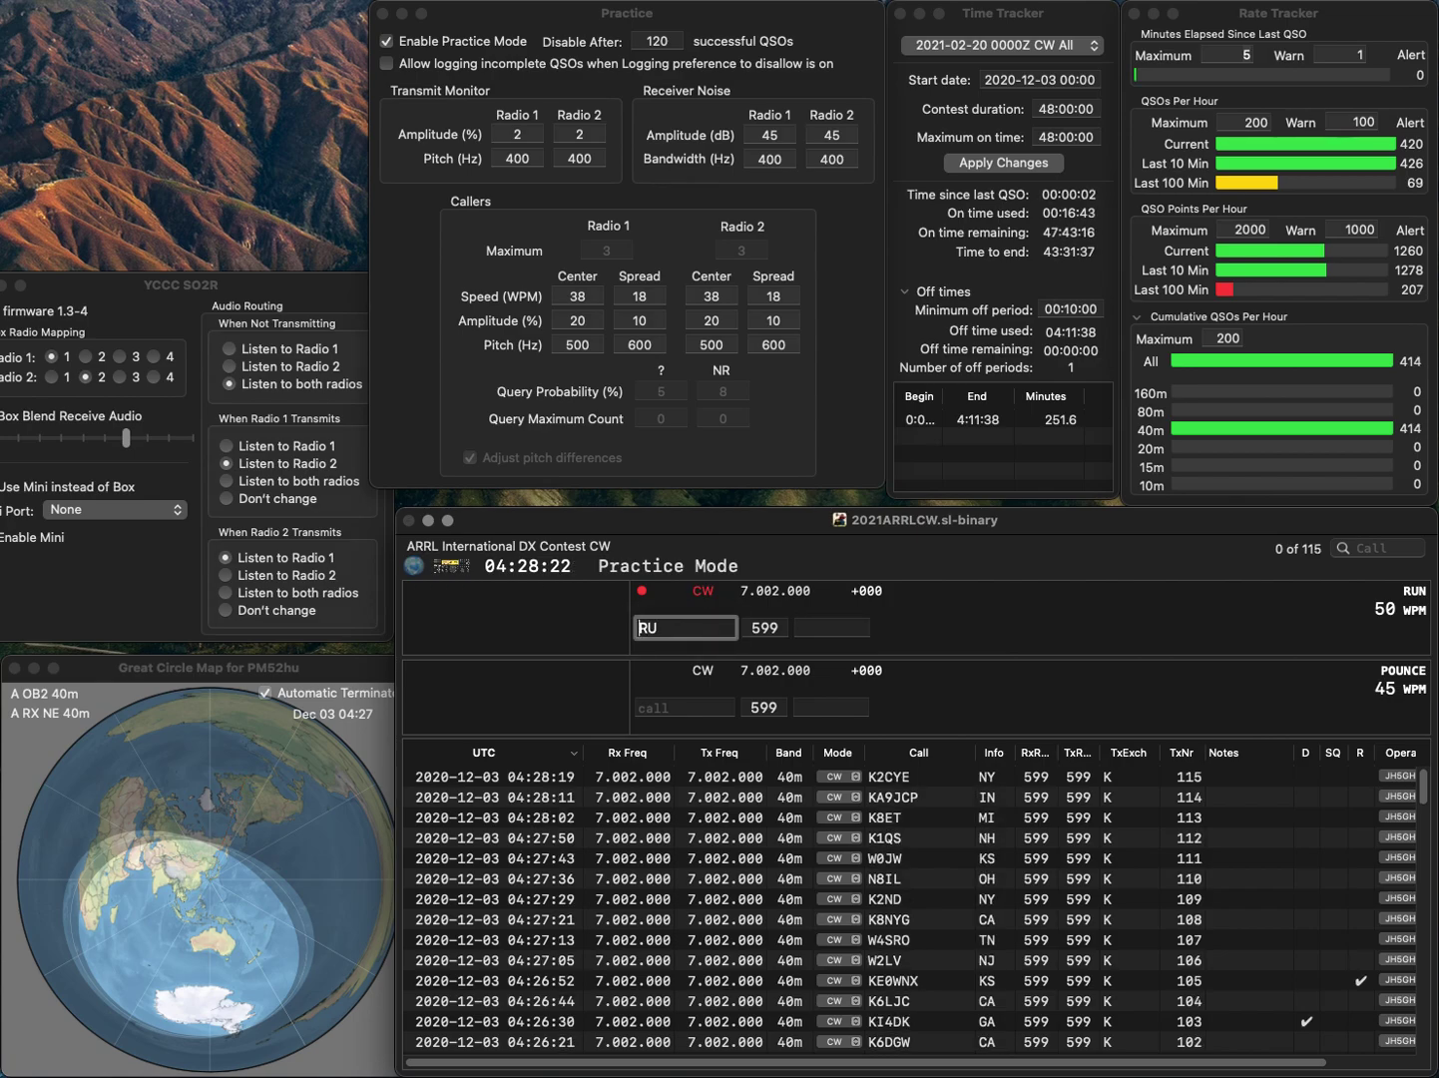
type("K1")
key("Tab")
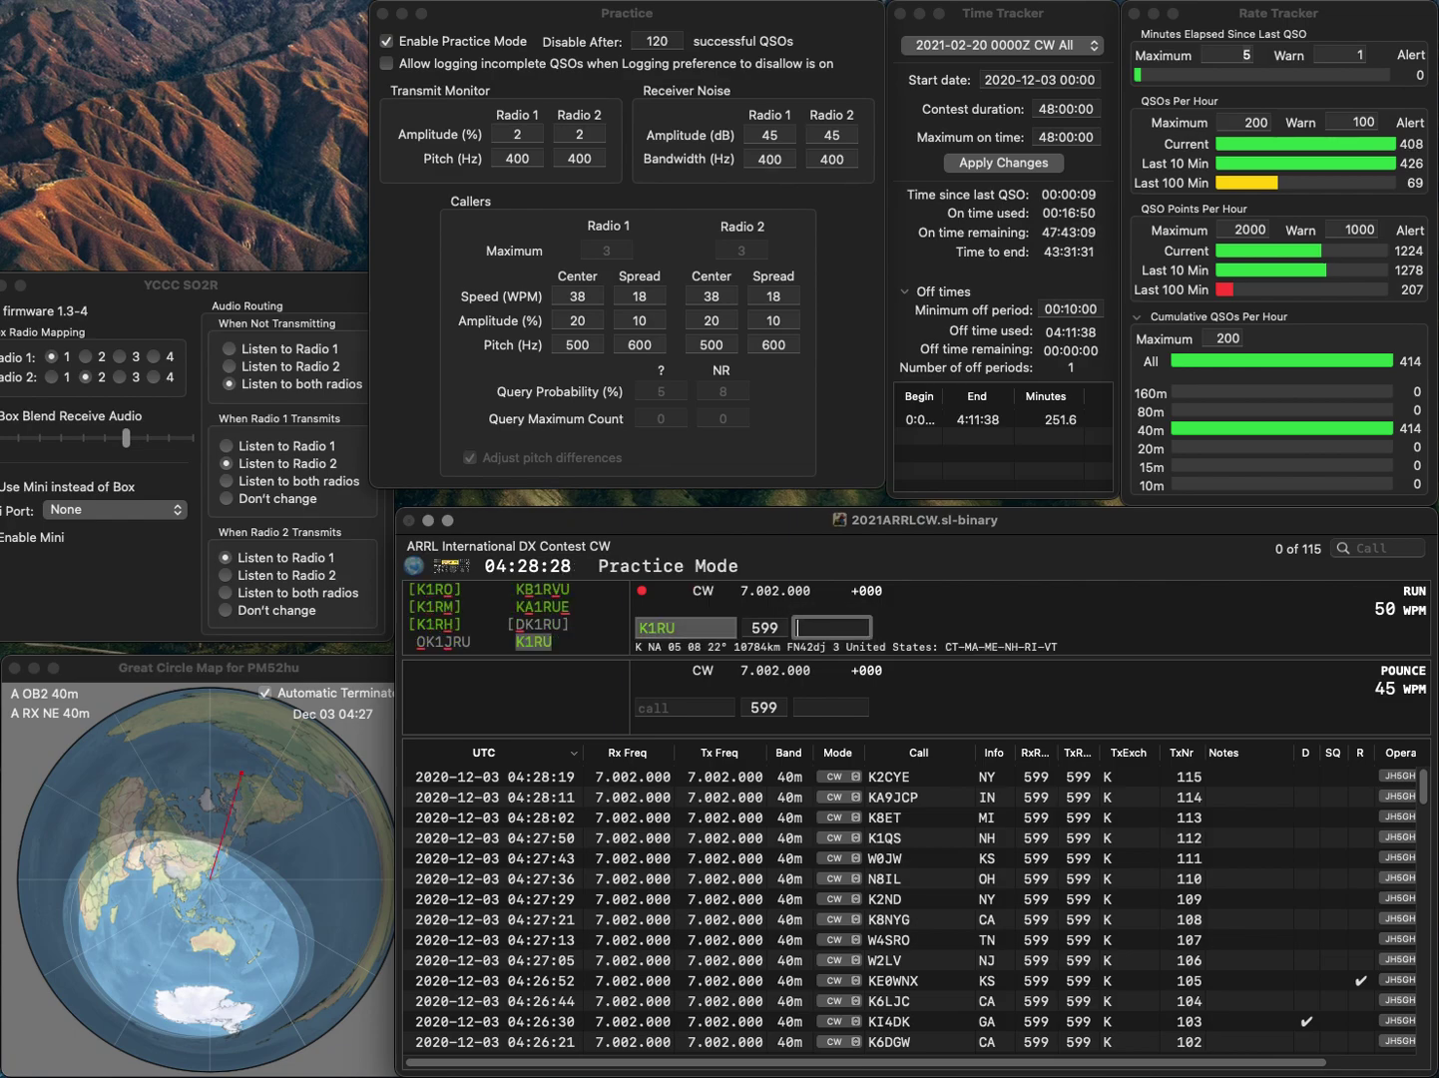
key("Return")
- Log the next caller on the run radio as NE6I with received exchange CA
type("NE6I")
key("Return")
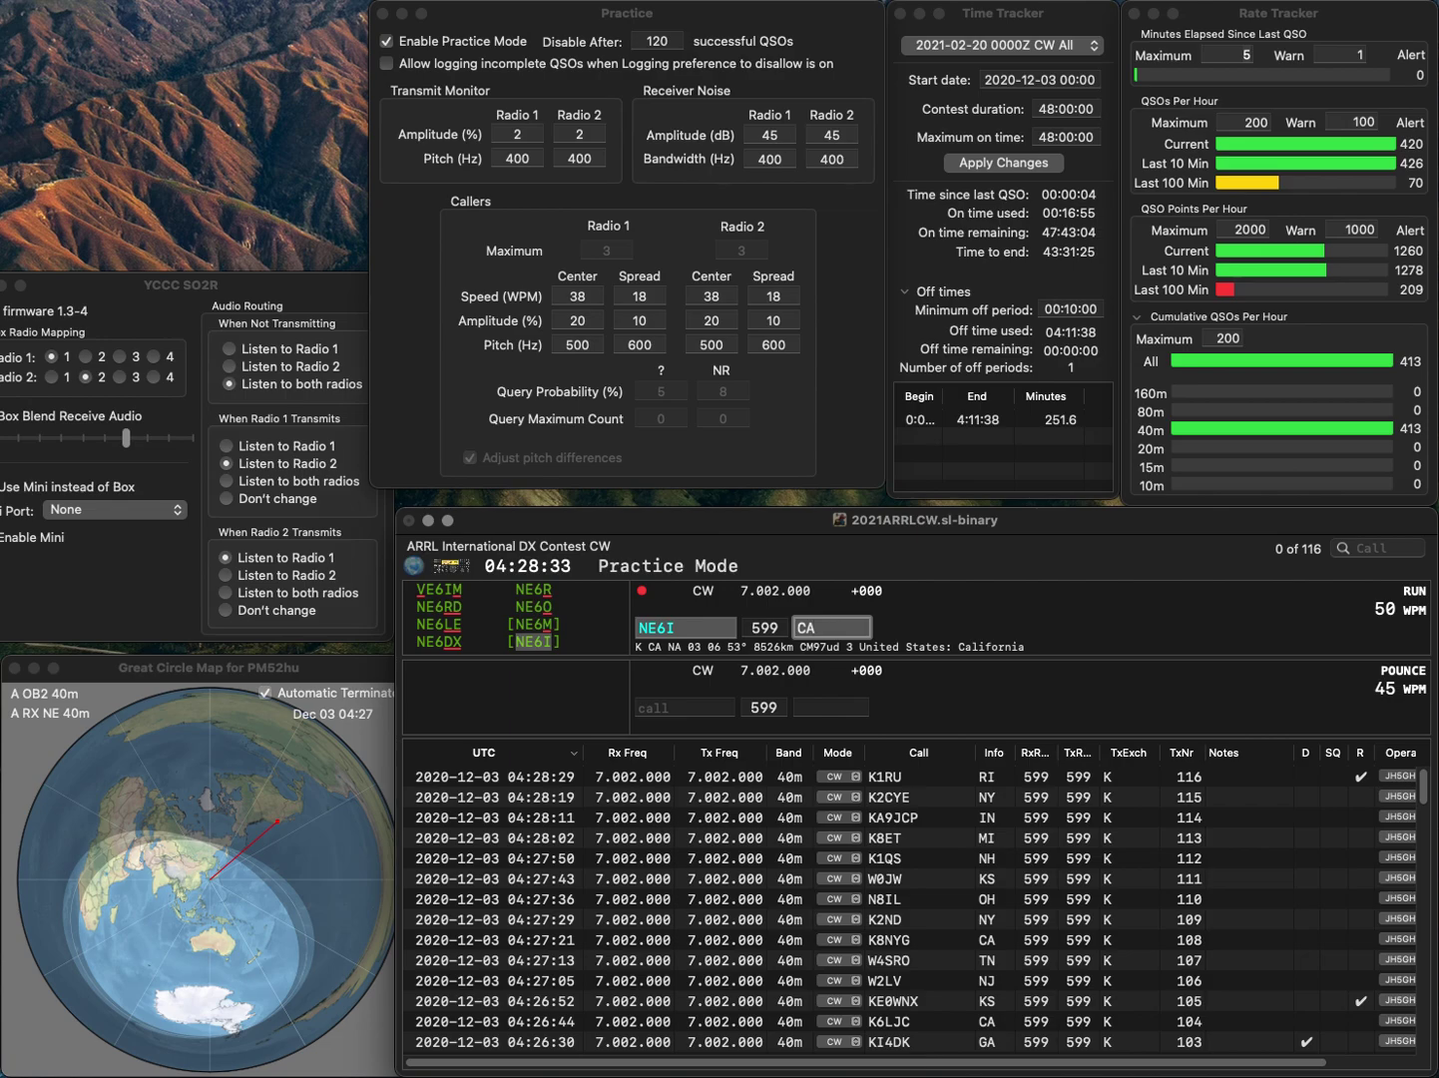
key("Return")
type("W1FYG")
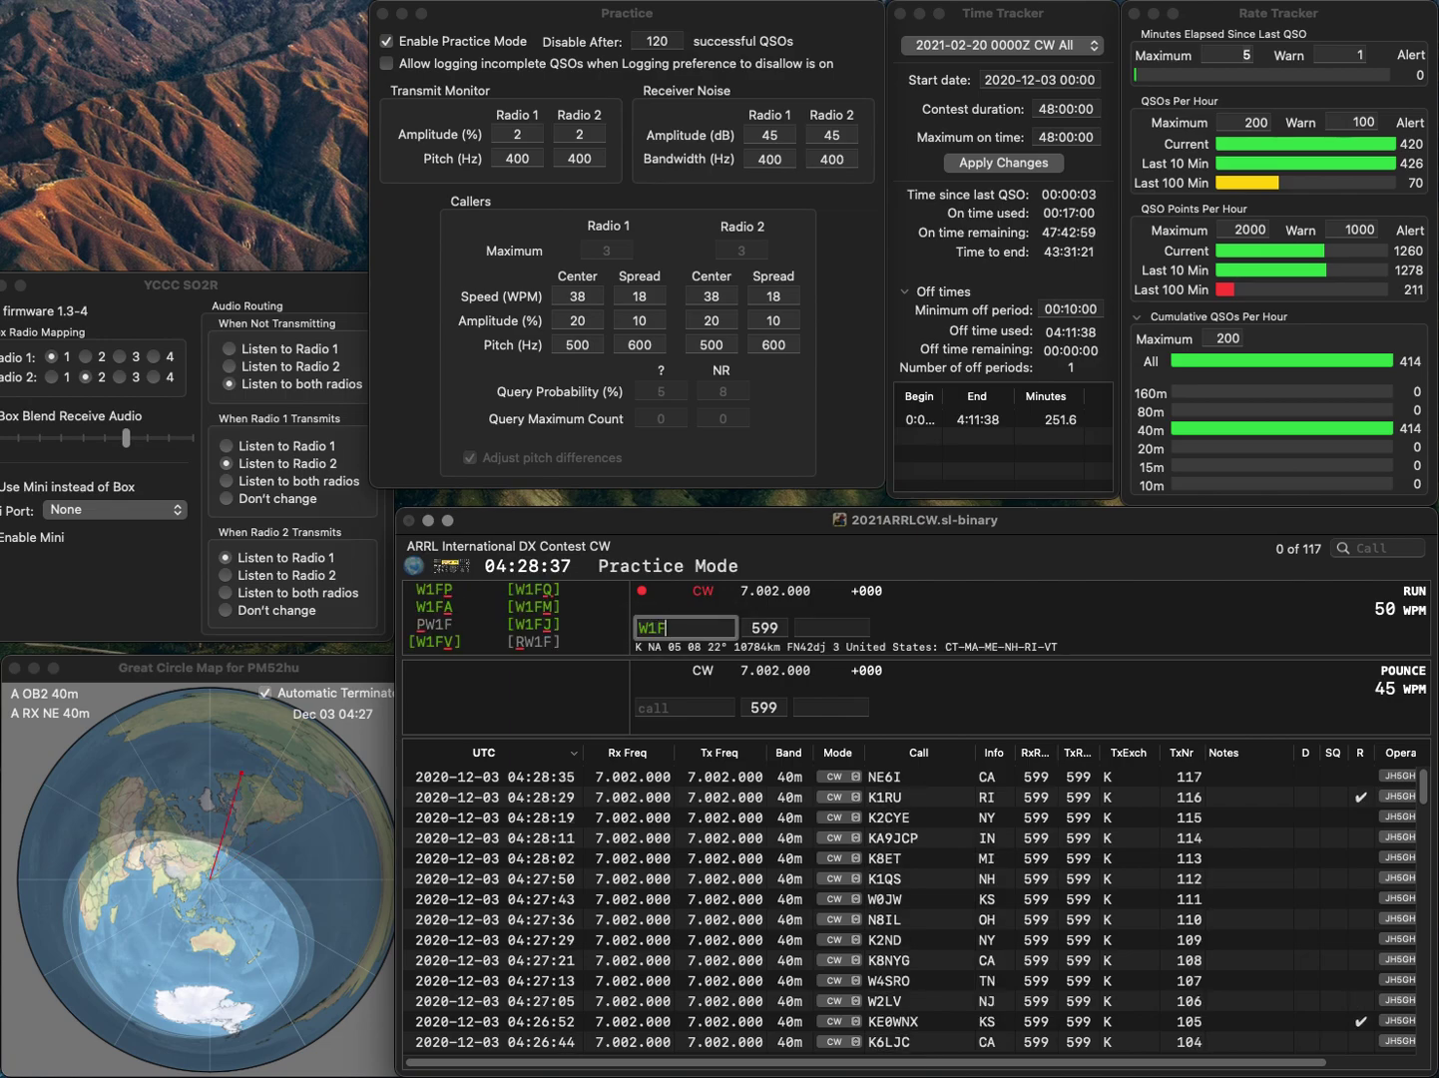
key("Return")
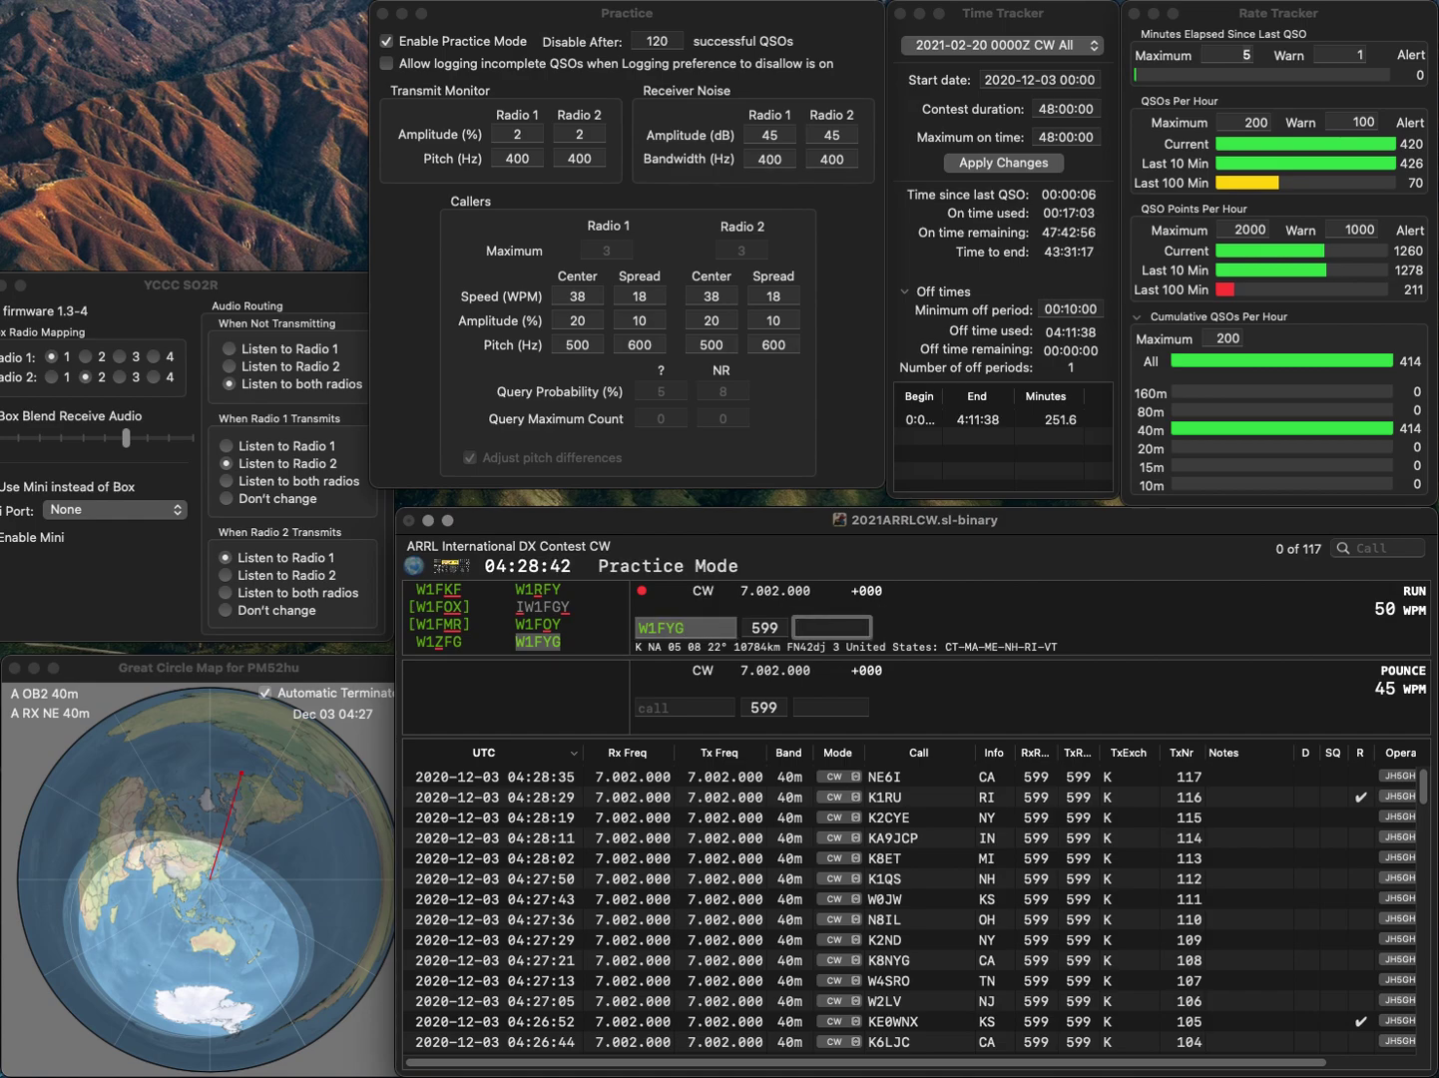
key("Return")
type("KD")
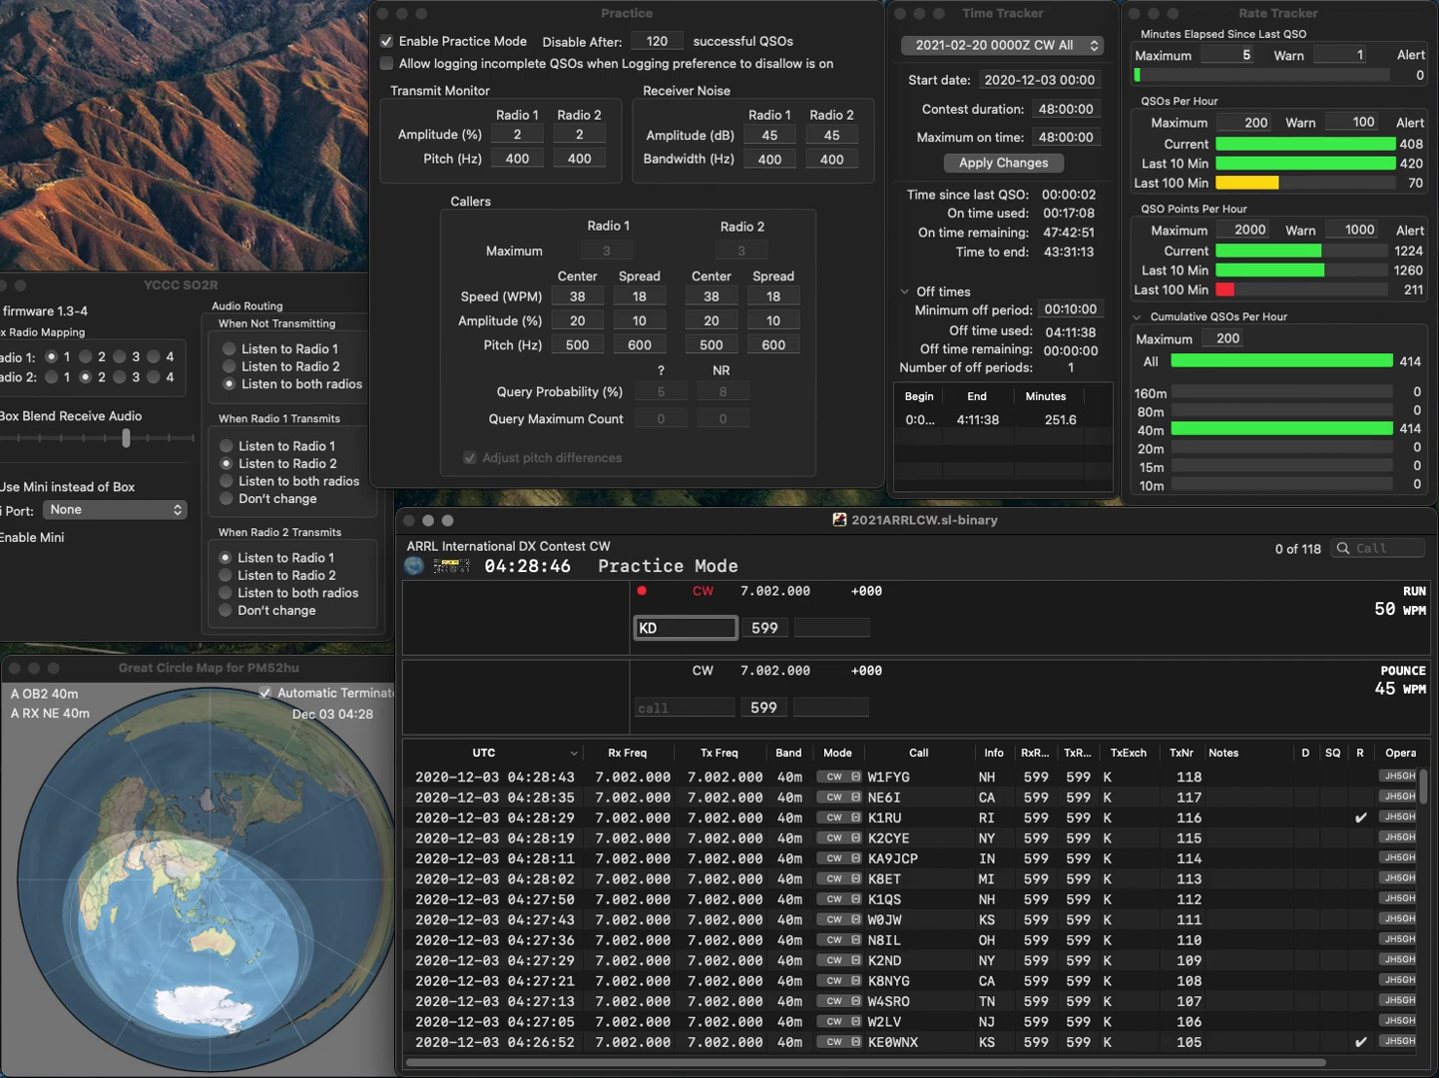
type("F")
type("3")
key("Right")
type("G")
key("Return")
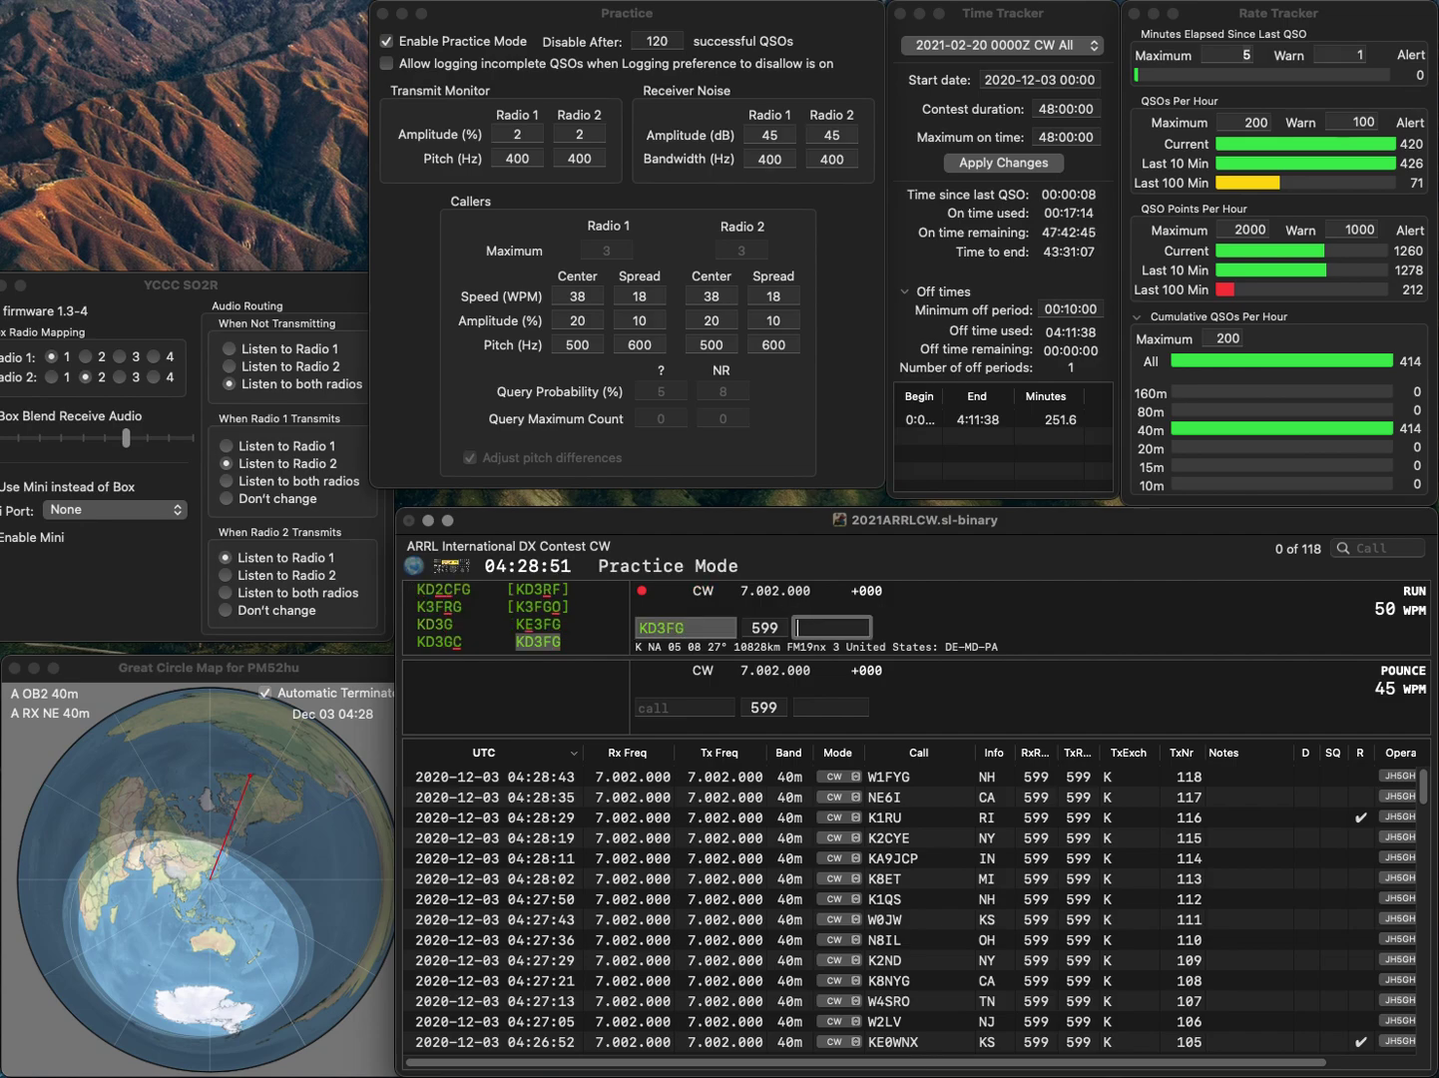
type("MD")
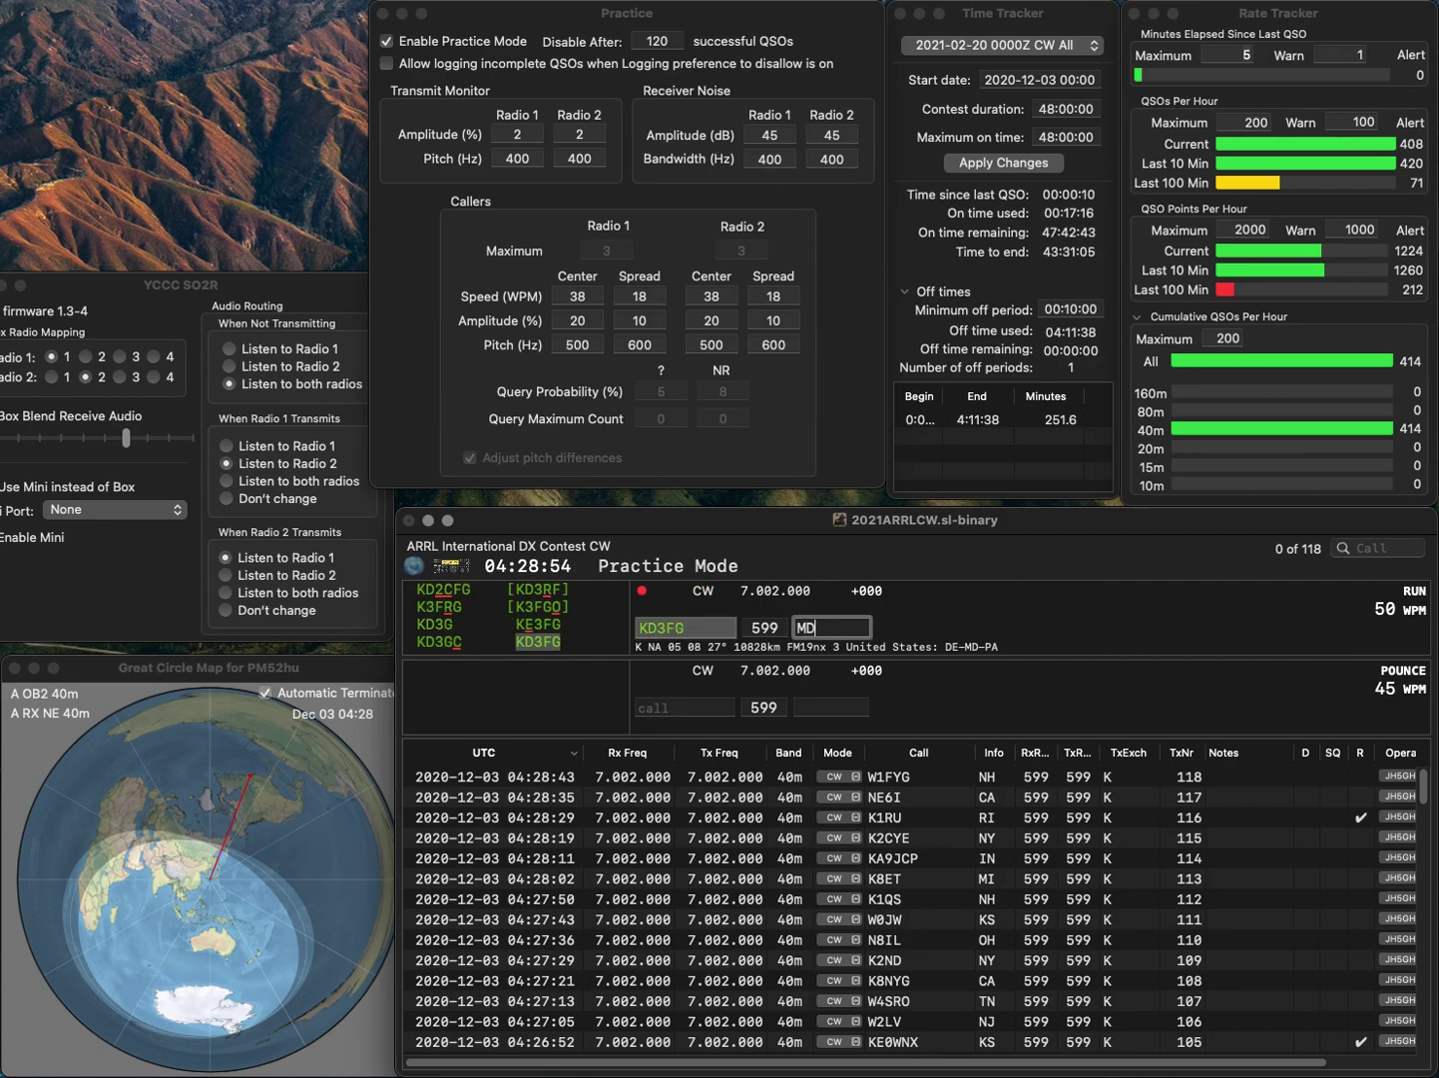
key("Return")
type("KB")
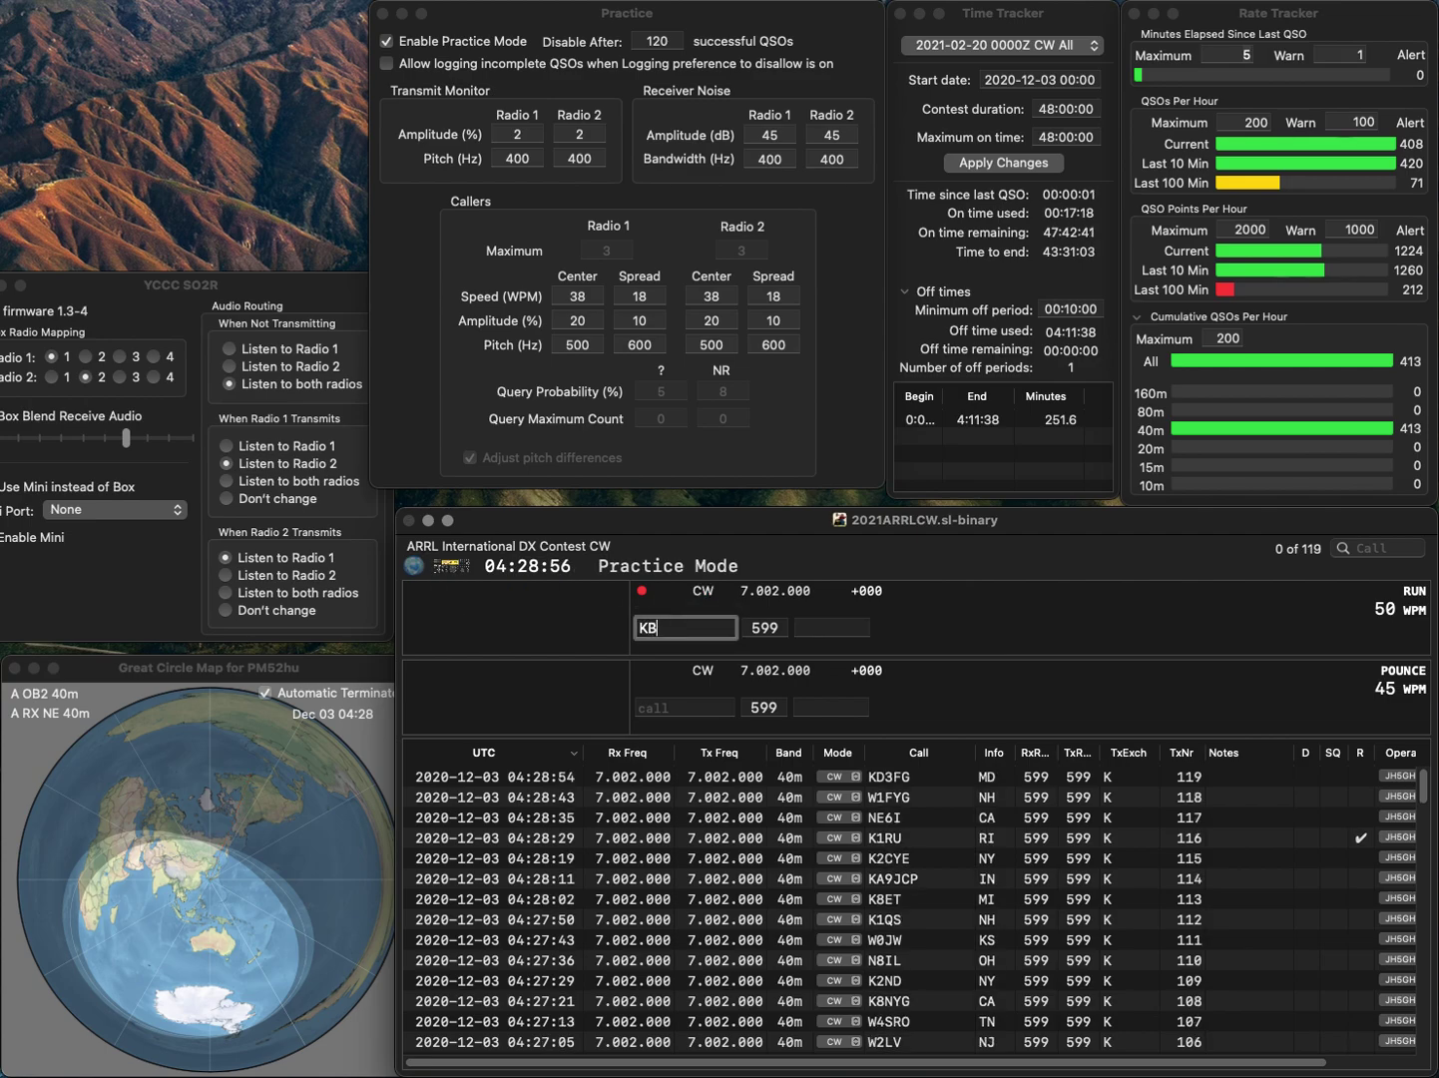
type("3BYW")
key("Return")
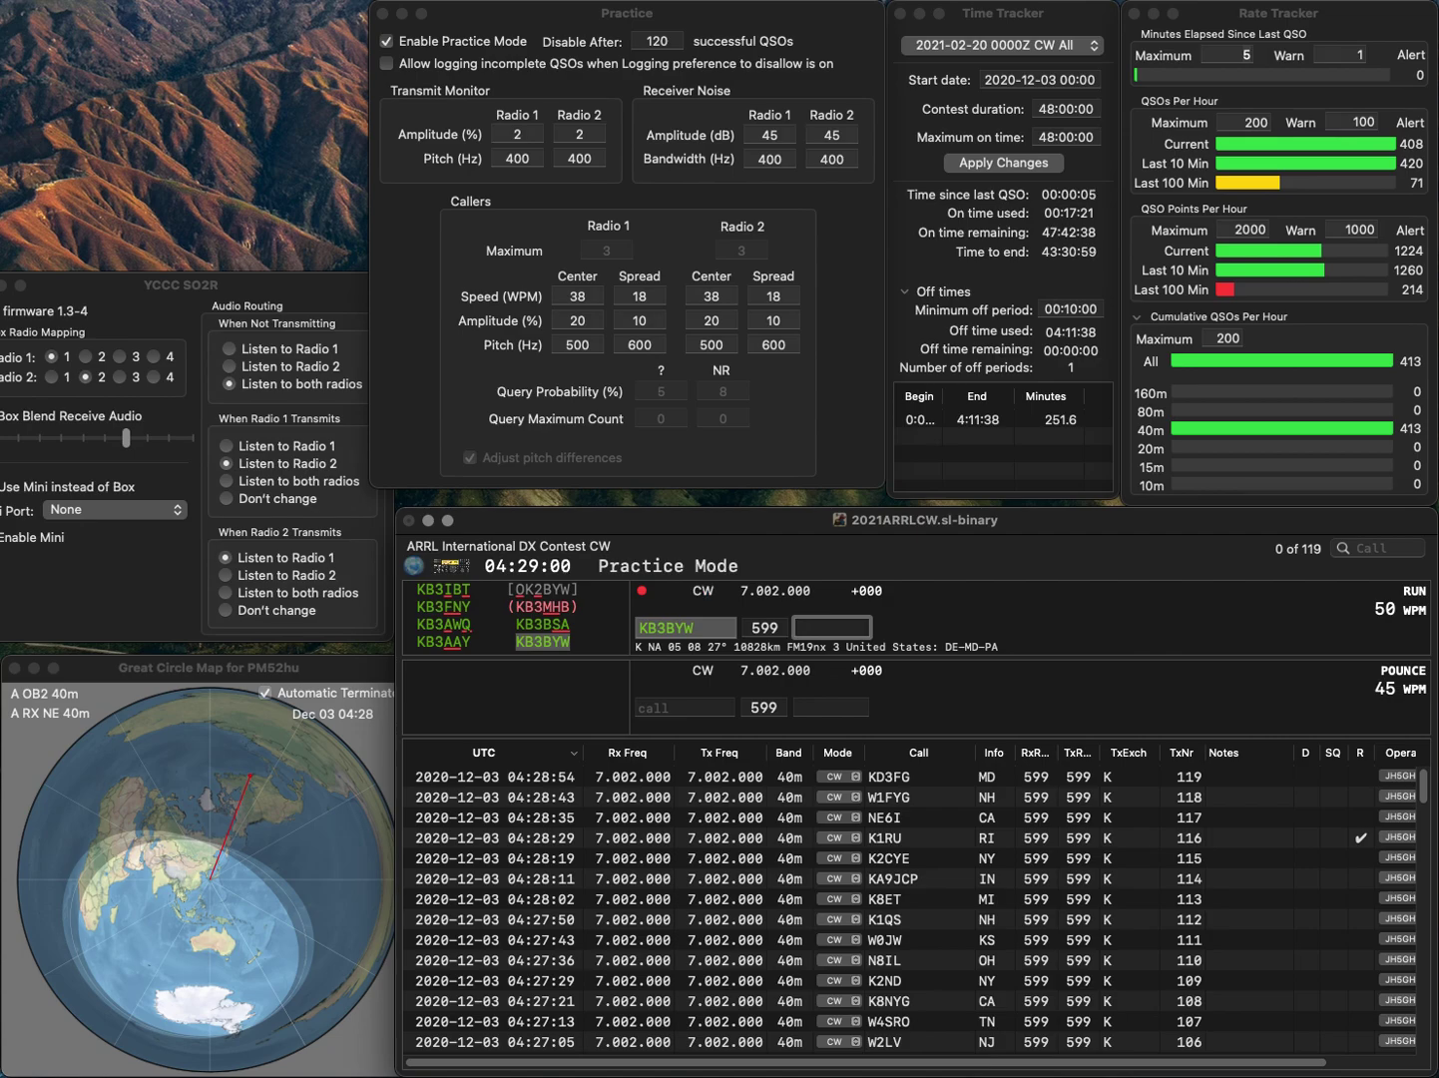
type("DE")
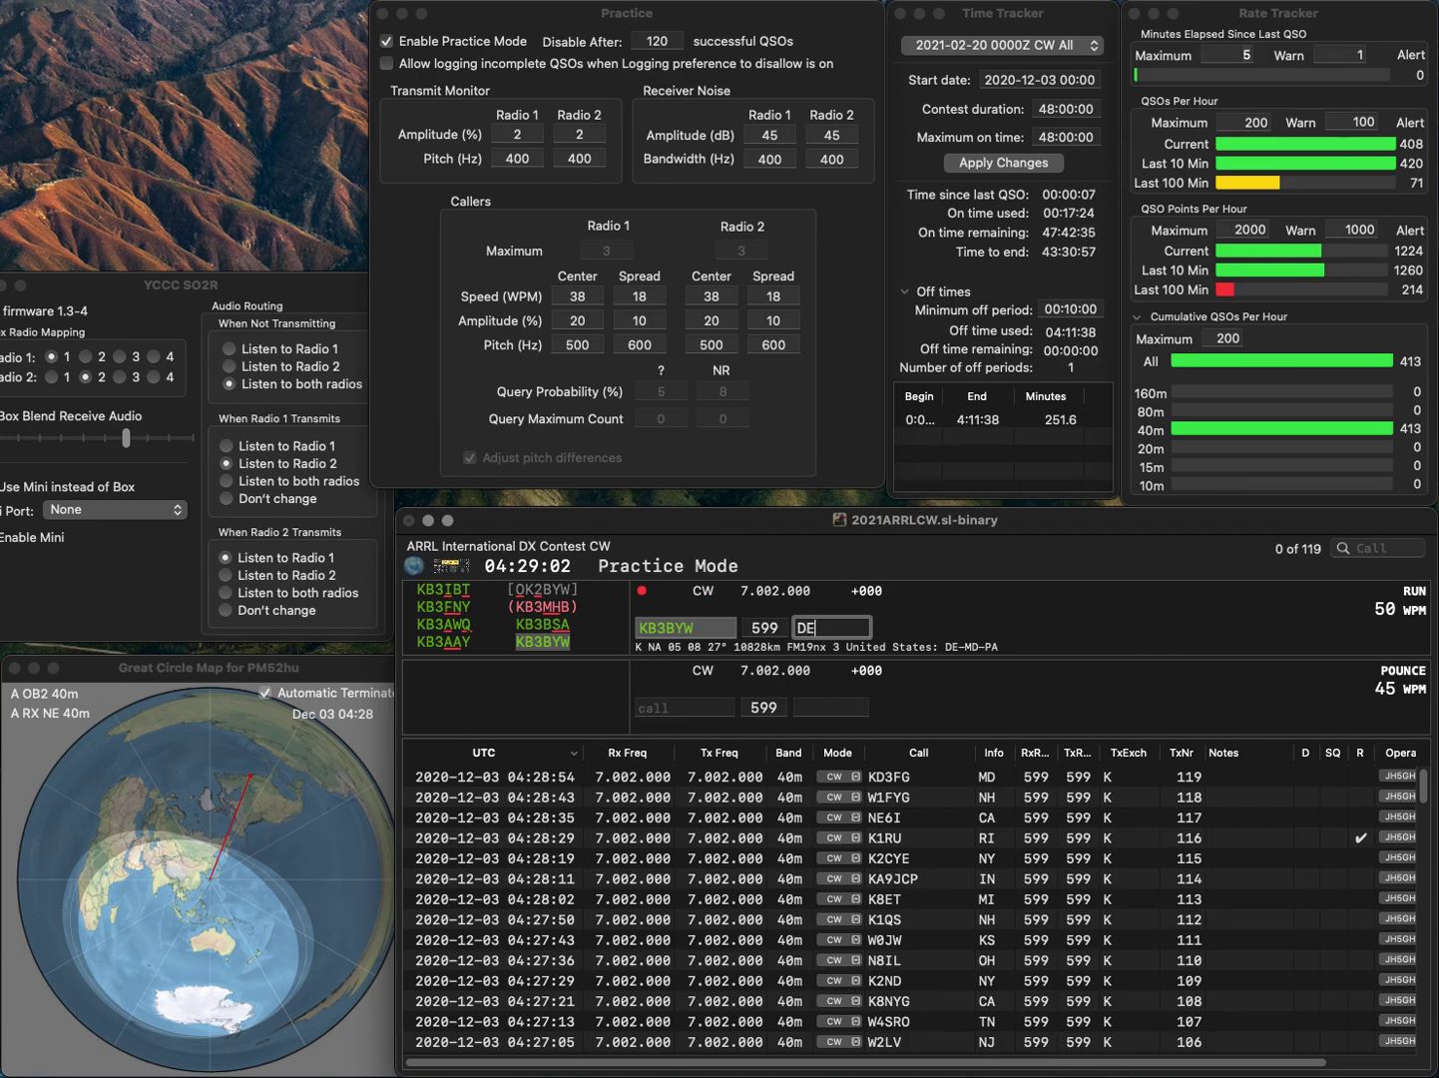
key("Return")
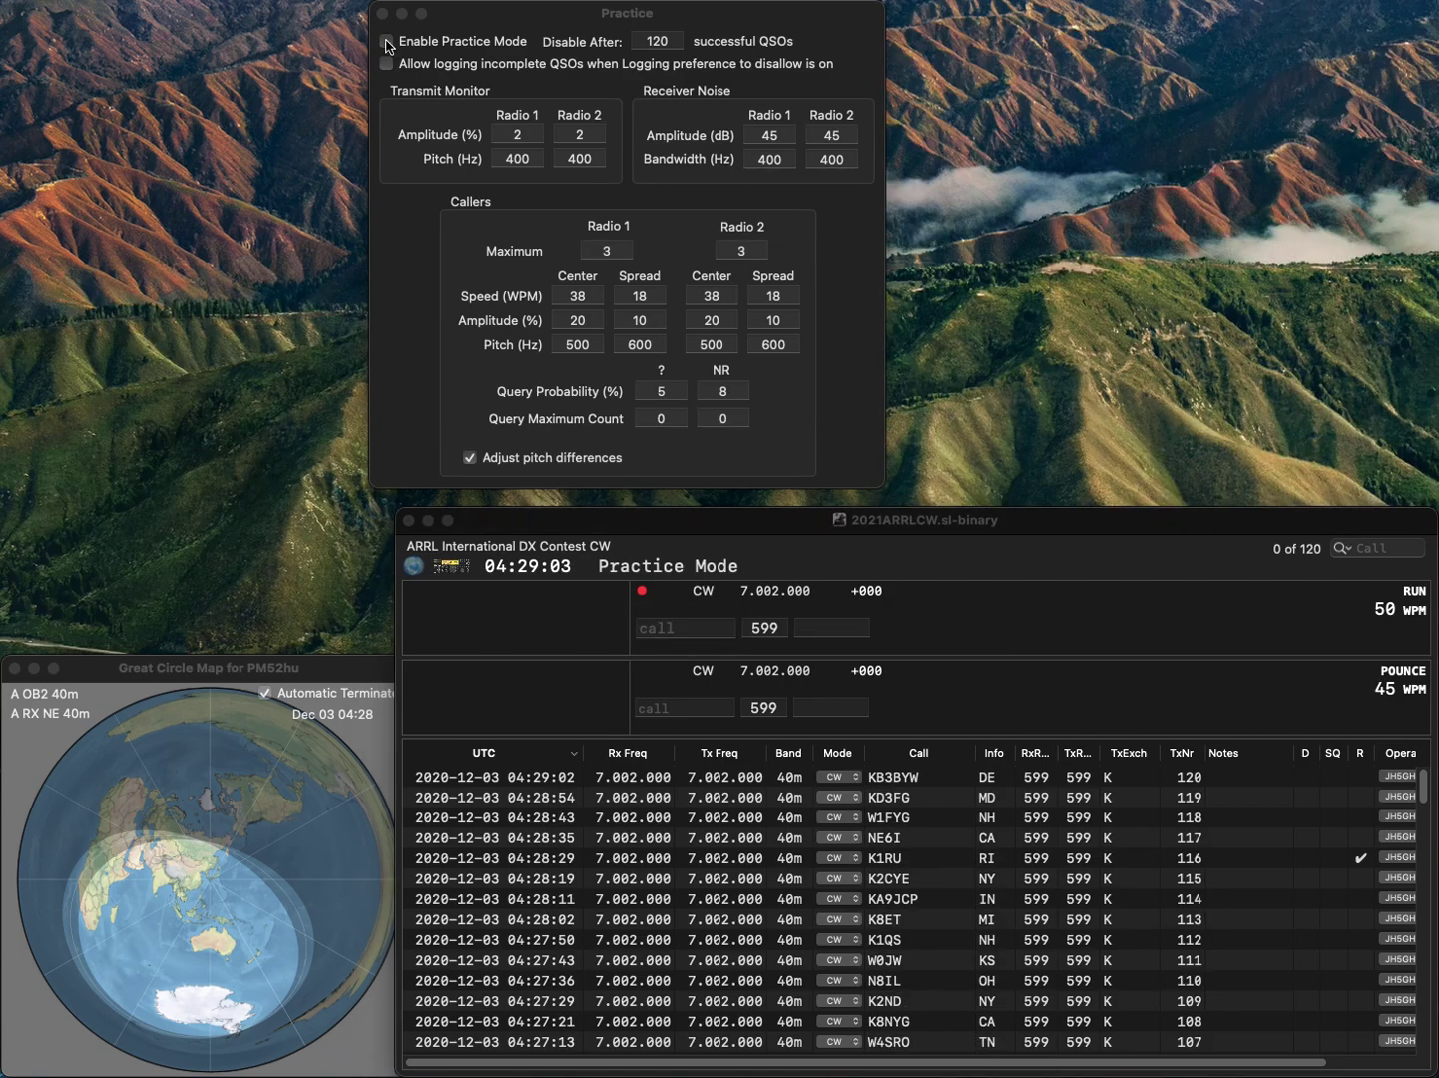